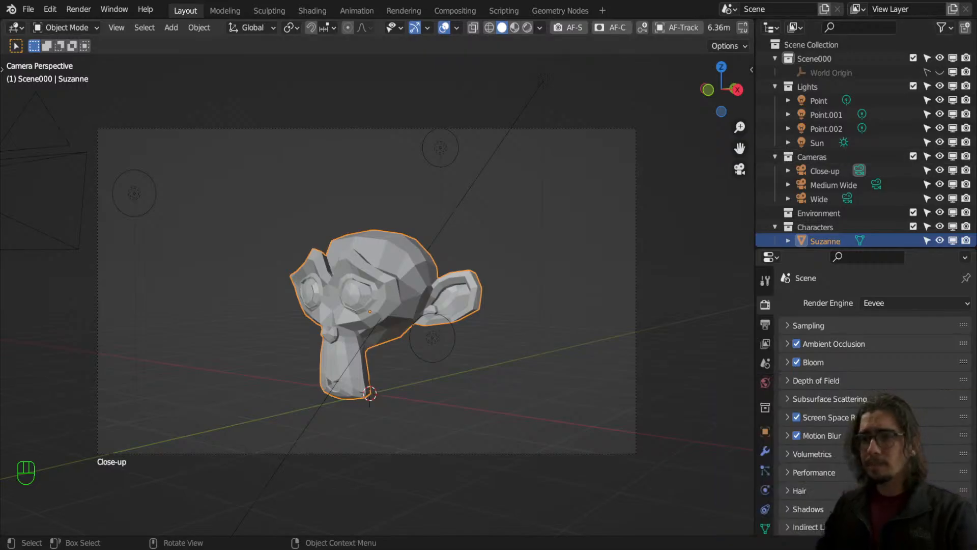
Delete all visible objects, including Suzanne, the lights and the cameras, leaving the collections empty.
click(577, 275)
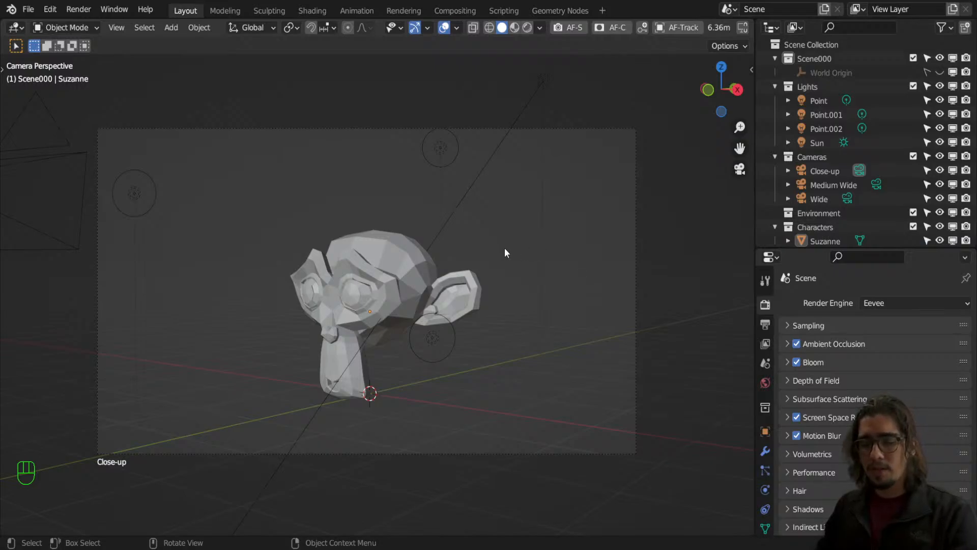
key(a)
click(506, 192)
key(x)
click(506, 187)
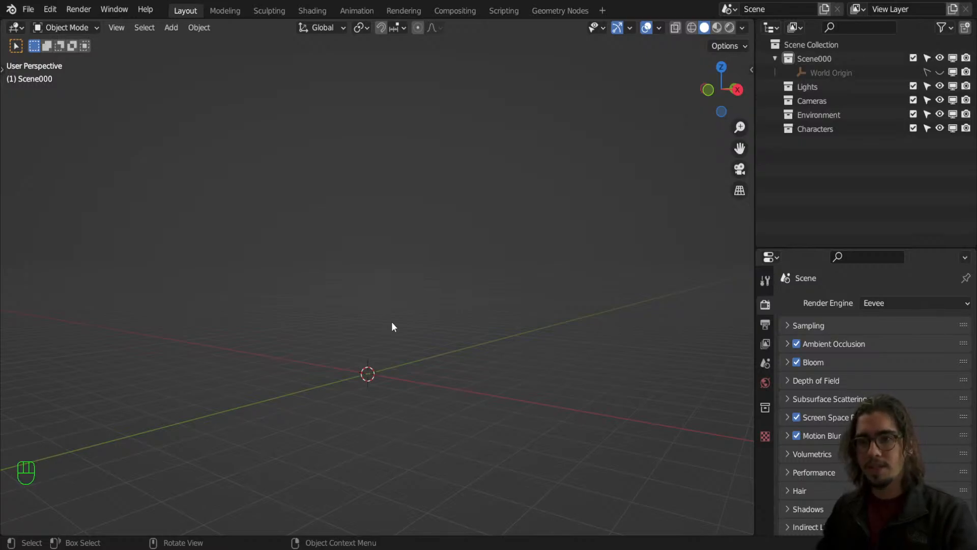
Add a cube mesh at the world origin and try a free rotation on it.
key(space)
key(space)
key(shift+a)
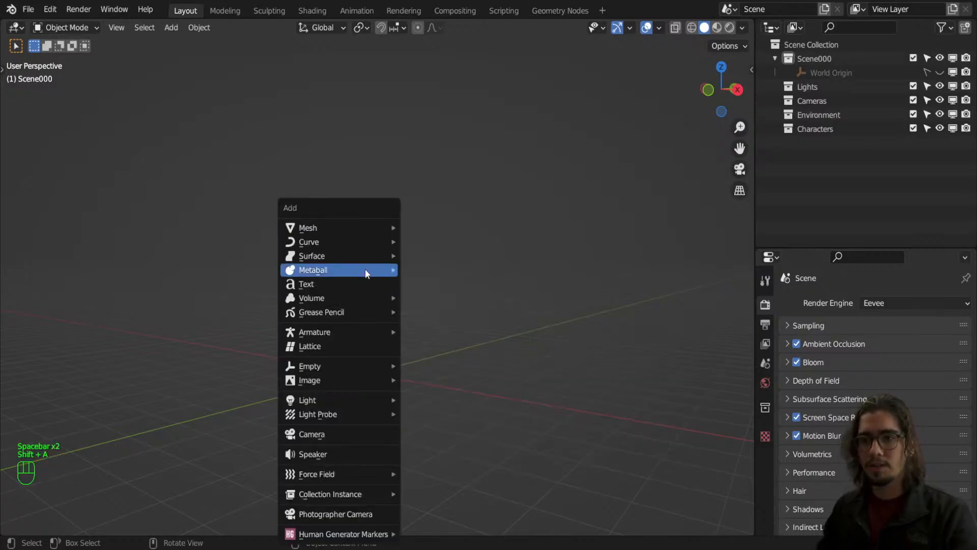
mouse_move(375, 226)
click(444, 239)
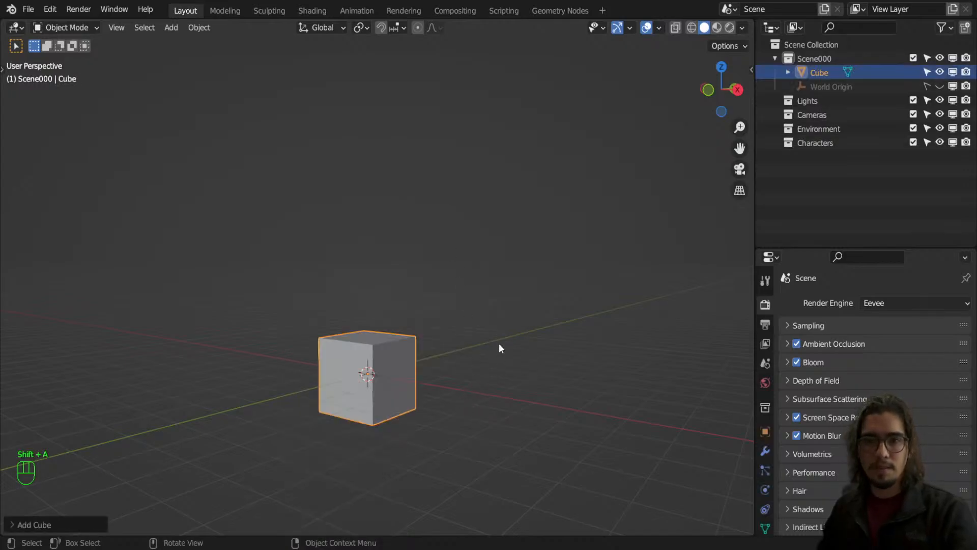
key(r)
right_click(578, 324)
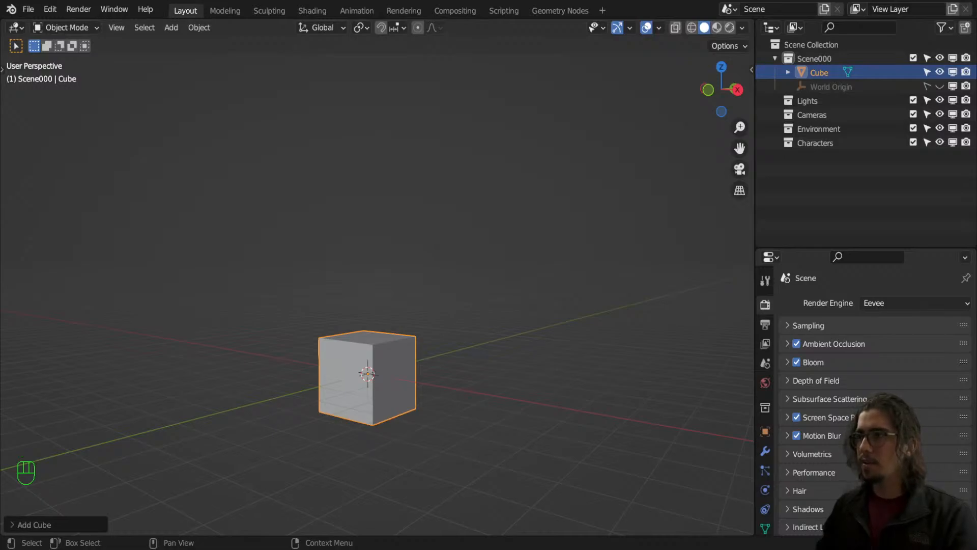
Delete the cube at the world origin.
scroll(377, 395, up, 1)
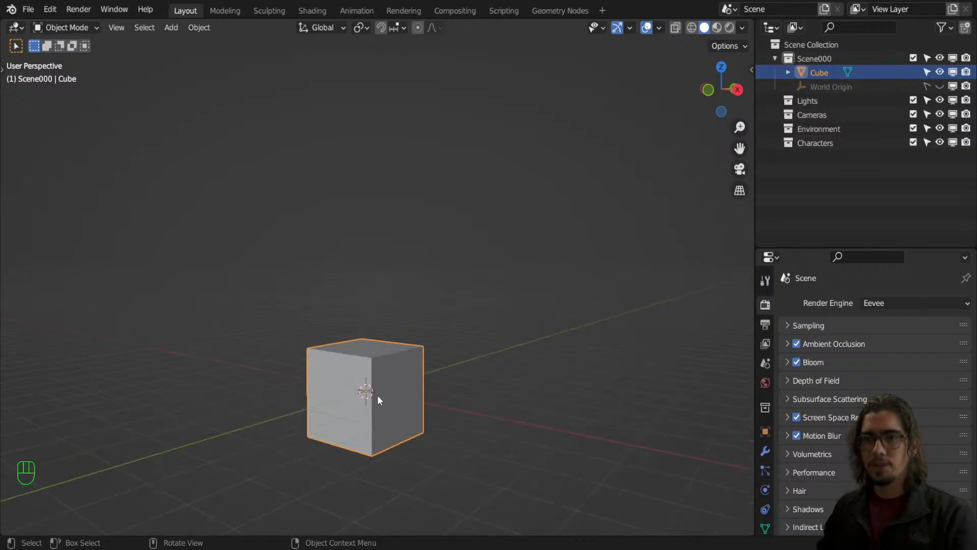
shift+middle_drag(392, 401, 420, 344)
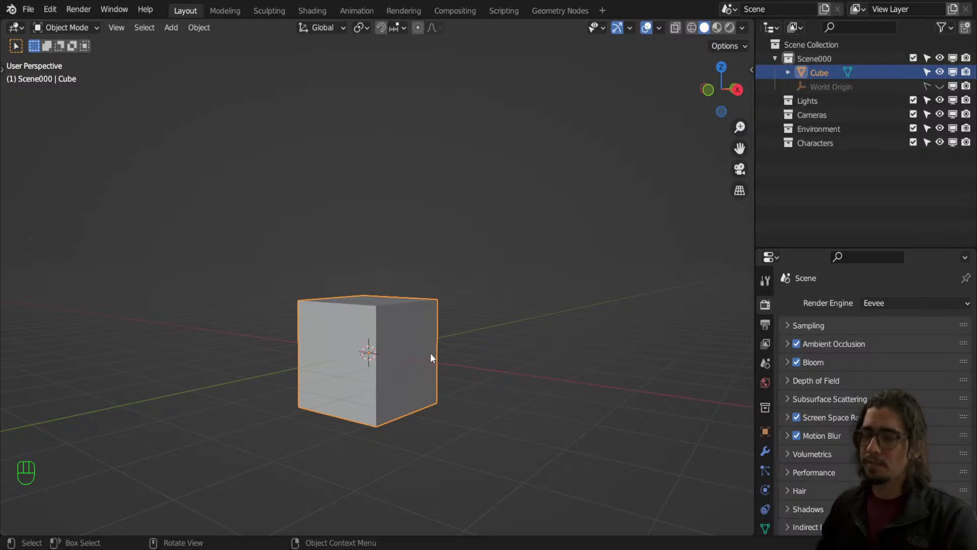
scroll(417, 332, down, 1)
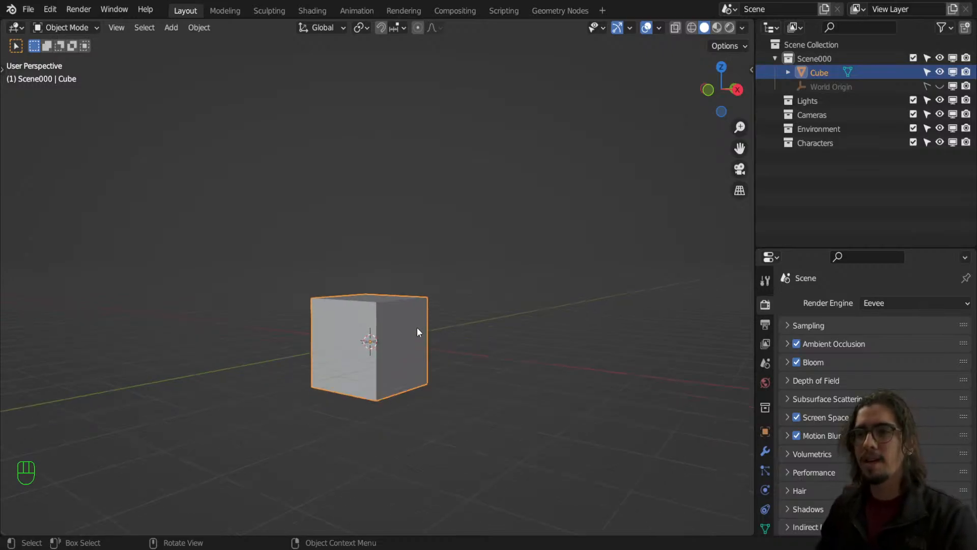
key(x)
click(417, 326)
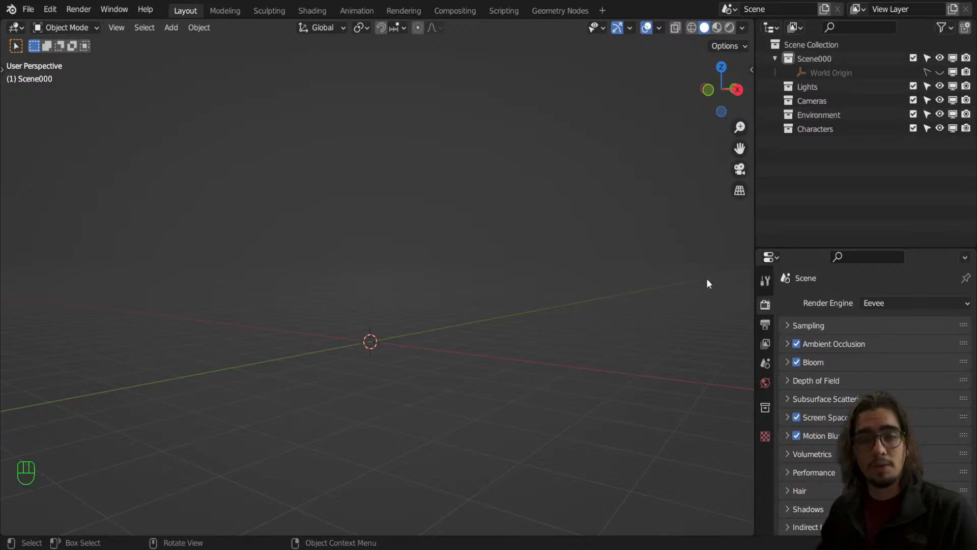
Add a camera with the Photographer add-on and set its lens to 50 mm.
key(n)
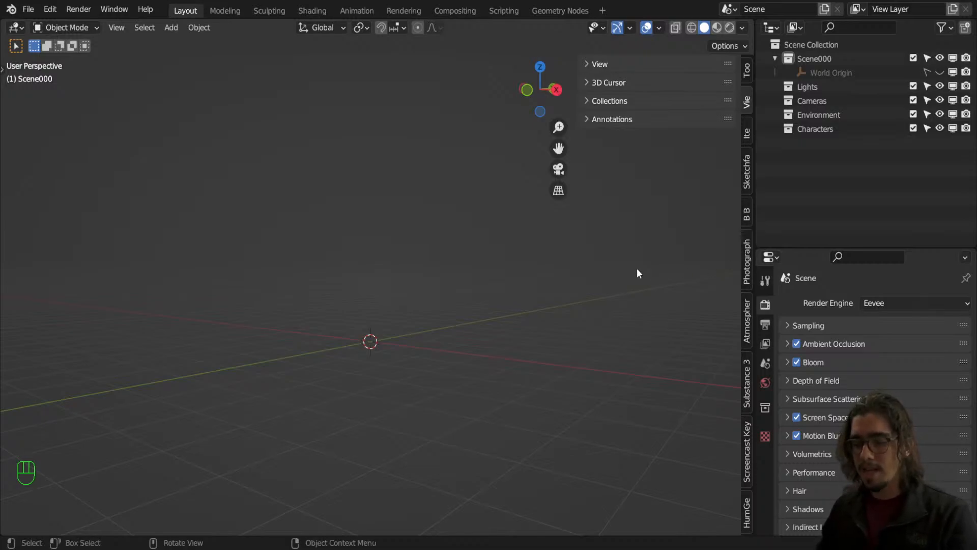
key(n)
key(n)
key(n)
key(n)
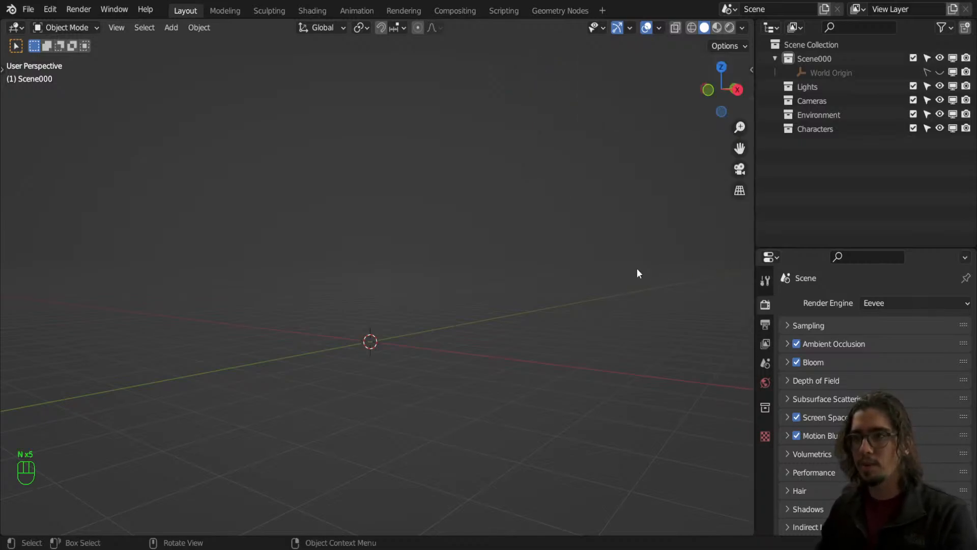
key(n)
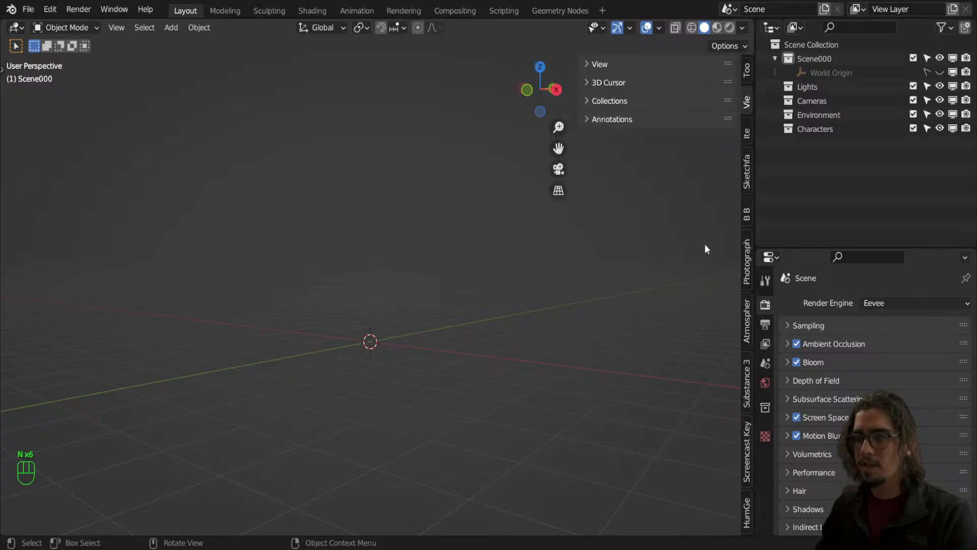
click(747, 249)
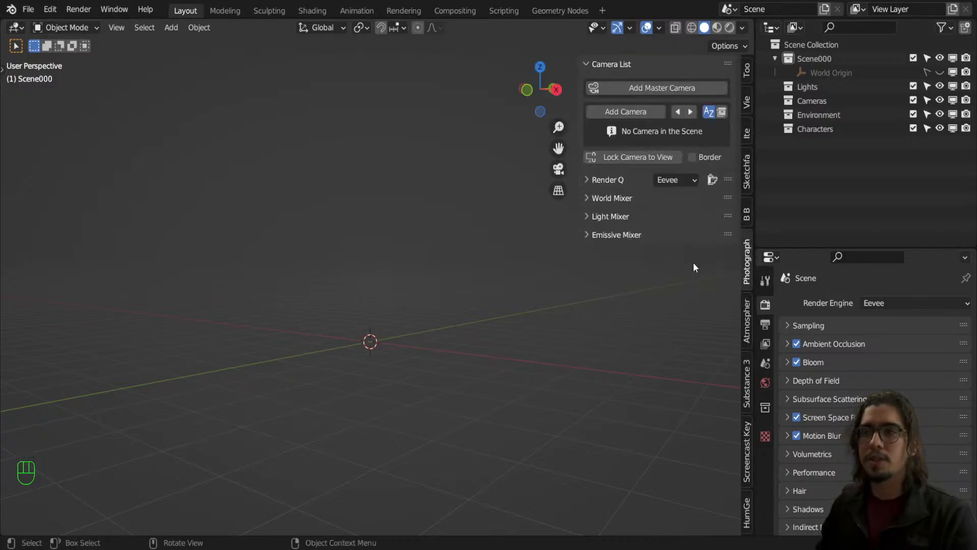
click(626, 111)
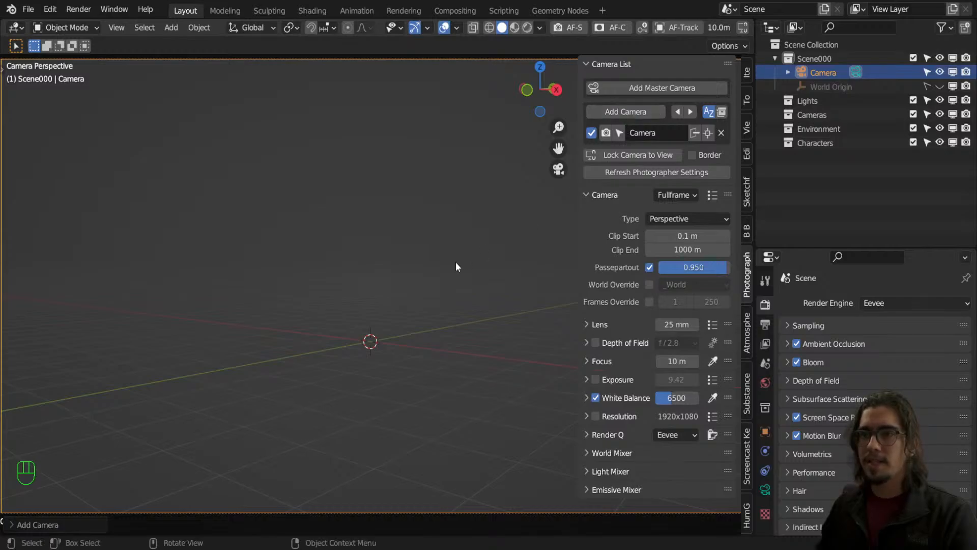
shift+middle_drag(484, 261, 392, 257)
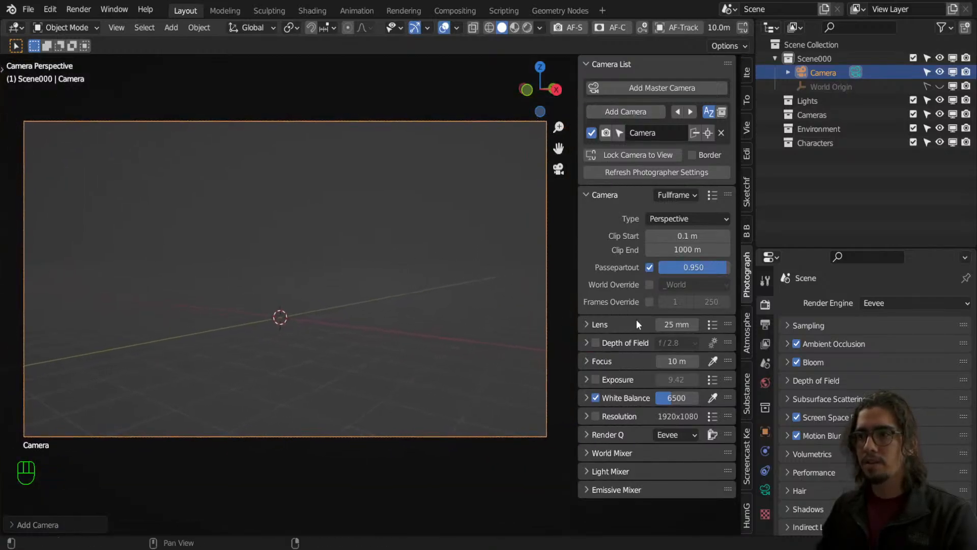
click(664, 326)
text(50)
key(Return)
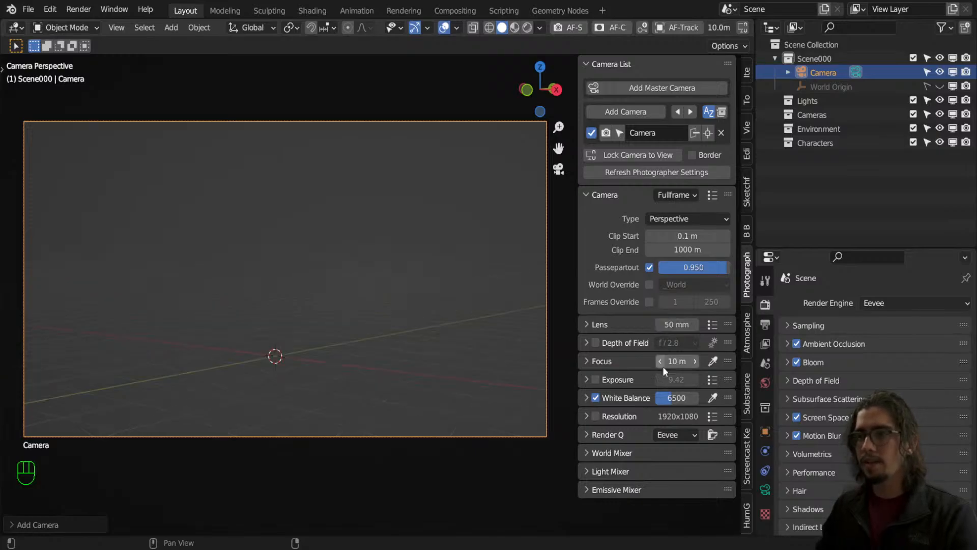
Add a cube mesh at the world origin in front of the camera.
key(shift+a)
mouse_move(255, 228)
click(288, 241)
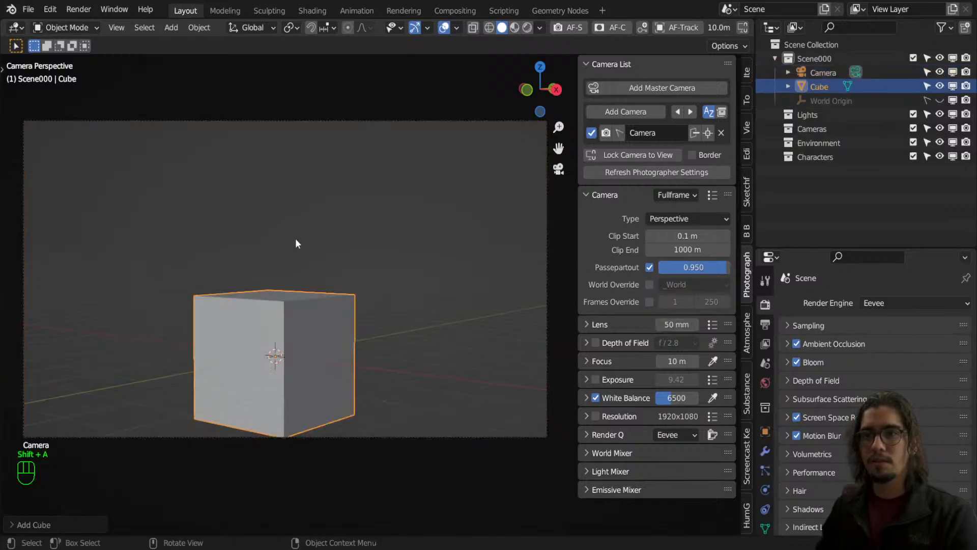
Set the camera's lens to 16 mm.
click(678, 324)
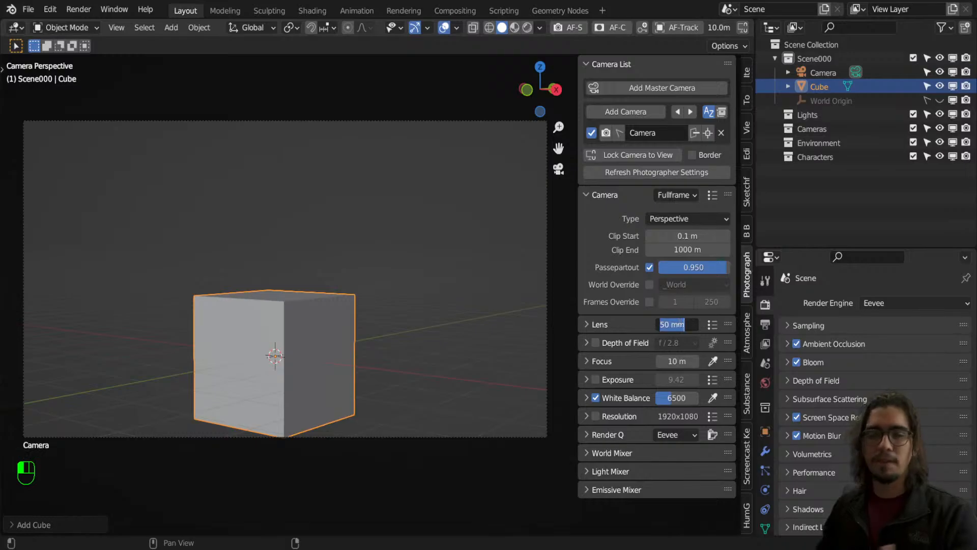
text(16)
key(Return)
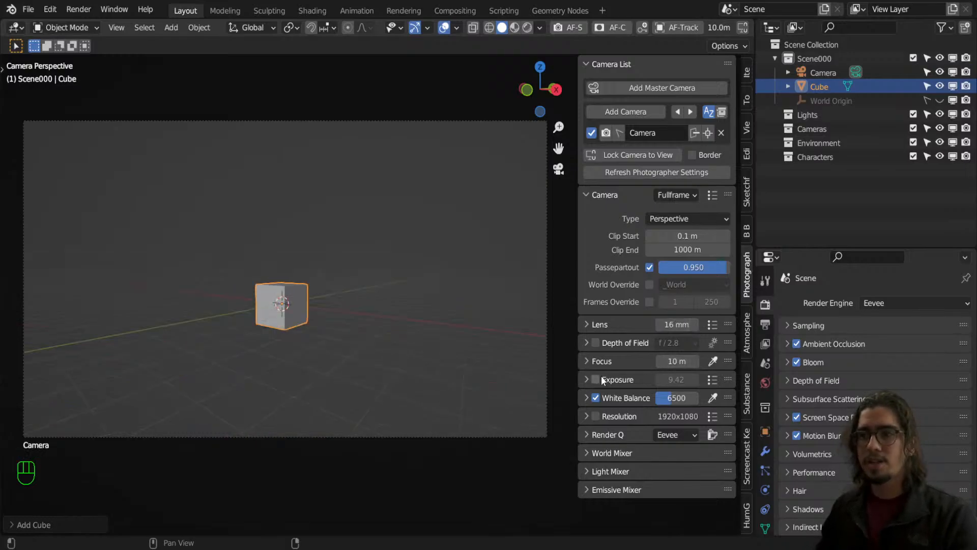
Enable the camera's own resolution settings and set their format to 1:1.
click(596, 415)
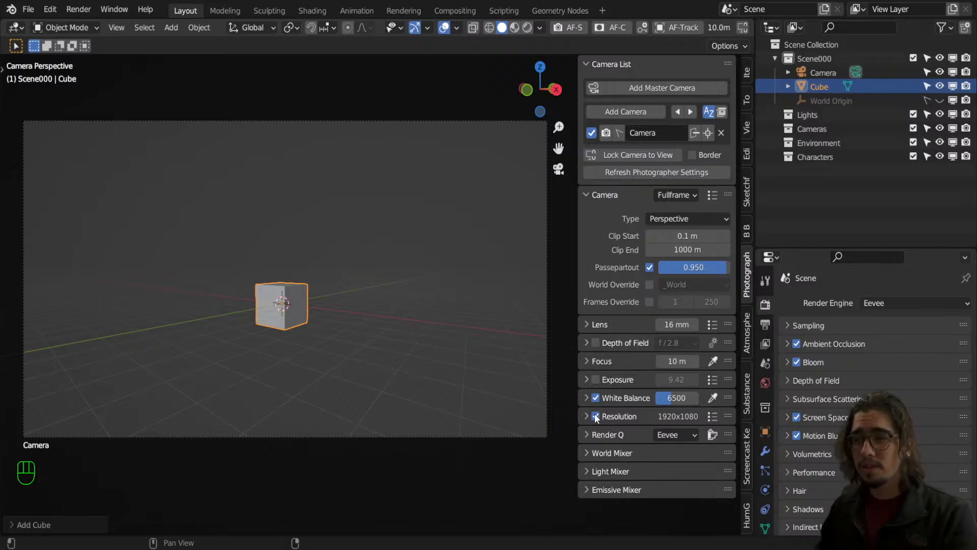
click(587, 416)
scroll(682, 395, down, 2)
click(682, 395)
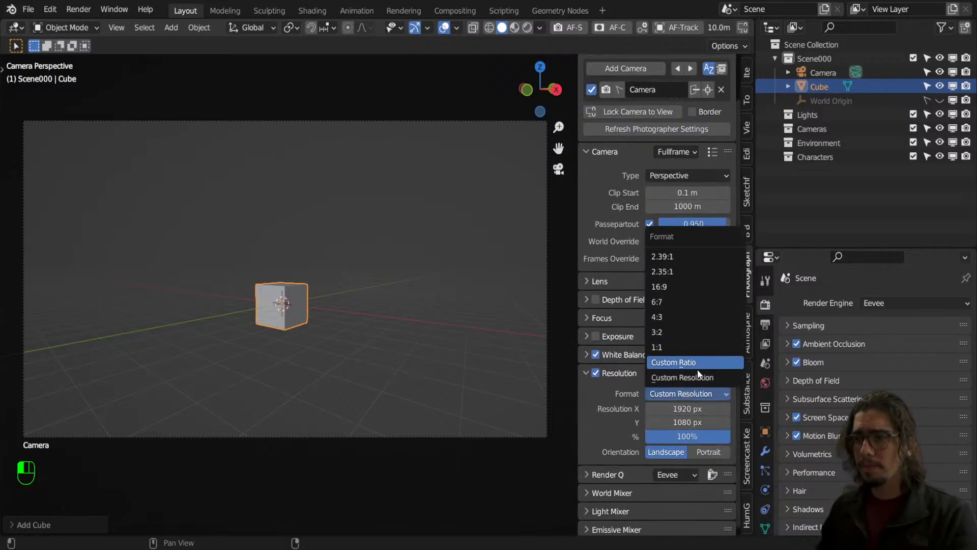
click(673, 347)
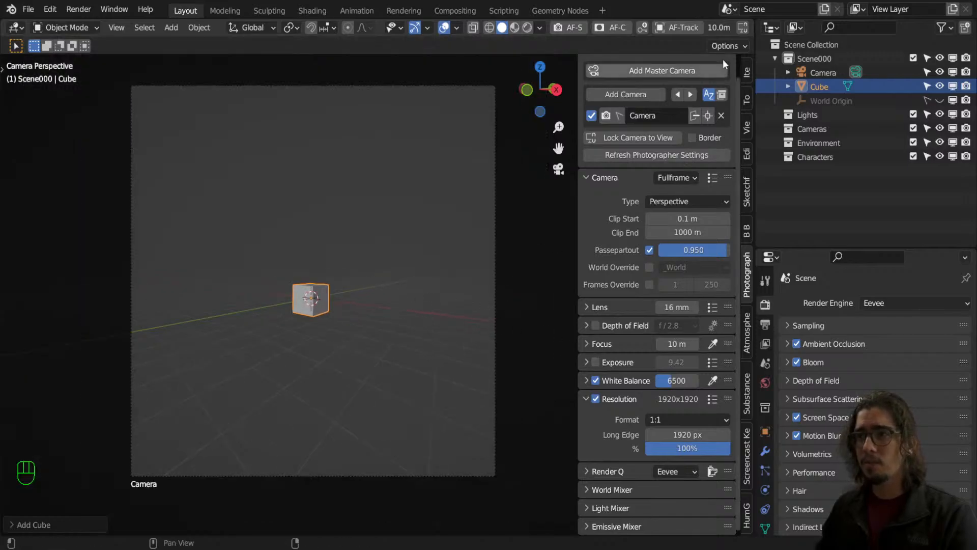
Lock the camera to the view, reframe it closer around the cube, and unlock it.
click(638, 138)
scroll(320, 270, up, 6)
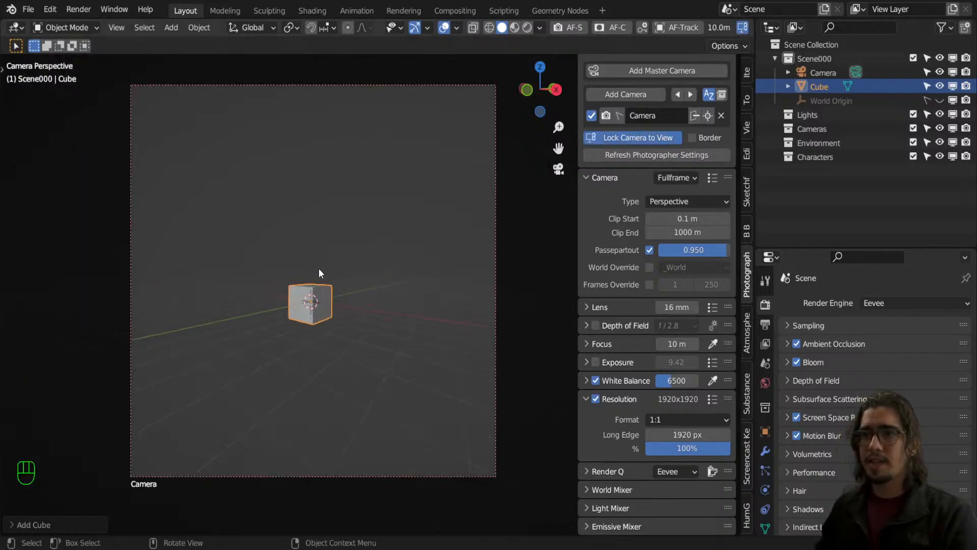
shift+middle_drag(351, 342, 351, 320)
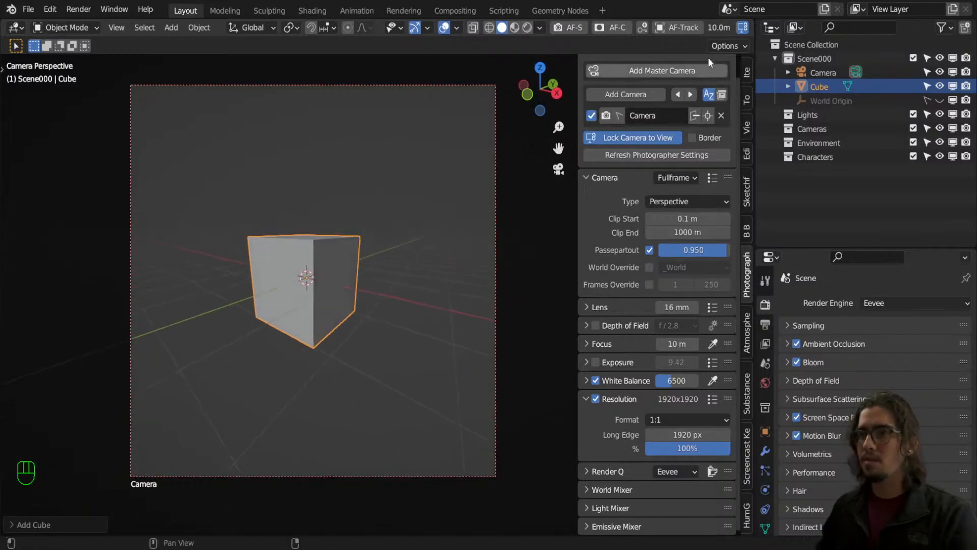
click(662, 138)
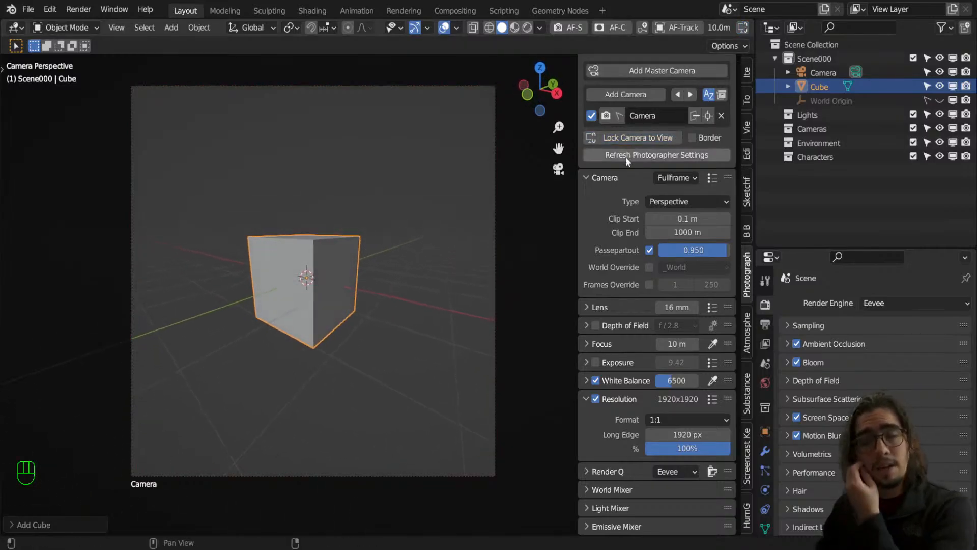
Select the camera and check the scene's output resolution, with the sidebar hidden.
click(619, 178)
click(625, 305)
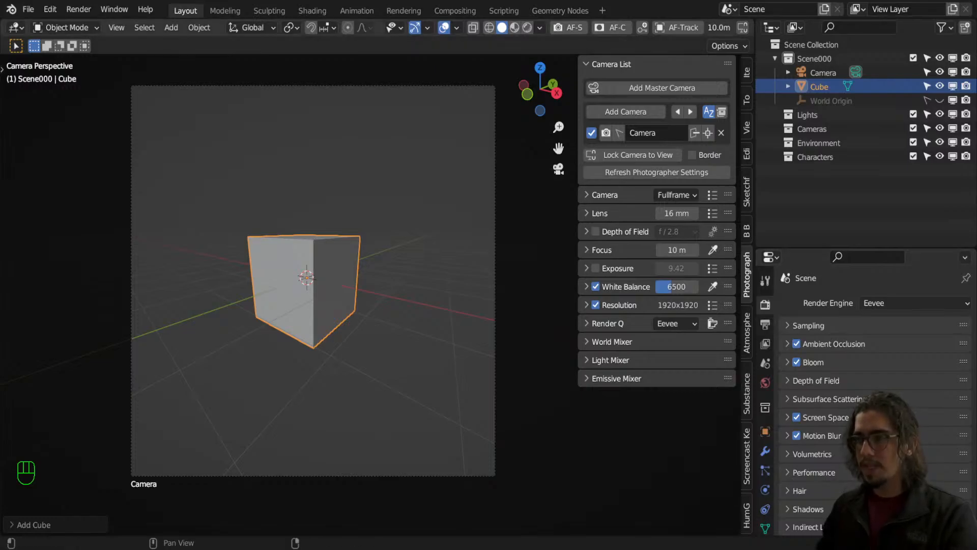
click(501, 206)
key(n)
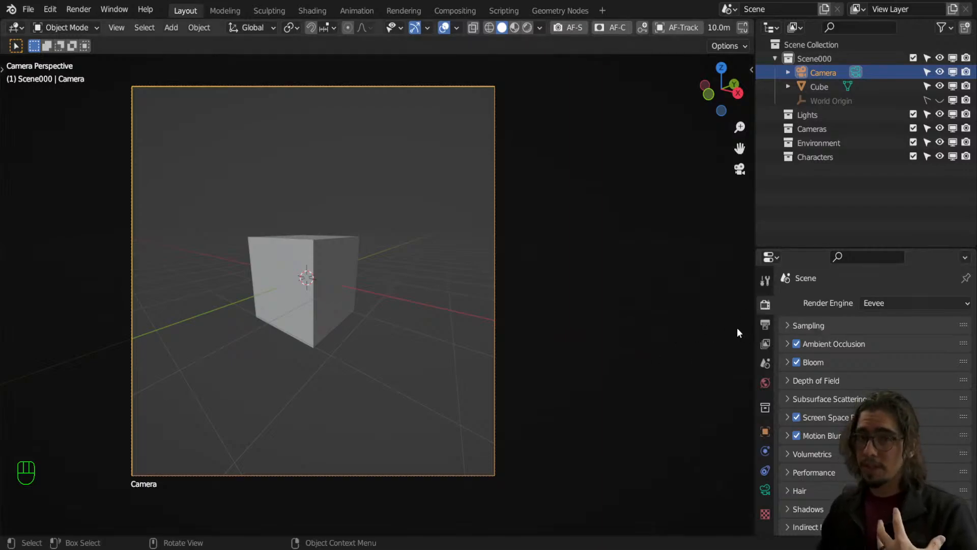
click(765, 324)
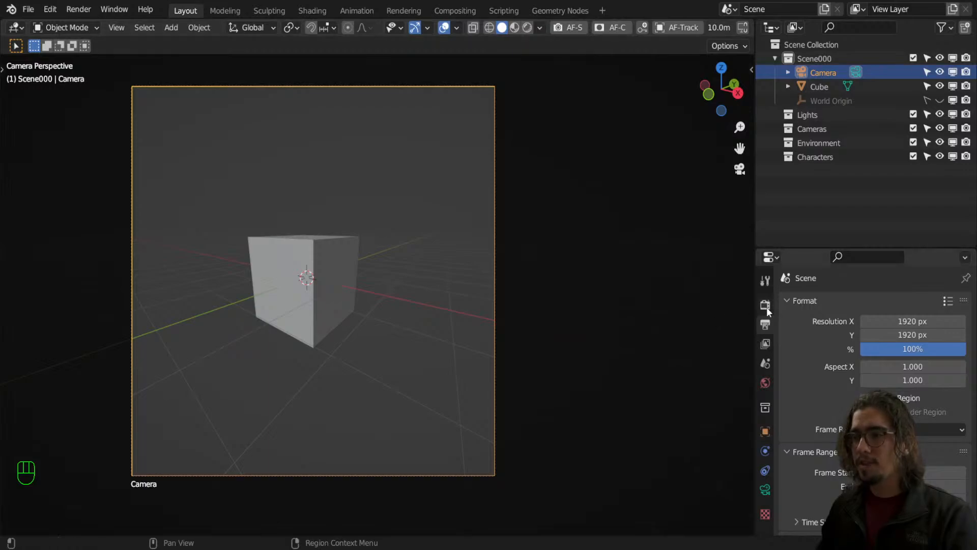
click(766, 306)
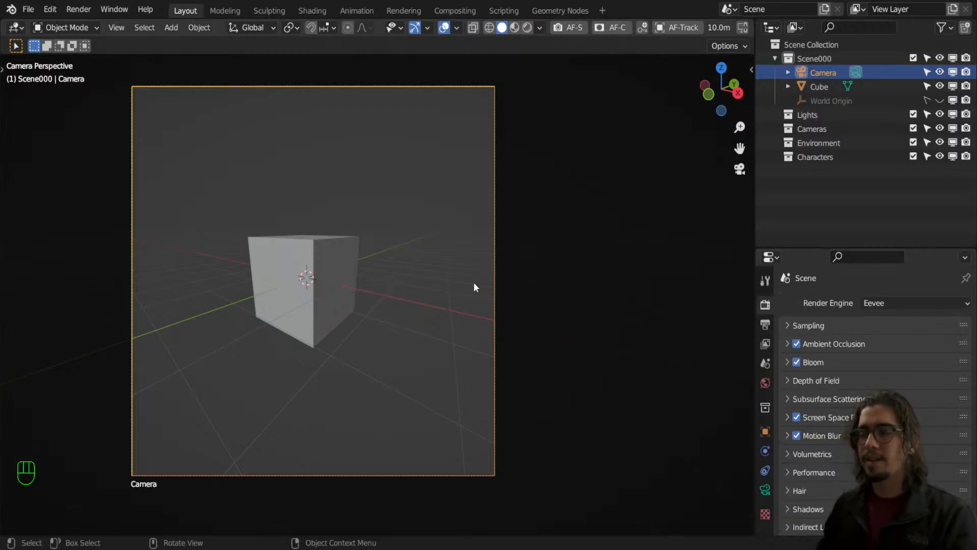
Delete the cube framed in the camera view.
scroll(360, 311, up, 1)
scroll(361, 311, down, 1)
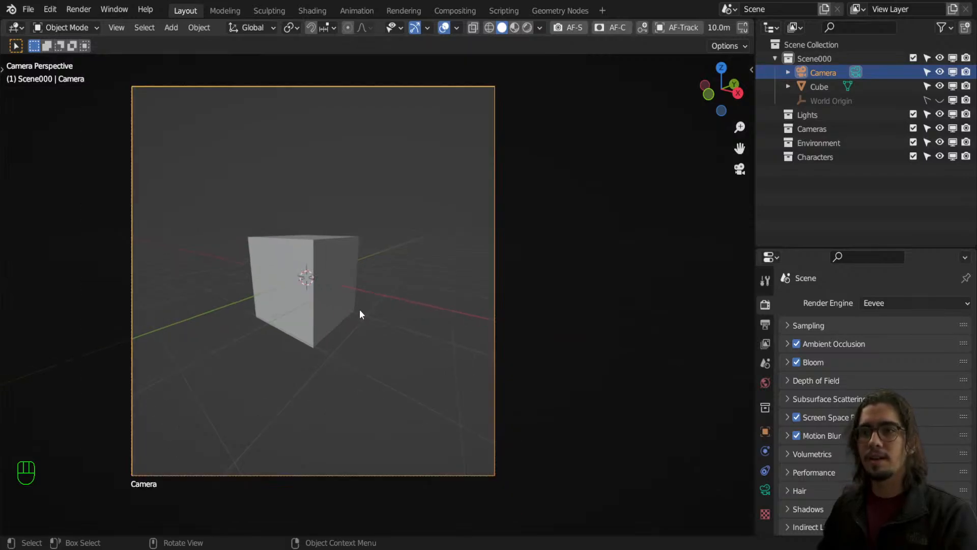
shift+middle_drag(374, 296, 375, 307)
click(350, 263)
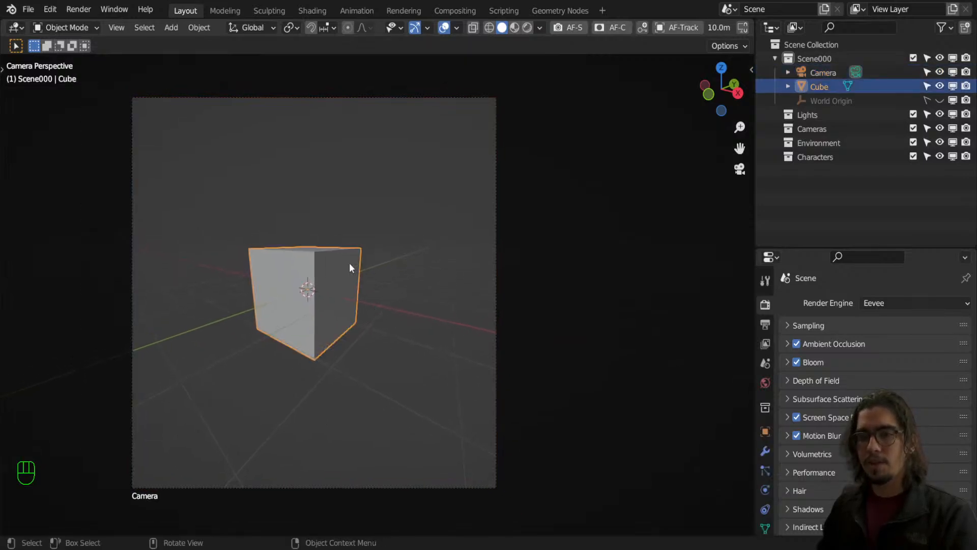
key(x)
click(349, 263)
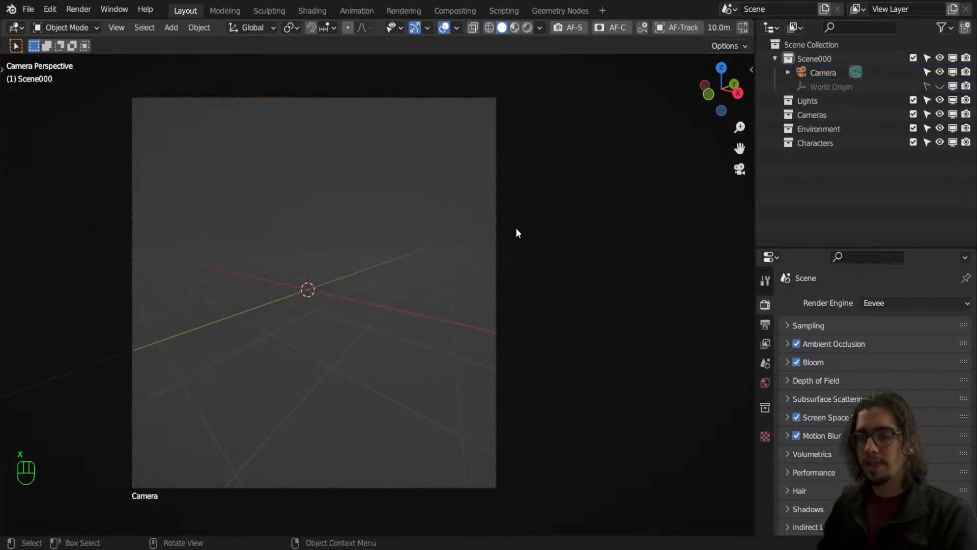
Delete the camera from the Scene000 collection.
click(825, 72)
right_click(817, 71)
click(796, 107)
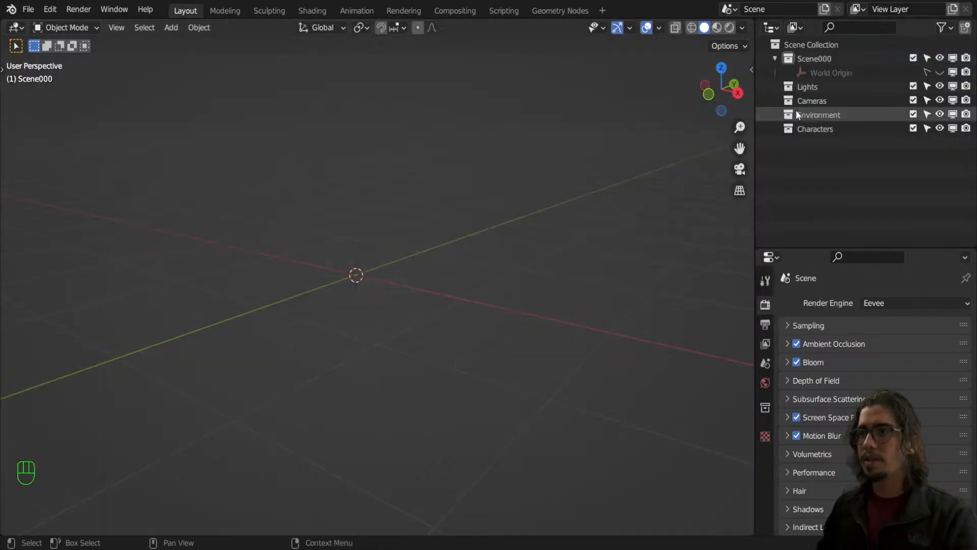
Import the ajr.svg vector file into the scene as a curve.
middle_drag(387, 265, 504, 304)
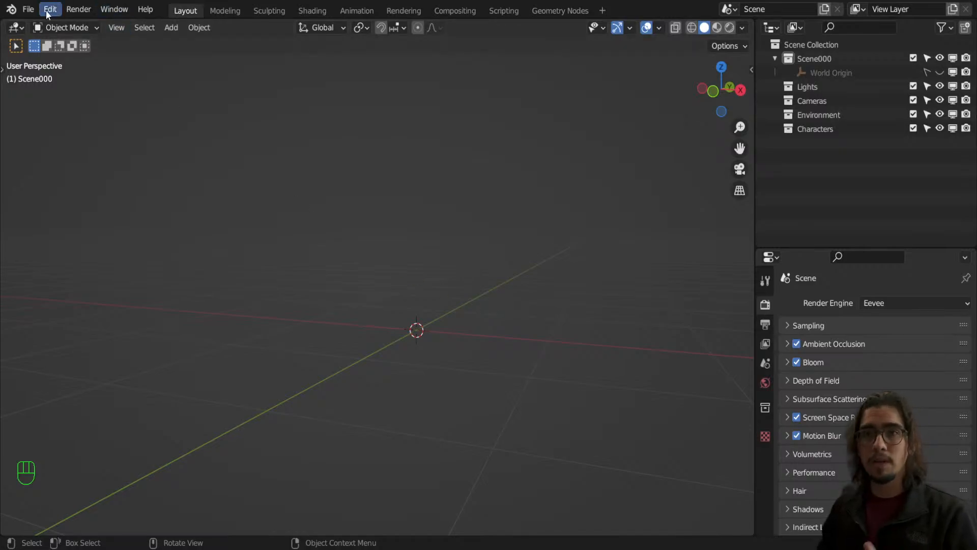
click(28, 9)
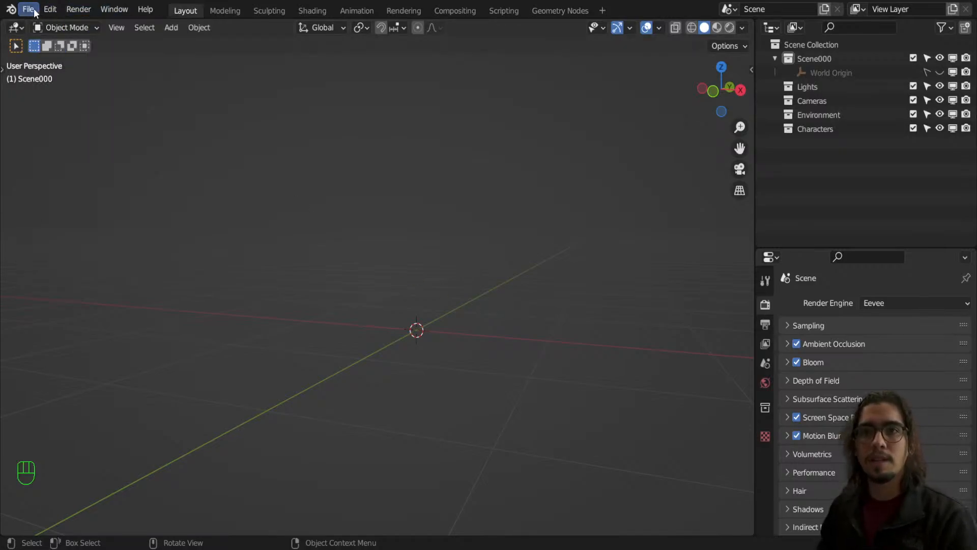
click(28, 9)
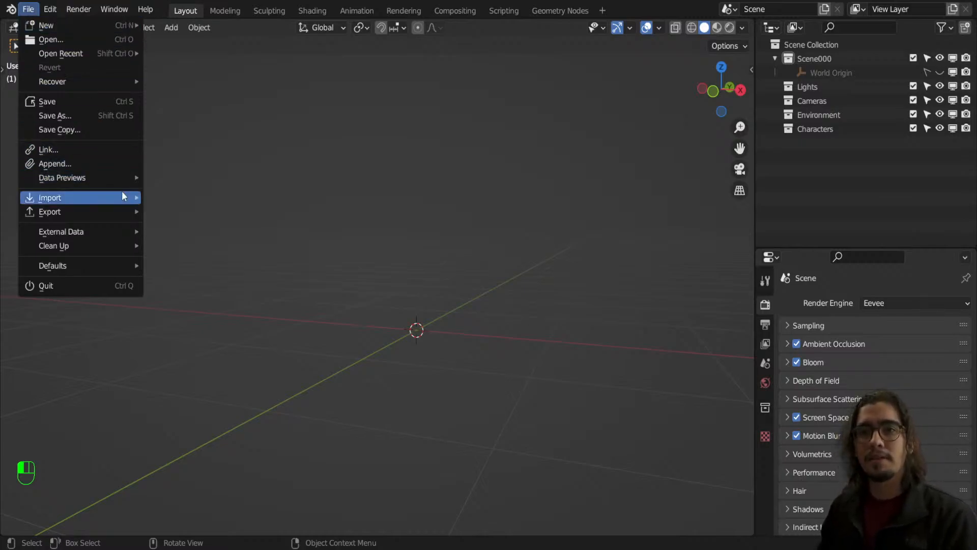
mouse_move(122, 196)
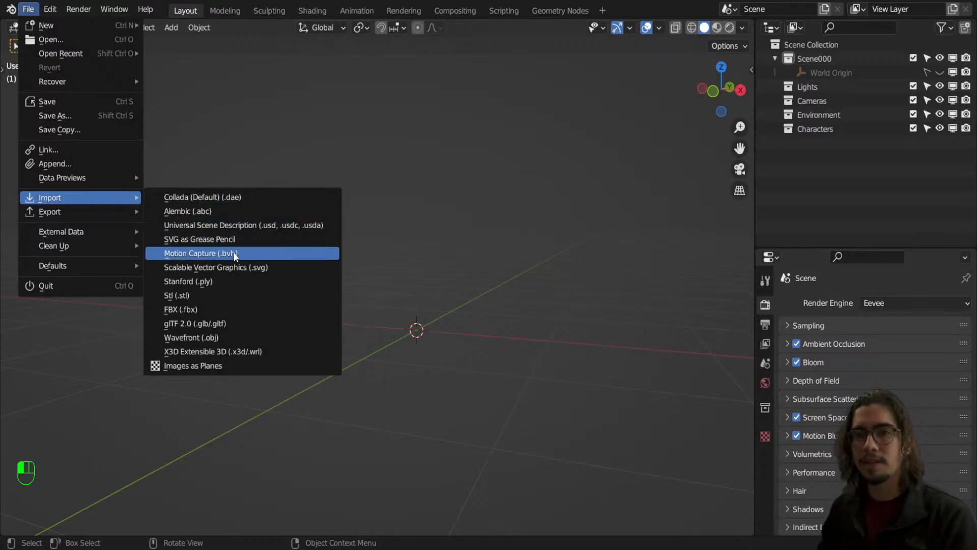
key(Escape)
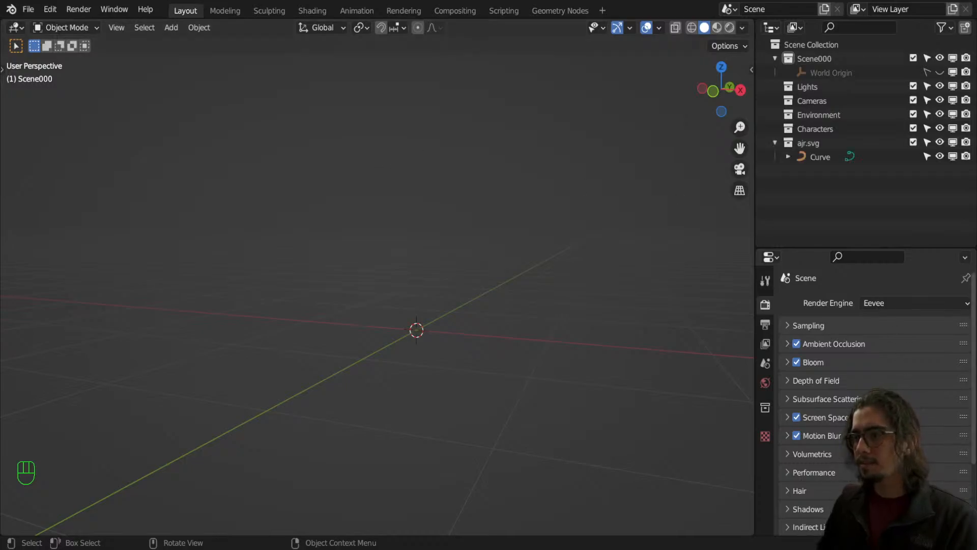
Select the imported letter curve near the world origin in the top view.
middle_drag(486, 321, 502, 344)
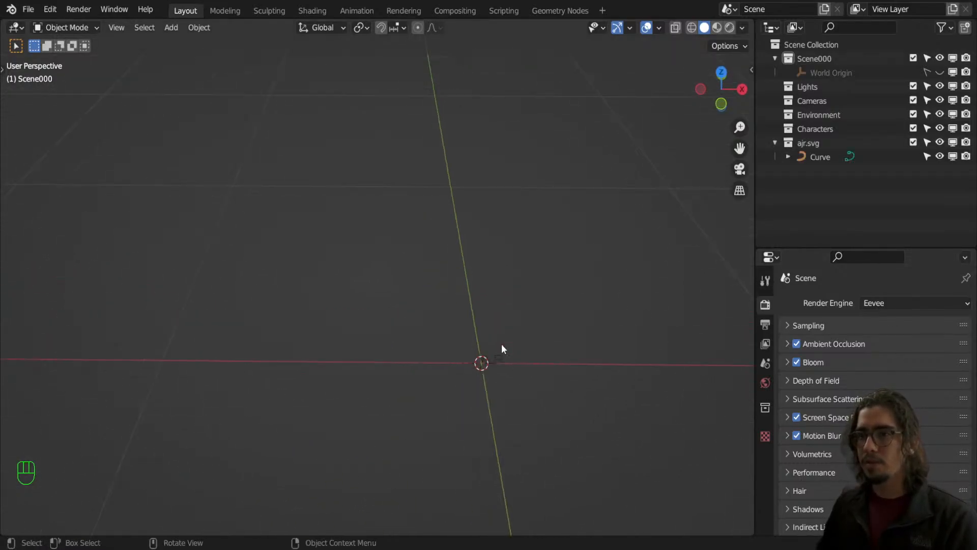
shift+middle_drag(543, 405, 514, 338)
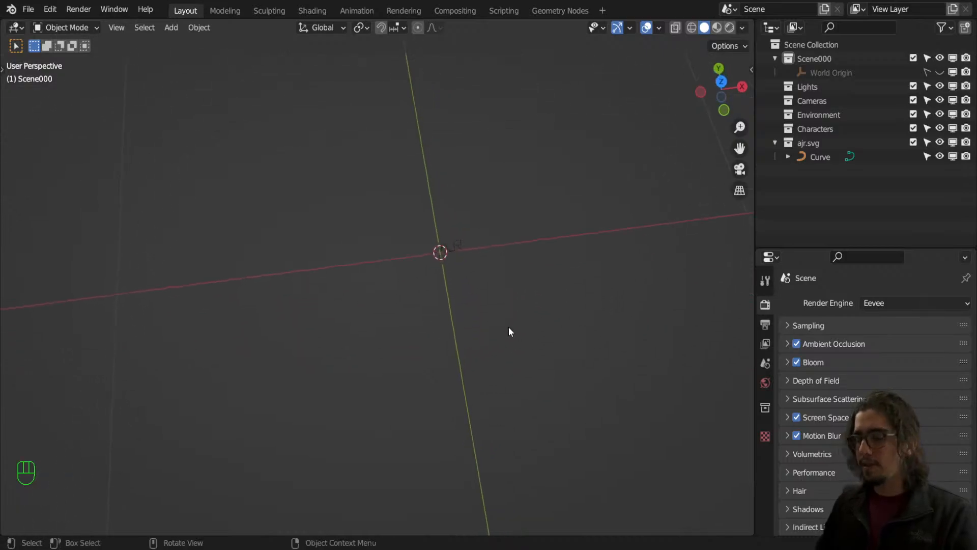
key(KP_7)
scroll(481, 306, up, 4)
shift+middle_drag(541, 211, 390, 370)
scroll(434, 361, up, 4)
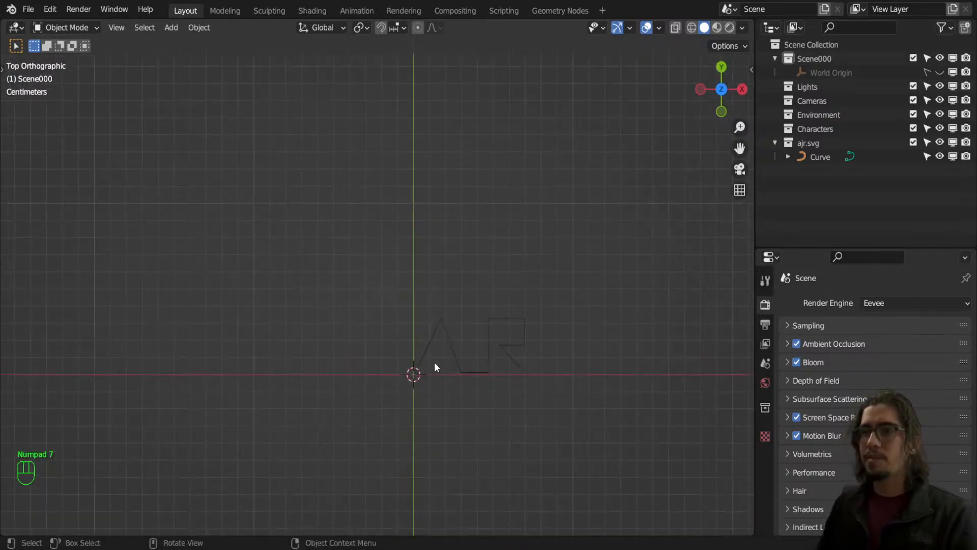
shift+middle_drag(529, 404, 463, 338)
scroll(496, 310, up, 3)
drag(548, 170, 261, 346)
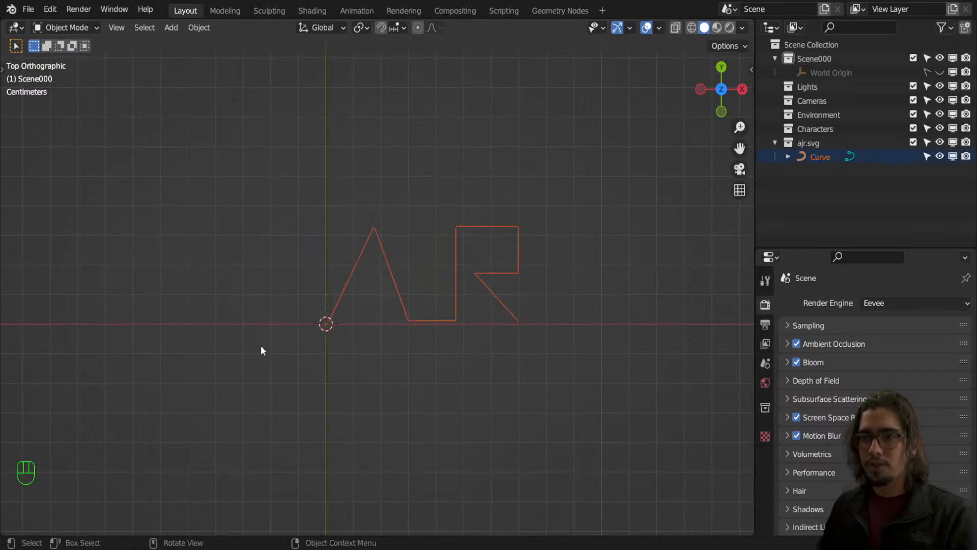
scroll(389, 320, up, 3)
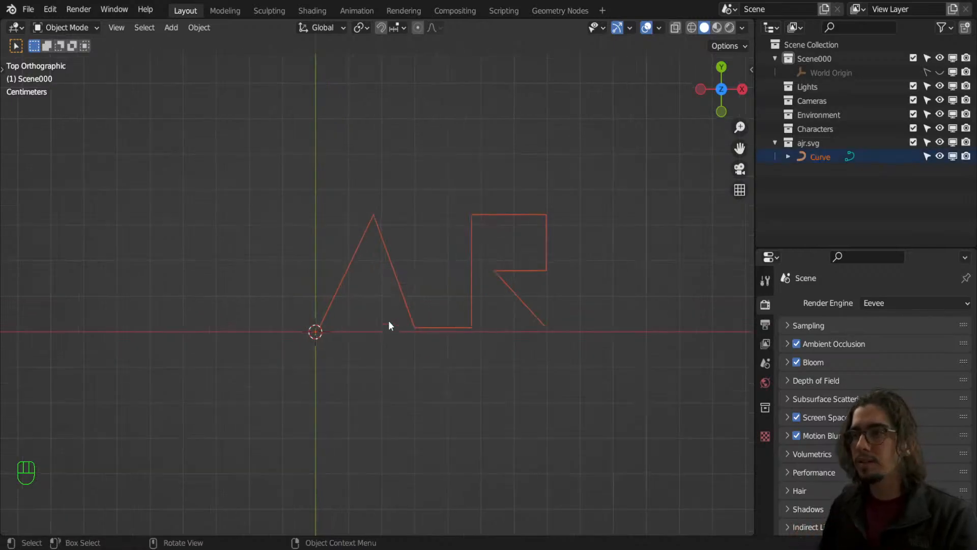
shift+middle_drag(446, 312, 377, 349)
scroll(376, 349, up, 1)
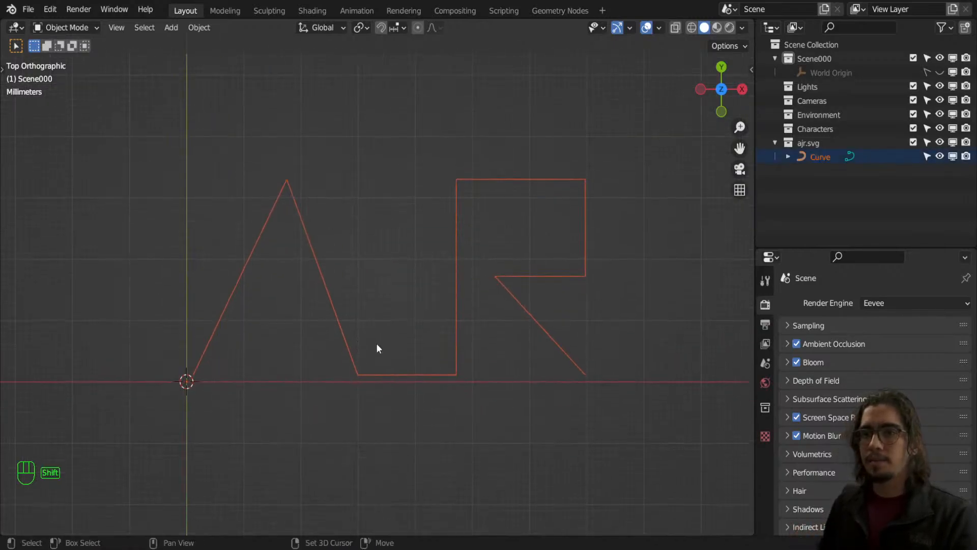
click(28, 9)
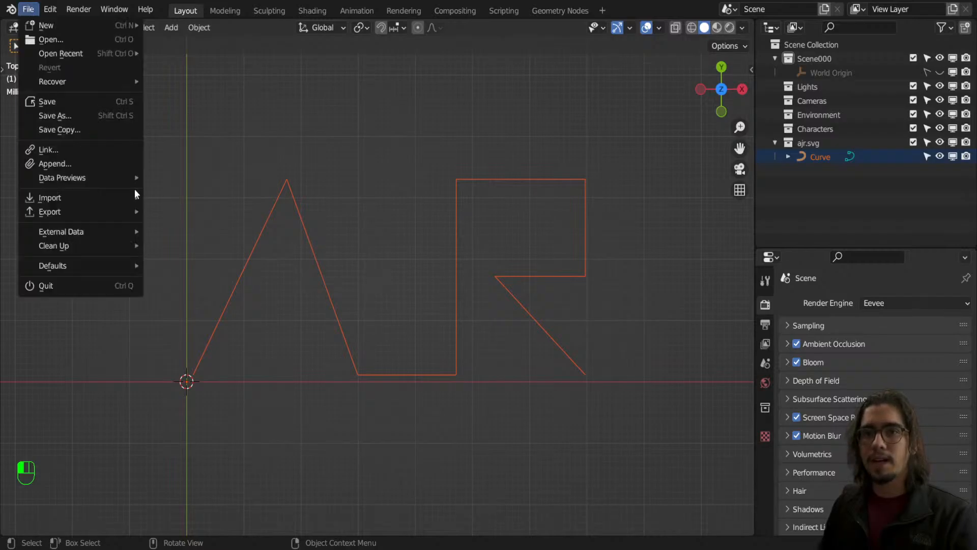
mouse_move(135, 194)
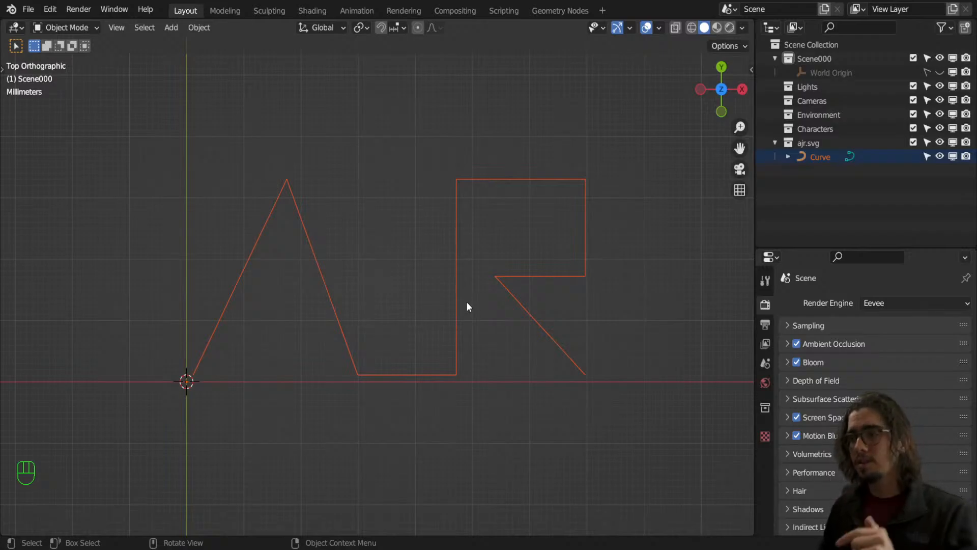
scroll(507, 308, up, 2)
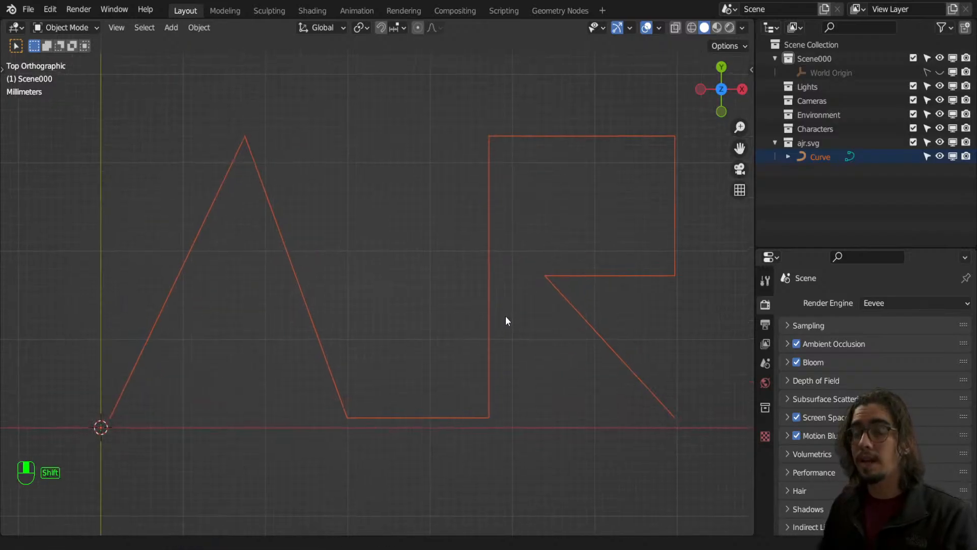
shift+middle_drag(506, 321, 504, 340)
shift+middle_drag(510, 299, 487, 308)
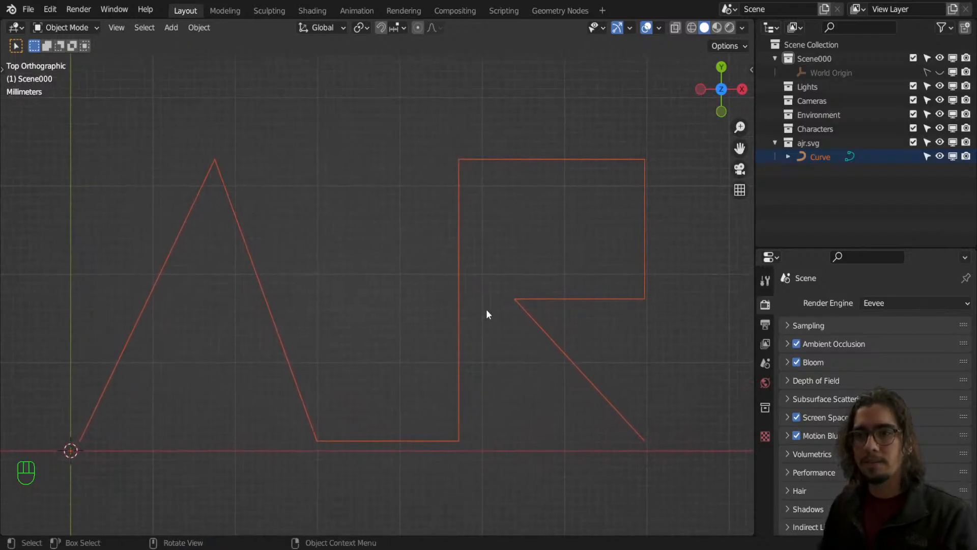
Examine the imported curve's three letter shapes from an angle and from straight above.
drag(33, 122, 340, 490)
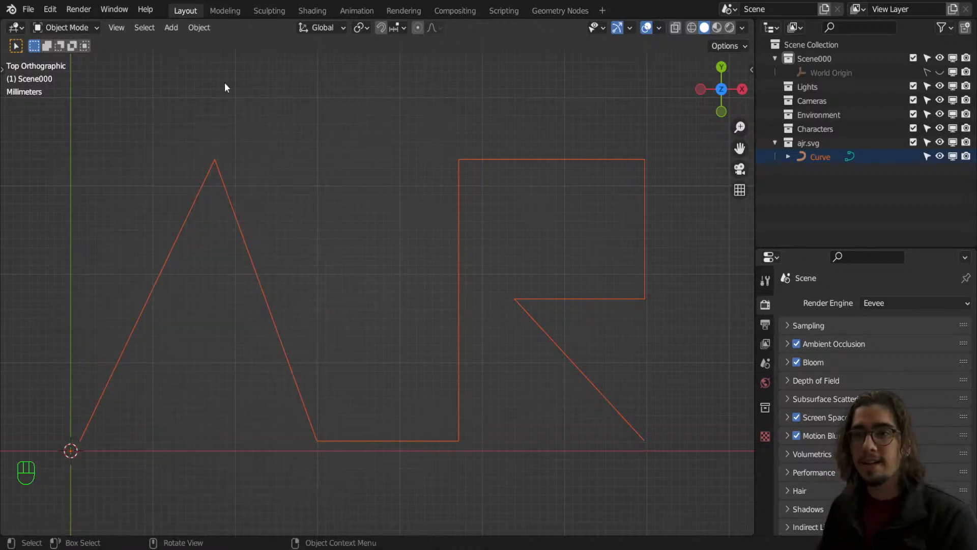
drag(289, 92, 486, 527)
drag(443, 103, 680, 493)
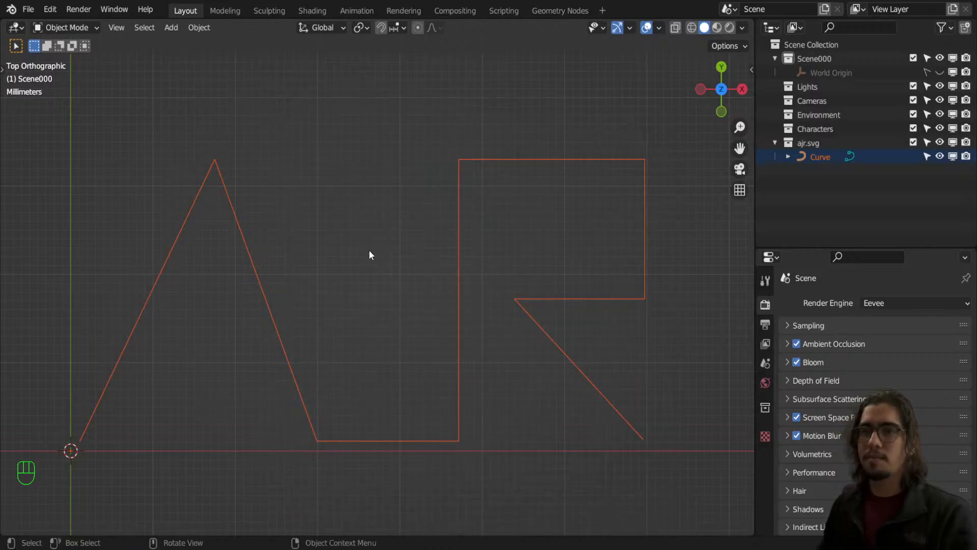
shift+middle_drag(365, 269, 393, 295)
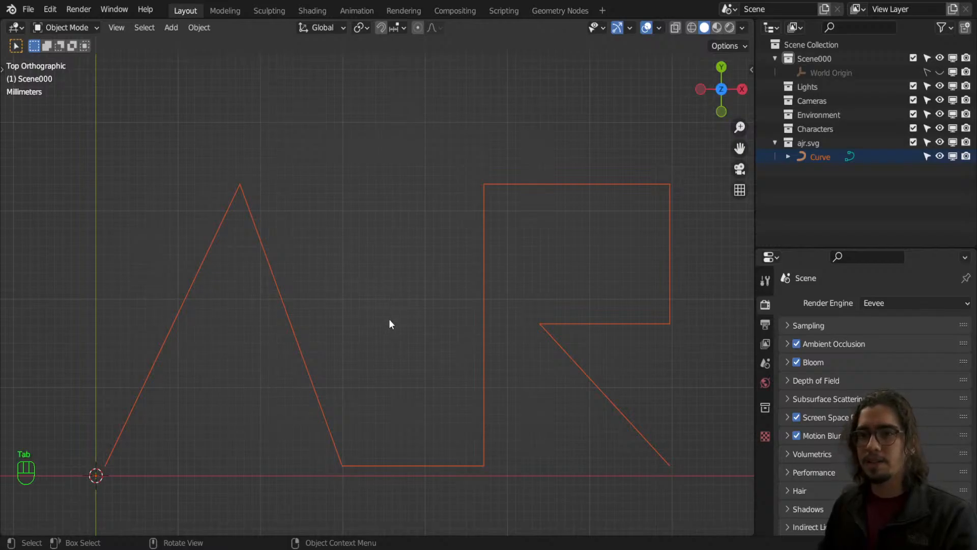
middle_drag(389, 318, 411, 276)
key(KP_Decimal)
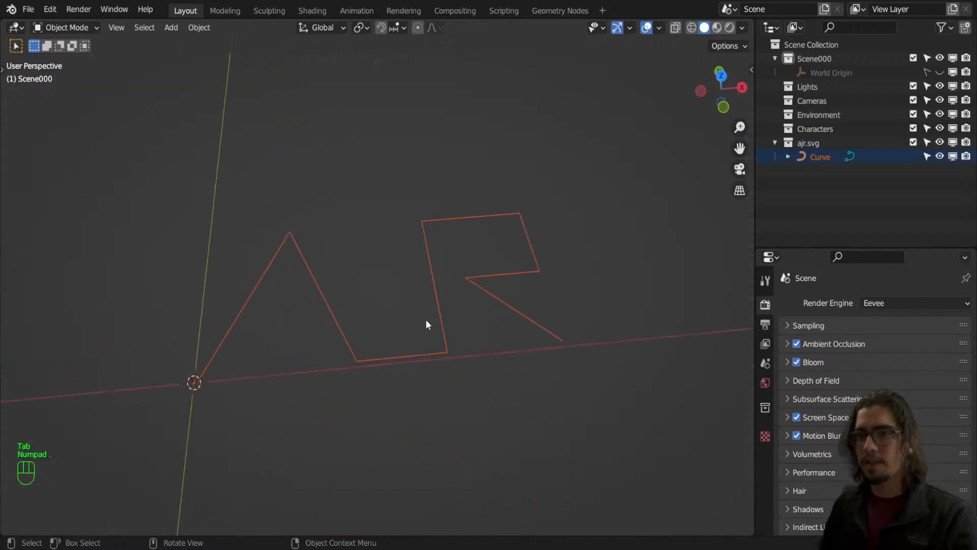
middle_drag(425, 319, 379, 358)
scroll(395, 309, up, 2)
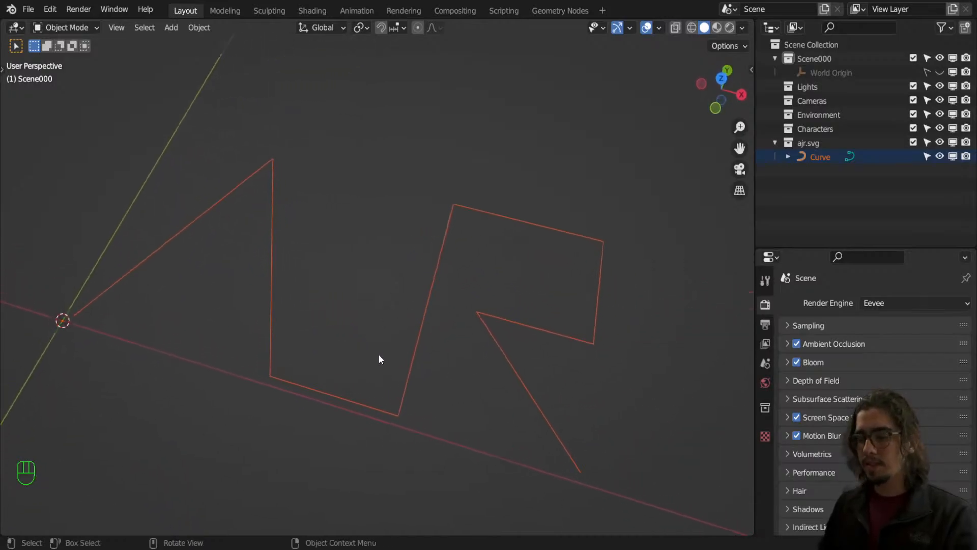
key(KP_7)
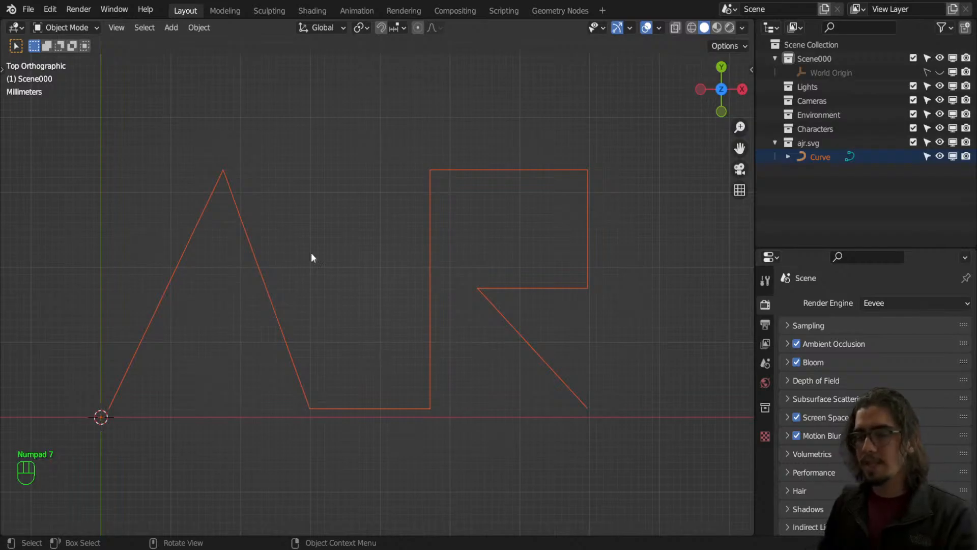
key(shift)
shift+middle_drag(325, 223, 347, 211)
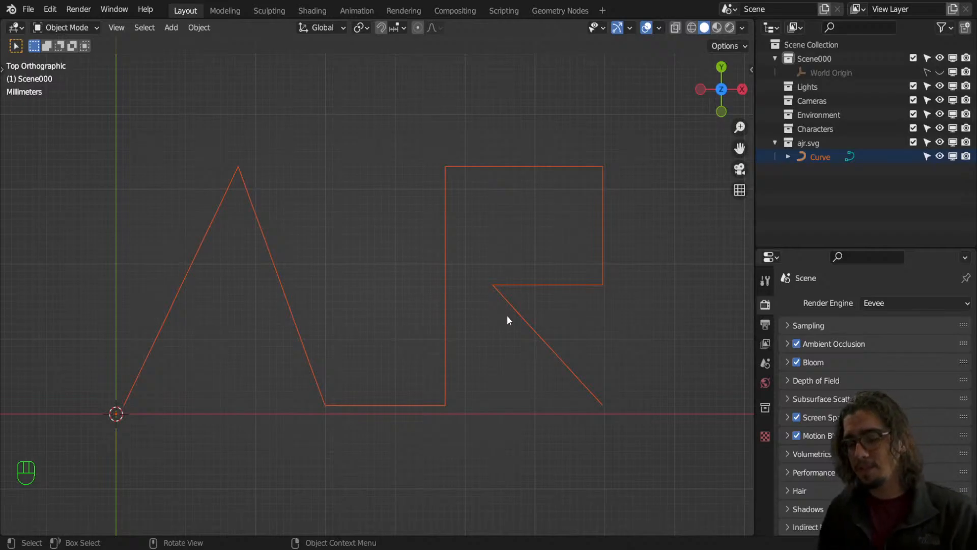
Save the scene file.
key(ctrl+s)
key(ctrl+s)
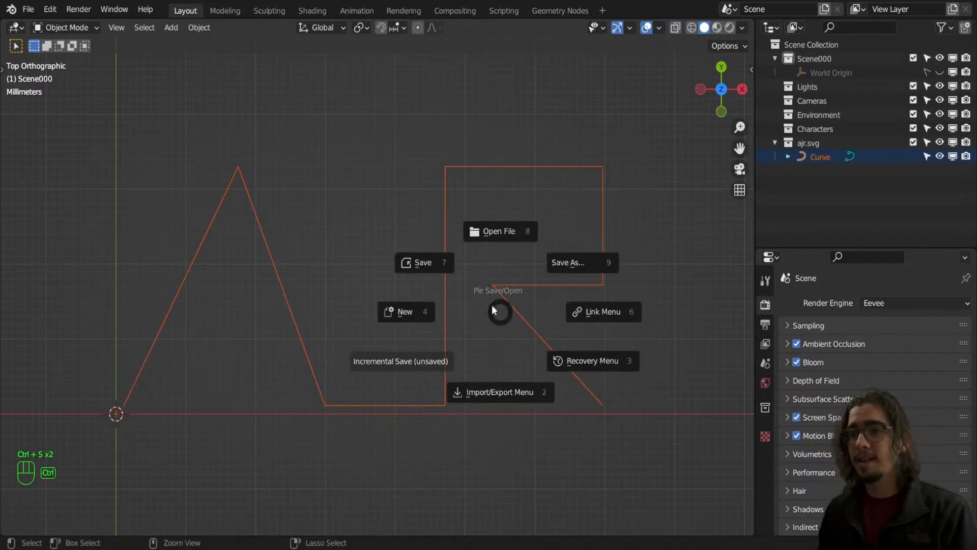
click(438, 270)
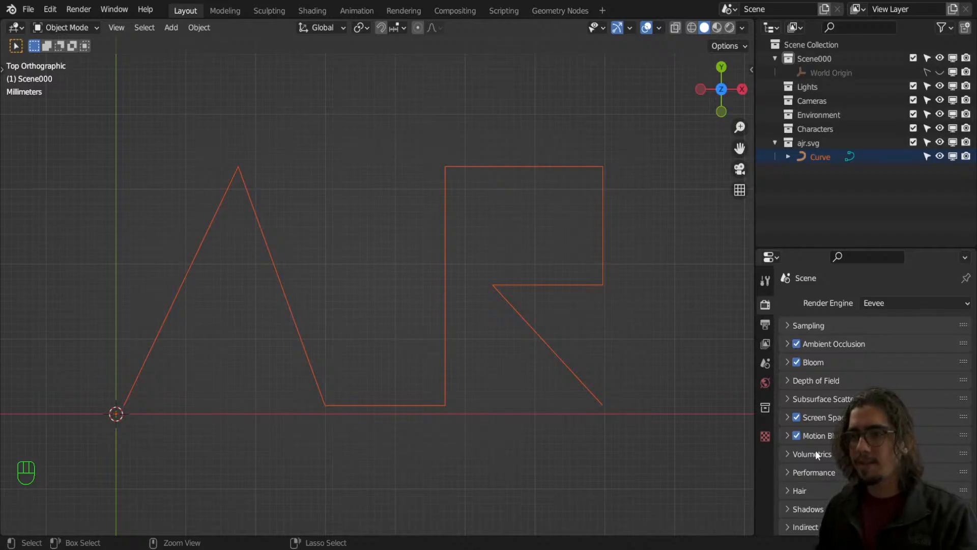
key(ctrl+s)
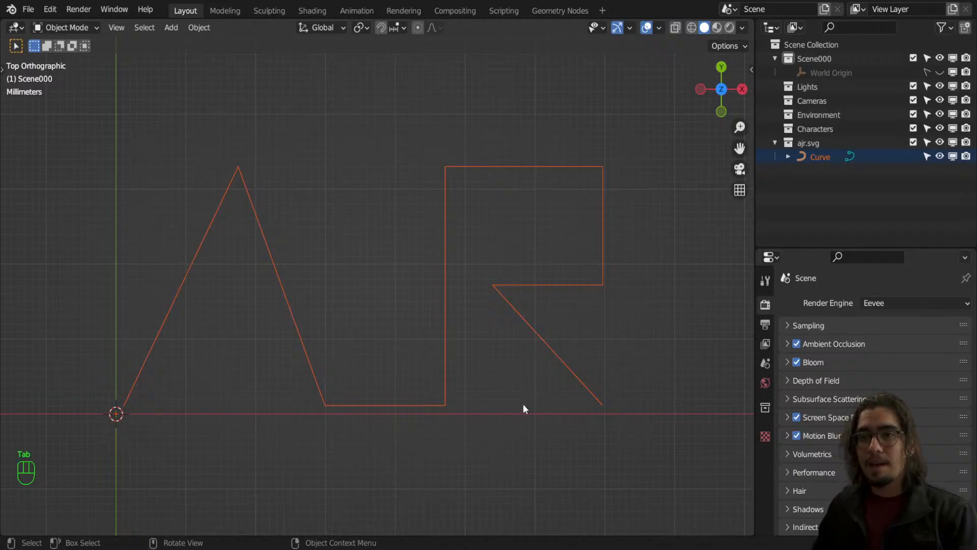
Make the imported curve the active object and enter its Edit Mode.
drag(469, 244, 453, 263)
click(445, 271)
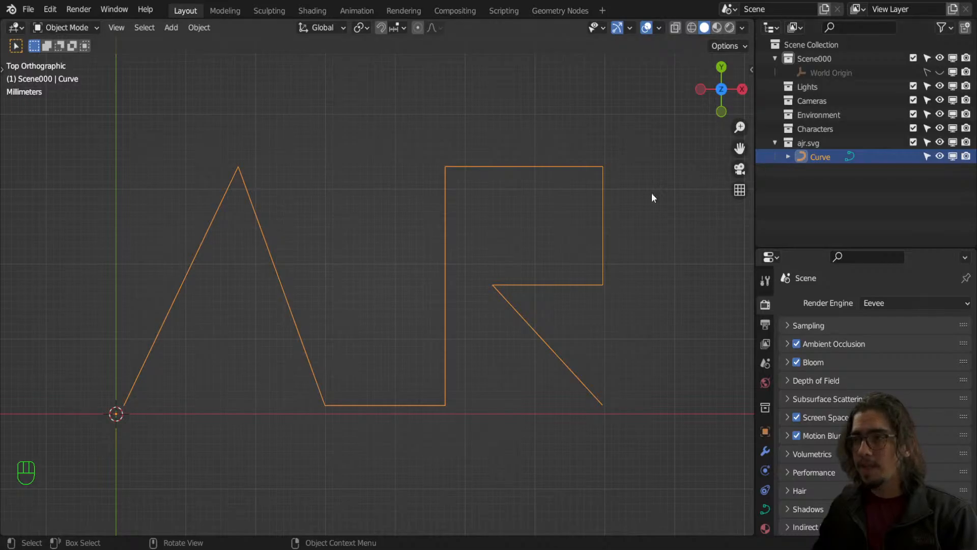
key(Tab)
middle_drag(476, 415, 469, 301)
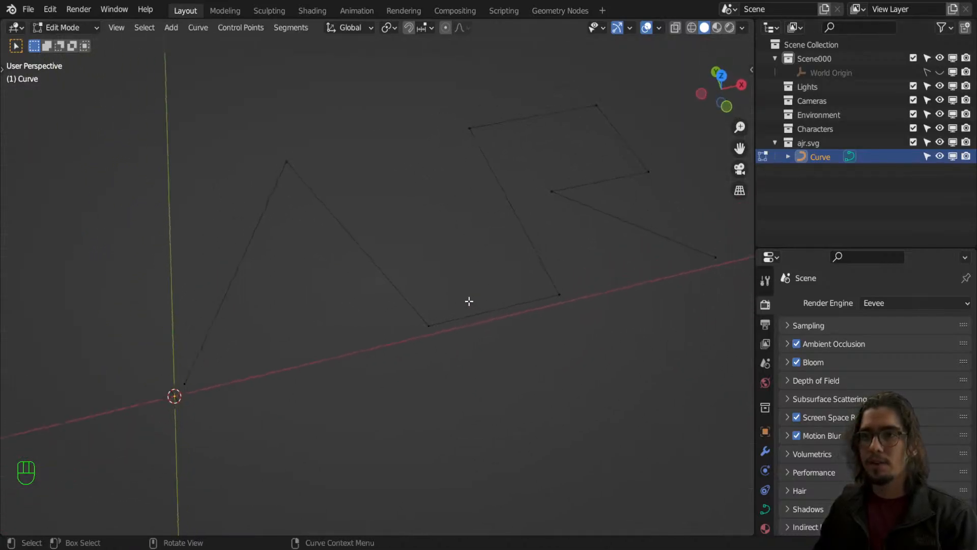
Try to move the start point and the peak point of the curve's letter A.
drag(225, 328, 196, 381)
key(g)
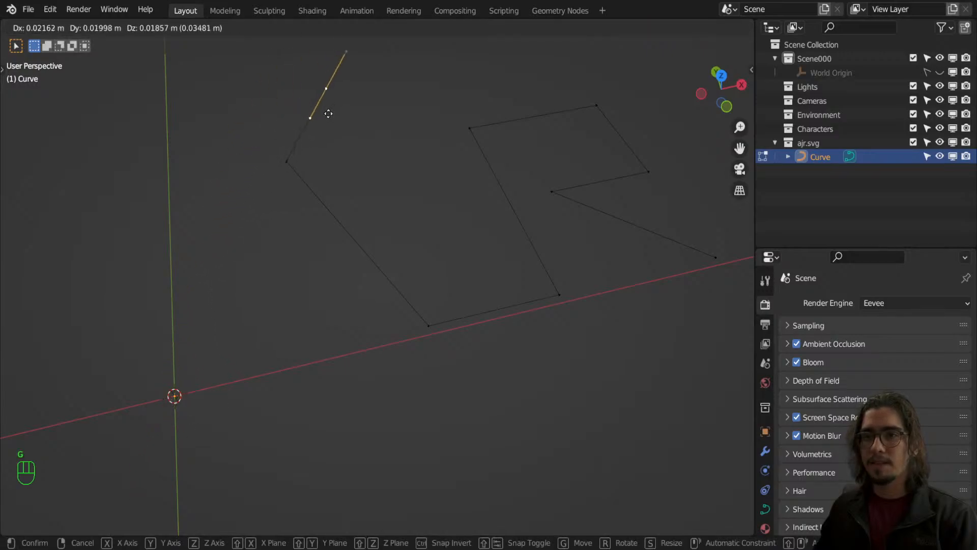
right_click(328, 114)
middle_drag(376, 262, 324, 308)
drag(380, 95, 328, 154)
key(g)
right_click(447, 148)
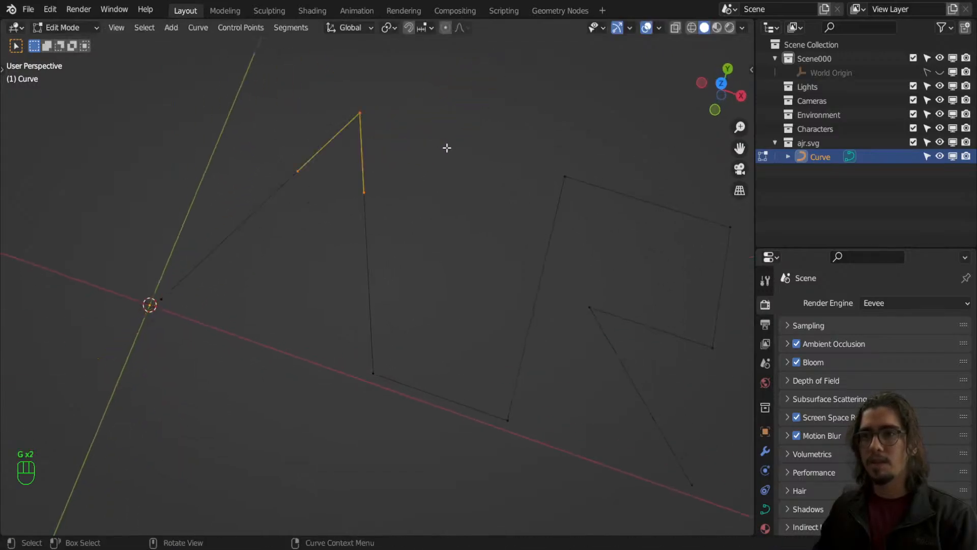
Select all of the curve's control points in the top view and return to Object Mode.
middle_drag(524, 331, 598, 304)
key(KP_7)
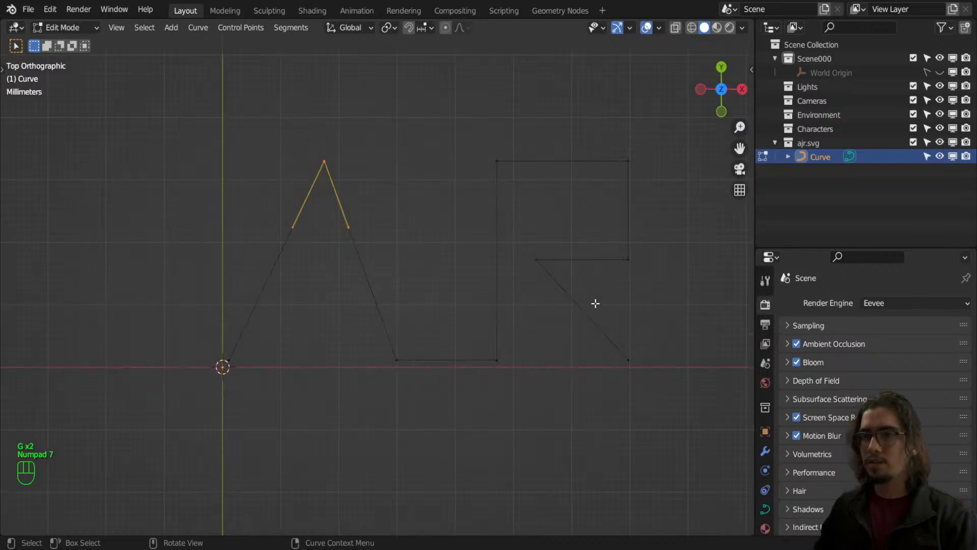
drag(168, 116, 697, 403)
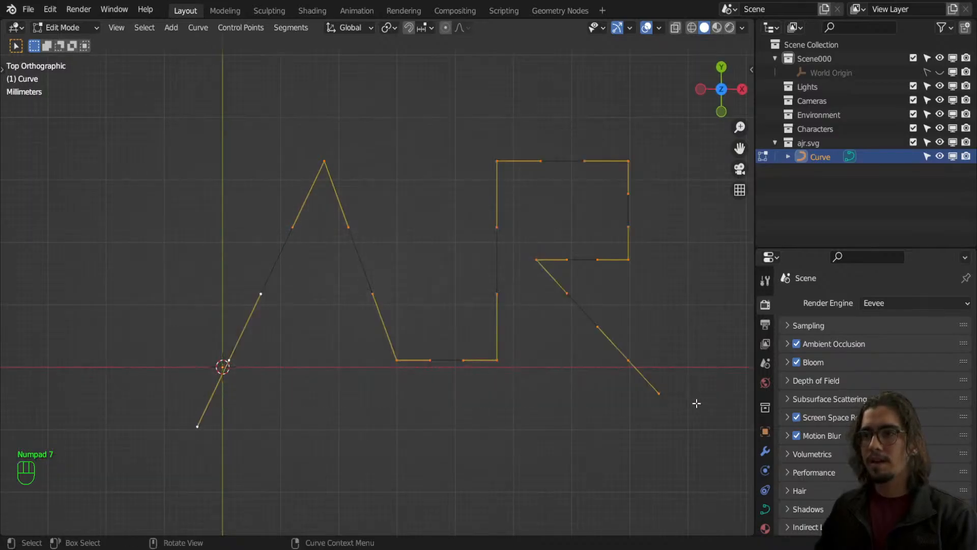
key(Tab)
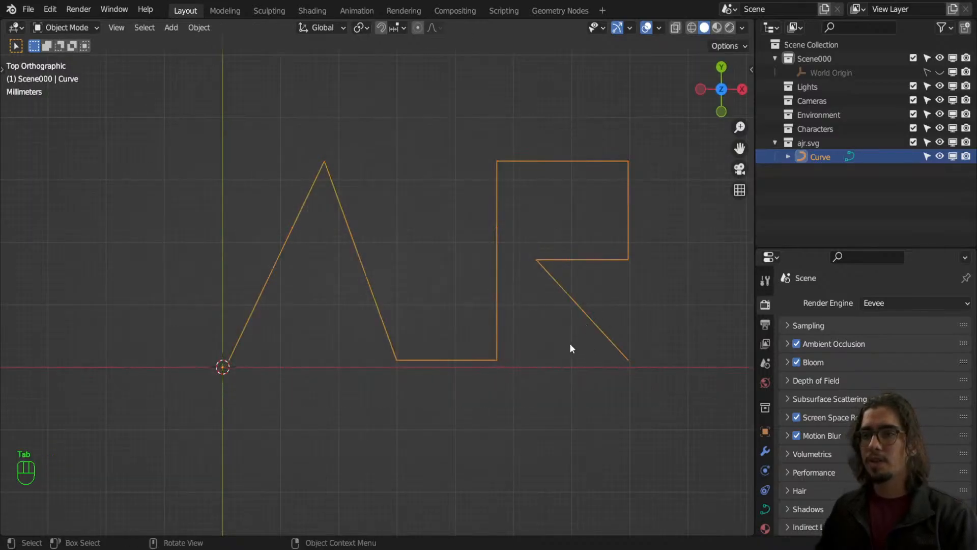
Rename the imported curve object to AJR.
double_click(826, 157)
text(AJR)
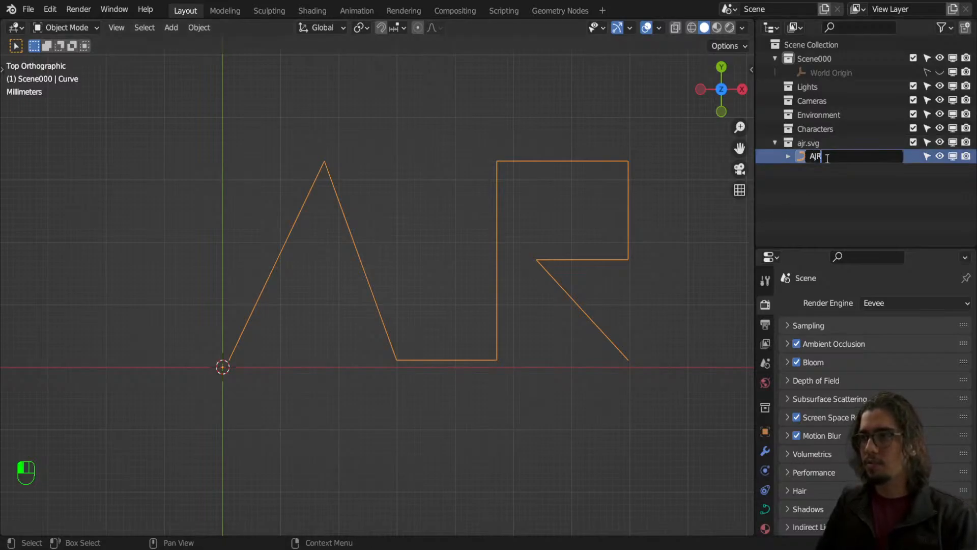
key(Return)
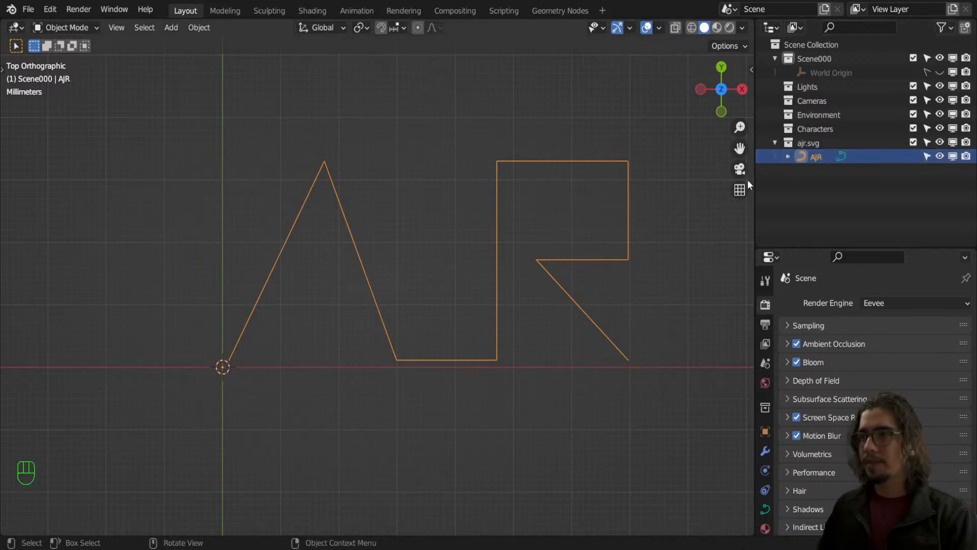
click(50, 9)
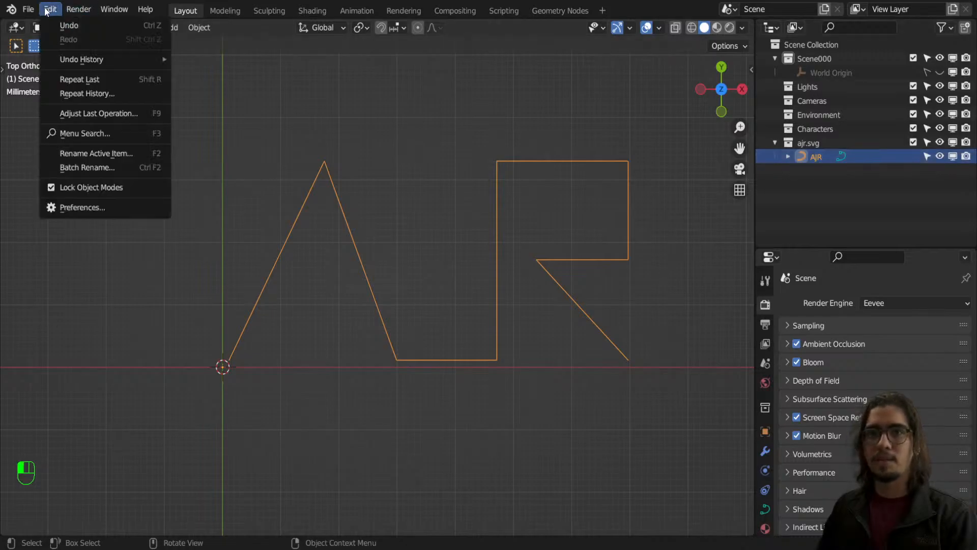
click(61, 206)
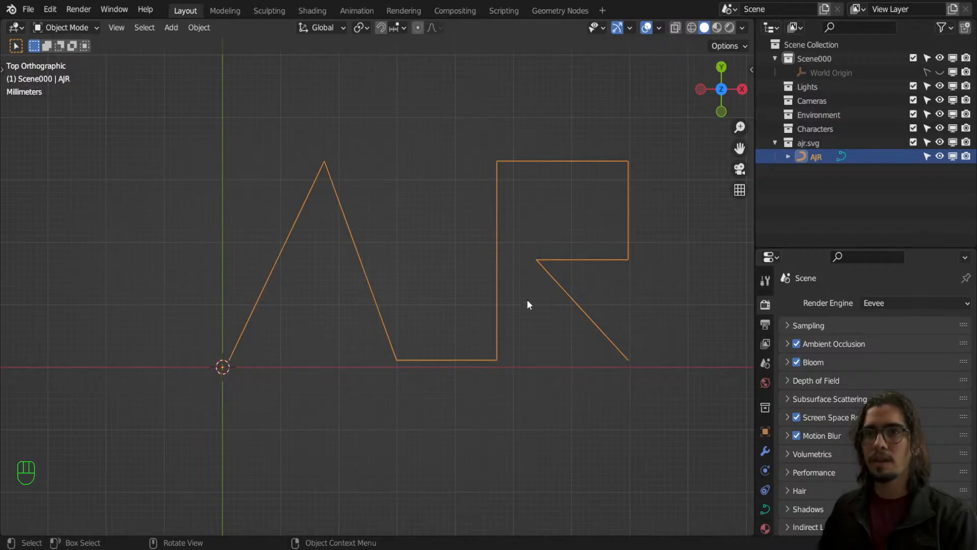
shift+middle_drag(551, 311, 501, 338)
scroll(499, 336, up, 2)
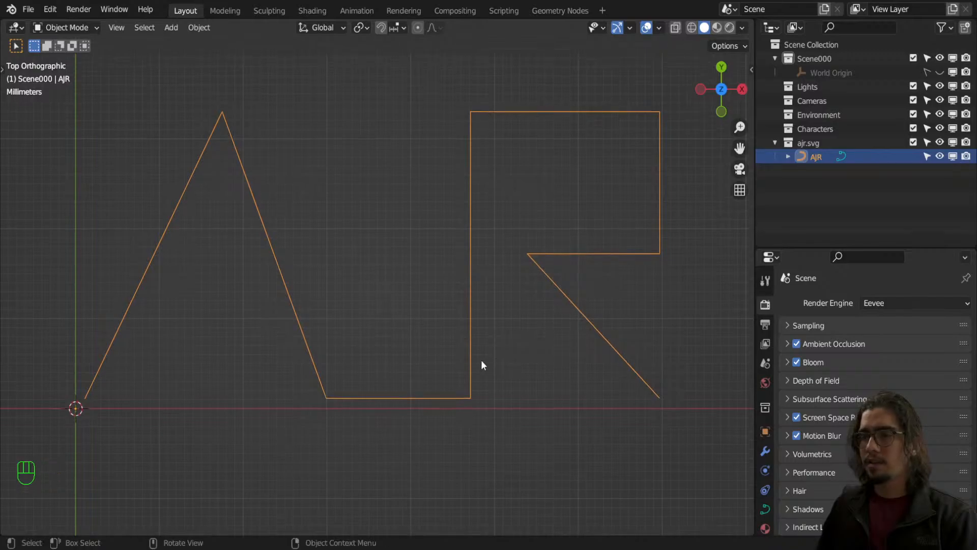
scroll(481, 356, down, 1)
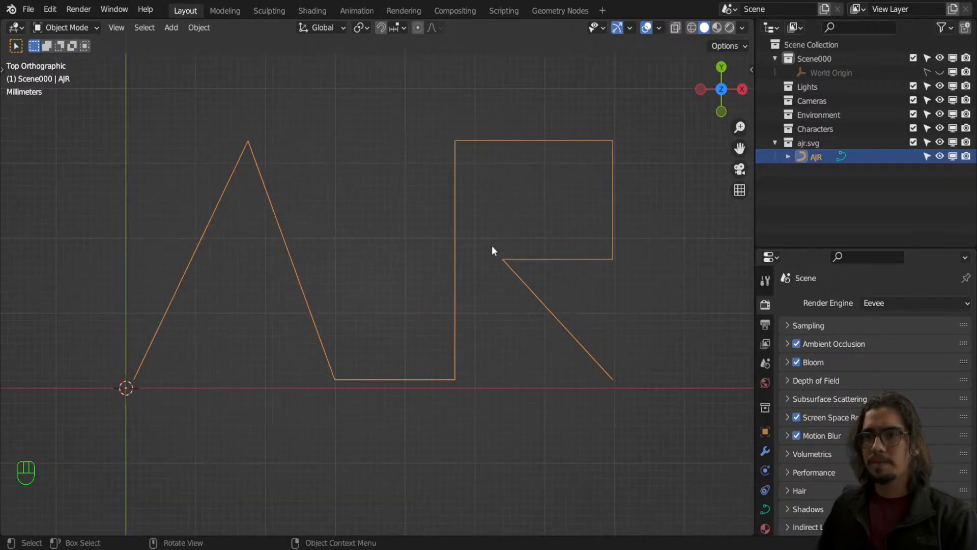
Add a Subdivision Surface modifier to the AJR curve with 2 viewport levels and the Simple subdivision type.
click(766, 453)
click(863, 302)
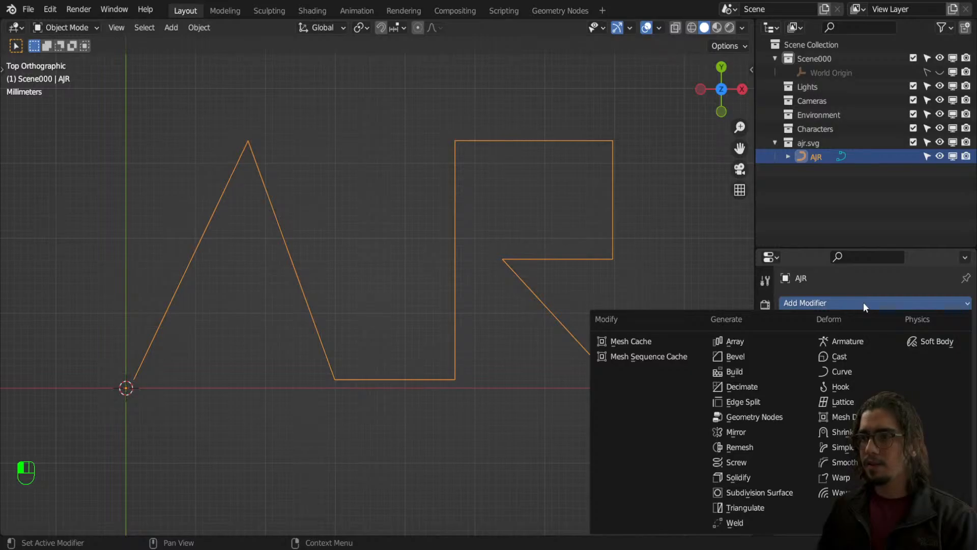
click(771, 493)
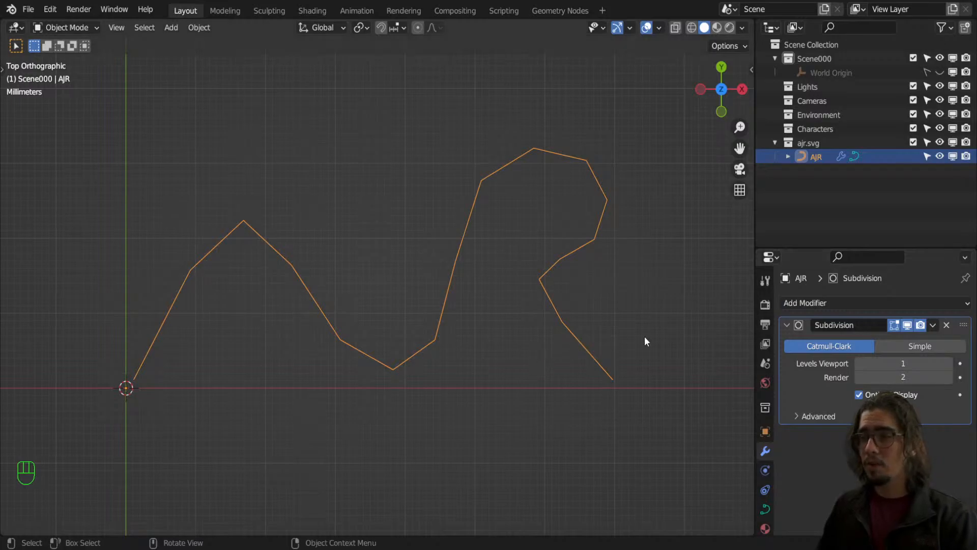
click(950, 363)
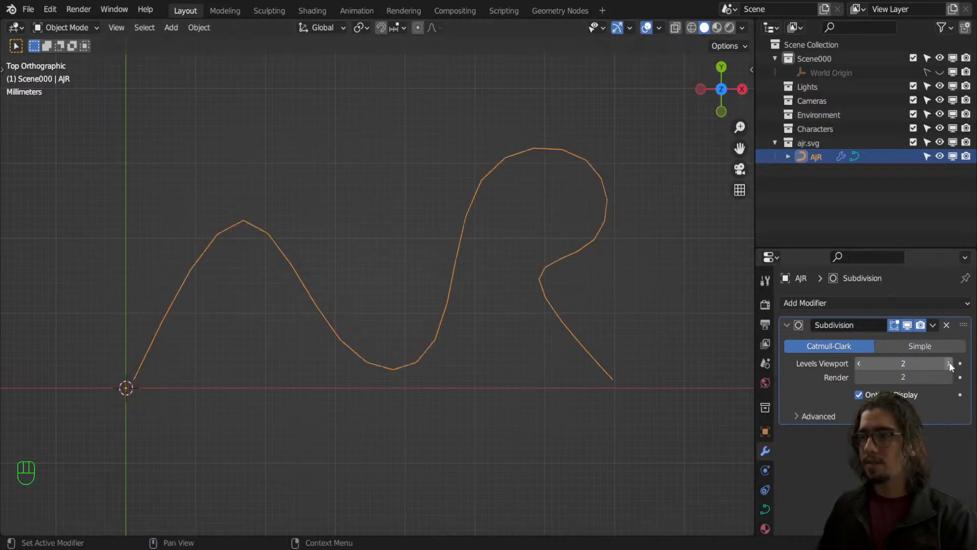
click(915, 346)
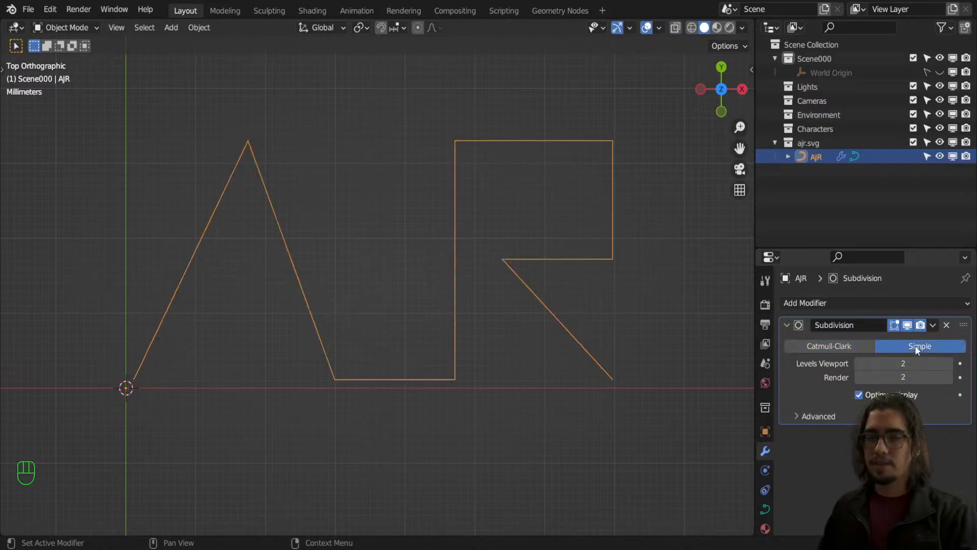
shift+middle_drag(646, 307, 644, 346)
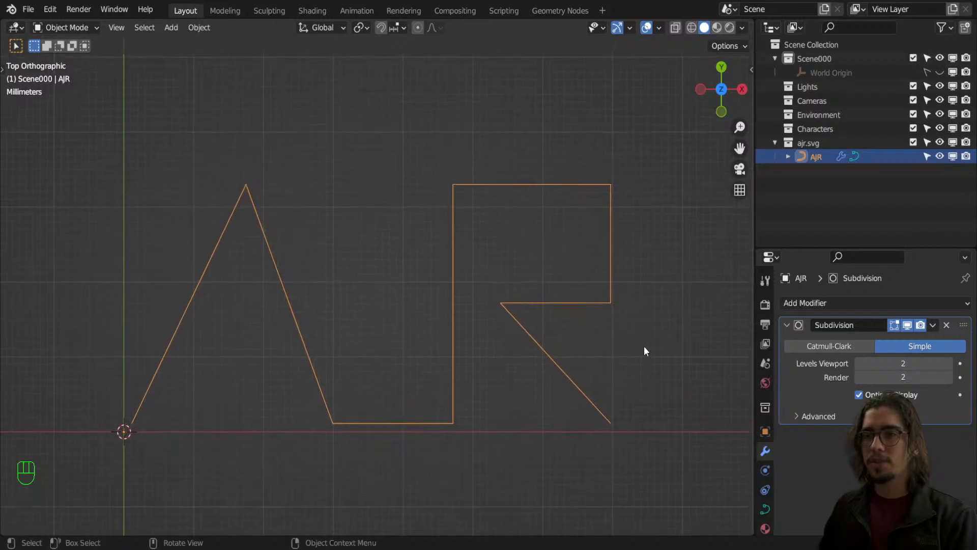
Try to apply the Subdivision modifier directly to the AJR curve.
click(934, 325)
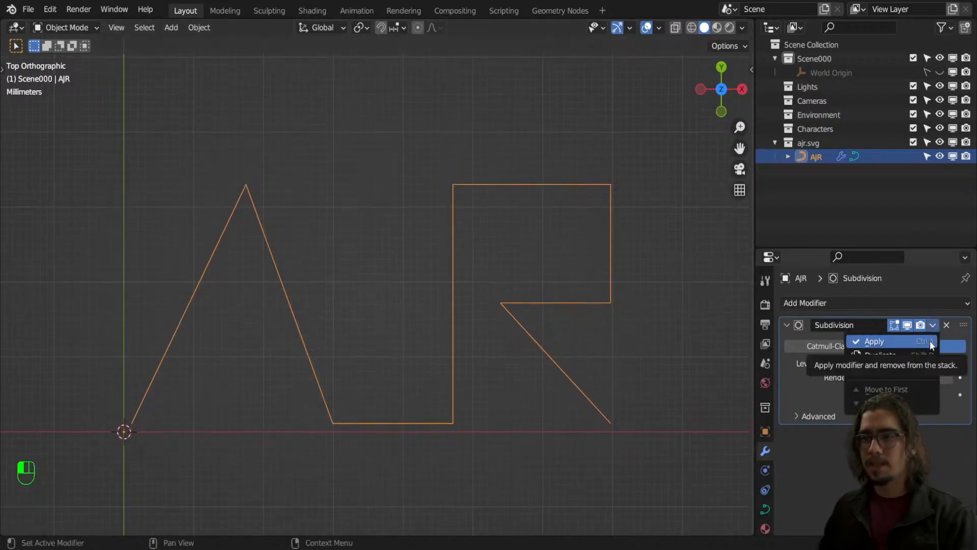
click(930, 340)
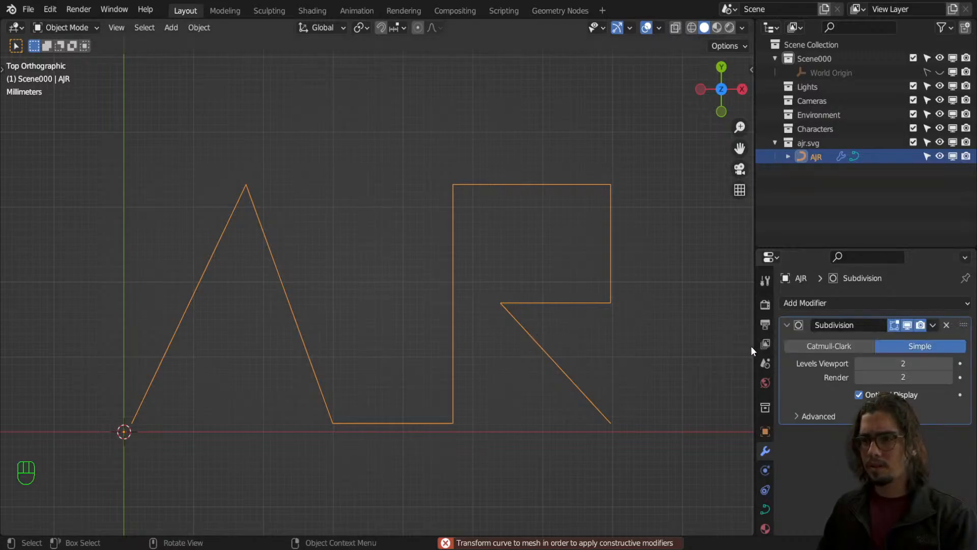
key(Tab)
key(Tab)
right_click(588, 289)
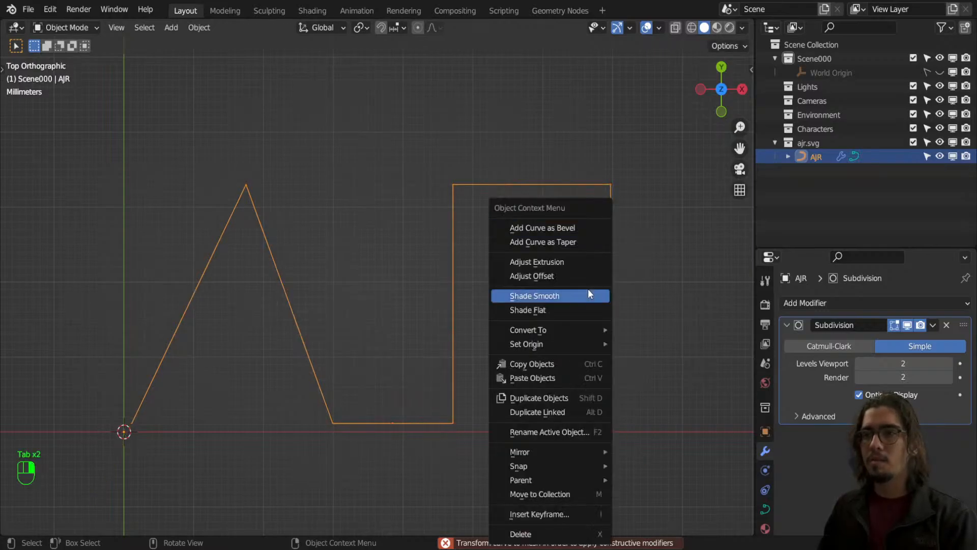
click(591, 291)
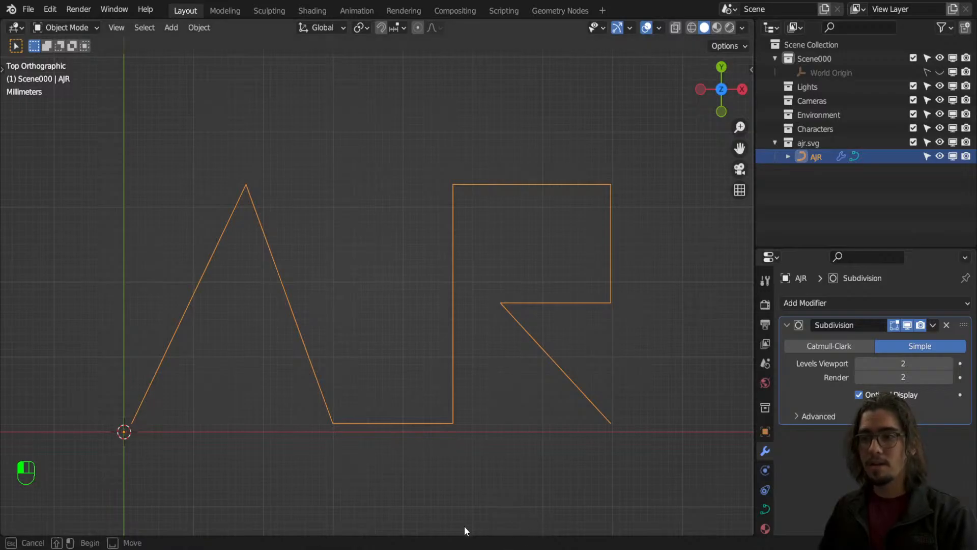
click(611, 311)
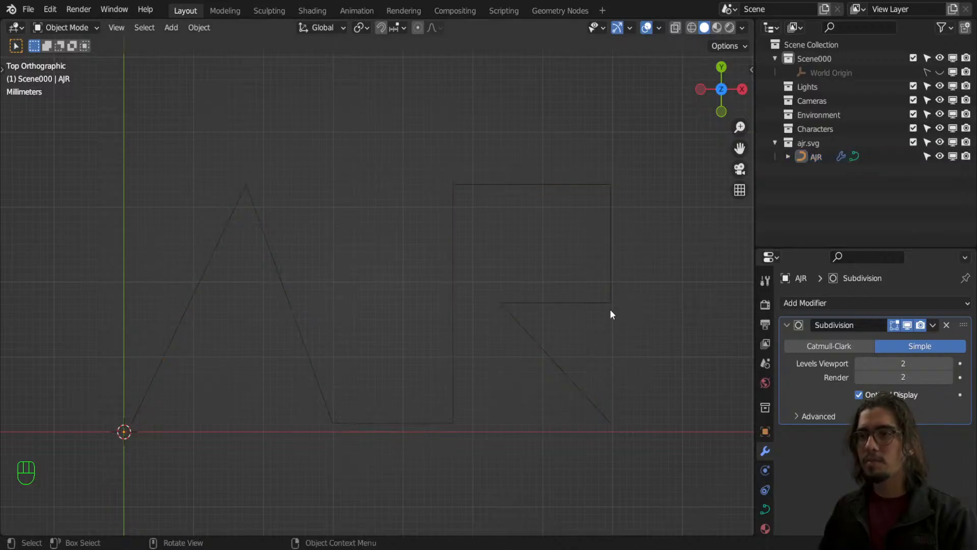
Reselect the AJR curve and convert it to a mesh.
click(609, 257)
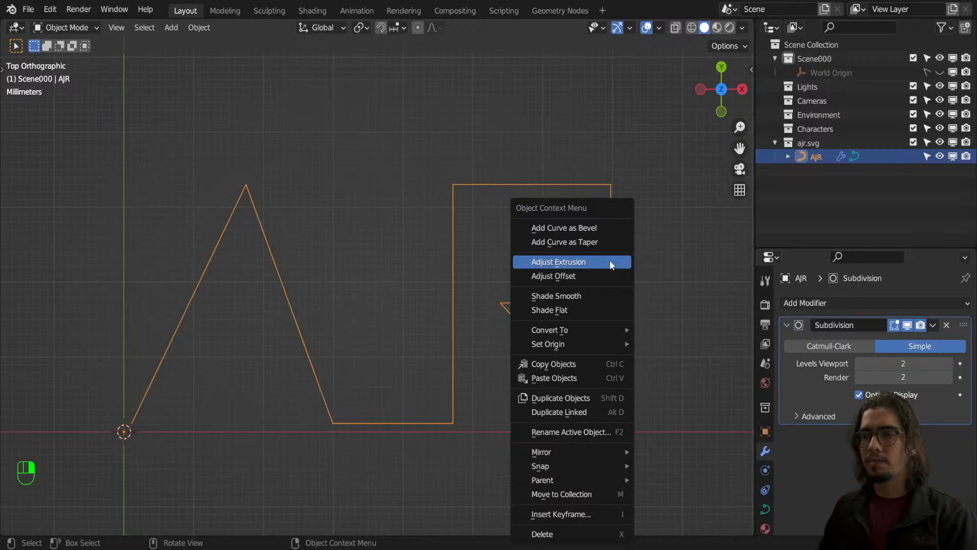
mouse_move(605, 329)
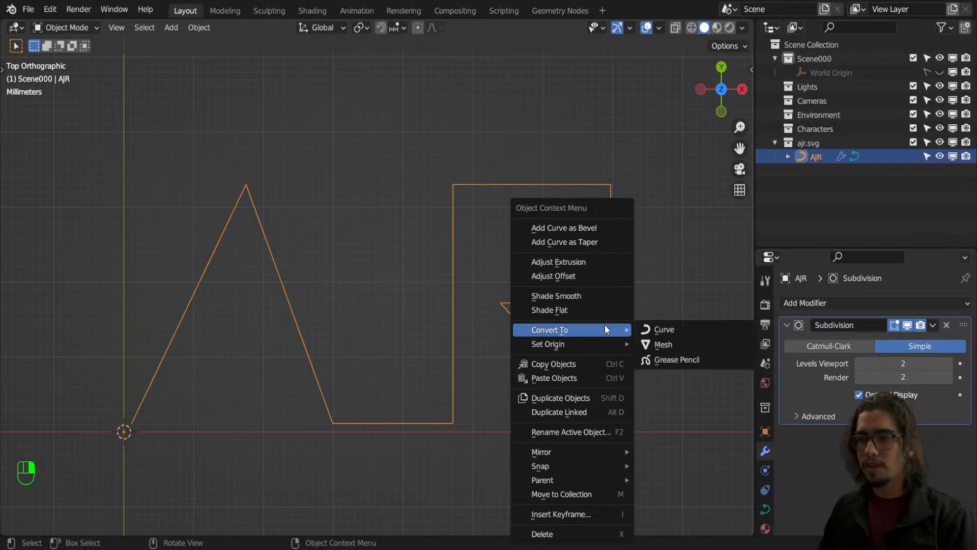
click(668, 349)
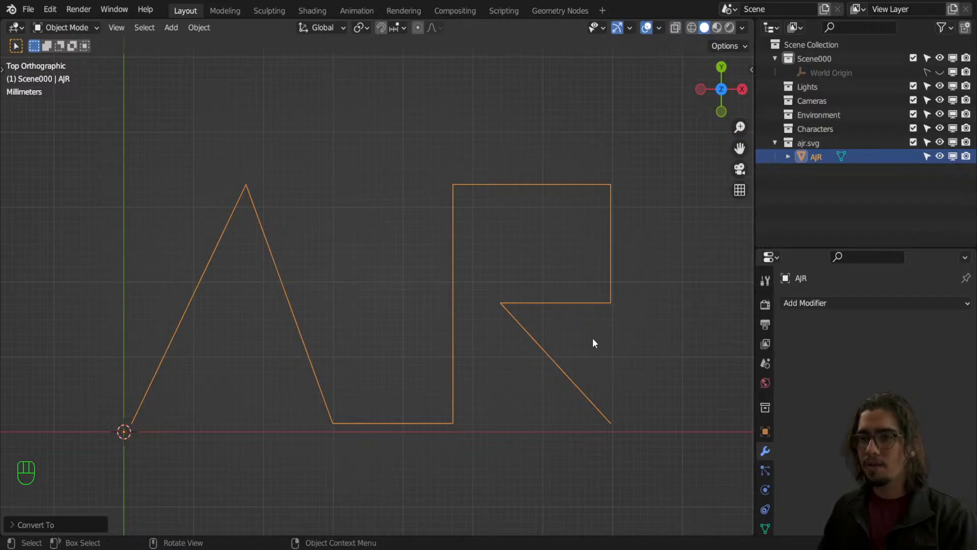
Examine the subdivided vertices of the AJR mesh in Edit Mode with vertex selection and return to Object Mode.
key(Tab)
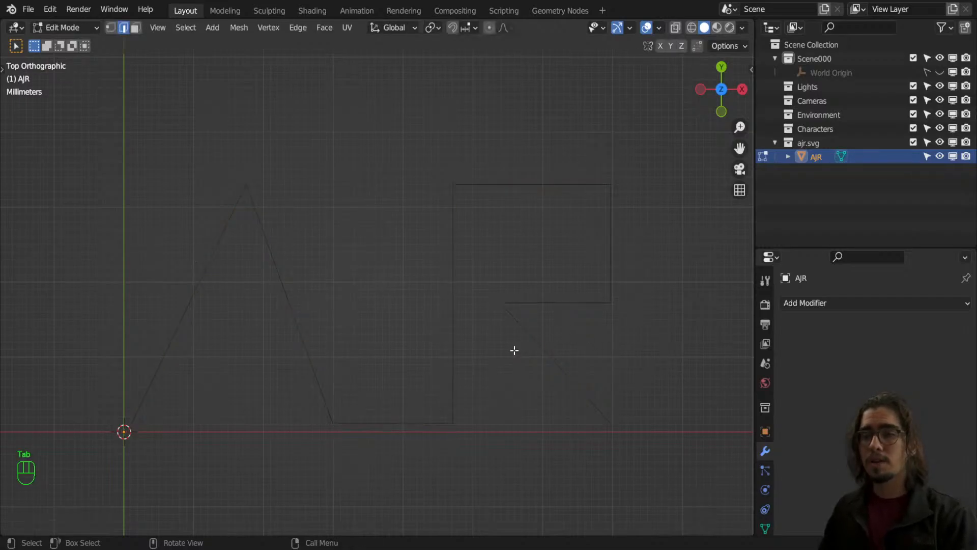
key(Tab)
middle_drag(511, 338, 510, 281)
key(Tab)
shift+middle_drag(379, 334, 473, 284)
key(1)
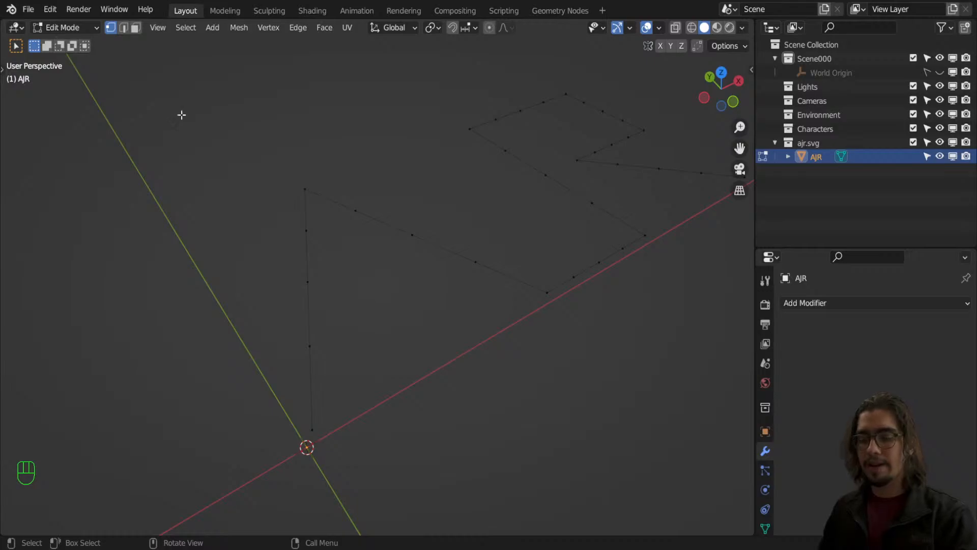
middle_drag(301, 227, 241, 226)
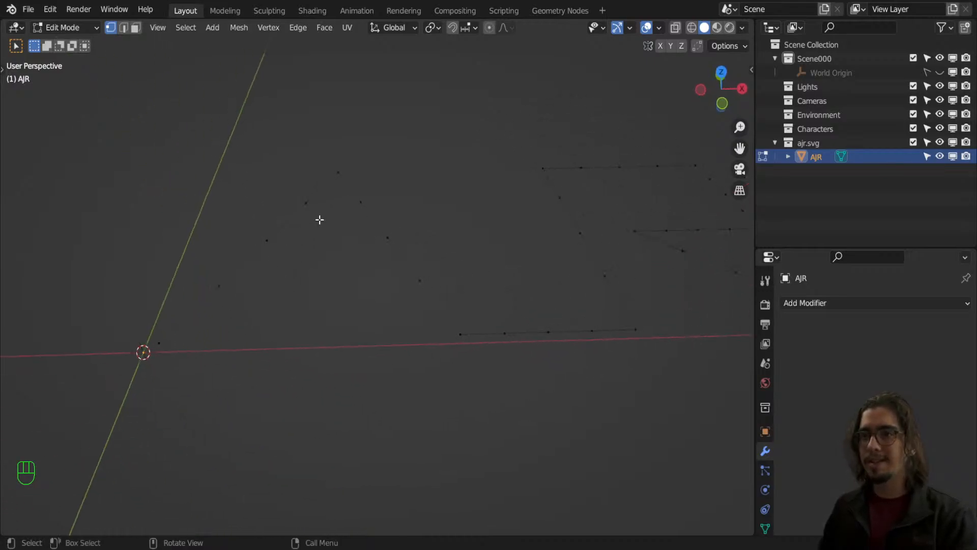
middle_drag(319, 218, 336, 262)
shift+middle_drag(449, 288, 337, 225)
key(KP_7)
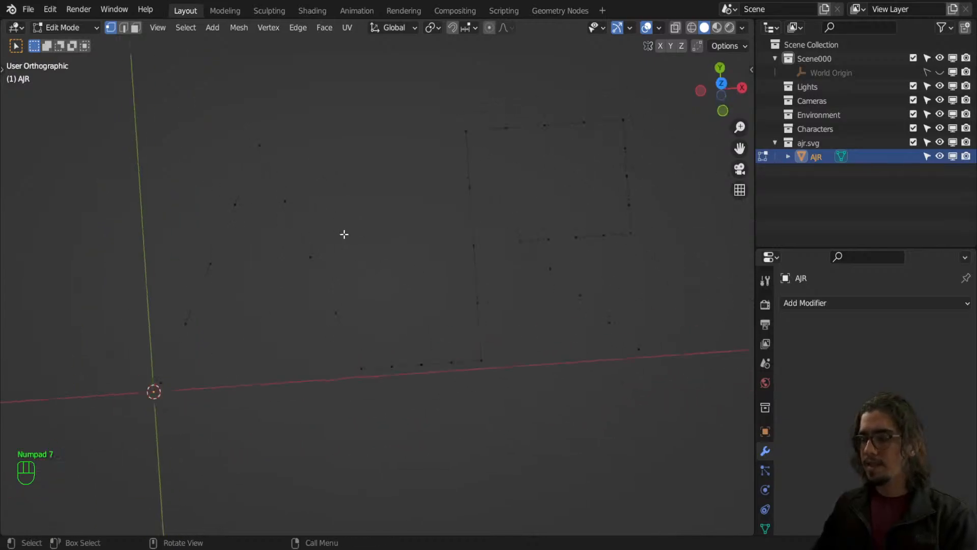
drag(251, 142, 304, 211)
key(Tab)
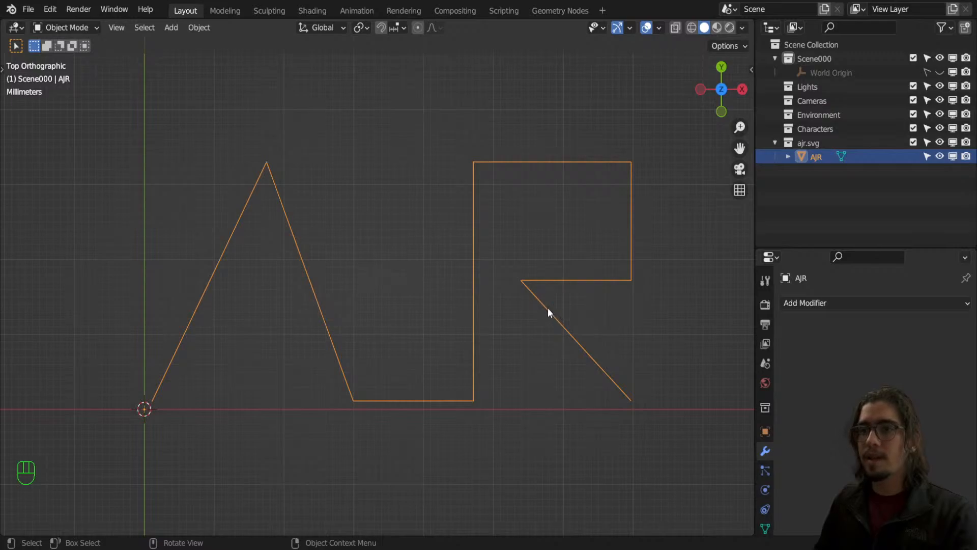
Switch the viewport to Rendered shading in a perspective view and deselect the AJR mesh.
middle_drag(530, 364, 613, 218)
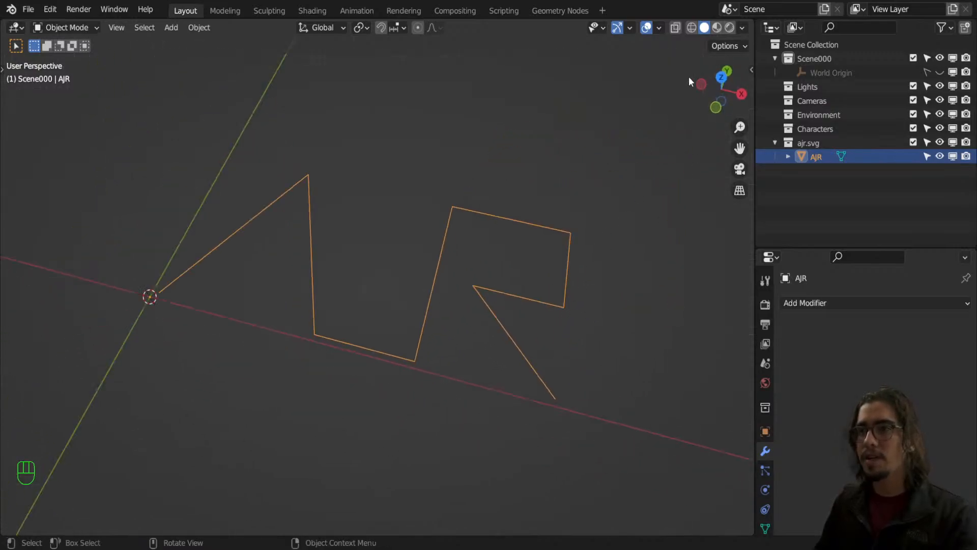
click(730, 27)
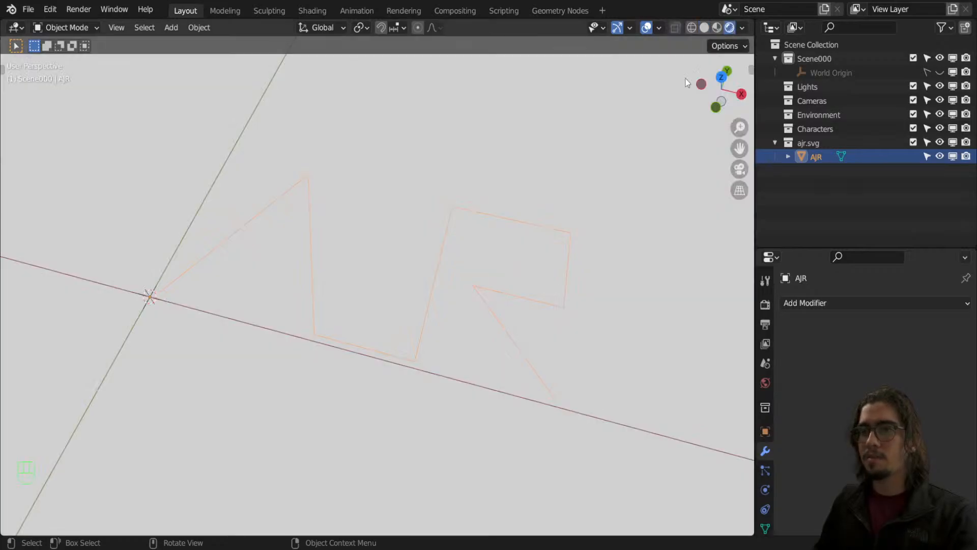
click(596, 223)
mouse_move(582, 290)
middle_down()
mouse_move(575, 222)
mouse_move(578, 275)
middle_up()
scroll(578, 275, down, 4)
scroll(576, 292, up, 3)
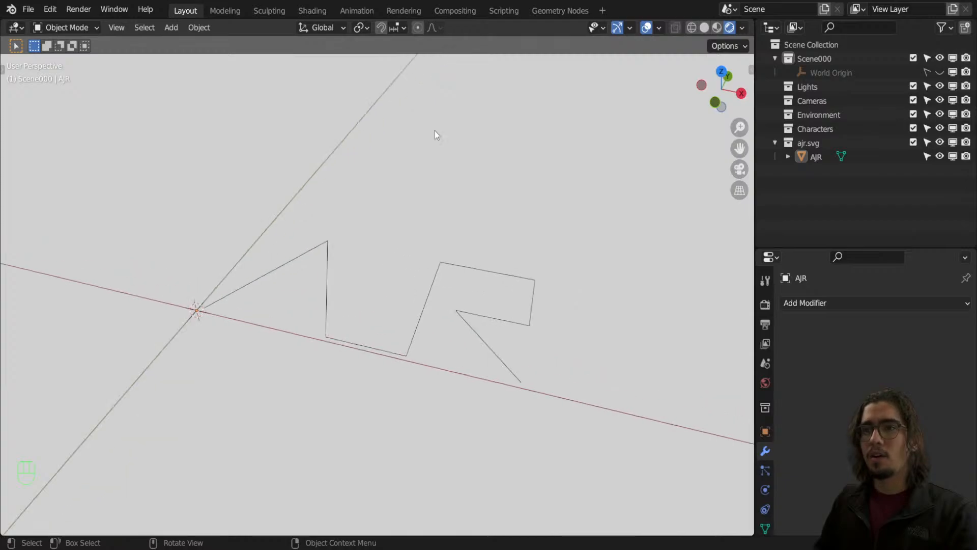
Connect the HDRI image's Color output to the Background shader's Color in the World nodes and check it in the Layout workspace.
click(303, 11)
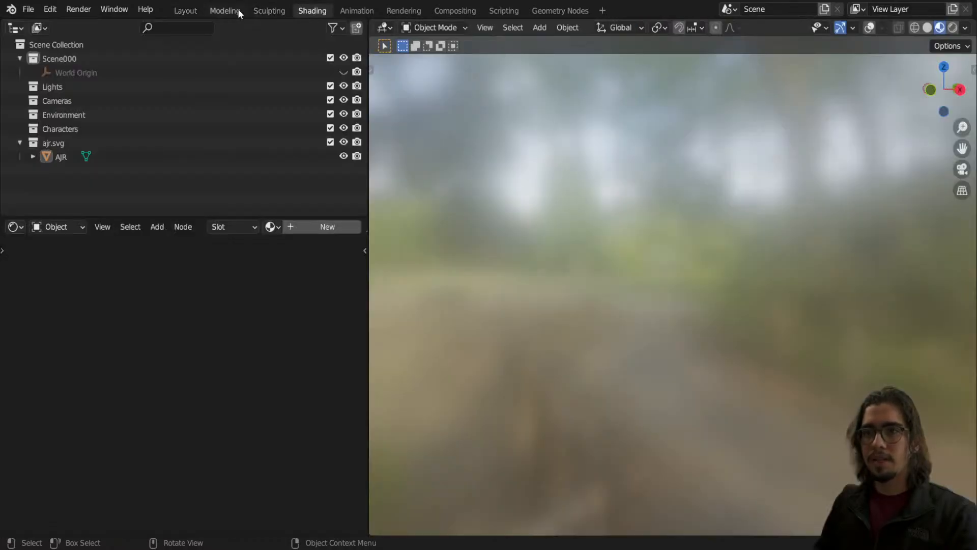
click(84, 225)
click(80, 252)
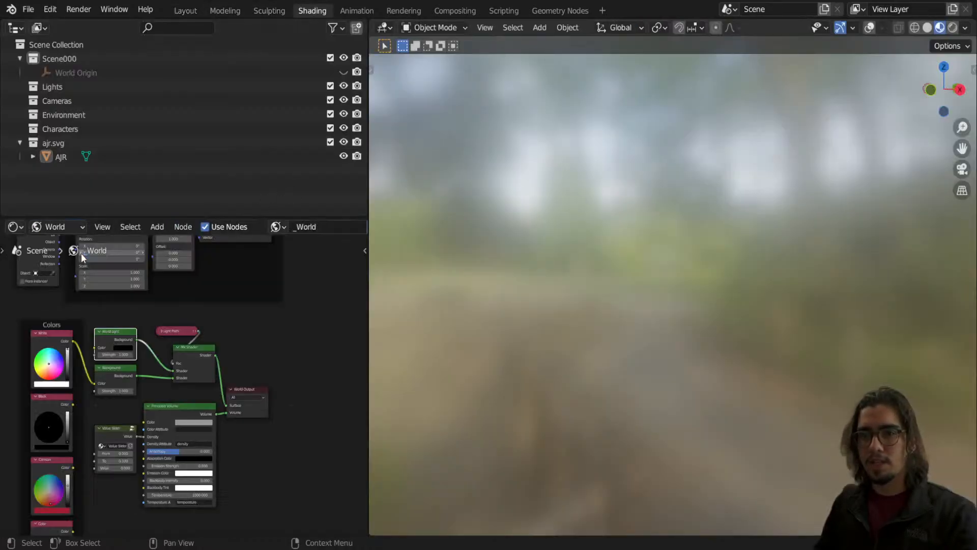
middle_drag(238, 328, 300, 417)
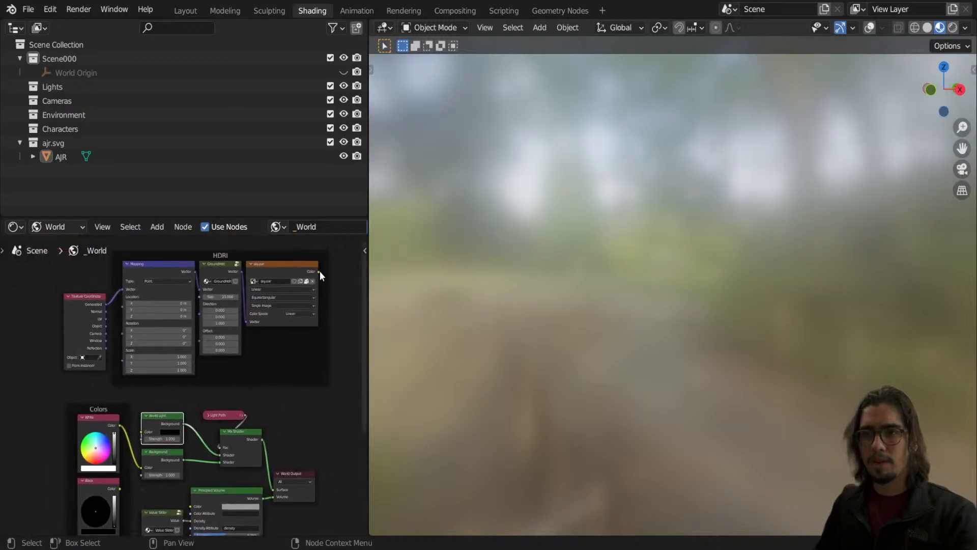
drag(320, 272, 142, 467)
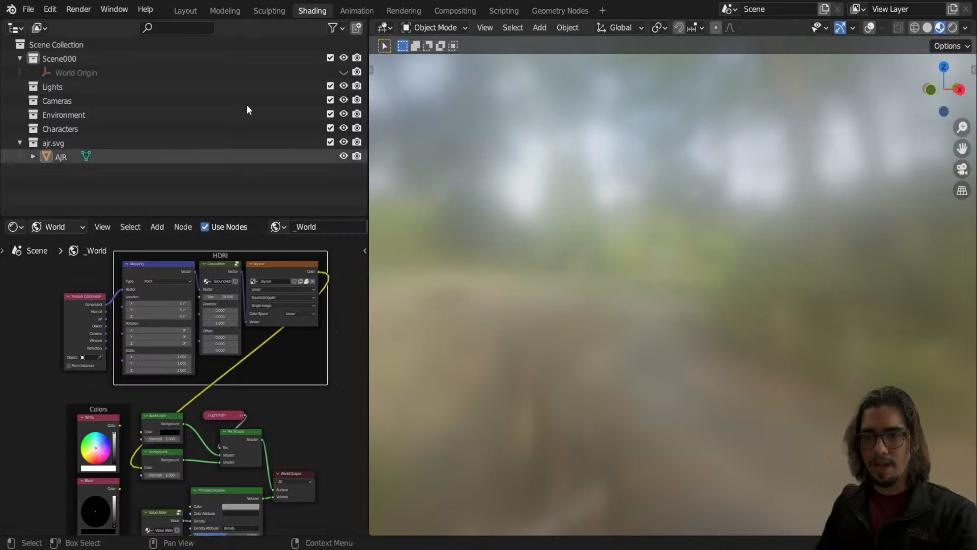
click(190, 11)
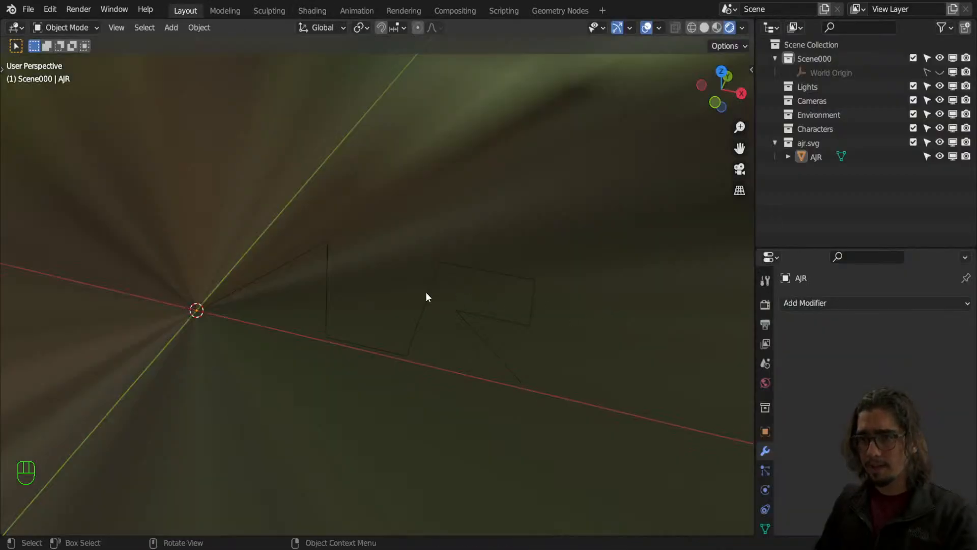
scroll(457, 261, down, 3)
middle_drag(425, 292, 607, 285)
key(KP_0)
scroll(460, 250, down, 2)
key(KP_0)
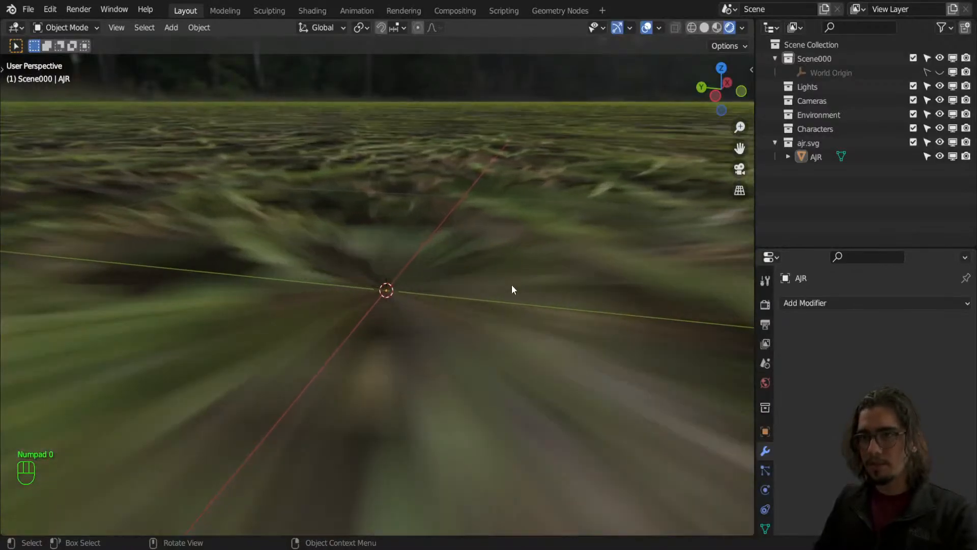
Select the AJR mesh in the perspective view.
middle_drag(511, 285, 382, 309)
click(395, 298)
scroll(396, 298, up, 5)
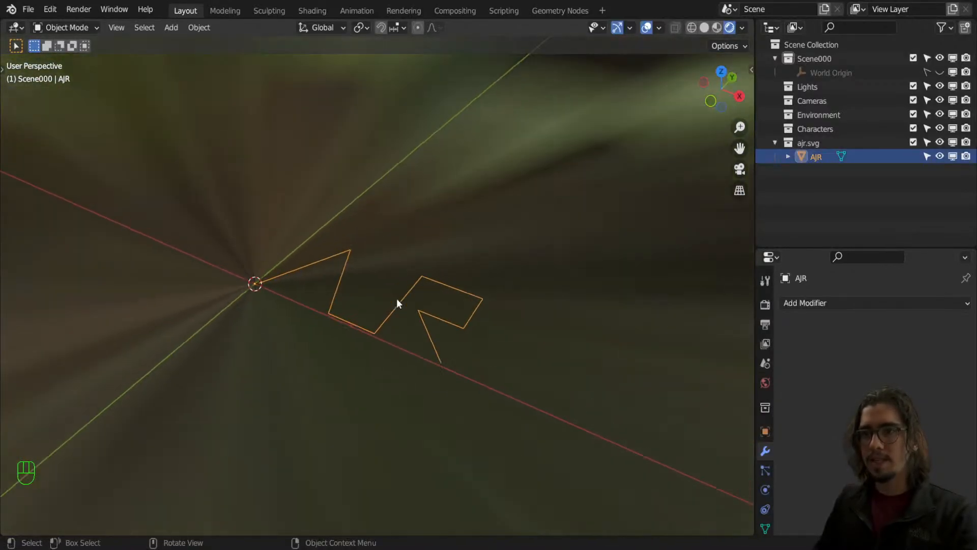
Disconnect the HDRI image from the Background shader's Color in the World nodes and return to the Layout workspace.
click(316, 10)
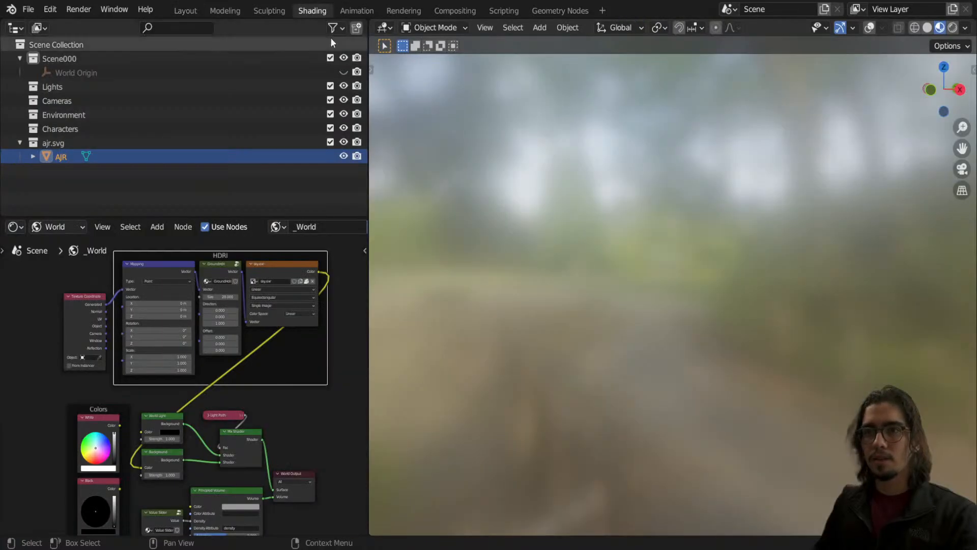
drag(140, 468, 135, 462)
click(185, 10)
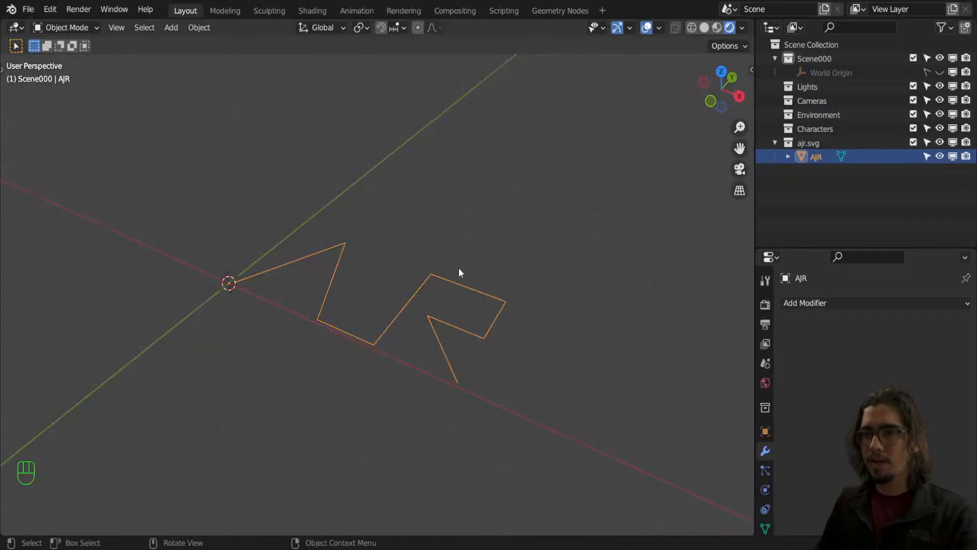
scroll(443, 278, up, 2)
mouse_move(445, 268)
middle_down()
mouse_move(438, 284)
mouse_move(448, 284)
middle_up()
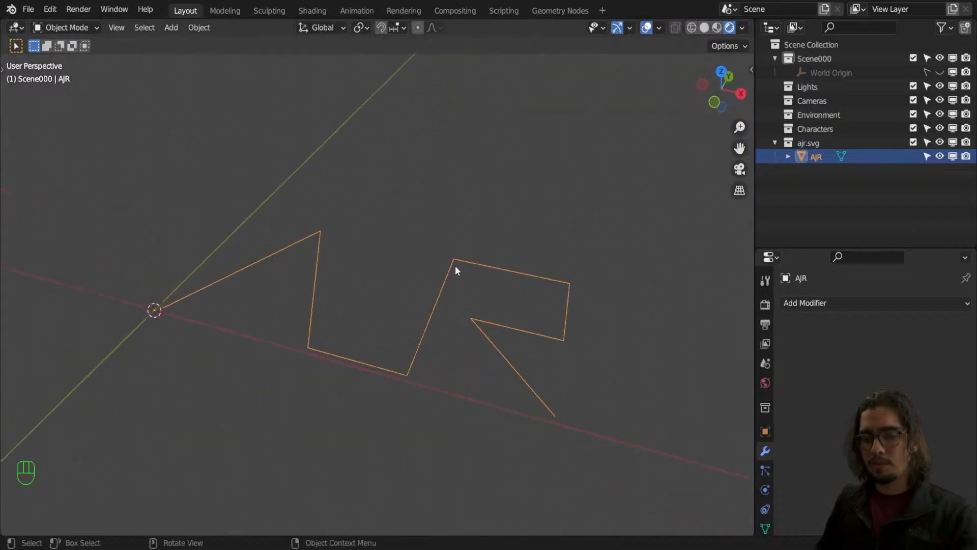
key(Tab)
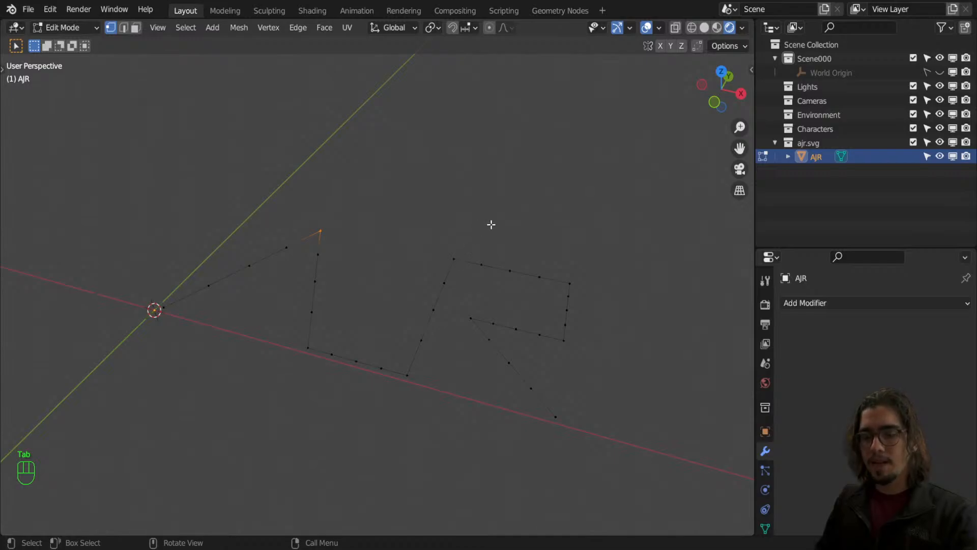
key(a)
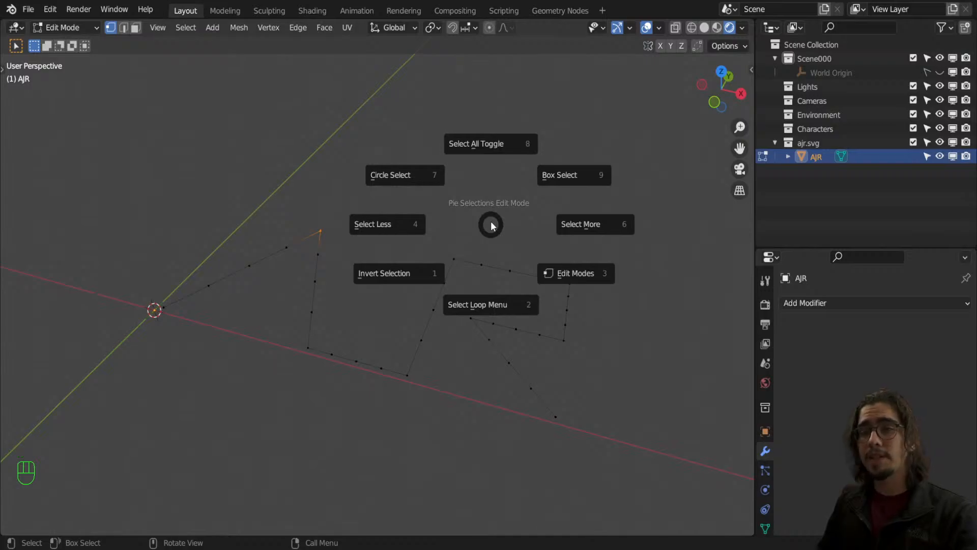
right_click(492, 224)
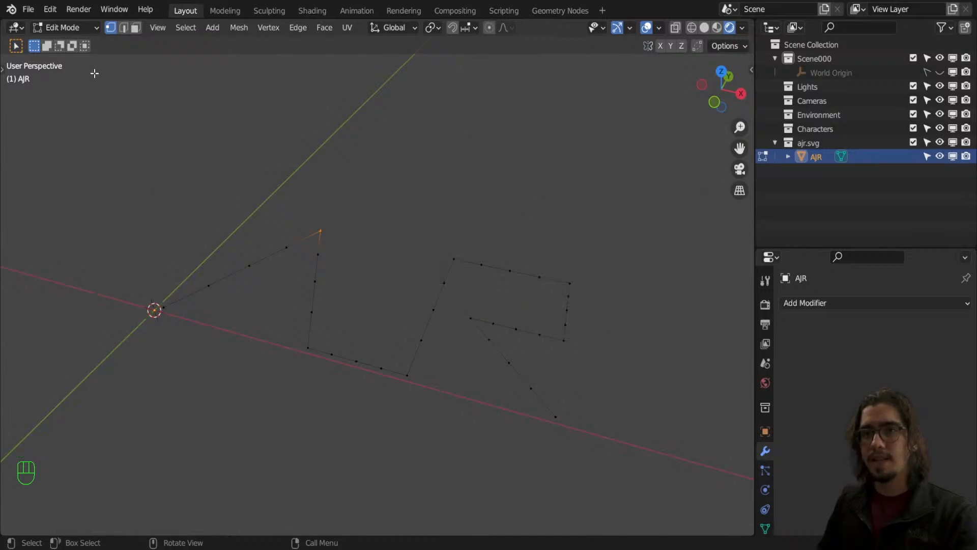
Return the AJR mesh to Object Mode and open the program's Preferences.
key(Tab)
click(55, 11)
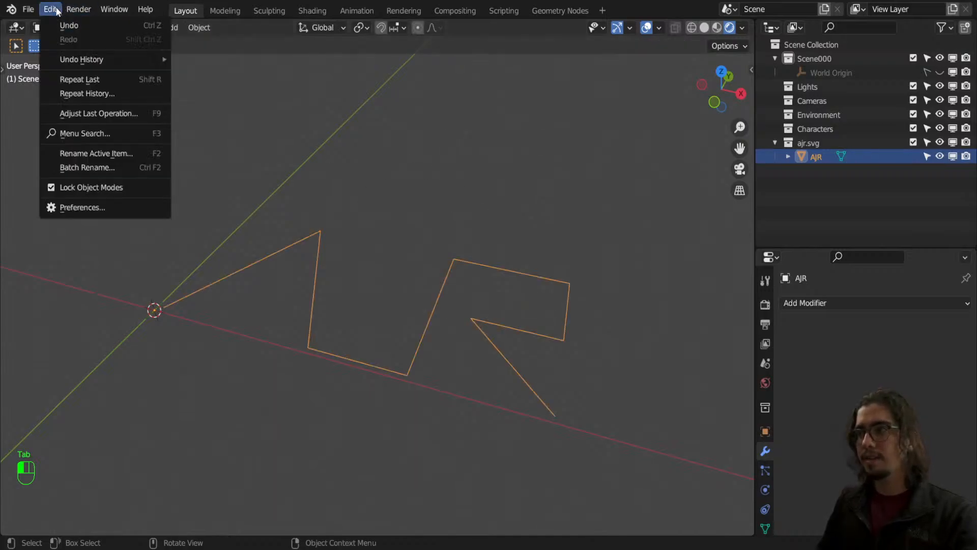
click(96, 215)
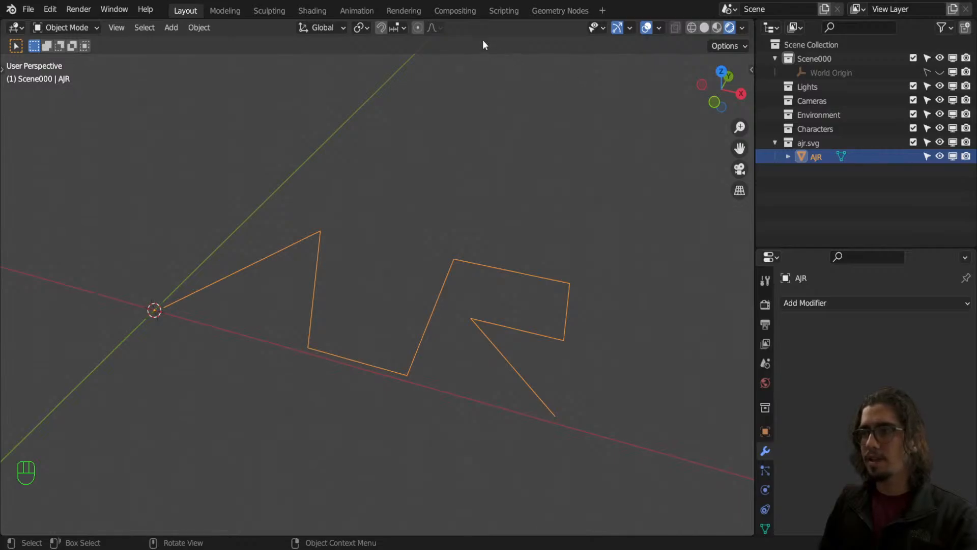
Enter Edit Mode on the AJR mesh and select all of its vertices.
middle_drag(323, 224, 365, 312)
scroll(356, 285, up, 2)
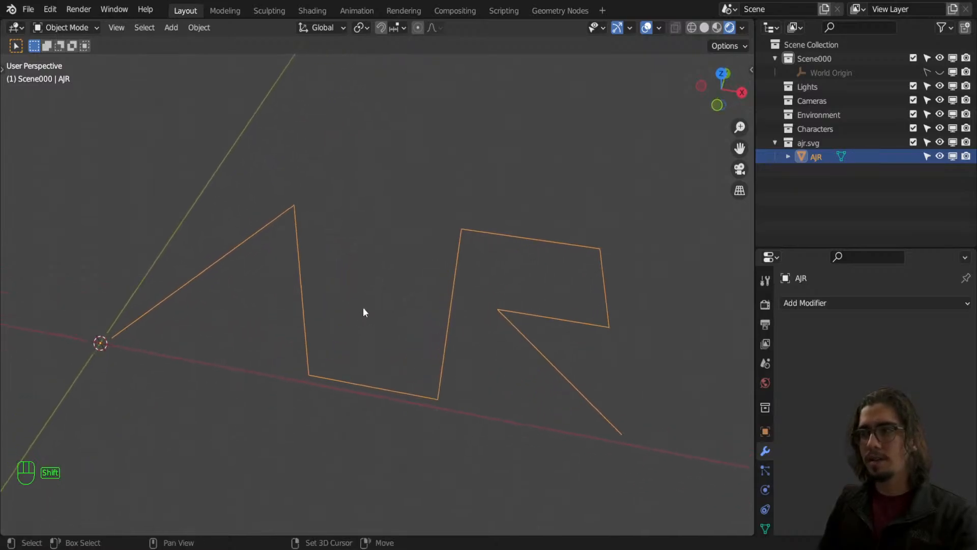
key(Tab)
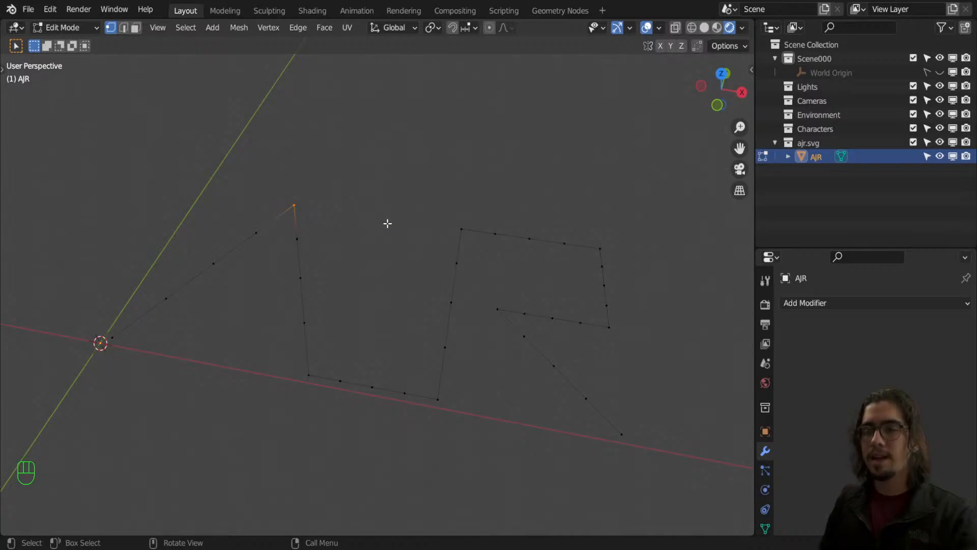
key(a)
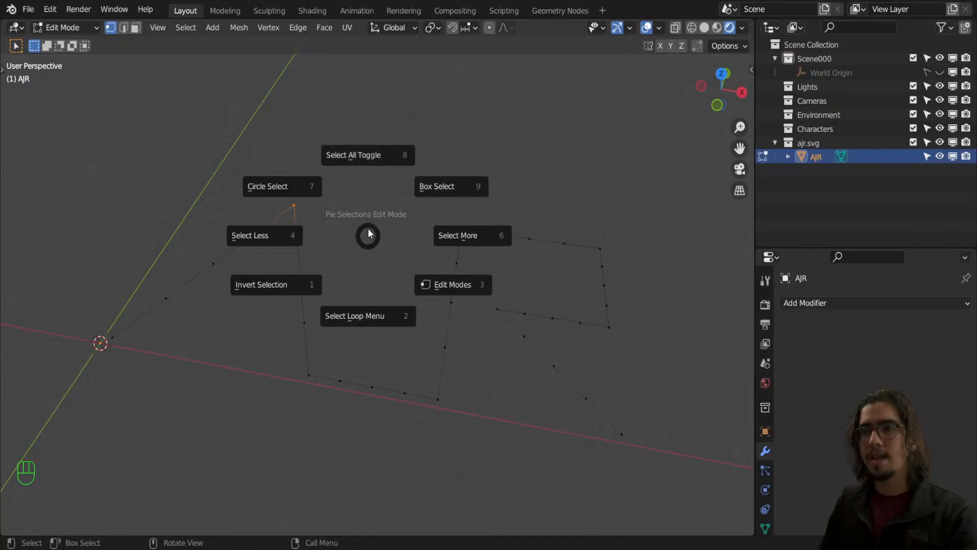
click(375, 172)
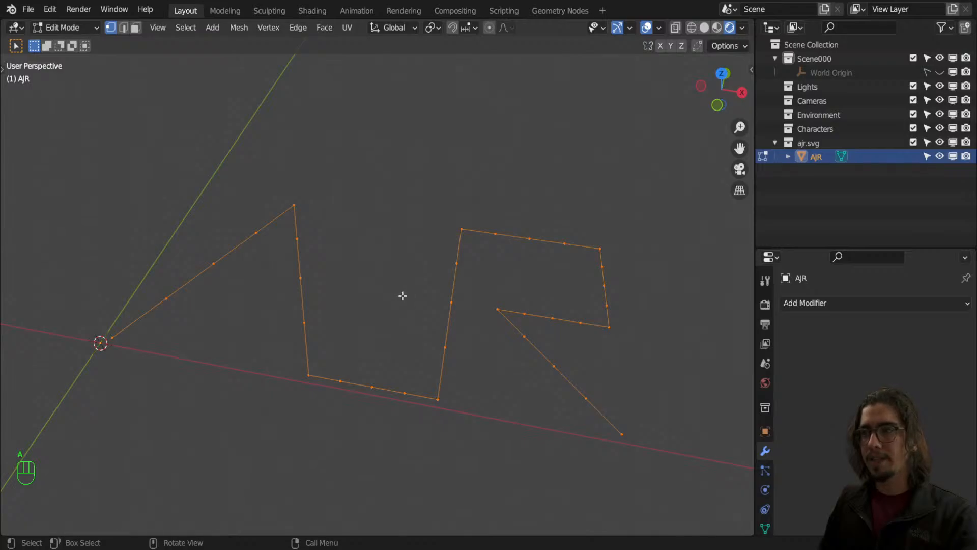
scroll(397, 303, down, 1)
key(a)
drag(106, 118, 633, 457)
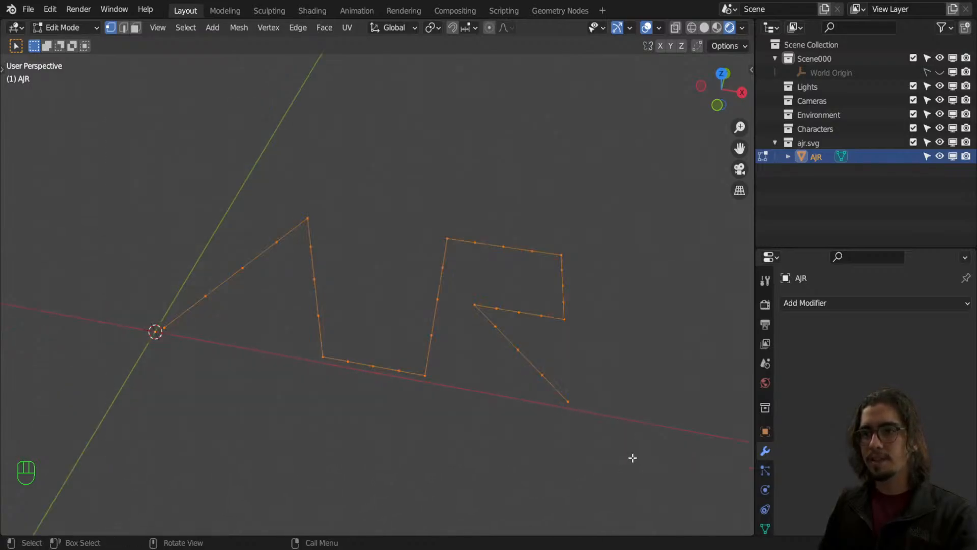
Extrude the selected AJR vertices upward along the global Z axis to form a vertical ribbon.
middle_drag(633, 458, 578, 433)
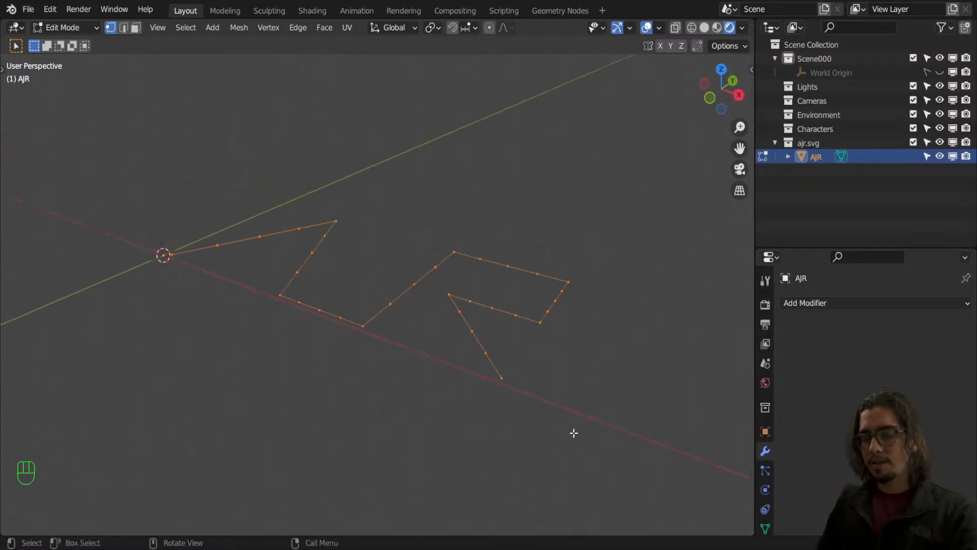
key(e)
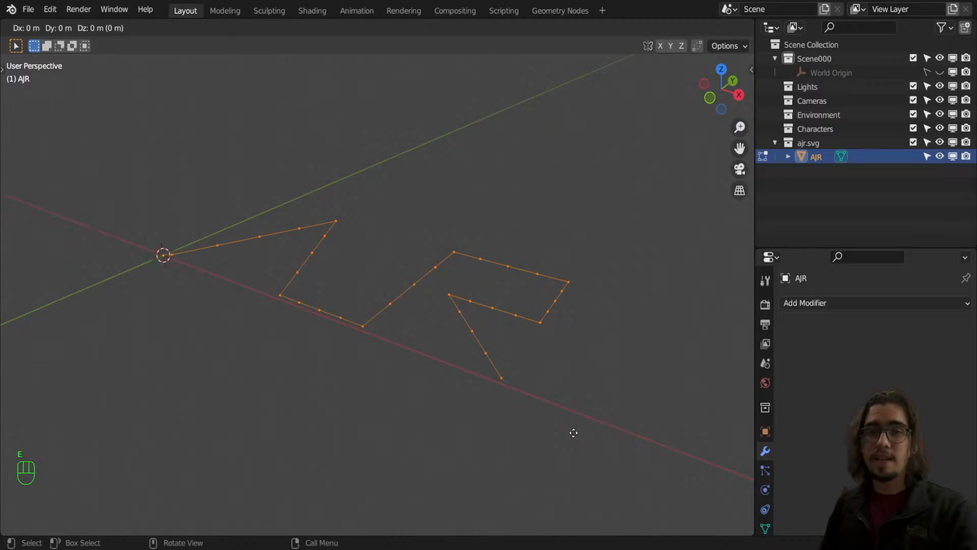
key(z)
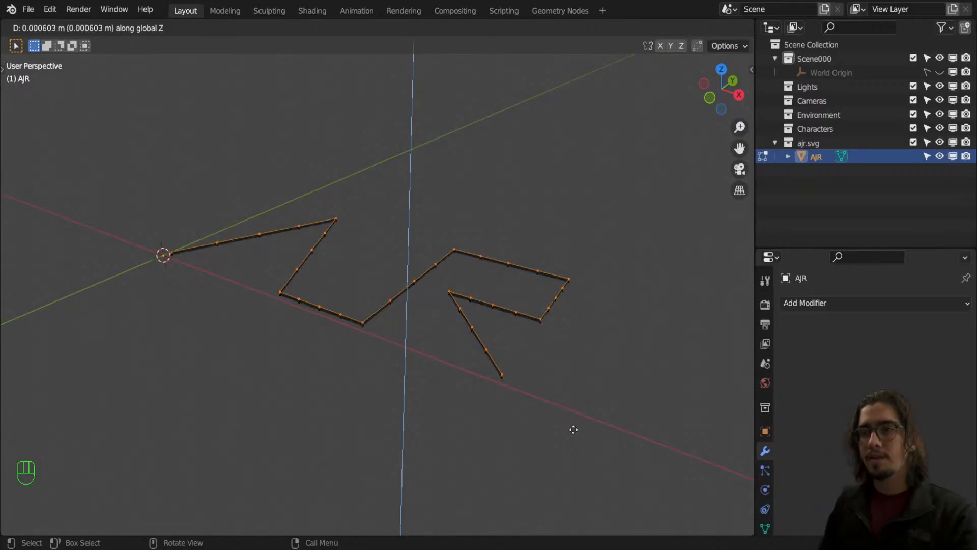
click(585, 386)
Return to Object Mode and set the viewport to Material Preview shading.
middle_drag(434, 333, 514, 347)
key(Tab)
click(718, 28)
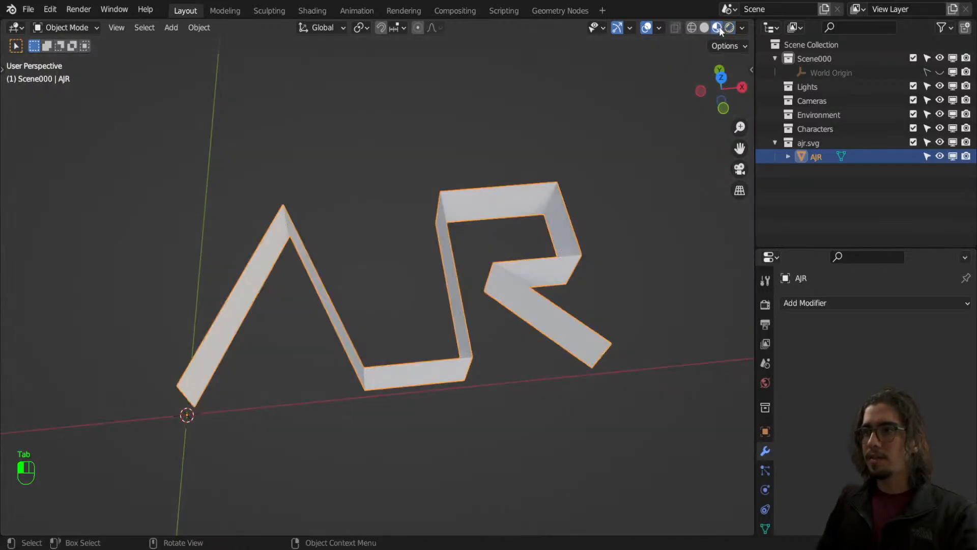
Examine the extruded AJR ribbon from the top, front, right and several perspective views.
middle_drag(635, 264, 646, 238)
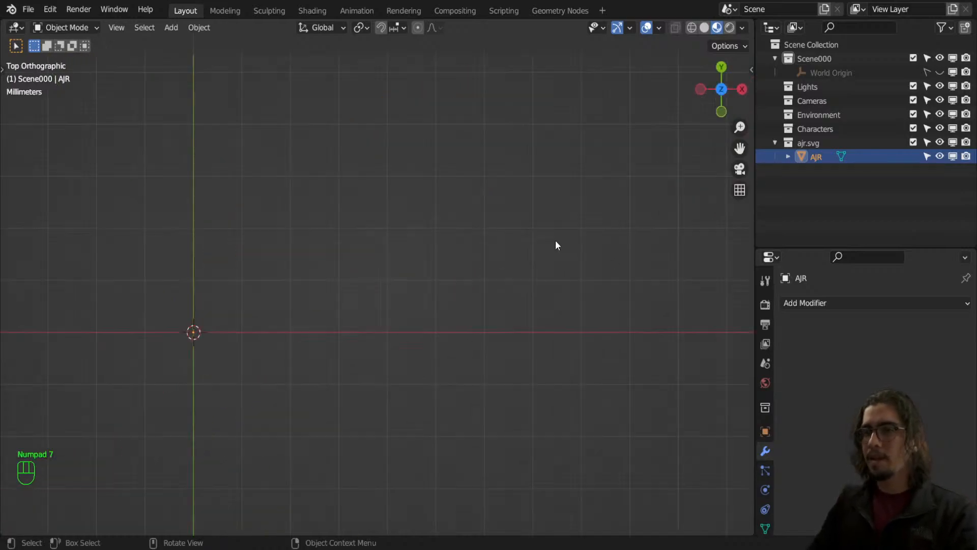
key(KP_7)
middle_drag(511, 332, 544, 318)
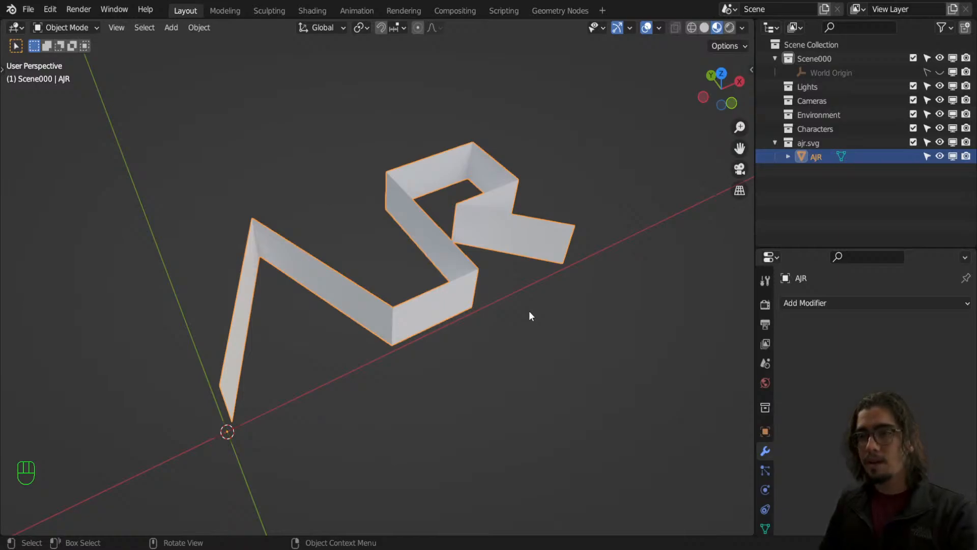
key(KP_1)
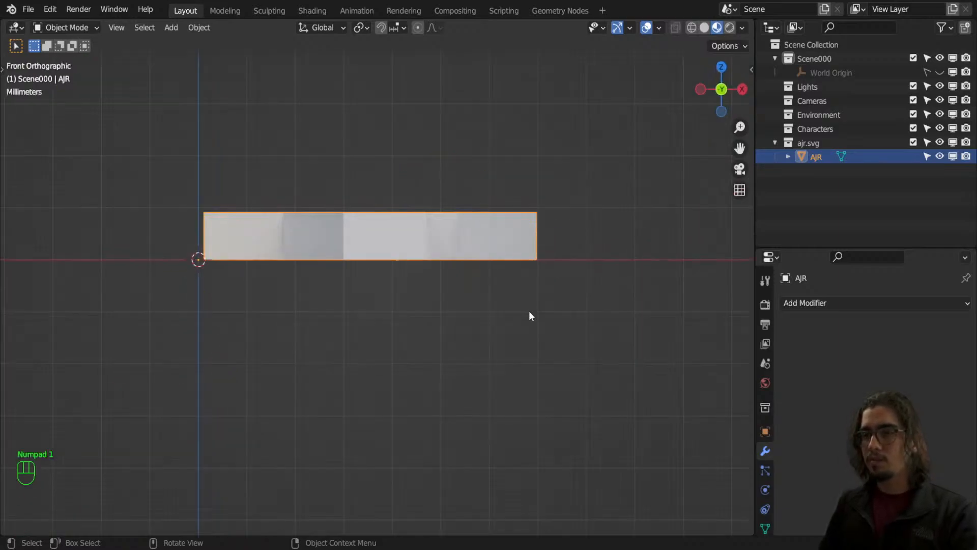
key(KP_2)
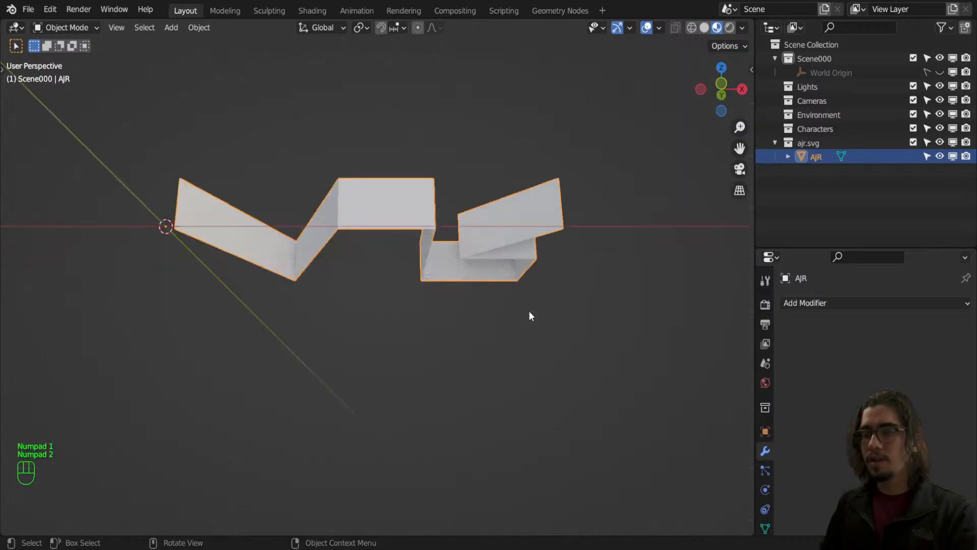
key(KP_3)
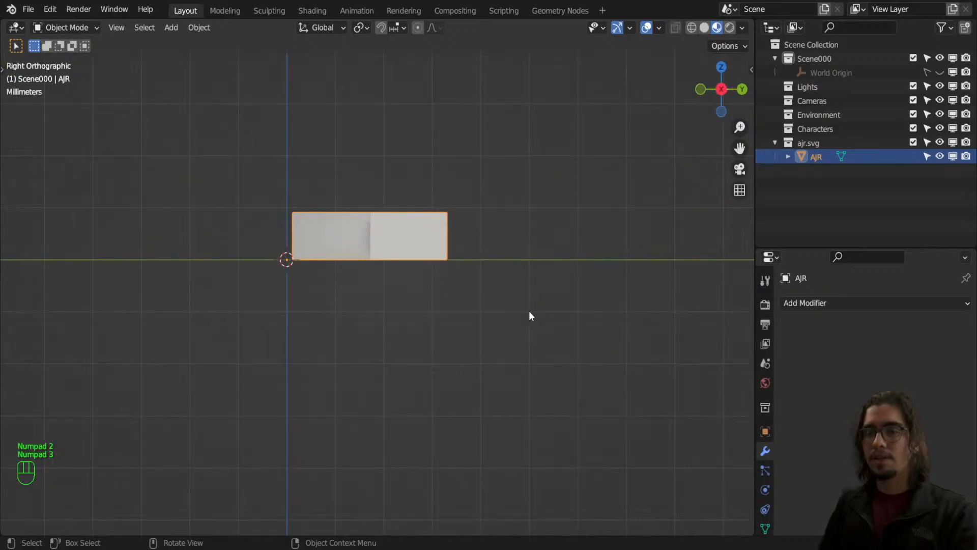
key(KP_4)
key(KP_5)
key(KP_6)
key(KP_7)
key(KP_8)
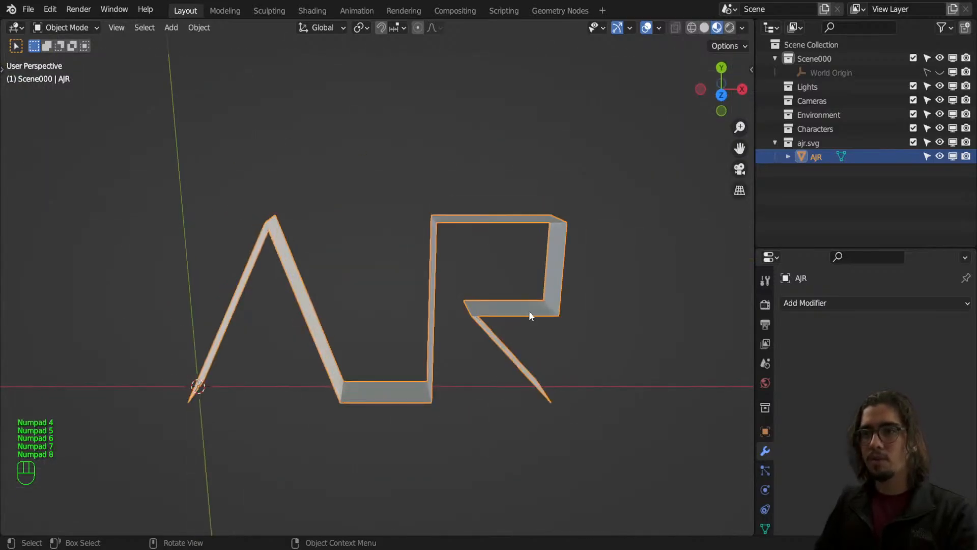
key(KP_9)
key(KP_1)
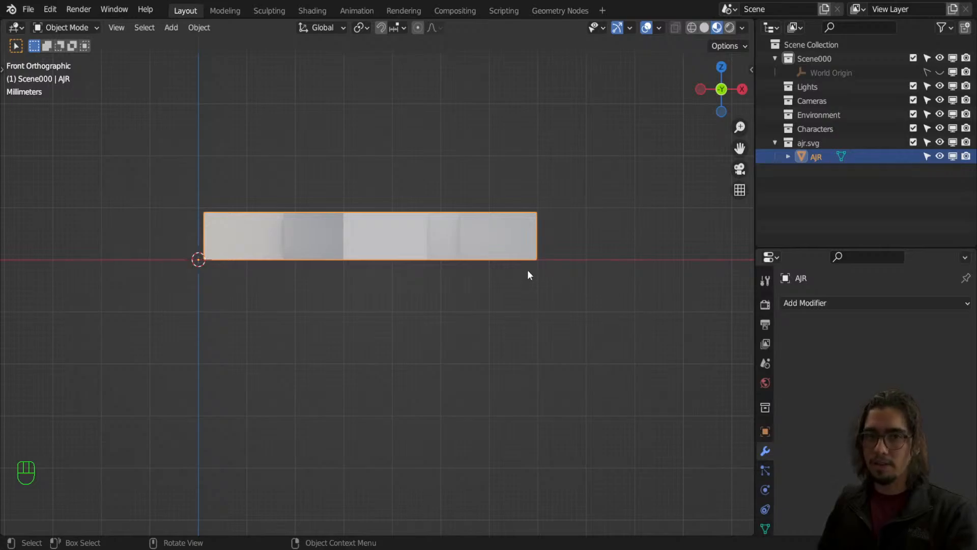
middle_drag(527, 271, 498, 331)
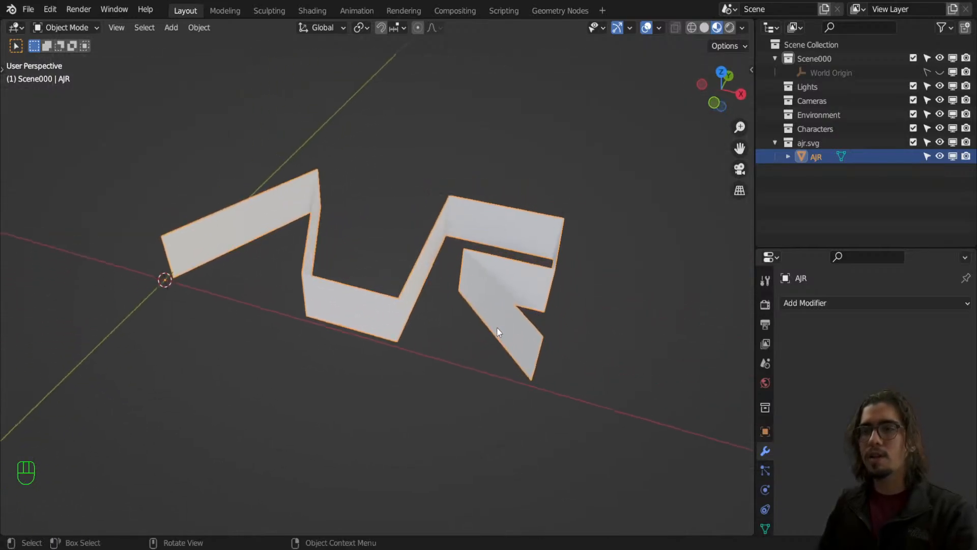
Add three evenly spaced horizontal loop cuts along the full length of the AJR ribbon in Edit Mode, ending in Object Mode.
key(Tab)
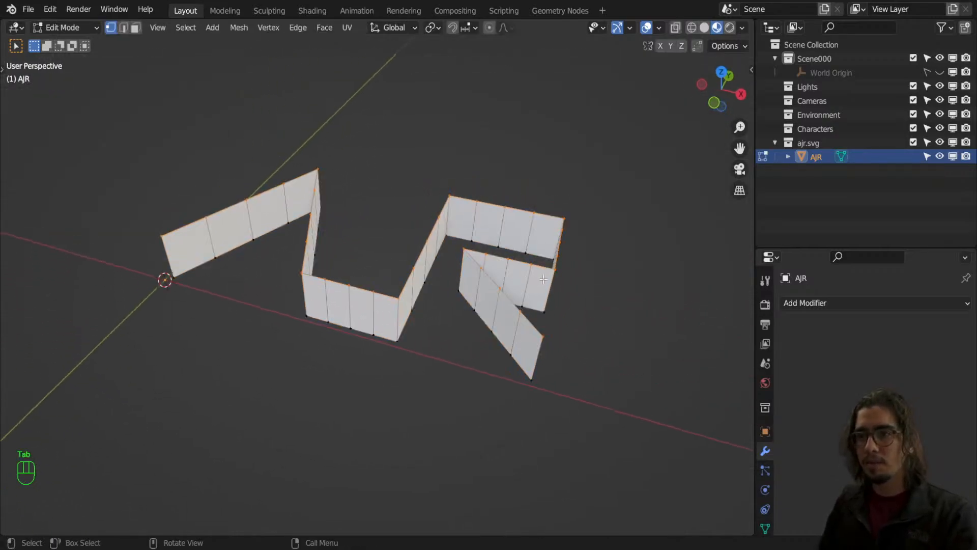
key(ctrl+r)
middle_drag(616, 299, 636, 282)
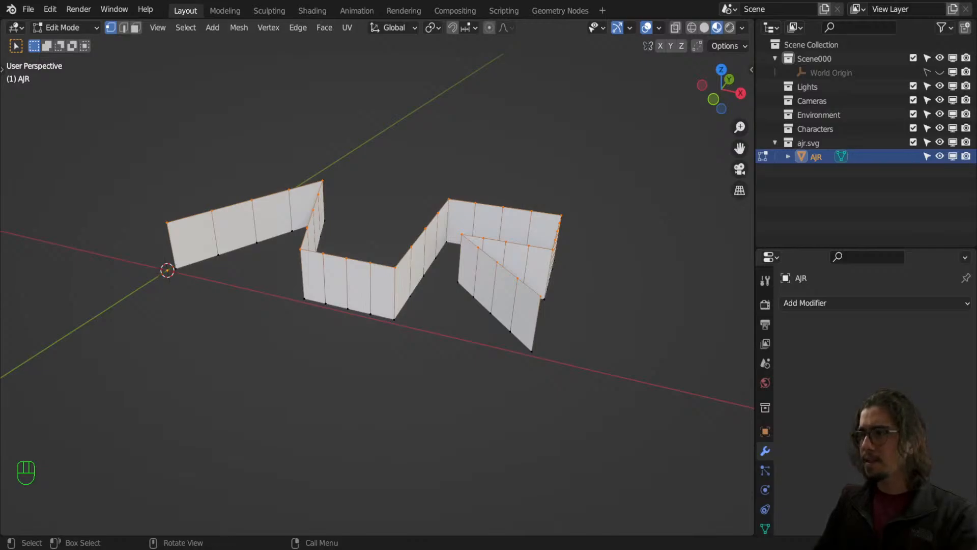
key(ctrl+r)
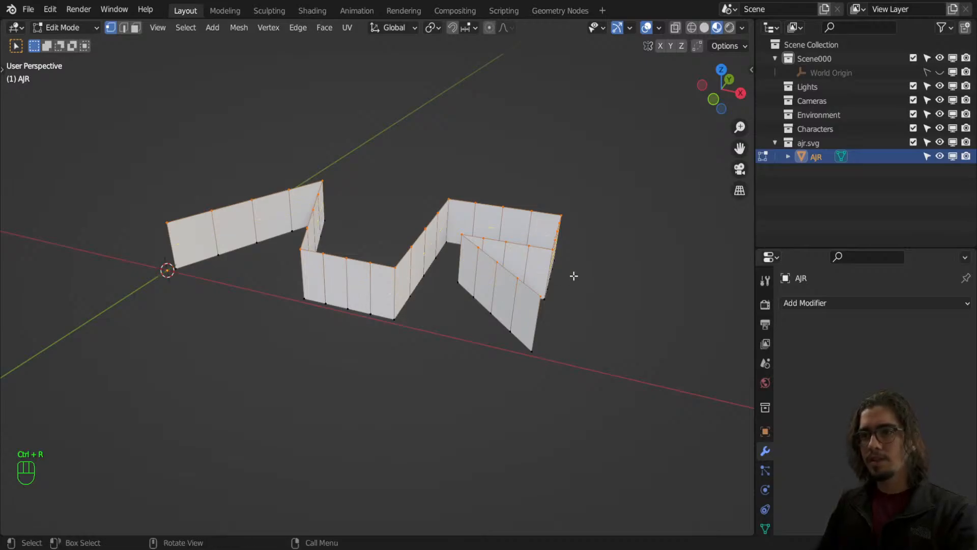
key(ctrl+r)
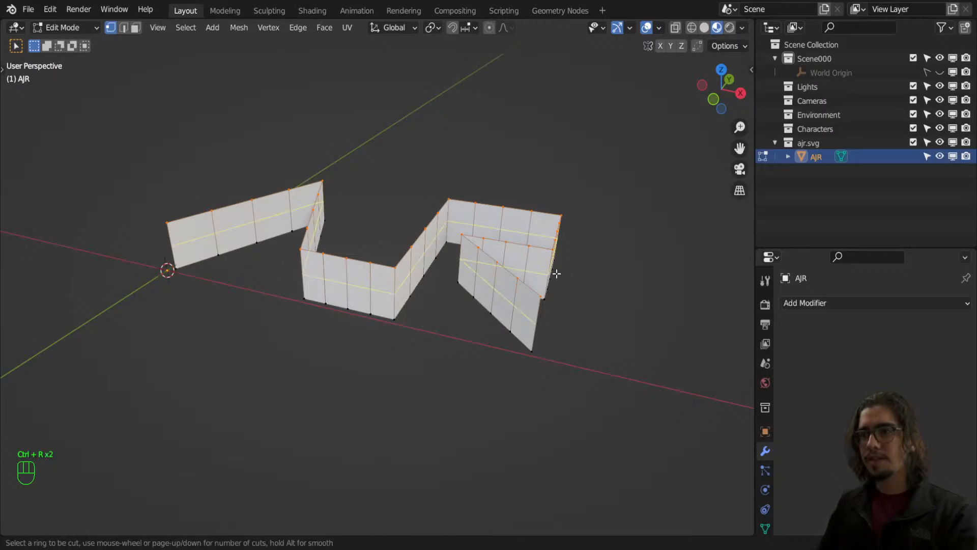
scroll(556, 274, up, 1)
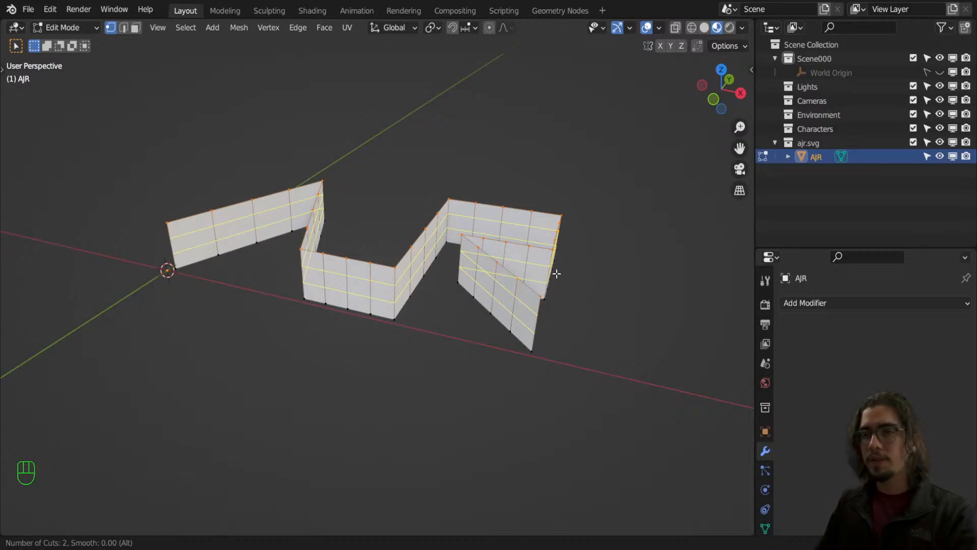
scroll(557, 273, up, 3)
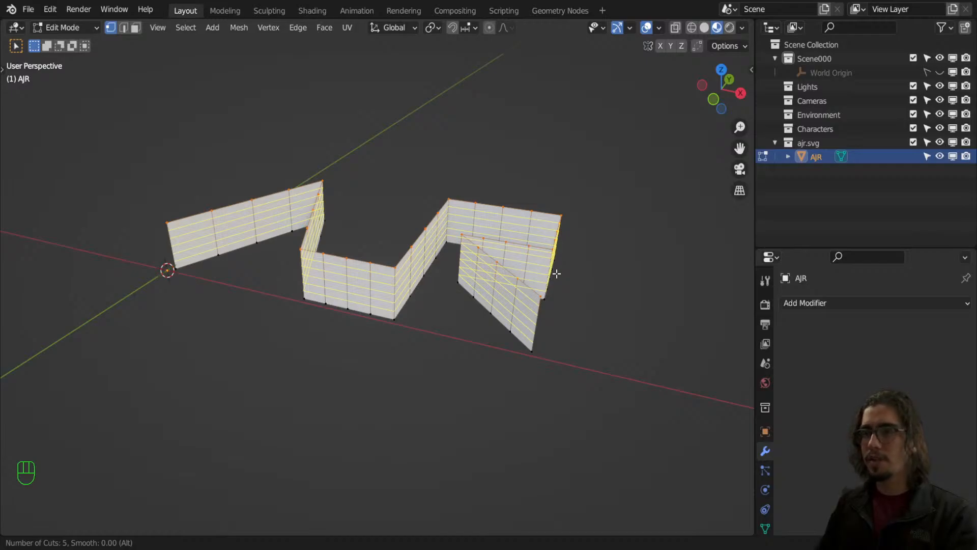
scroll(556, 273, down, 2)
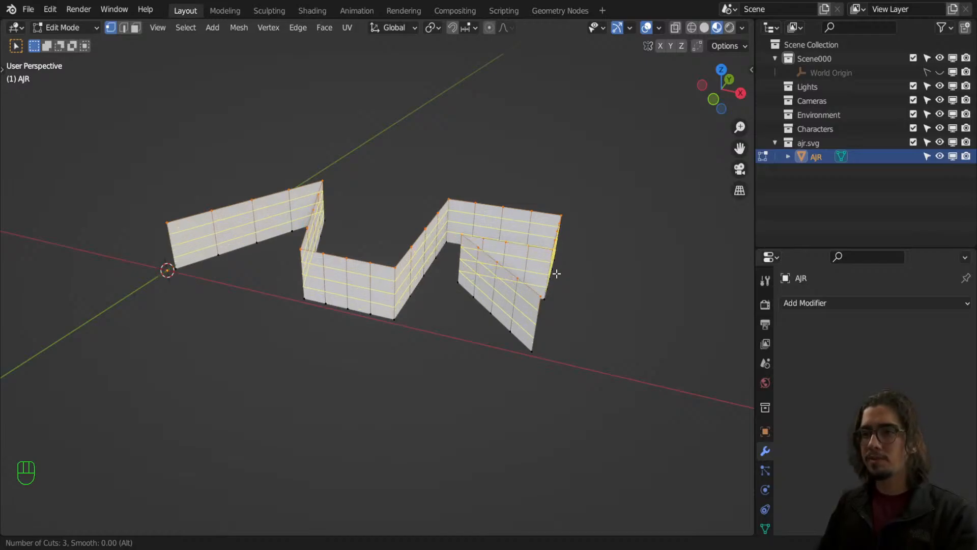
click(557, 273)
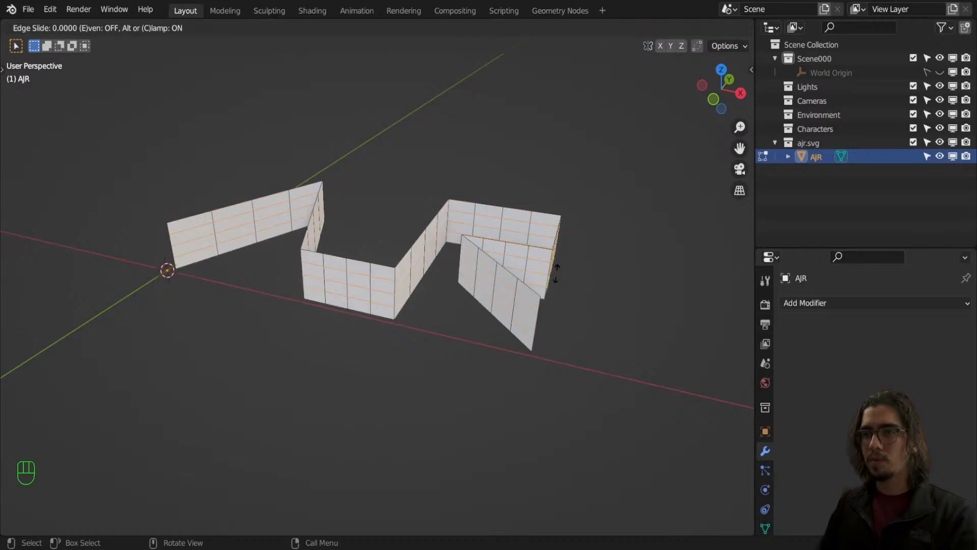
click(556, 274)
key(Tab)
key(Tab)
key(Tab)
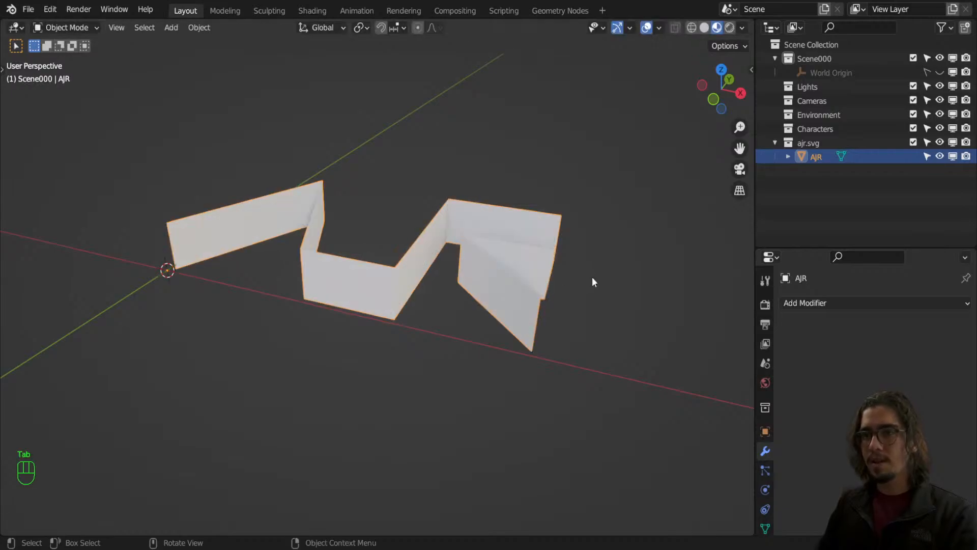
Check the AJR ribbon in top orthographic view and from a tilted perspective.
key(KP_7)
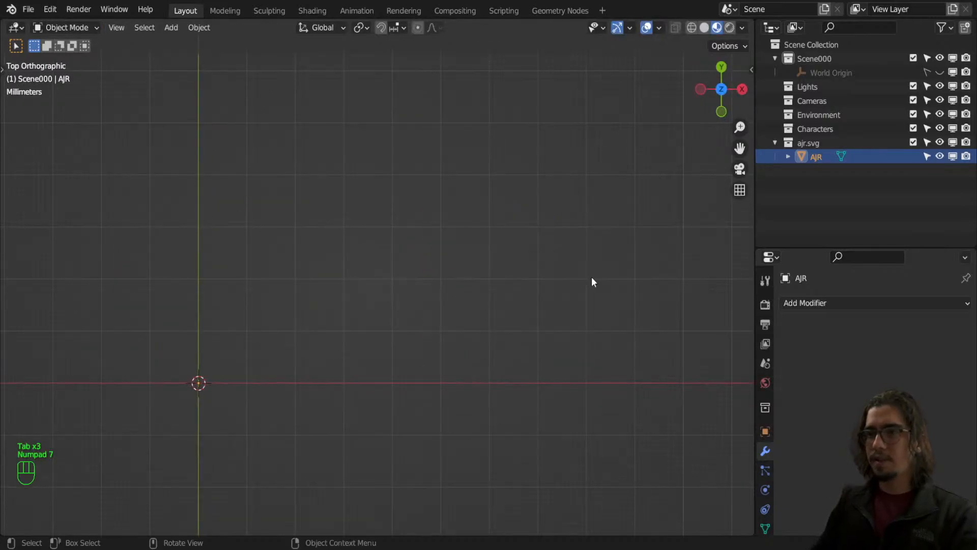
scroll(592, 282, up, 2)
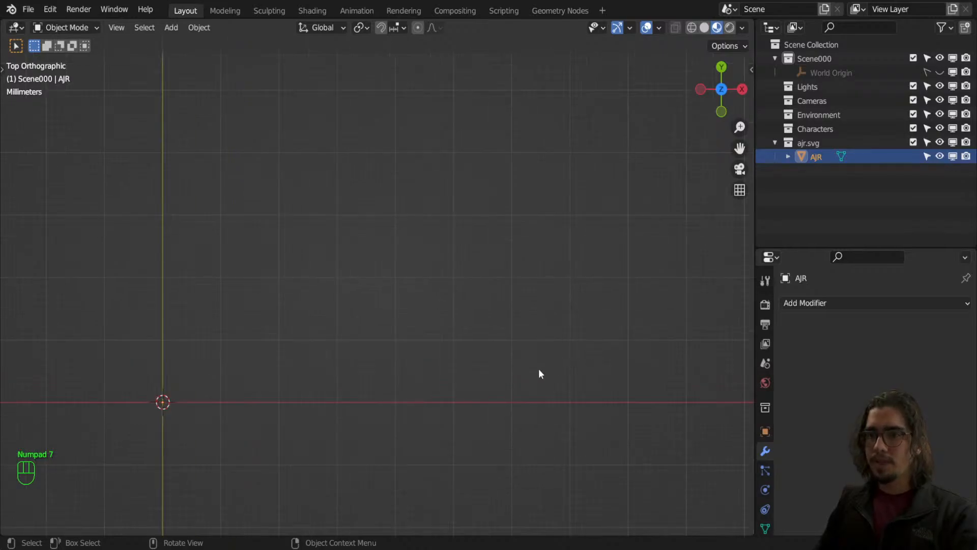
middle_drag(539, 369, 554, 330)
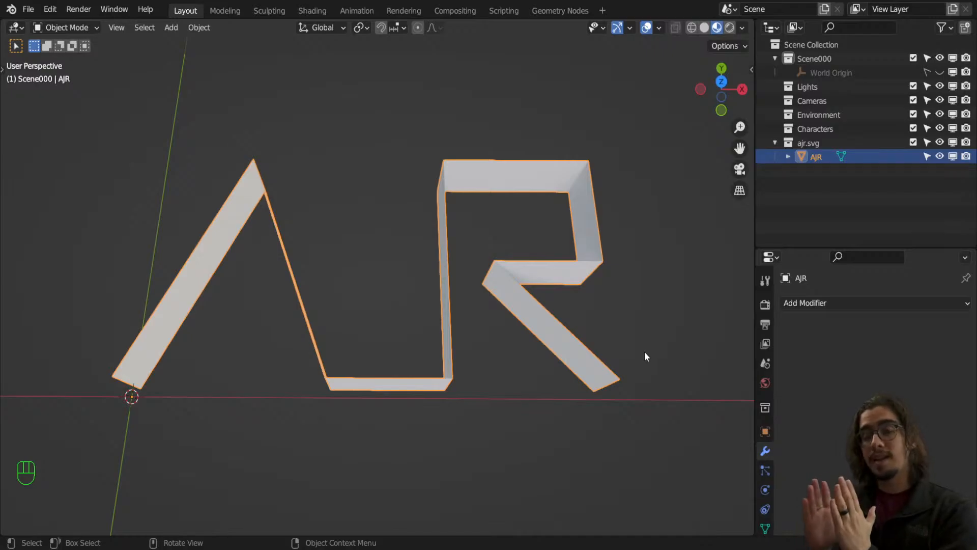
key(KP_7)
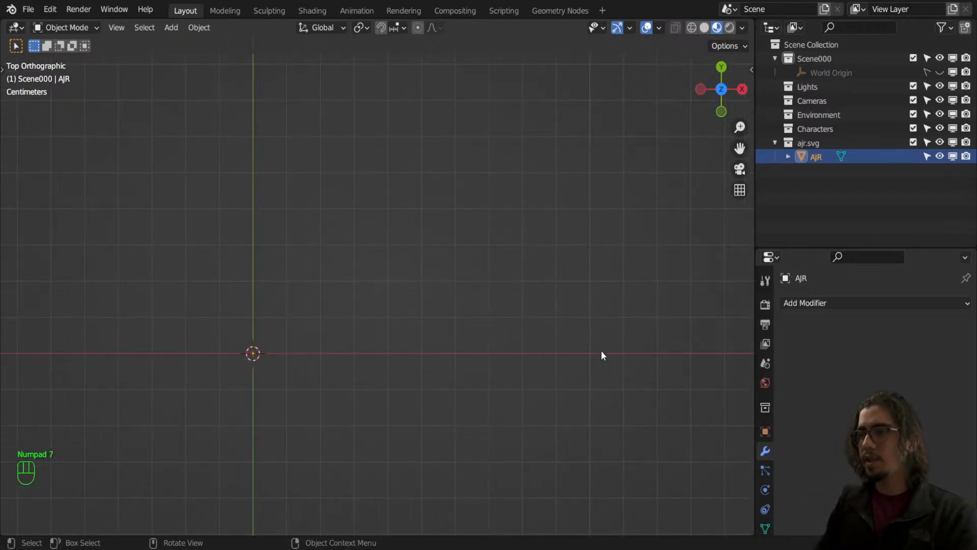
Add a Solidify modifier to the AJR ribbon and check the letters in top orthographic view.
middle_drag(552, 360, 589, 356)
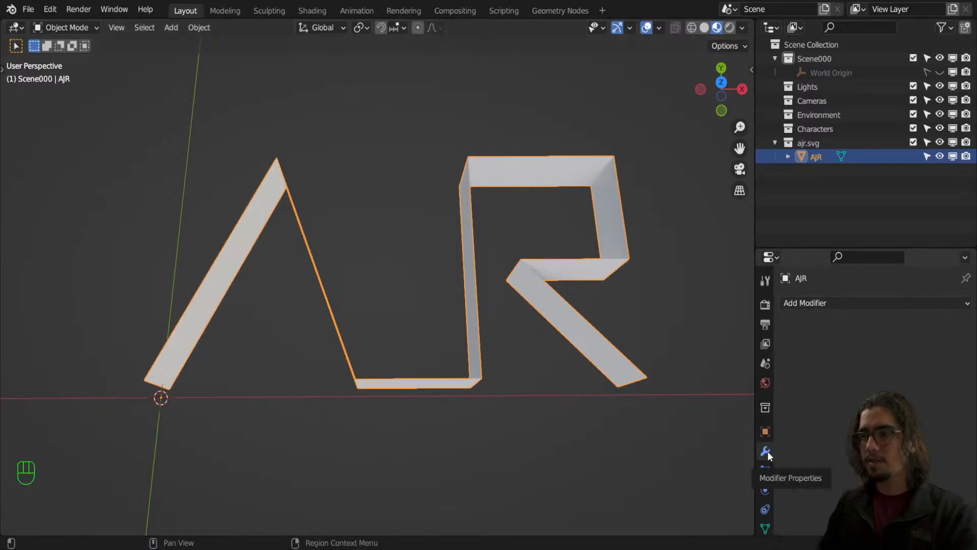
click(840, 304)
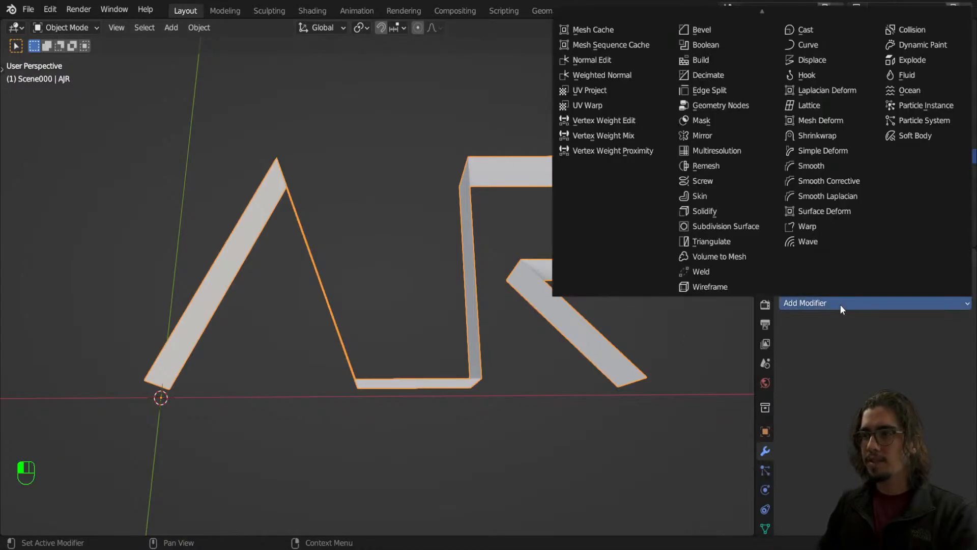
click(721, 209)
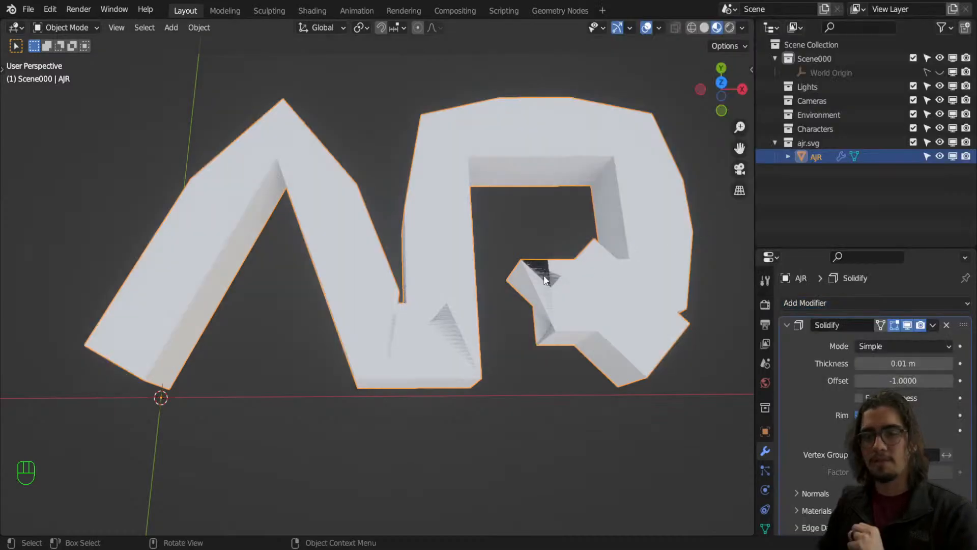
key(KP_7)
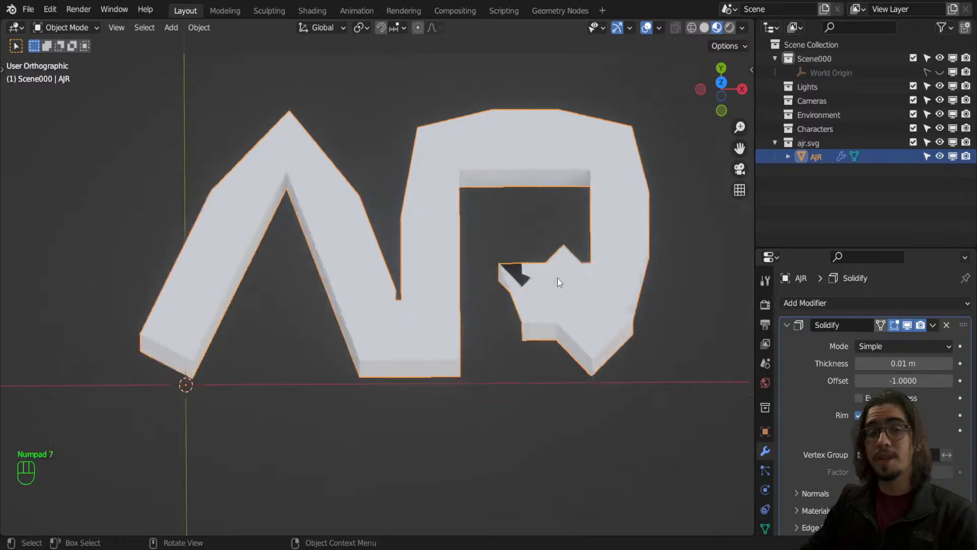
scroll(557, 279, down, 1)
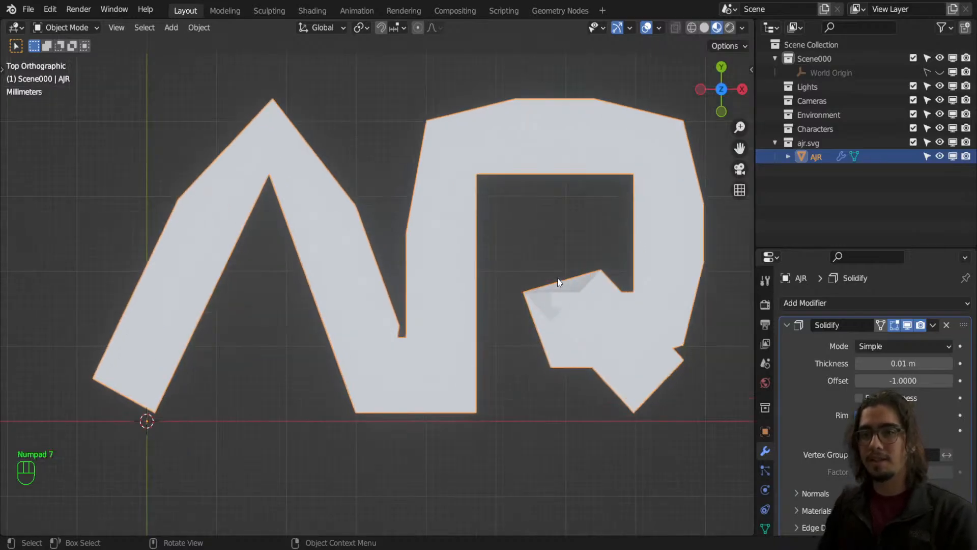
scroll(558, 279, up, 1)
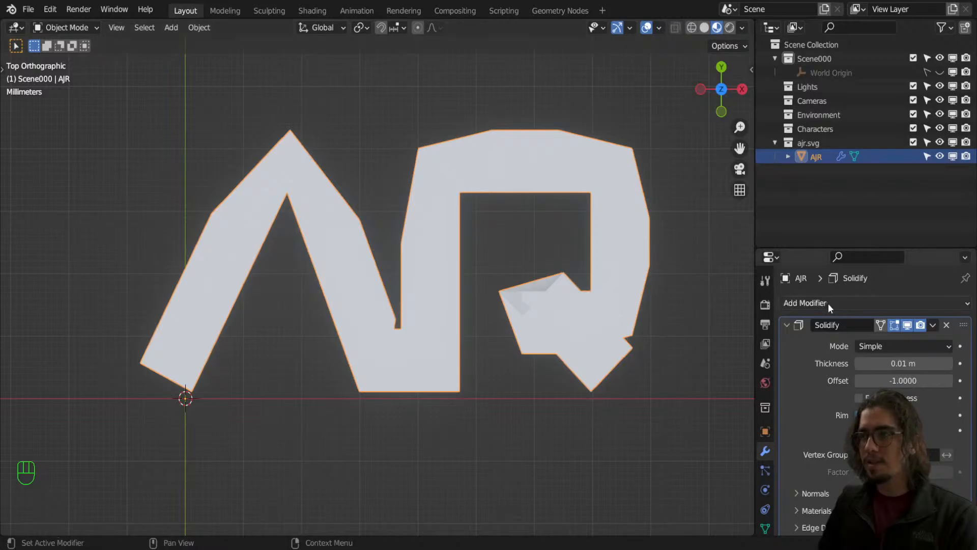
Set the Solidify modifier's offset to 0 and its thickness to 0.001 m.
click(897, 380)
text(0)
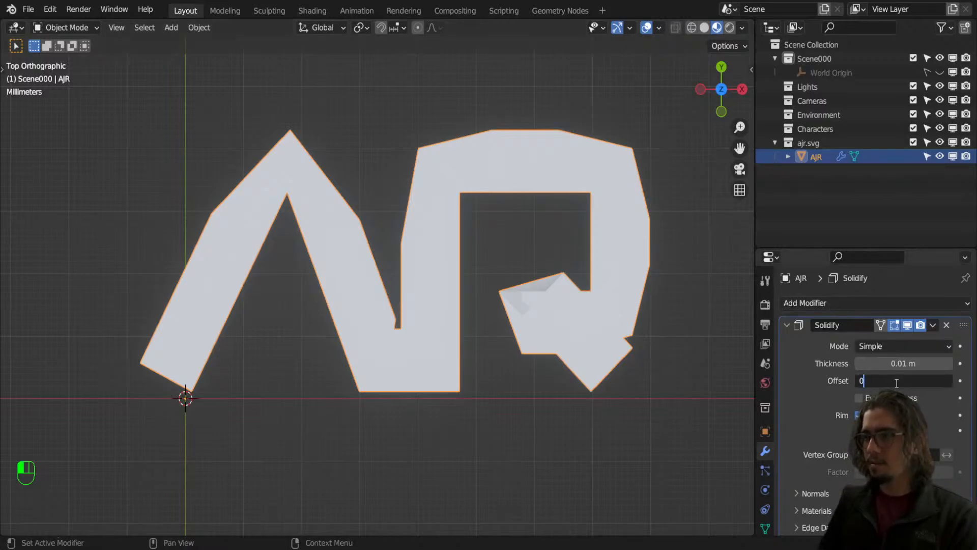
key(Return)
click(908, 367)
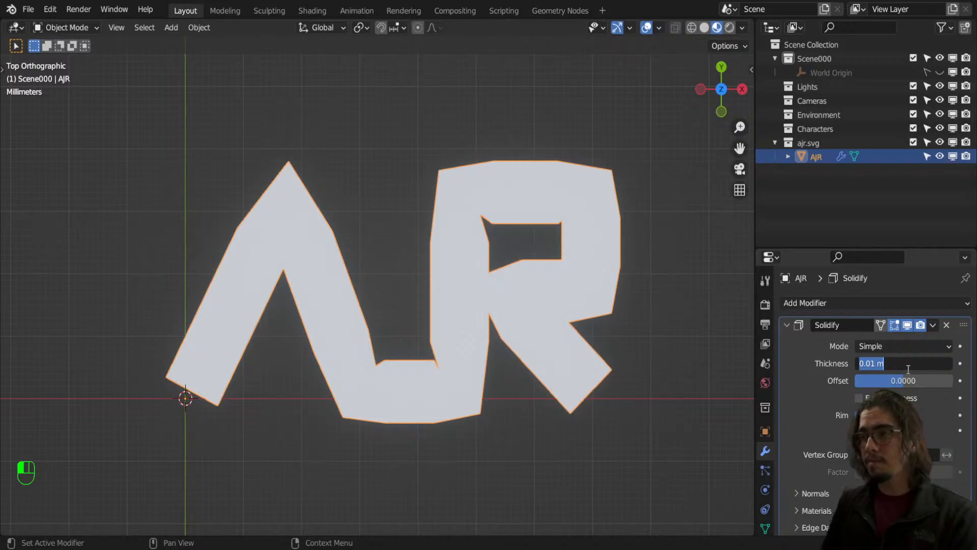
text(0.001)
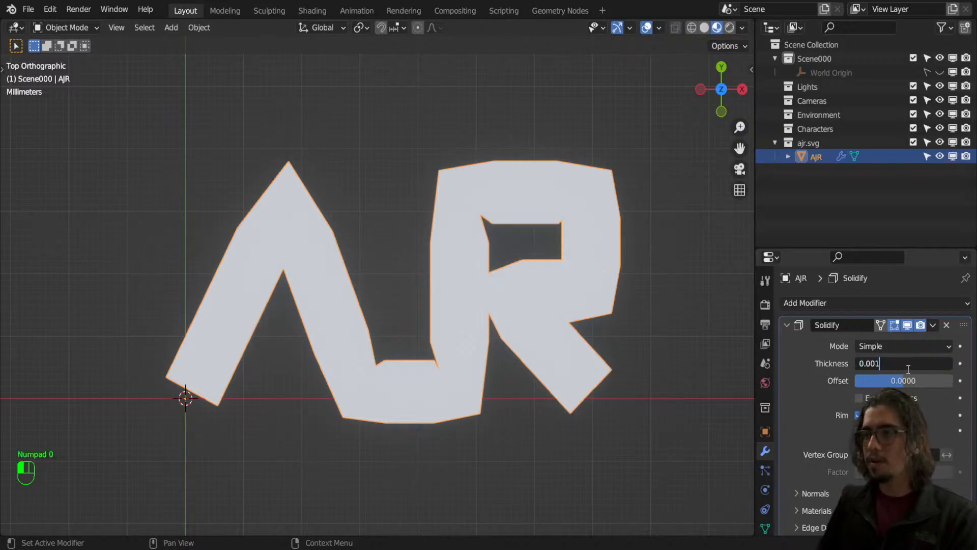
key(Return)
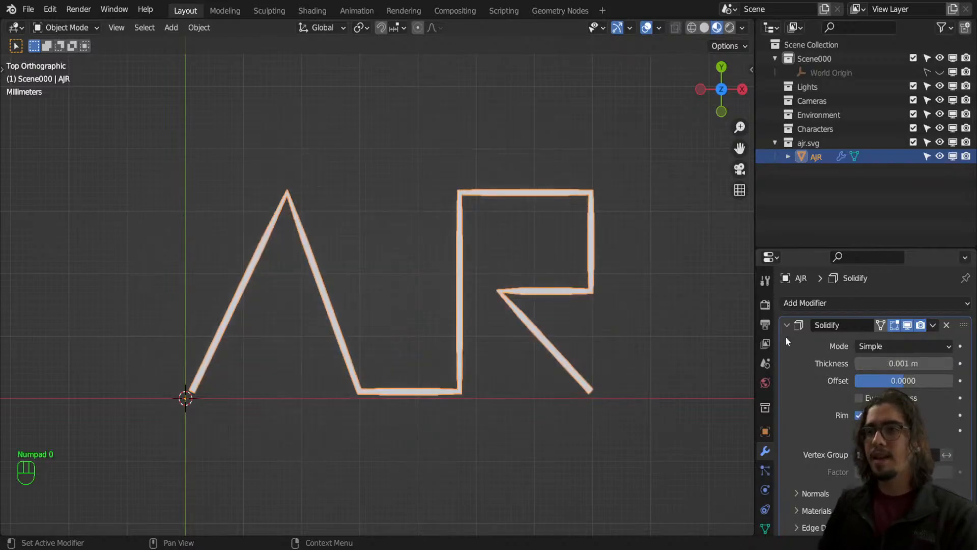
Examine the wall thickness of the solidified AJR letters at their corners and along the straight segments from the top.
scroll(664, 325, up, 3)
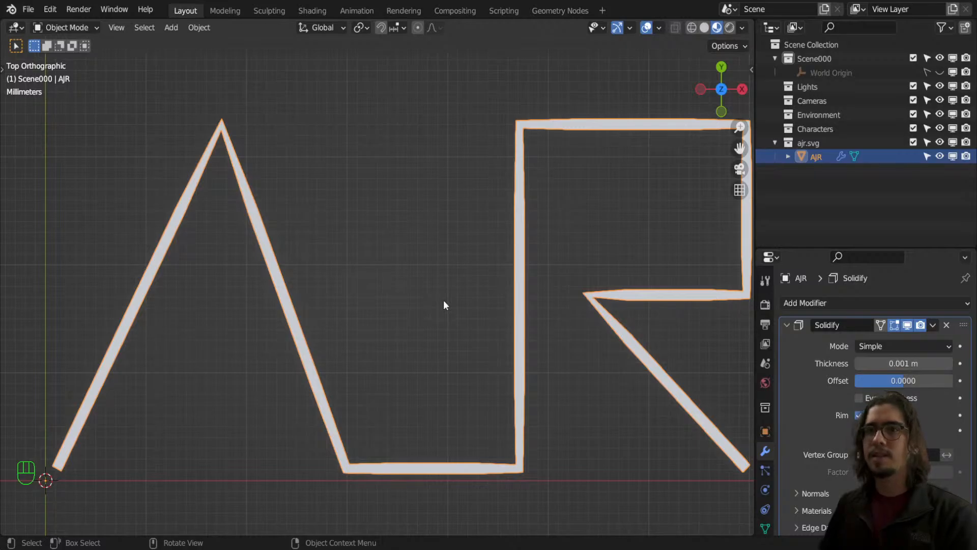
scroll(444, 301, down, 1)
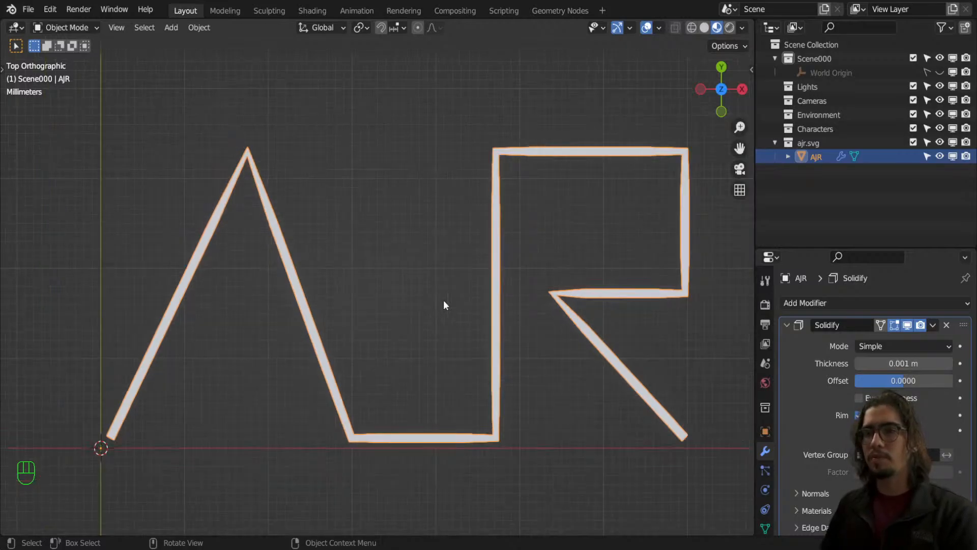
middle_drag(465, 375, 467, 308)
key(KP_7)
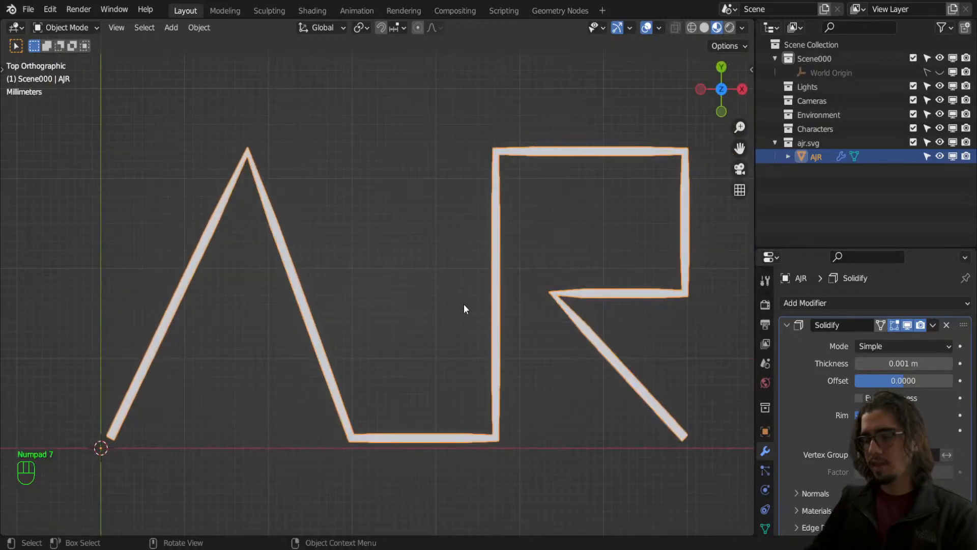
click(392, 286)
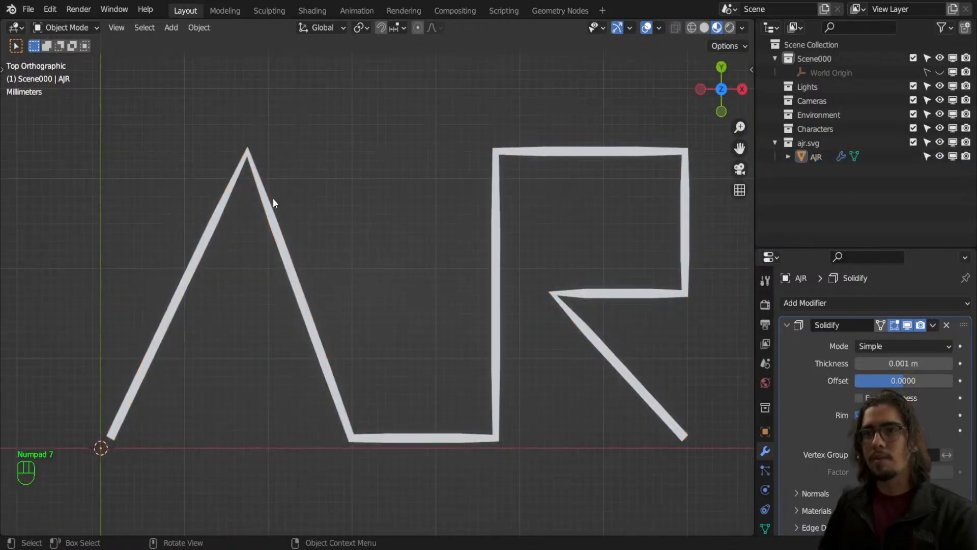
click(234, 171)
scroll(240, 246, up, 3)
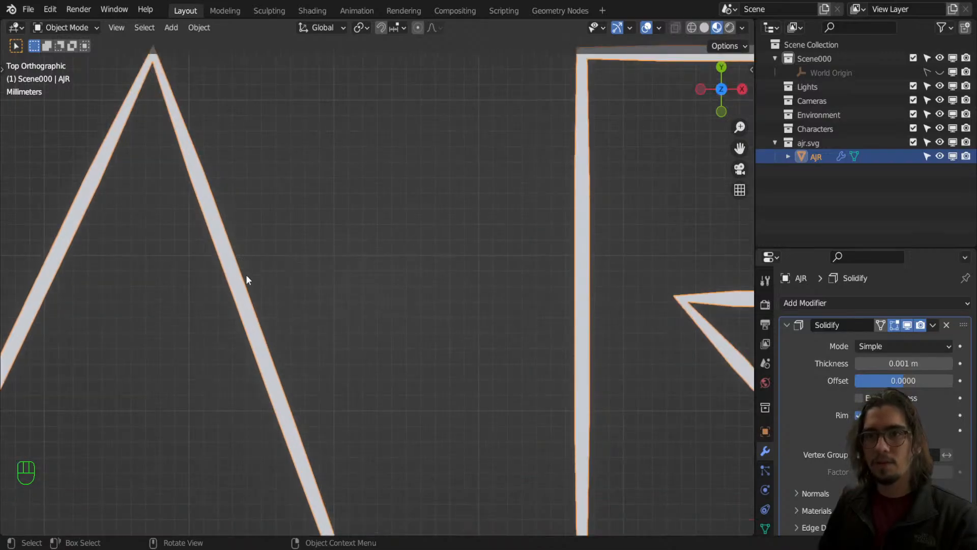
shift+middle_drag(246, 274, 387, 259)
scroll(388, 263, down, 2)
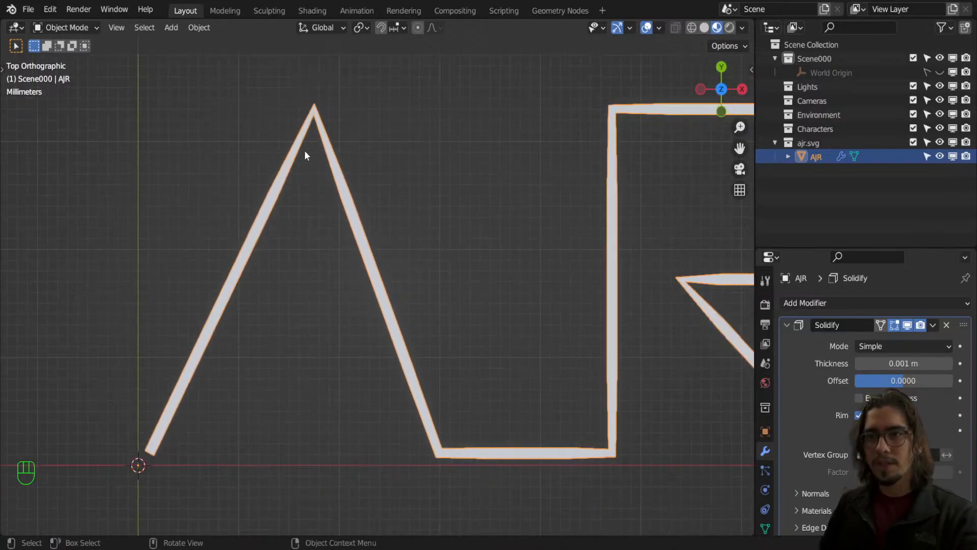
click(276, 135)
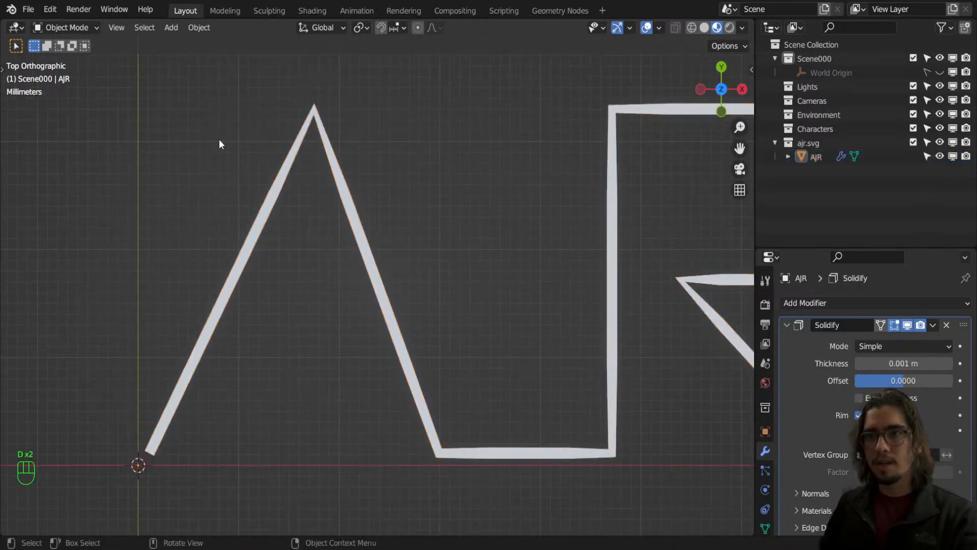
Mark the area near the A's apex and its first leg with annotation strokes, and partly erase them.
mouse_move(219, 139)
mouse_down()
mouse_move(298, 128)
mouse_move(311, 147)
mouse_move(301, 119)
mouse_up()
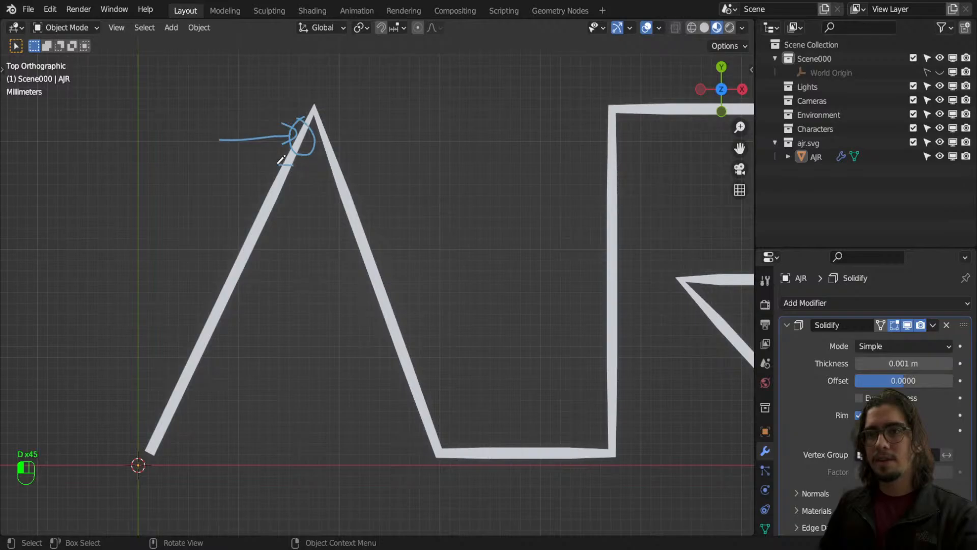
mouse_move(281, 160)
mouse_down()
mouse_move(148, 332)
mouse_move(319, 305)
mouse_move(280, 165)
mouse_up()
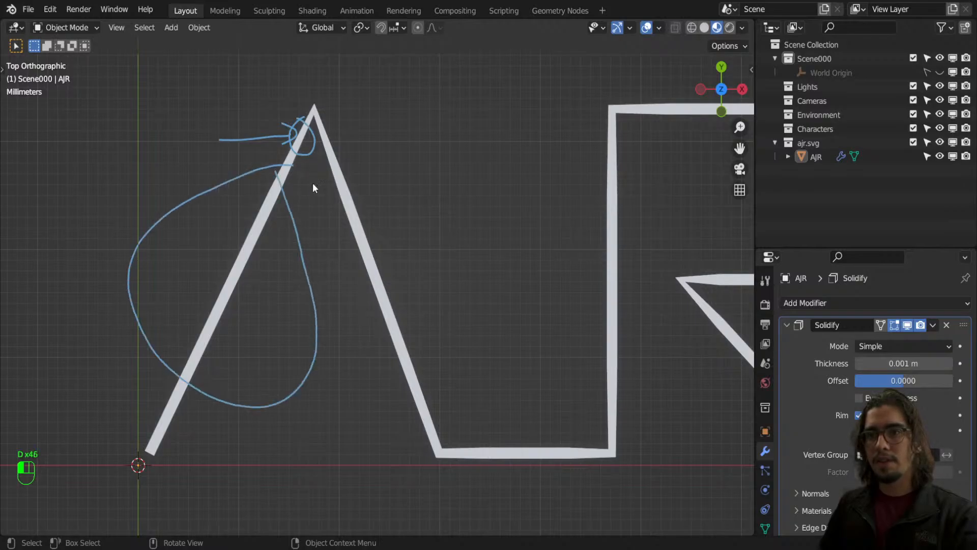
mouse_move(313, 188)
right_down()
mouse_move(279, 157)
mouse_move(146, 200)
mouse_move(316, 218)
mouse_move(303, 180)
right_up()
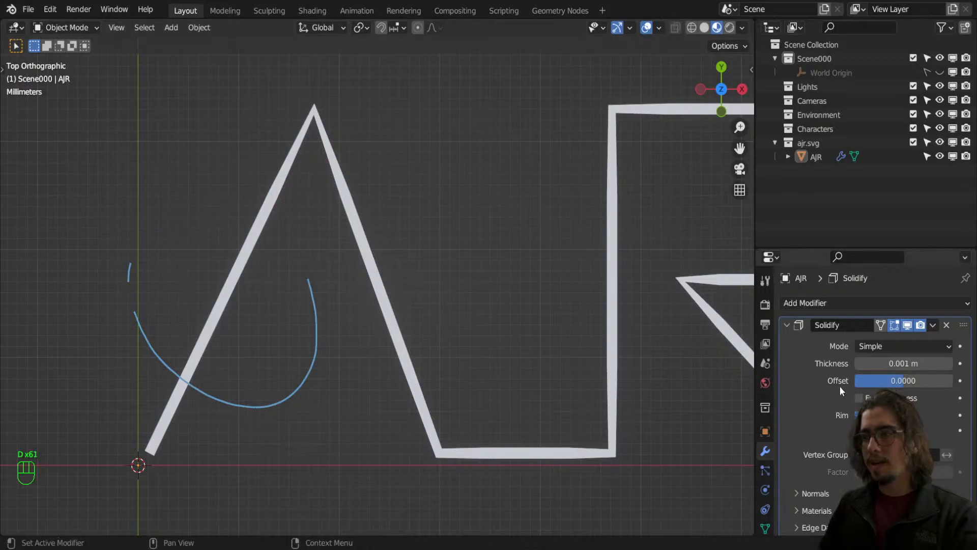
Enable Even Thickness on the Solidify modifier and erase the remaining annotation strokes around the A.
click(859, 398)
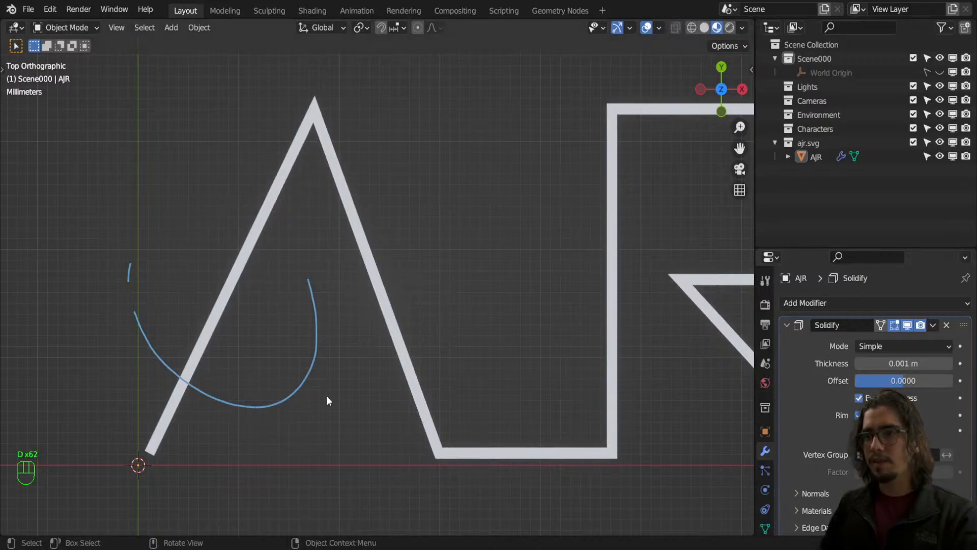
mouse_move(313, 293)
right_down()
mouse_move(318, 276)
mouse_move(312, 366)
mouse_move(214, 399)
mouse_move(97, 275)
mouse_move(144, 239)
right_up()
scroll(346, 265, down, 3)
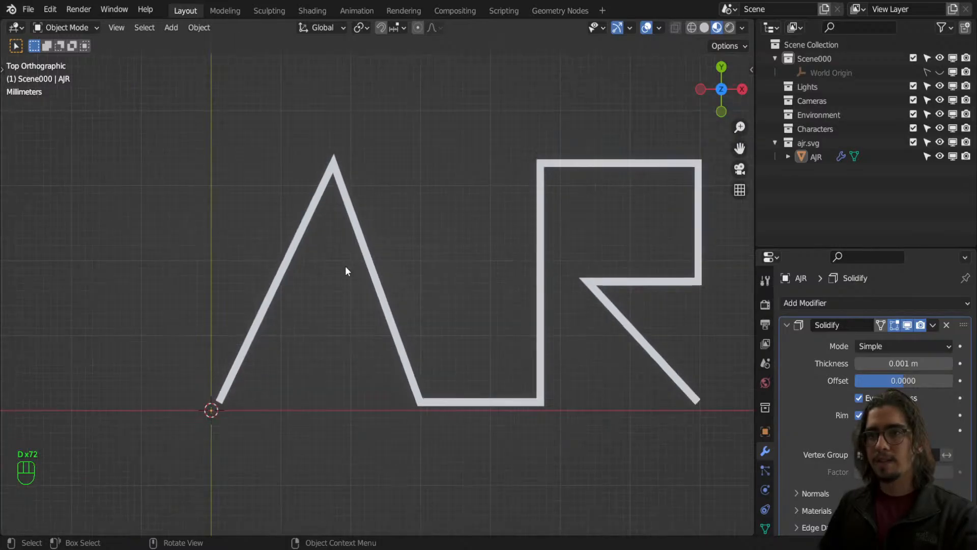
shift+middle_drag(414, 293, 353, 346)
scroll(375, 329, up, 1)
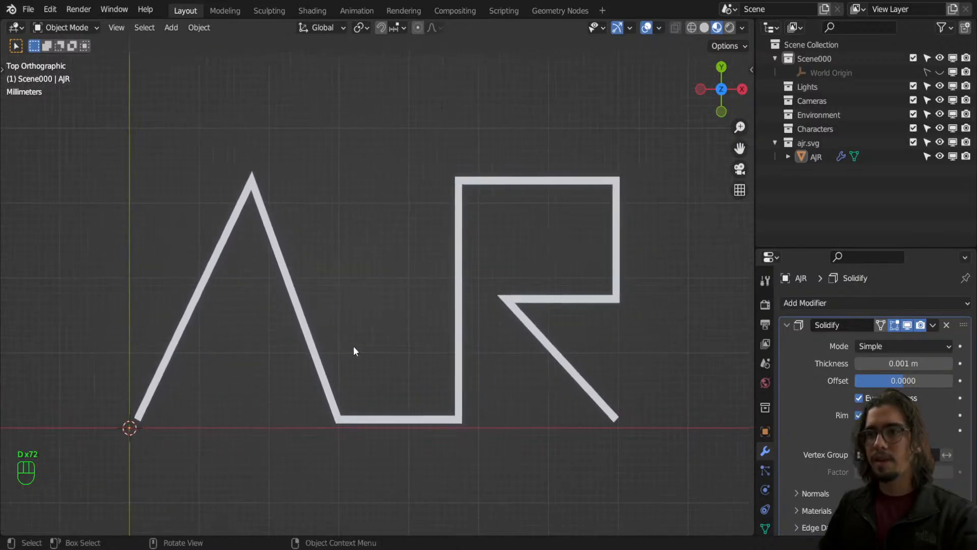
Select the AJR ribbon and inspect its solidified walls from a tilted perspective.
click(459, 309)
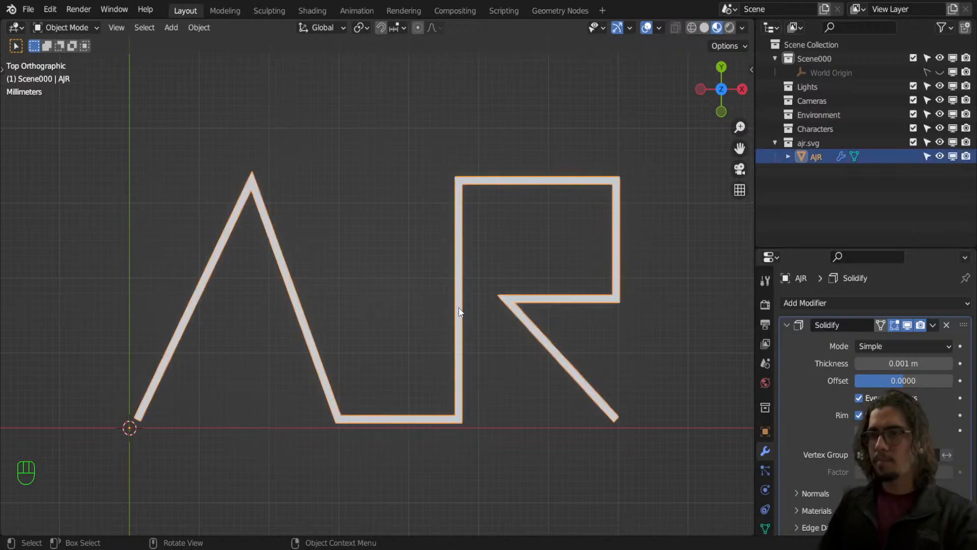
middle_drag(459, 307, 435, 267)
scroll(447, 280, down, 3)
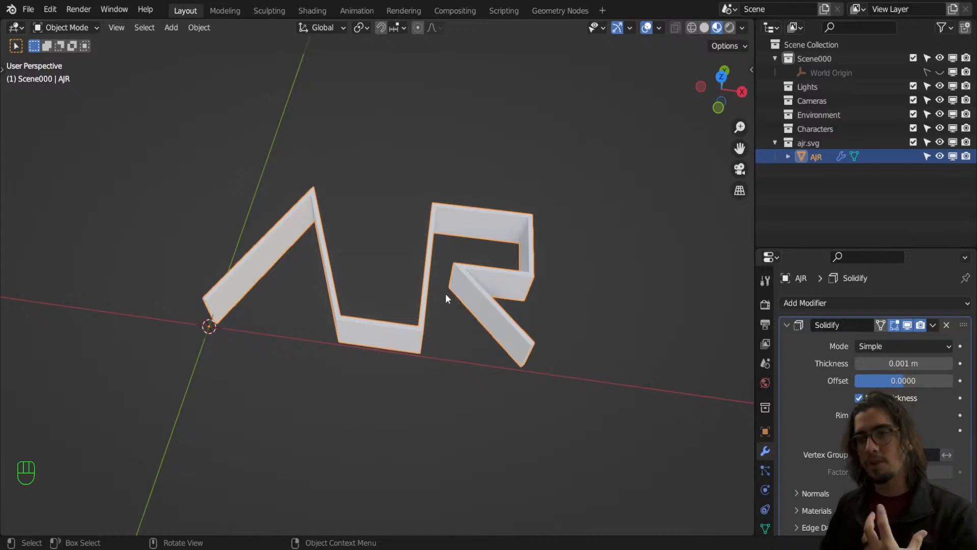
middle_drag(444, 327, 465, 335)
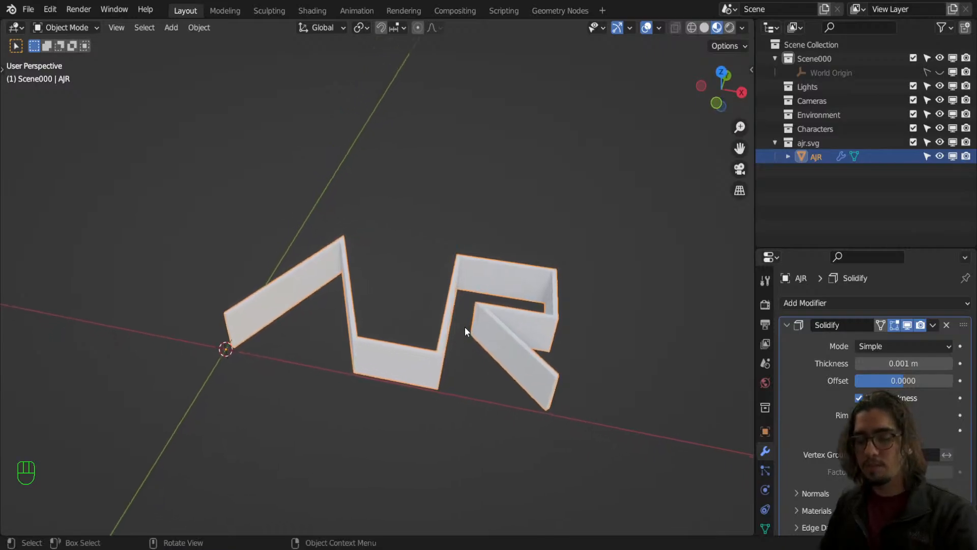
key(g)
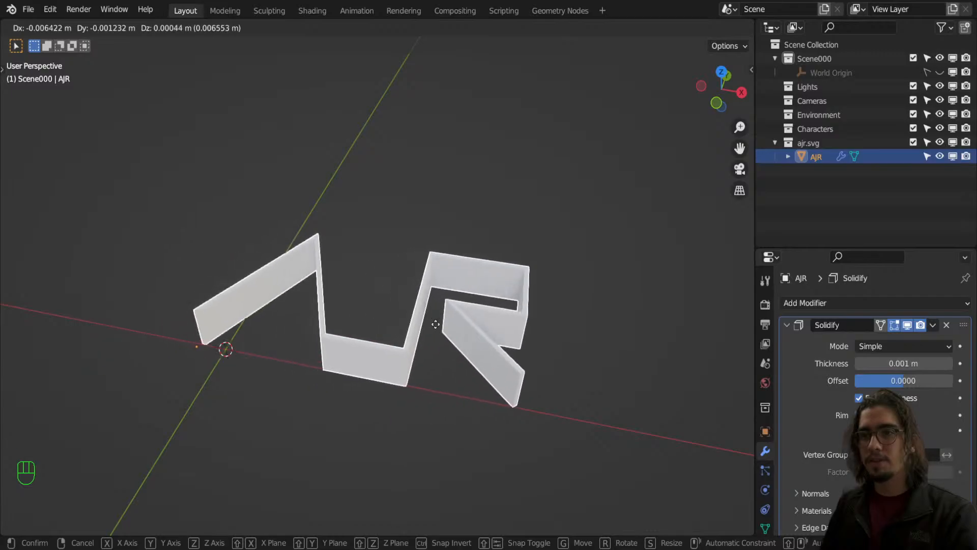
click(241, 182)
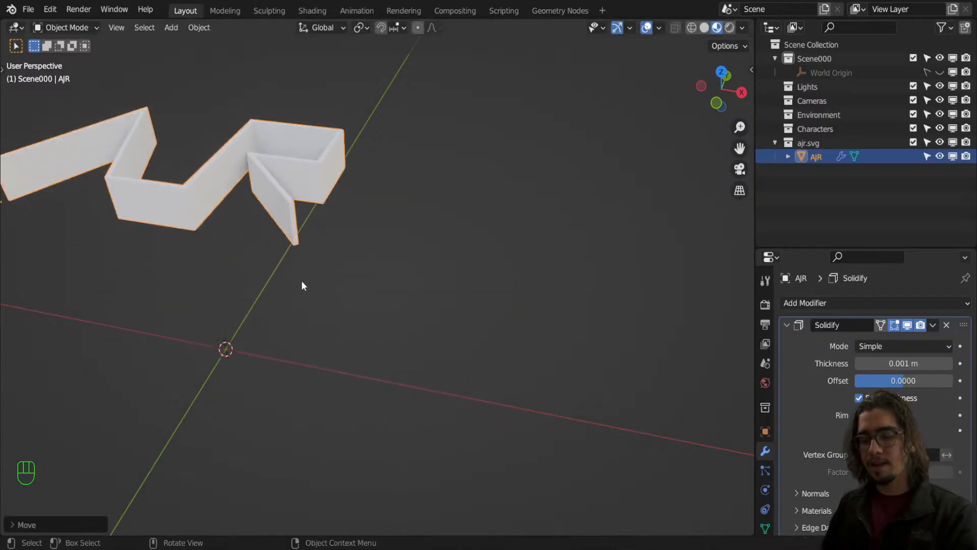
key(ctrl+z)
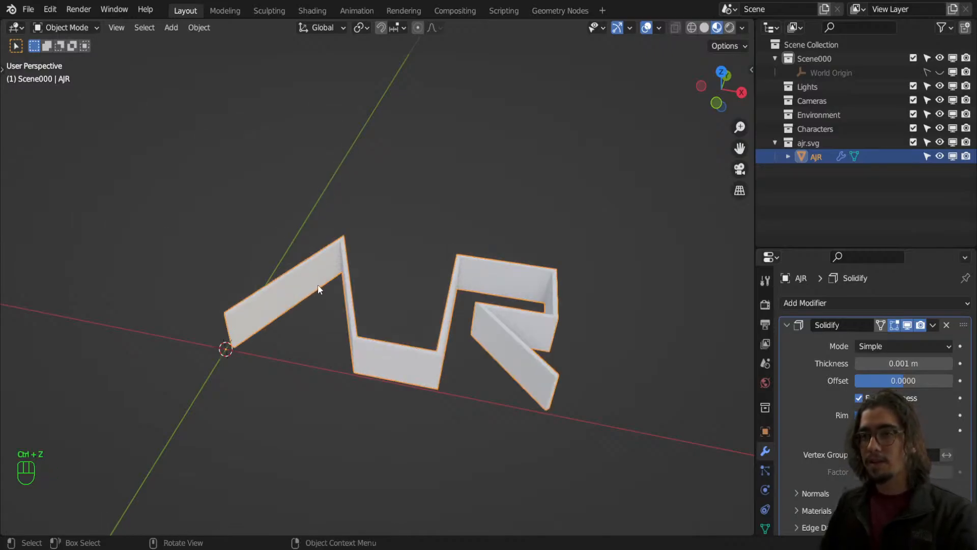
key(g)
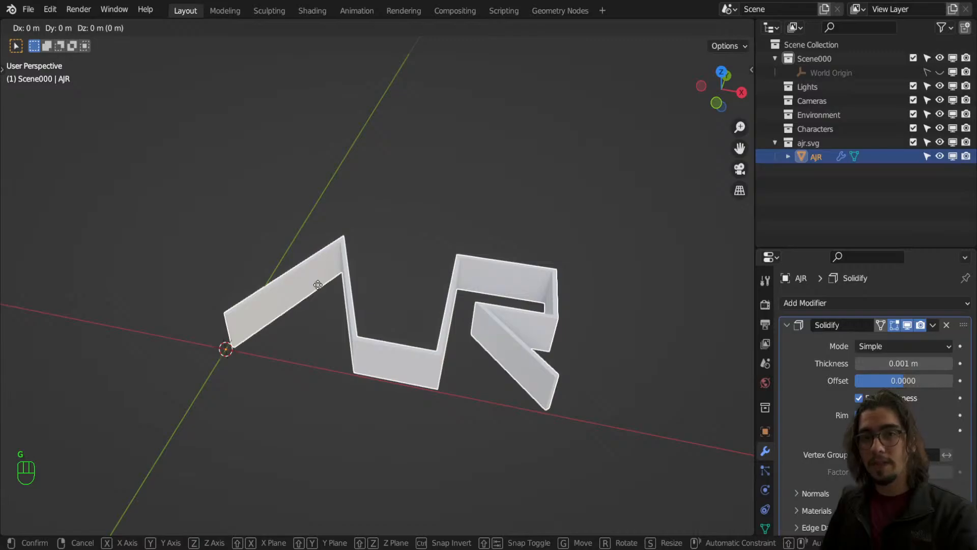
key(r)
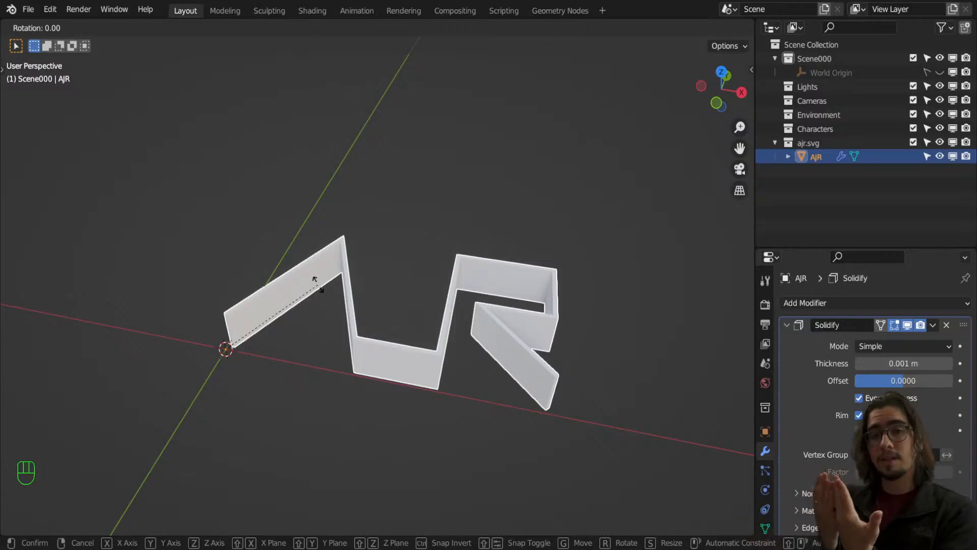
click(317, 284)
key(KP_1)
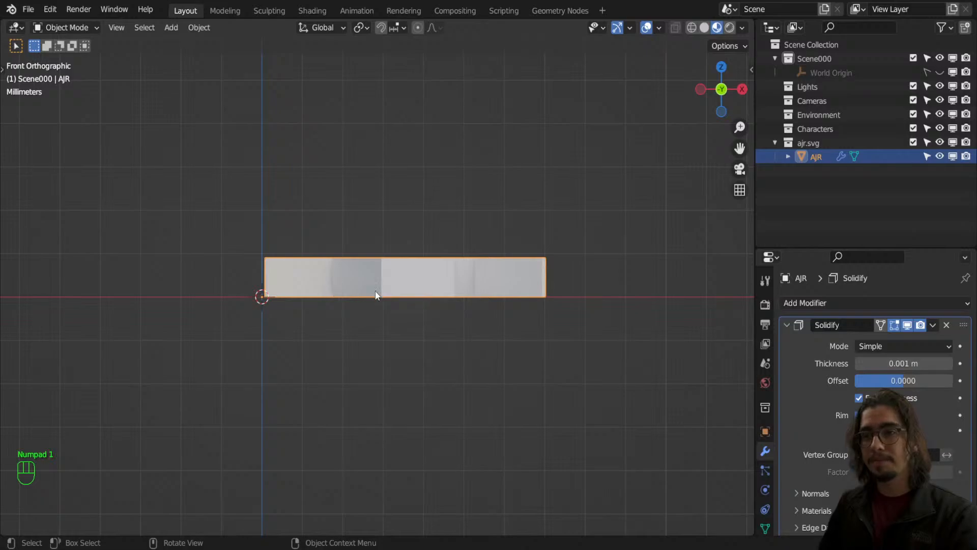
scroll(376, 294, up, 1)
shift+middle_drag(416, 331, 402, 401)
scroll(413, 395, up, 1)
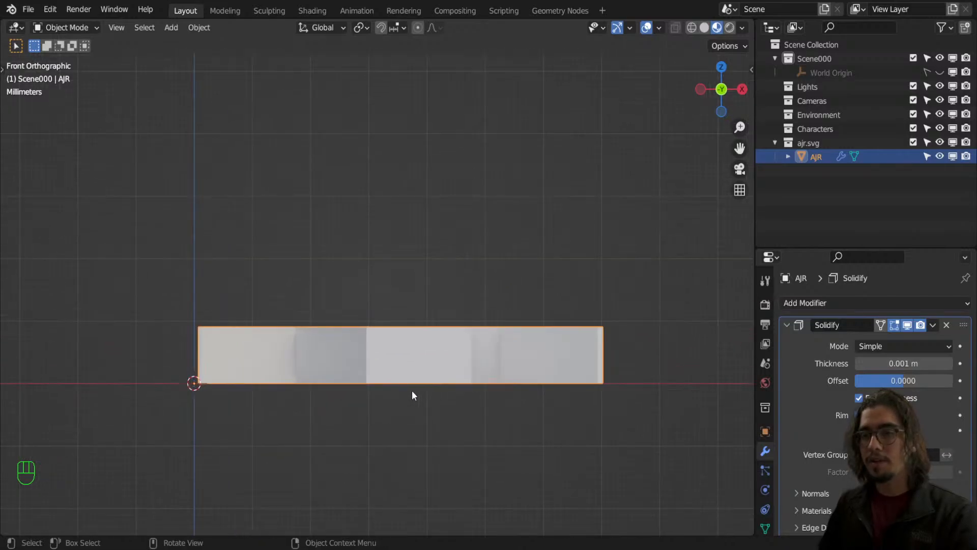
shift+middle_drag(435, 350, 411, 367)
key(r)
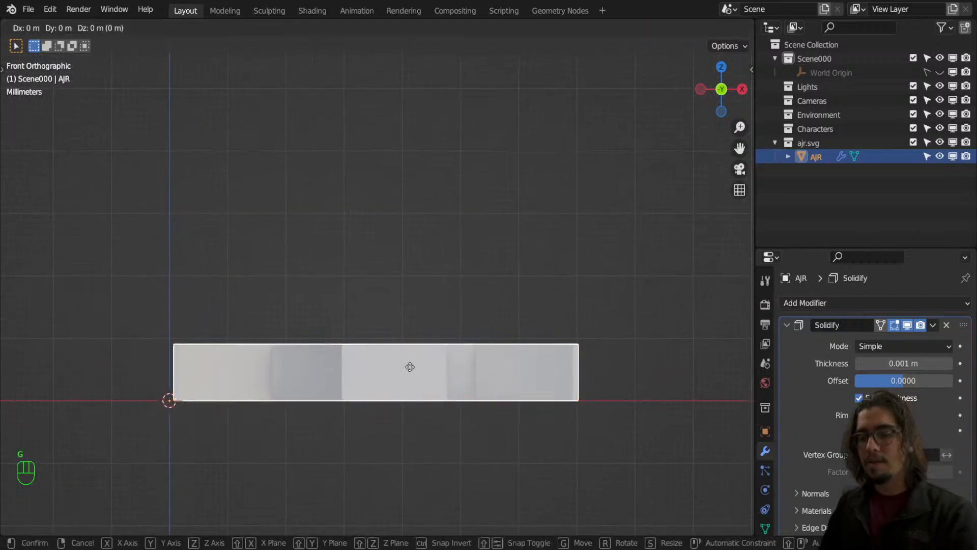
key(x)
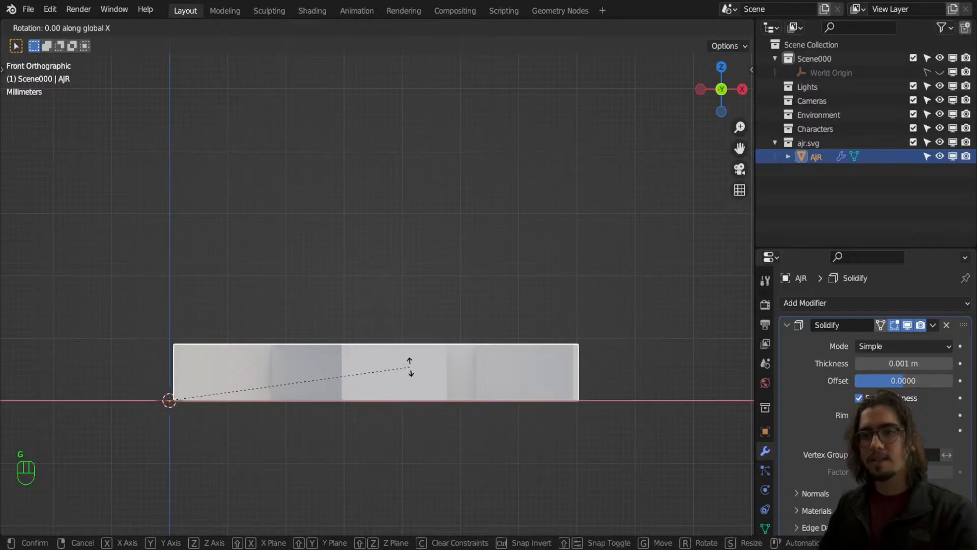
right_click(410, 367)
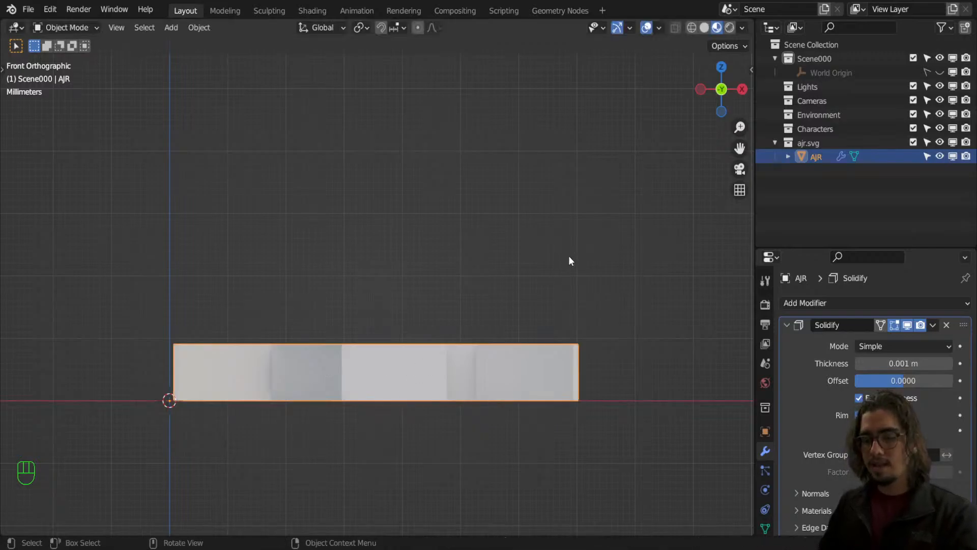
Draw annotation strokes above the AJR ribbon, including an arrow running from behind it toward the front, and clear them.
drag(584, 206, 699, 93)
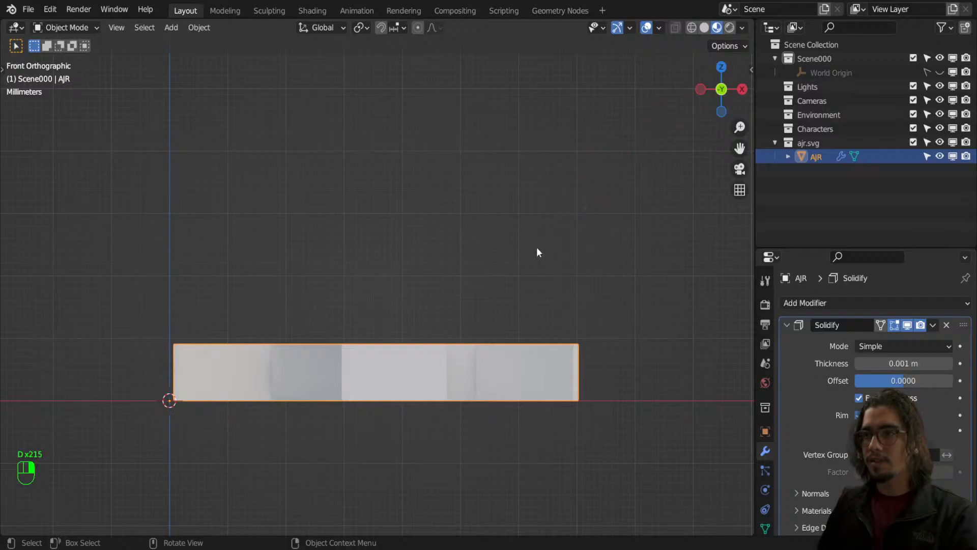
middle_drag(536, 248, 451, 262)
mouse_move(471, 149)
mouse_down()
mouse_move(290, 278)
mouse_move(321, 267)
mouse_up()
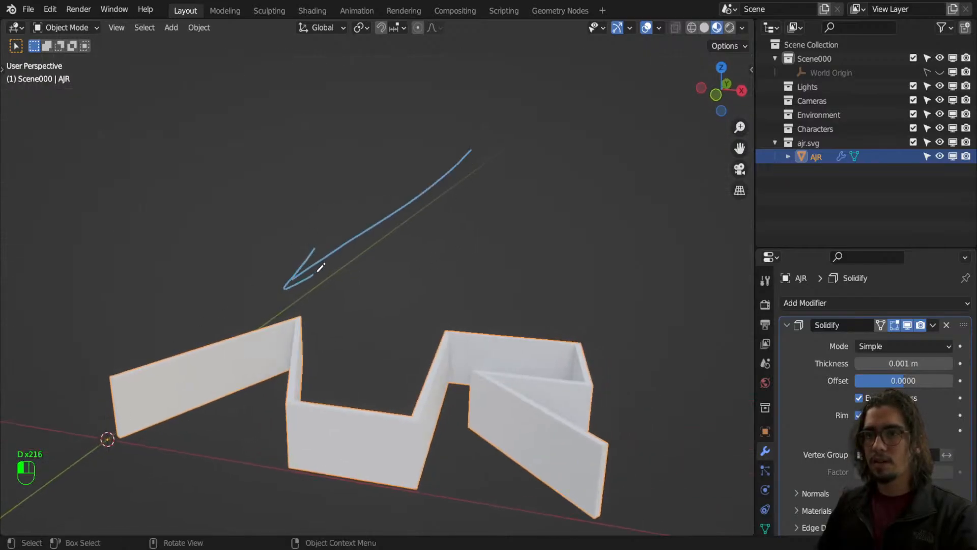
click(412, 226)
key(KP_1)
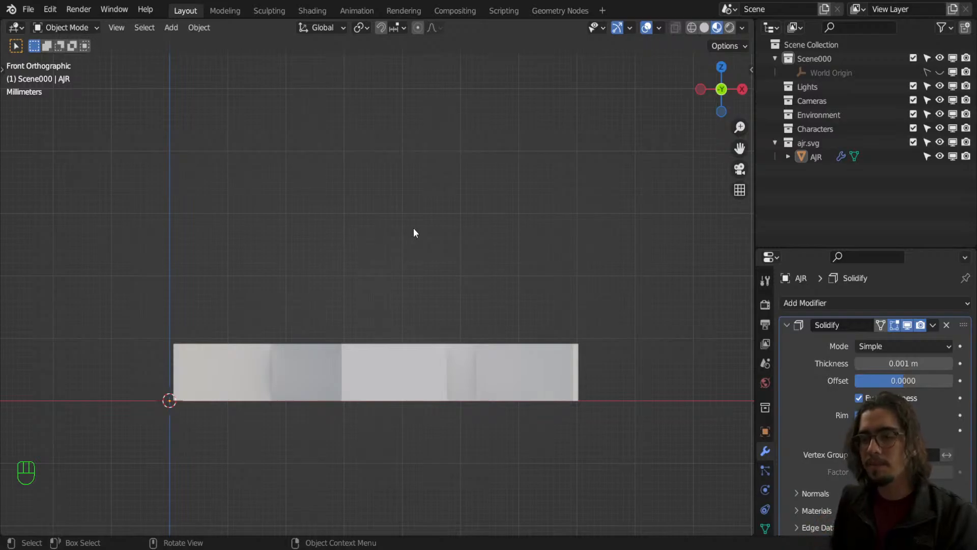
Try scaling the selected AJR ribbon uniformly about its origin point at the world origin.
click(372, 363)
scroll(382, 326, down, 3)
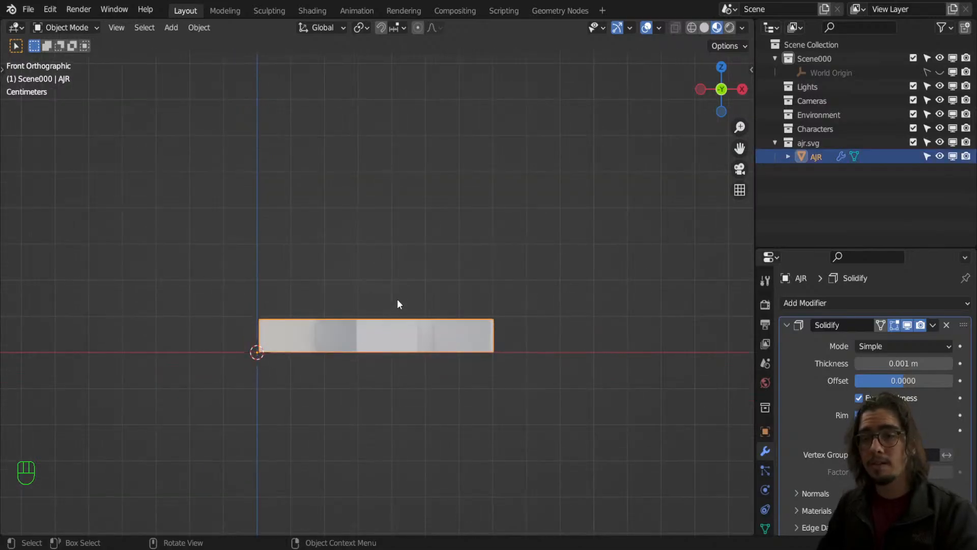
key(s)
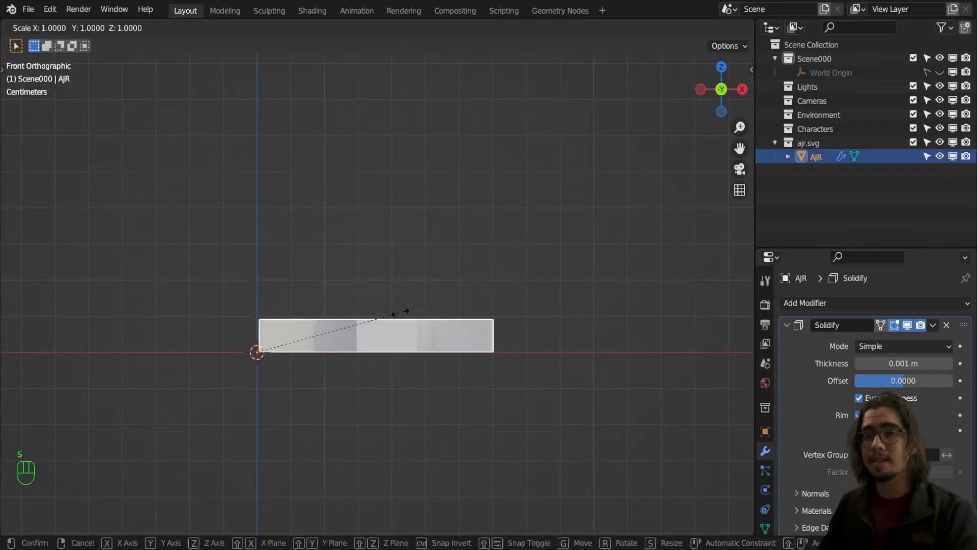
click(400, 292)
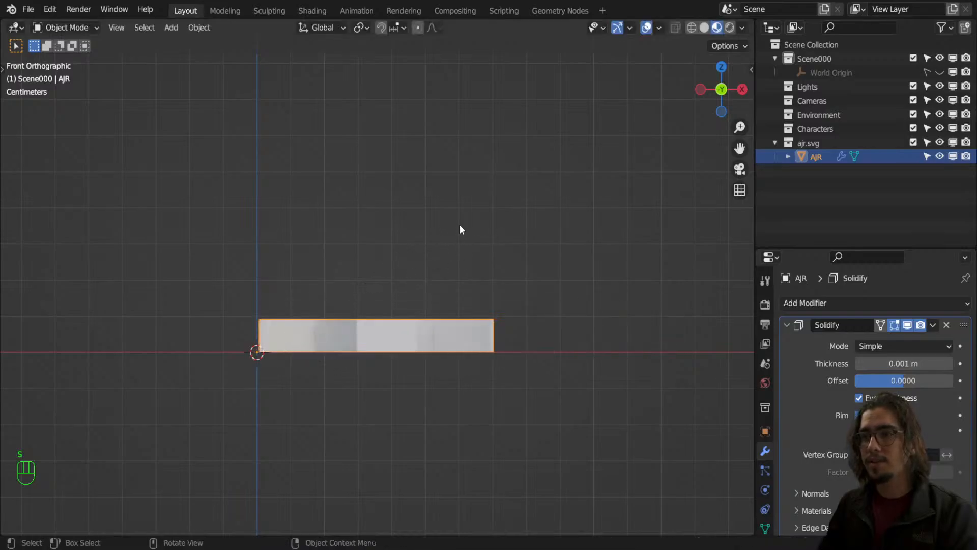
middle_drag(461, 227, 453, 297)
key(s)
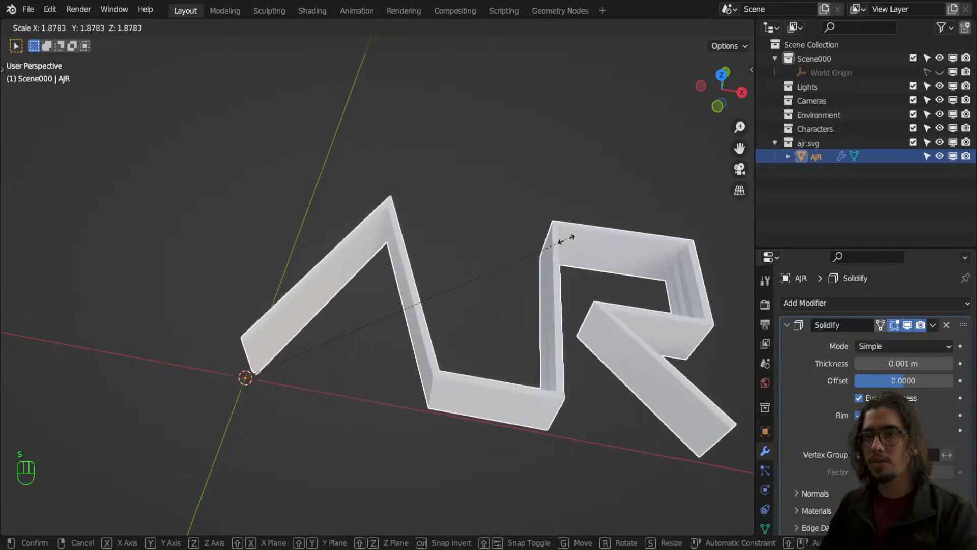
right_click(303, 399)
key(s)
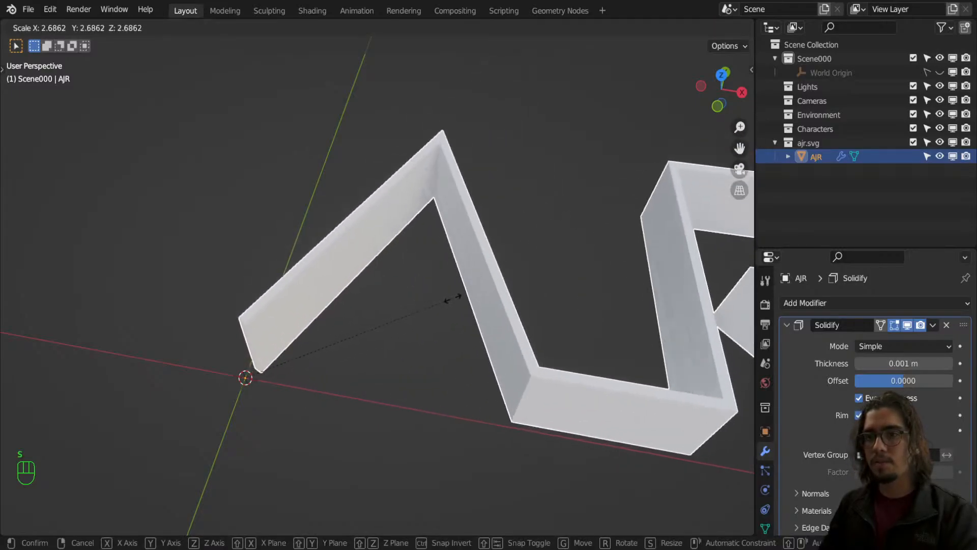
click(356, 341)
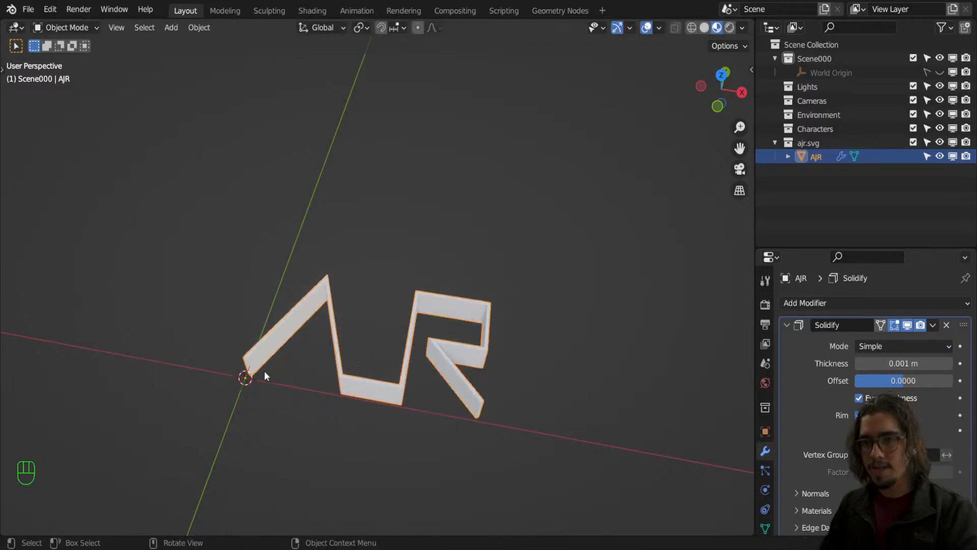
Mark the start of the ribbon at its origin with annotation strokes, erase them, and try the uniform scaling once more.
scroll(250, 380, up, 6)
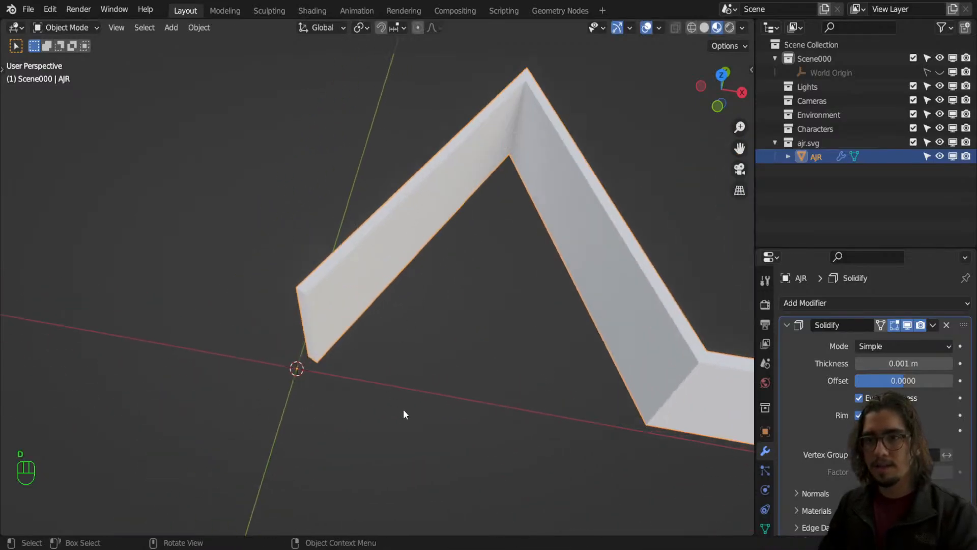
mouse_move(404, 410)
mouse_down()
mouse_move(299, 369)
mouse_move(316, 369)
mouse_up()
right_drag(418, 422, 290, 361)
scroll(353, 341, down, 4)
shift+middle_drag(529, 298, 378, 319)
scroll(346, 312, down, 3)
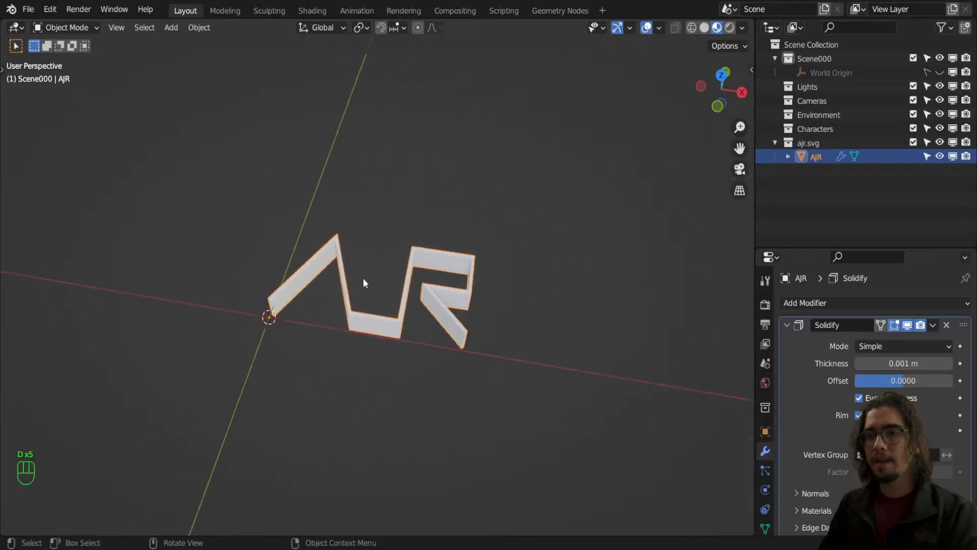
key(s)
right_click(394, 254)
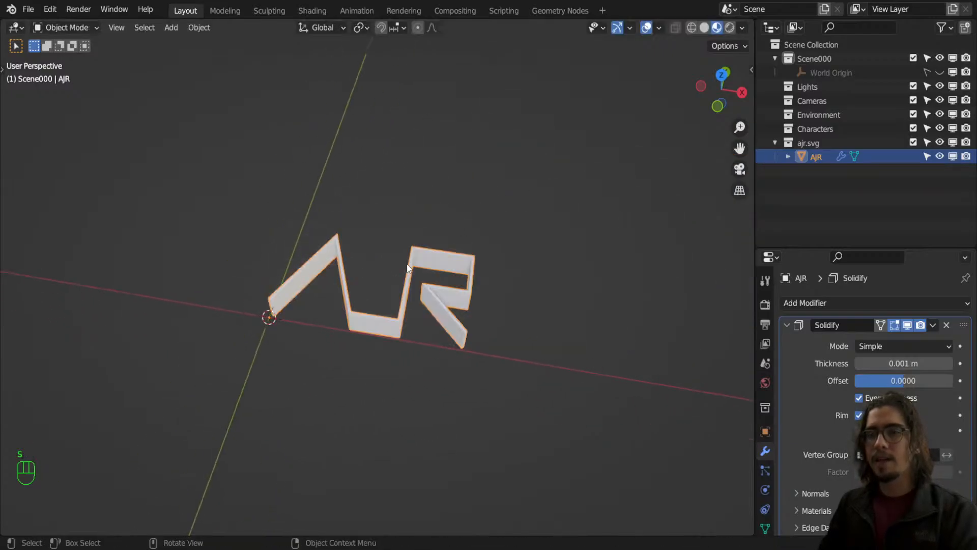
Try extruding the entire AJR mesh in Edit Mode and return to Object Mode.
key(Tab)
key(a)
key(a)
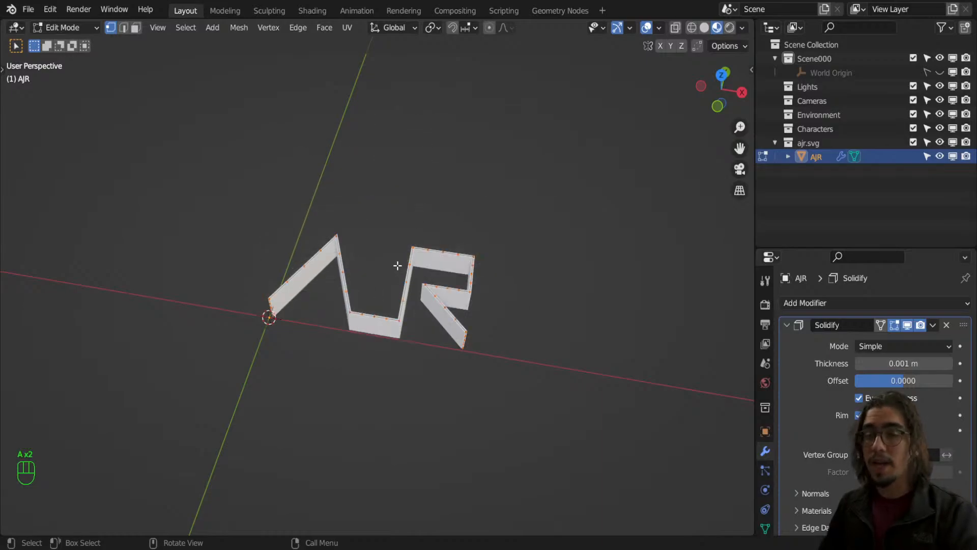
middle_drag(399, 266, 446, 241)
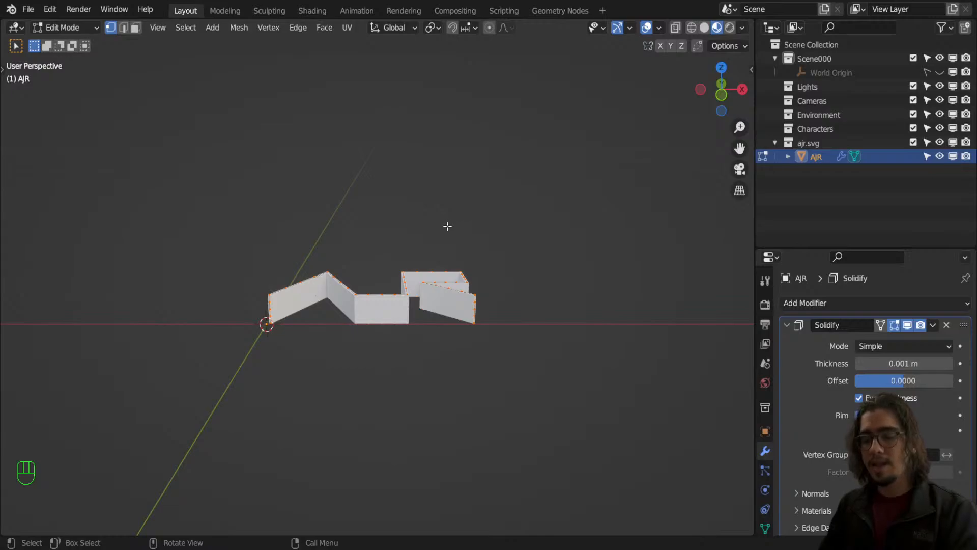
key(e)
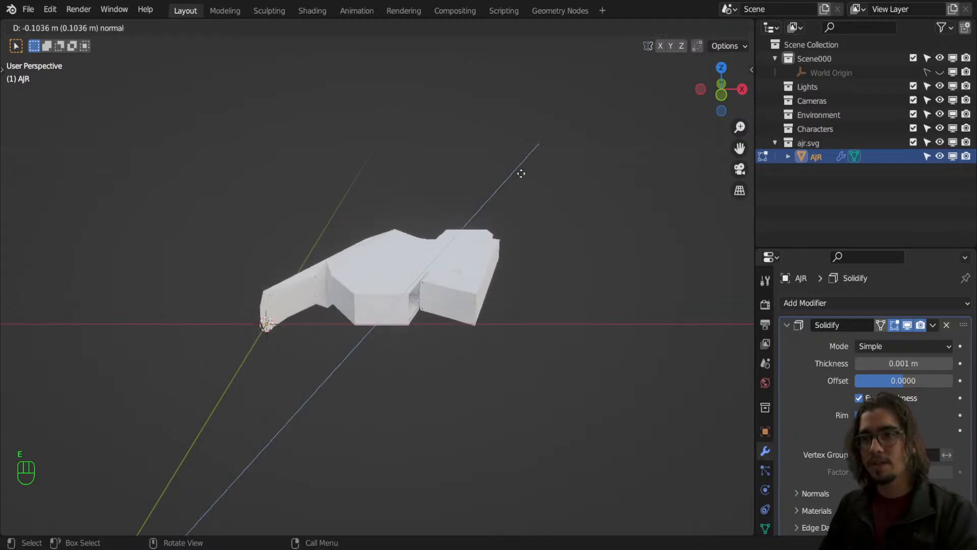
right_click(421, 262)
middle_drag(428, 239, 430, 323)
key(Tab)
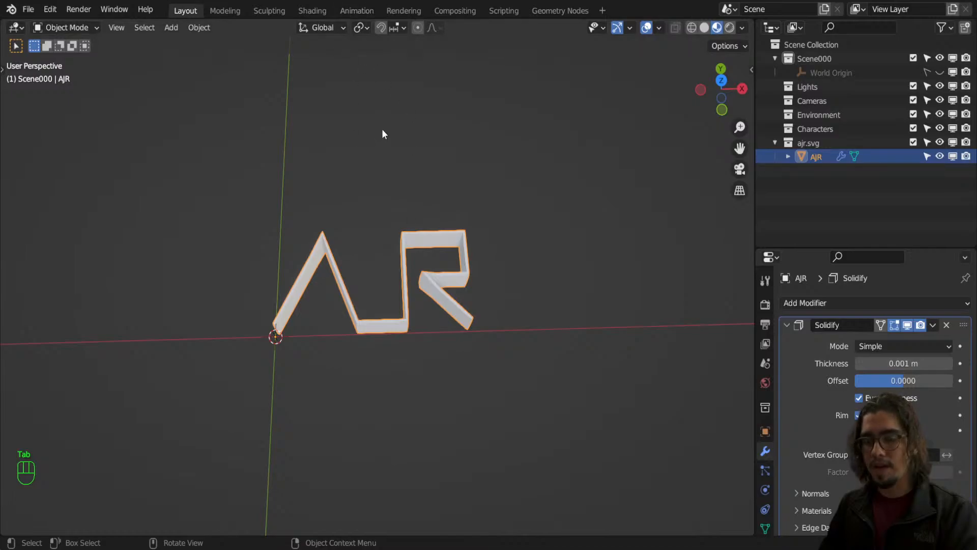
Draw and erase an upward annotation arrow above the letters, and view the AJR ribbon from the top.
mouse_move(382, 132)
mouse_down()
mouse_move(391, 50)
mouse_move(398, 63)
mouse_up()
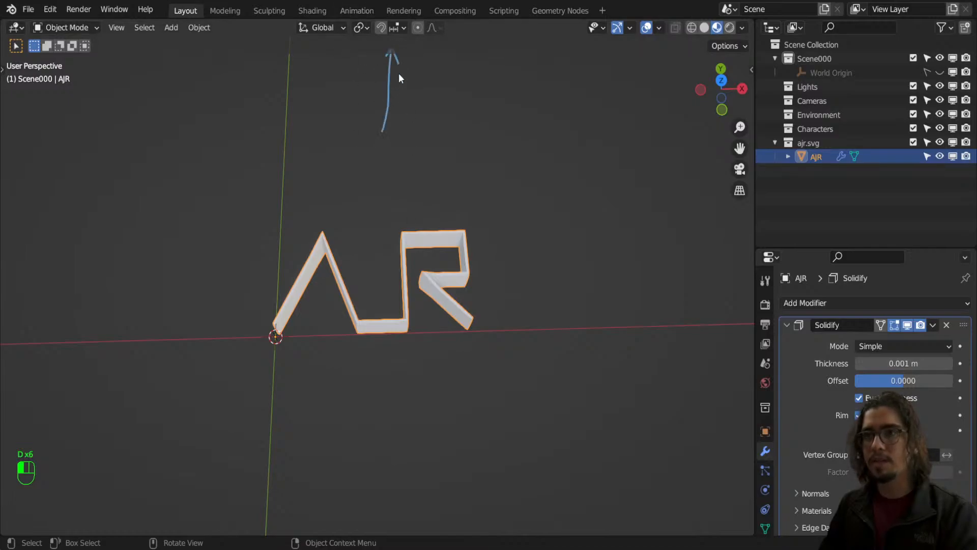
mouse_move(421, 40)
right_down()
mouse_move(384, 54)
mouse_move(417, 80)
mouse_move(407, 76)
right_up()
scroll(411, 127, up, 1)
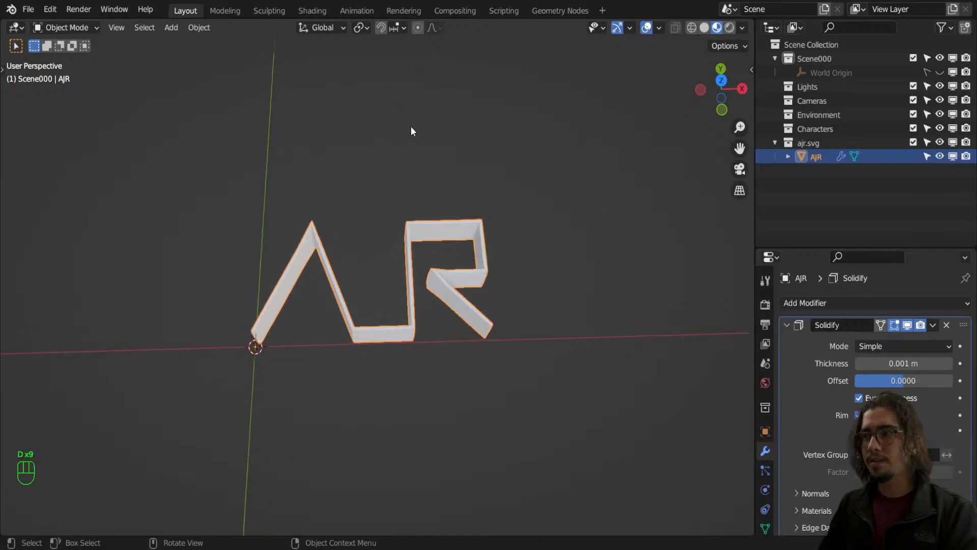
key(KP_7)
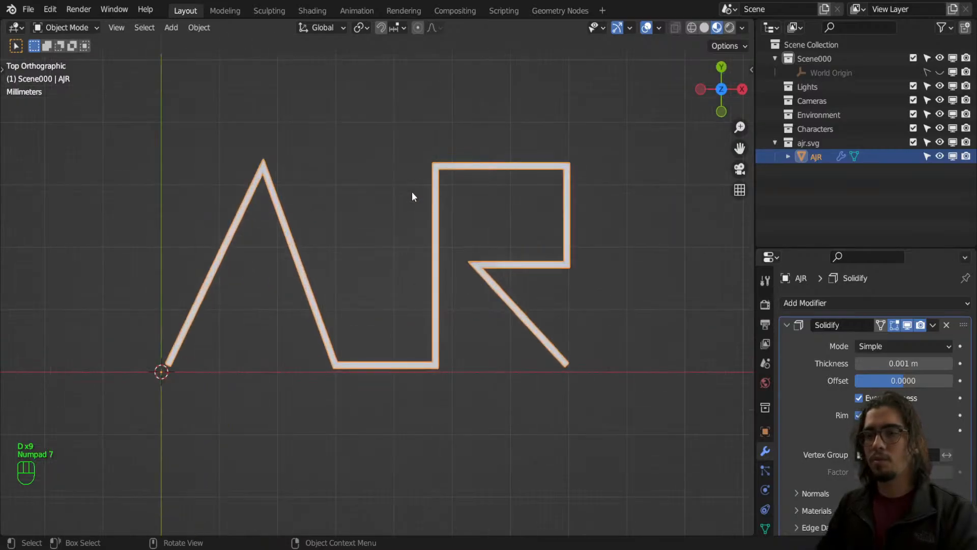
shift+middle_drag(417, 243, 502, 227)
scroll(432, 294, up, 1)
scroll(488, 291, down, 3)
Undo the attempted extrusion of the AJR mesh and leave Edit Mode.
key(ctrl+z)
key(ctrl+z)
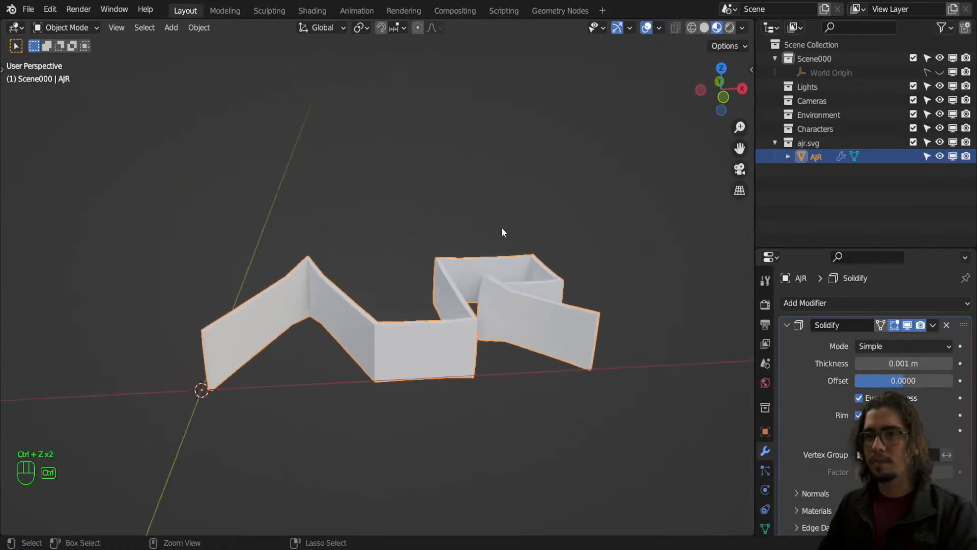
key(ctrl+z)
key(ctrl+z)
key(Tab)
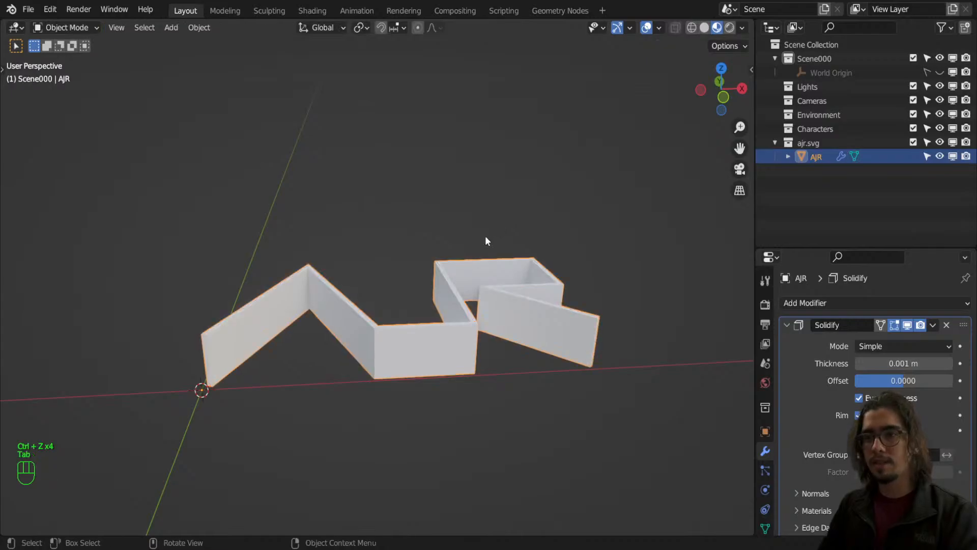
Rotate the AJR object 90° about the global X axis so the letters stand upright facing the front.
key(KP_1)
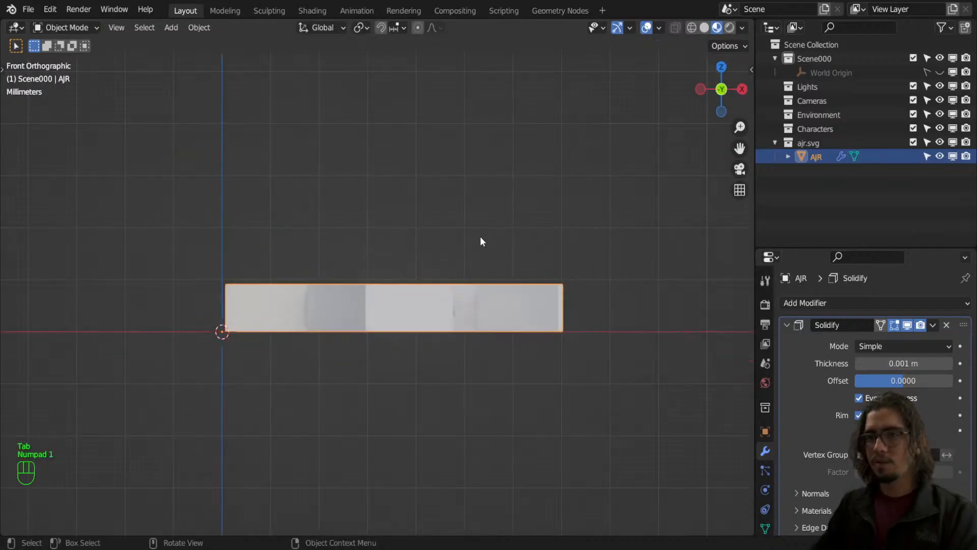
key(g)
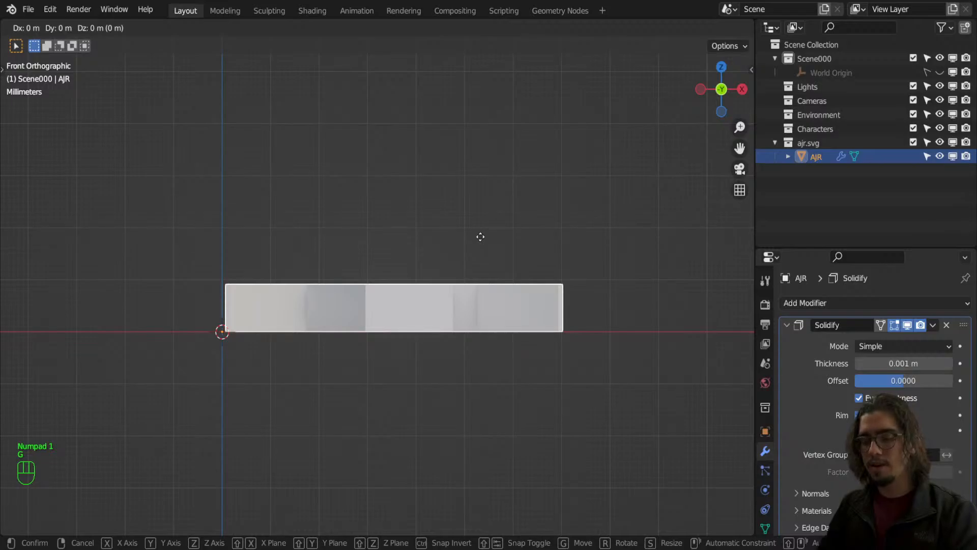
key(r)
key(x)
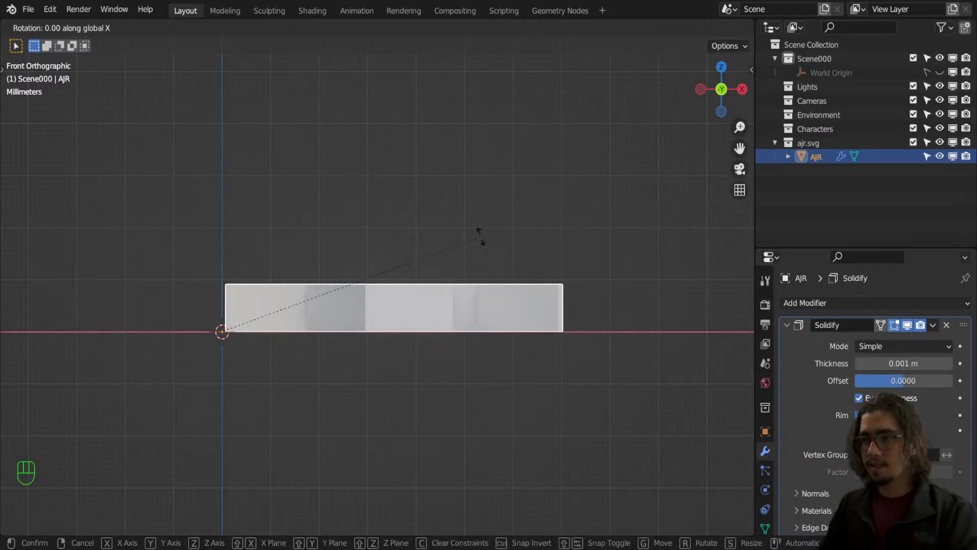
text(90)
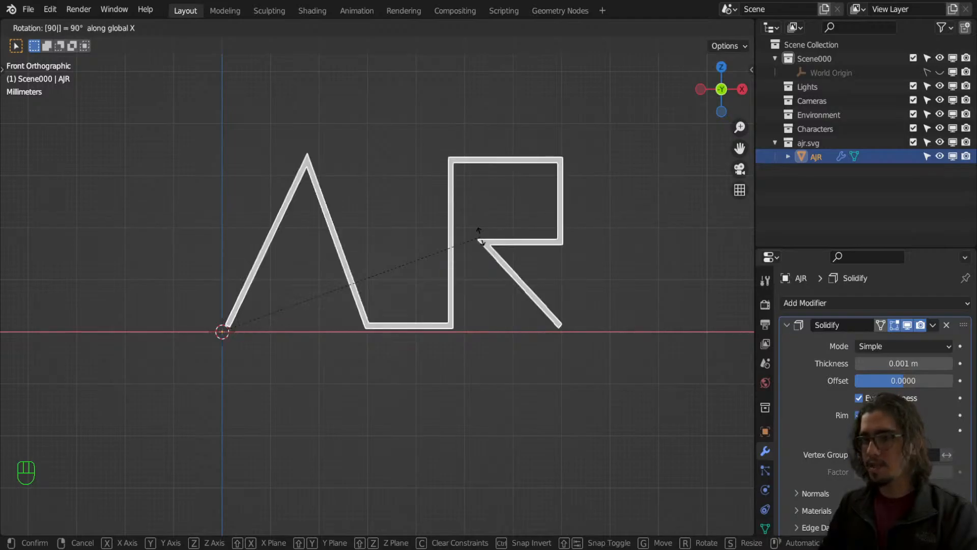
key(Return)
Examine the upright AJR letters from the front and from an angled perspective.
scroll(428, 218, down, 2)
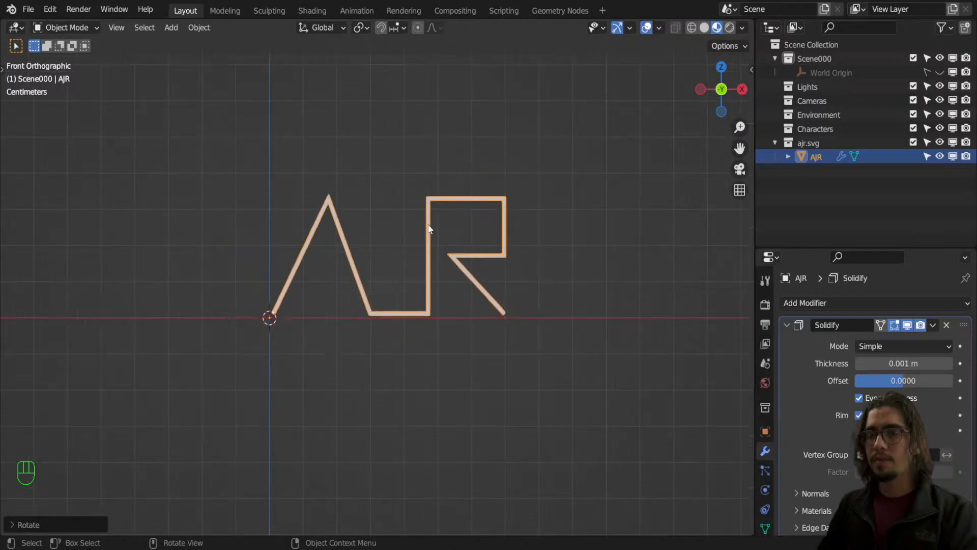
shift+middle_drag(420, 240, 348, 300)
scroll(390, 300, up, 2)
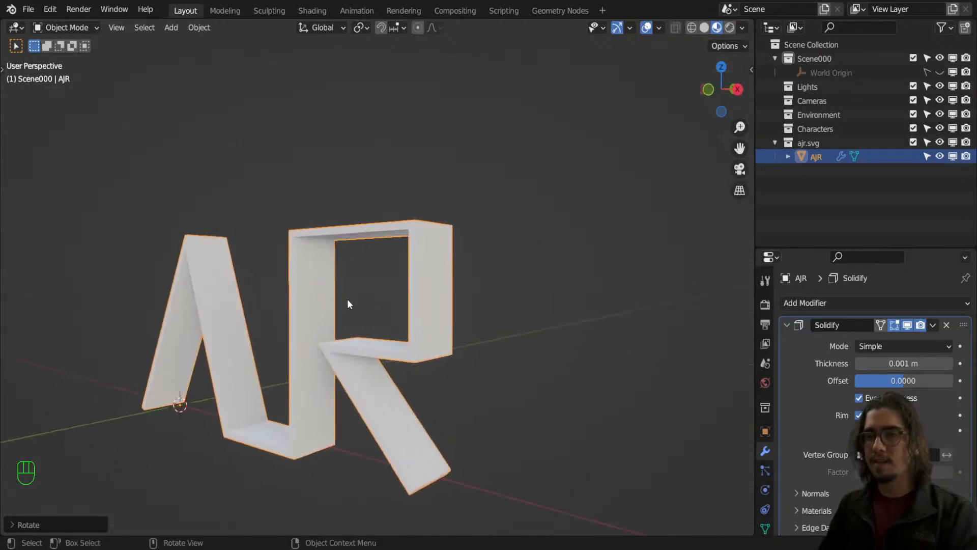
key(KP_1)
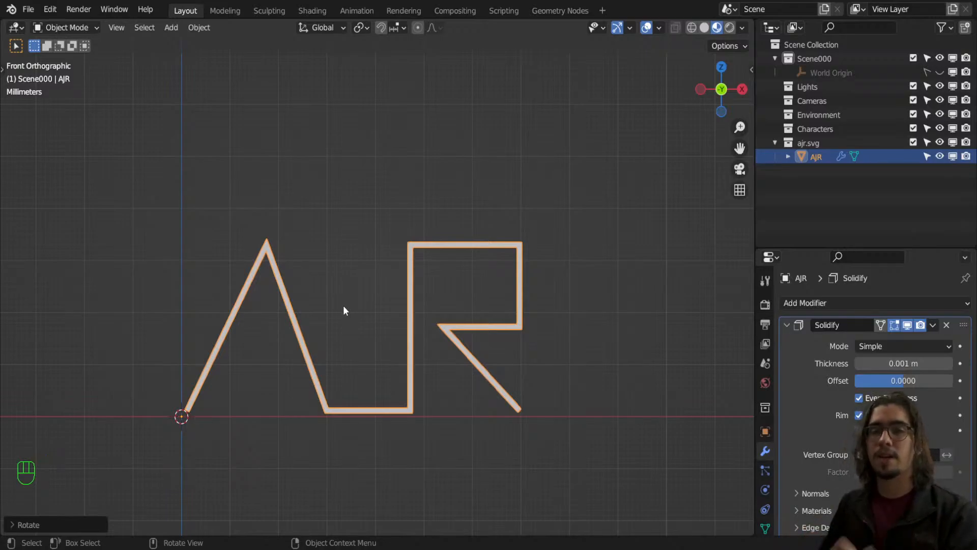
scroll(343, 305, down, 2)
scroll(341, 308, up, 1)
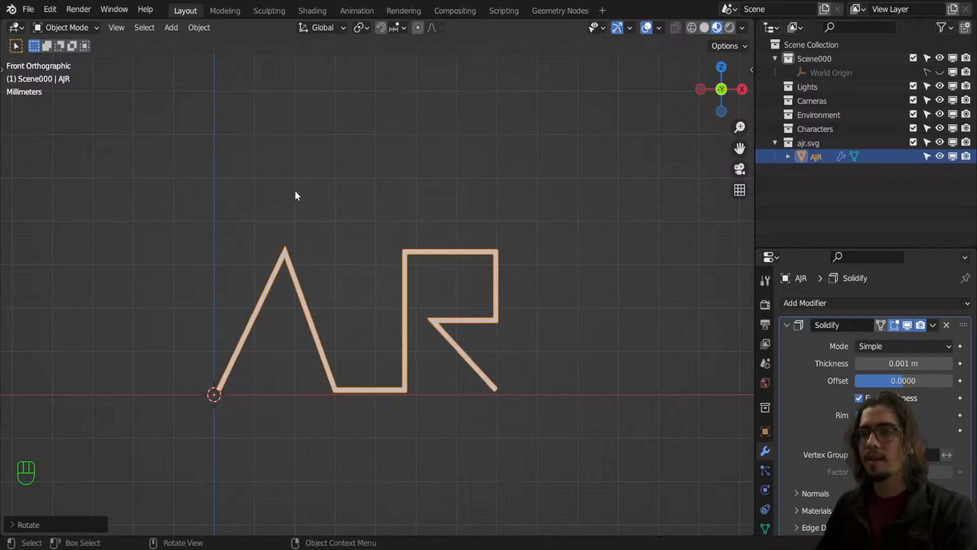
middle_drag(356, 235, 387, 237)
shift+middle_drag(450, 245, 404, 229)
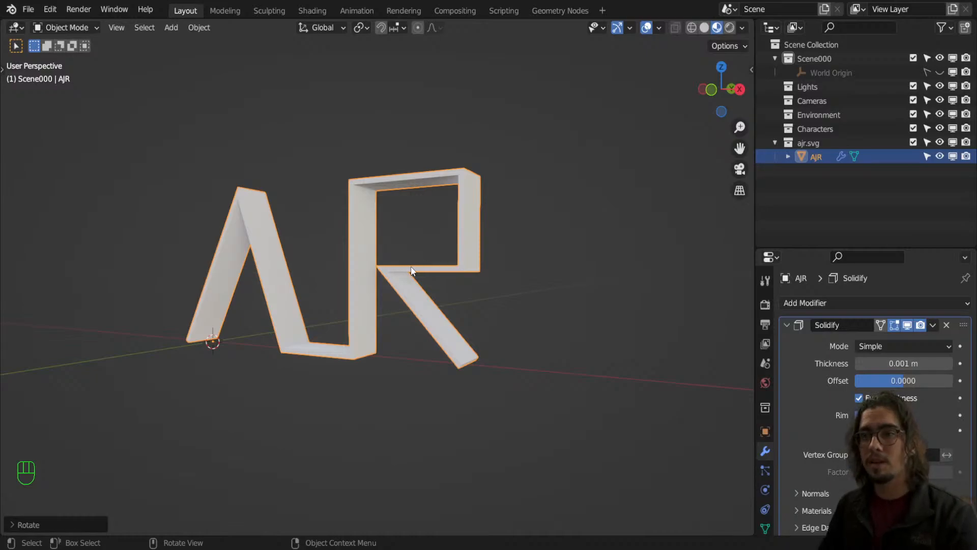
Add a cube mesh as a size reference and move it along the negative global X axis, beside the AJR letters.
middle_drag(419, 279, 380, 307)
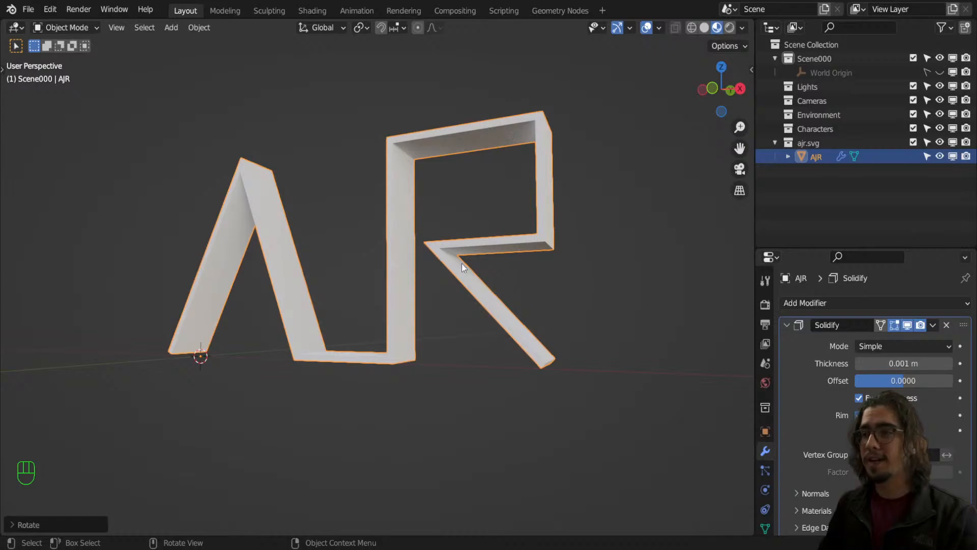
click(790, 325)
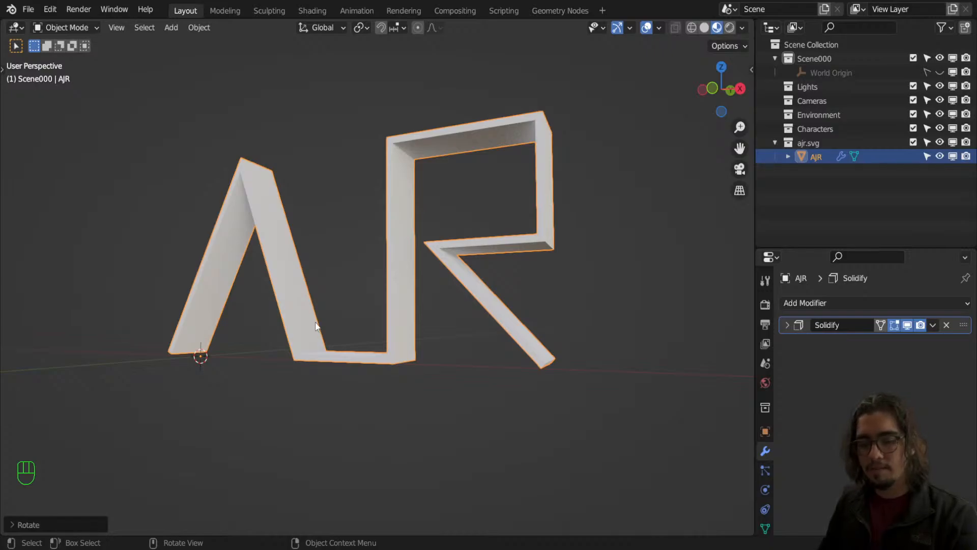
key(shift+a)
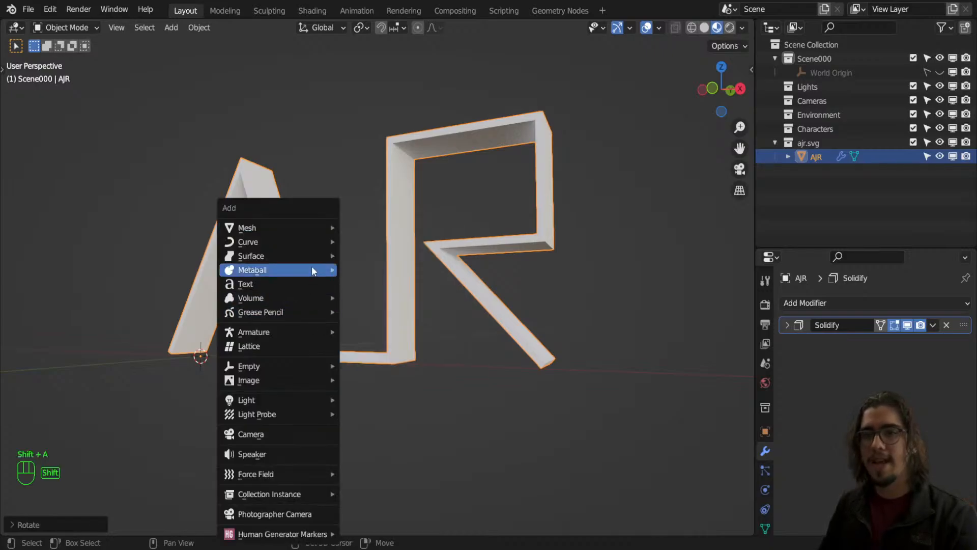
mouse_move(307, 228)
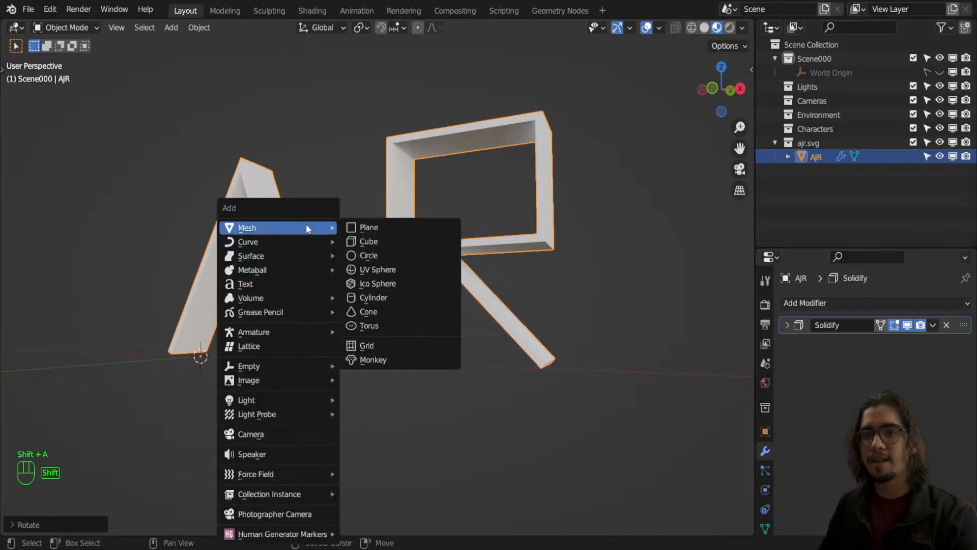
click(369, 242)
scroll(378, 258, down, 6)
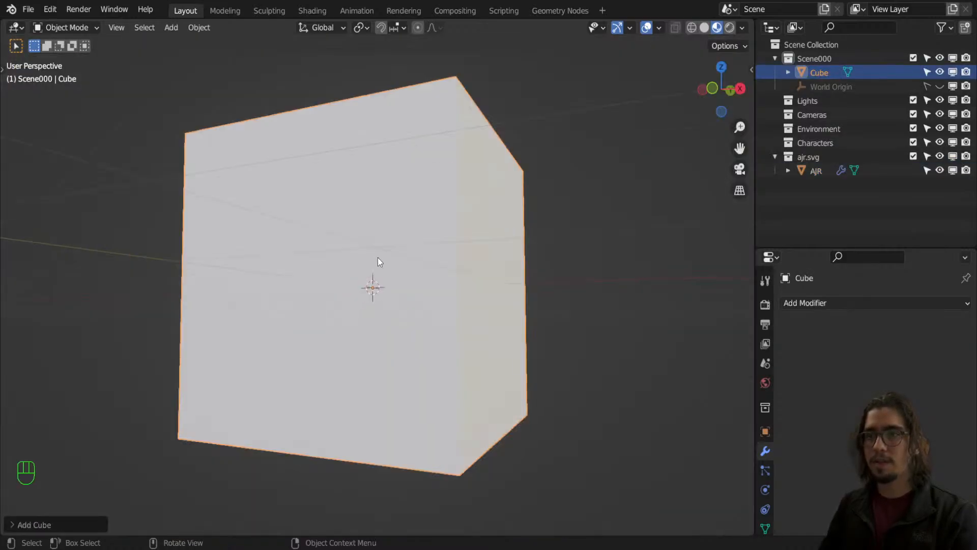
scroll(378, 257, up, 2)
key(g)
key(x)
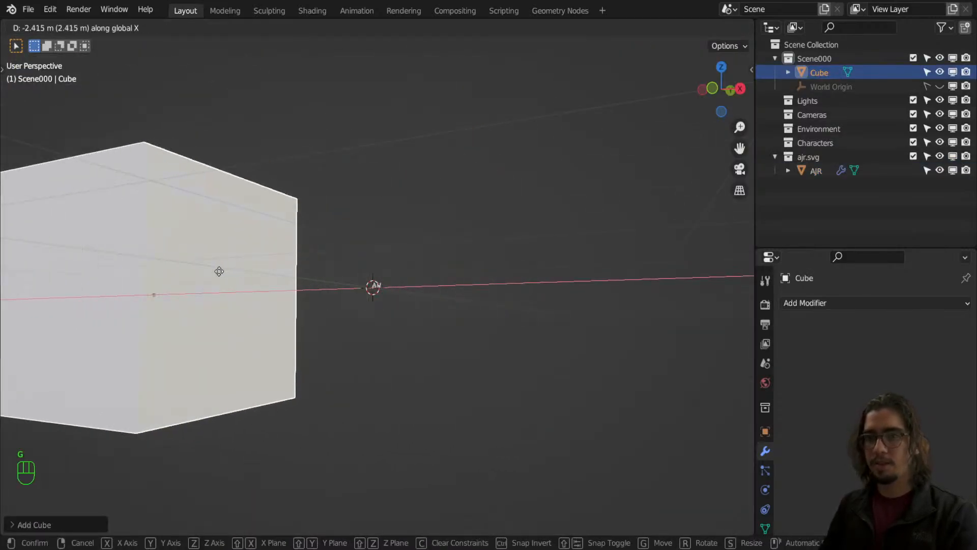
click(252, 273)
Scale the AJR letters up uniformly to a size comparable with the reference cube.
click(374, 286)
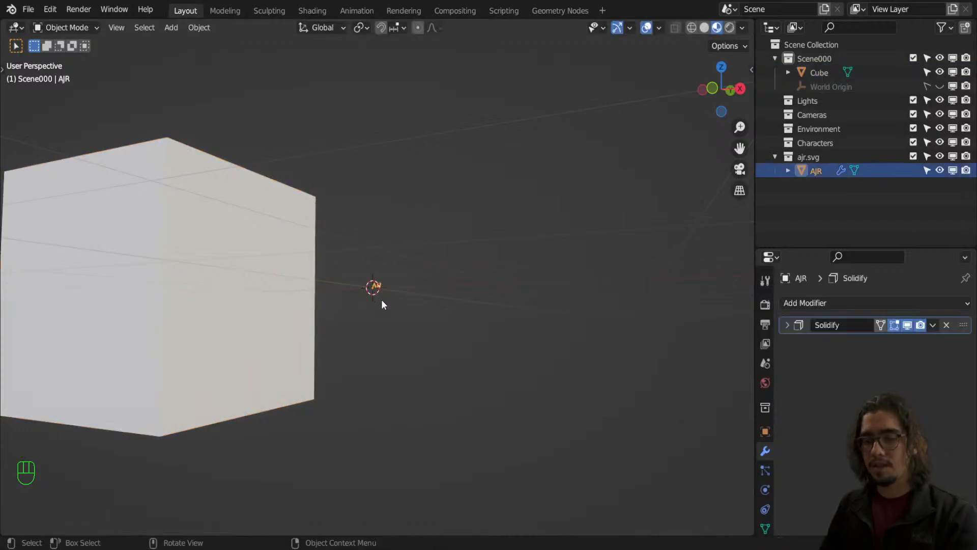
click(260, 294)
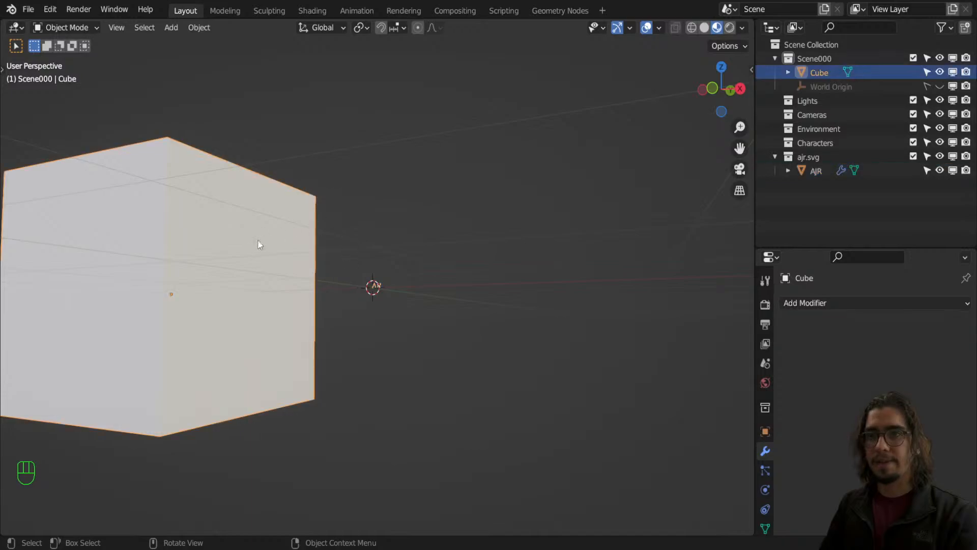
click(374, 287)
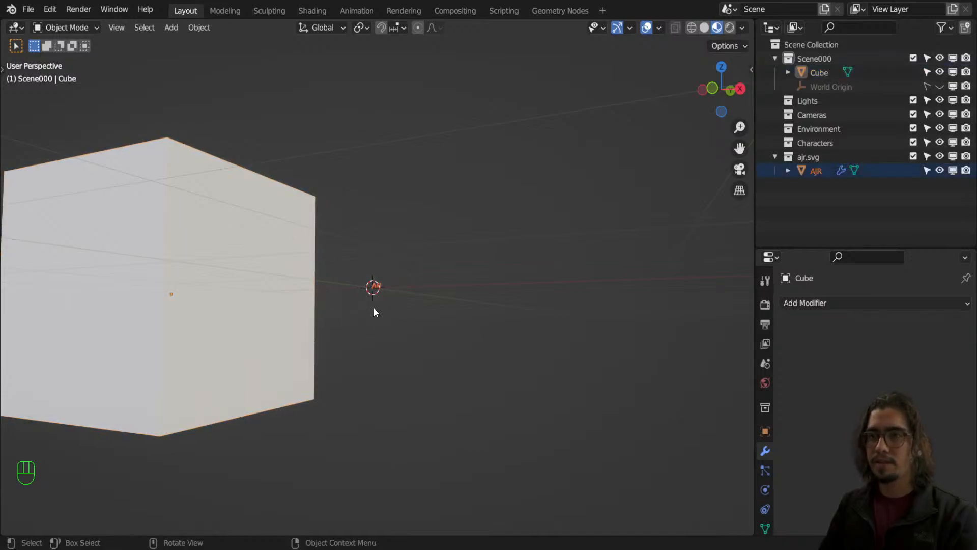
middle_drag(357, 288, 389, 278)
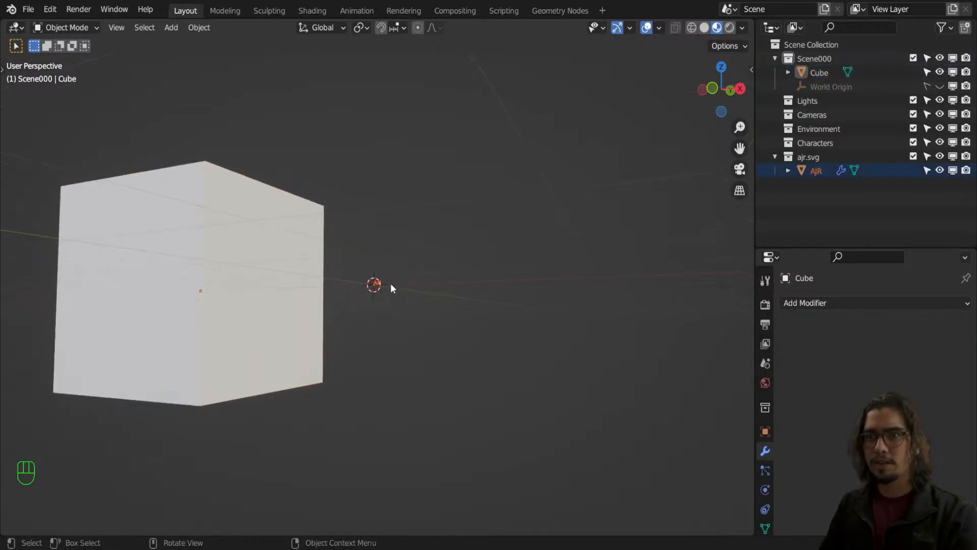
key(s)
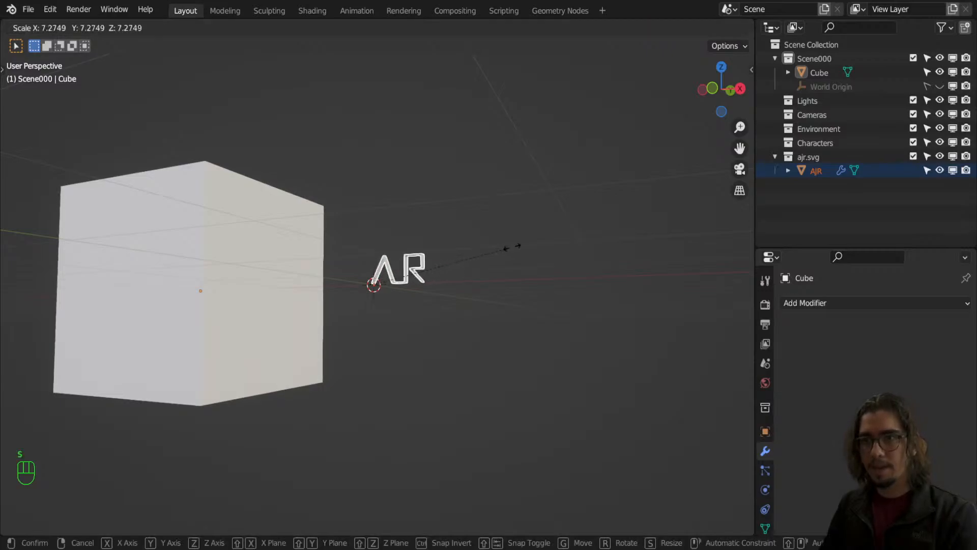
click(66, 225)
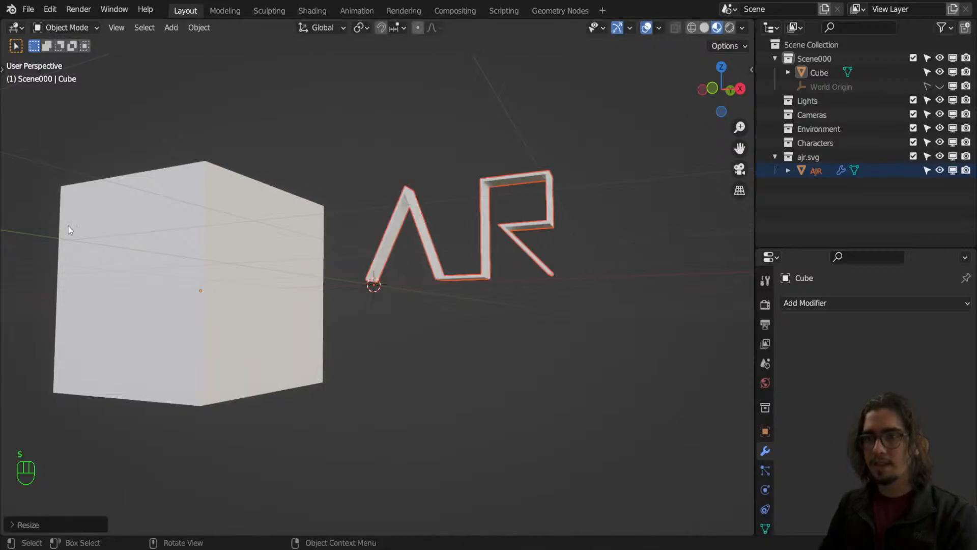
key(s)
click(491, 211)
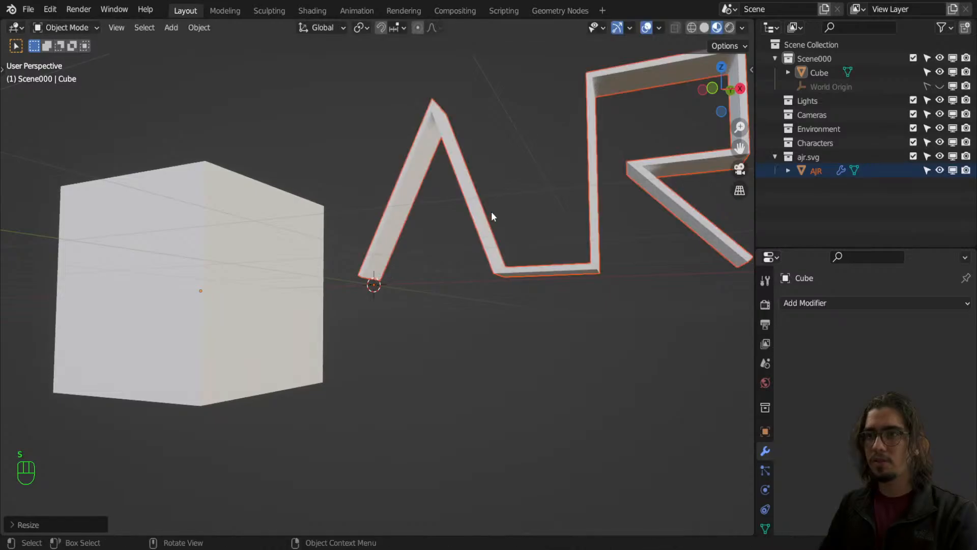
key(g)
key(Escape)
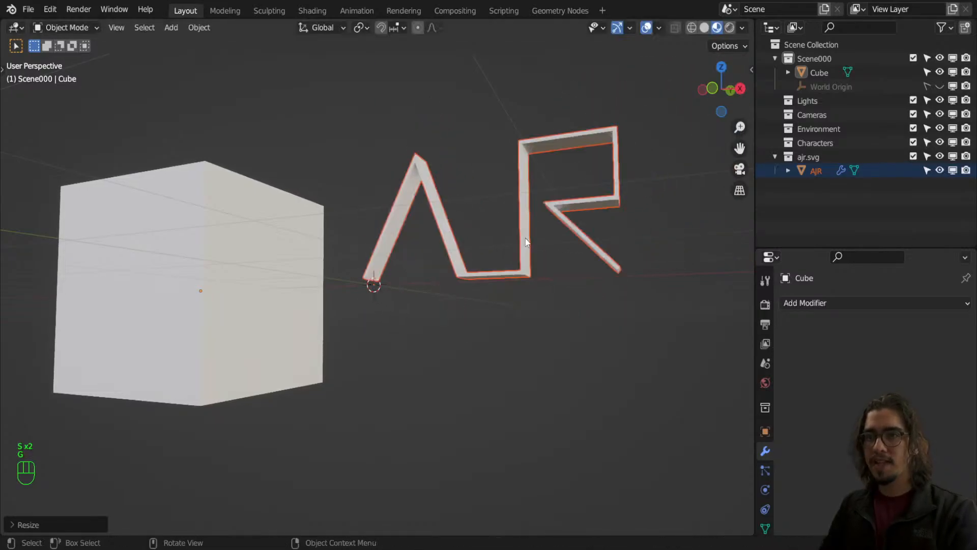
Delete the reference cube and frame the enlarged AJR letters.
click(277, 239)
key(x)
click(277, 239)
key(Home)
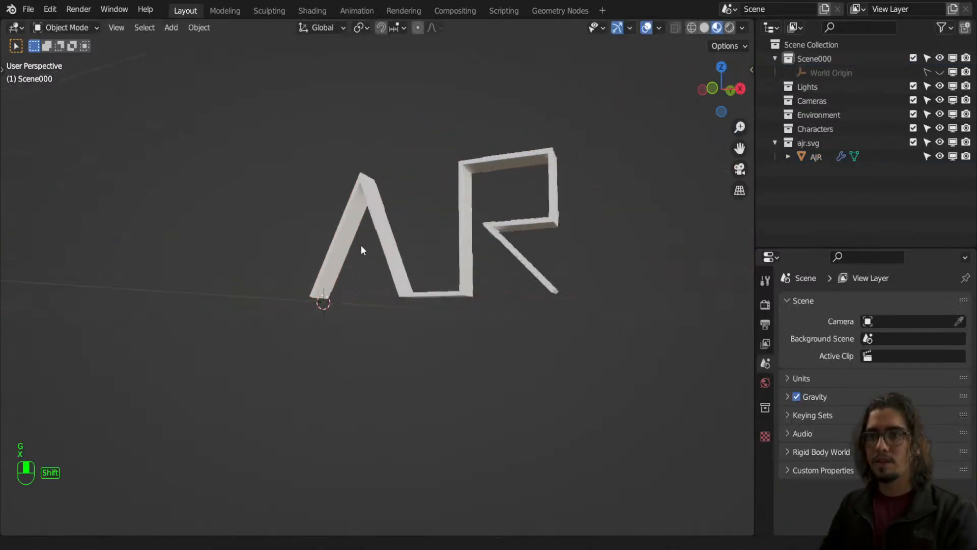
Add a standard camera at the world origin and look through it.
key(shift+a)
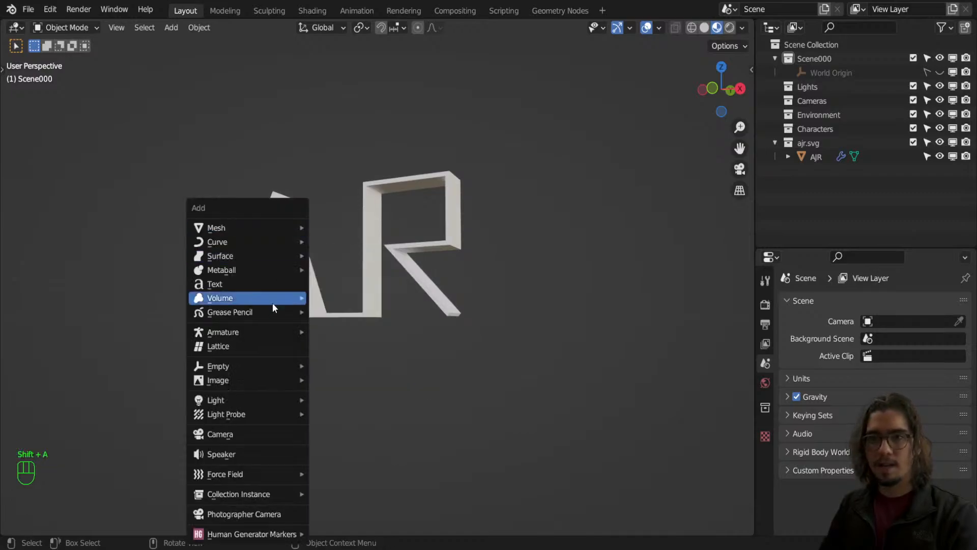
mouse_move(276, 365)
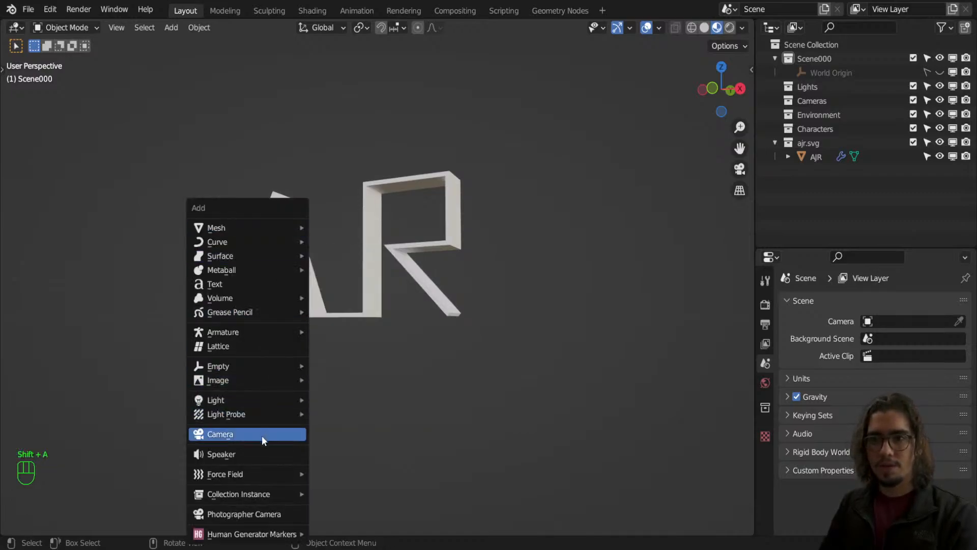
mouse_move(271, 536)
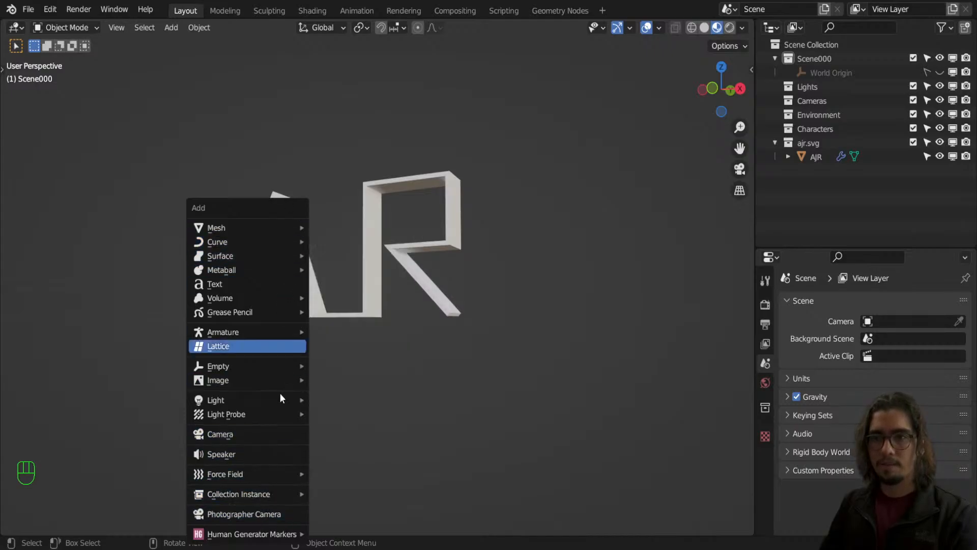
mouse_move(277, 479)
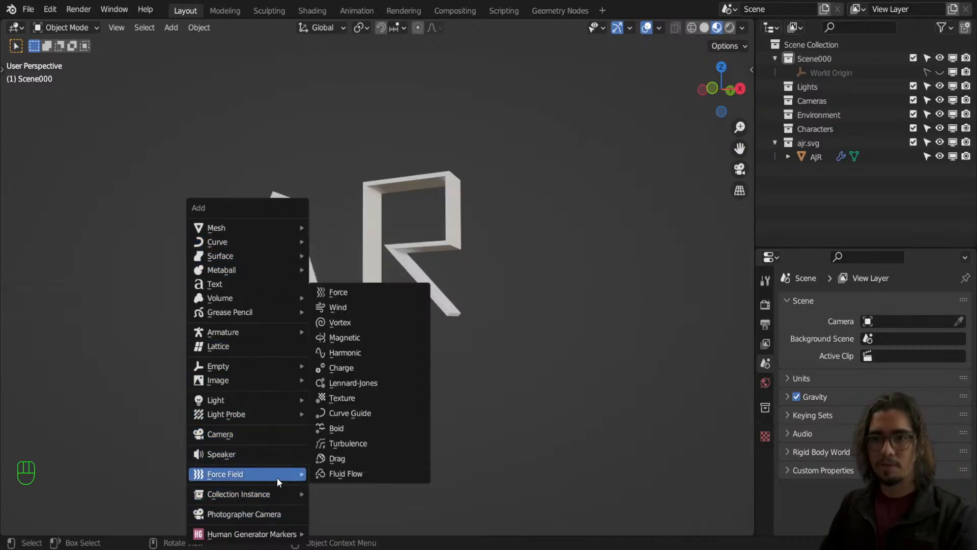
mouse_move(265, 496)
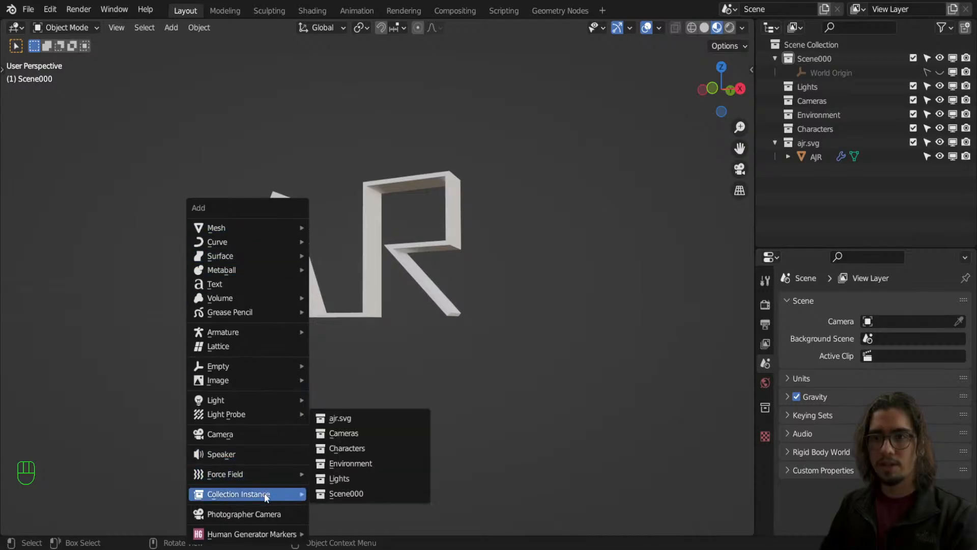
mouse_move(271, 234)
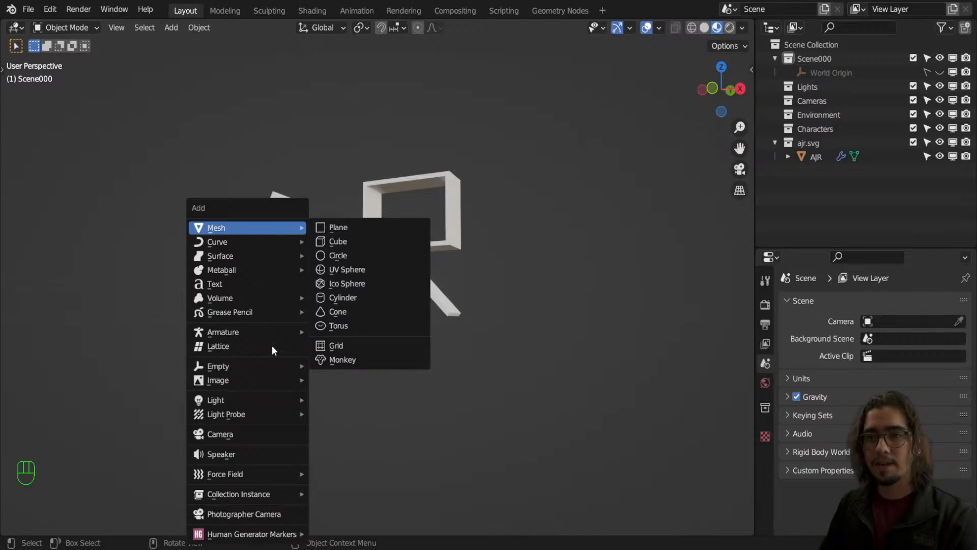
click(276, 434)
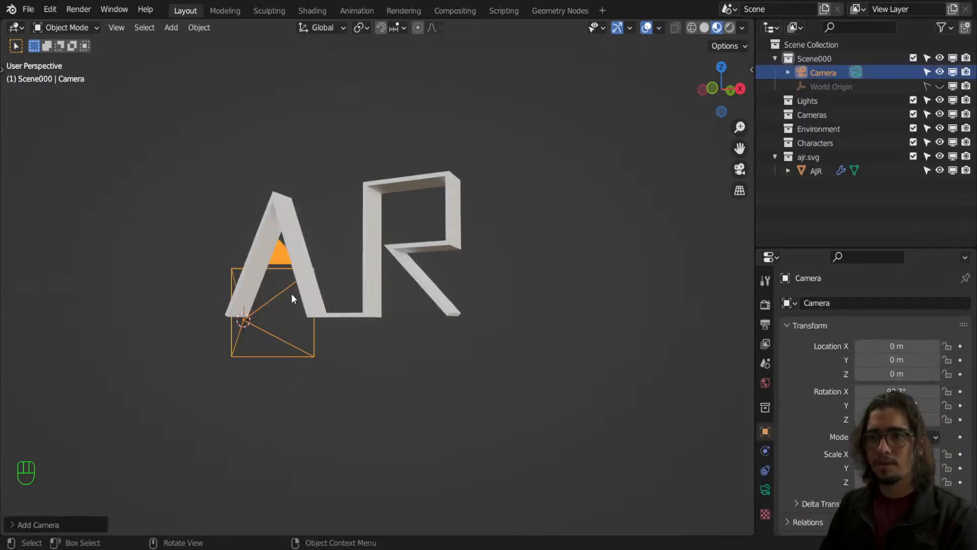
middle_drag(291, 293, 222, 304)
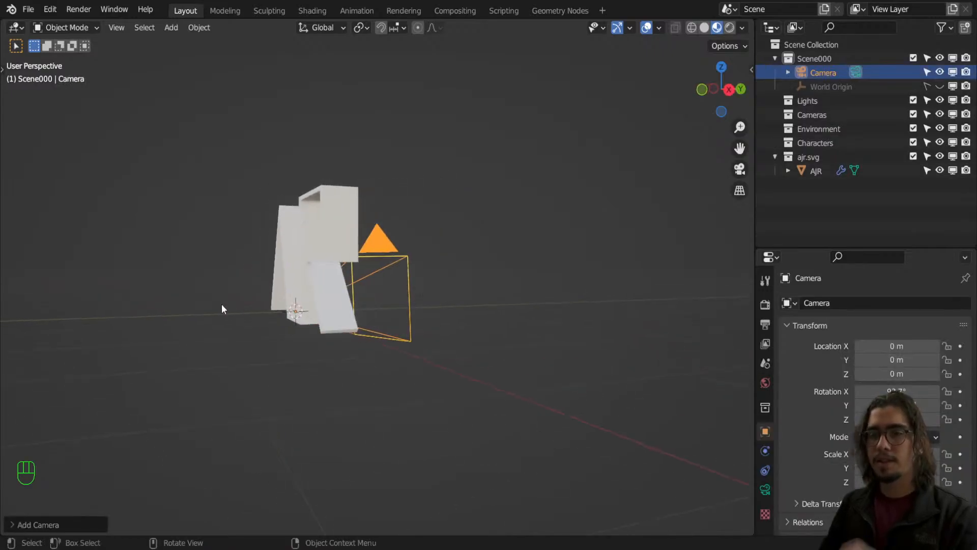
key(KP_0)
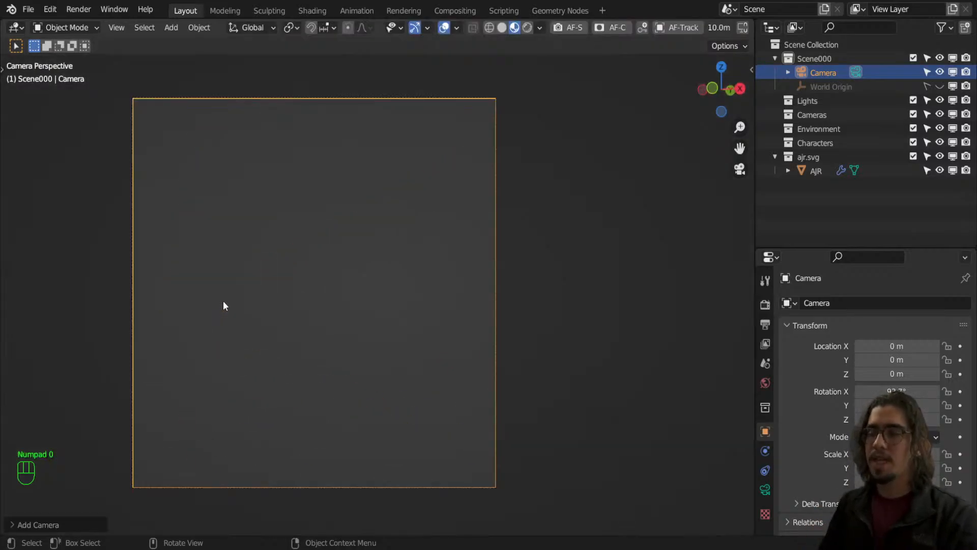
Enable the Camera to View lock in the viewport's view settings.
key(n)
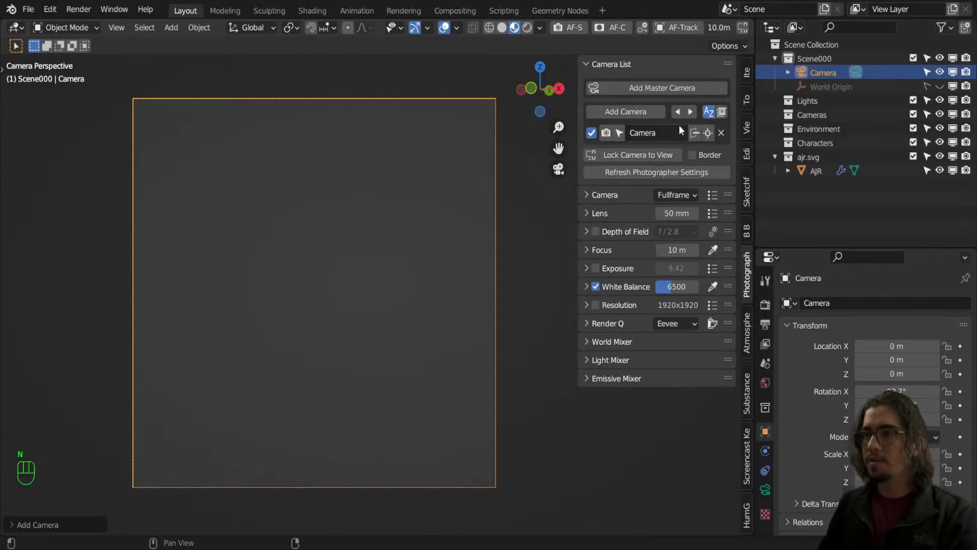
click(635, 66)
click(746, 69)
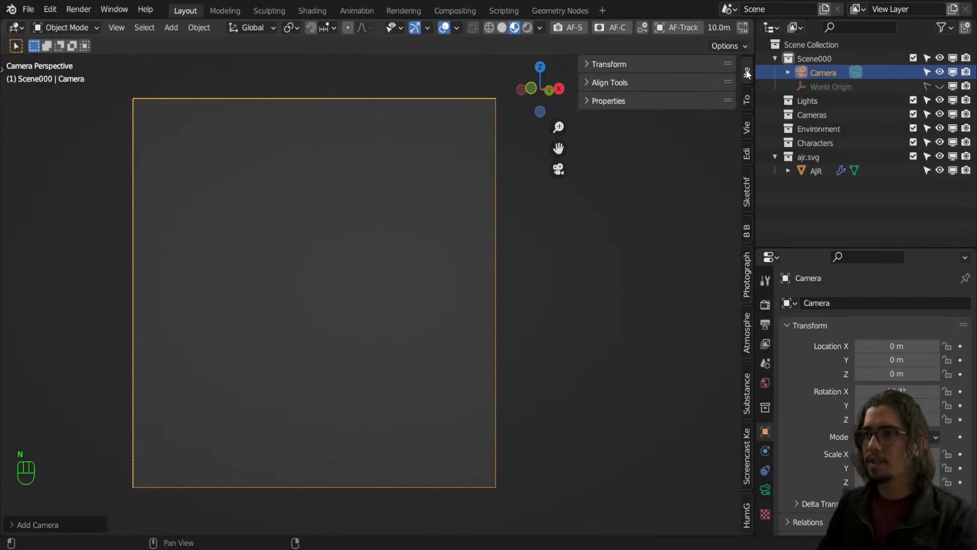
click(752, 126)
click(606, 64)
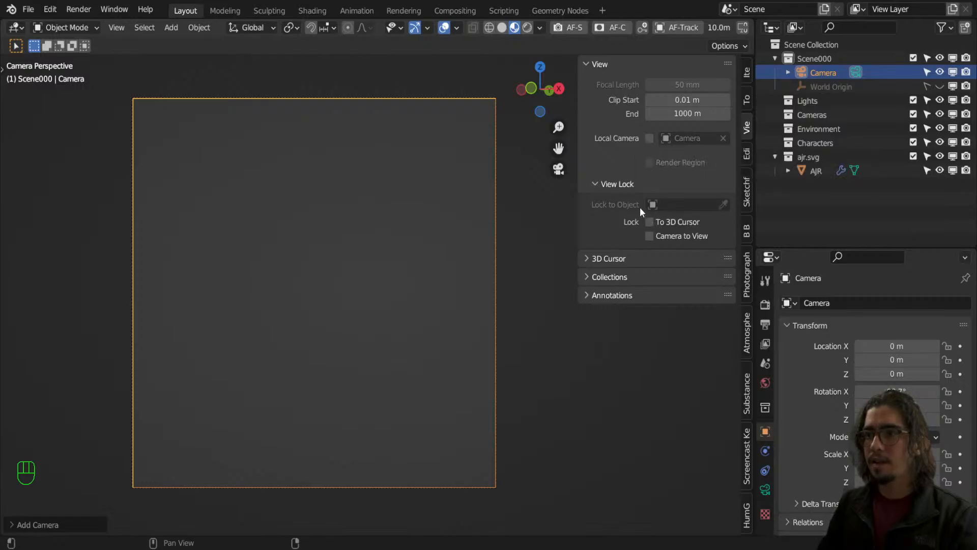
click(653, 236)
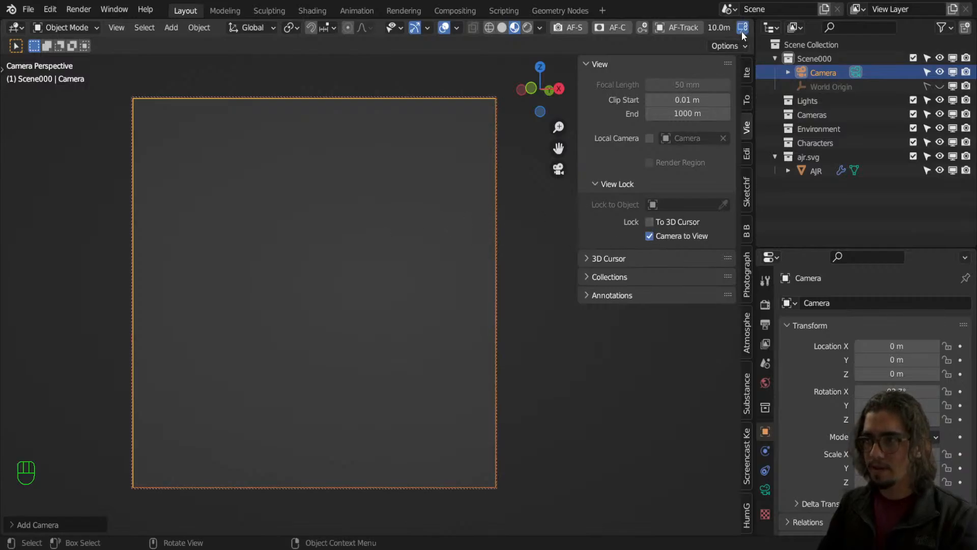
Position the locked camera so the complete AJR letters fill its square frame from a slightly angled front view.
middle_drag(514, 264, 368, 239)
scroll(368, 236, down, 6)
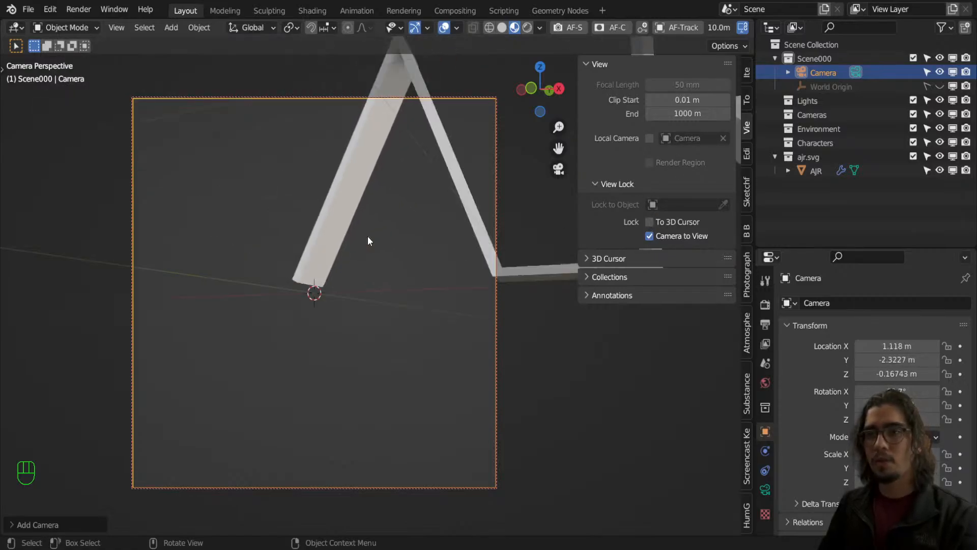
scroll(368, 234, down, 2)
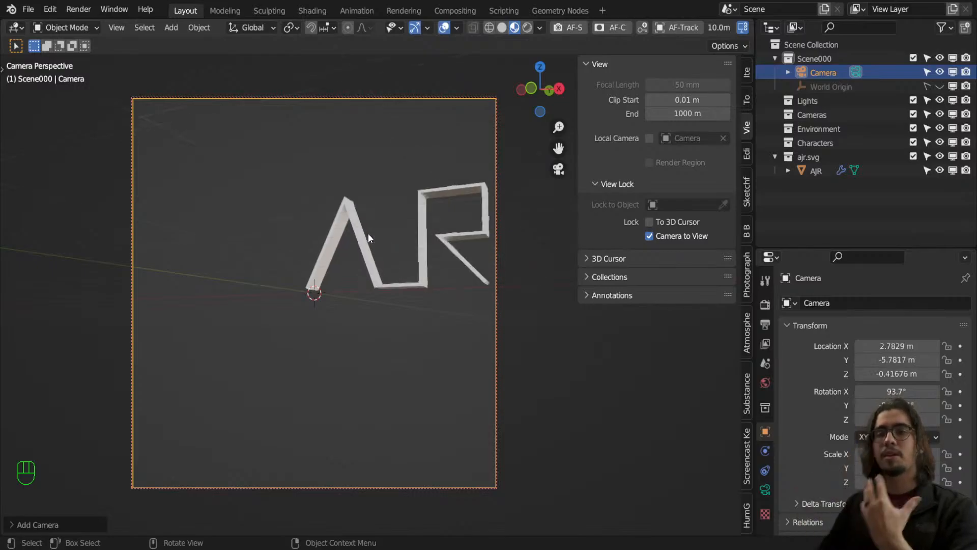
shift+middle_drag(377, 227, 391, 268)
scroll(327, 252, up, 1)
scroll(377, 272, up, 1)
Enable Render Region and Crop to Render Region in the output format settings.
click(765, 324)
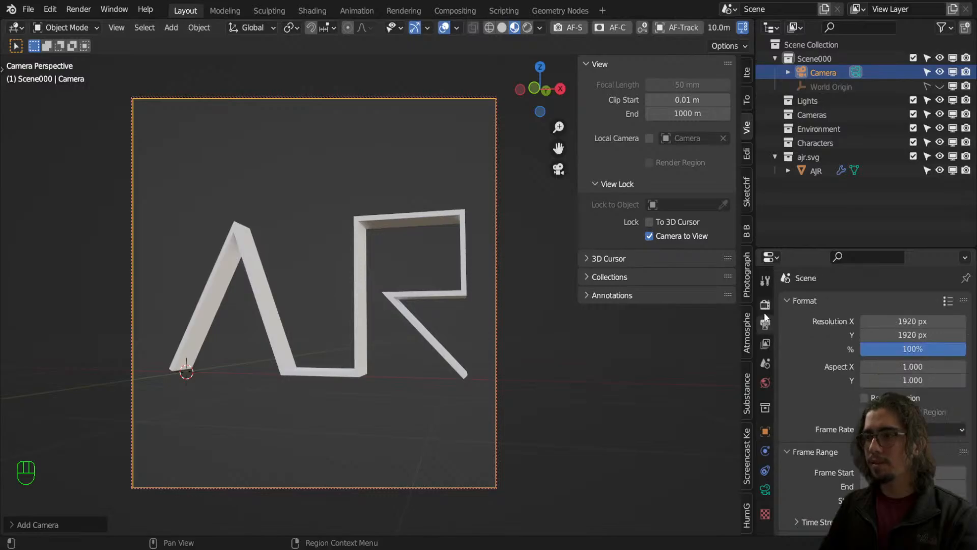
drag(865, 398, 865, 412)
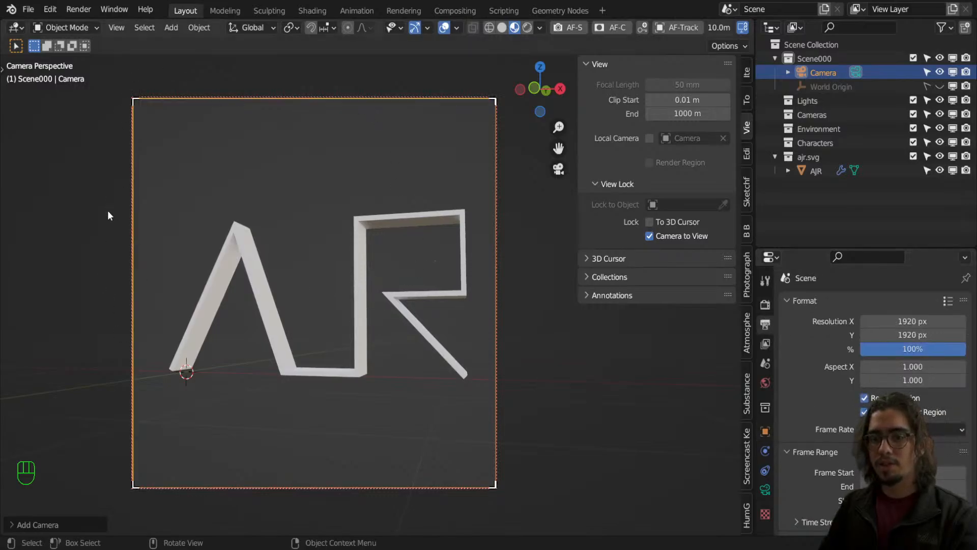
Draw freehand annotation strokes beside the camera frame and erase them.
key(d)
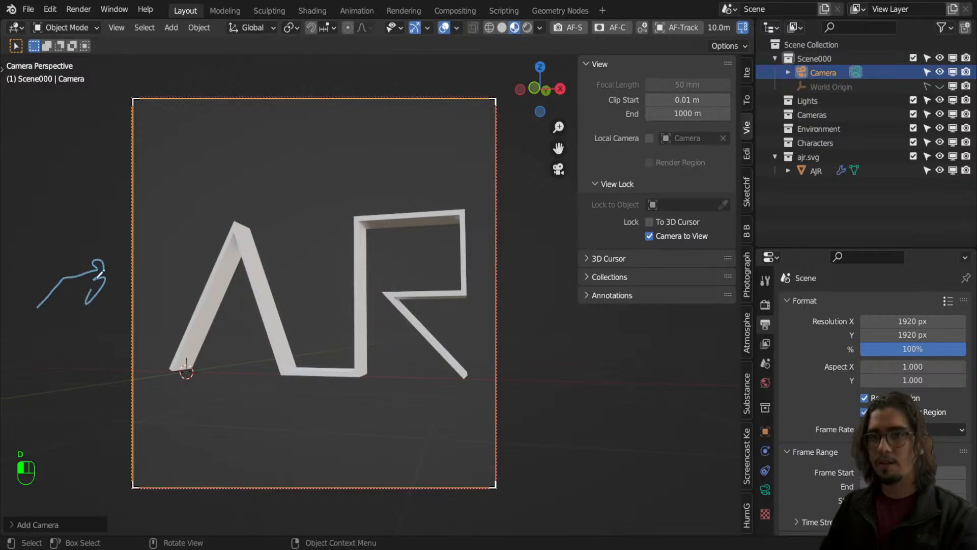
mouse_move(100, 273)
mouse_down()
mouse_move(98, 454)
mouse_move(175, 513)
mouse_move(189, 507)
mouse_up()
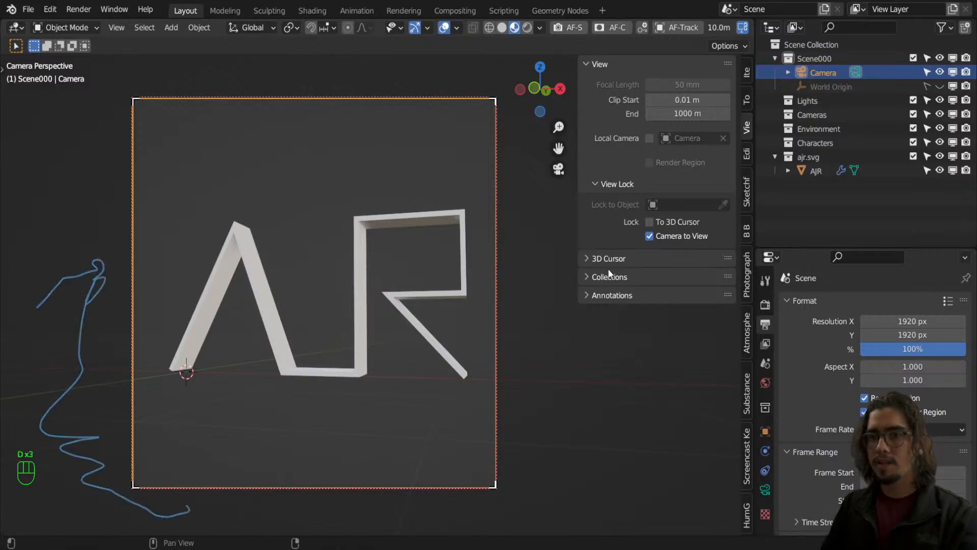
key(d)
drag(525, 211, 580, 426)
mouse_move(586, 432)
right_down()
mouse_move(503, 362)
mouse_move(563, 420)
mouse_move(534, 255)
right_up()
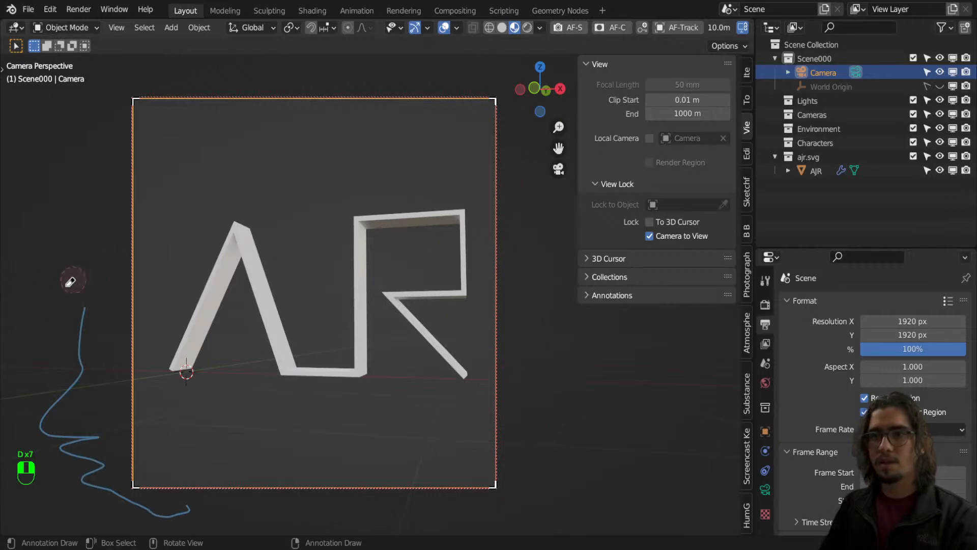
mouse_move(72, 279)
right_down()
mouse_move(48, 399)
mouse_move(83, 354)
mouse_move(86, 435)
mouse_move(54, 411)
mouse_move(89, 473)
mouse_move(194, 505)
mouse_move(178, 399)
right_up()
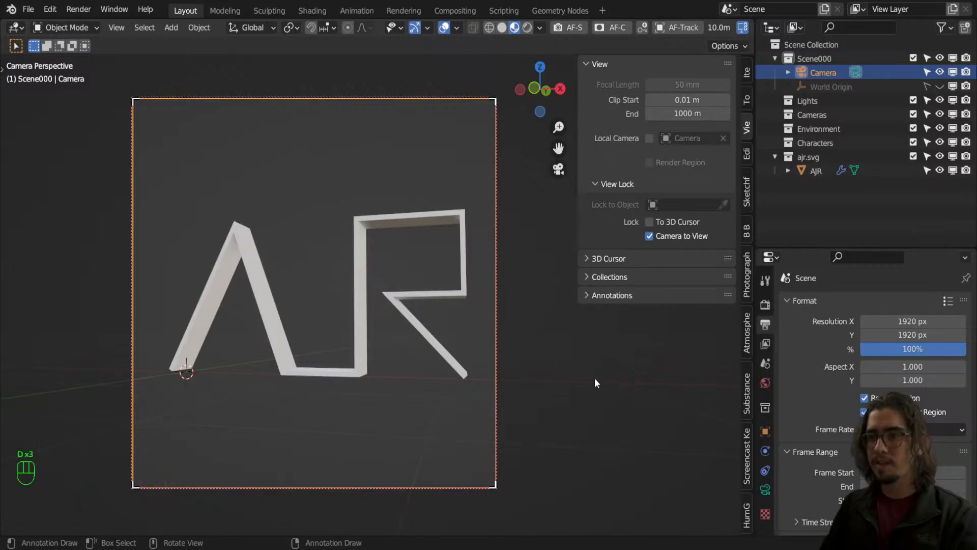
Set the output's vertical resolution to 1080 px and pull the locked camera back so the AJR letters sit centred with a margin.
click(908, 335)
text(1080)
key(Return)
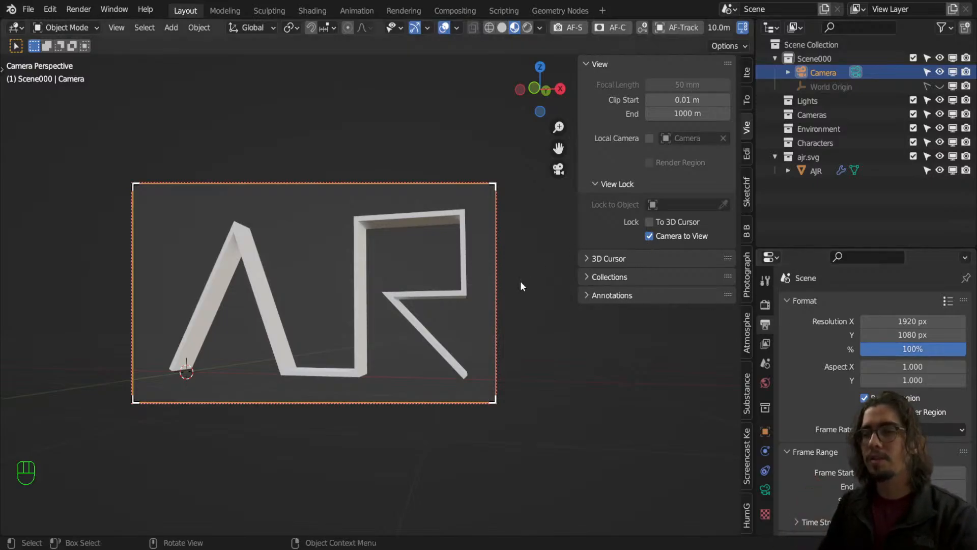
scroll(380, 303, down, 4)
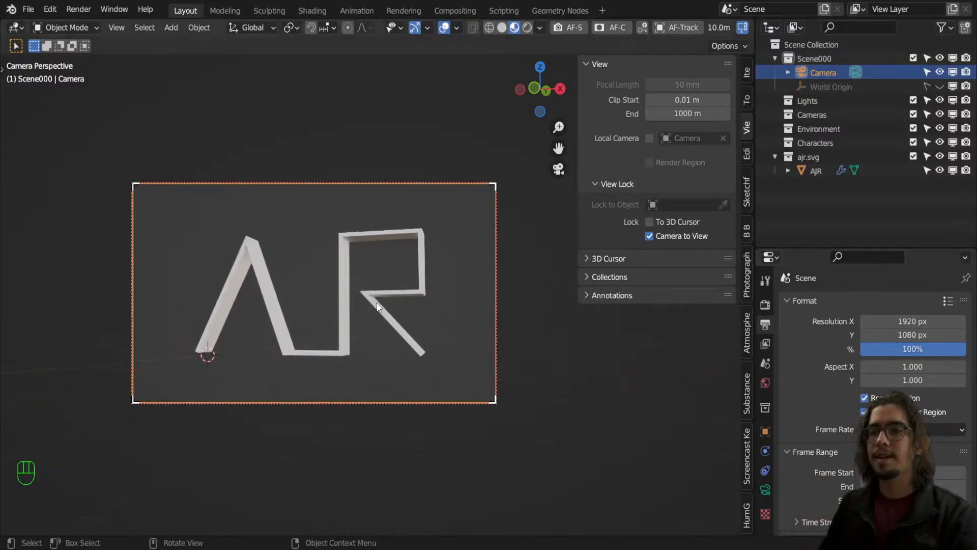
shift+middle_drag(377, 306, 389, 303)
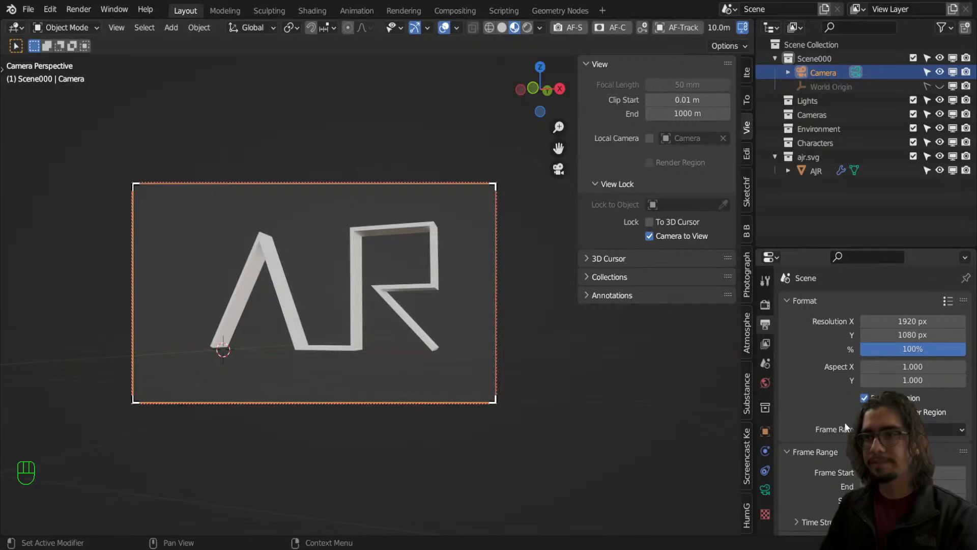
shift+middle_drag(418, 294, 415, 295)
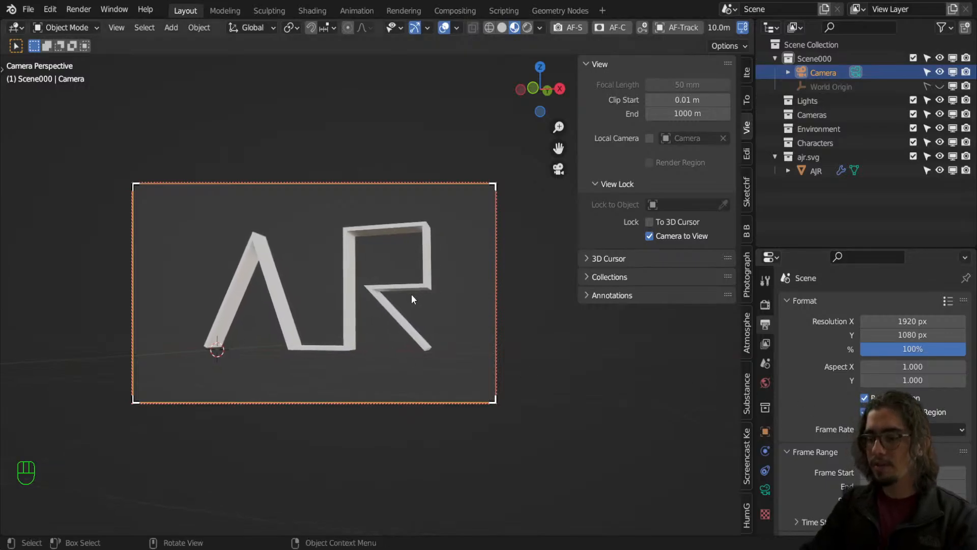
Render the camera view as a still image and add a general UV Editing workspace.
key(F12)
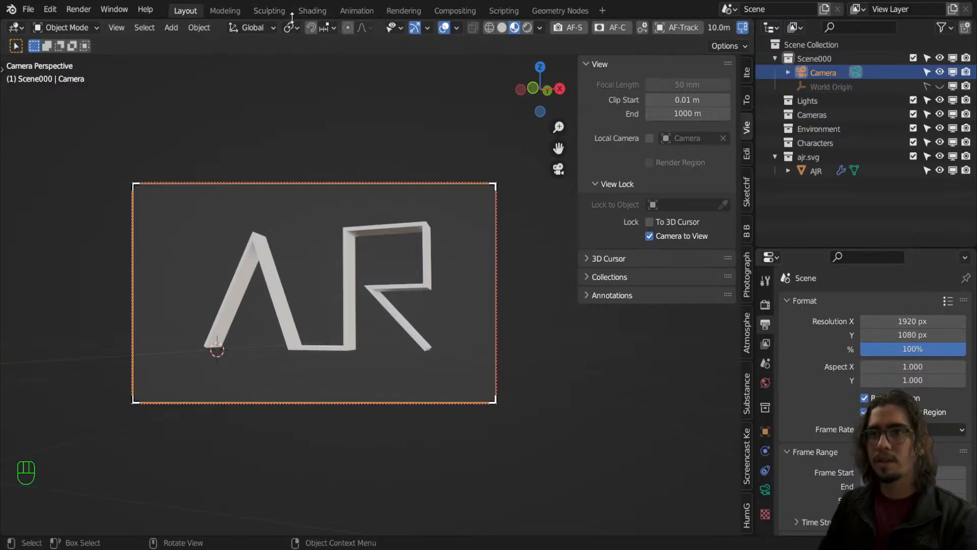
click(603, 11)
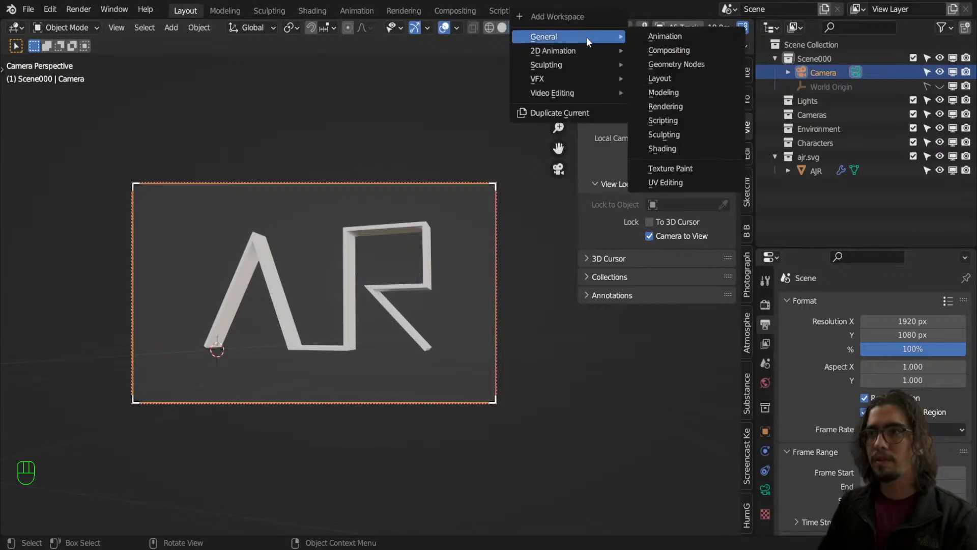
mouse_move(570, 85)
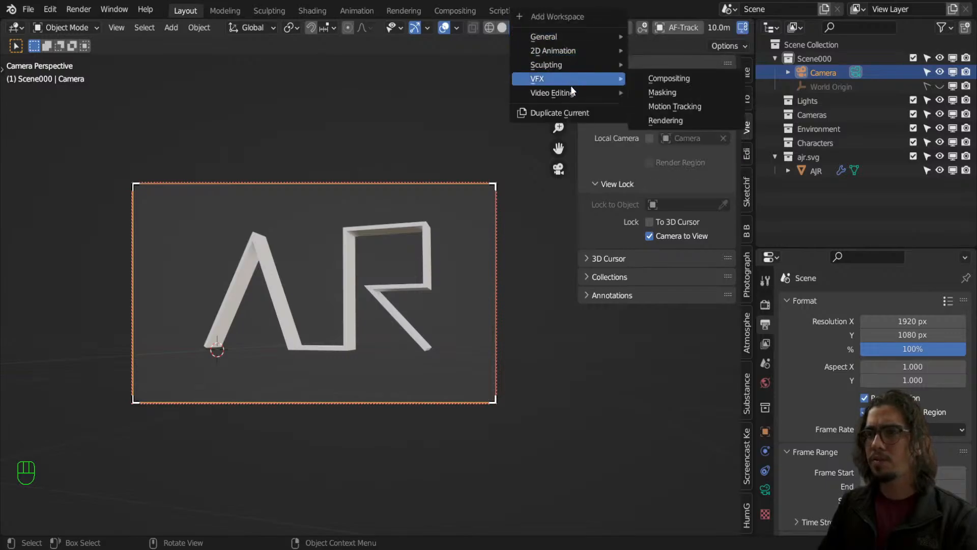
mouse_move(581, 41)
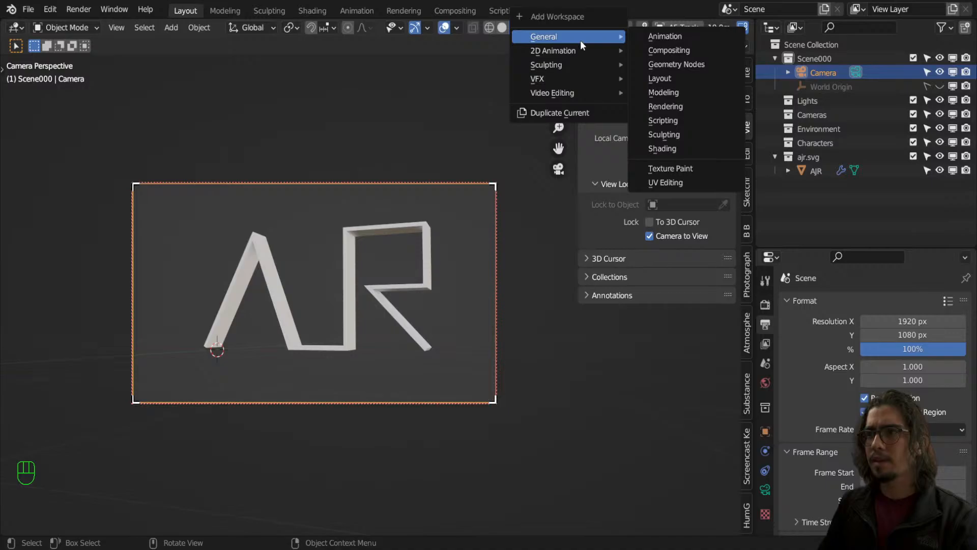
click(670, 183)
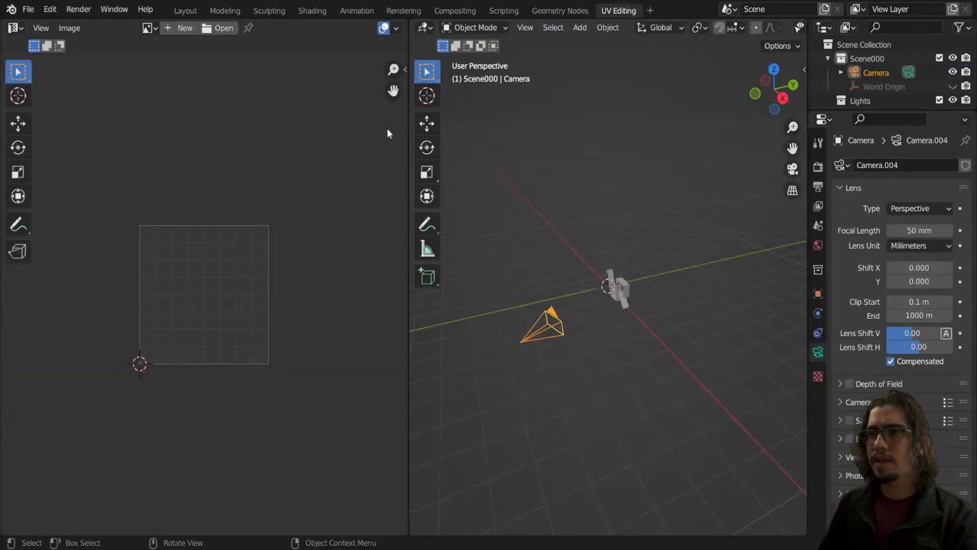
Display the full Render Result in the image editor and look through the camera in the adjacent 3D viewport.
click(147, 28)
click(170, 77)
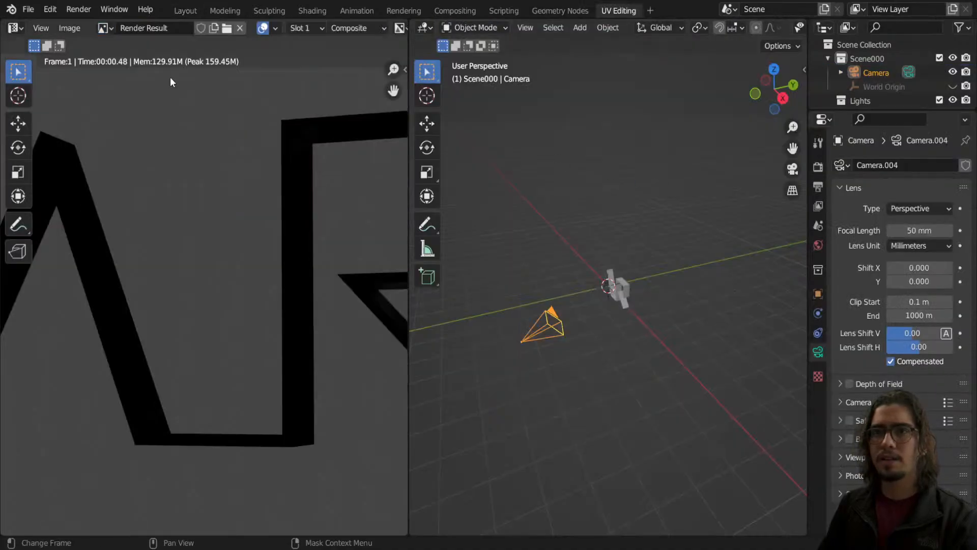
scroll(211, 194, down, 5)
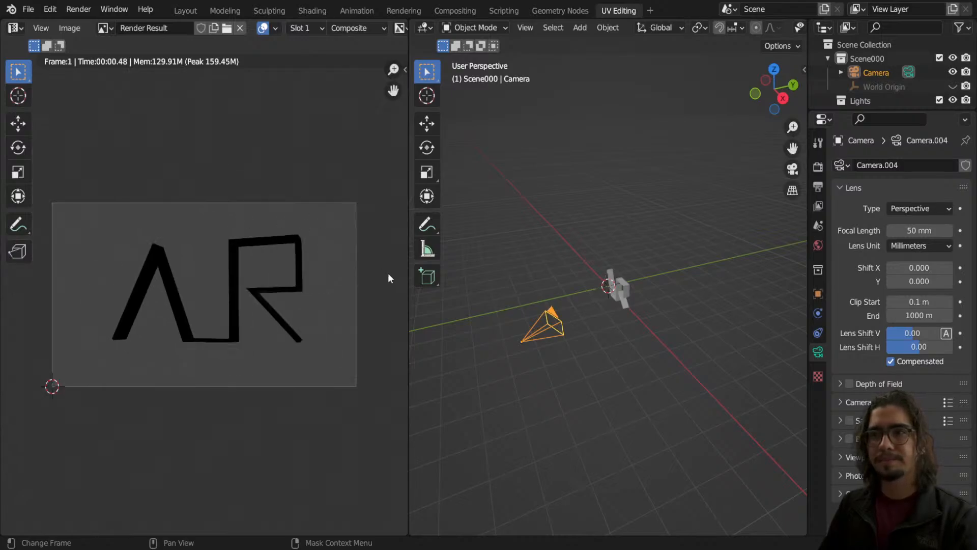
key(KP_0)
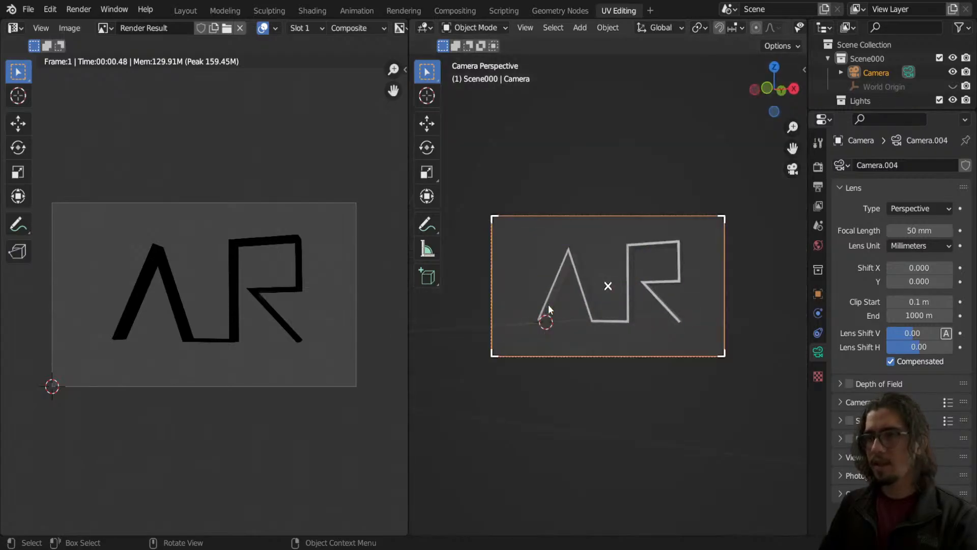
scroll(545, 302, up, 2)
scroll(566, 286, down, 1)
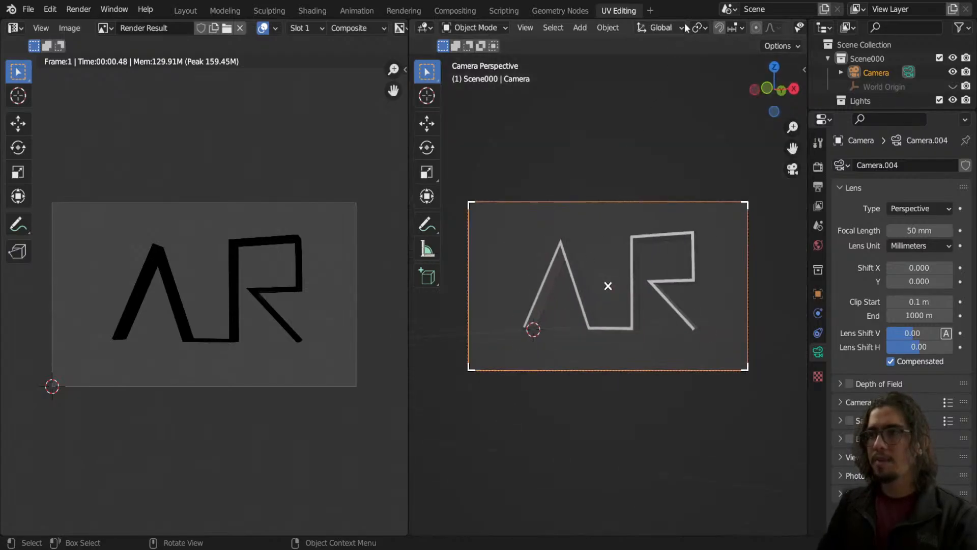
scroll(685, 23, down, 6)
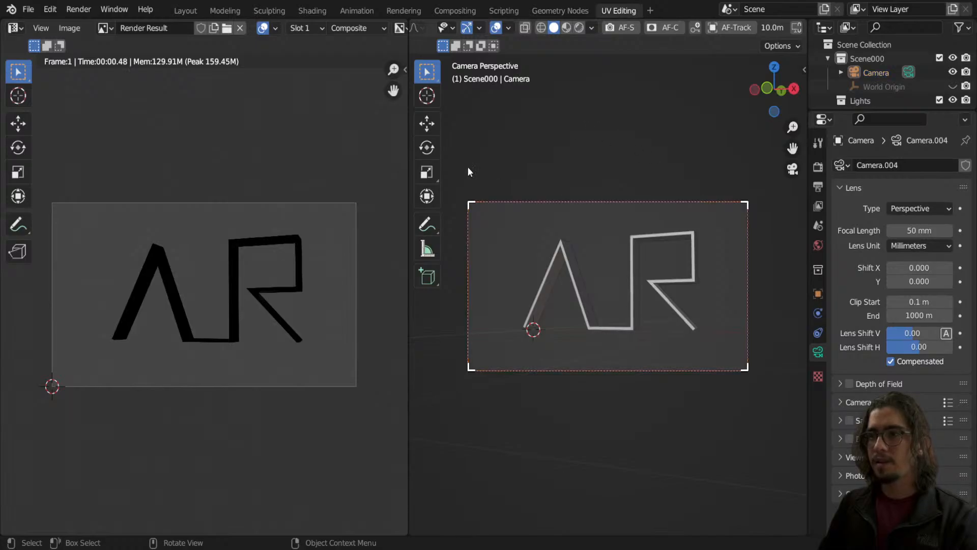
Add a point light at the world origin and render the scene again.
key(shift+a)
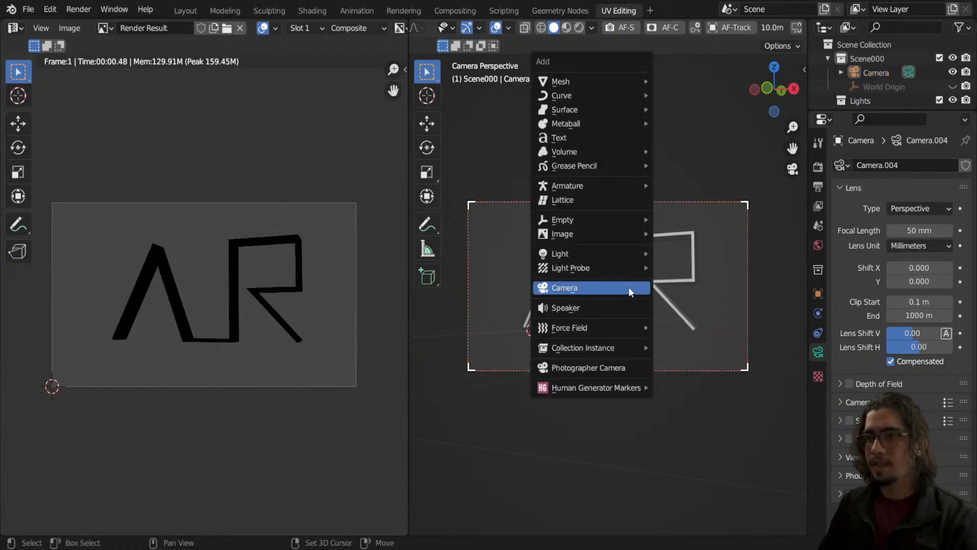
mouse_move(628, 269)
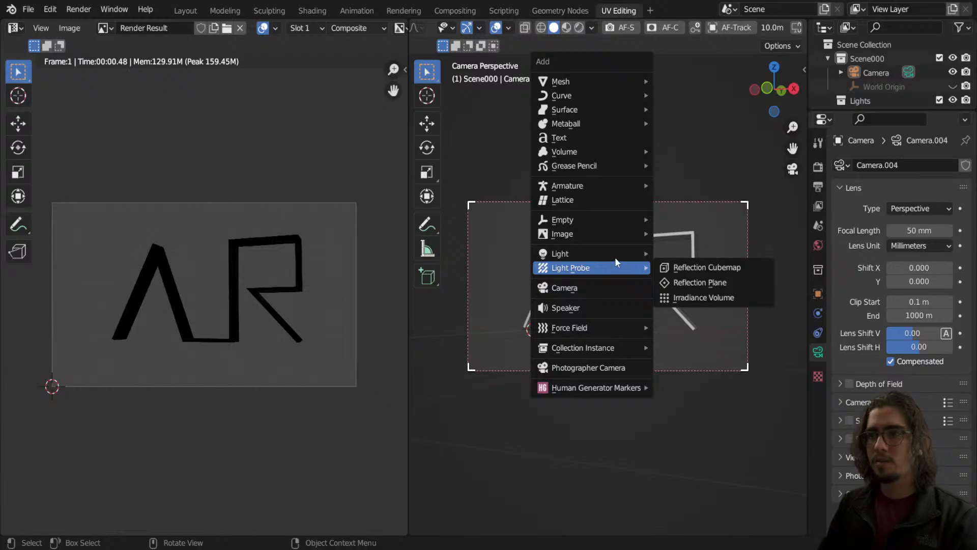
mouse_move(604, 256)
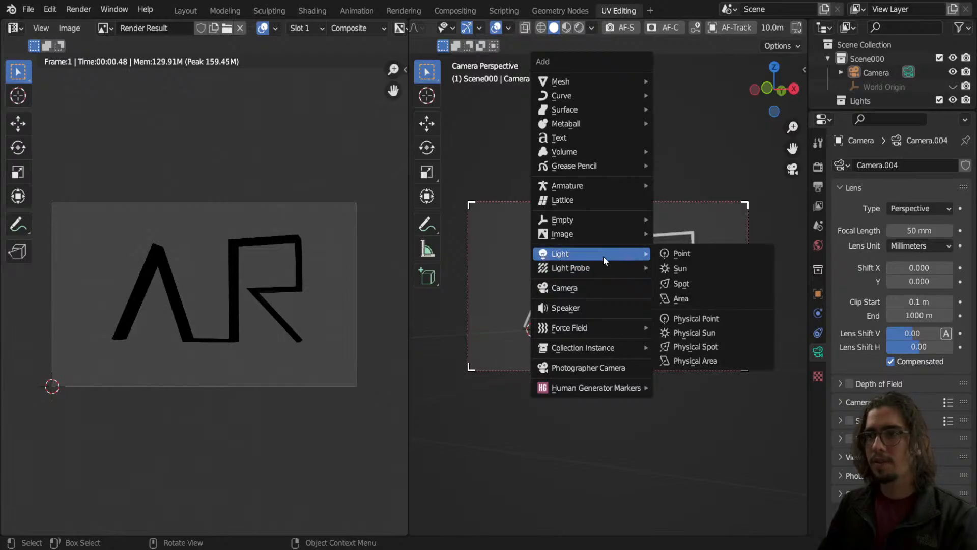
click(697, 253)
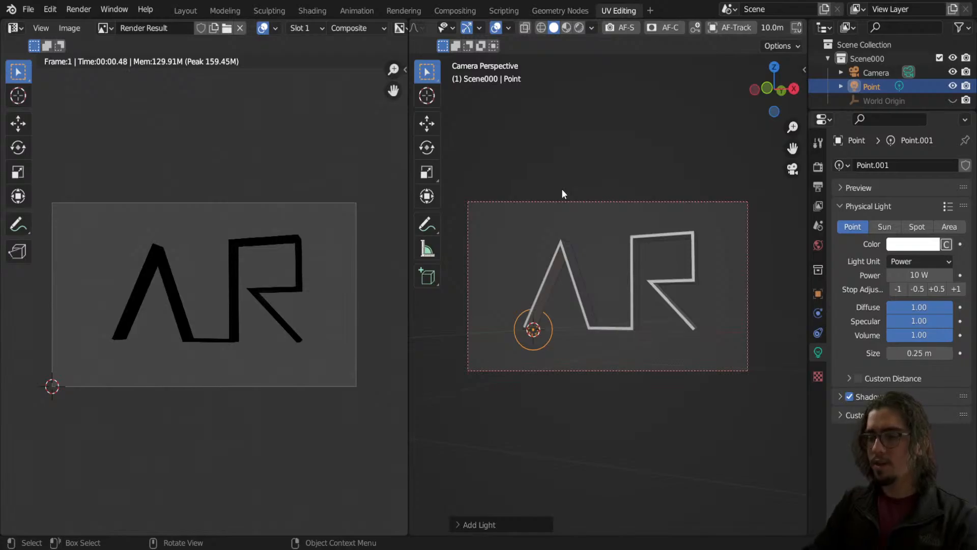
key(F12)
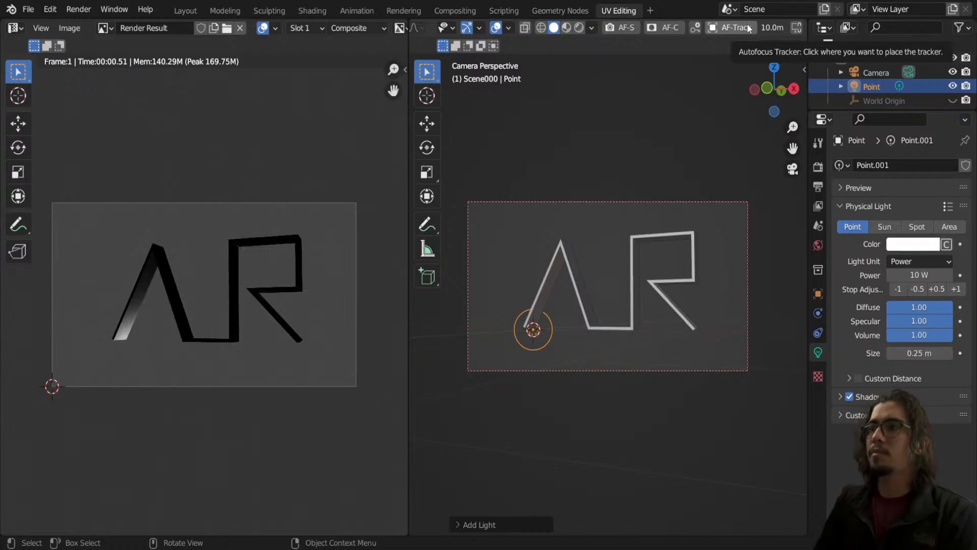
Keep Eevee as the render engine and set the UV Editing viewport to Rendered shading.
click(818, 167)
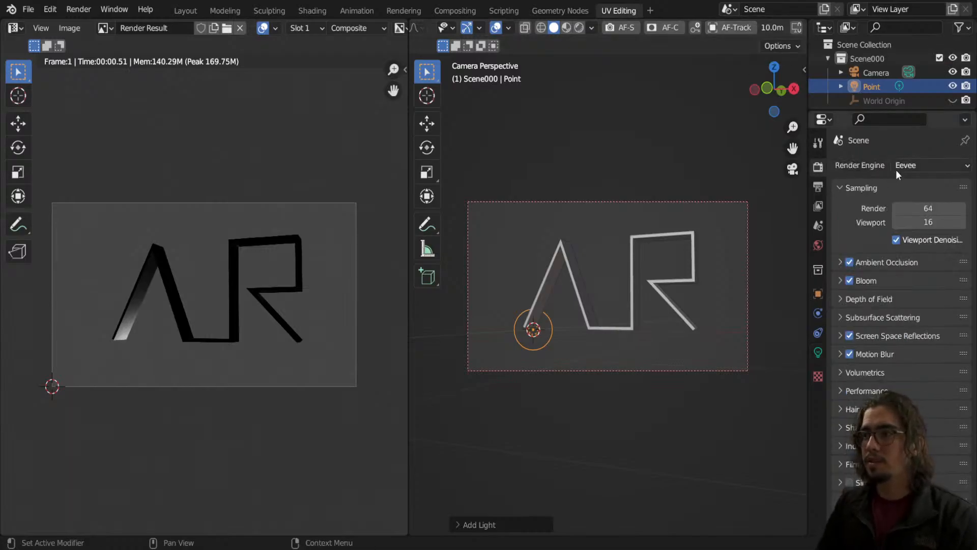
click(896, 170)
click(904, 167)
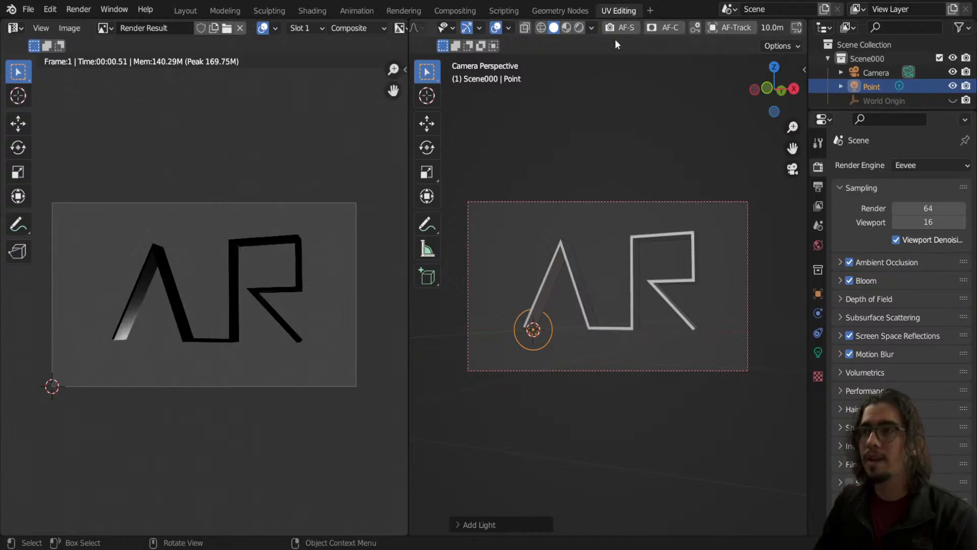
click(583, 29)
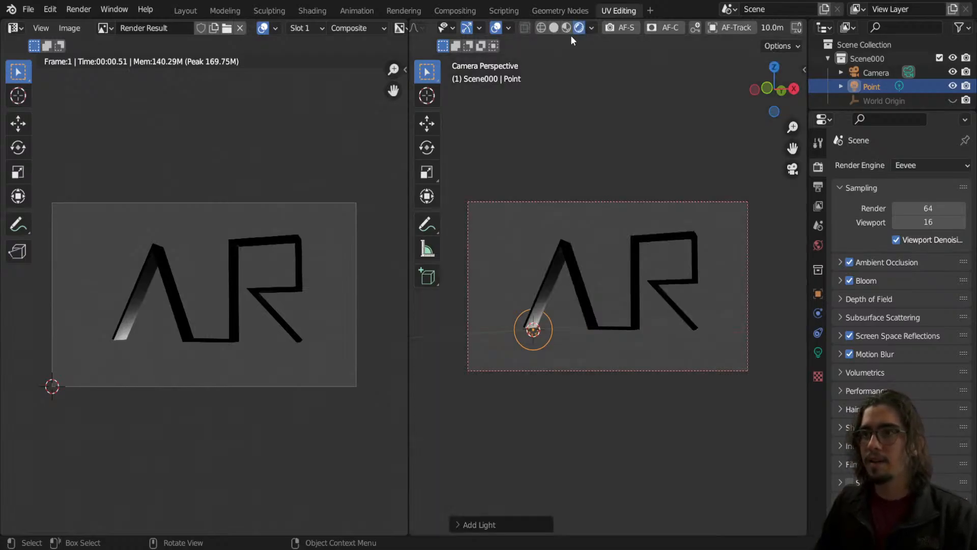
In the Layout workspace, use Rendered shading, turn off the Camera to View lock and hide the sidebar.
click(186, 11)
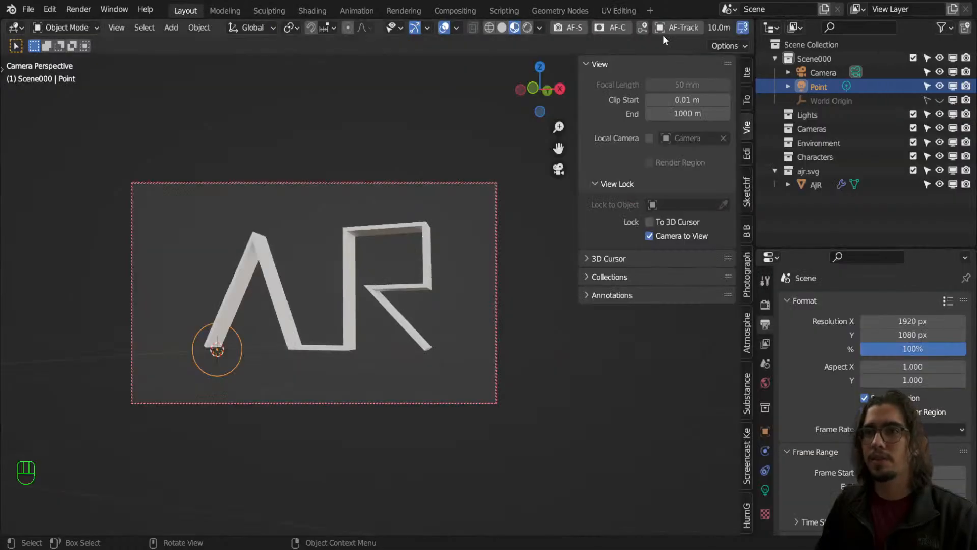
click(529, 29)
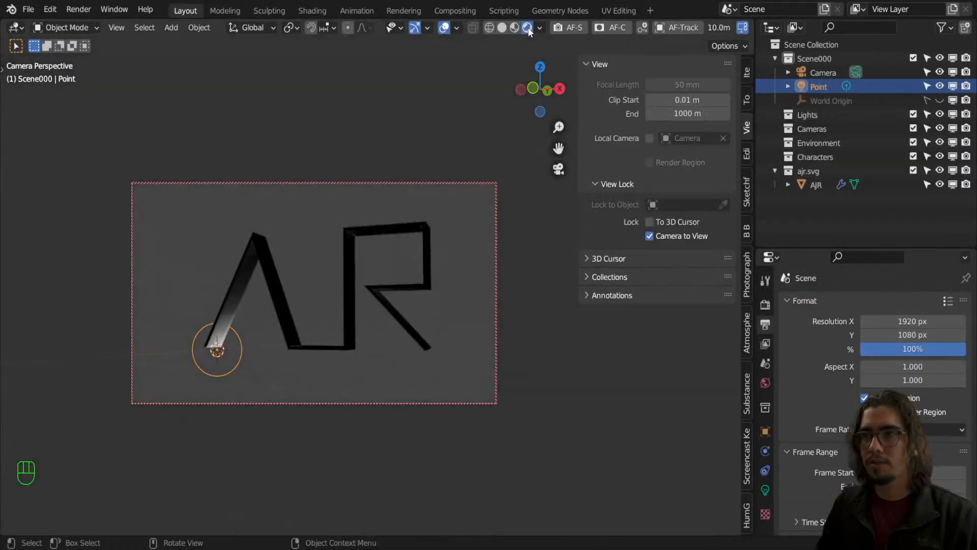
click(240, 359)
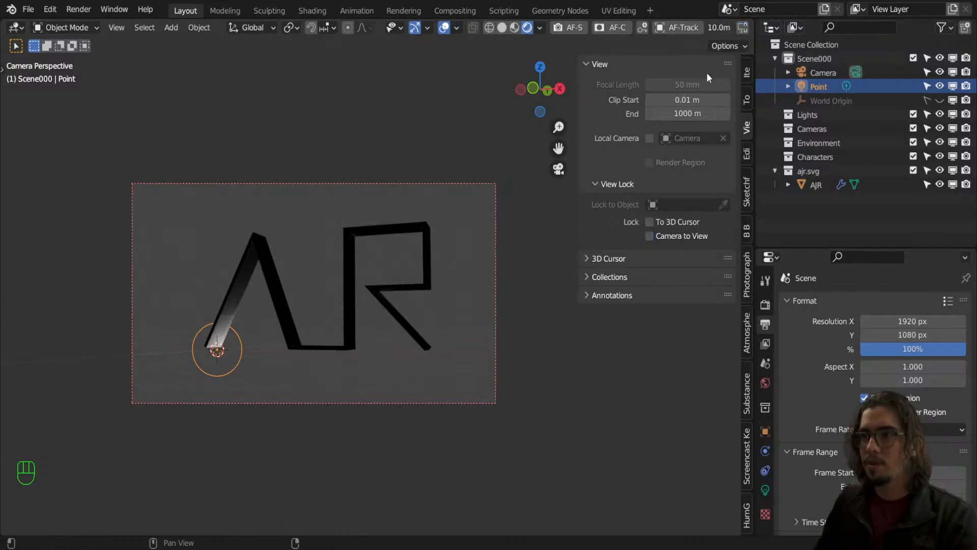
key(n)
Try the point light beside the R and inside its upper loop, and delete the light.
key(g)
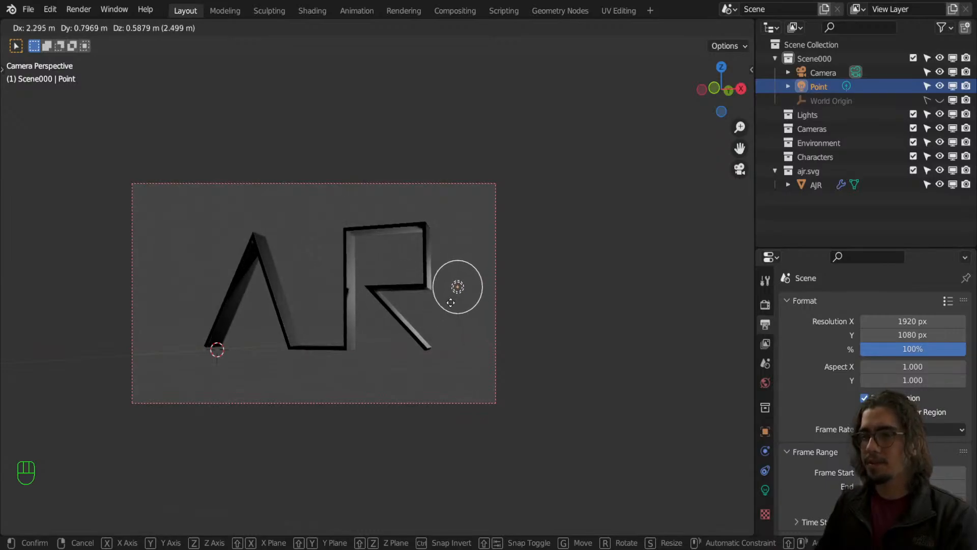
click(447, 301)
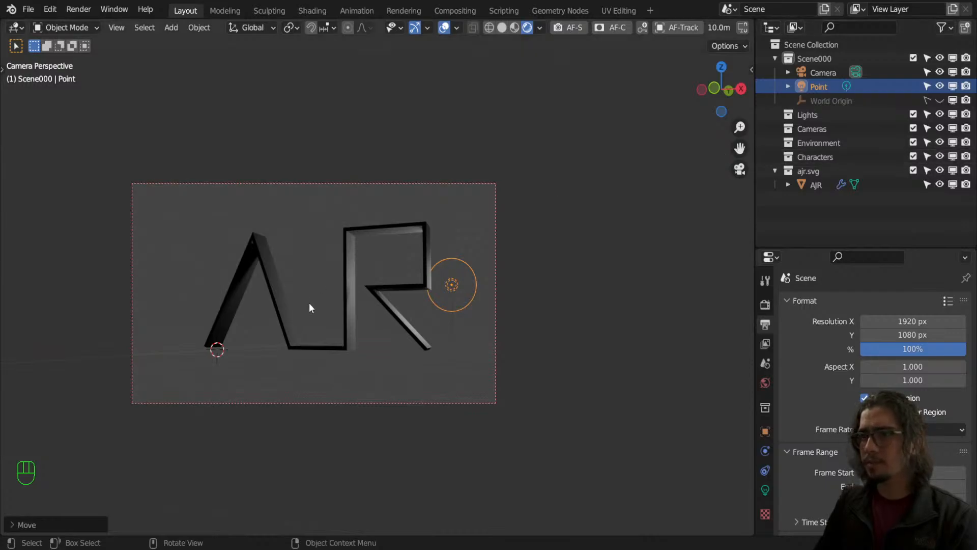
key(g)
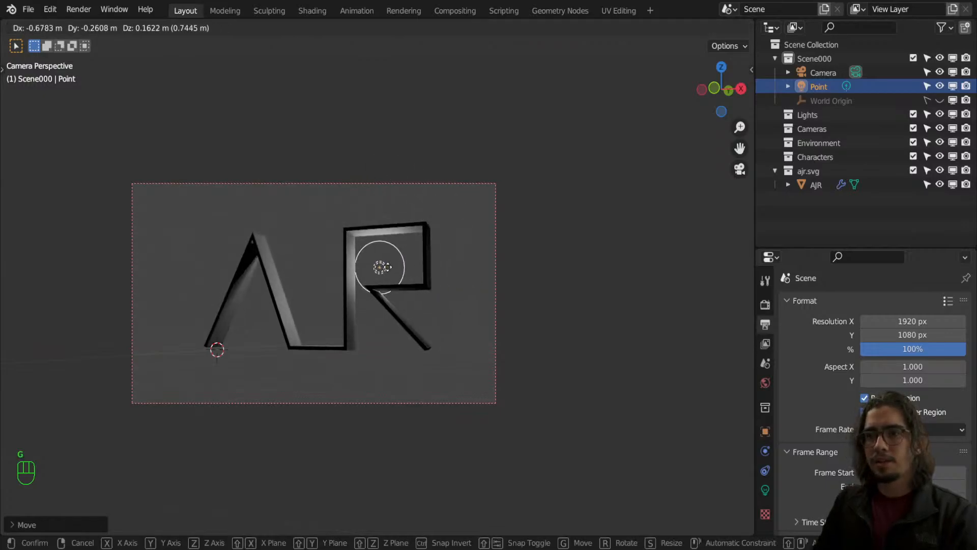
click(396, 259)
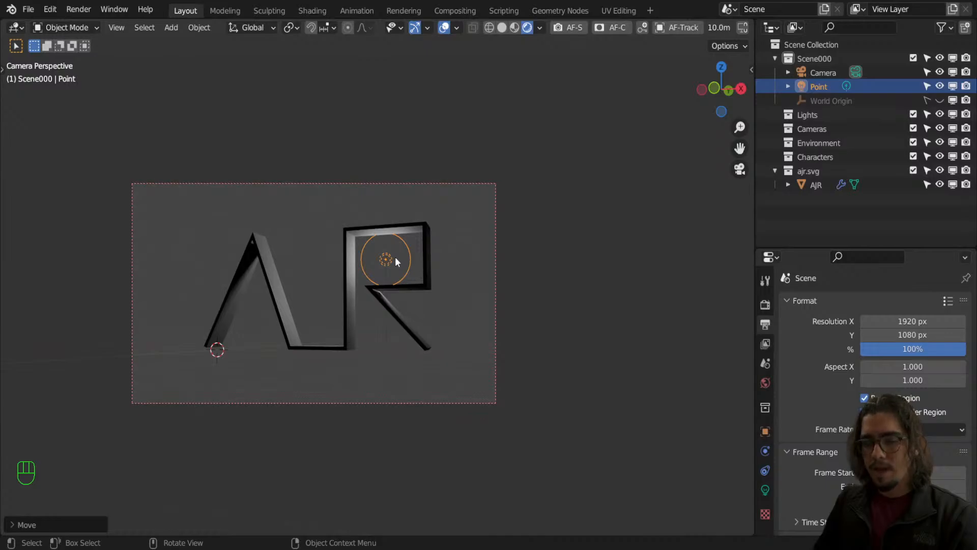
key(x)
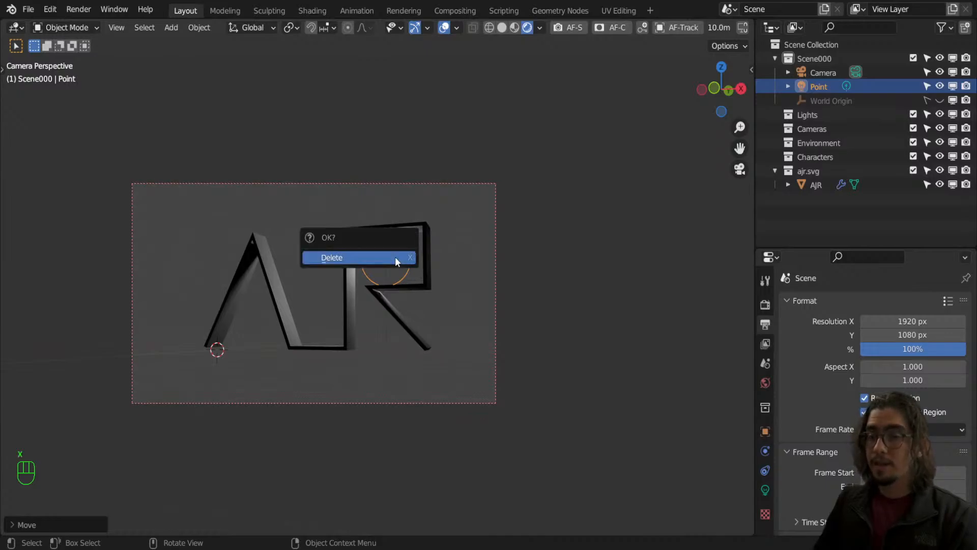
click(396, 259)
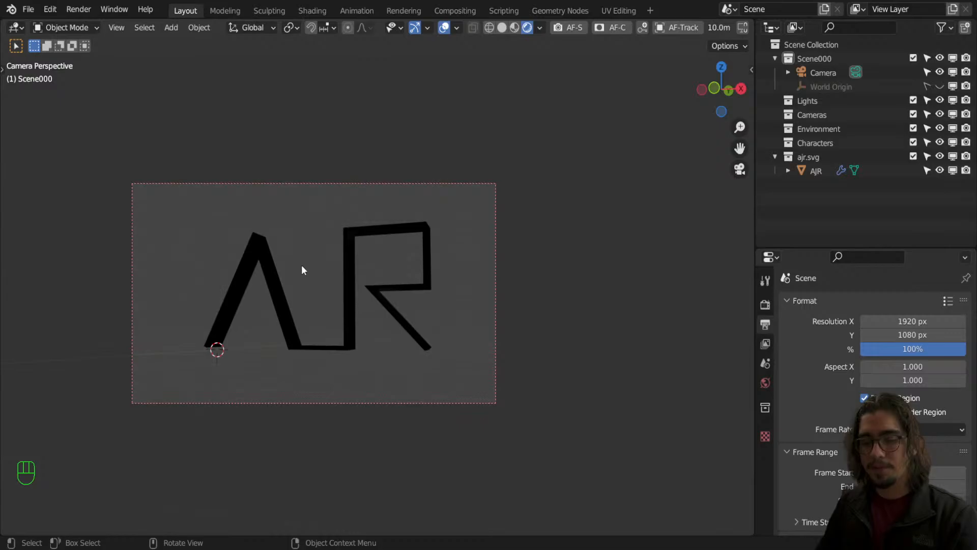
Add a sun light at the world origin and raise it along Z above the camera frame.
key(shift+a)
mouse_move(301, 267)
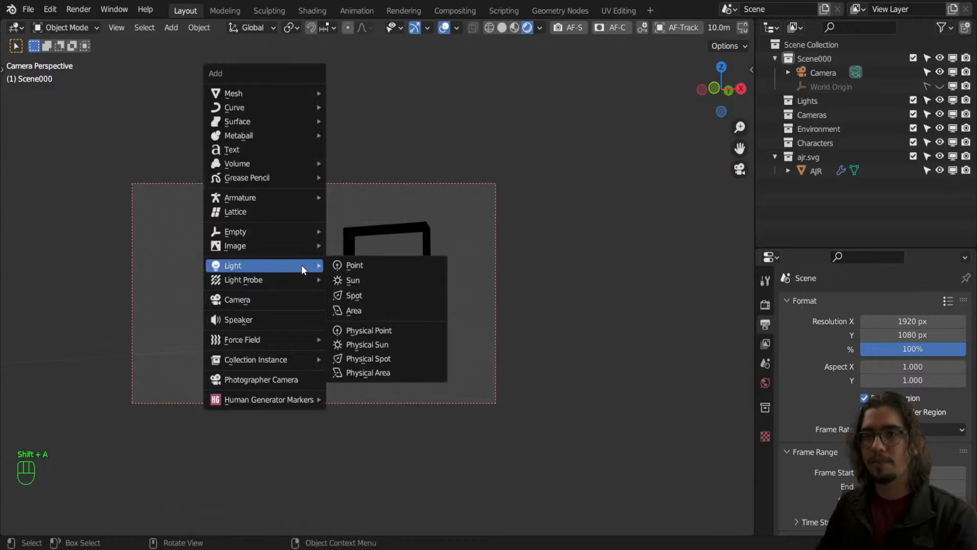
click(389, 280)
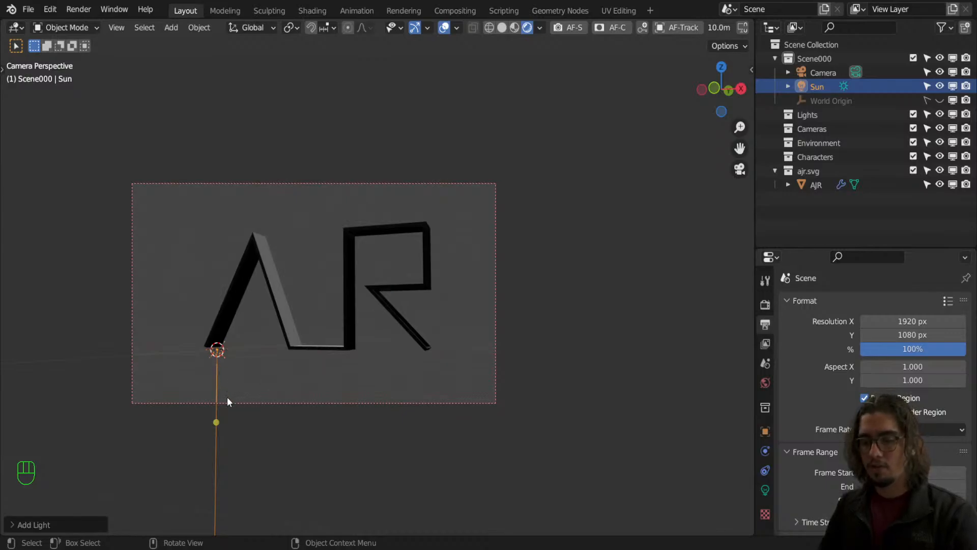
key(g)
key(z)
click(242, 125)
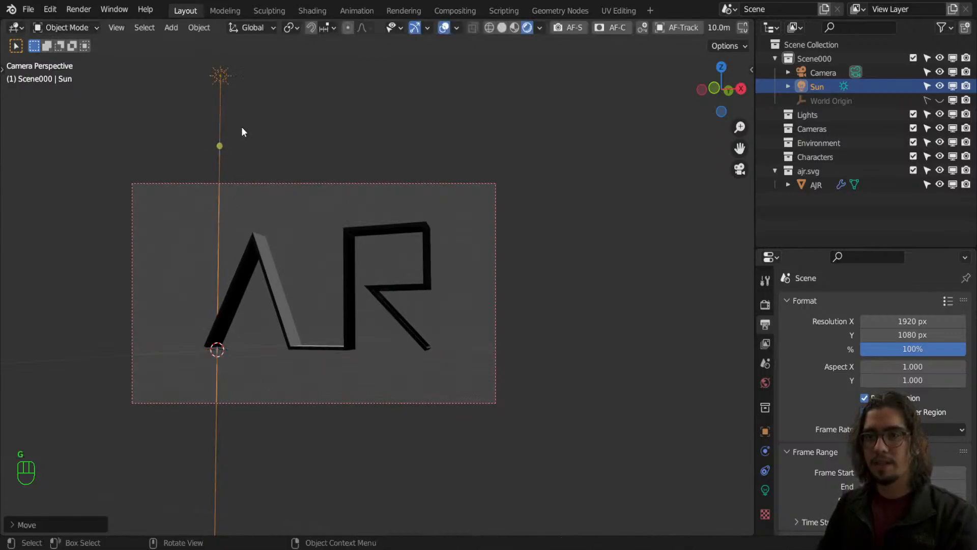
key(g)
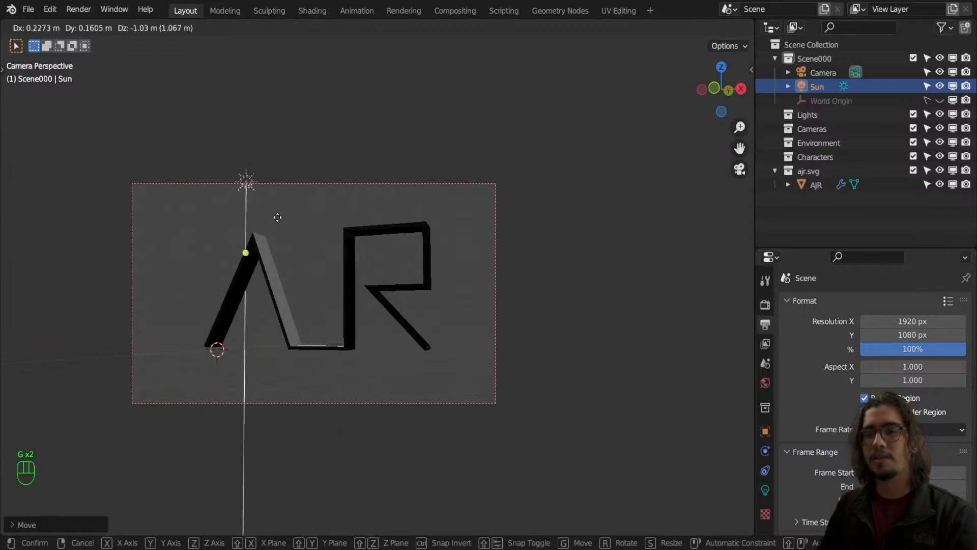
right_click(405, 163)
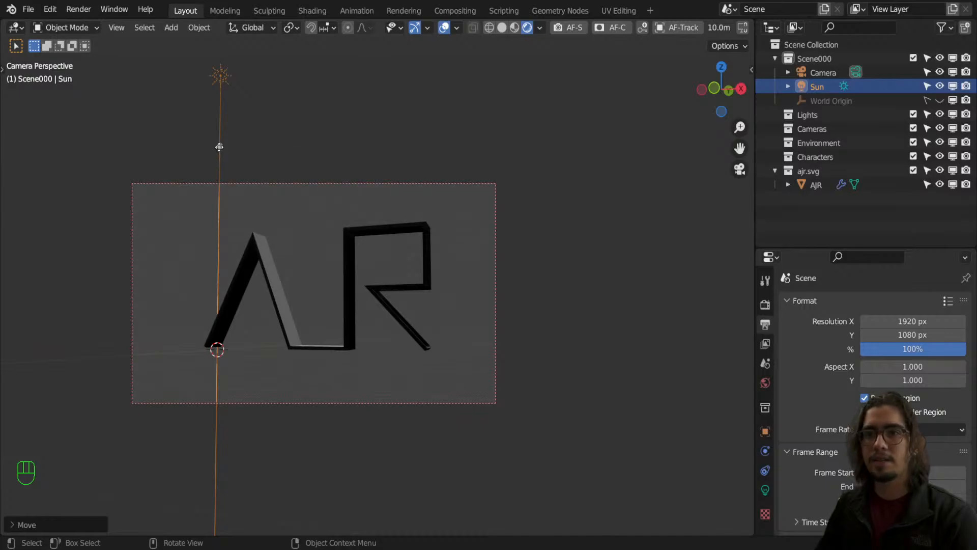
Mark the sun's direction handle with annotation strokes and erase them.
key(d)
mouse_move(271, 143)
mouse_down()
mouse_move(235, 142)
mouse_move(247, 151)
mouse_up()
key(d)
right_drag(292, 133, 249, 141)
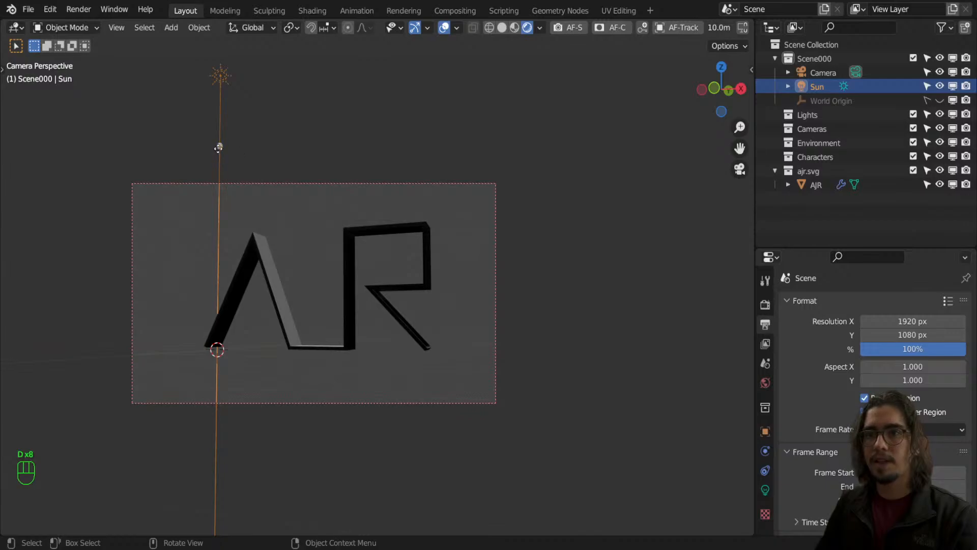
Tilt the sun with its direction handle and re-aim it diagonally so it shines on the letters.
mouse_move(219, 148)
mouse_down()
mouse_move(292, 146)
mouse_move(313, 126)
mouse_move(173, 130)
mouse_move(288, 136)
mouse_move(227, 157)
mouse_move(306, 219)
mouse_move(240, 192)
mouse_move(213, 146)
mouse_up()
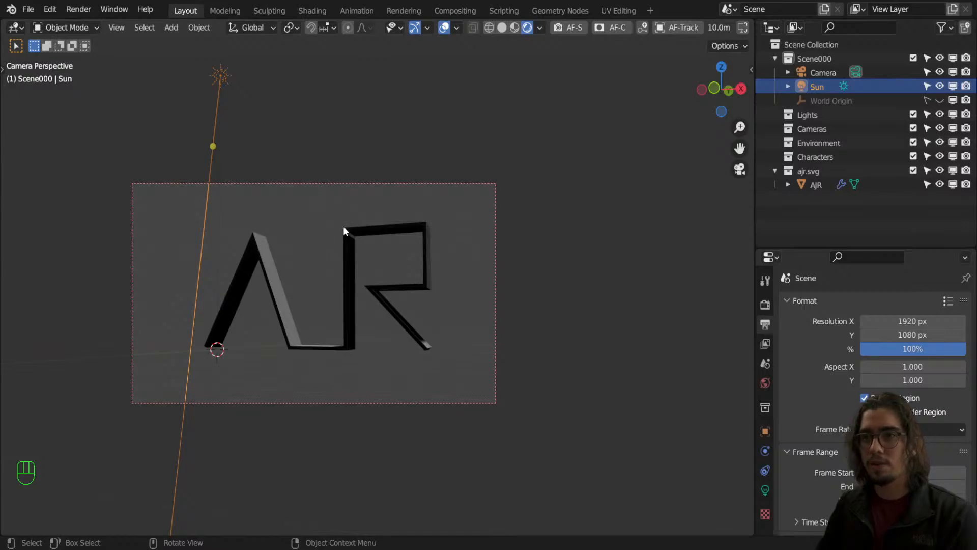
key(shift+t)
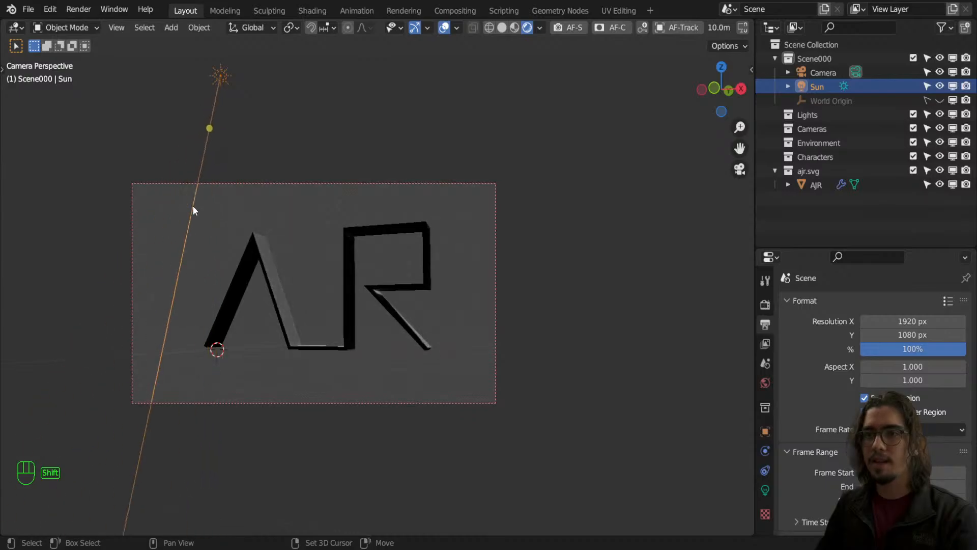
key(shift+t)
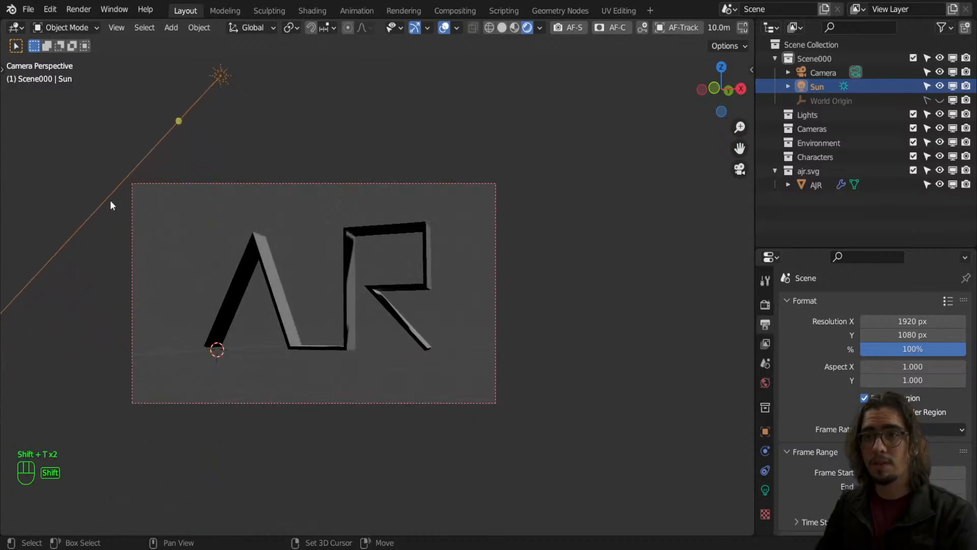
Move the sun along X and Z towards the upper right of the camera frame.
key(g)
key(x)
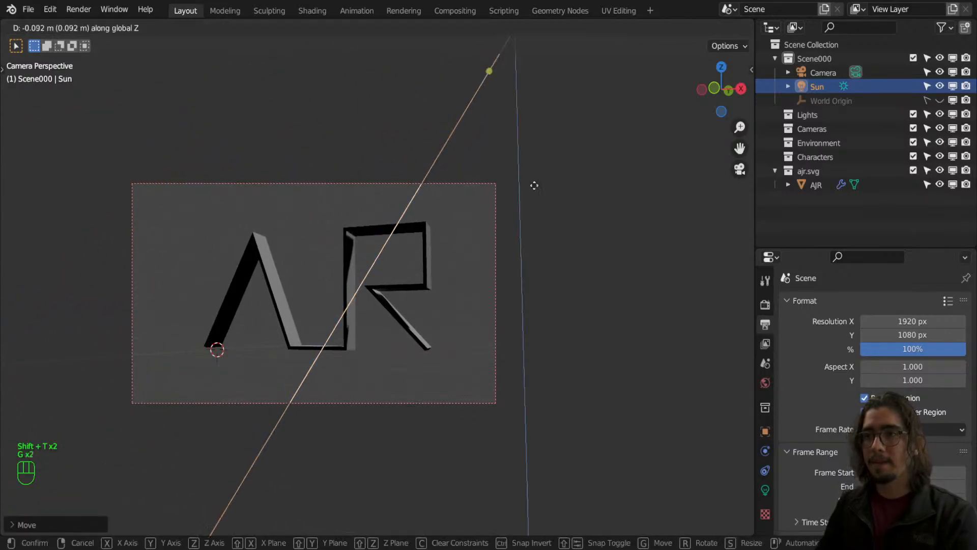
click(530, 206)
Reposition the sun above the letters with axis-constrained moves from the side, and return to the camera view.
middle_drag(624, 140, 483, 172)
scroll(482, 172, down, 4)
key(g)
middle_click(319, 268)
click(347, 265)
key(g)
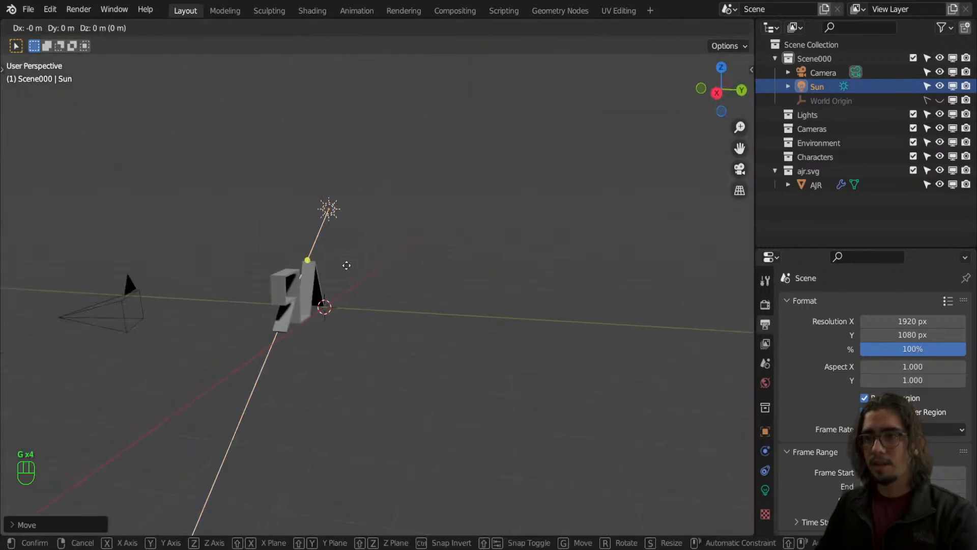
middle_click(382, 275)
click(464, 293)
middle_drag(389, 273, 426, 268)
key(KP_0)
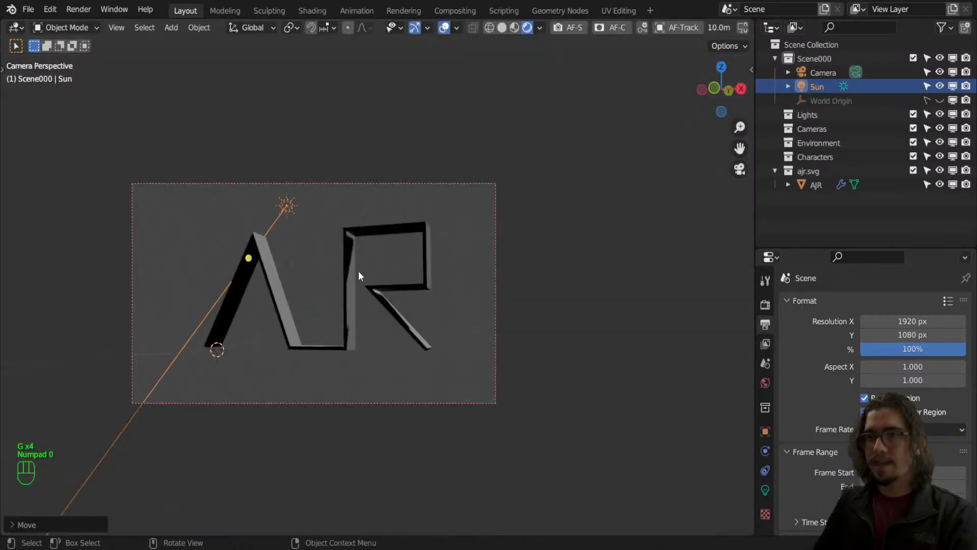
Move the sun to the upper right corner of the camera frame and re-aim it to light the letters' front faces.
key(g)
click(555, 277)
key(shift+t)
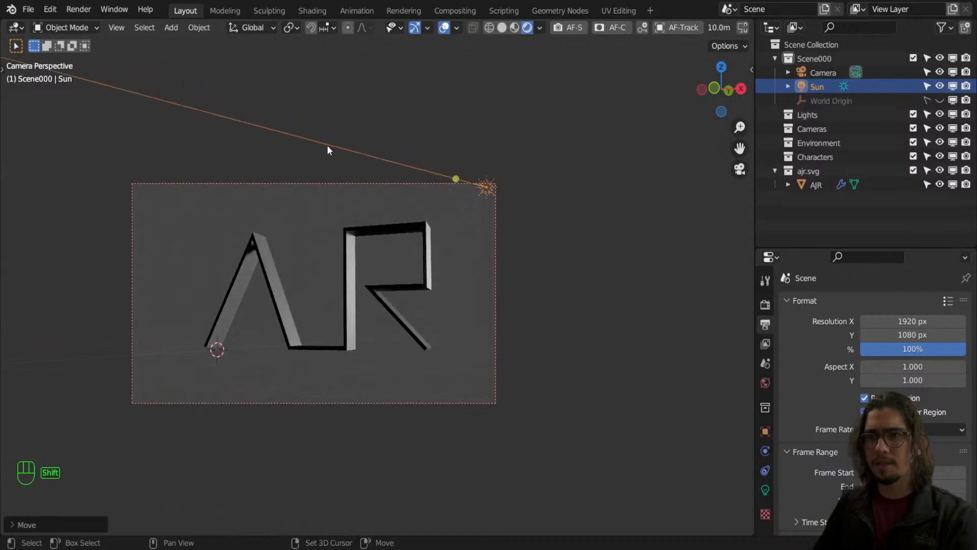
key(shift+t)
key(shift+t)
Render the sunlit scene in the UV Editing workspace and return to the Layout workspace.
scroll(419, 282, up, 1)
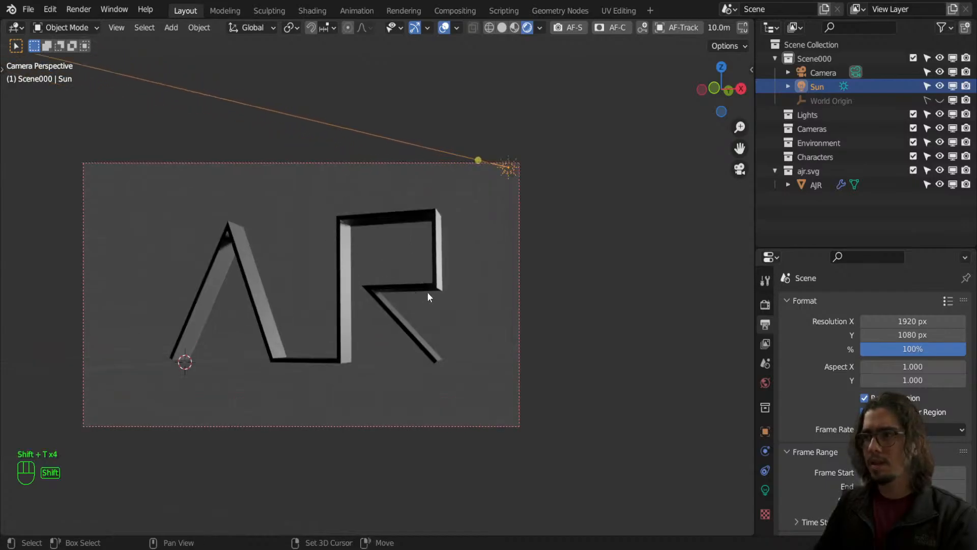
shift+middle_drag(427, 292, 530, 282)
scroll(530, 282, up, 1)
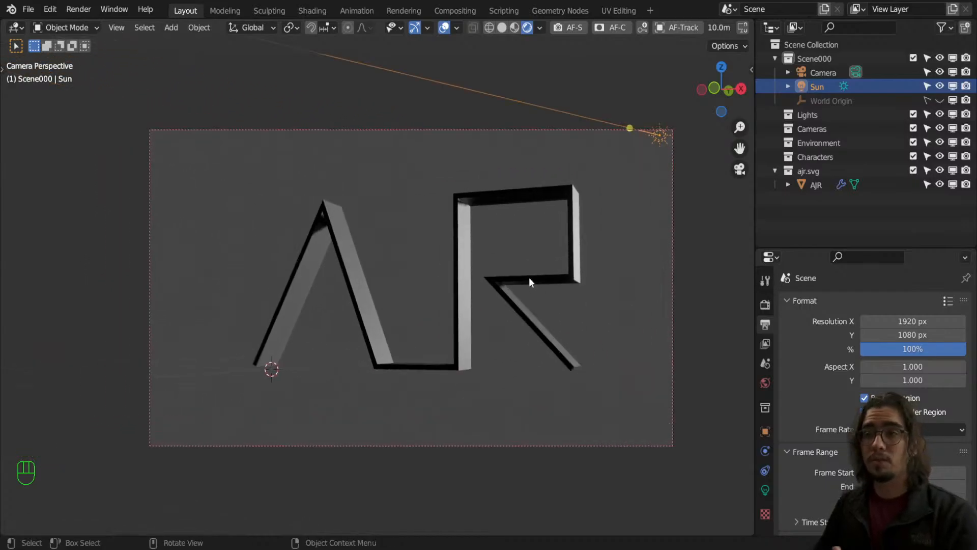
click(620, 10)
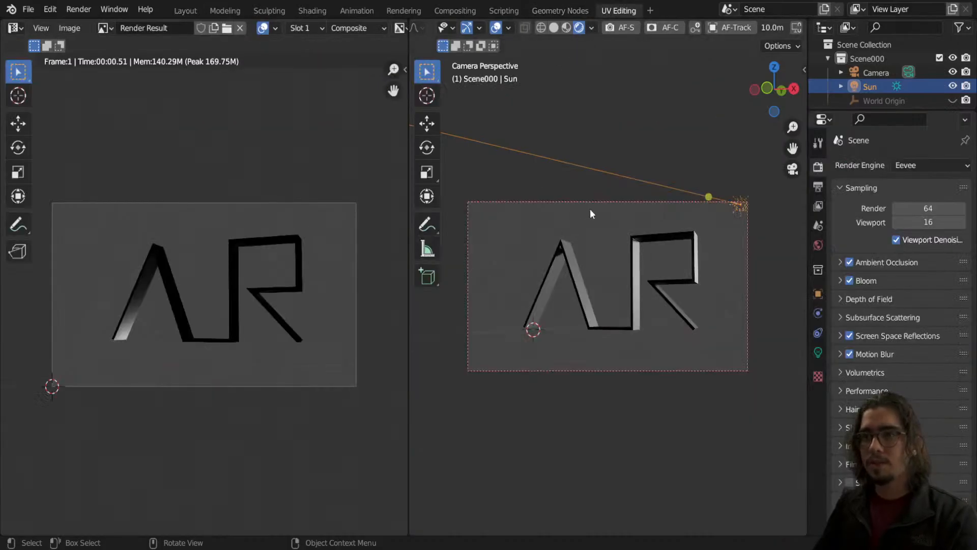
key(F12)
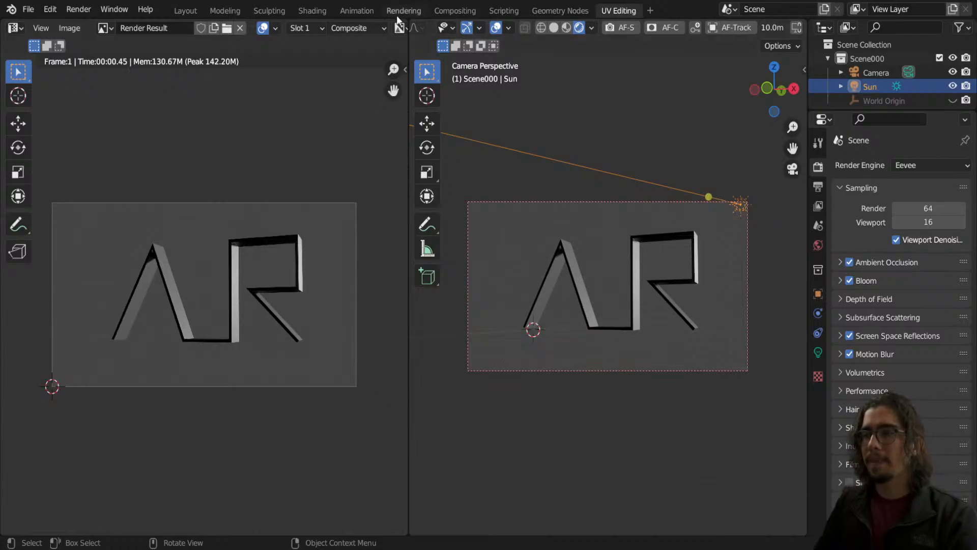
click(185, 11)
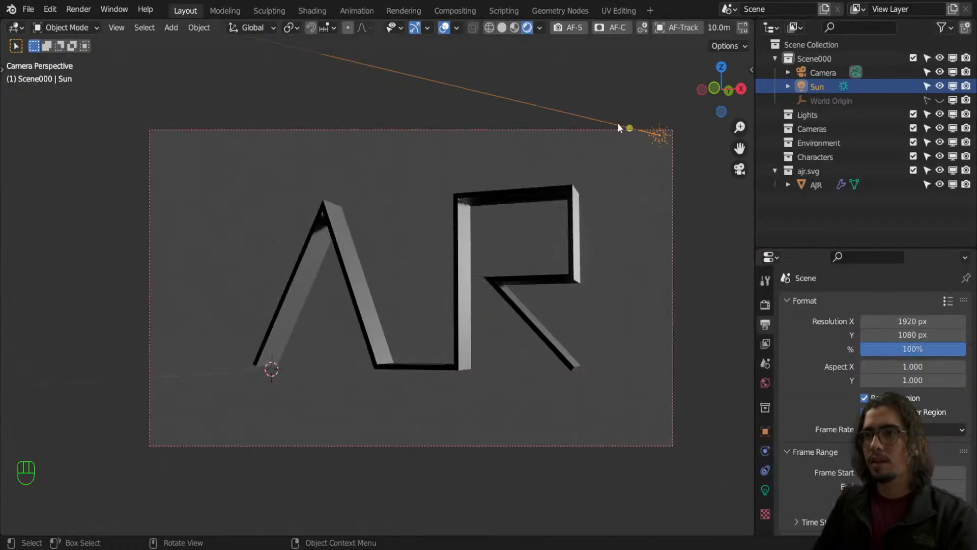
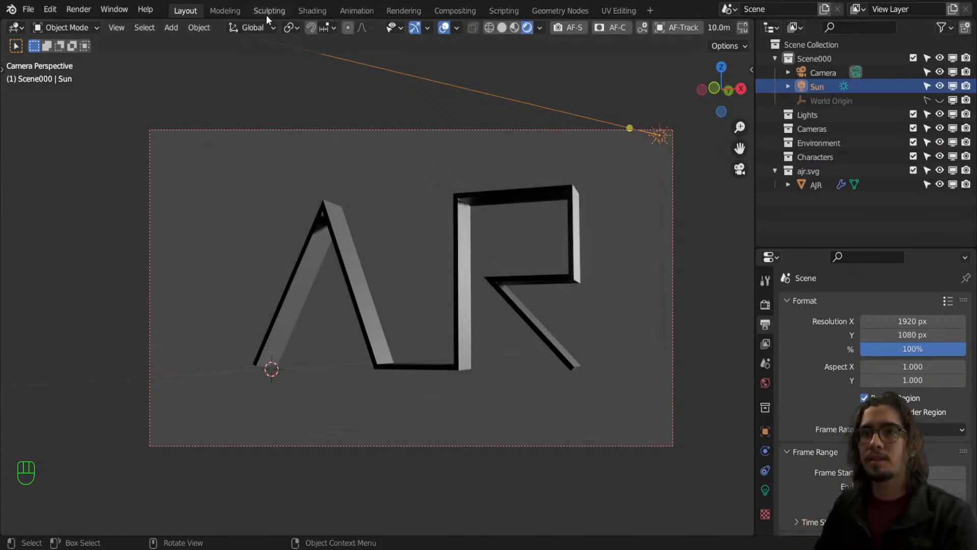
Open the Shading workspace and unlink the _World data block from the scene.
click(303, 10)
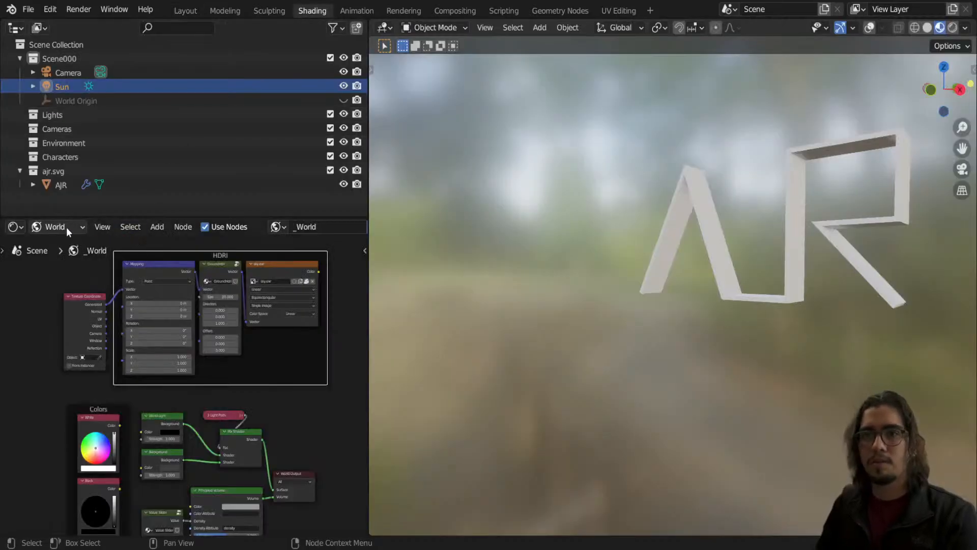
scroll(326, 225, down, 4)
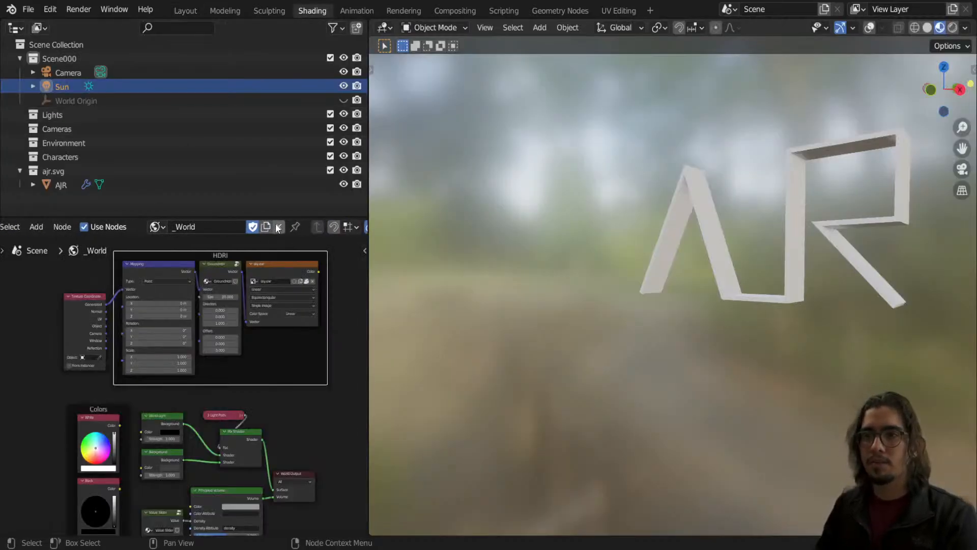
click(280, 227)
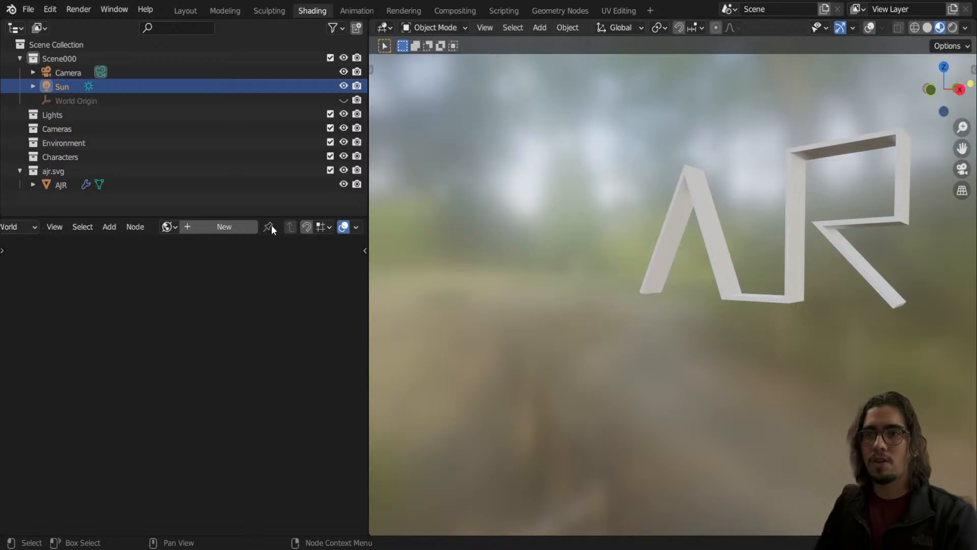
Create a new world, frame its nodes in the shader editor and unlink that world.
click(192, 227)
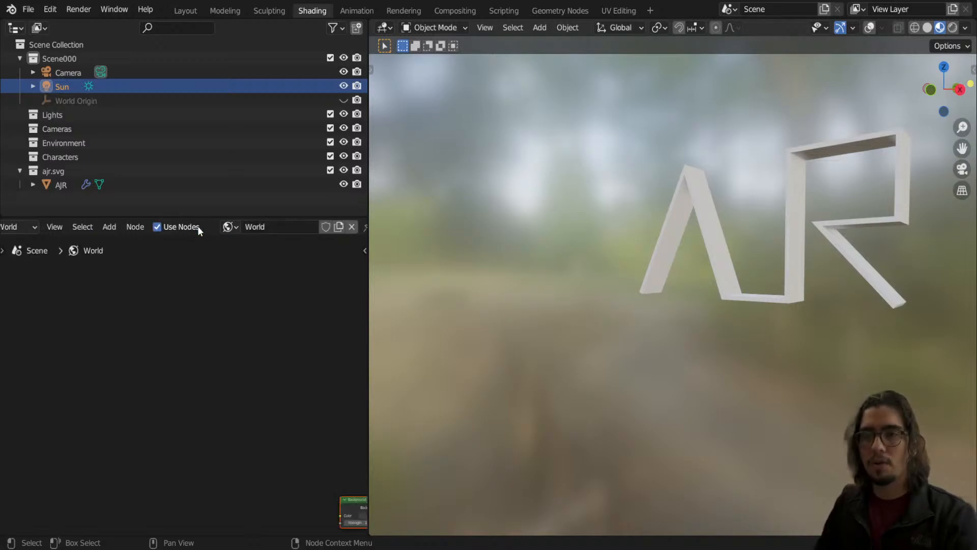
key(Home)
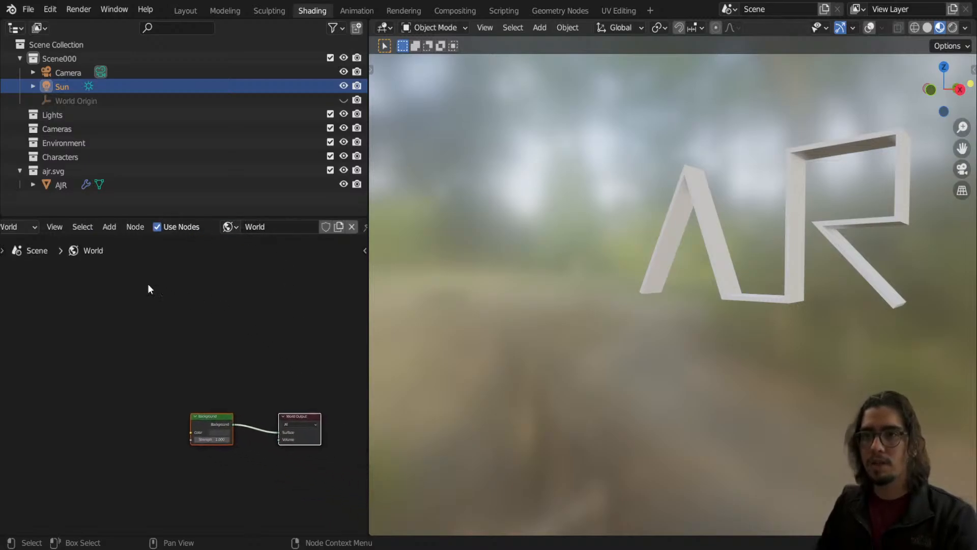
click(352, 227)
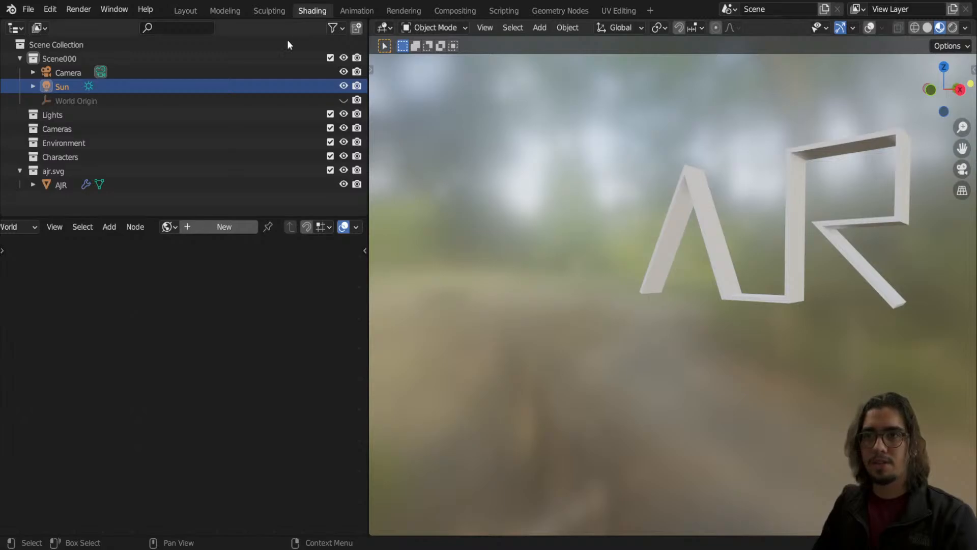
Set the shader type to Object, select the AJR letters and turn on the viewport overlays.
scroll(29, 227, up, 3)
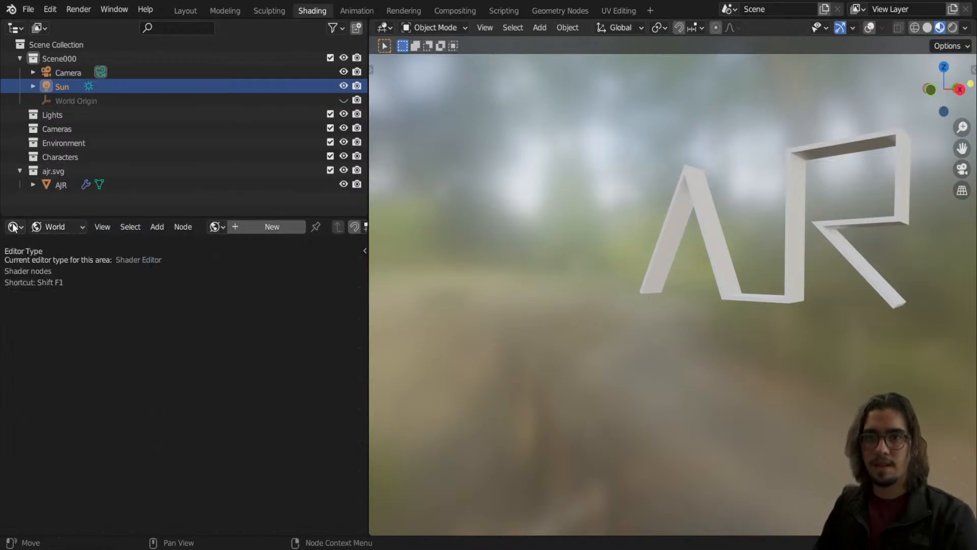
click(84, 227)
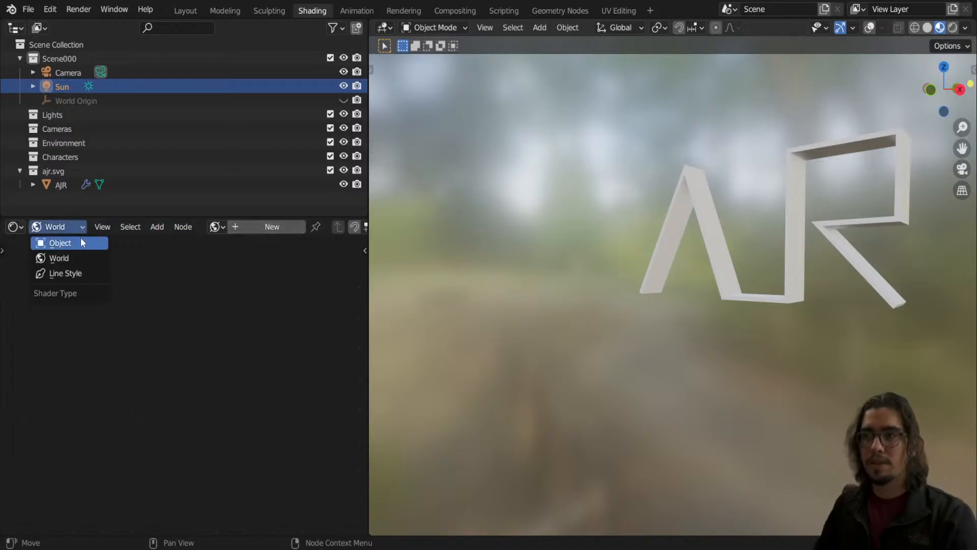
click(80, 237)
click(806, 175)
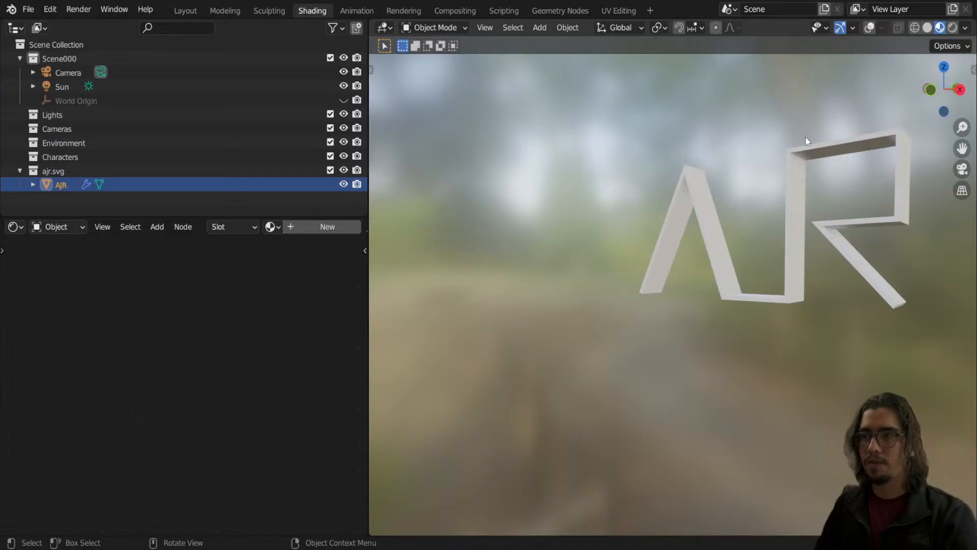
click(871, 28)
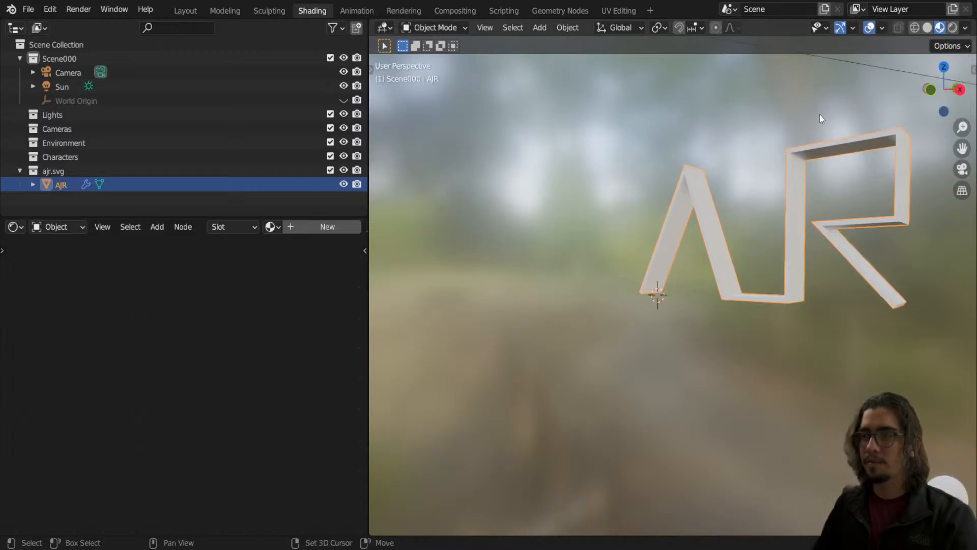
middle_drag(820, 118, 823, 89)
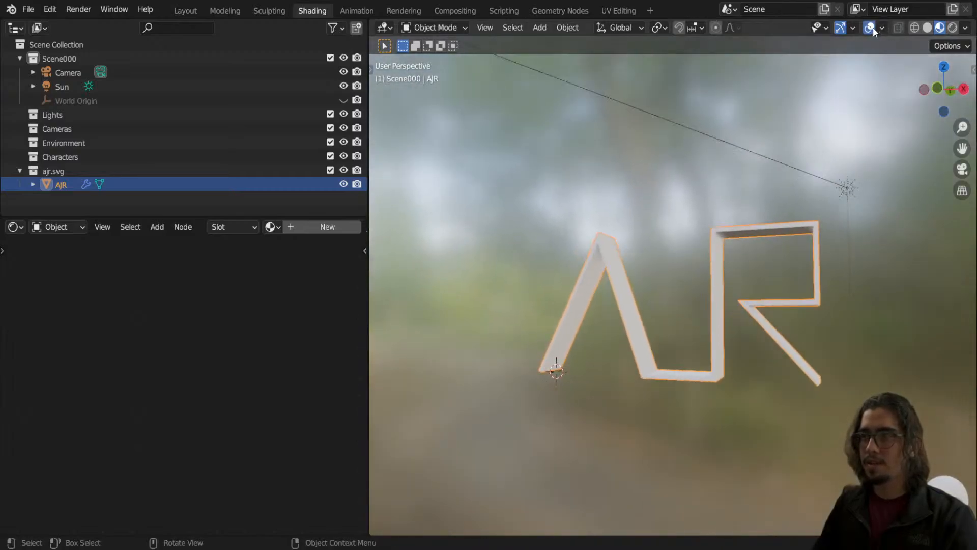
Draw an annotation pointing at the viewport overlays control and erase it.
key(d)
mouse_move(858, 122)
mouse_down()
mouse_move(870, 70)
mouse_move(880, 81)
mouse_up()
mouse_move(880, 80)
right_down()
mouse_move(872, 69)
mouse_move(862, 126)
right_up()
Select the sun and the AJR letters in turn to compare their selection outlines.
scroll(707, 275, up, 2)
click(864, 177)
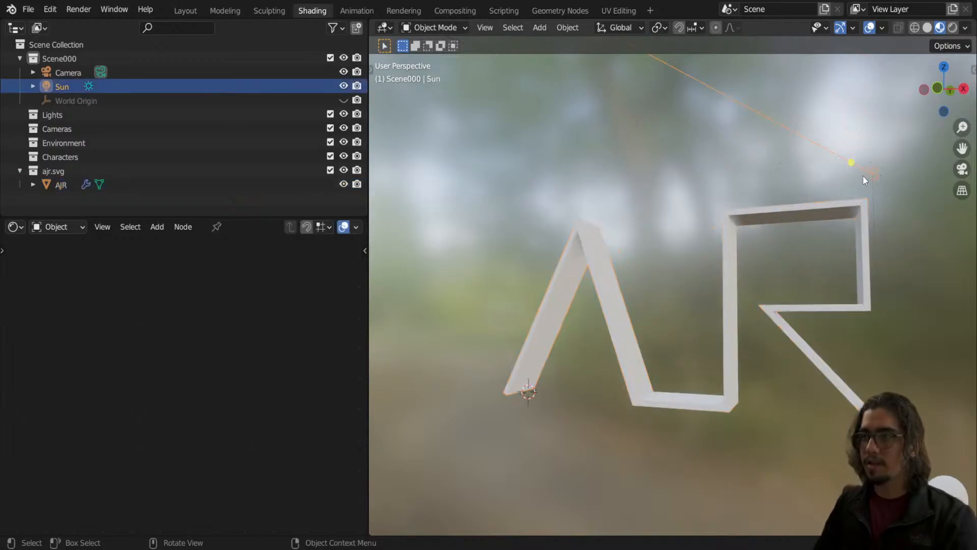
click(860, 201)
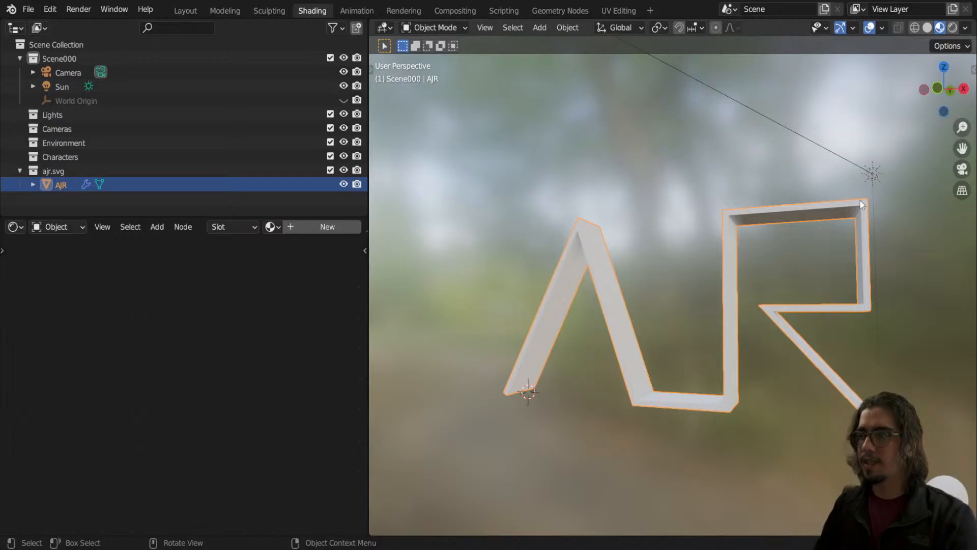
click(869, 164)
Select the AJR letters and create a new material for them in the shader editor.
click(602, 250)
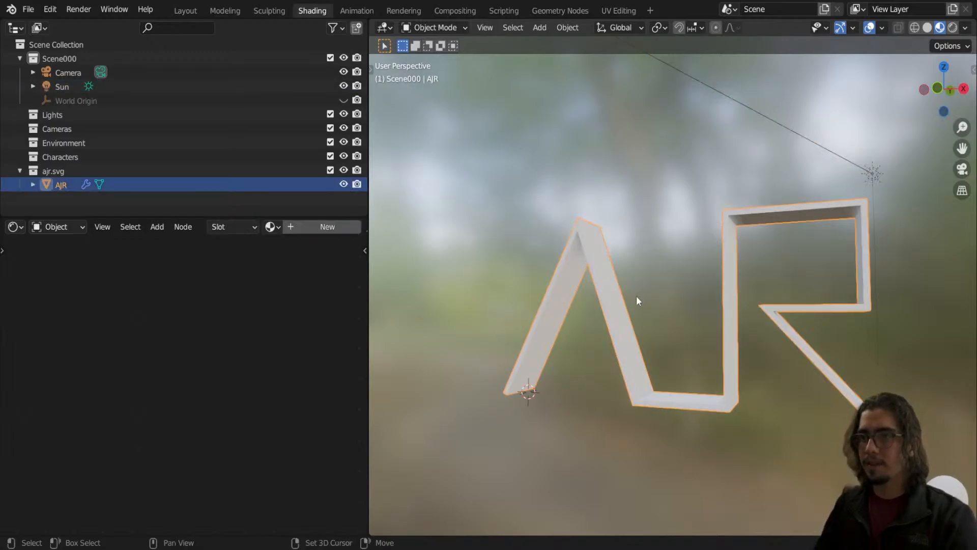
middle_drag(635, 299, 618, 287)
scroll(641, 240, up, 1)
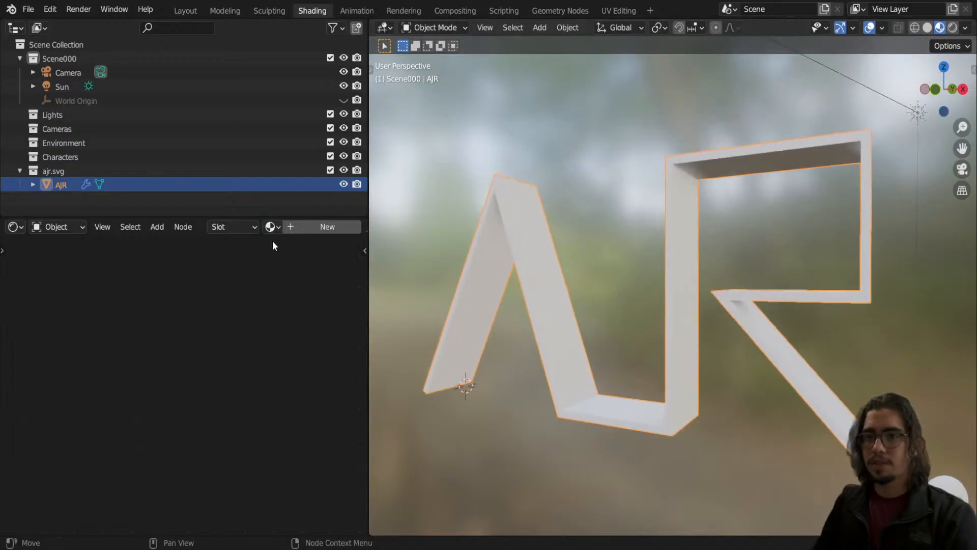
click(307, 229)
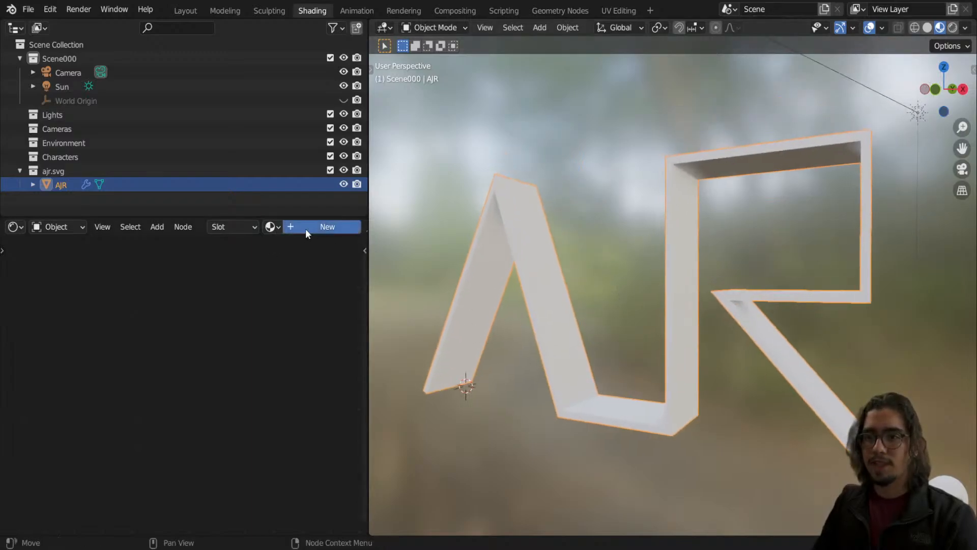
Rename the new material of the AJR letters to Logo.
middle_drag(241, 242, 216, 390)
middle_drag(260, 328, 255, 367)
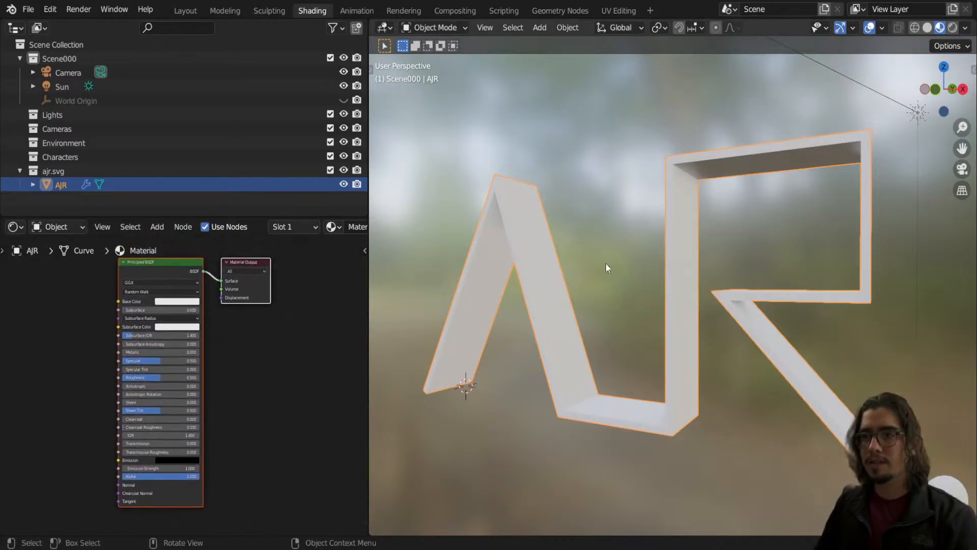
scroll(238, 224, down, 5)
double_click(259, 227)
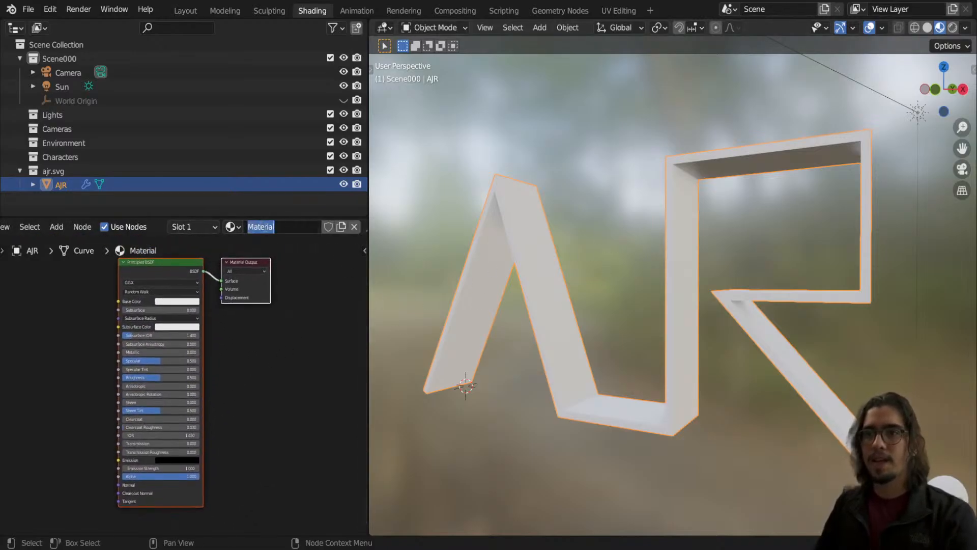
text(lOGO)
key(Return)
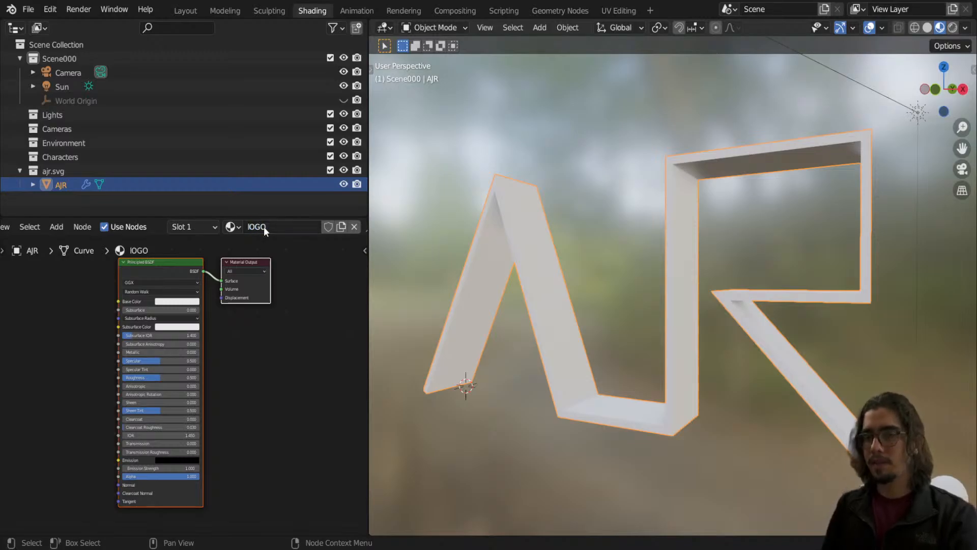
double_click(263, 227)
text(Logo)
key(Return)
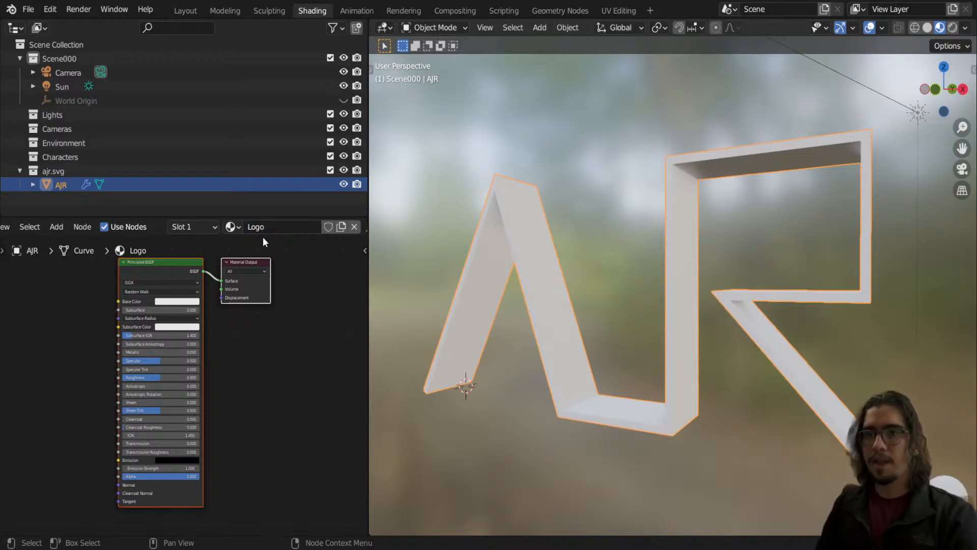
Set the Logo material's base color to red and deselect the letters.
click(173, 301)
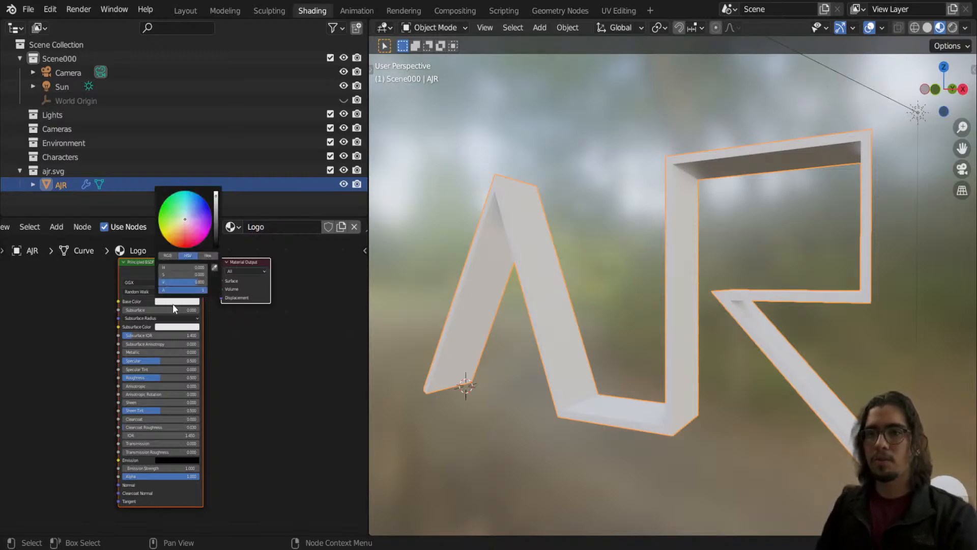
click(187, 242)
click(605, 274)
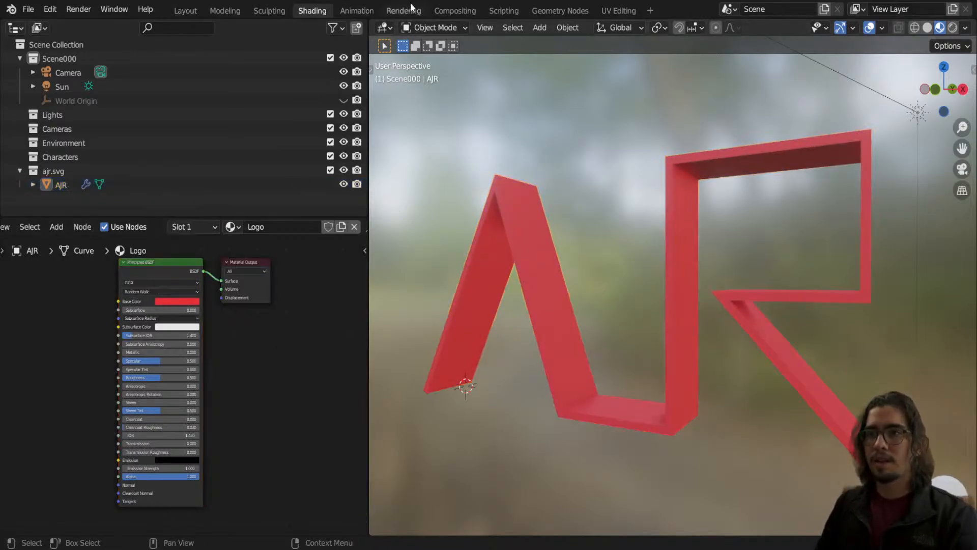
Switch the shader editor's shader type to World and create a new world.
scroll(122, 226, up, 5)
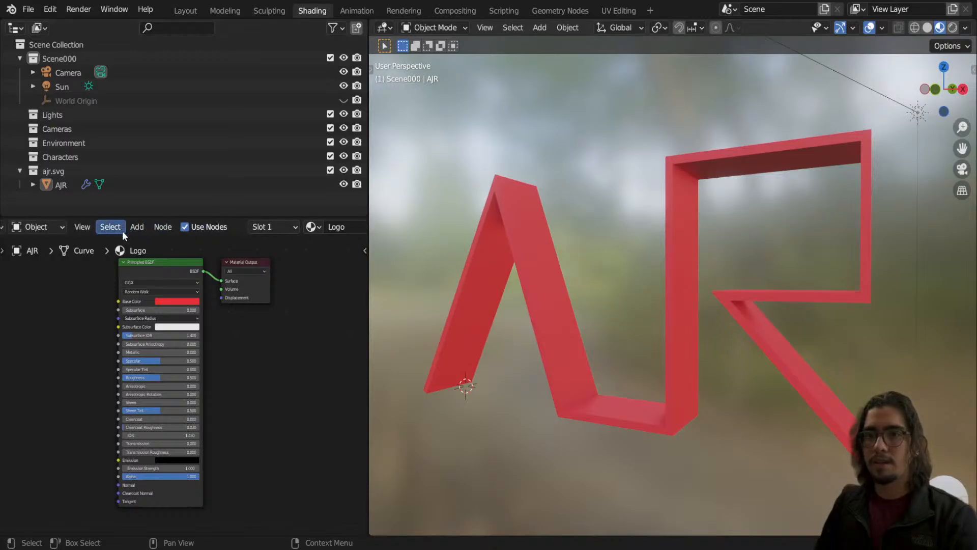
click(83, 225)
click(85, 254)
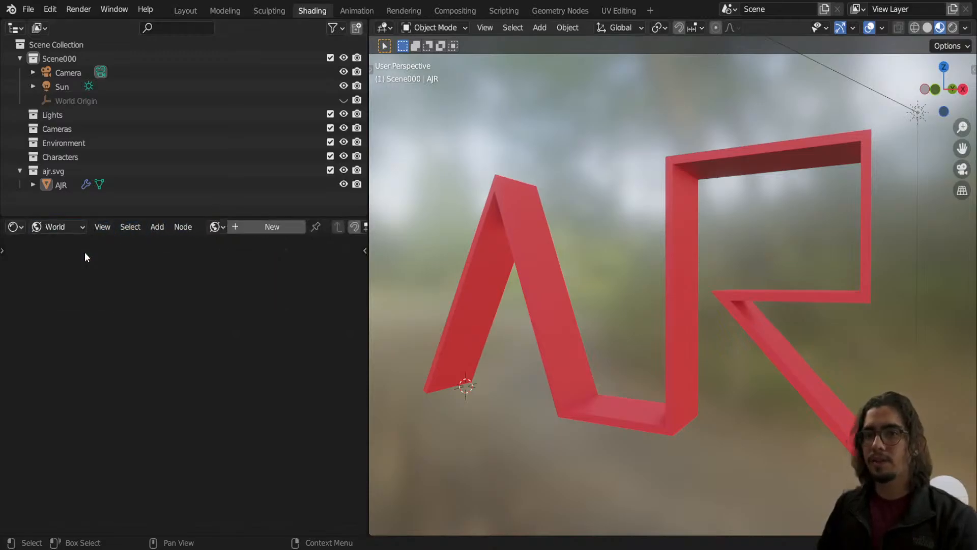
click(75, 227)
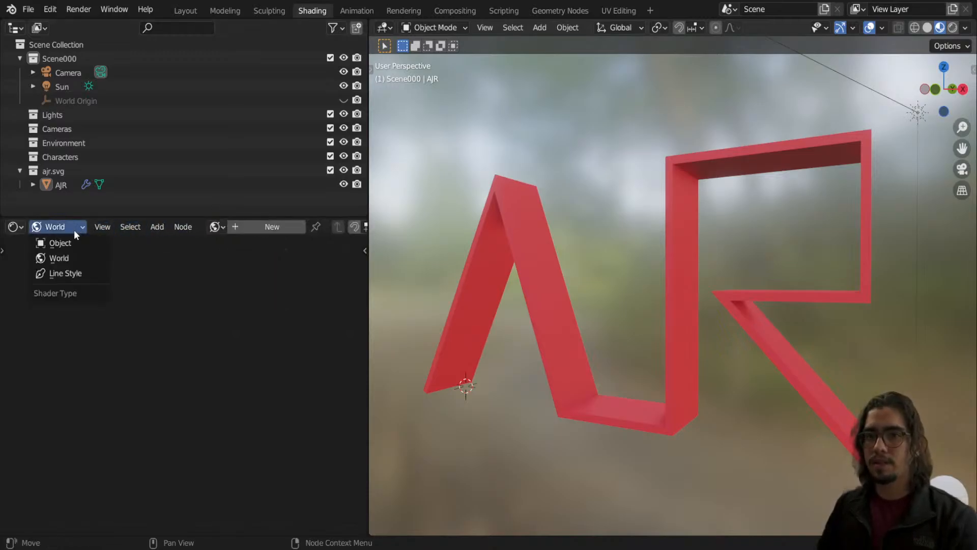
click(70, 257)
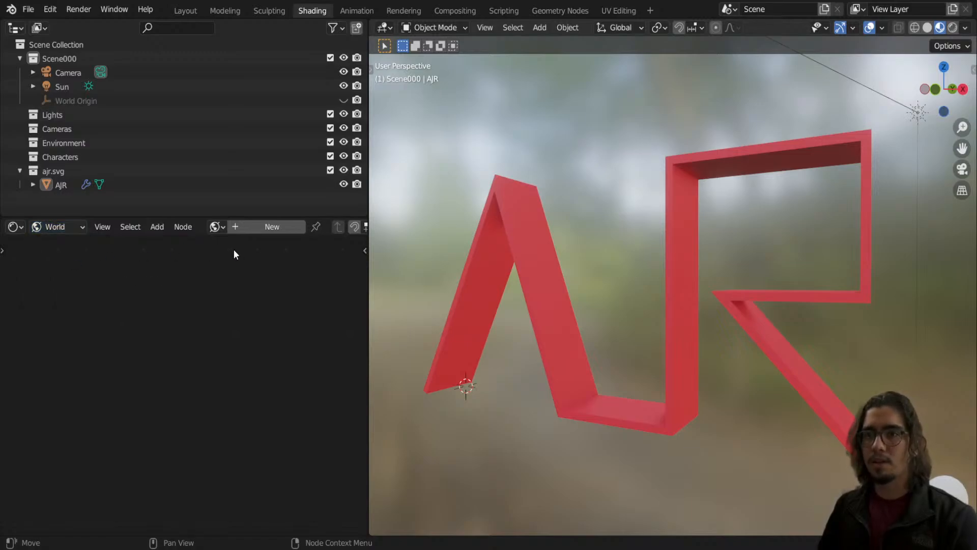
click(246, 228)
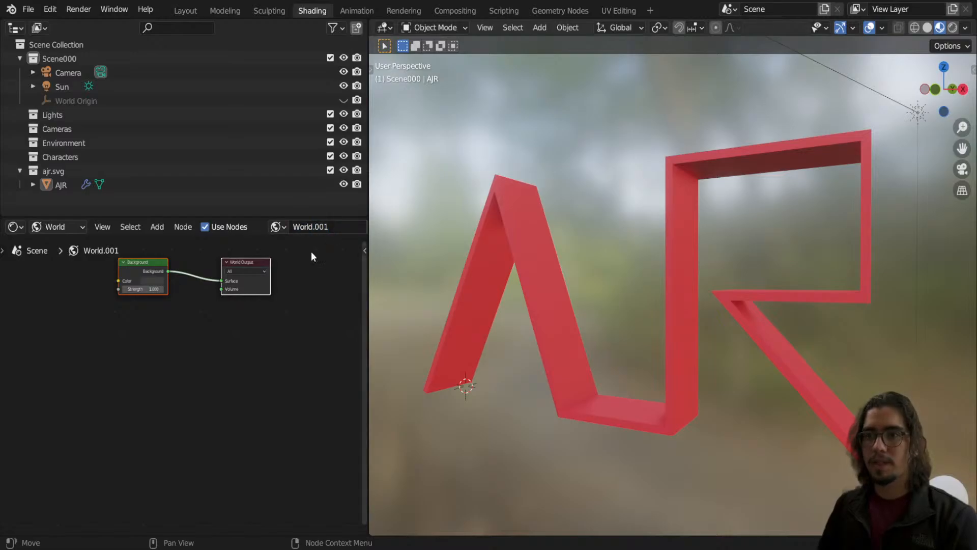
Assign the existing world data-block named World to the scene.
click(278, 227)
click(296, 258)
middle_drag(296, 255, 293, 317)
scroll(294, 317, up, 2)
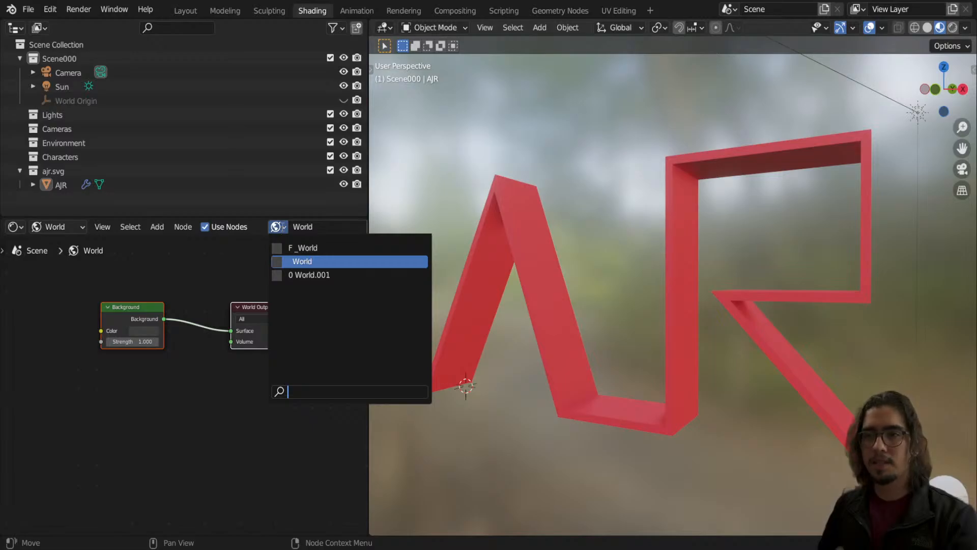
scroll(242, 279, up, 2)
middle_drag(230, 272, 227, 330)
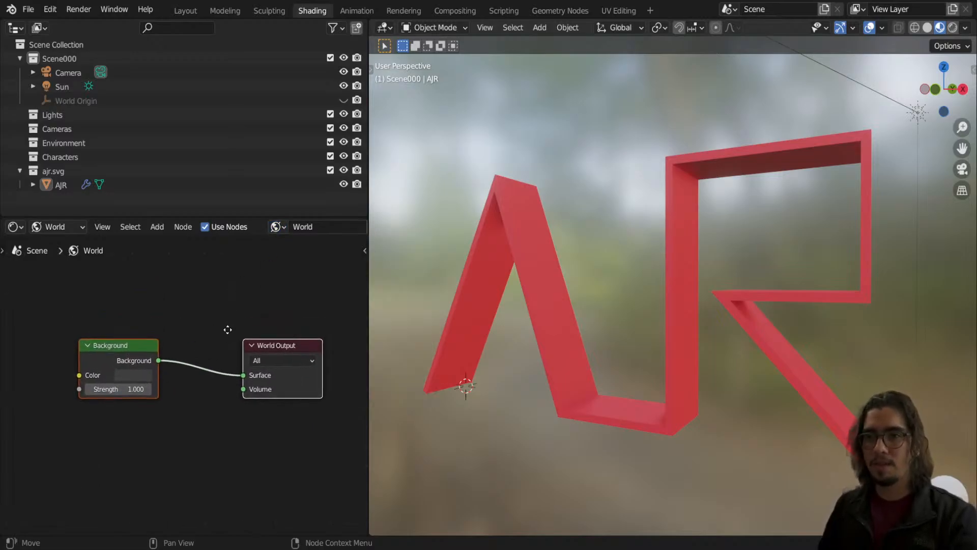
Switch the viewport to rendered shading and tint the world background color a dark mauve, about H 0.922, S 0.291, V 0.050.
click(953, 29)
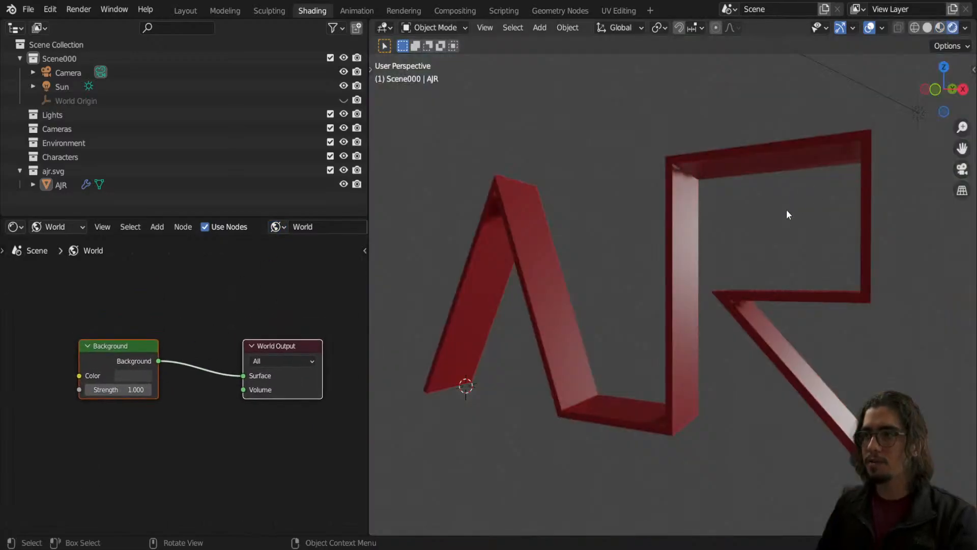
scroll(150, 397, up, 1)
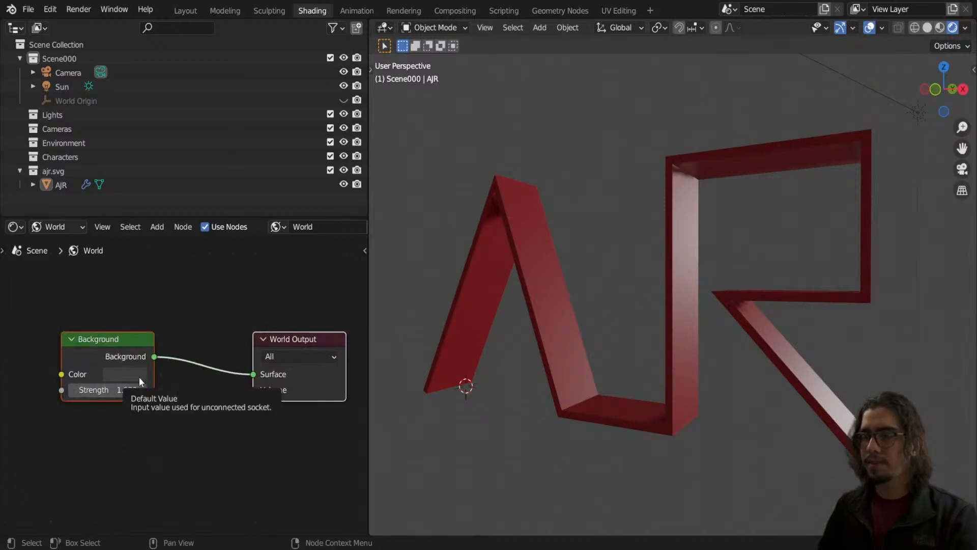
click(138, 376)
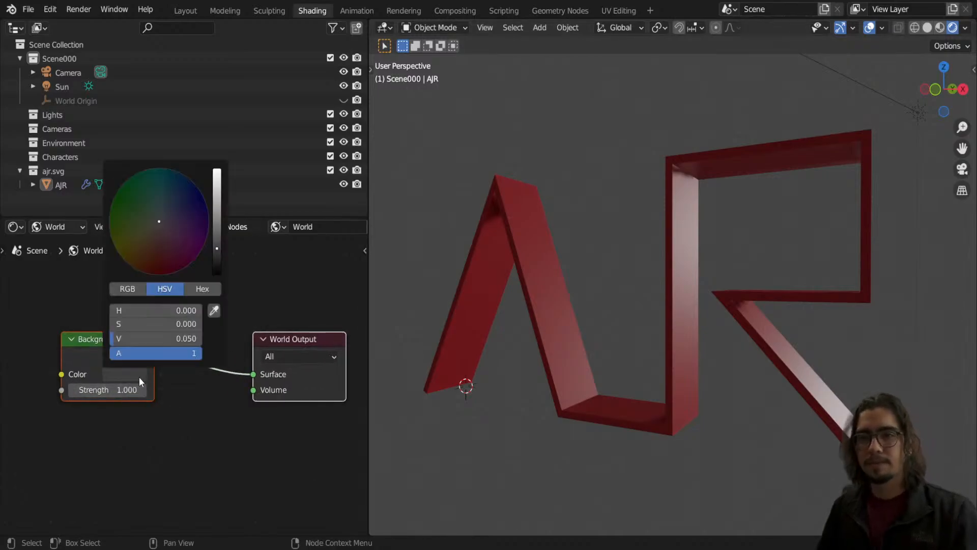
click(191, 205)
mouse_move(192, 205)
mouse_down()
mouse_move(156, 241)
mouse_move(163, 228)
mouse_up()
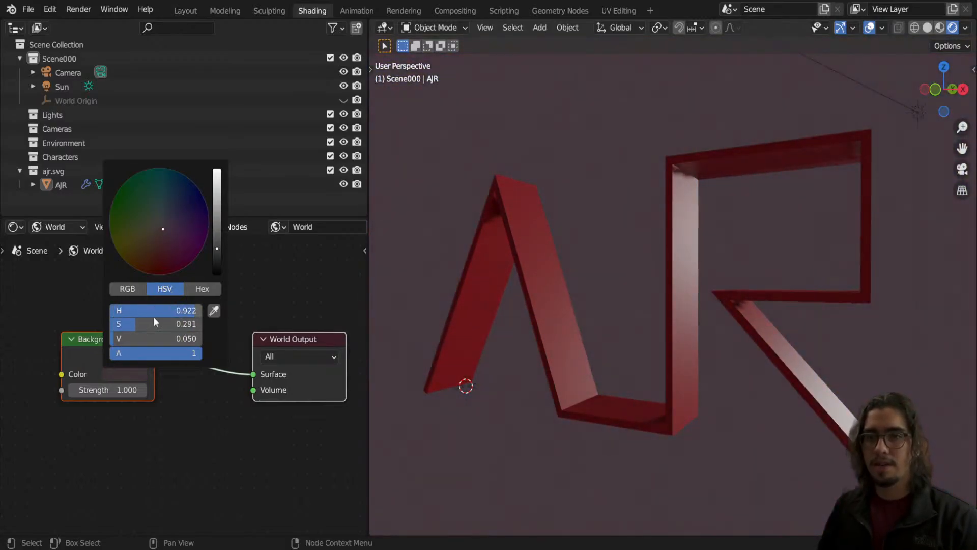
Try a dark blue world background in the RGB color mode and switch the color values to Hex.
click(133, 288)
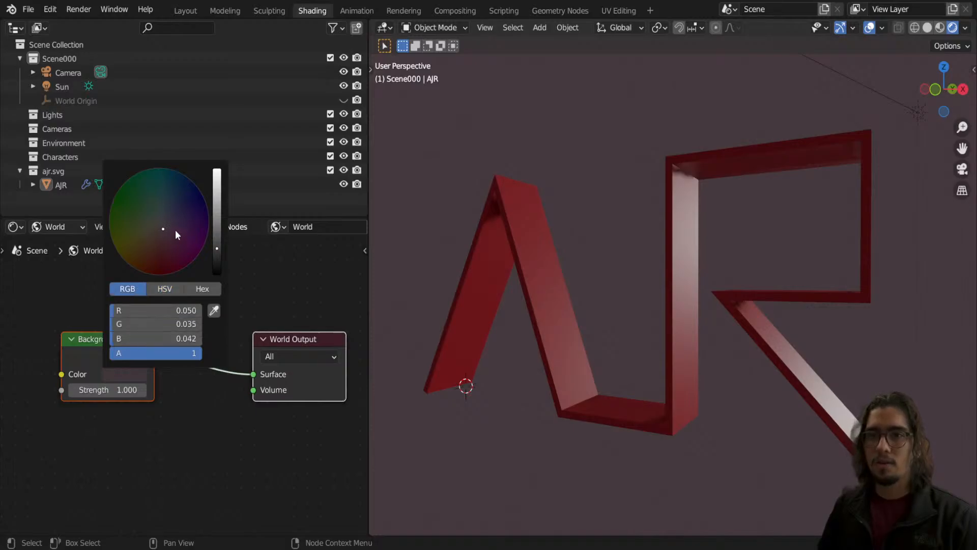
mouse_move(175, 230)
mouse_down()
mouse_move(153, 247)
mouse_move(161, 223)
mouse_move(204, 213)
mouse_up()
click(211, 289)
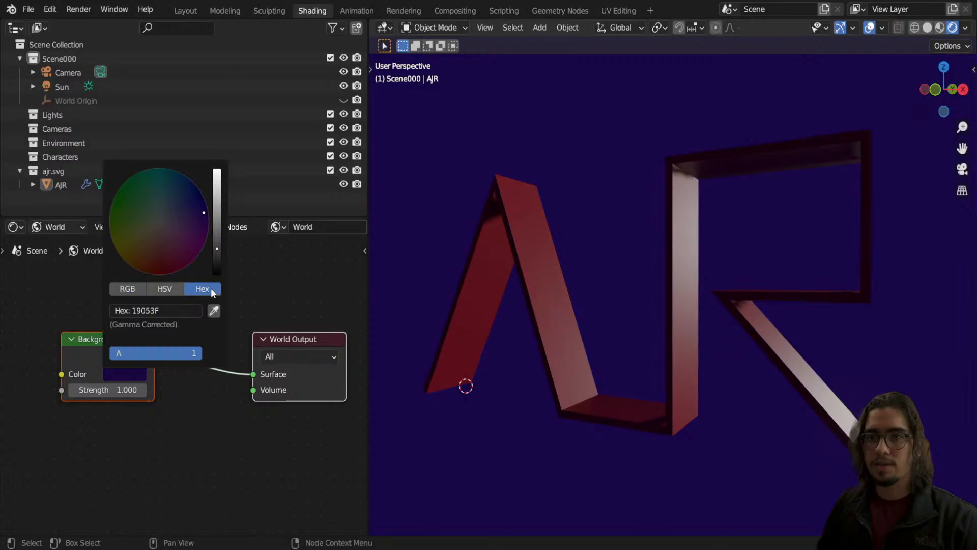
Try the magenta hex value FF00FF as the world background color.
click(178, 311)
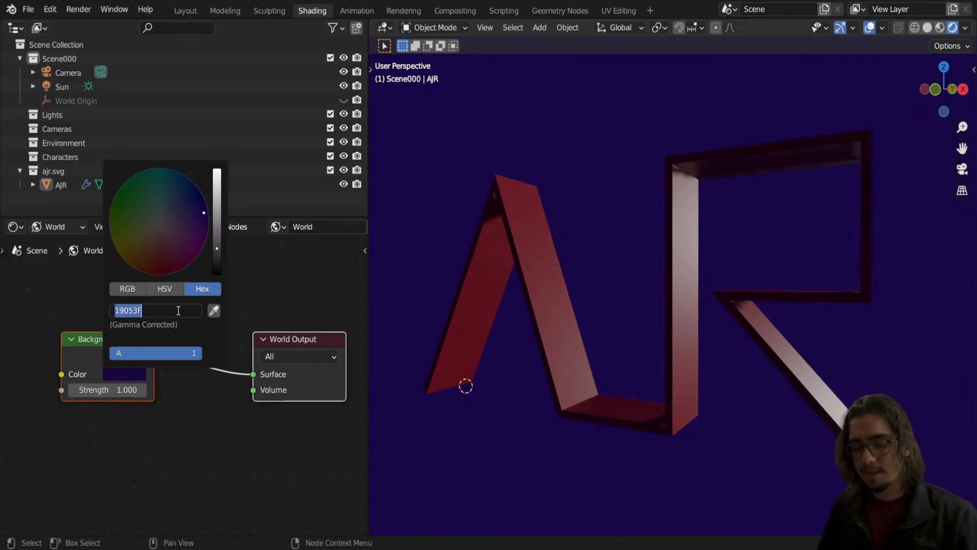
text(ff00)
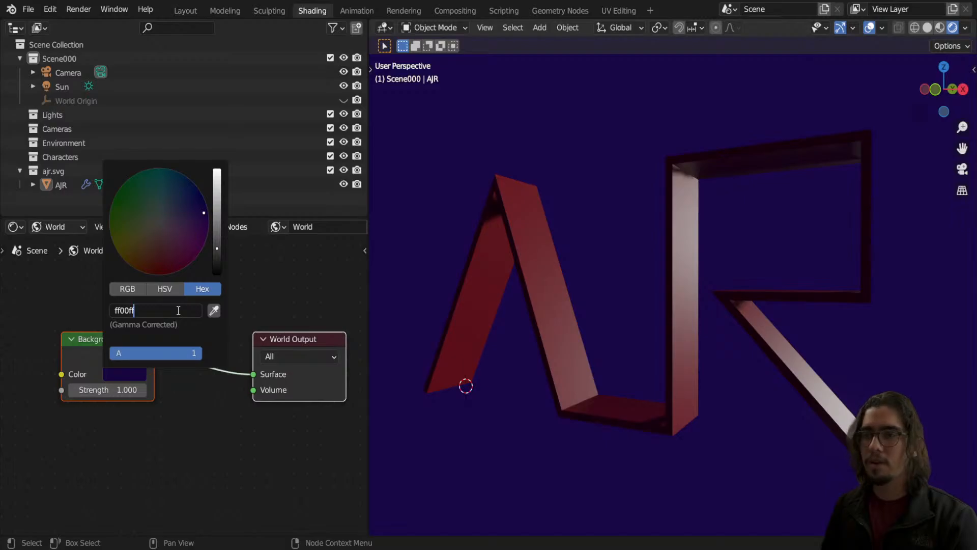
text(ff)
key(Return)
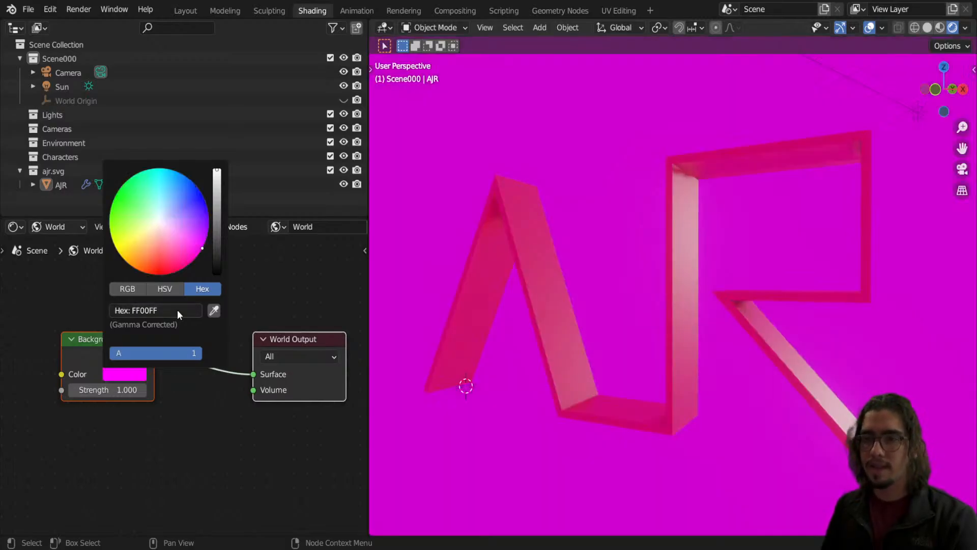
Try the pure red hex value FF0000 as the world background color.
click(181, 311)
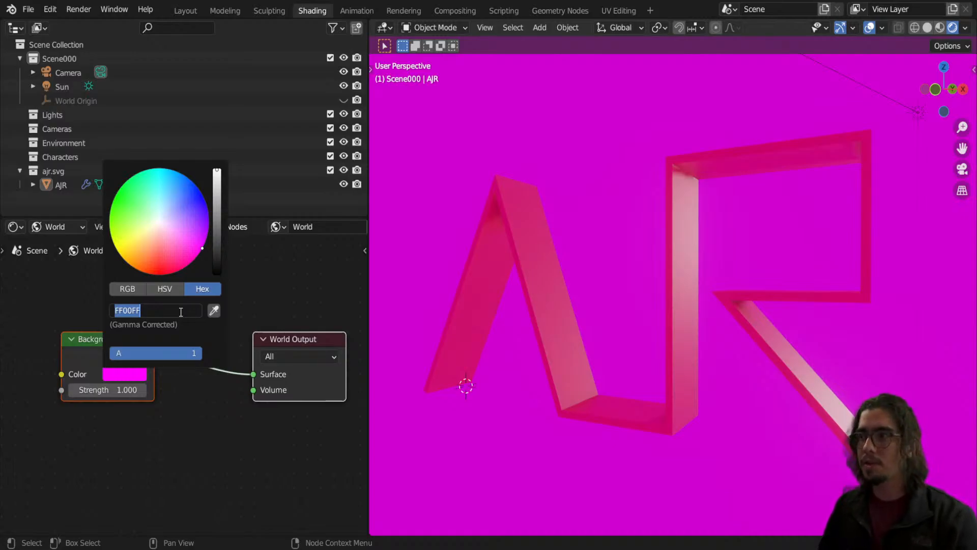
click(160, 321)
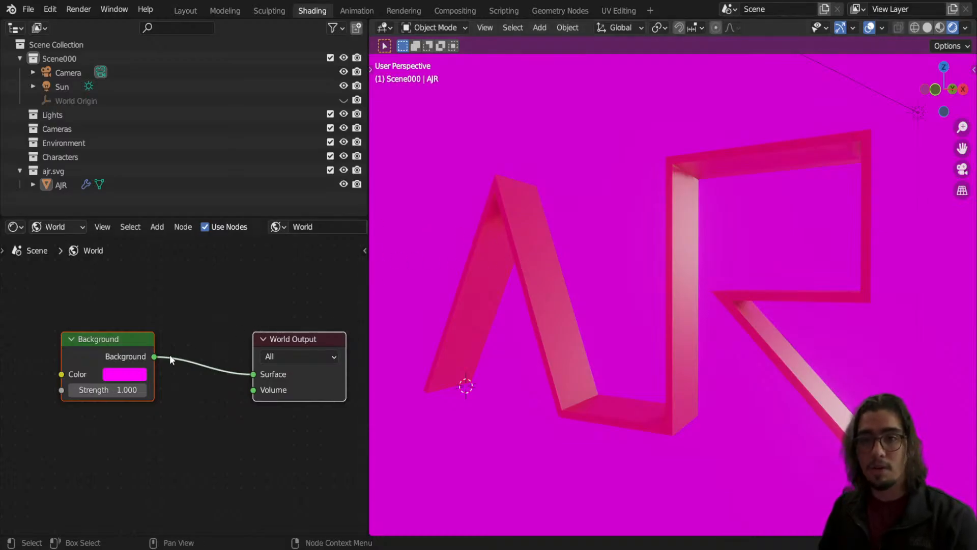
click(144, 375)
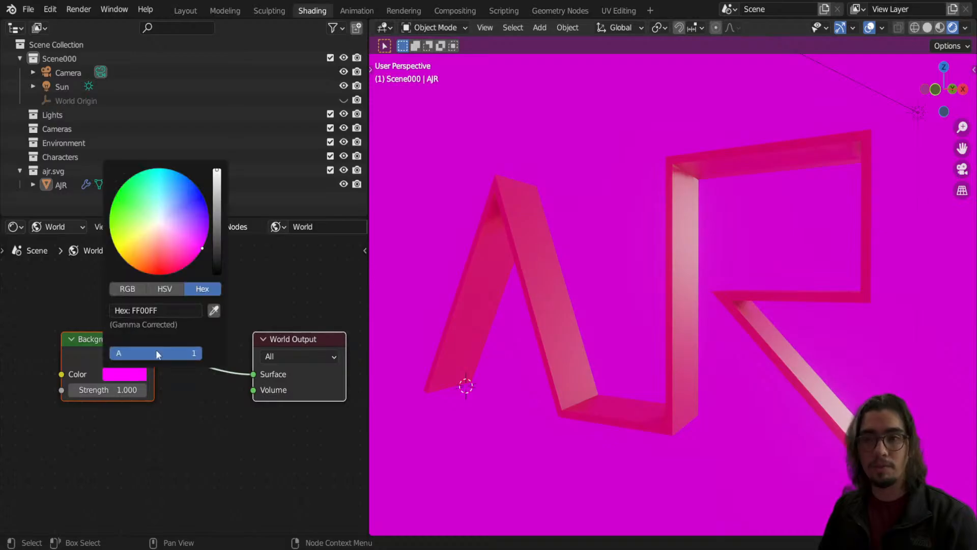
click(180, 308)
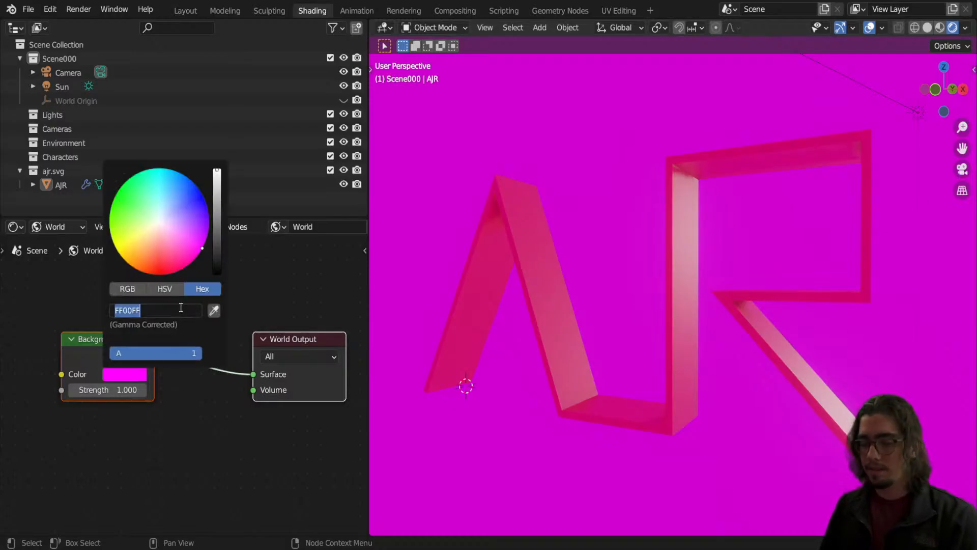
text(ff00)
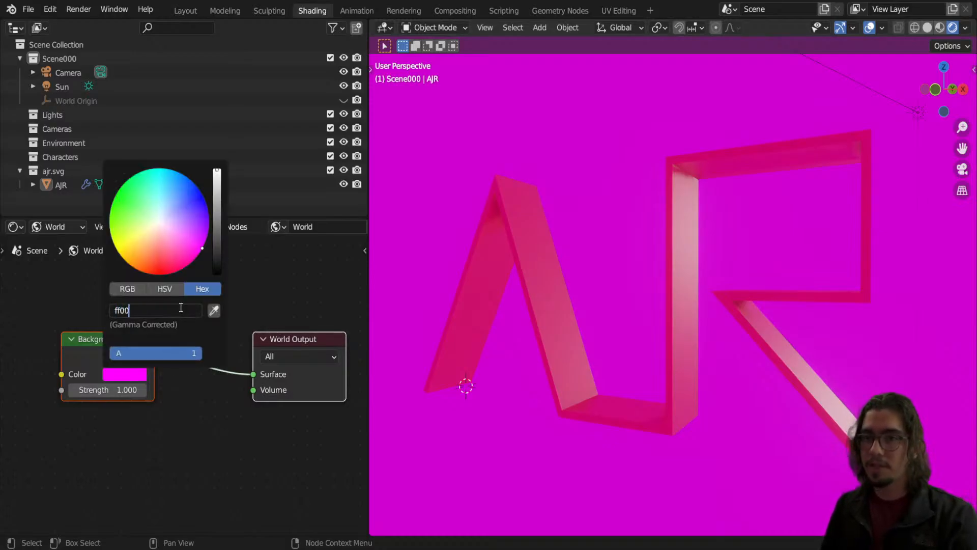
key(BackSpace)
key(BackSpace)
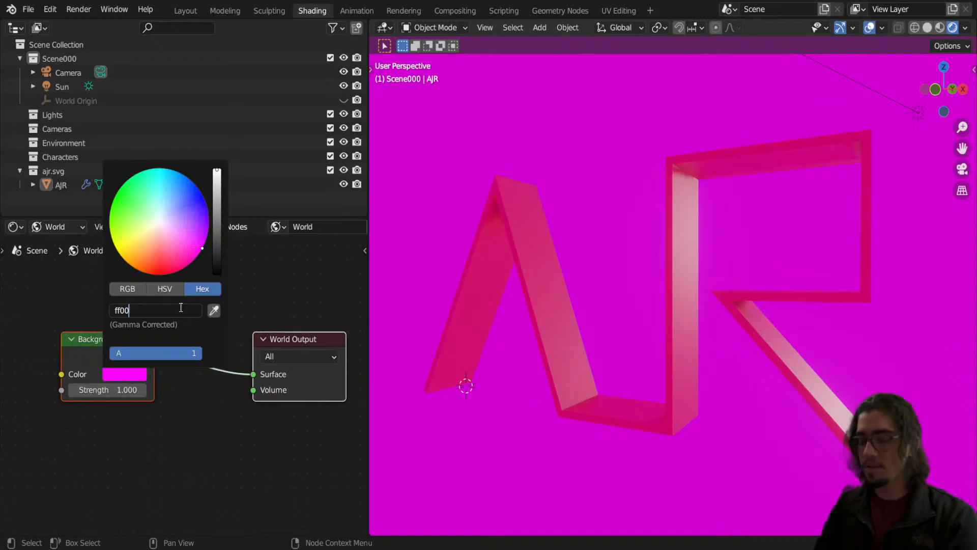
text(00)
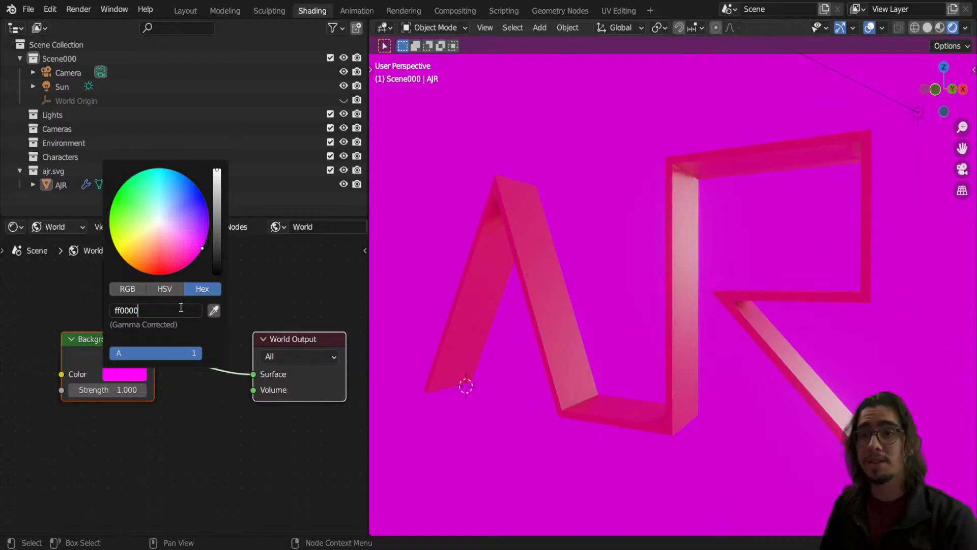
key(Return)
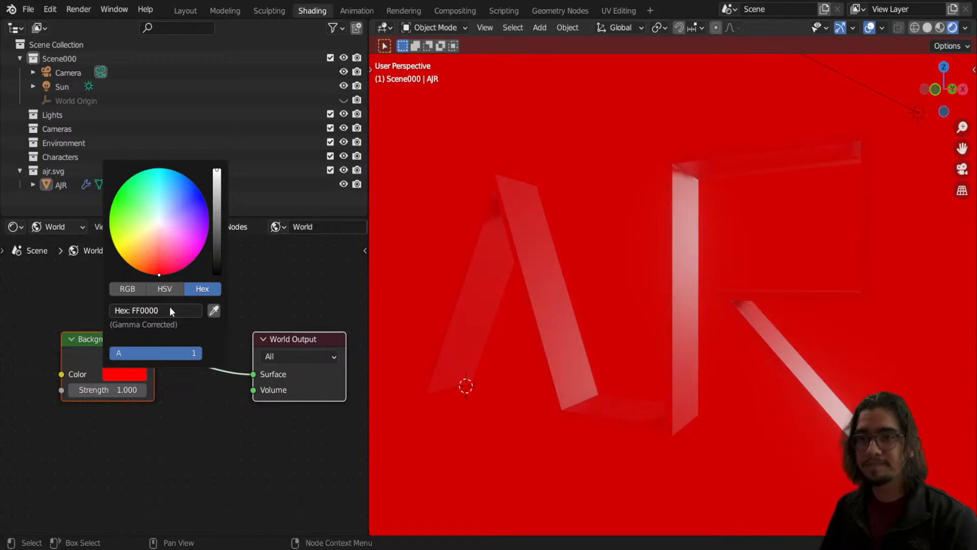
Try the green hex value 00FF00 and the blue 0000FF as the world background color.
click(170, 306)
text(00ff00)
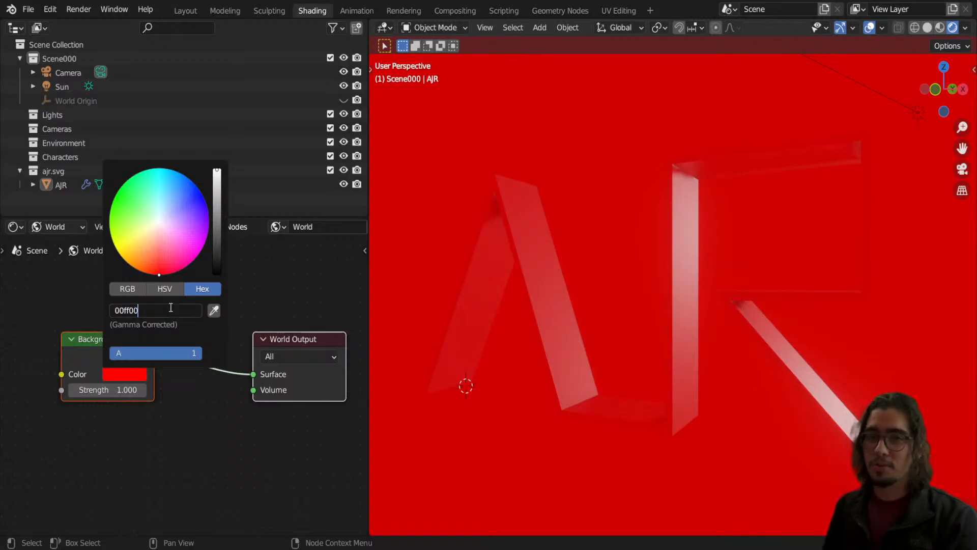
key(Return)
click(170, 310)
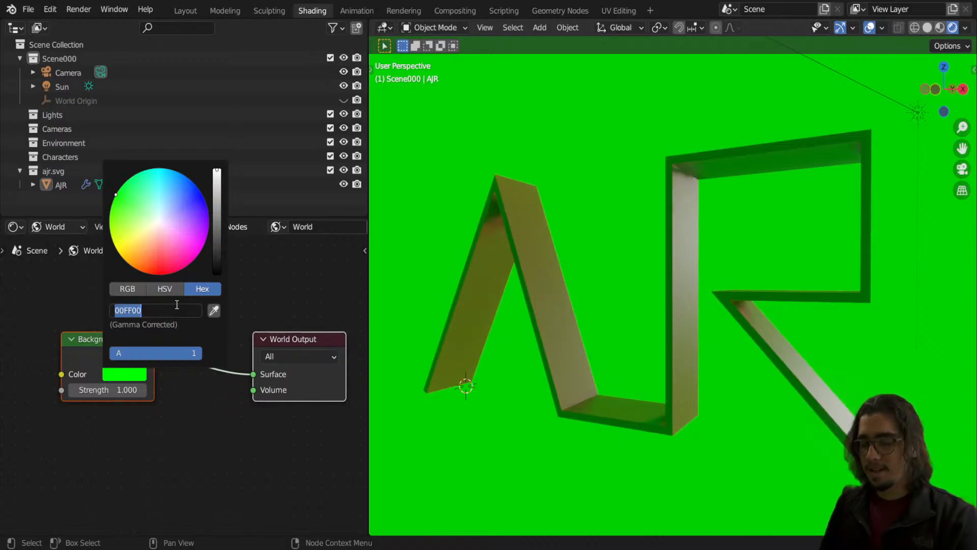
text(00)
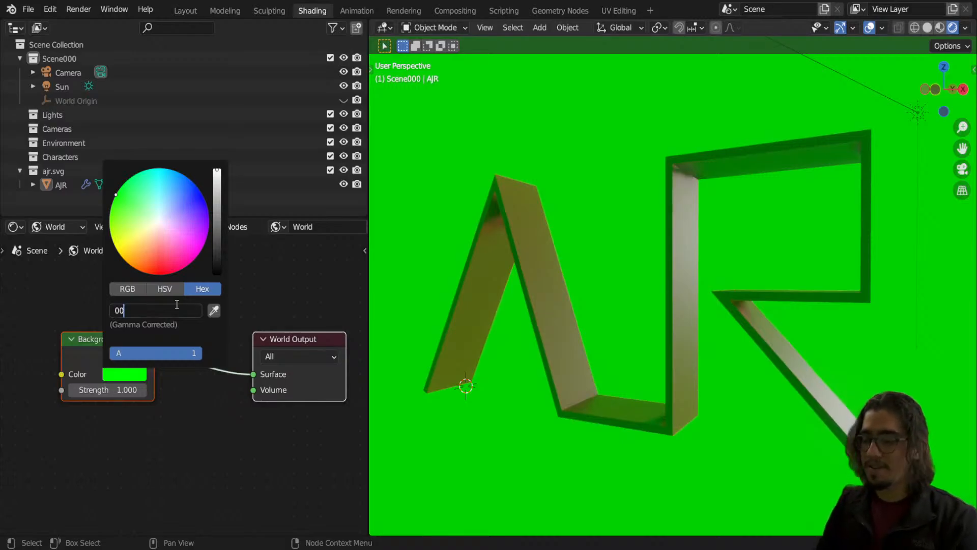
text(00FF)
key(Return)
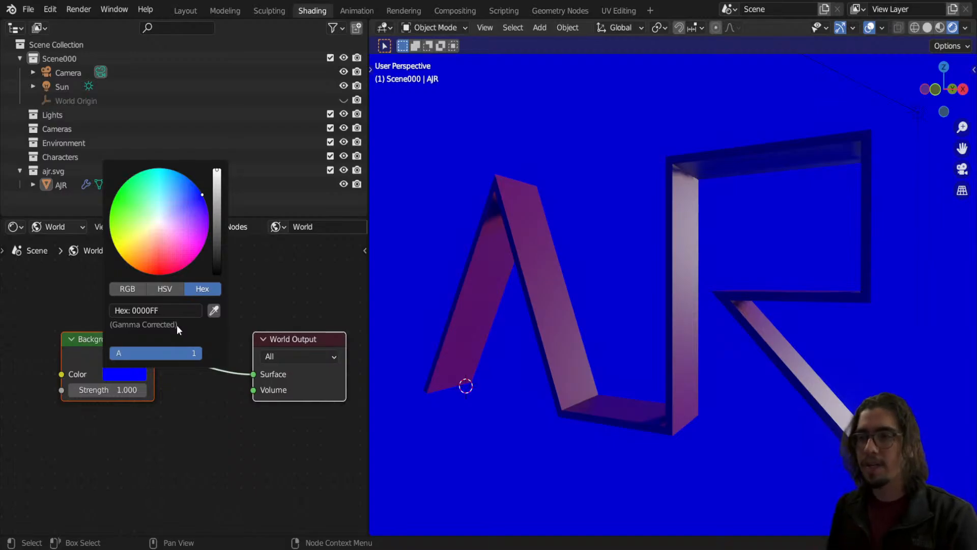
Set the world background color to a pale cyan.
click(132, 379)
mouse_move(179, 203)
mouse_down()
mouse_move(162, 218)
mouse_move(157, 205)
mouse_up()
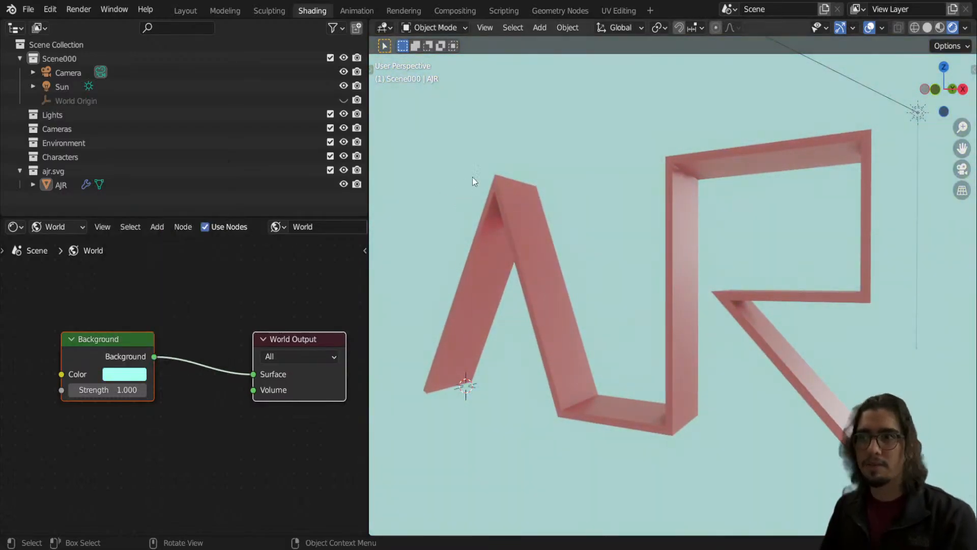
Sample the letters' red shade from the viewport as the world background color.
click(129, 374)
click(215, 314)
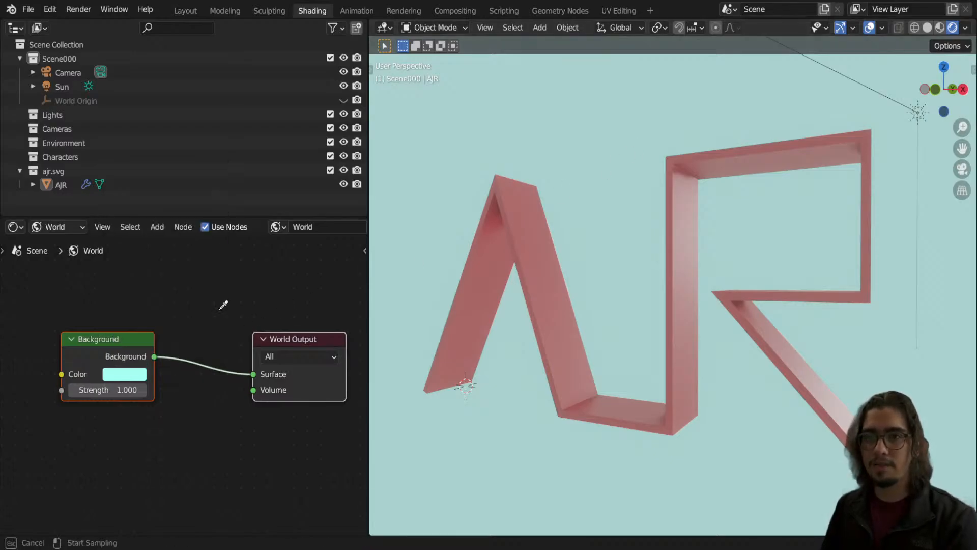
click(539, 249)
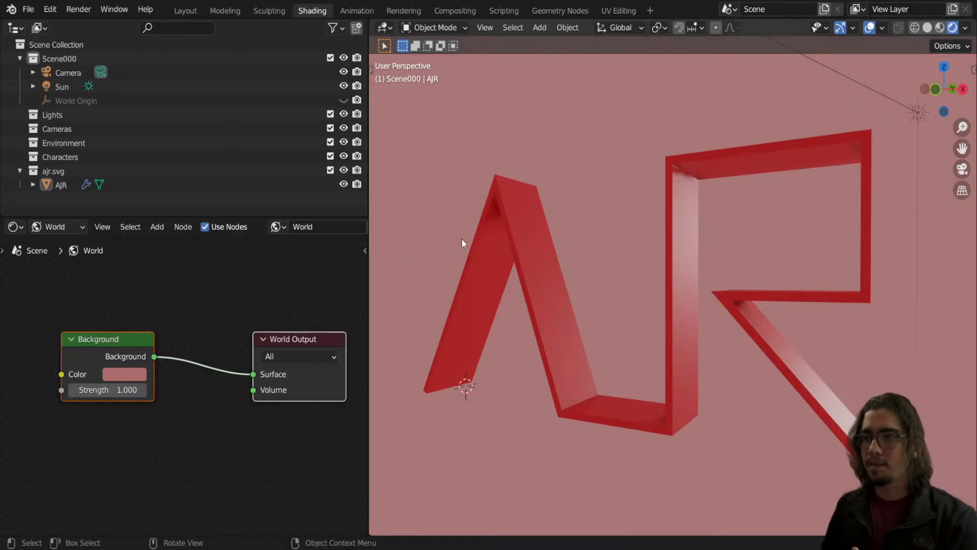
In the Layout workspace, move the sun light slightly lower in the camera view and aim it down at the letters.
click(192, 10)
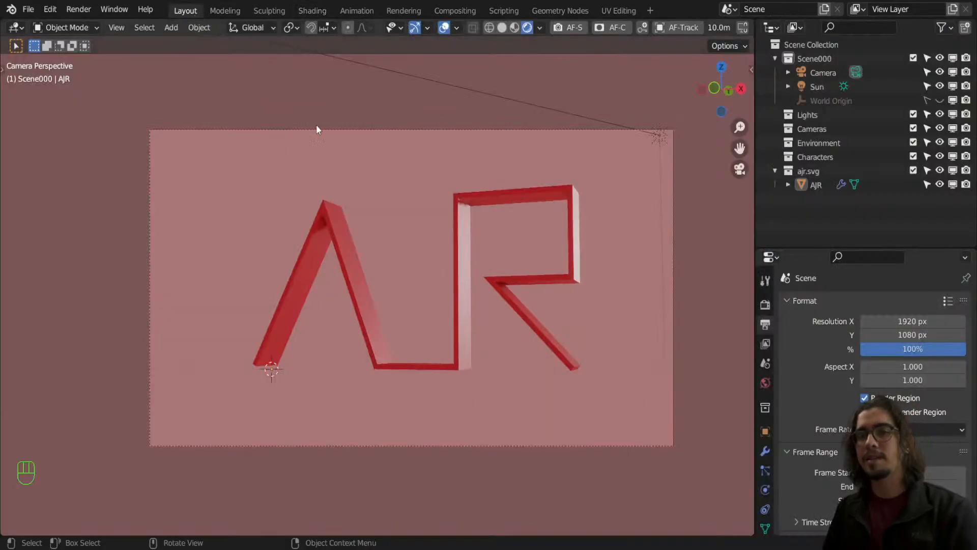
click(660, 133)
key(g)
click(660, 170)
key(shift+t)
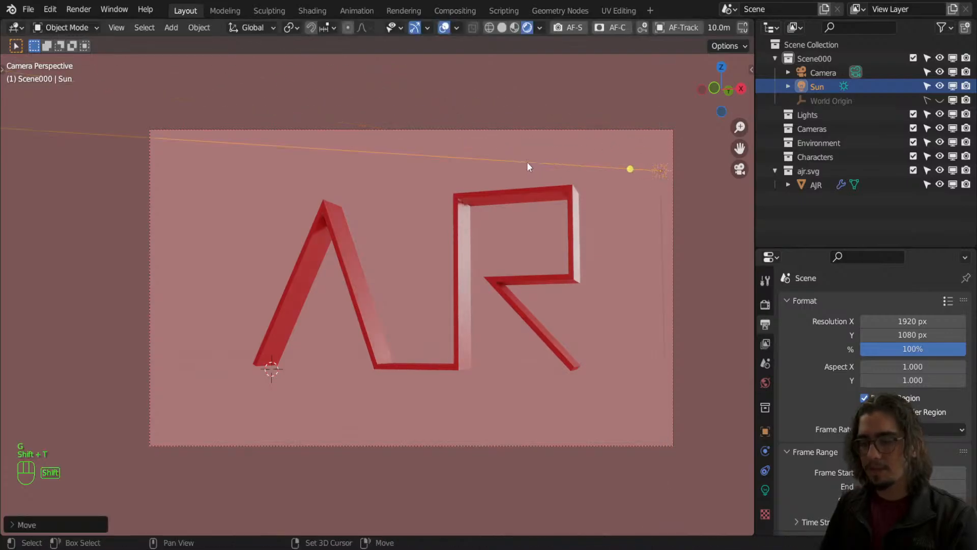
key(shift+t)
key(shift+t)
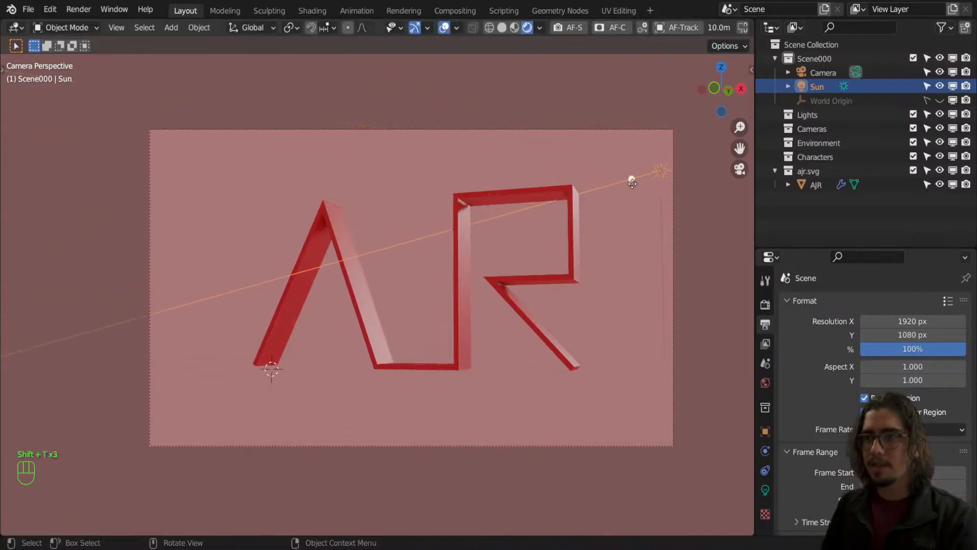
click(504, 177)
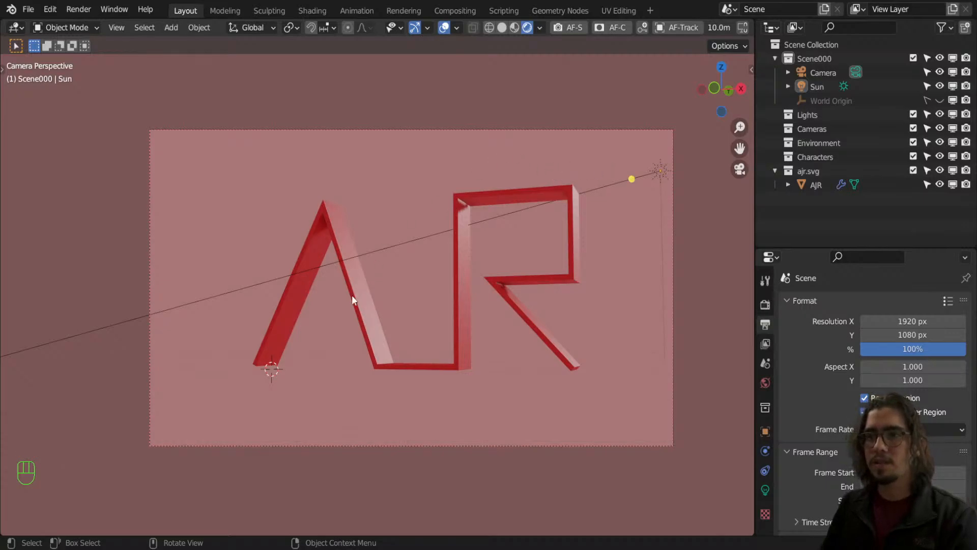
Add a point light and move it in front of the A, near the base between its legs.
key(shift+a)
mouse_move(314, 377)
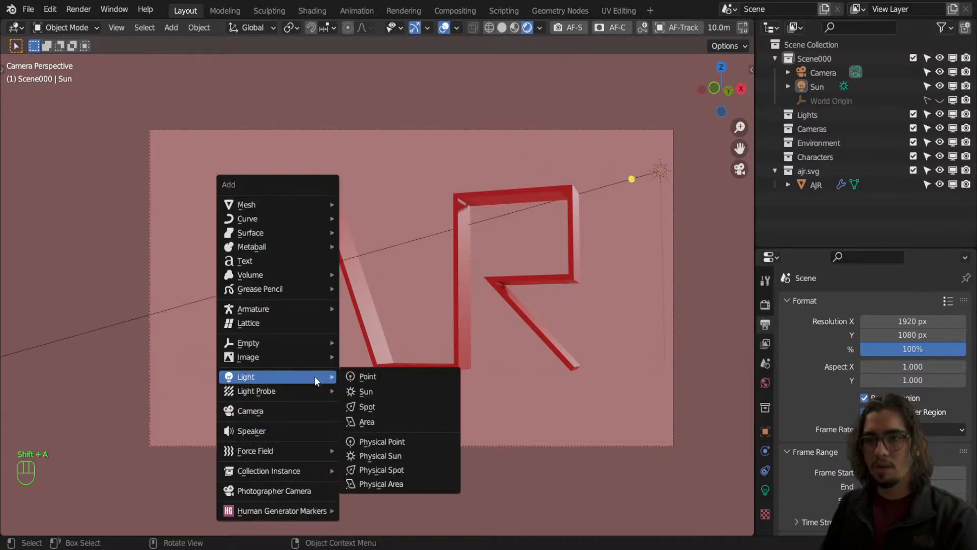
click(362, 375)
key(g)
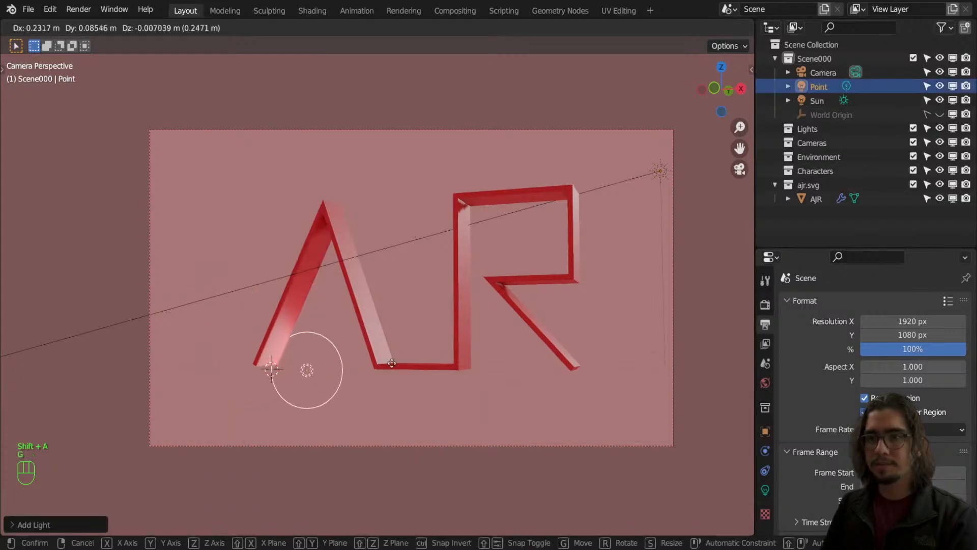
click(426, 378)
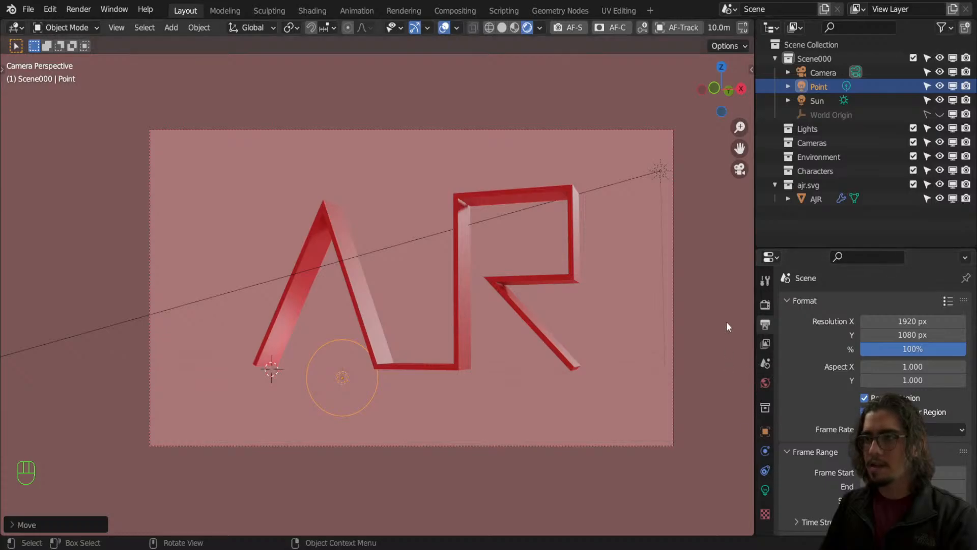
Set the point light's power to 25 W.
click(765, 490)
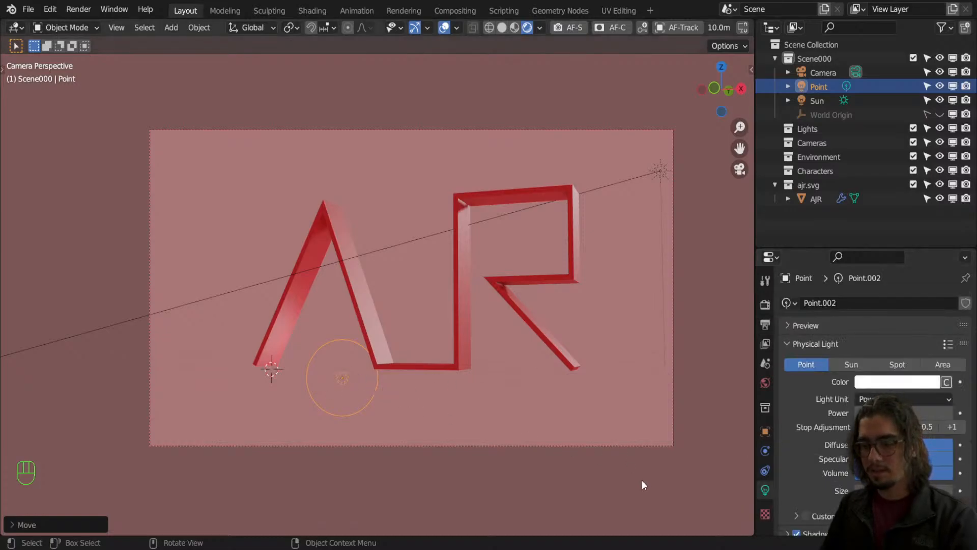
mouse_move(636, 478)
mouse_down()
mouse_move(738, 479)
mouse_move(731, 496)
mouse_up()
mouse_move(731, 496)
right_down()
mouse_move(706, 480)
mouse_move(754, 498)
mouse_move(729, 470)
right_up()
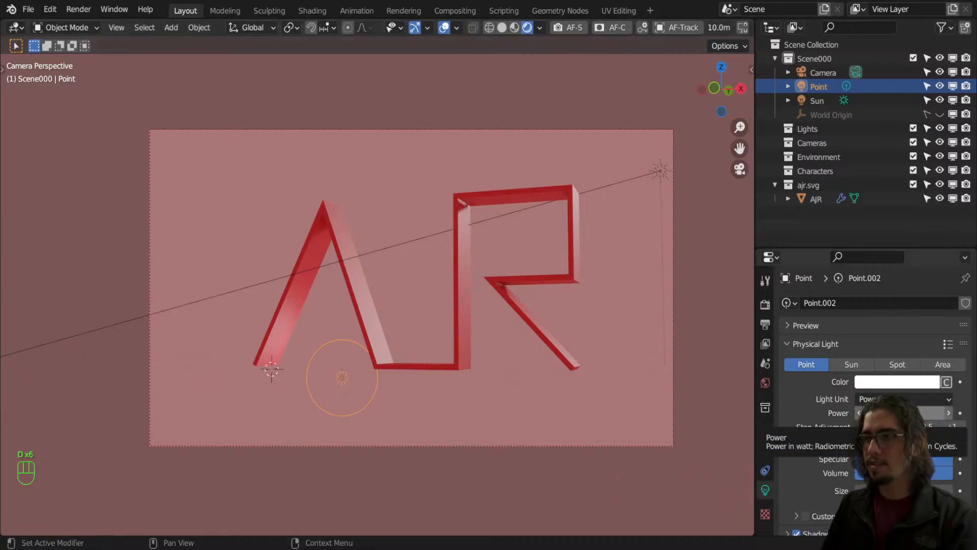
click(868, 413)
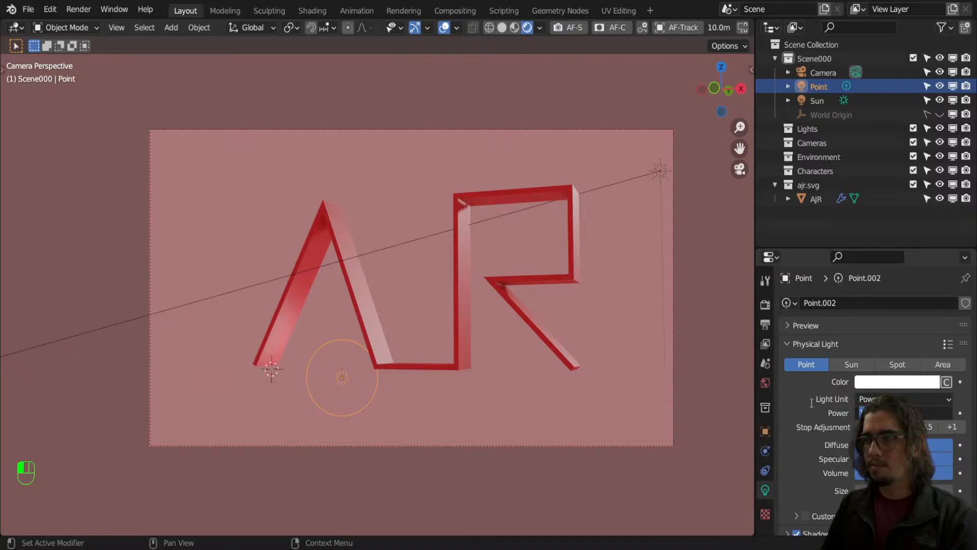
text(25)
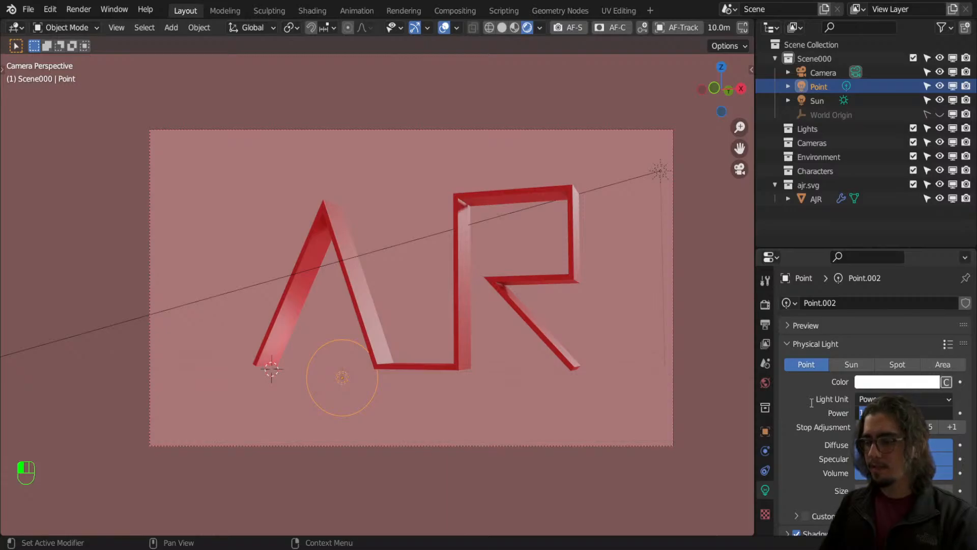
click(811, 402)
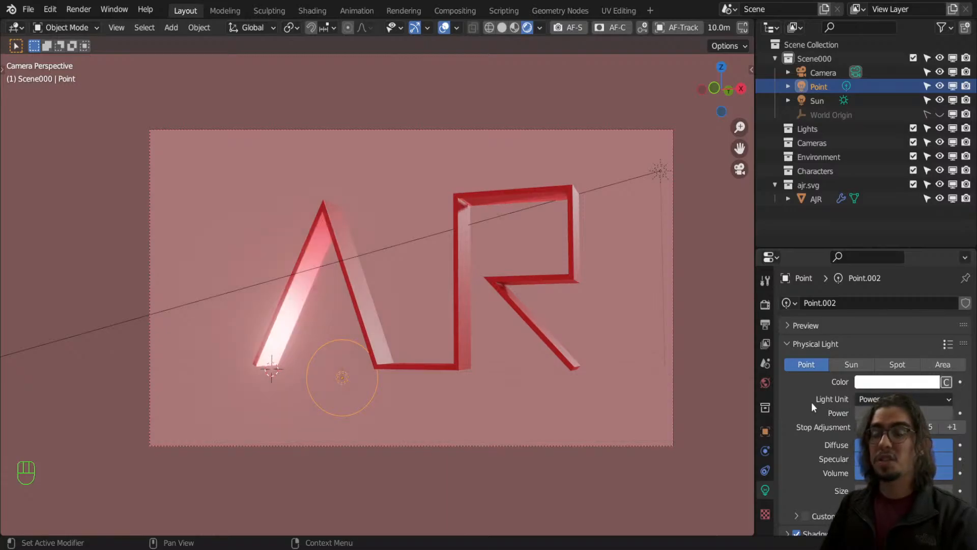
Move the point light above the gap between the A and R, and from there to beside the R's leg.
click(328, 388)
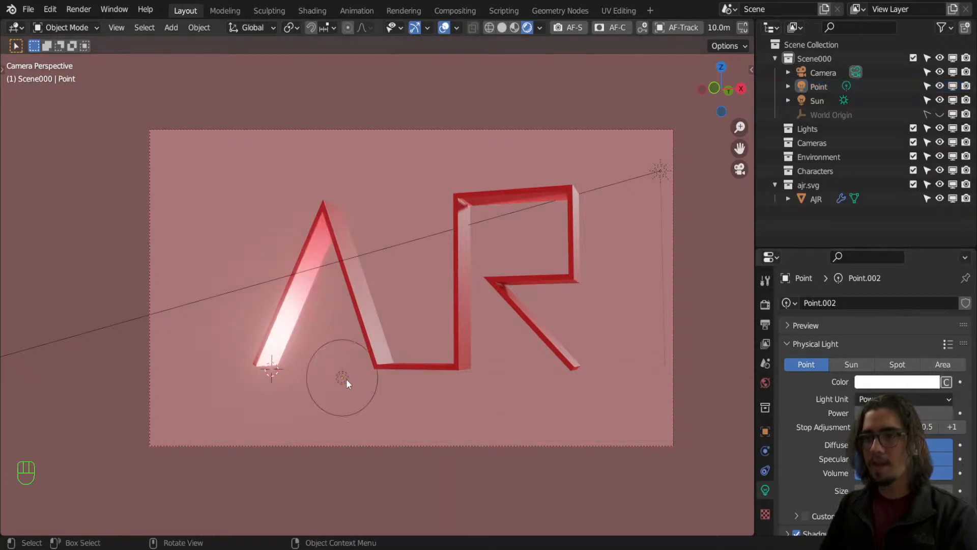
click(347, 379)
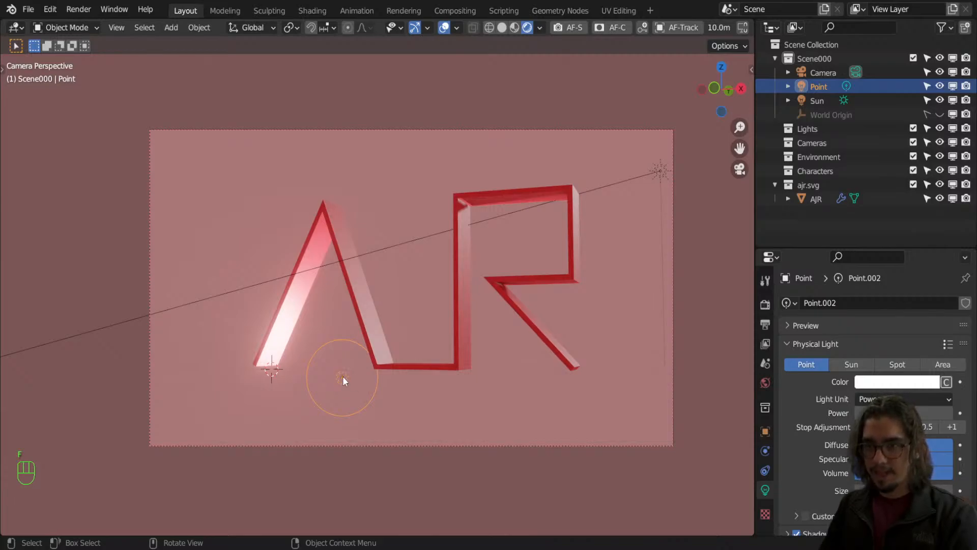
key(f)
key(g)
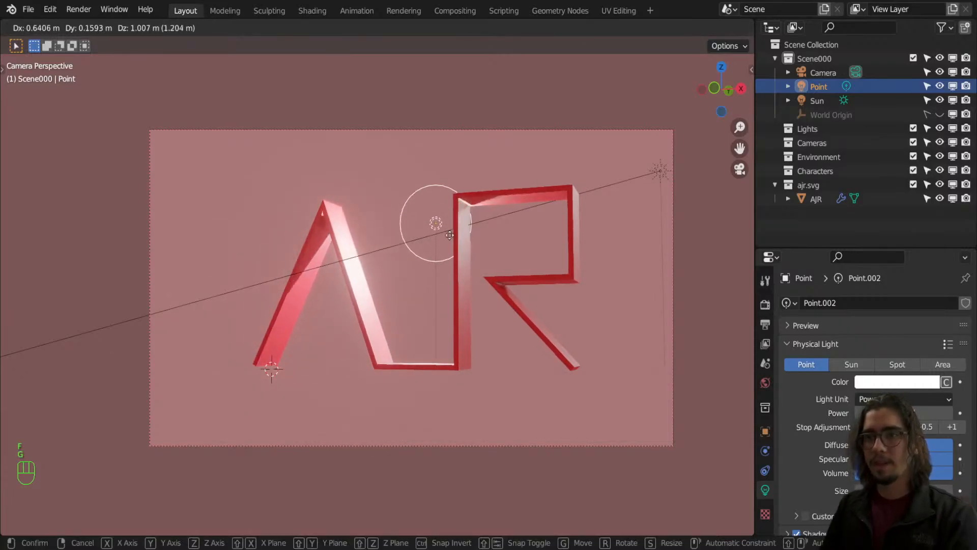
click(453, 168)
key(g)
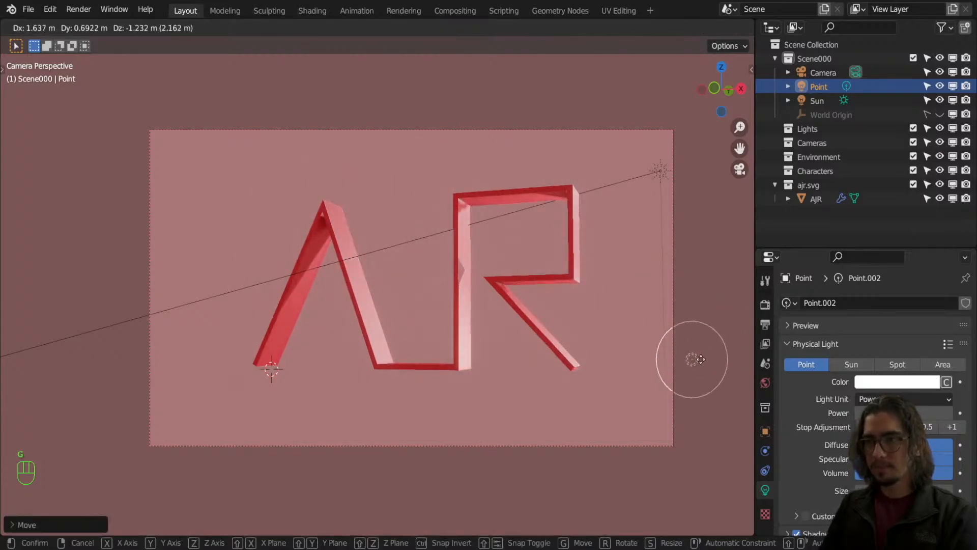
click(645, 325)
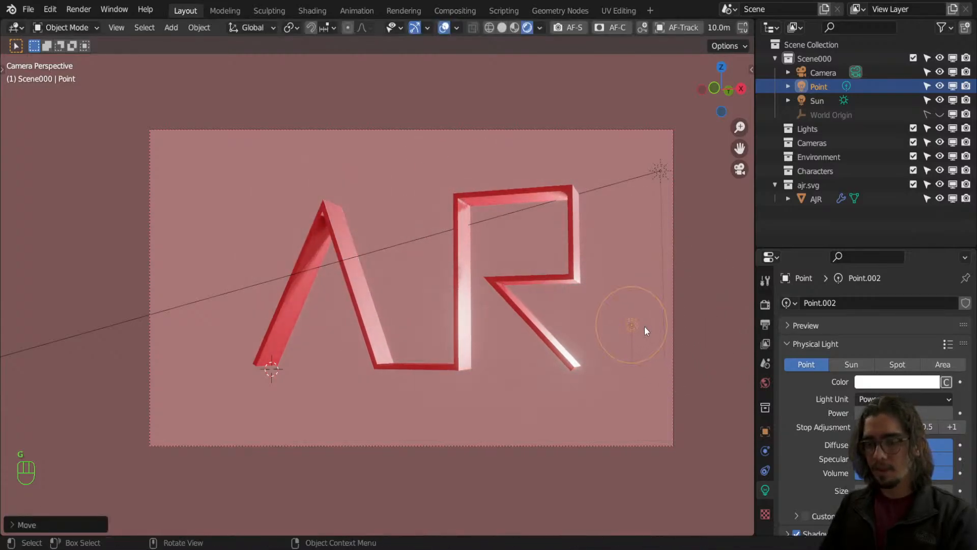
Duplicate the point light twice, placing one copy above the gap between the letters and the other below the A.
key(shift+d)
click(426, 177)
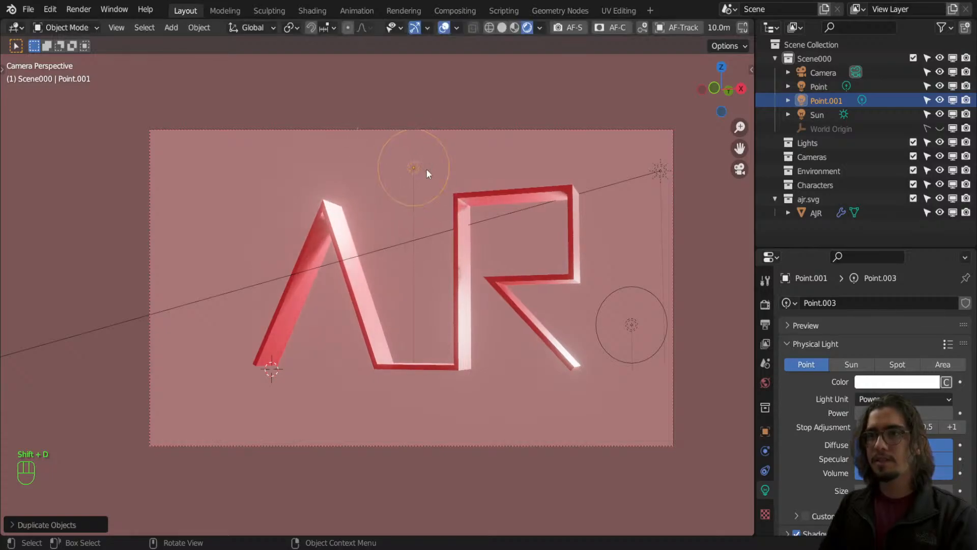
key(shift+d)
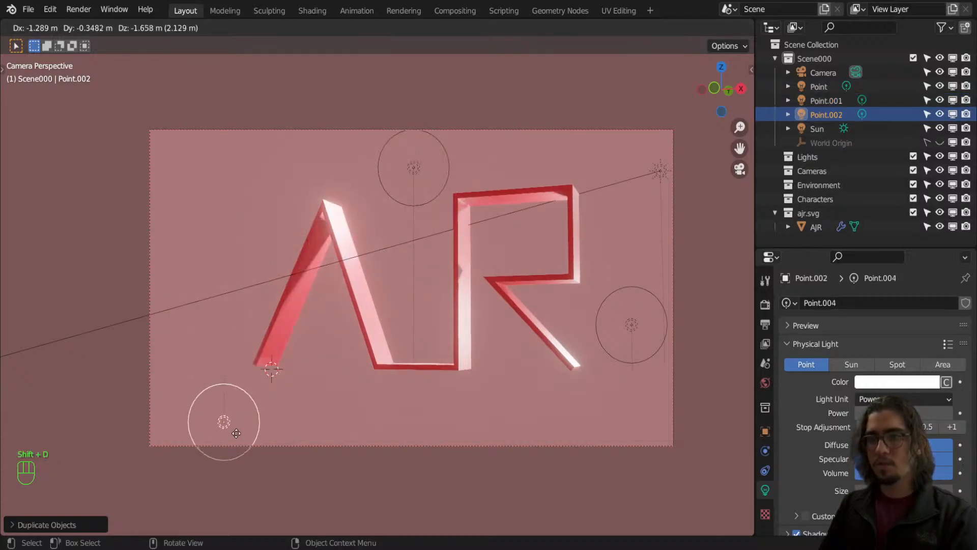
click(374, 413)
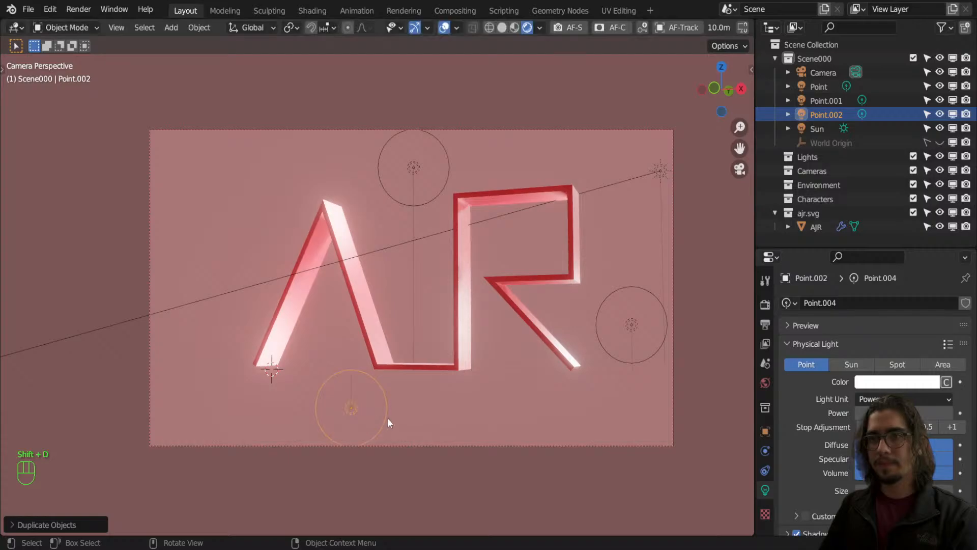
Duplicate the point light below the A, bring the copy closer to the camera, and raise it along the Z axis beside the A.
key(shift+d)
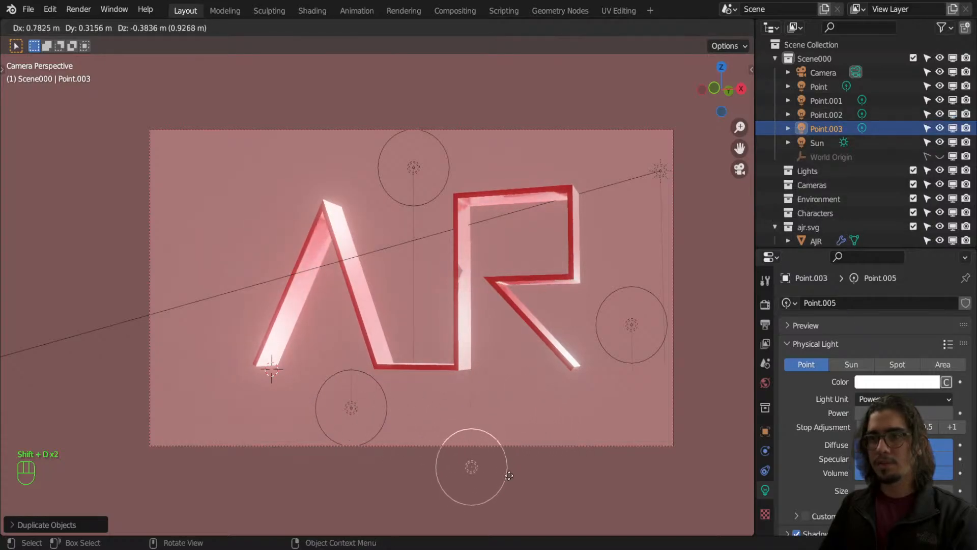
click(501, 448)
key(g)
click(381, 478)
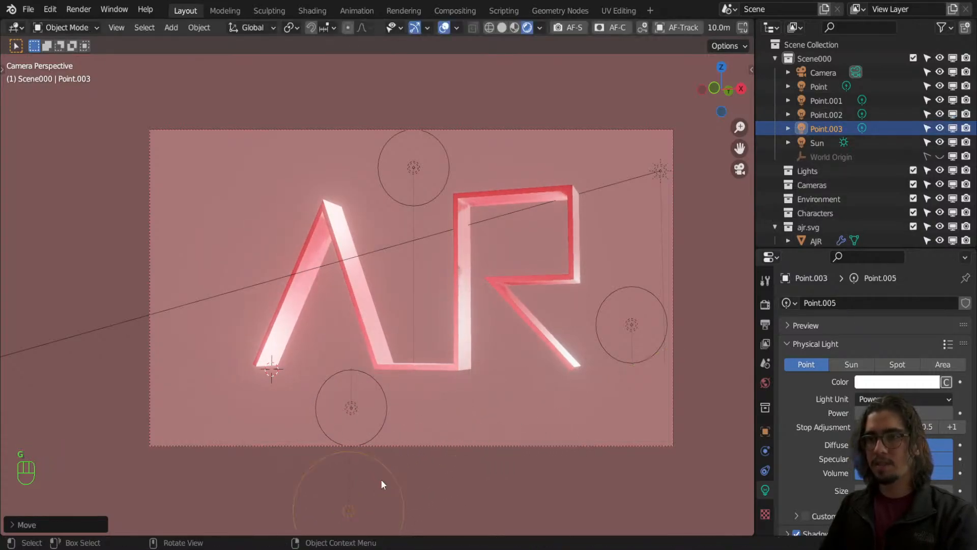
key(g)
key(z)
click(365, 246)
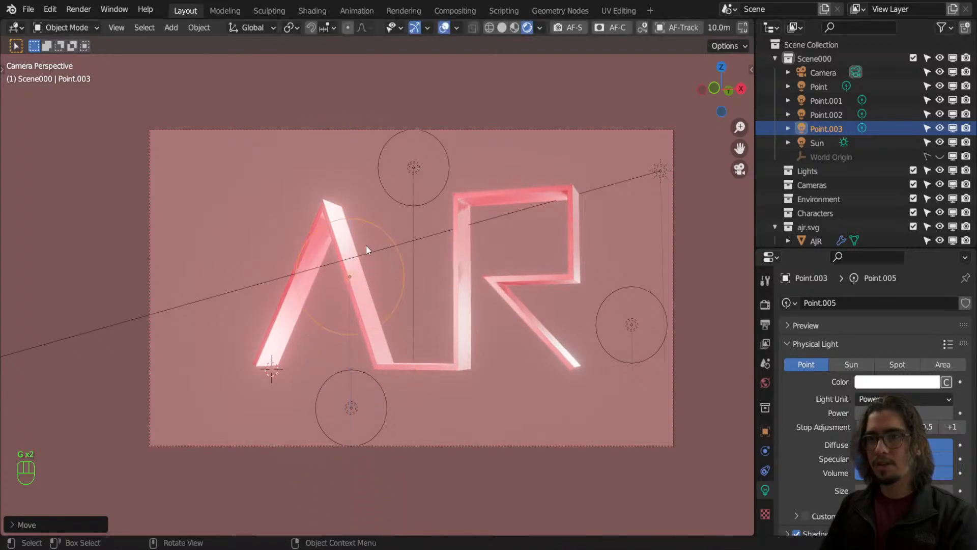
Shift the newest point light along the Y and X axes so it sits in front of the A's upper part.
key(g)
key(y)
click(231, 300)
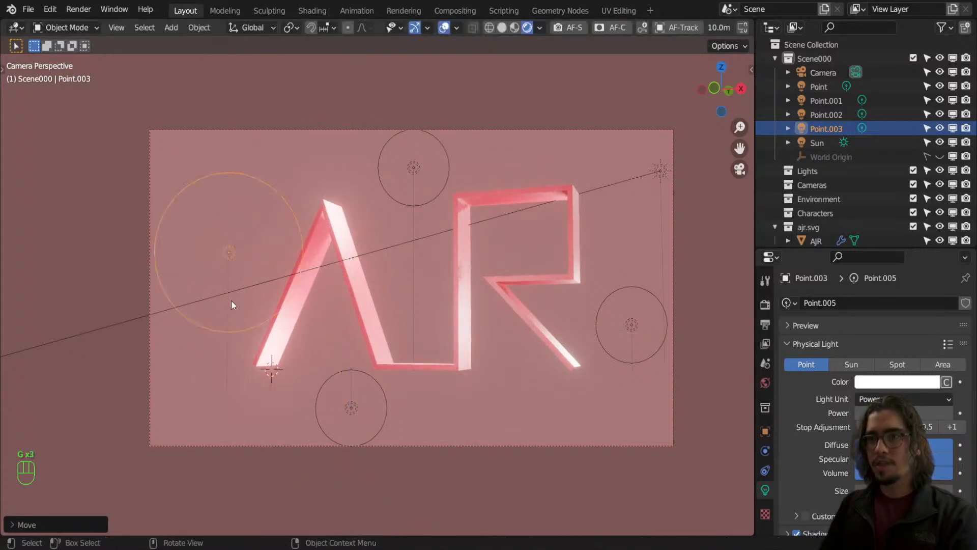
key(g)
key(x)
click(336, 322)
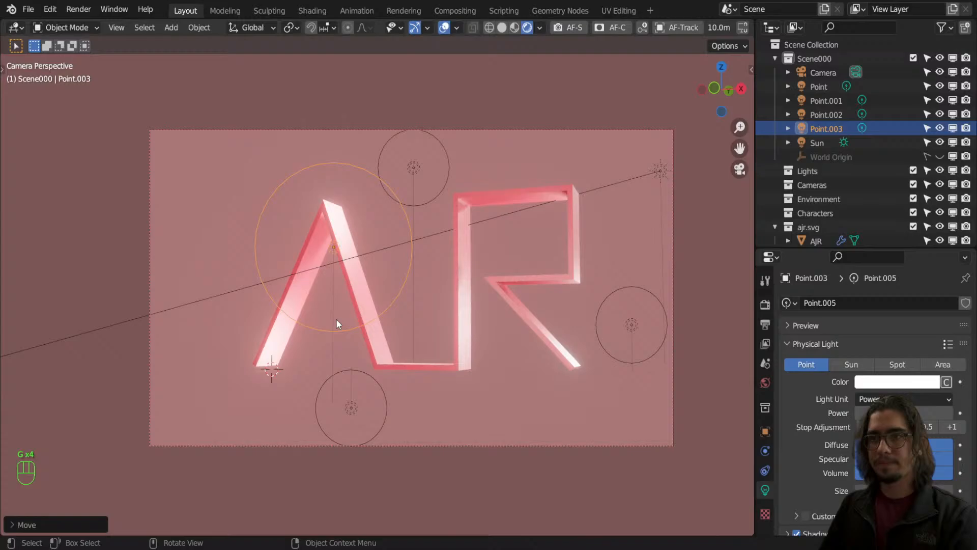
Preview the lit letters with the viewport overlays hidden, and restore the overlays.
click(511, 431)
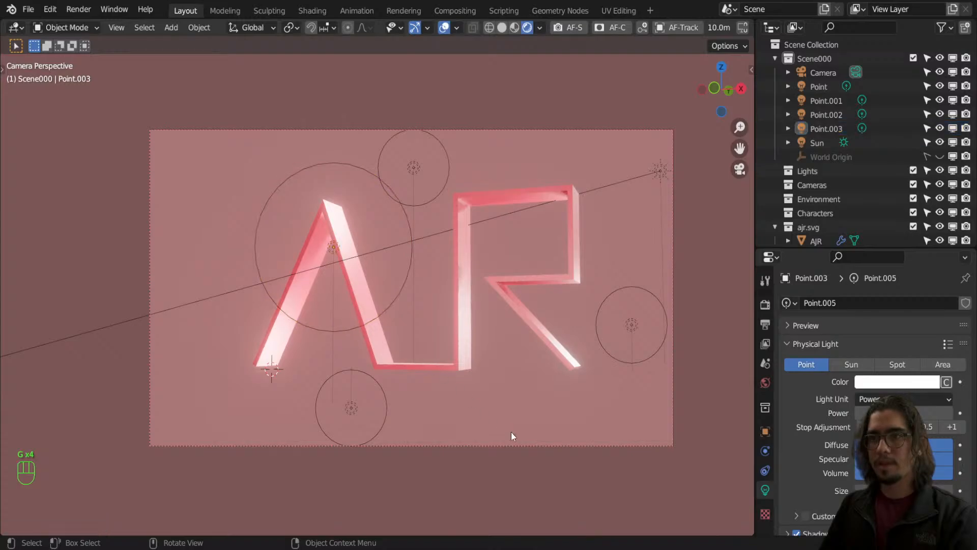
click(445, 30)
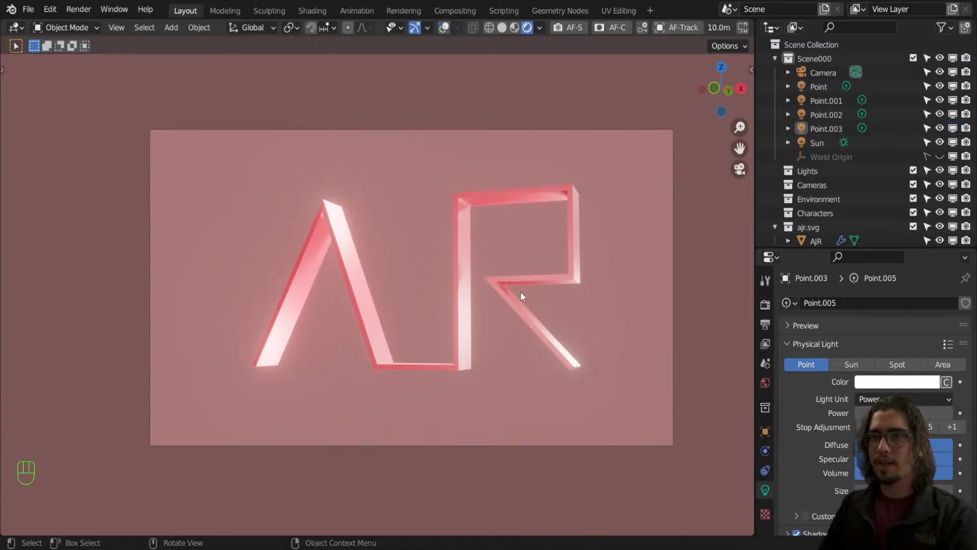
click(444, 28)
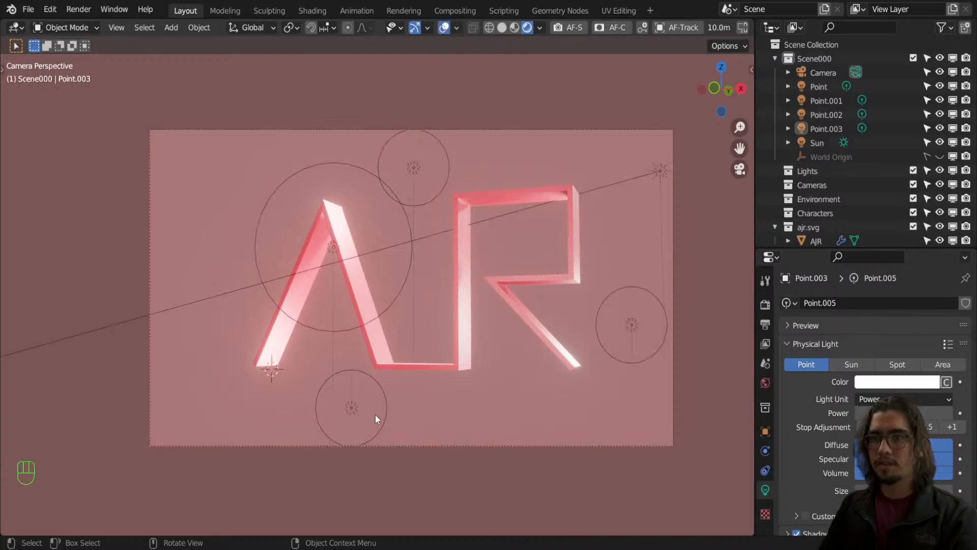
Delete all four point lights from the scene, keeping only the sun light.
click(356, 404)
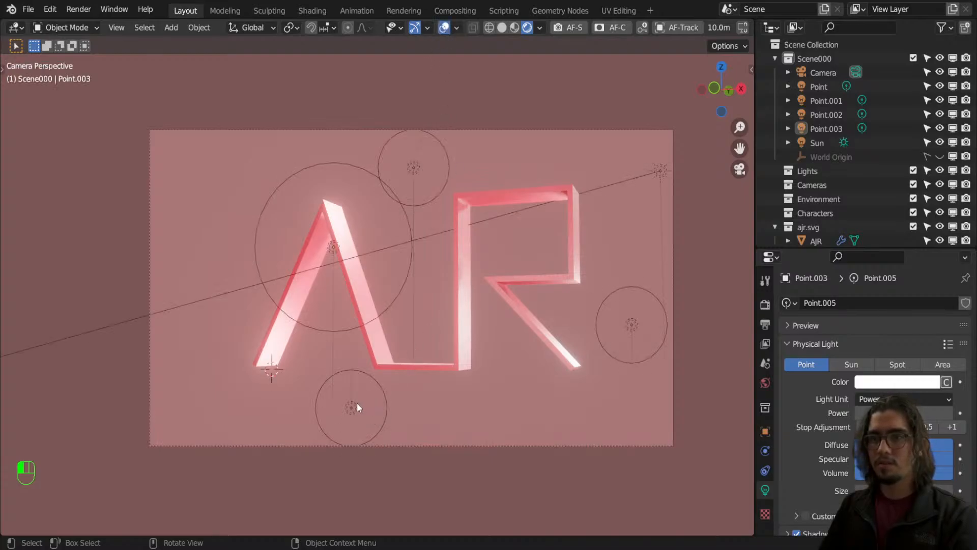
shift+click(401, 206)
key(x)
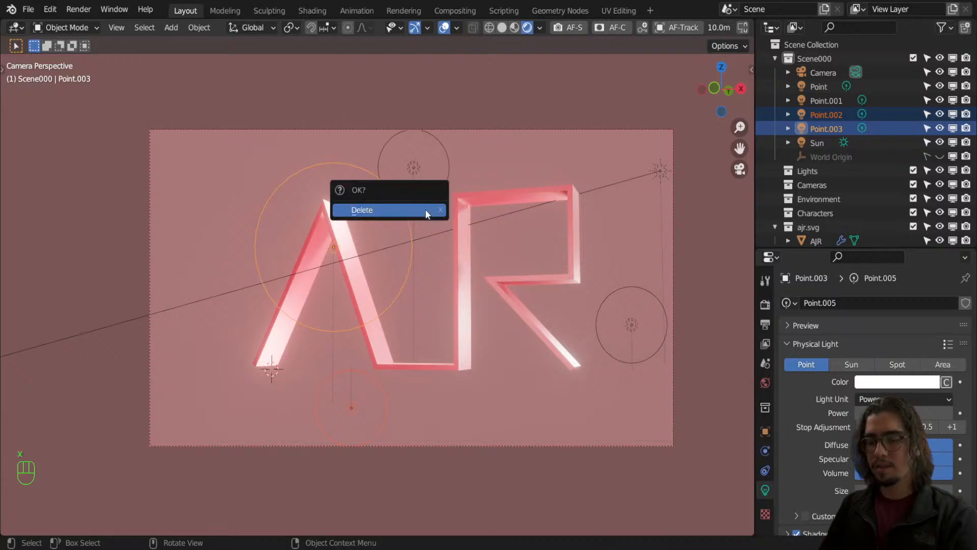
click(426, 209)
click(428, 197)
key(x)
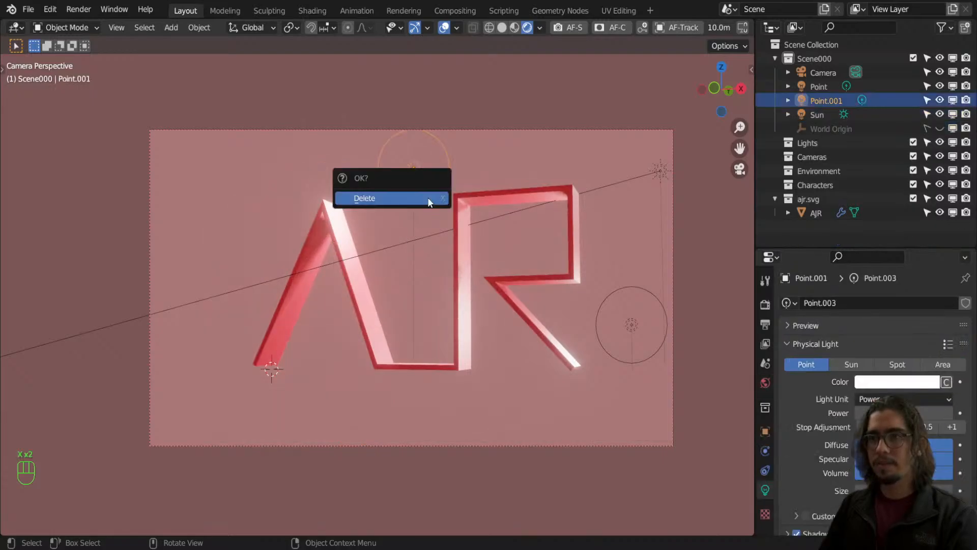
click(428, 197)
click(656, 298)
key(x)
click(654, 300)
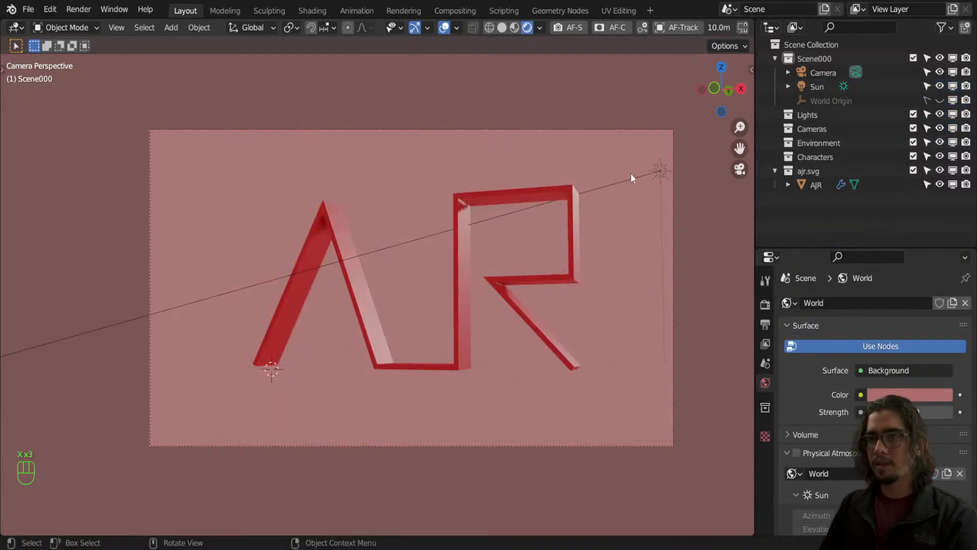
Increase the sun light's irradiance so it lights the letters more strongly.
click(630, 173)
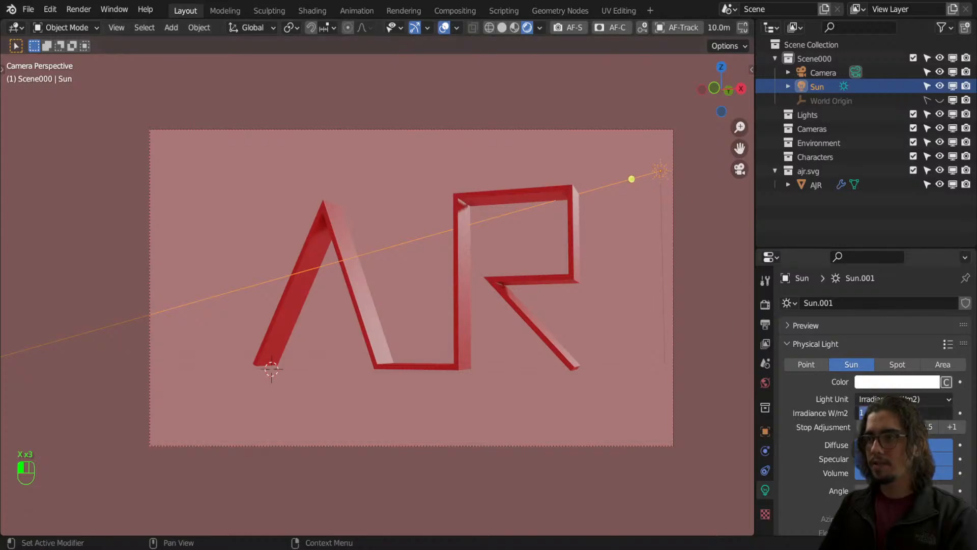
key(Return)
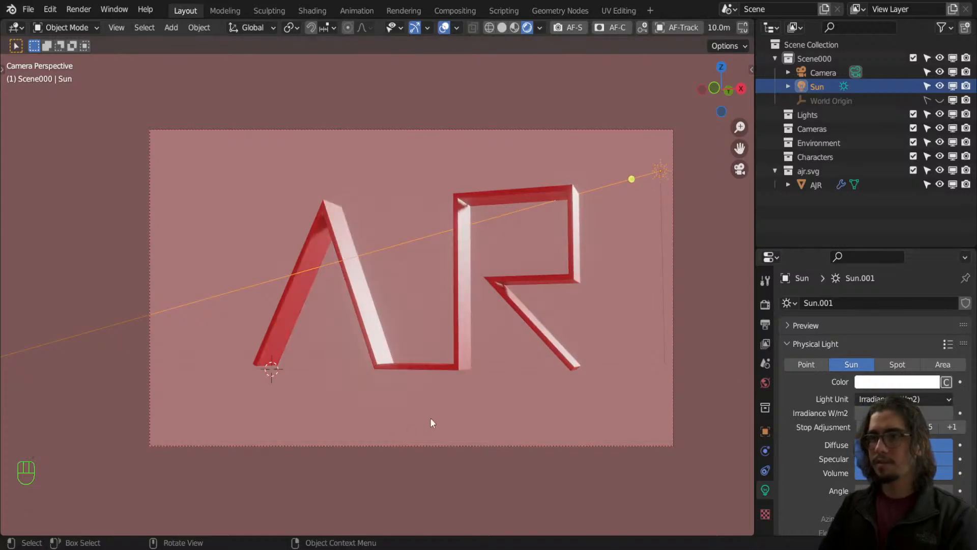
click(453, 389)
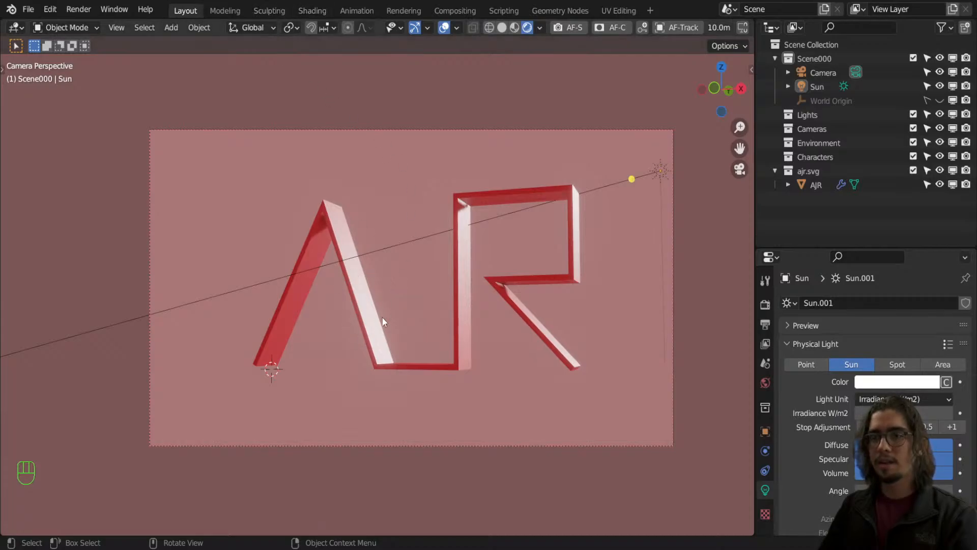
Begin adding a mesh primitive to the scene.
key(shift+a)
mouse_move(359, 361)
mouse_move(366, 184)
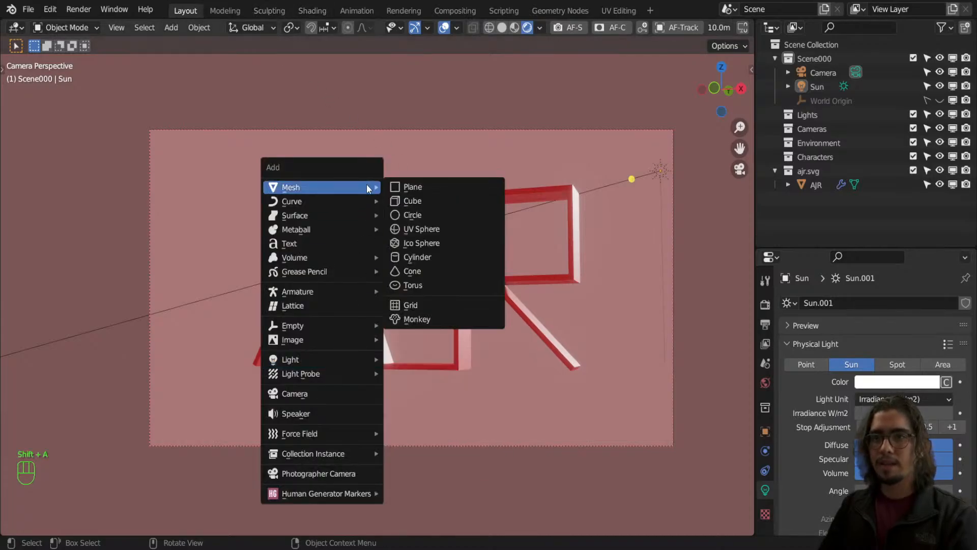
Add a Monkey mesh to the scene, scale it down and freely rotate it to turn its face.
click(429, 320)
key(s)
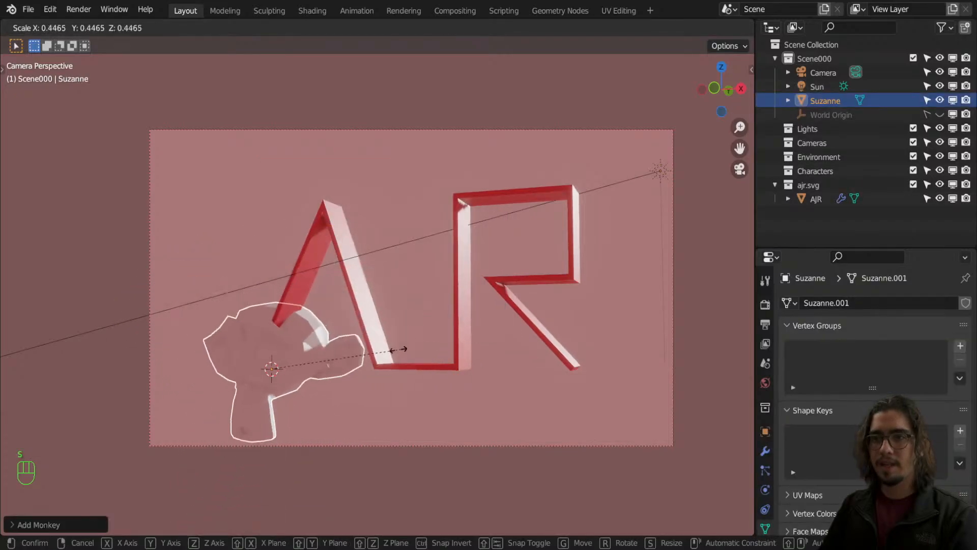
click(387, 348)
key(r)
key(r)
click(447, 344)
Raise the monkey along Z and shift it along X so it sits just left of the logo's A.
key(g)
key(z)
click(427, 266)
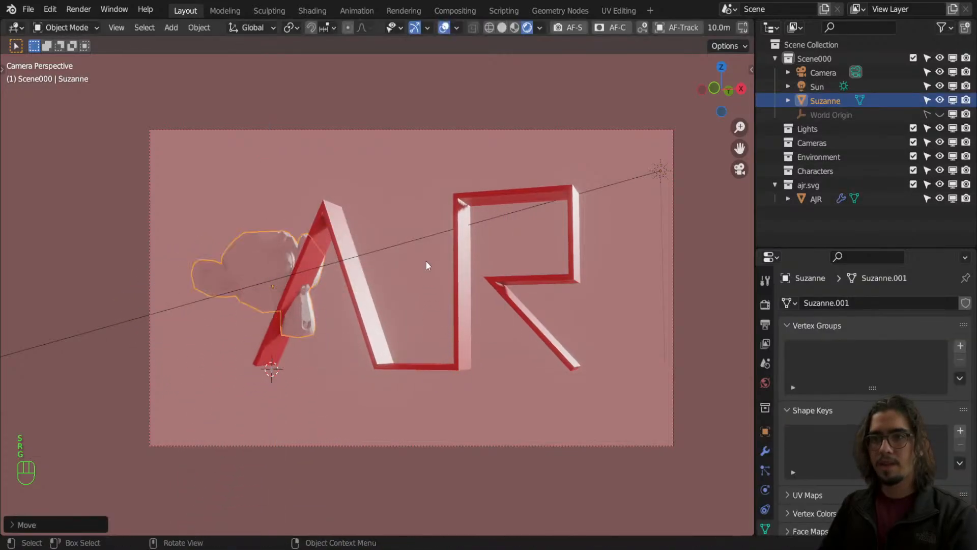
key(g)
key(x)
click(379, 249)
key(g)
right_click(399, 242)
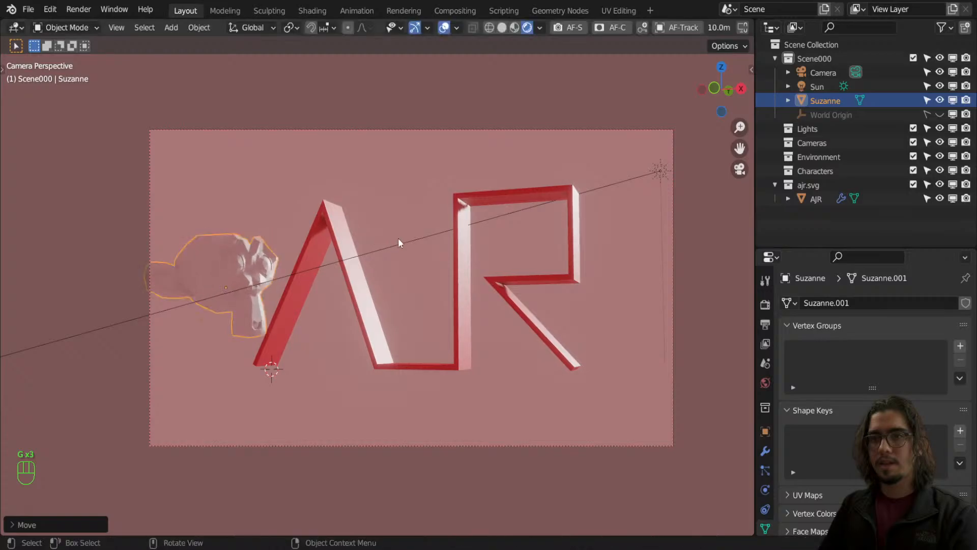
Scale the monkey down further and adjust its position beside the A.
key(s)
click(356, 251)
key(g)
click(359, 250)
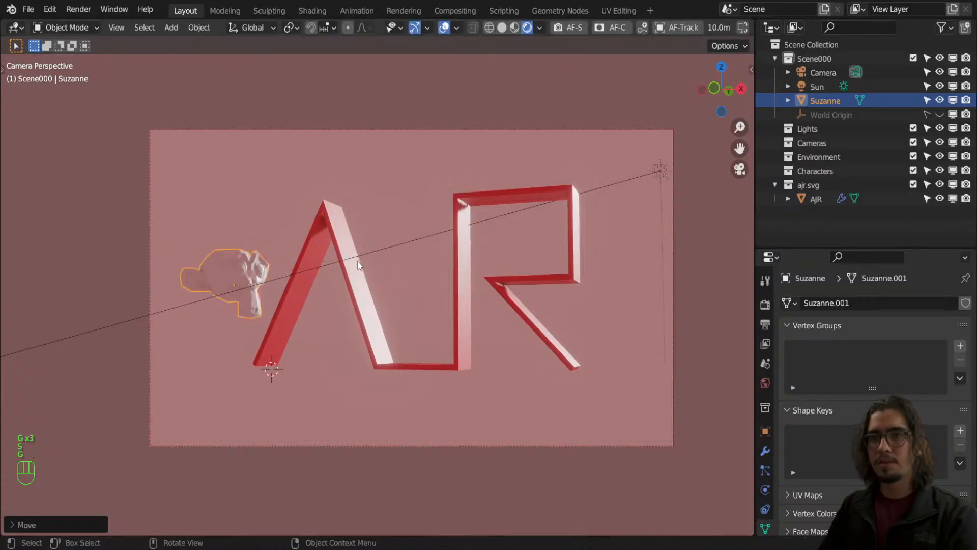
Switch to the Shading workspace, show the monkey's object shader nodes and create a new material for it.
click(318, 11)
click(462, 271)
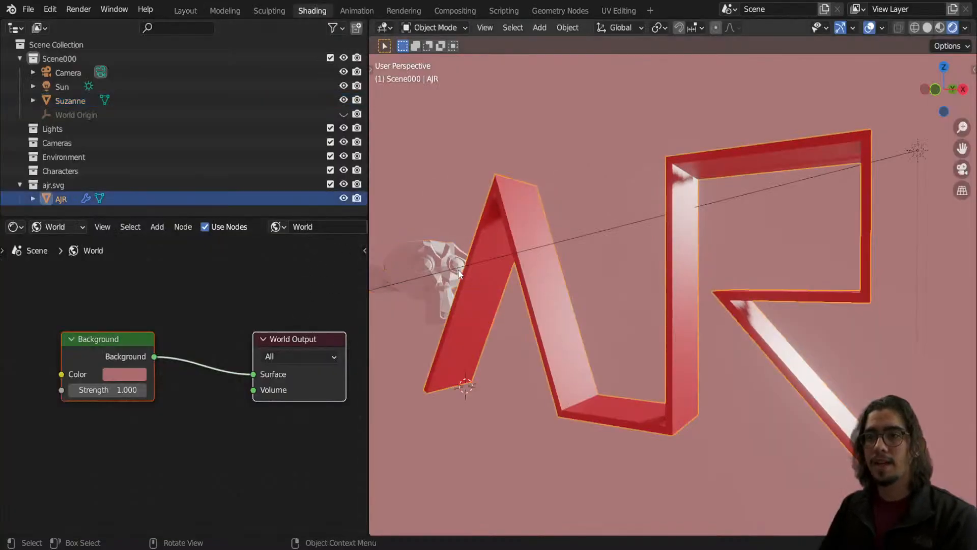
click(448, 269)
click(82, 227)
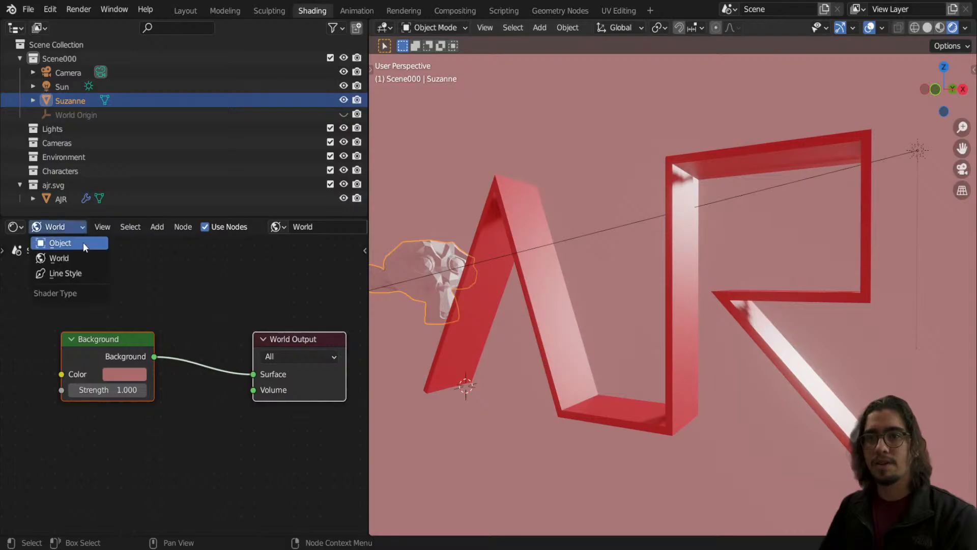
click(83, 242)
click(303, 224)
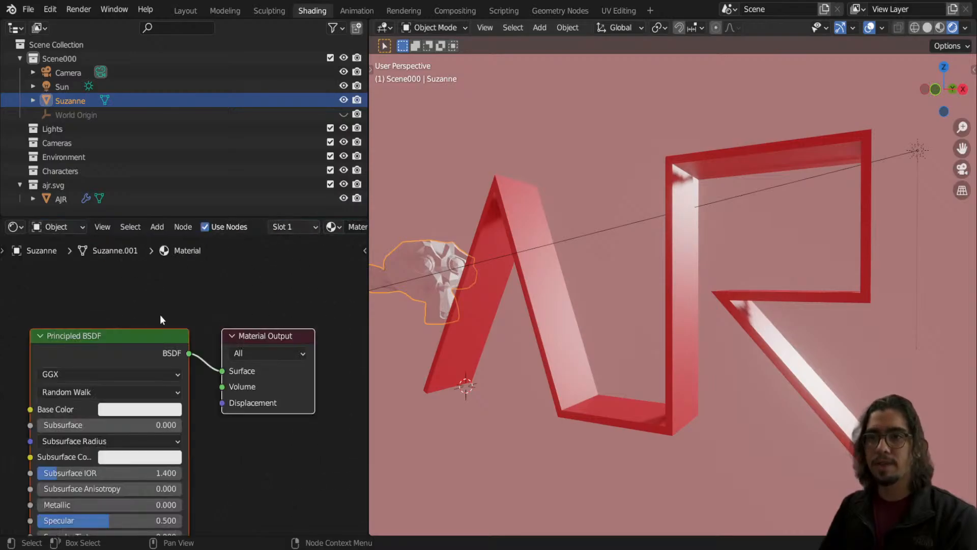
middle_drag(160, 315, 215, 284)
scroll(158, 290, down, 1)
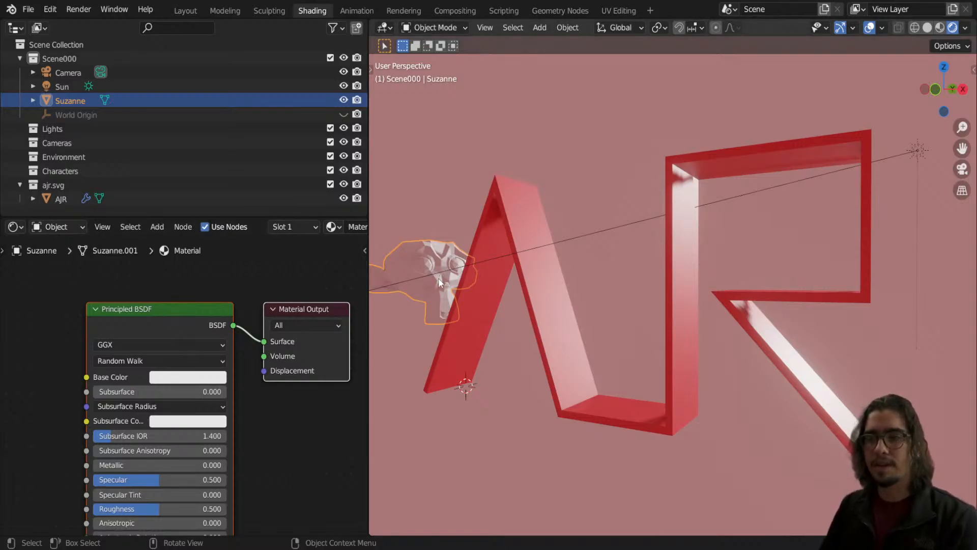
Delete the Principled BSDF node from the monkey's material.
middle_drag(454, 280, 505, 294)
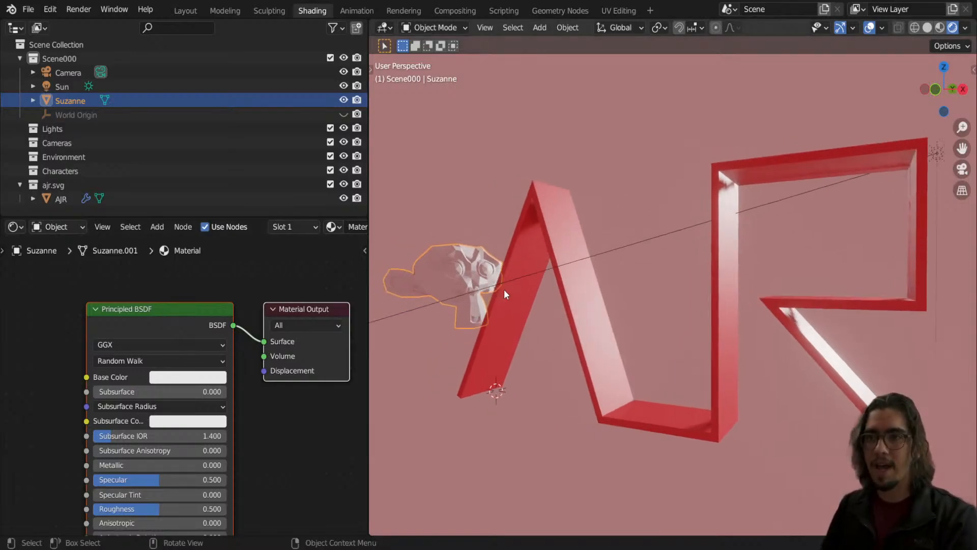
click(172, 331)
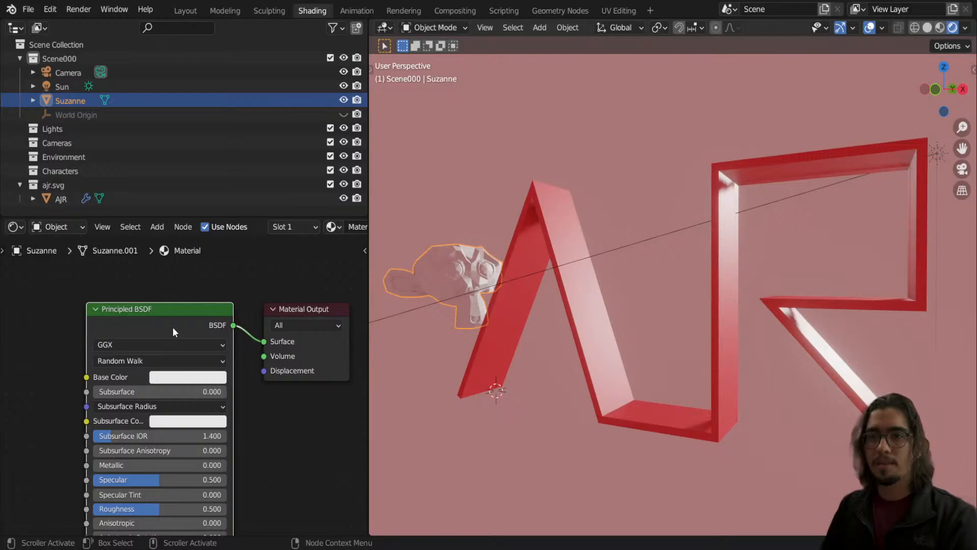
key(Delete)
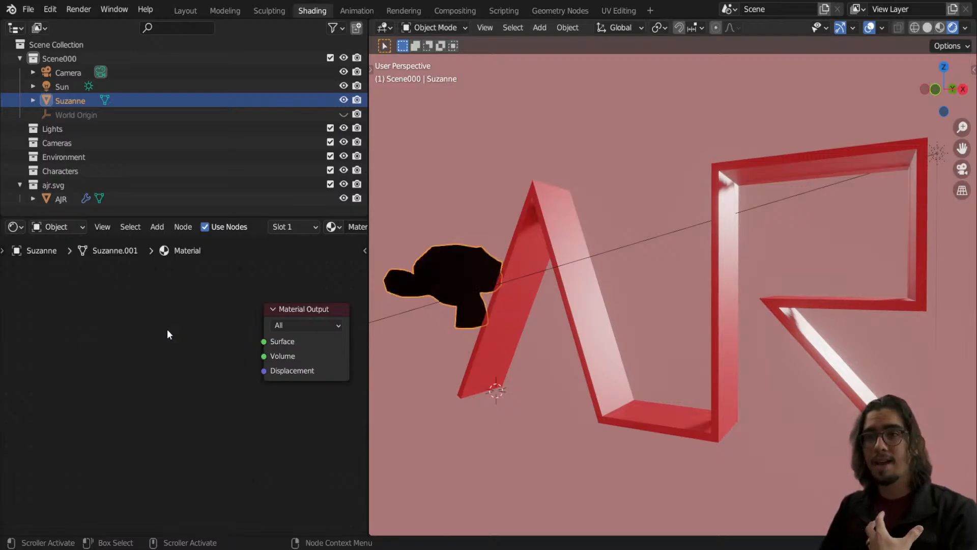
drag(597, 189, 891, 425)
Add an Emission node to the monkey's material and connect it to the Material Output's Surface.
key(shift+a)
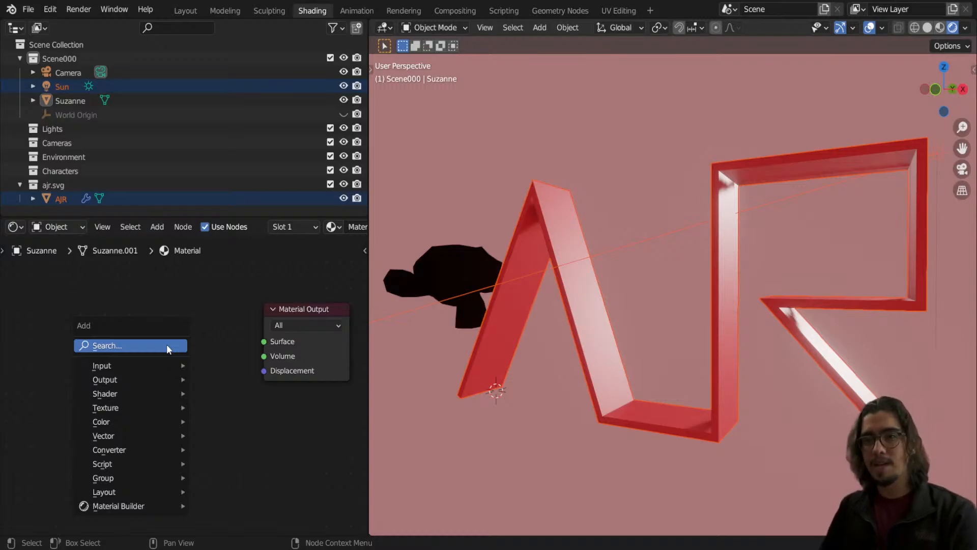
click(167, 345)
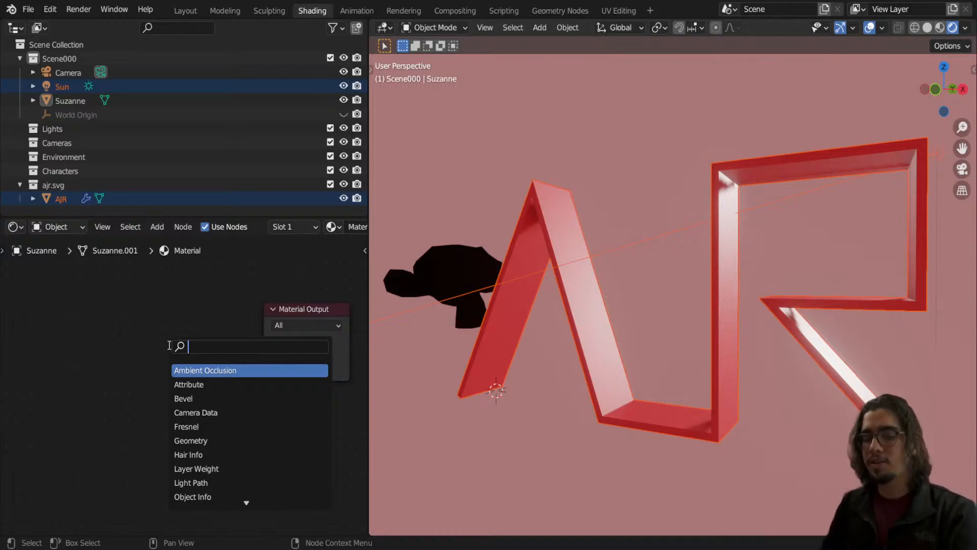
text(emis)
key(Return)
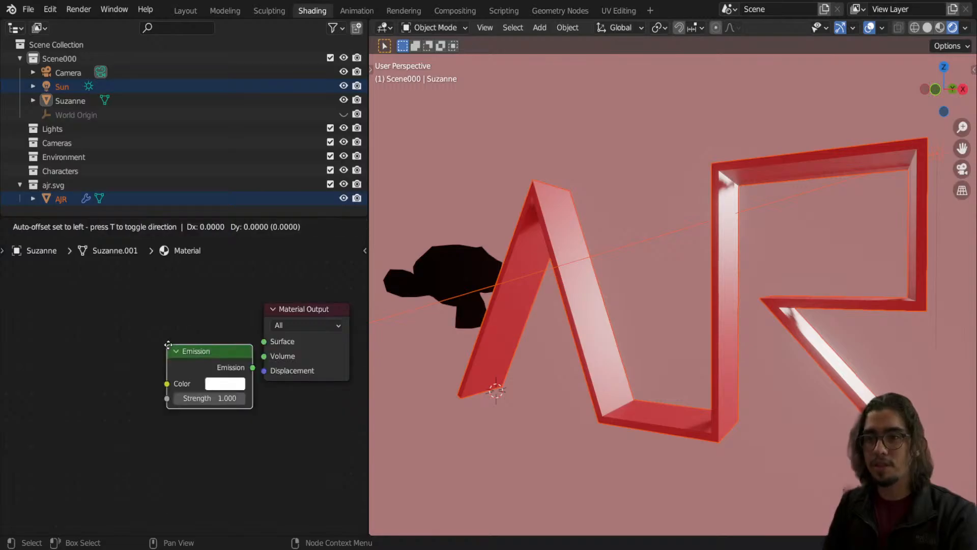
click(72, 328)
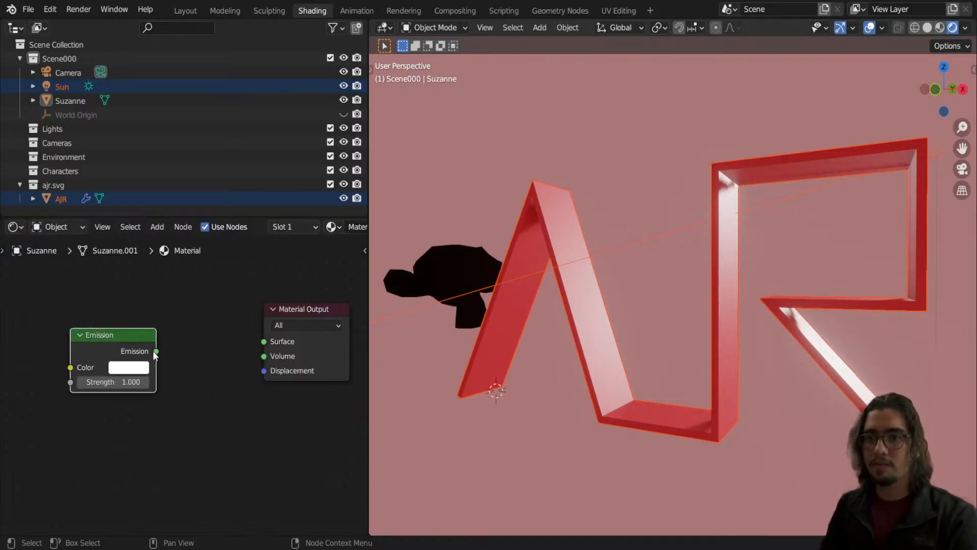
mouse_move(157, 351)
mouse_down()
mouse_move(269, 350)
mouse_move(150, 345)
mouse_move(160, 349)
mouse_up()
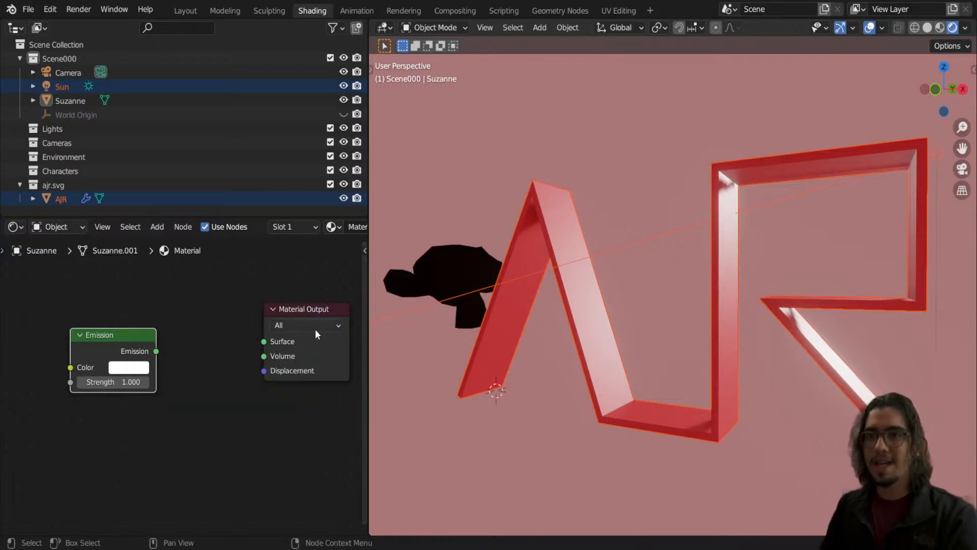
drag(255, 275, 356, 316)
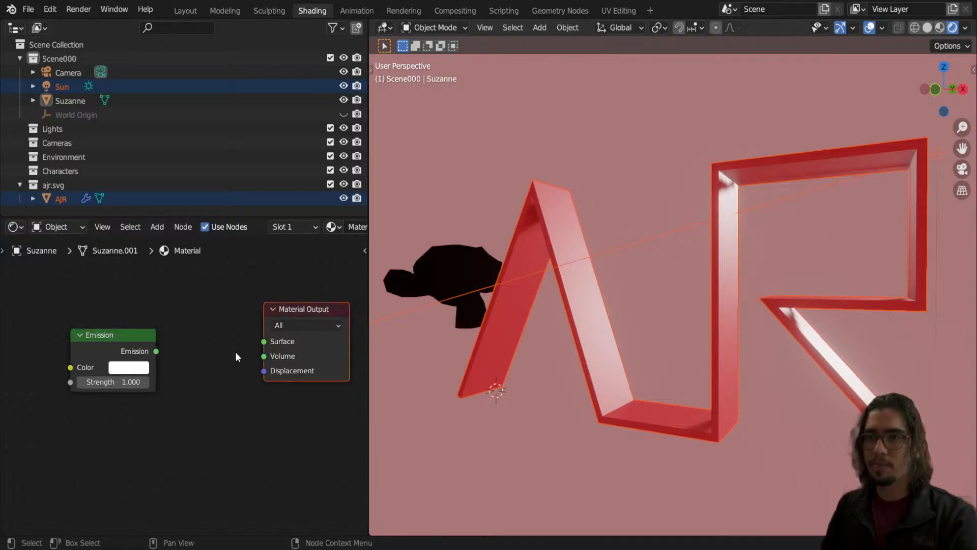
drag(151, 352, 267, 340)
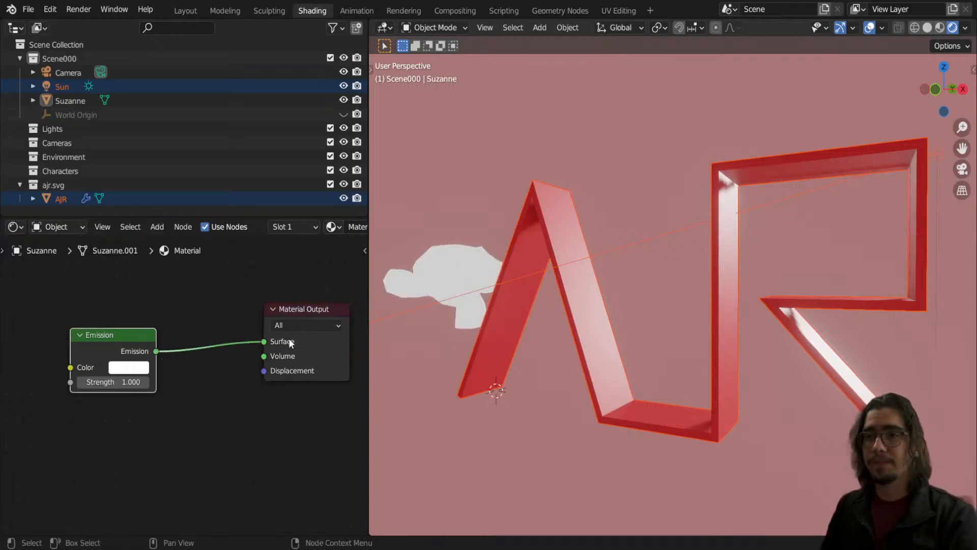
Move the emissive monkey over the top of the A and back to the A's left side.
click(472, 272)
key(g)
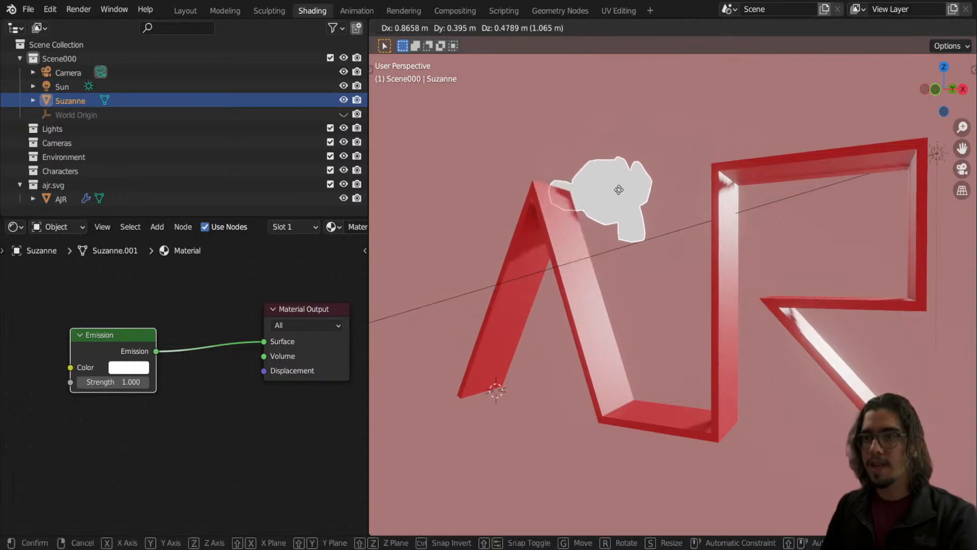
click(605, 162)
key(g)
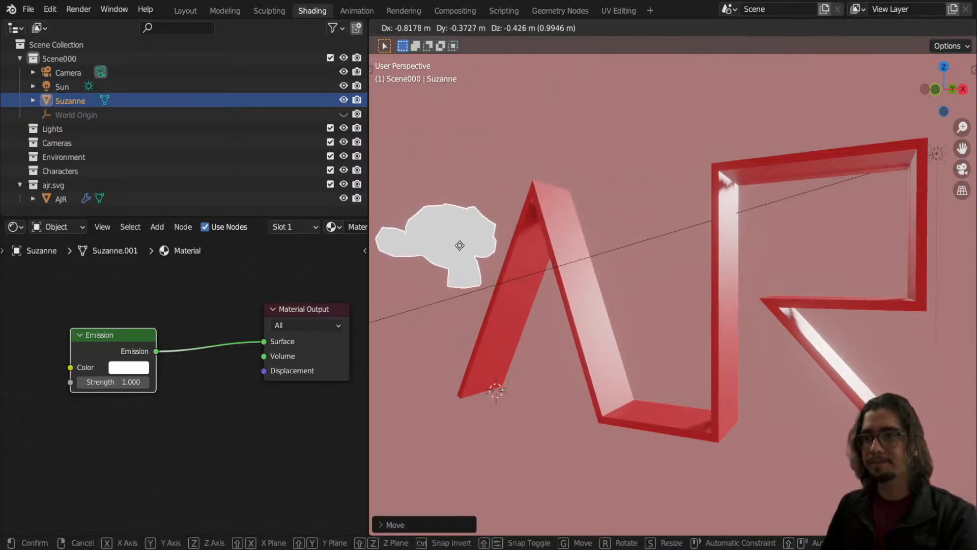
click(474, 235)
Move the monkey across the logo to hover above the top bar of the R.
scroll(481, 254, down, 4)
middle_drag(474, 235, 550, 303)
scroll(619, 253, up, 4)
scroll(550, 304, down, 2)
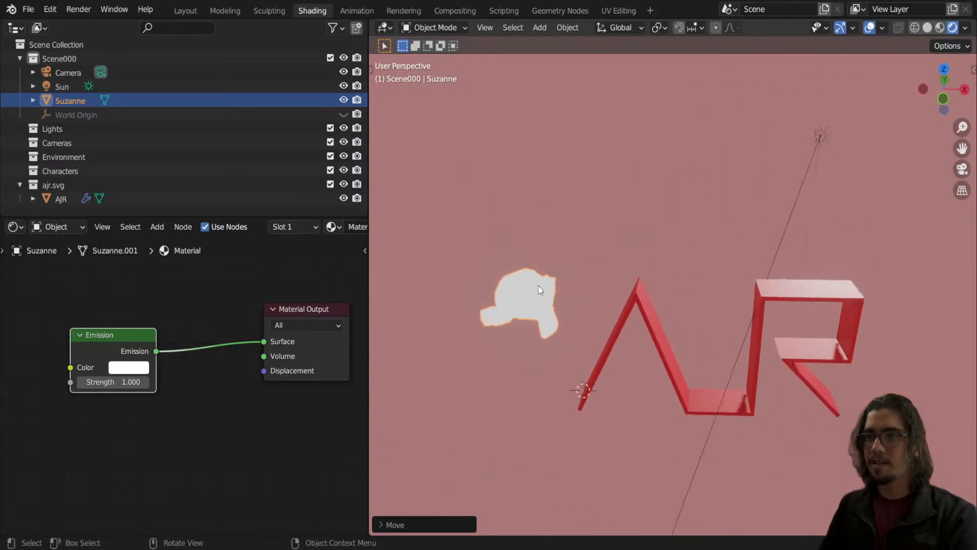
key(g)
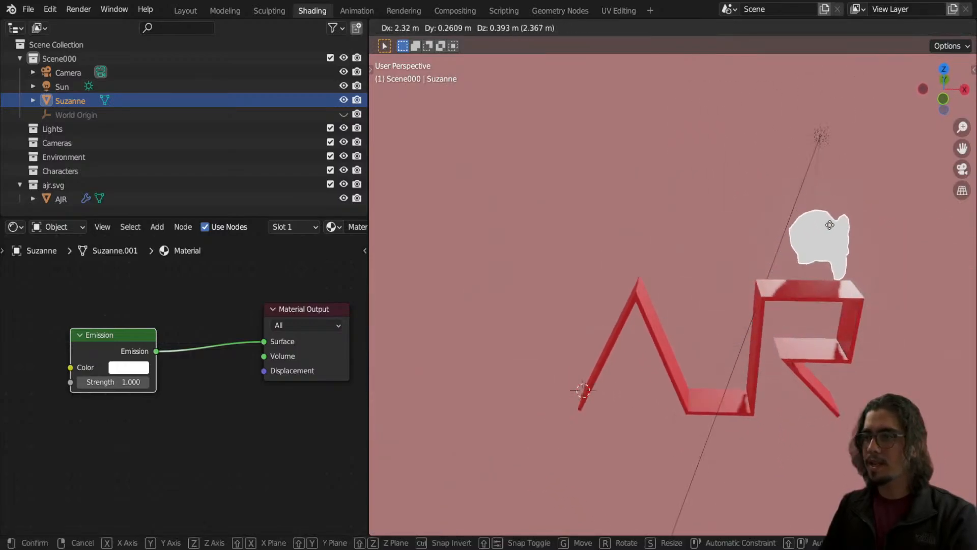
click(825, 224)
Shift the monkey slightly along the Y axis above the R's top bar.
middle_drag(838, 237, 778, 286)
scroll(769, 279, up, 4)
scroll(768, 279, up, 2)
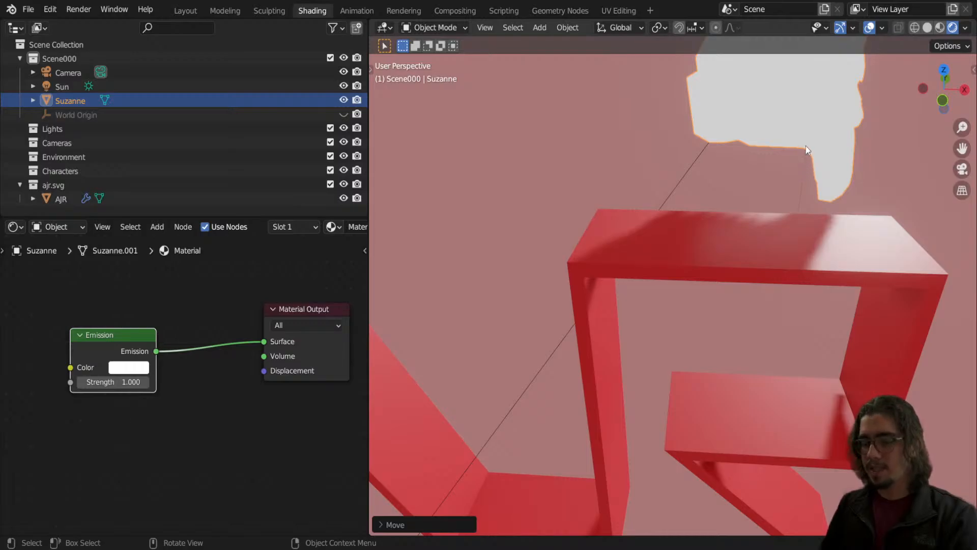
key(g)
key(y)
click(787, 174)
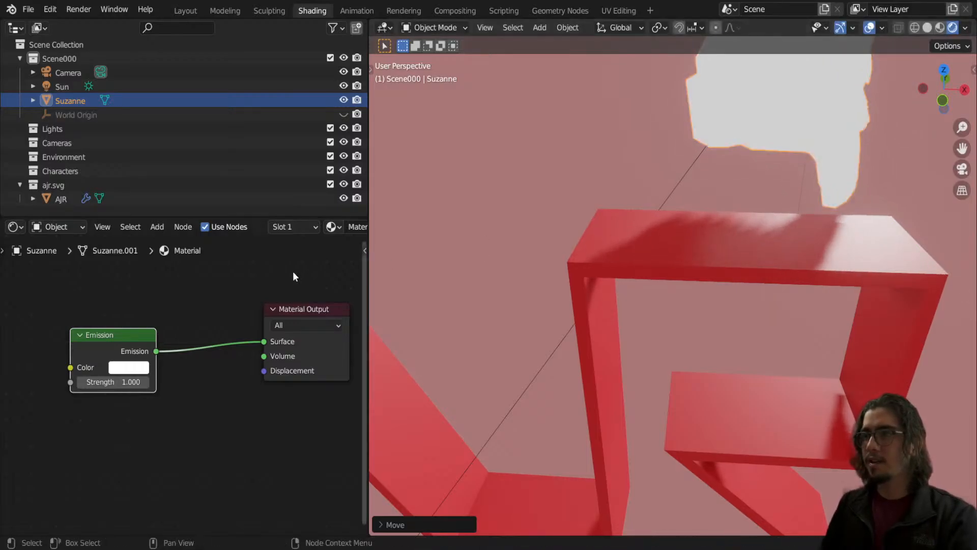
Set the monkey's Emission strength to 5.
click(126, 383)
text(5)
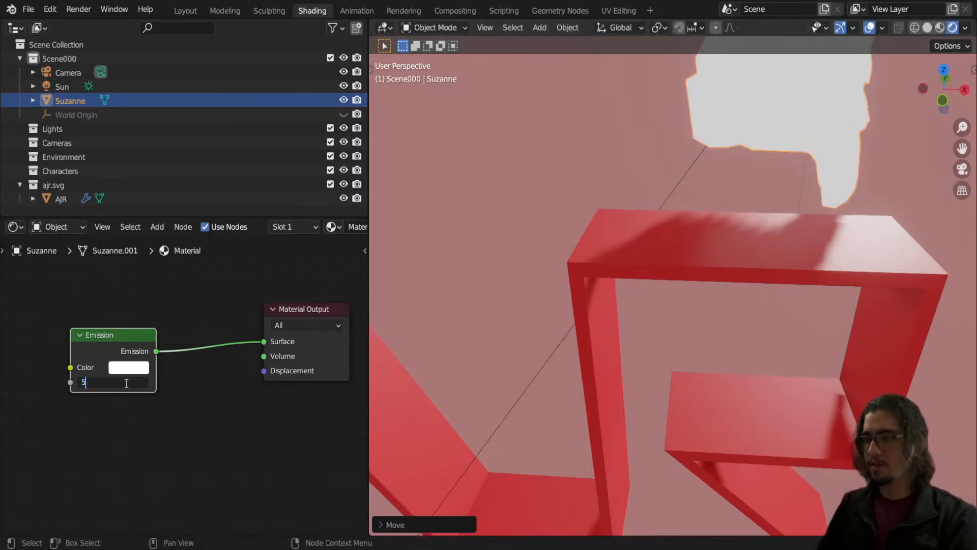
key(Return)
Sketch an annotation arrow toward the R's top bar, clear it, and return the 3D cursor to the world origin.
key(d)
mouse_move(756, 326)
mouse_down()
mouse_move(779, 275)
mouse_move(773, 263)
mouse_move(792, 278)
mouse_up()
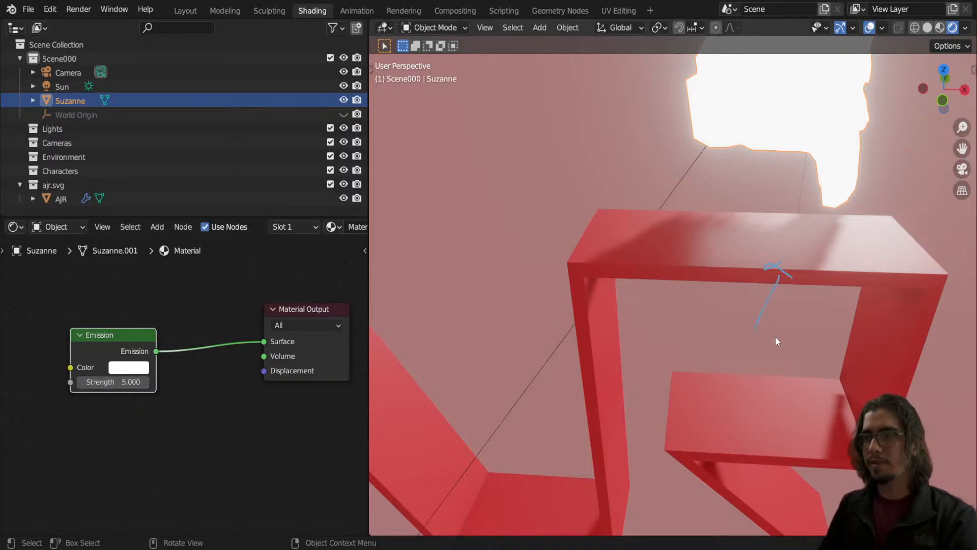
shift+right_drag(776, 337, 763, 297)
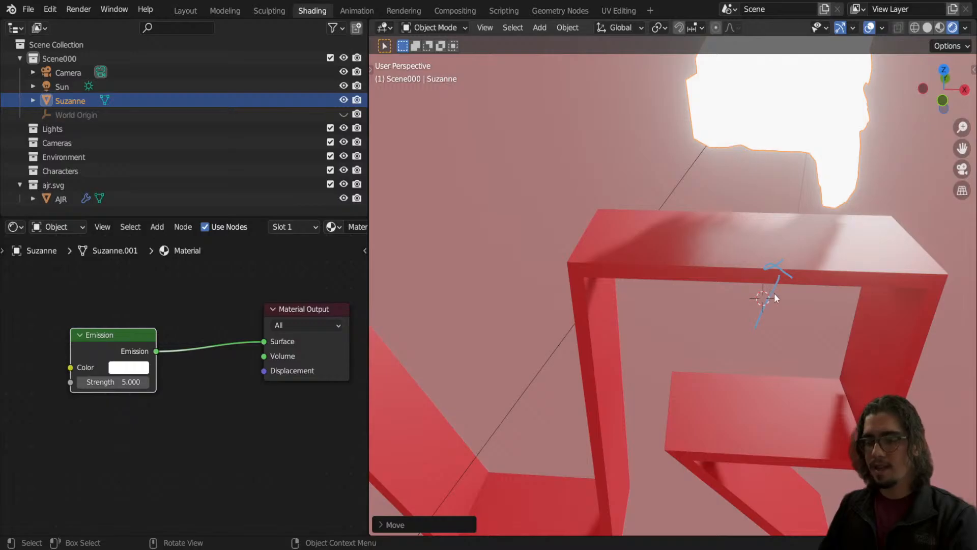
scroll(715, 298, down, 5)
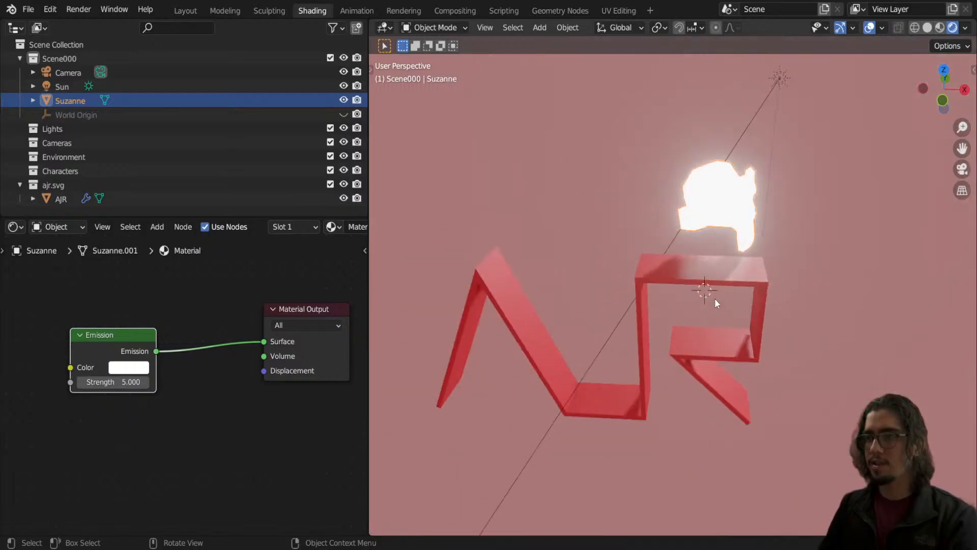
key(shift+s)
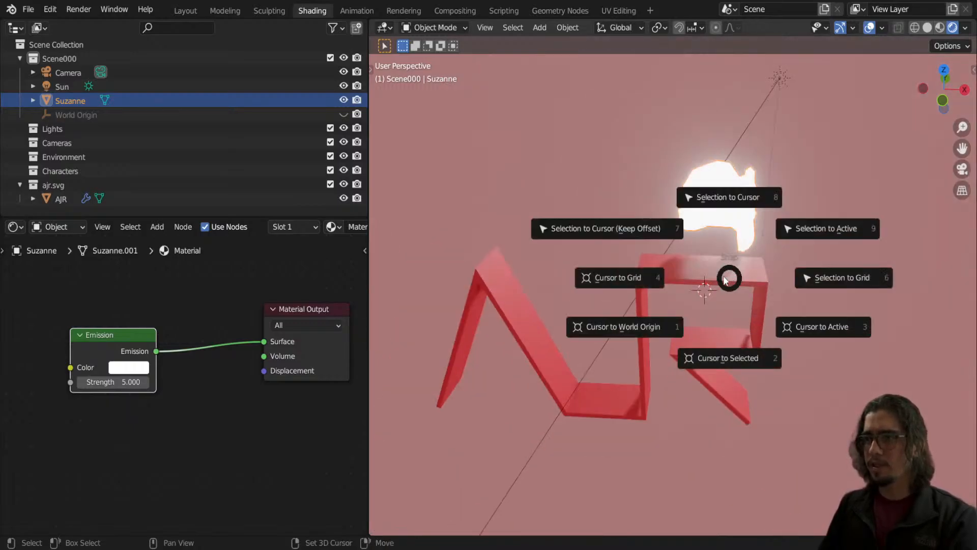
click(632, 327)
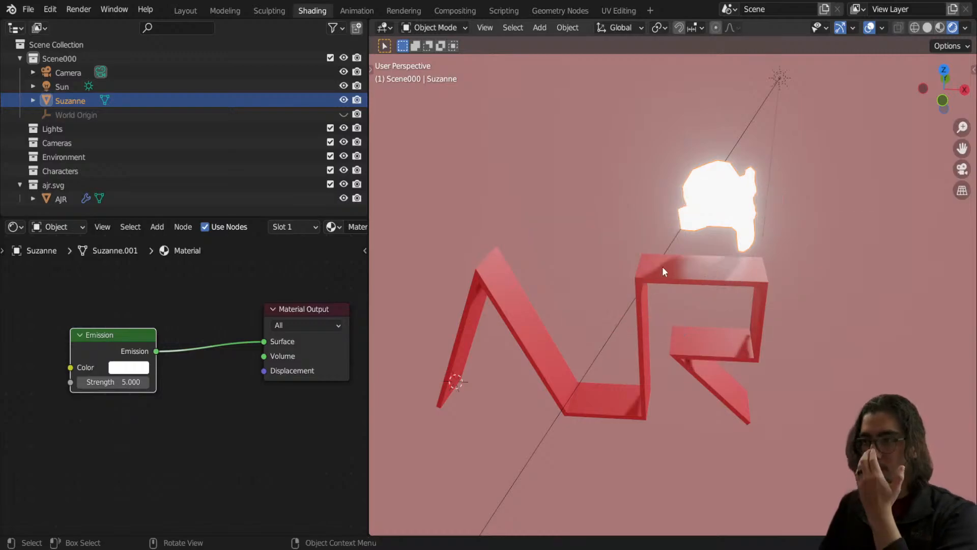
Set the monkey's Emission strength to 1.
click(113, 382)
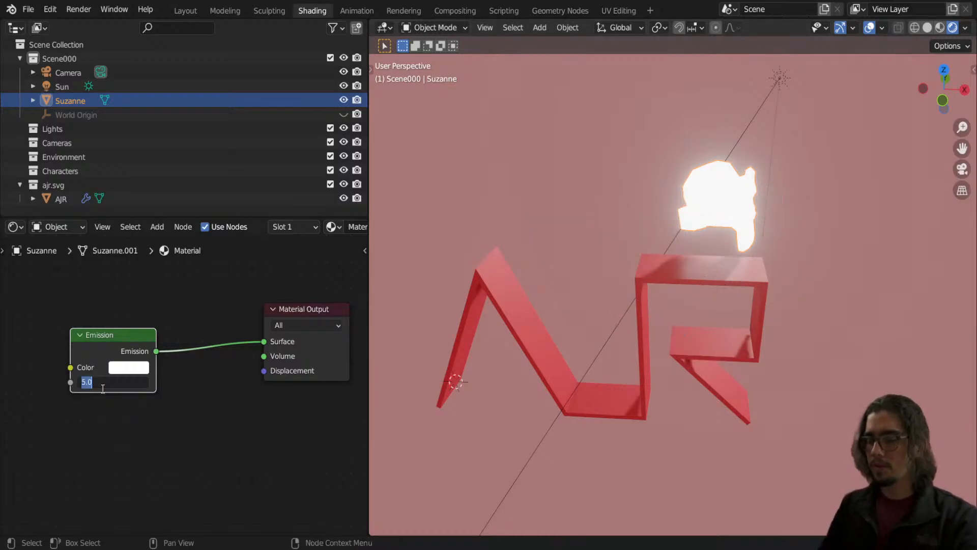
text(1)
key(Return)
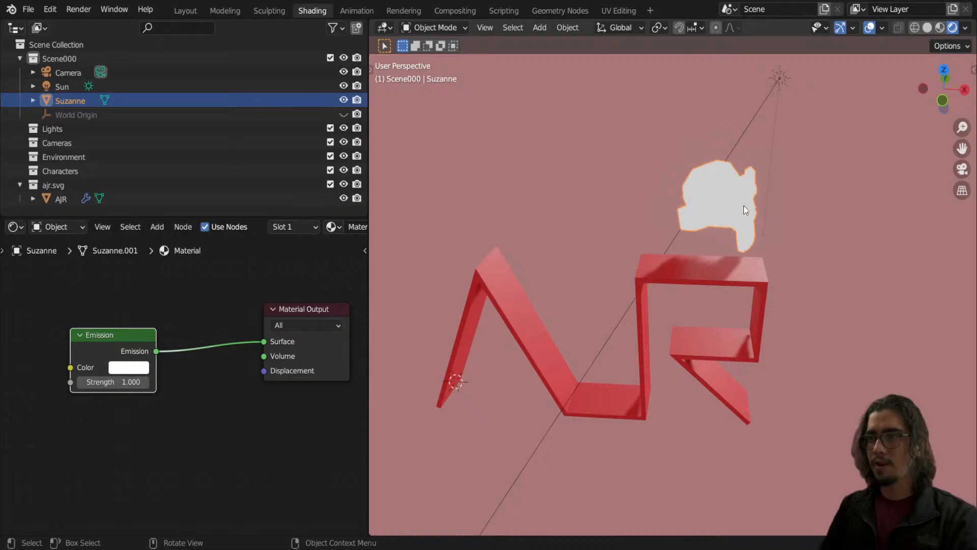
Look through the scene camera and move the monkey down beside the foot of the A.
click(719, 284)
key(KP_0)
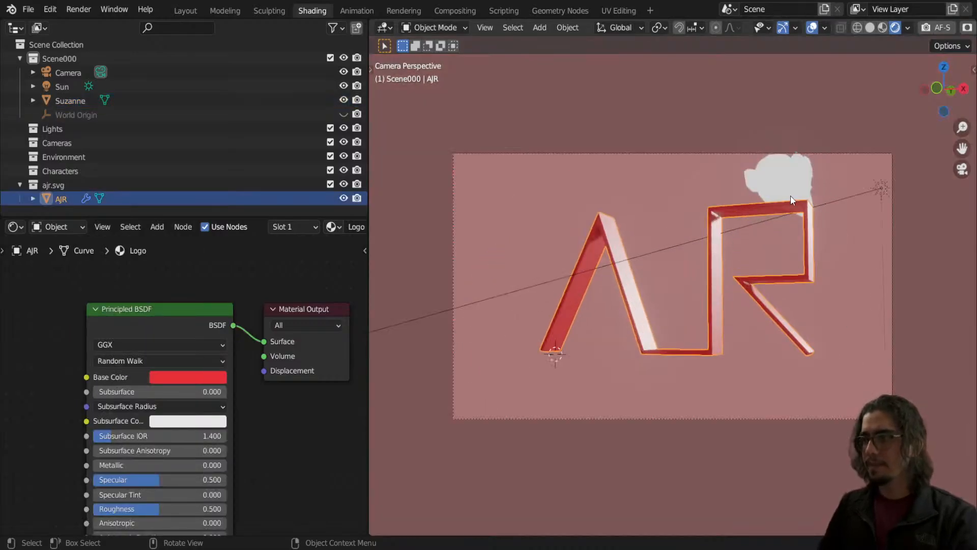
key(g)
key(Escape)
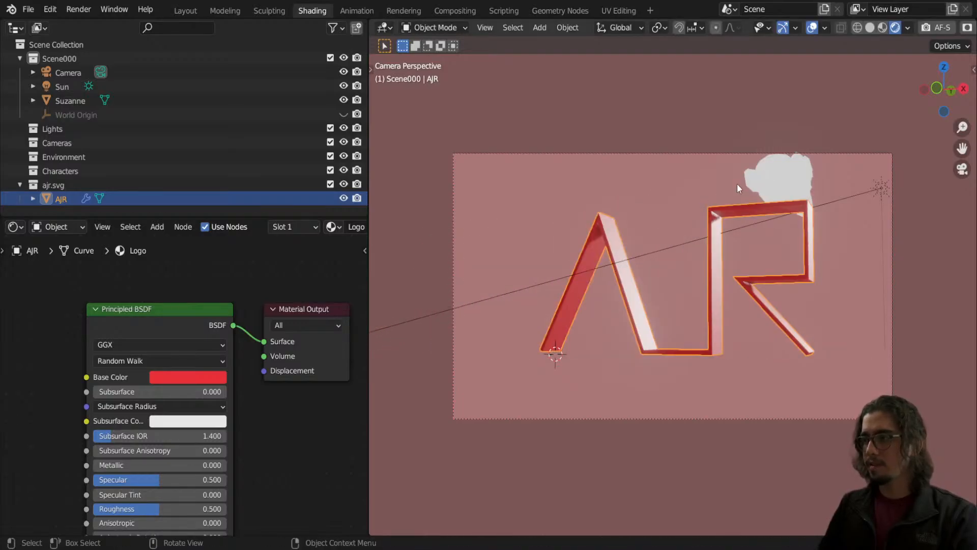
click(761, 175)
key(g)
key(x)
key(z)
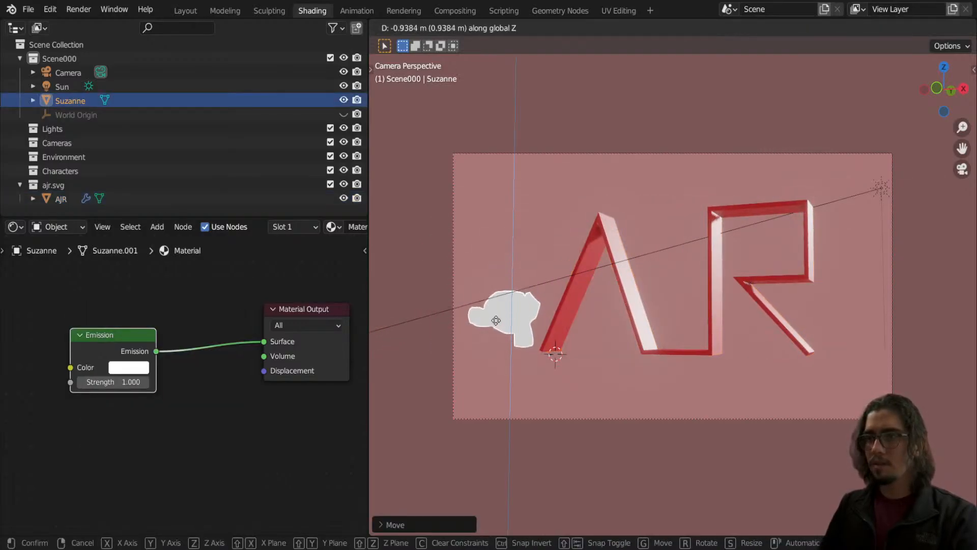
click(532, 344)
Turn the monkey with a free trackball rotation beside the A's foot.
key(r)
key(r)
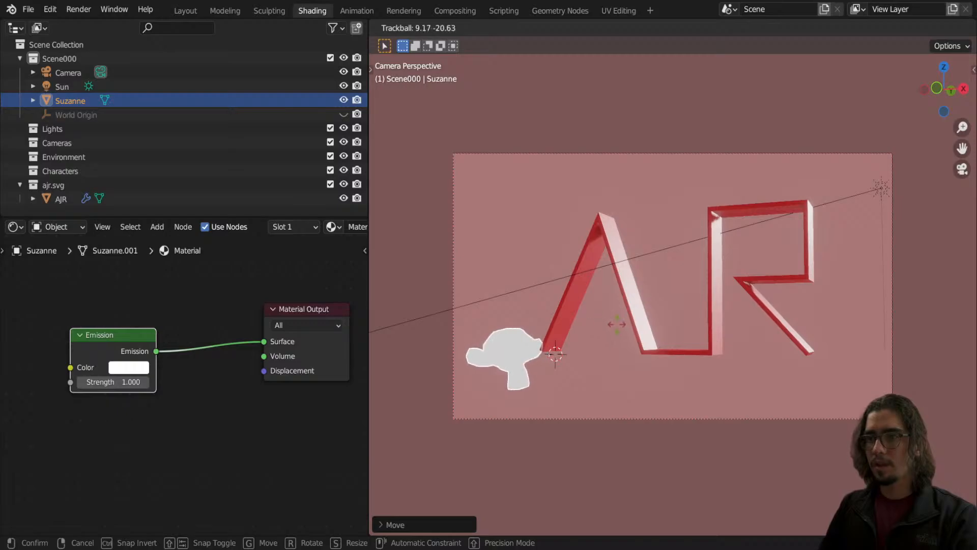
click(579, 333)
key(g)
key(y)
key(Escape)
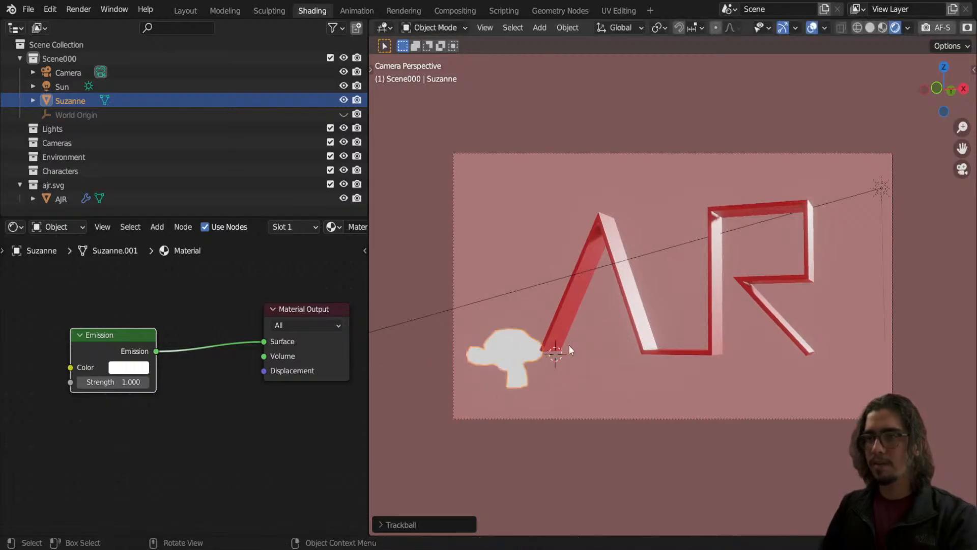
Reposition the monkey next to the A's foot and scale it down slightly.
key(g)
key(y)
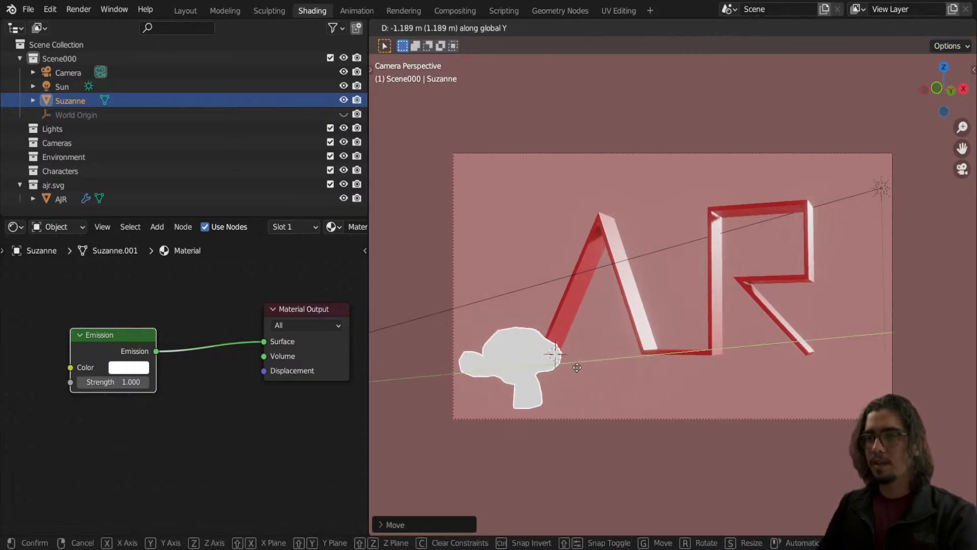
key(z)
click(643, 325)
key(s)
click(601, 337)
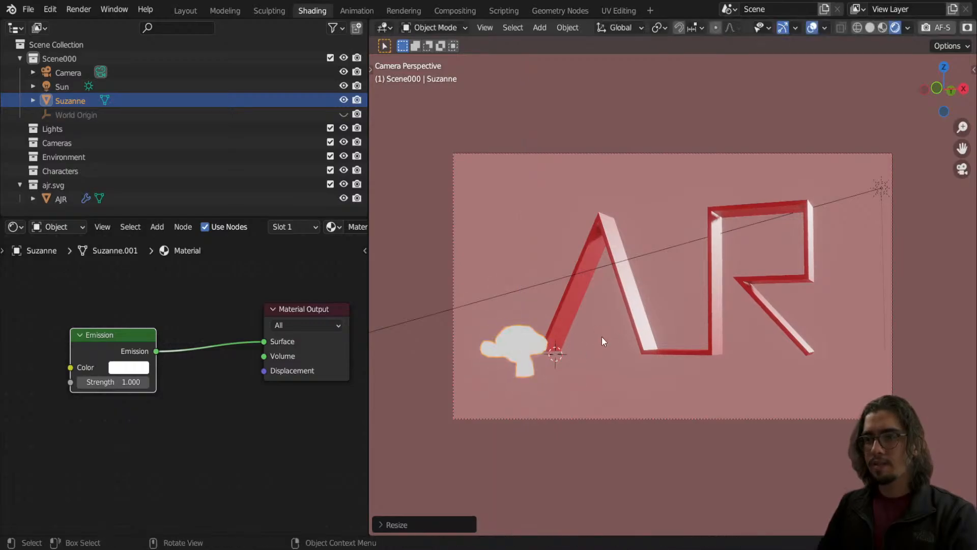
Select the AJR logo and save the current file.
click(641, 276)
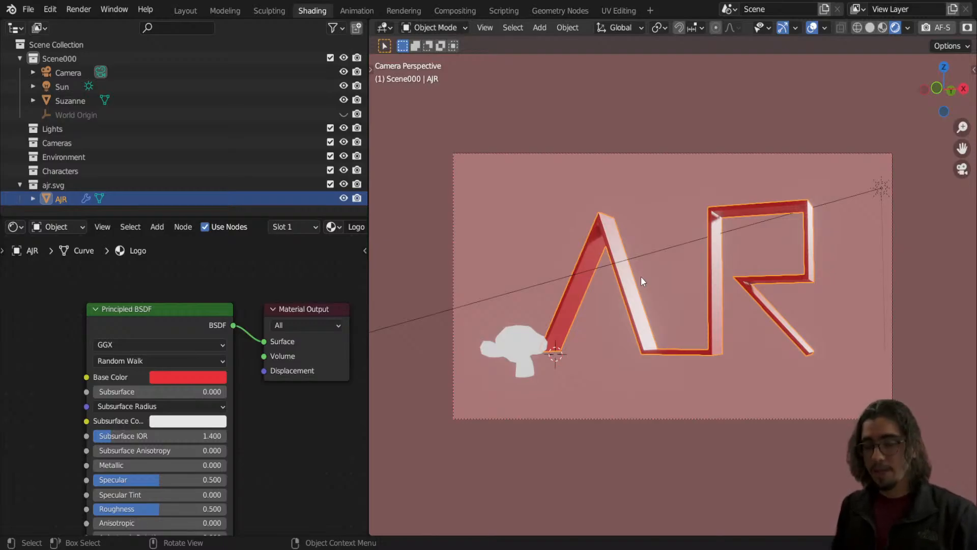
key(ctrl+s)
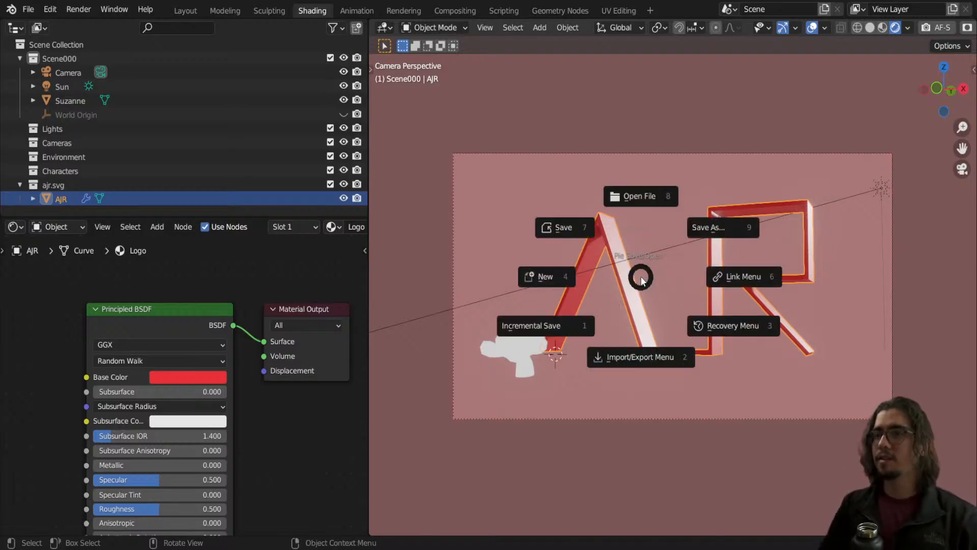
click(591, 233)
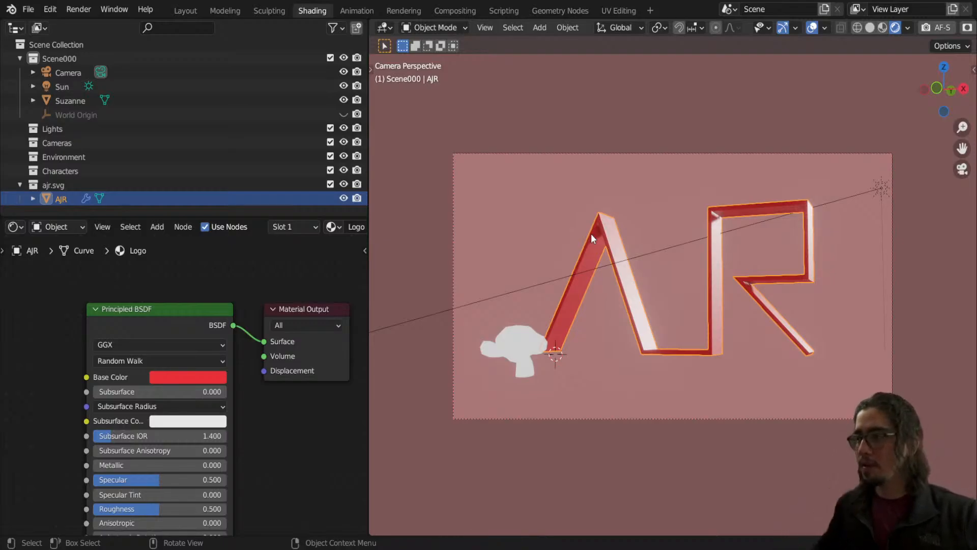
Shift the monkey slightly along the X axis and delete it from the scene.
click(524, 353)
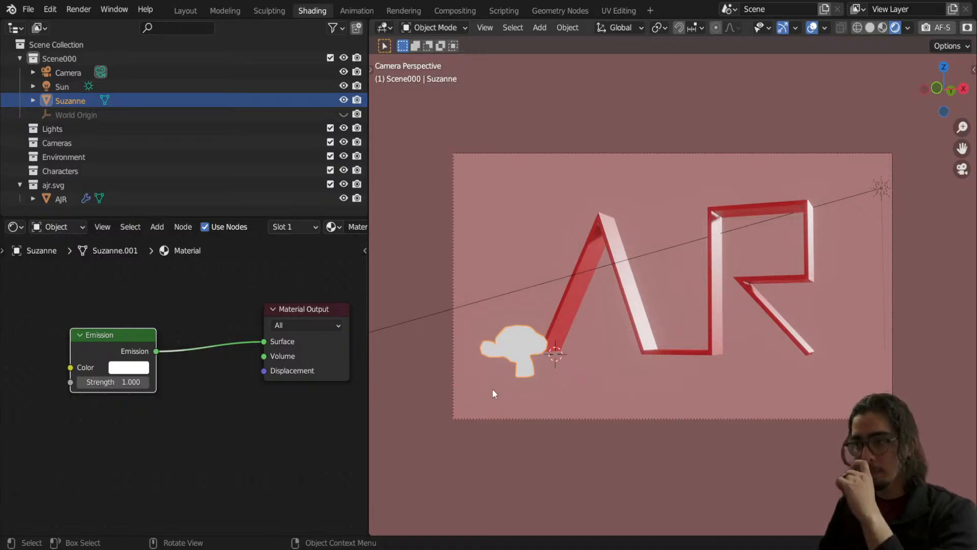
key(g)
key(y)
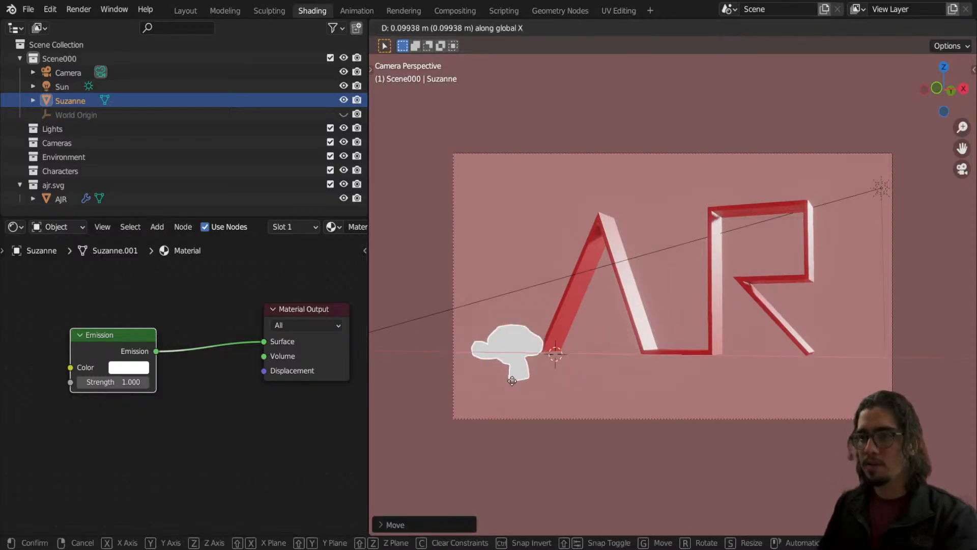
click(519, 382)
key(x)
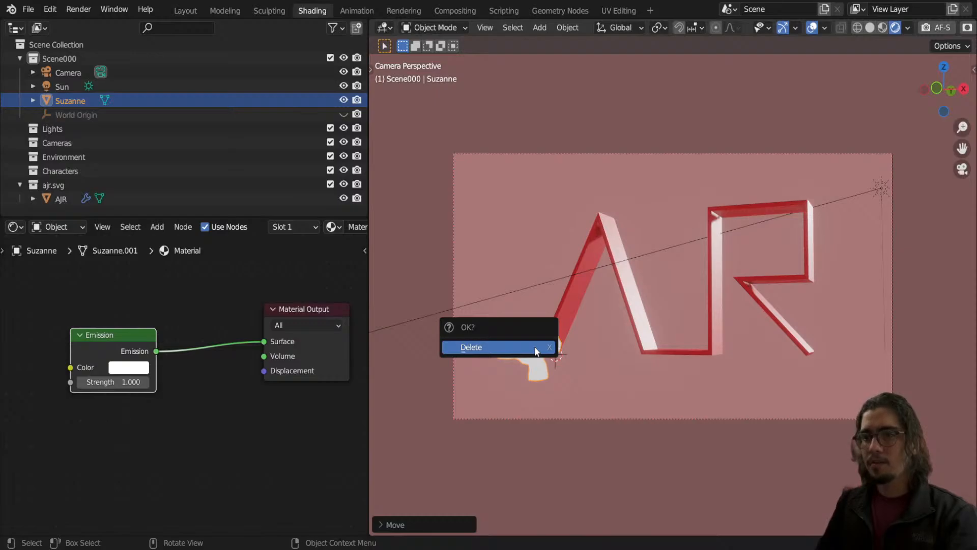
click(534, 351)
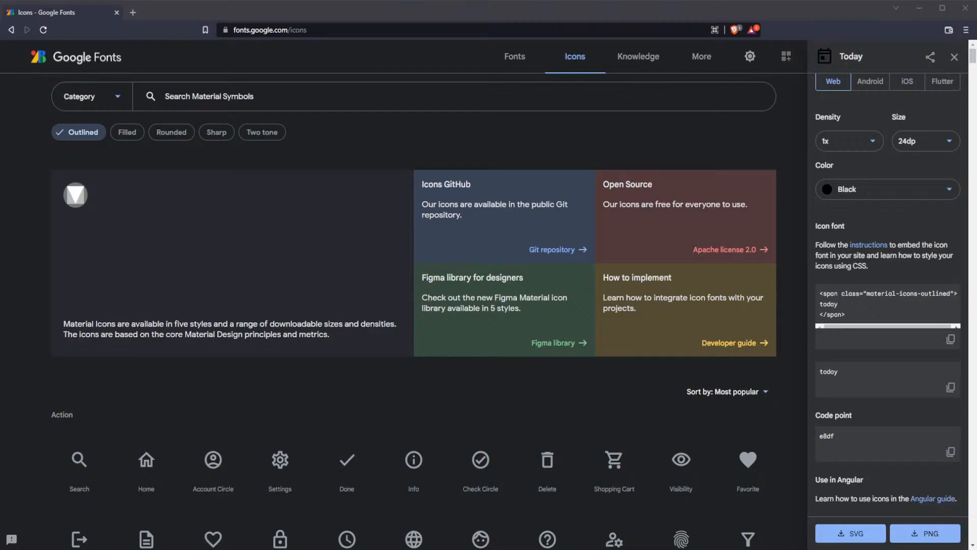
Switch to the Google Fonts Icons page in the browser and look through the outlined Action icons.
click(28, 234)
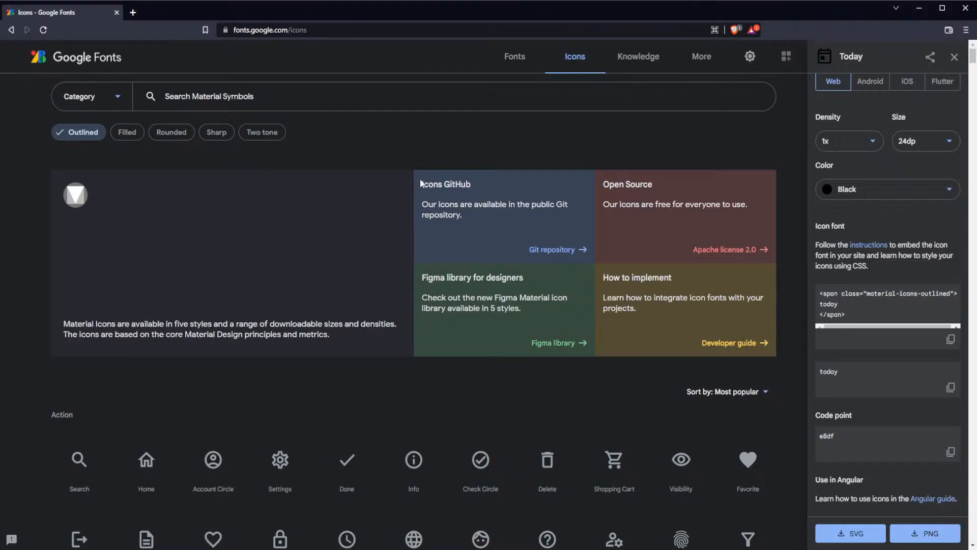
scroll(497, 126, down, 5)
scroll(517, 163, up, 5)
scroll(508, 141, down, 1)
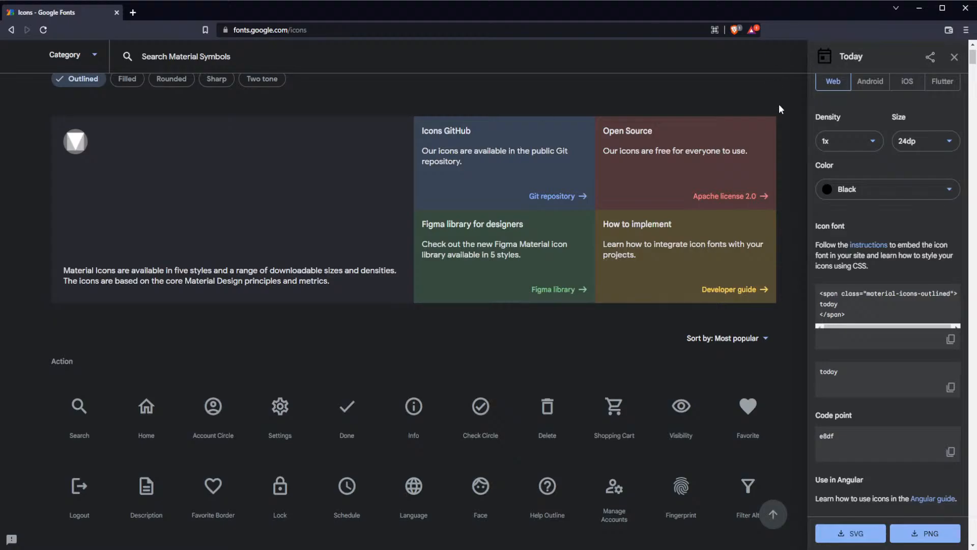
scroll(779, 105, down, 2)
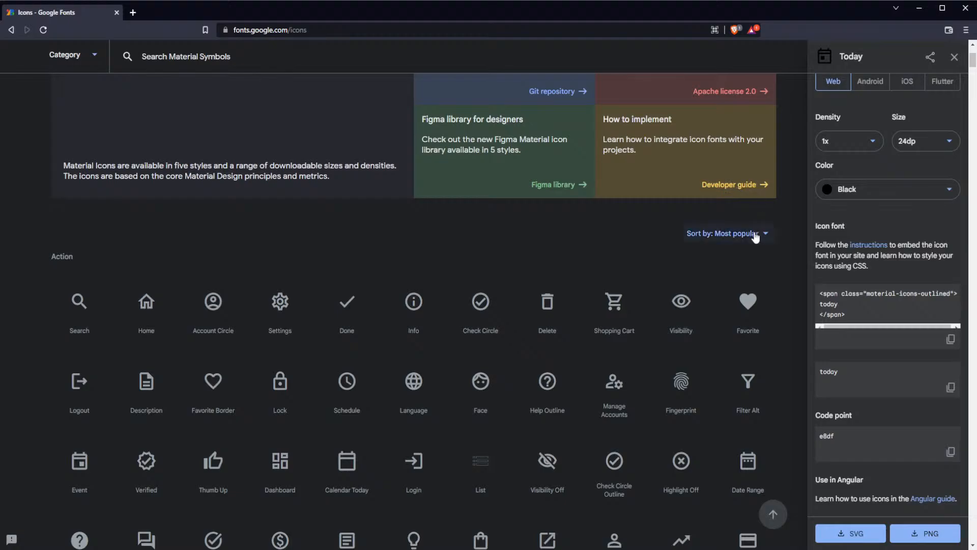
scroll(777, 223, down, 3)
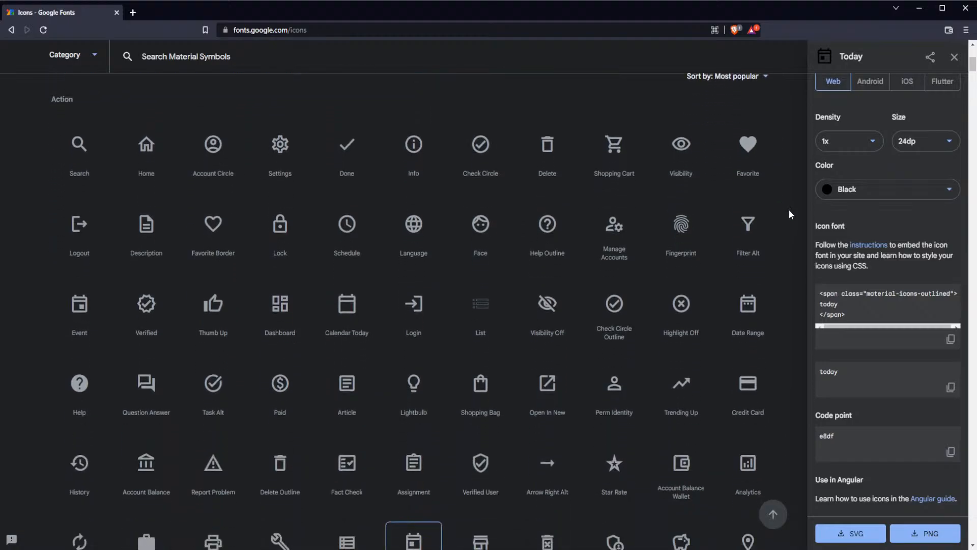
scroll(680, 137, up, 6)
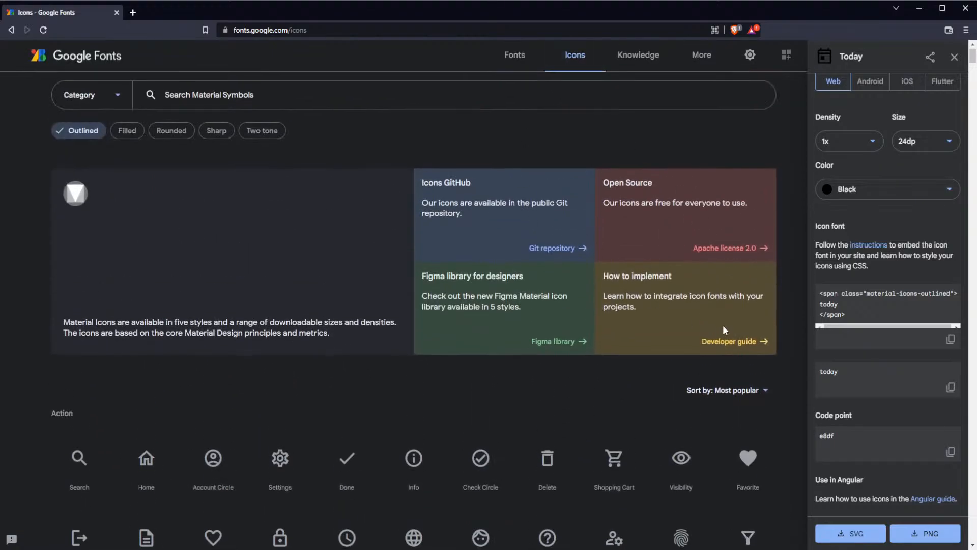
scroll(712, 315, down, 2)
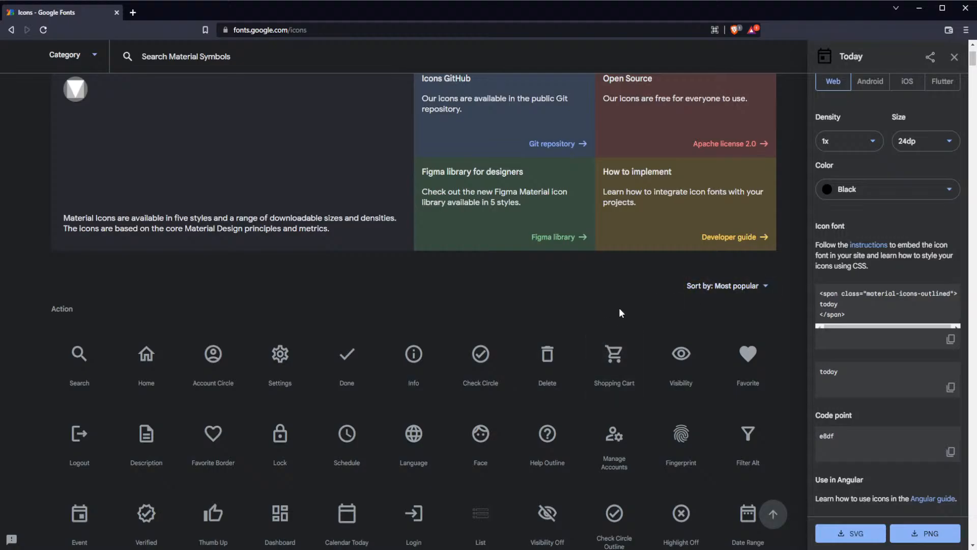
scroll(611, 310, down, 3)
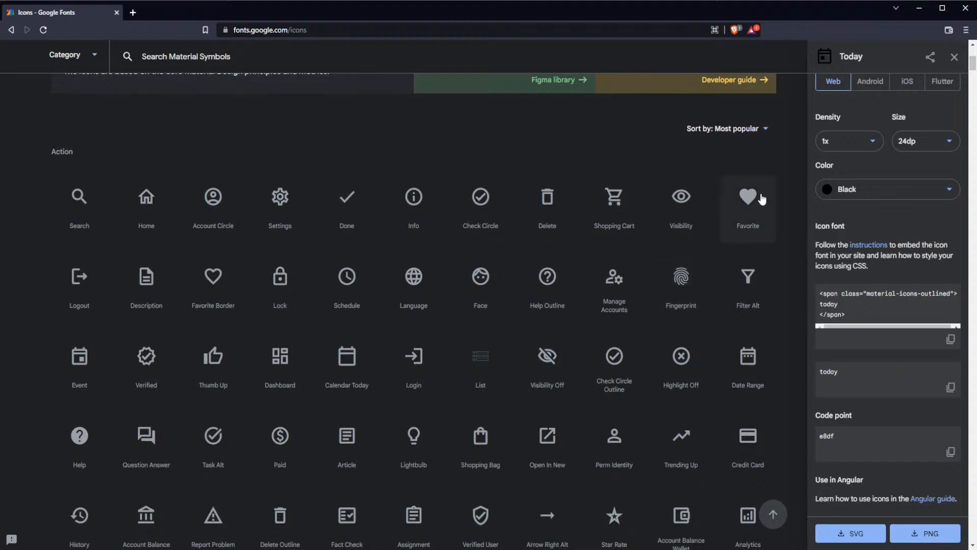
scroll(760, 197, down, 2)
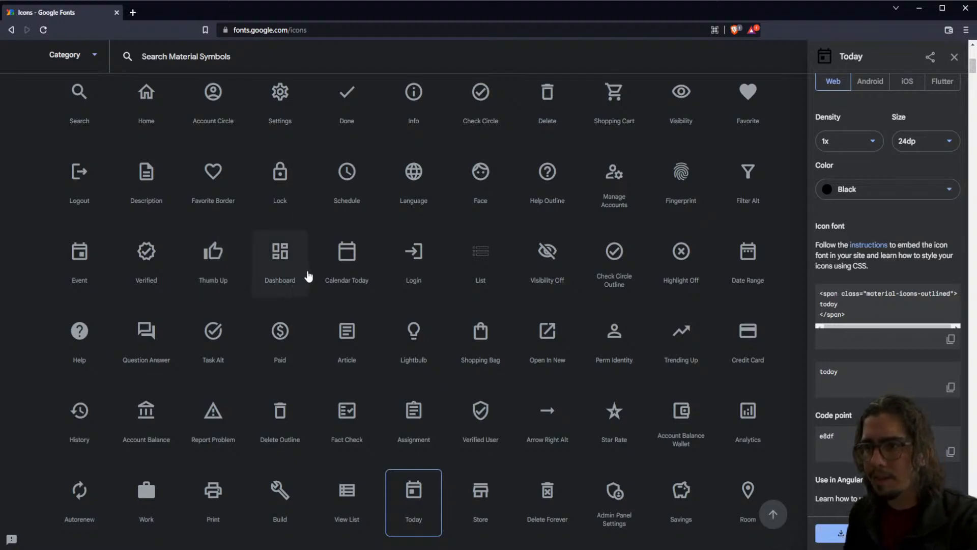
scroll(315, 272, down, 1)
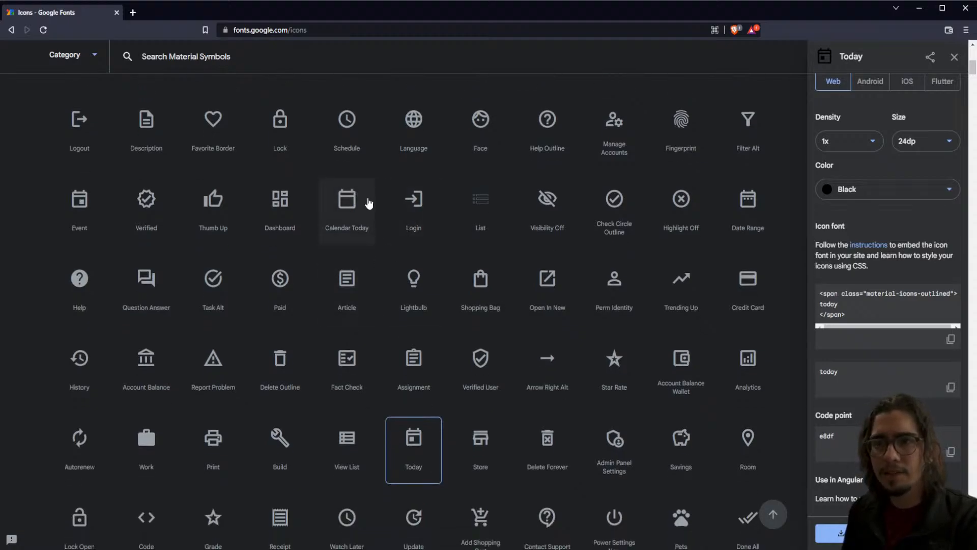
scroll(451, 272, up, 5)
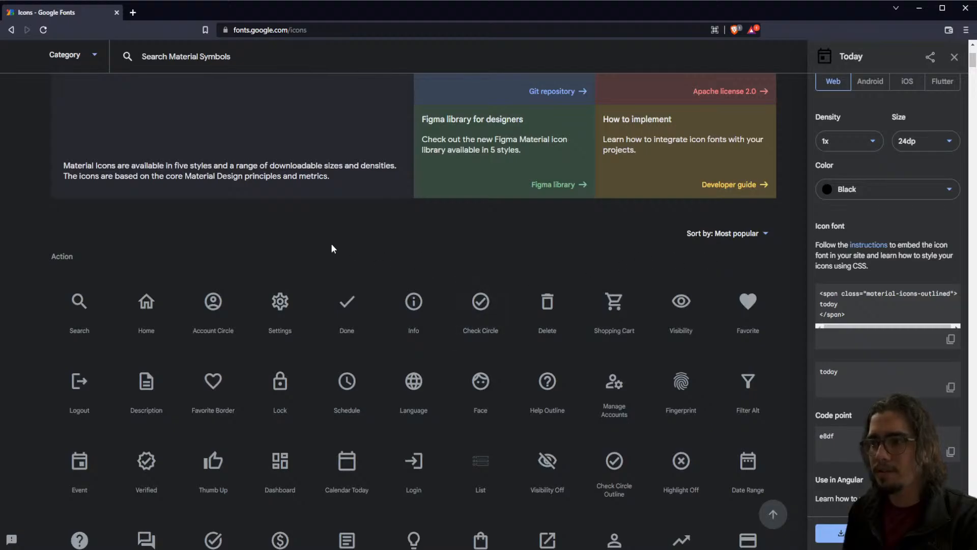
Open the details of the Visibility and Favorite icons, ending on the Favorite heart.
click(753, 306)
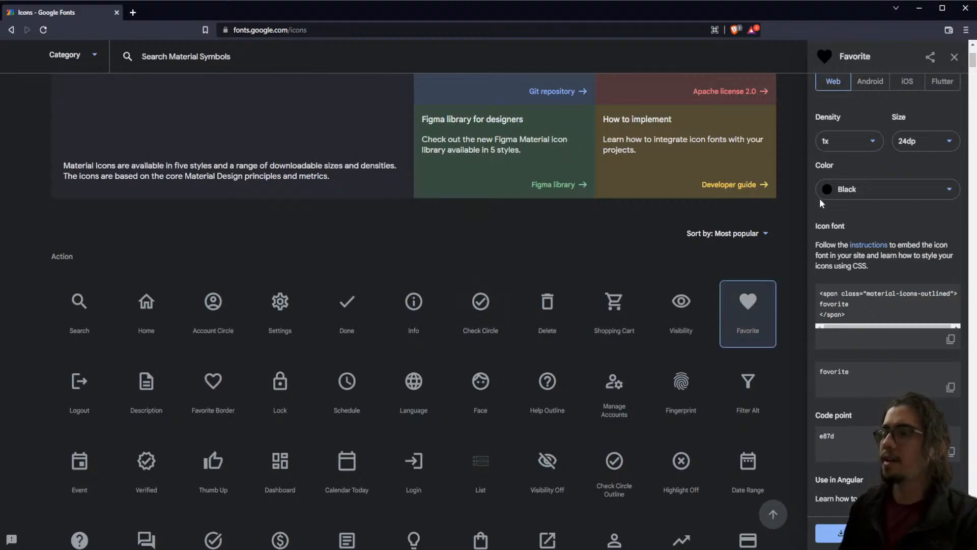
click(675, 308)
click(747, 309)
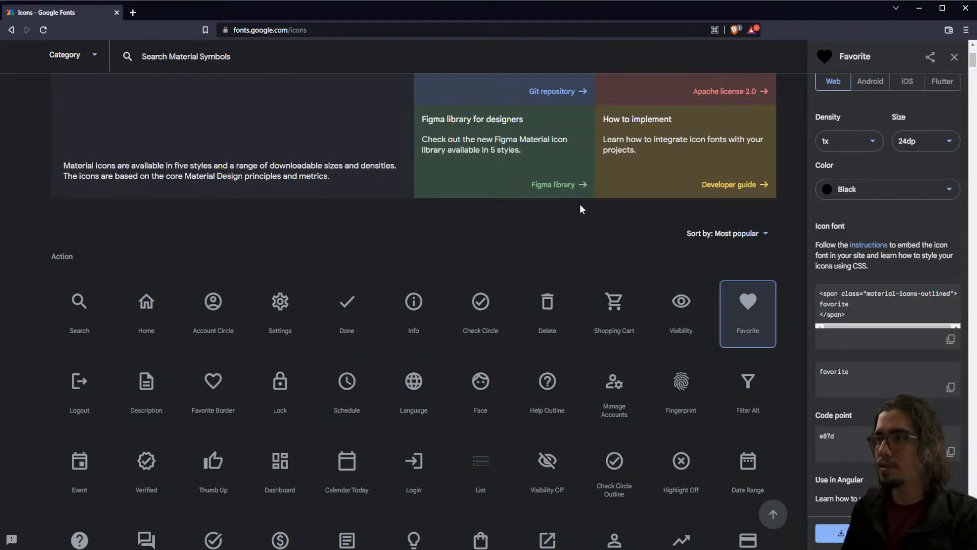
Examine the color, density and size options offered for the Favorite icon without changing them.
scroll(856, 289, up, 1)
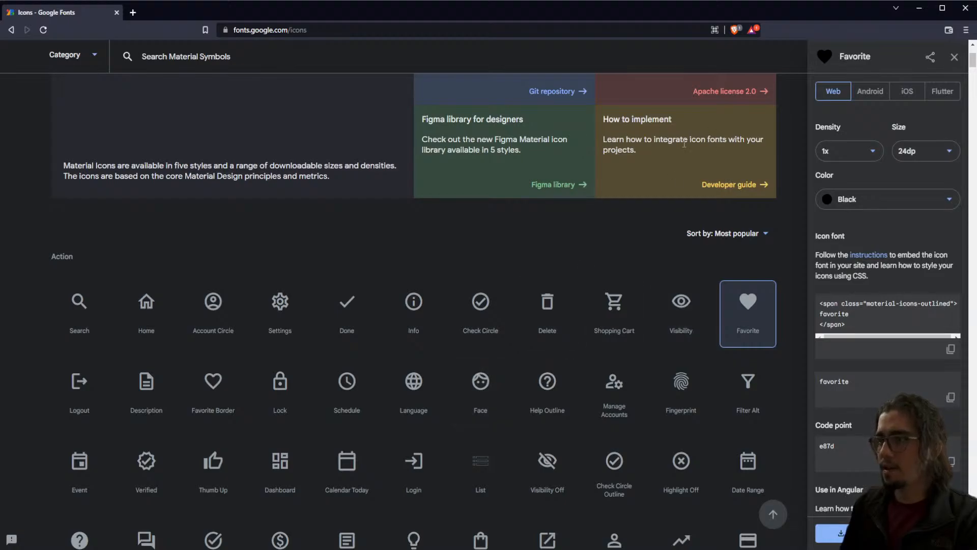
click(860, 202)
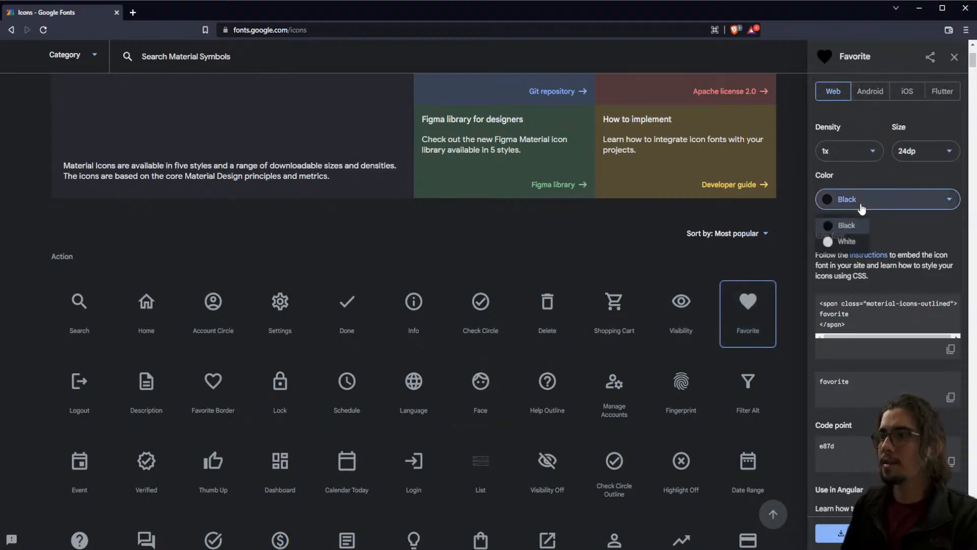
click(860, 203)
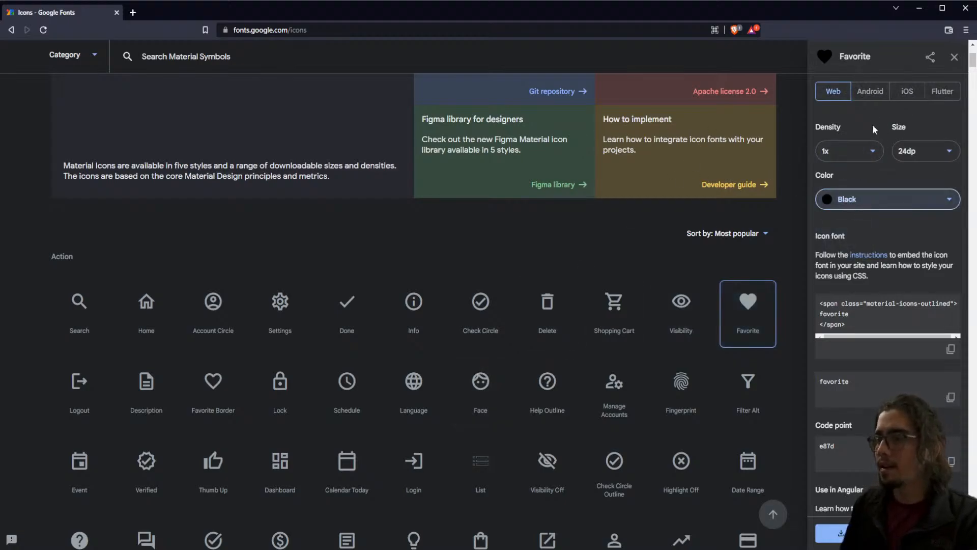
click(859, 153)
click(895, 151)
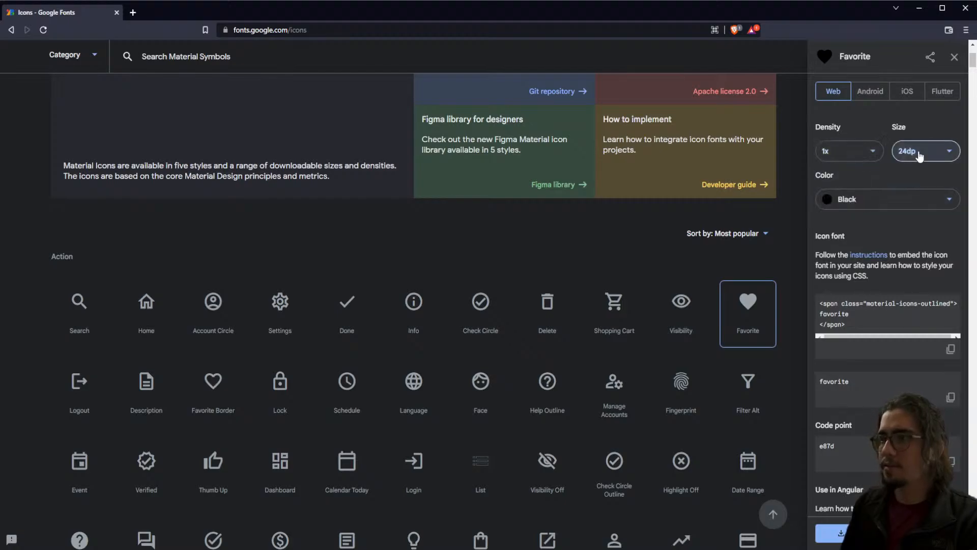
click(884, 134)
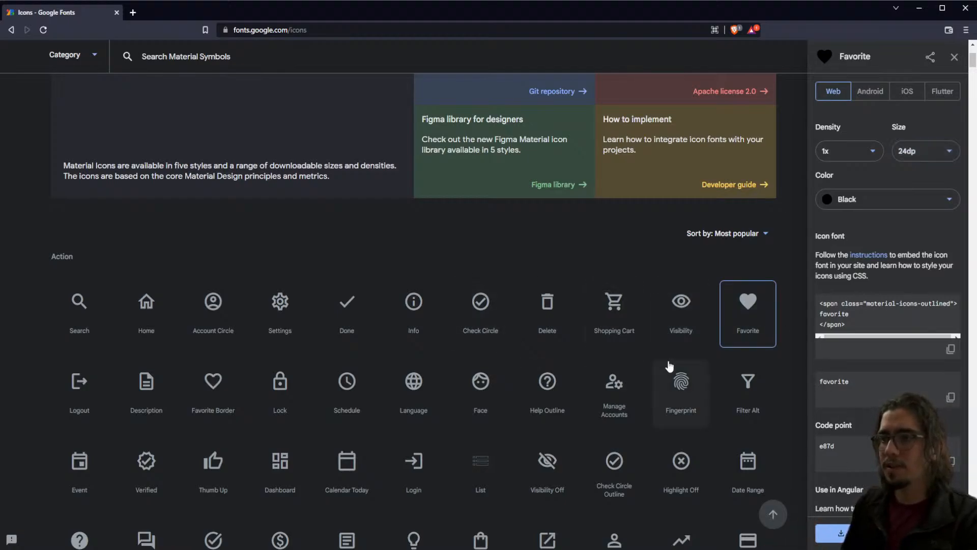
click(755, 318)
click(754, 313)
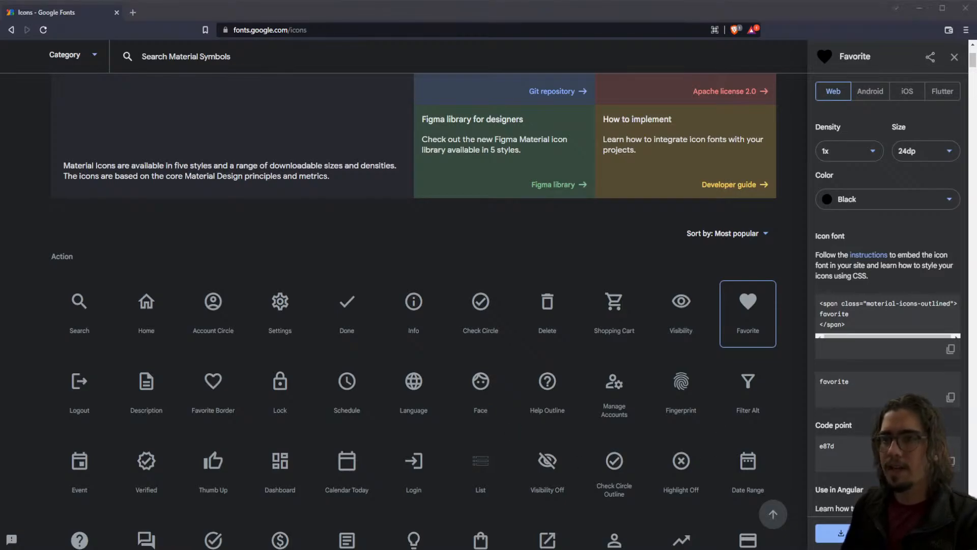
Switch back to Blender and open the Layout workspace.
key(alt+Tab)
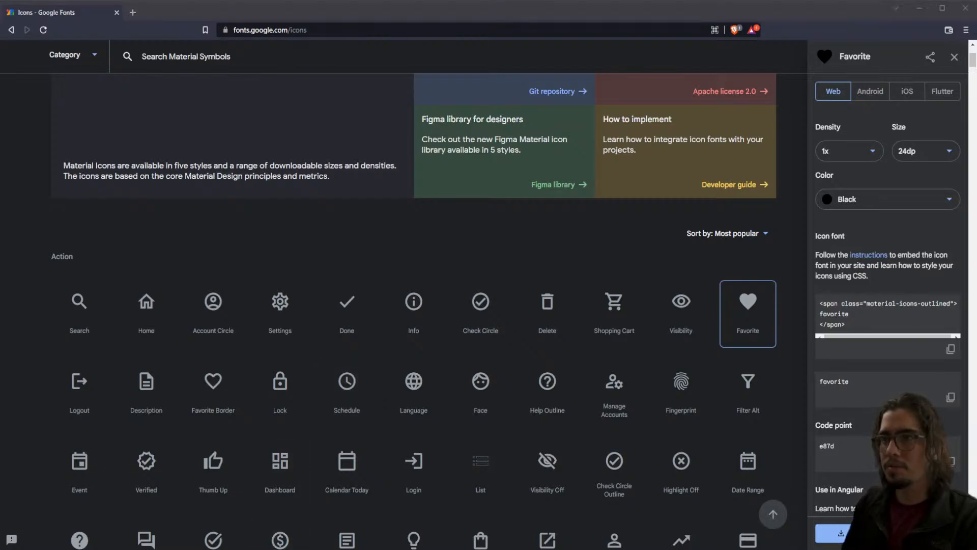
key(alt+Tab)
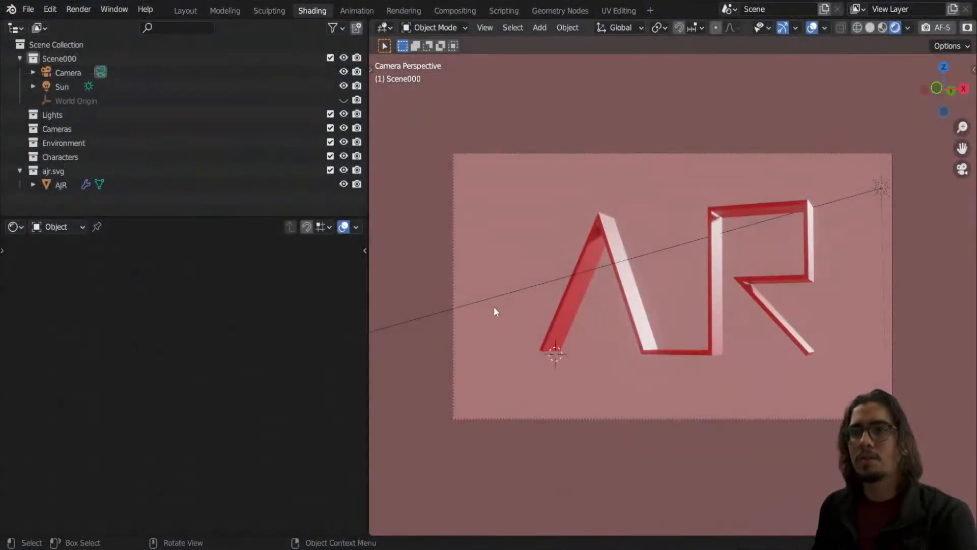
click(185, 10)
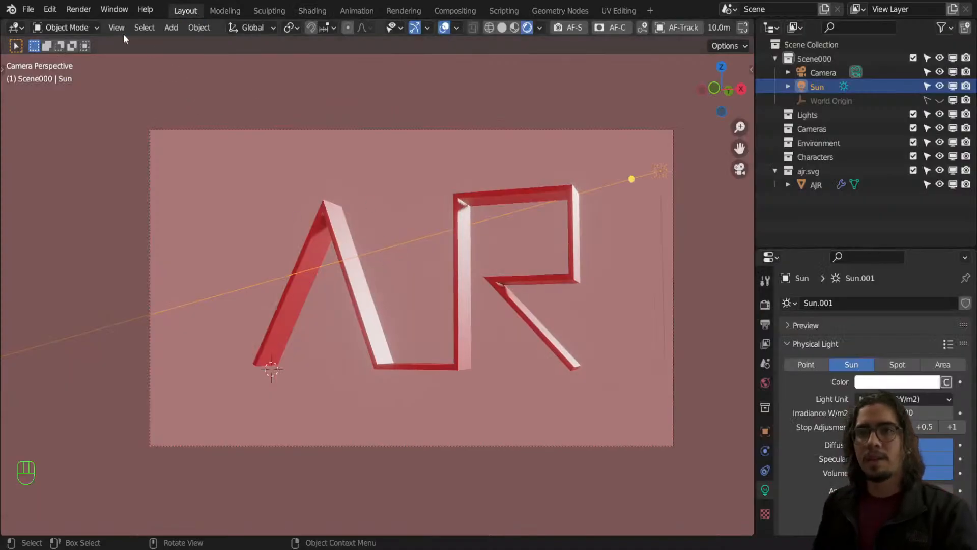
Import the heart icon file favorite_black_24dp.svg into the scene as Scalable Vector Graphics.
click(28, 10)
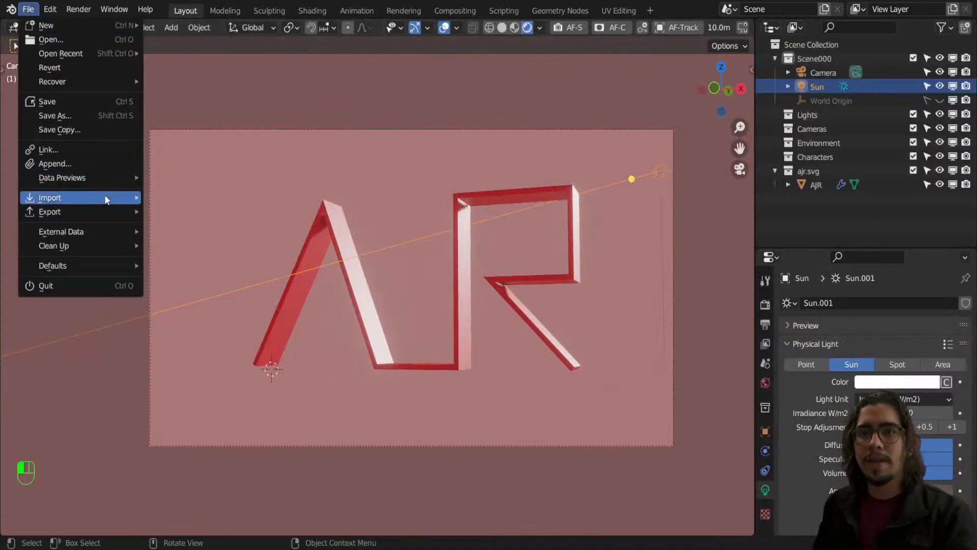
mouse_move(105, 194)
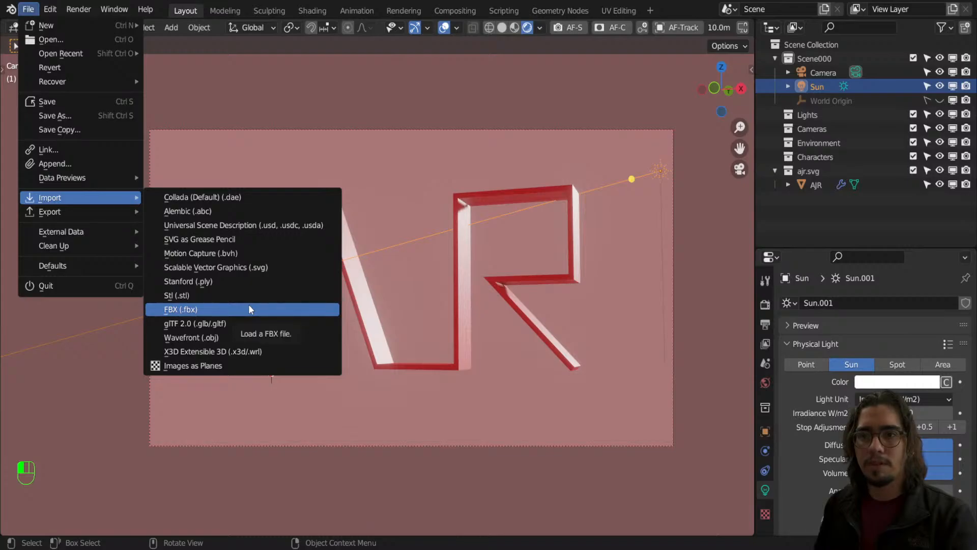
click(261, 269)
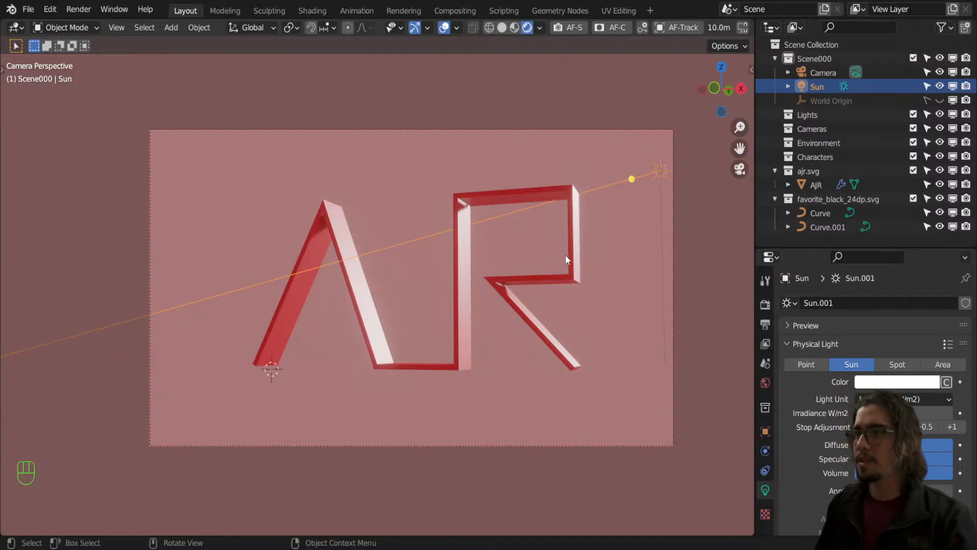
Select the imported heart-shaped curve, Curve.001, and frame it in the top orthographic view.
click(830, 213)
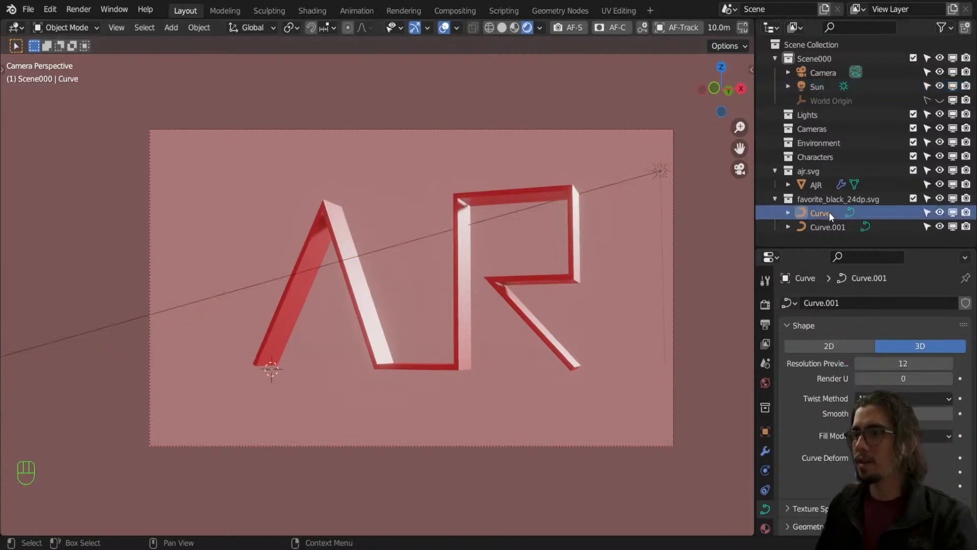
click(820, 226)
middle_drag(486, 283, 508, 335)
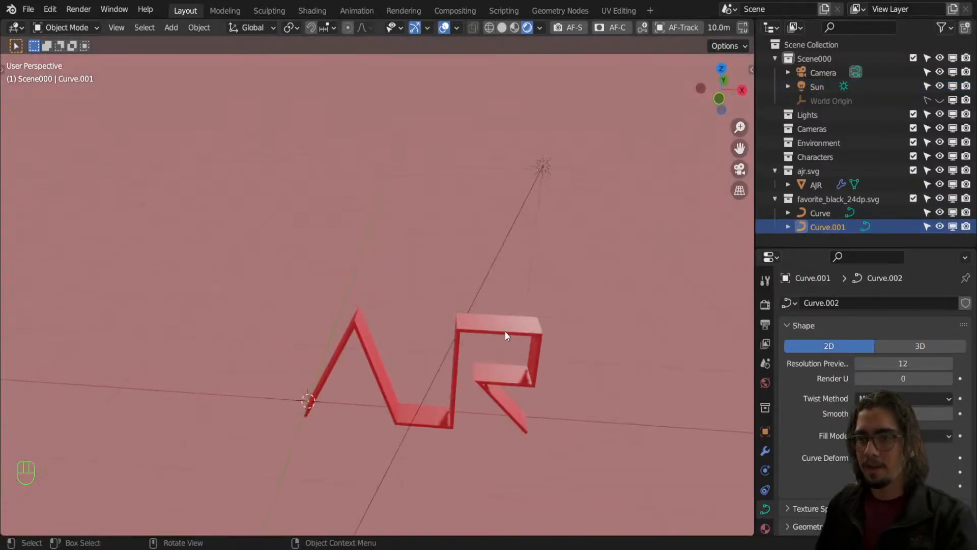
key(KP_Decimal)
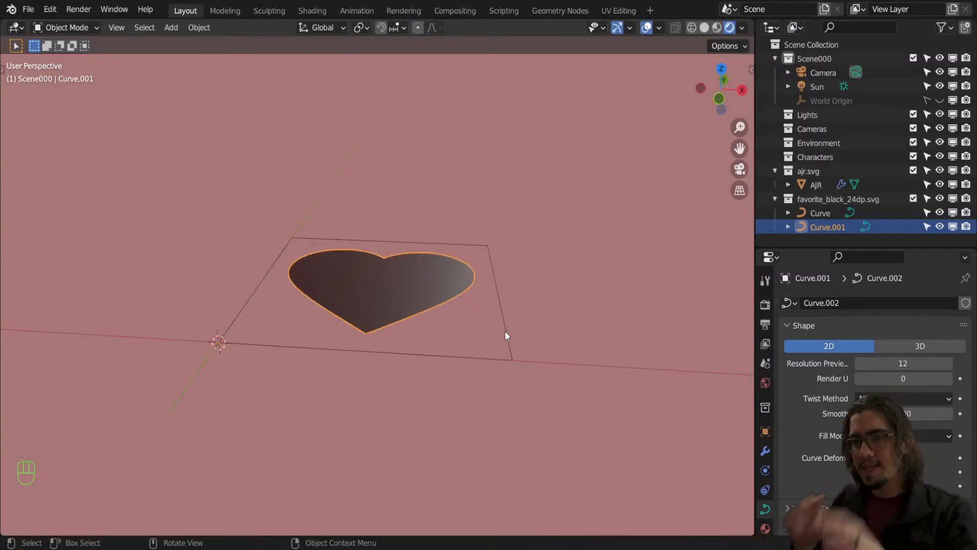
key(KP_7)
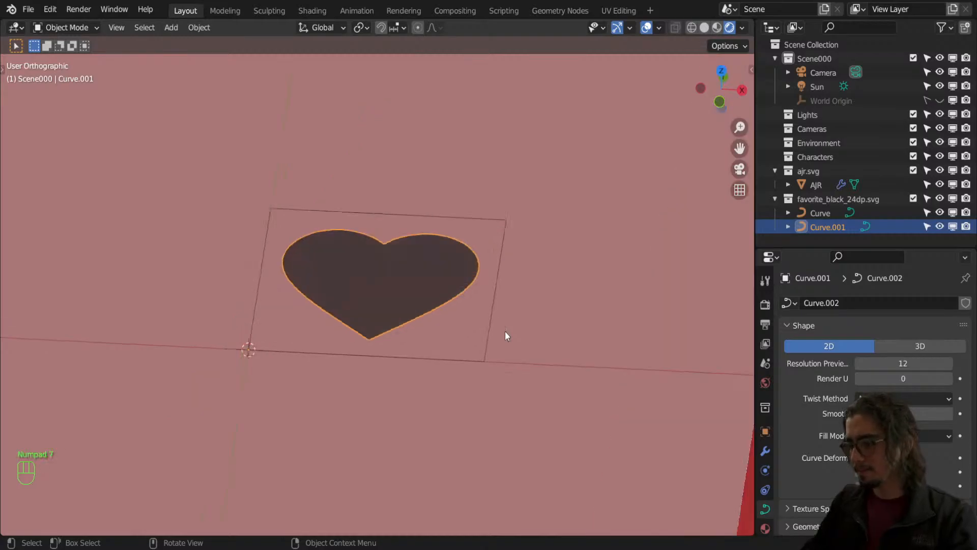
scroll(488, 335, up, 1)
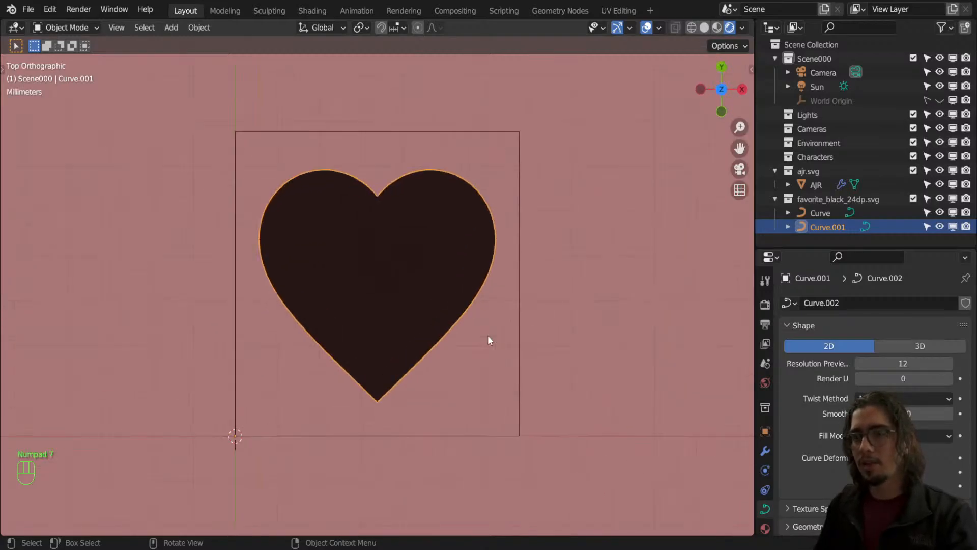
Examine the tiny imported heart's size and position at the world origin compared with the red logo.
scroll(494, 329, down, 5)
middle_drag(494, 329, 516, 291)
scroll(520, 300, down, 5)
mouse_move(529, 340)
middle_down()
mouse_move(526, 305)
mouse_move(460, 353)
mouse_move(521, 341)
middle_up()
scroll(526, 306, down, 12)
scroll(529, 326, down, 3)
scroll(460, 354, down, 3)
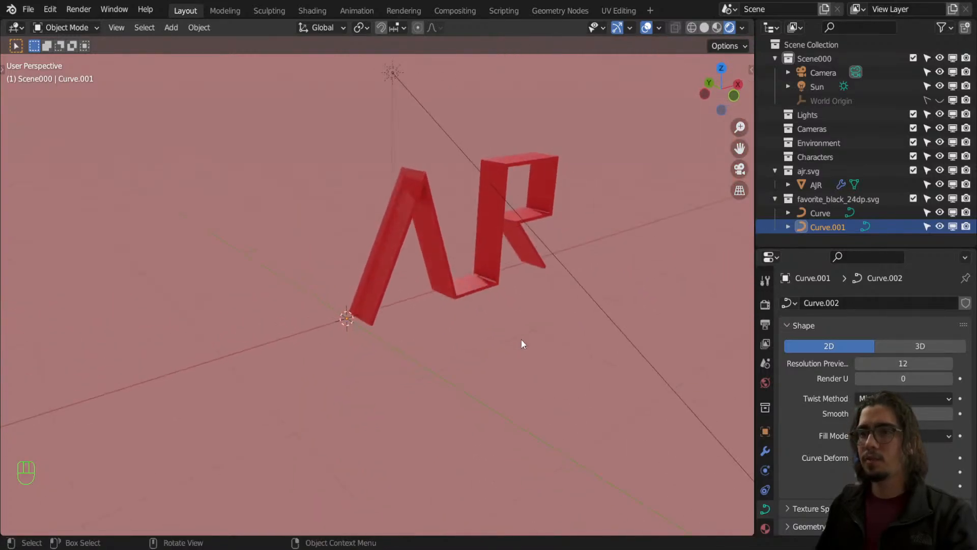
scroll(421, 345, up, 10)
key(KP_7)
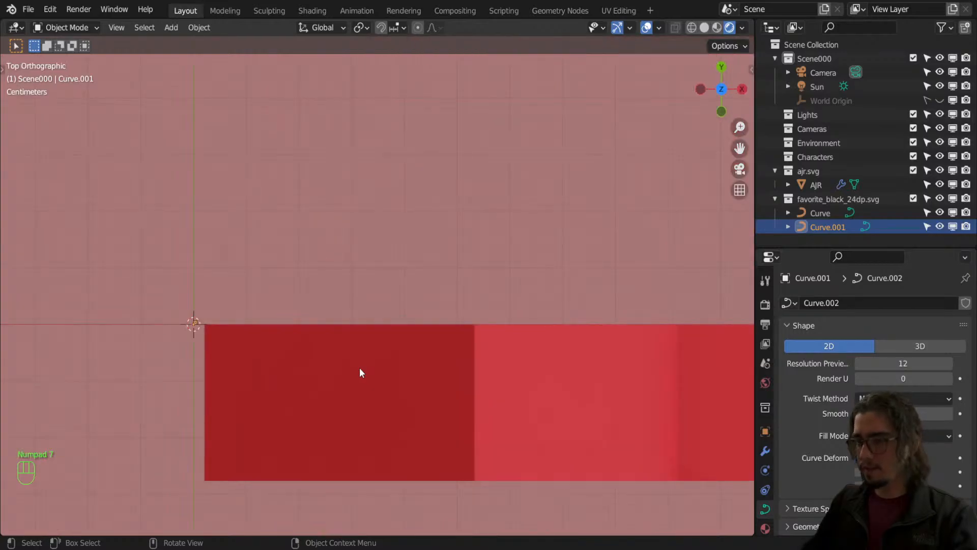
scroll(214, 328, up, 3)
shift+middle_drag(214, 329, 460, 375)
scroll(456, 170, up, 4)
scroll(362, 244, up, 4)
scroll(375, 242, down, 2)
scroll(378, 243, down, 10)
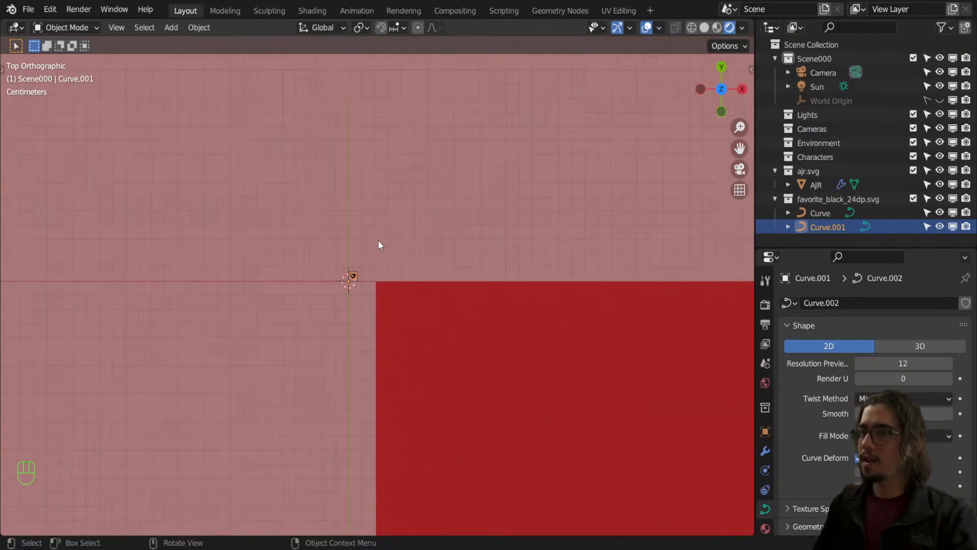
middle_drag(421, 268, 434, 234)
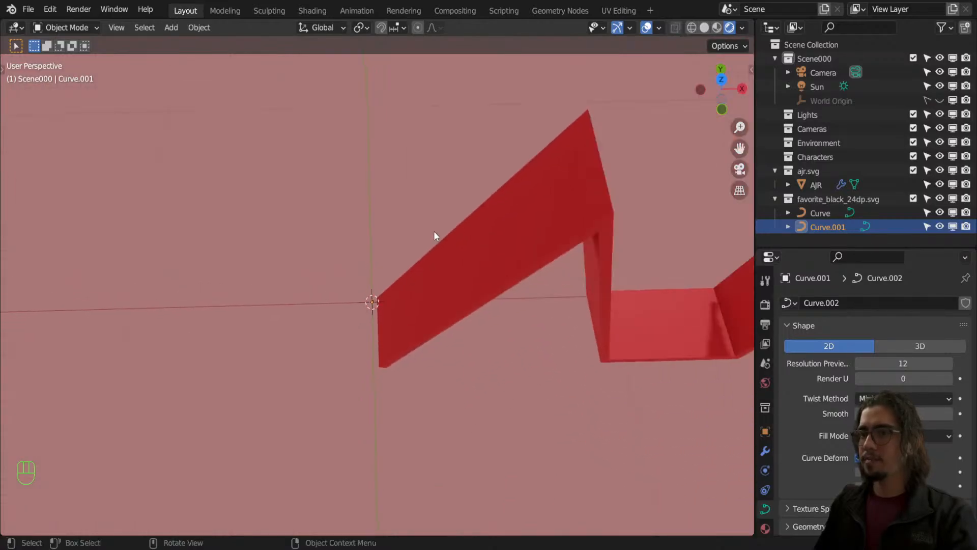
scroll(434, 234, down, 5)
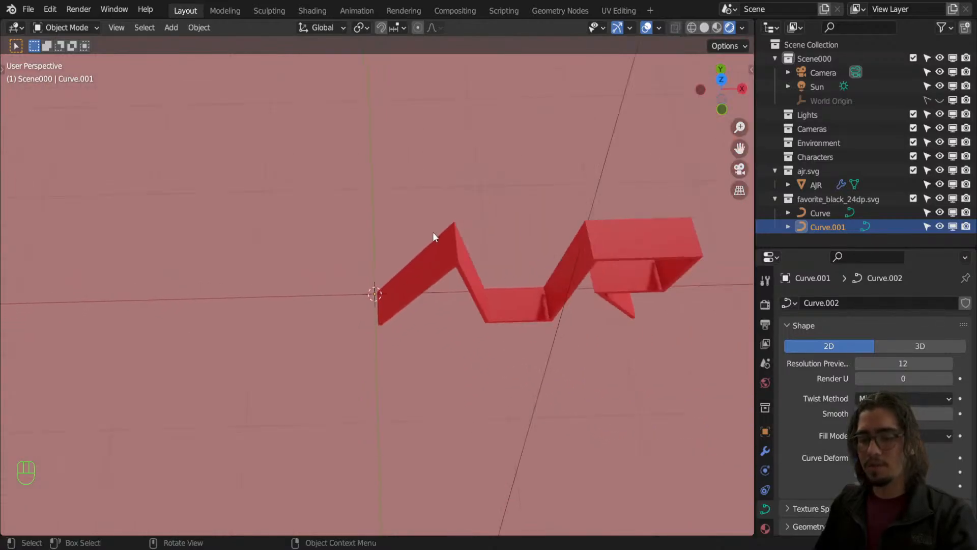
Scale the heart curve uniformly by a factor of 50.
key(s)
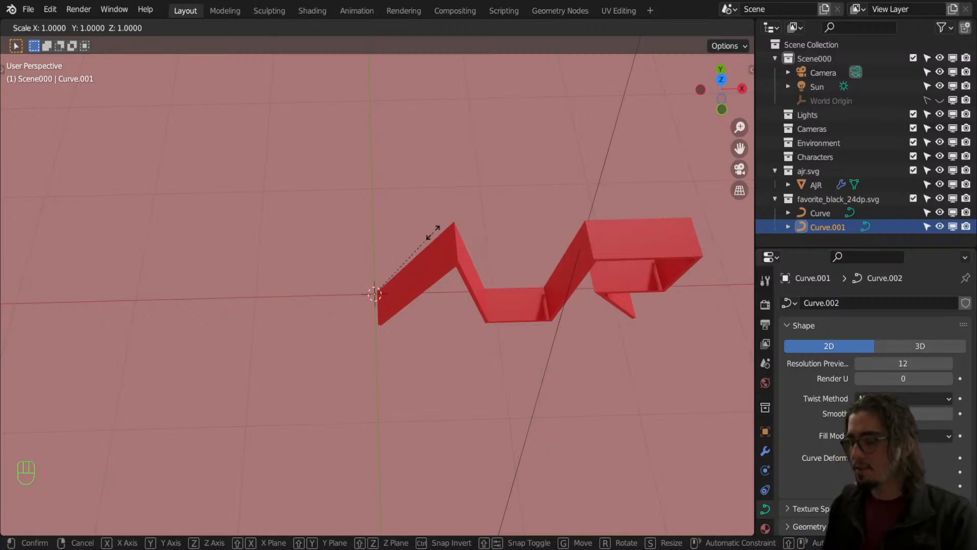
text(50)
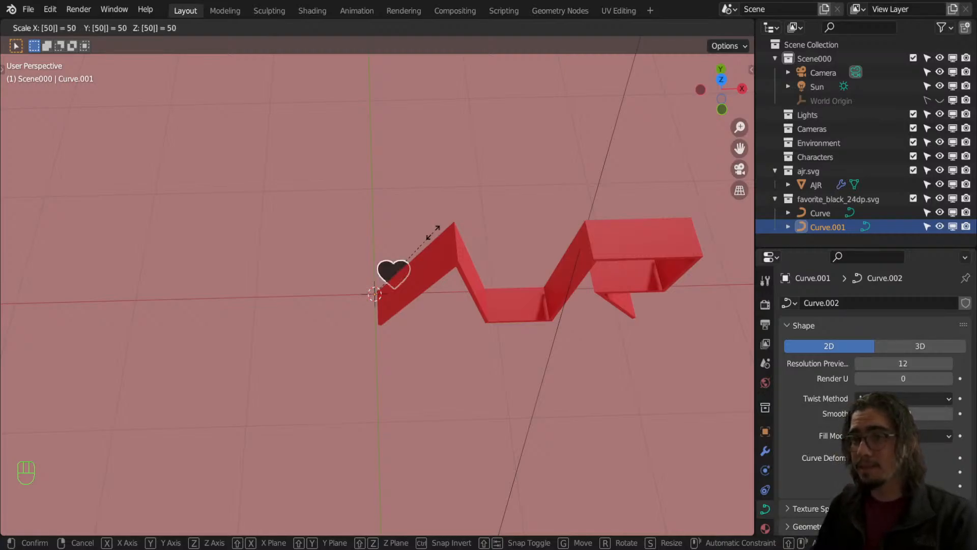
key(Return)
middle_drag(430, 214, 425, 235)
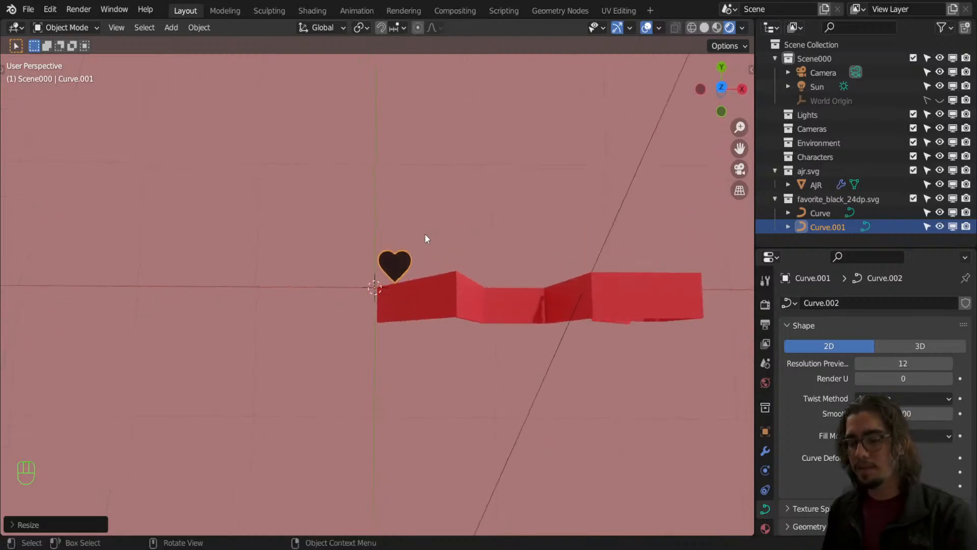
Enlarge the already scaled heart by another factor of 50.
text(s2)
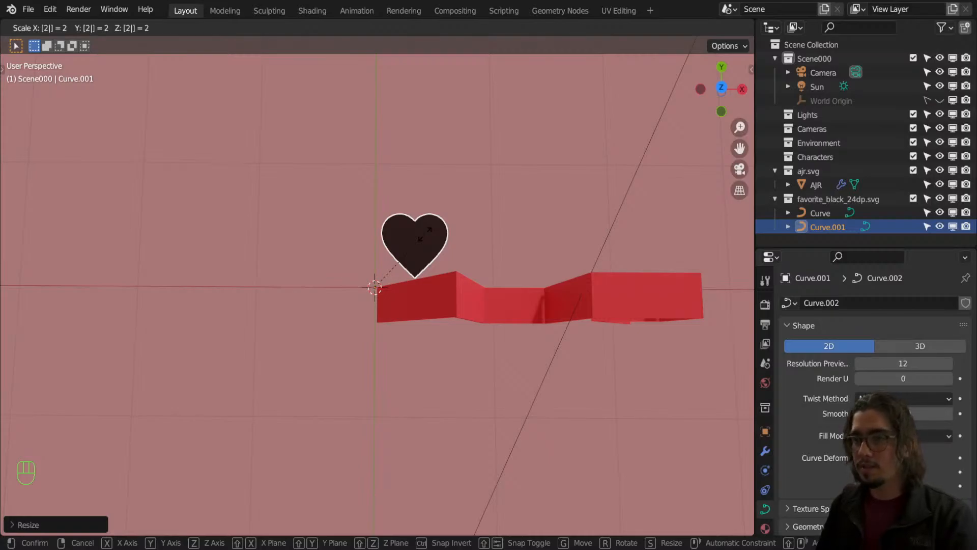
key(Escape)
text(s50)
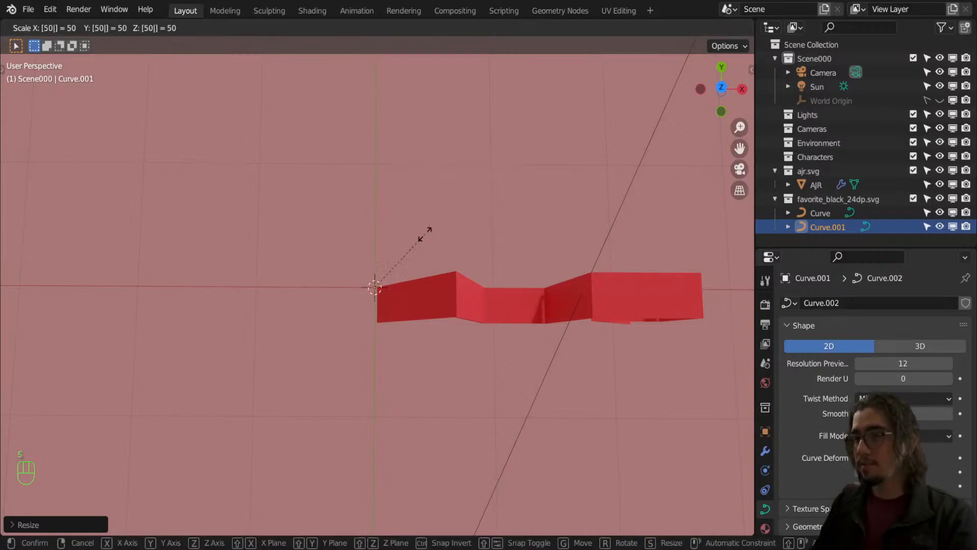
click(425, 233)
key(ctrl+z)
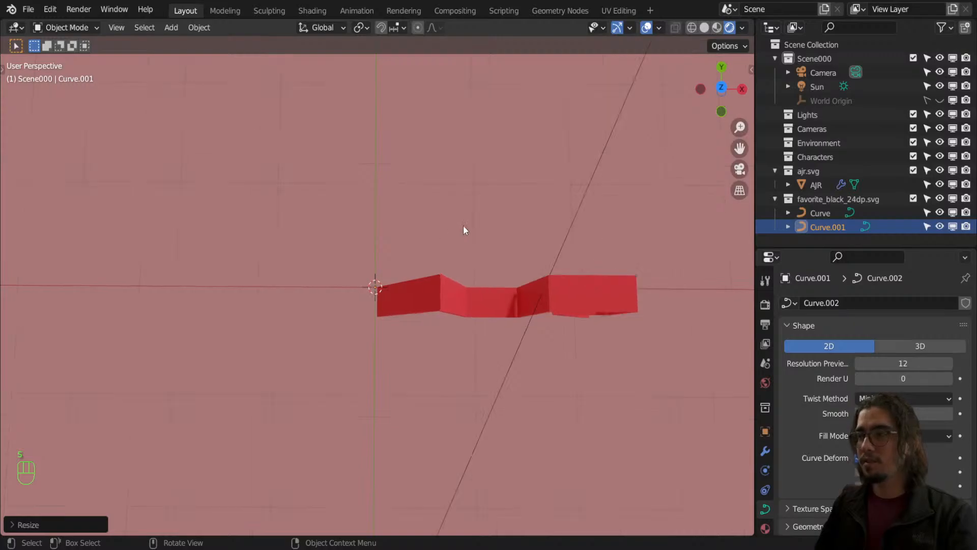
middle_drag(466, 228, 479, 182)
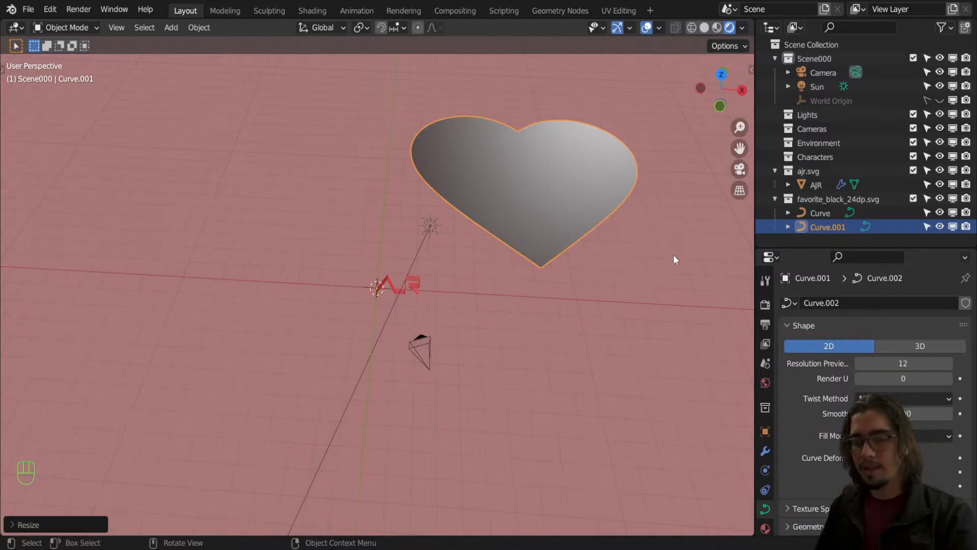
Scale the oversized heart down freehand in two passes until it is slightly narrower than the red logo.
key(s)
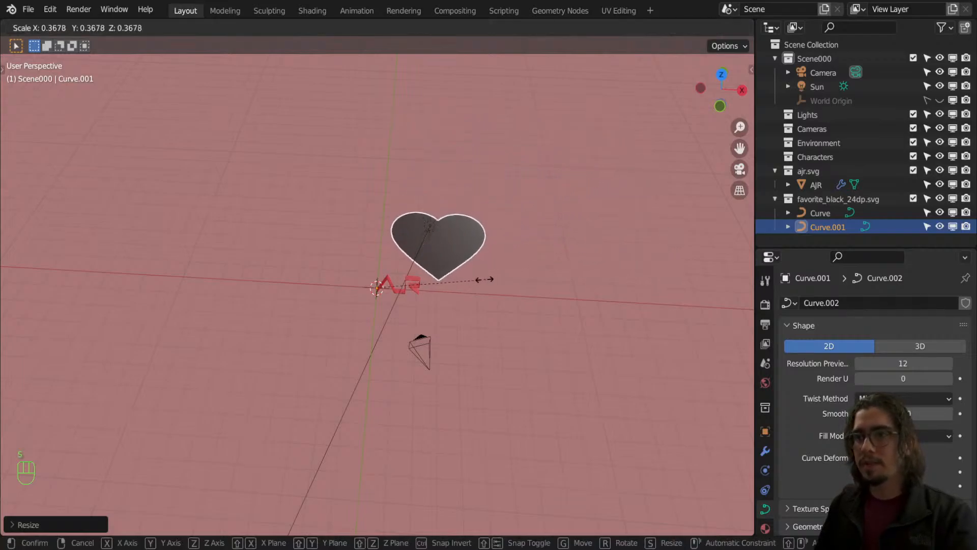
click(430, 287)
key(s)
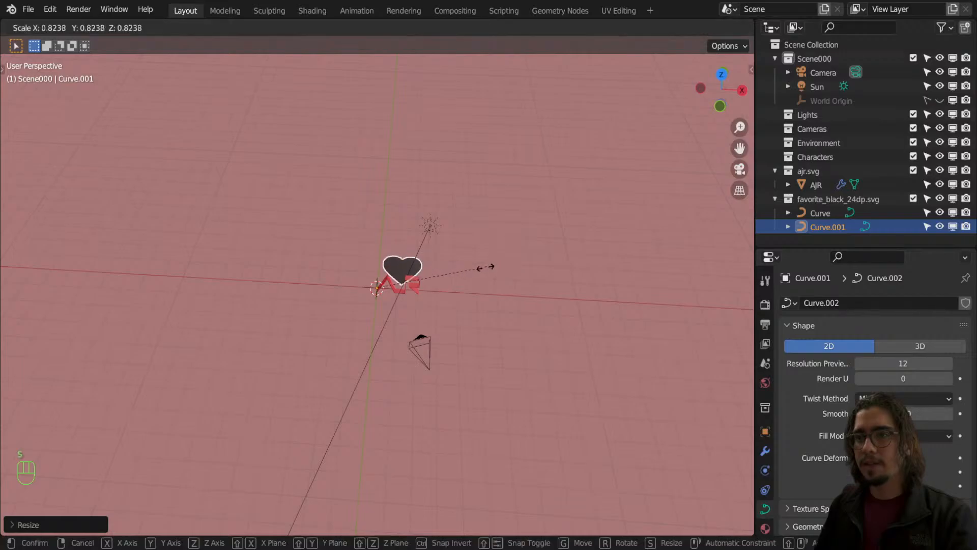
click(485, 266)
Move the heart along the positive X axis so it sits beside the end of the red logo.
scroll(492, 274, up, 3)
shift+middle_drag(542, 260, 478, 296)
scroll(435, 337, up, 3)
scroll(477, 297, up, 2)
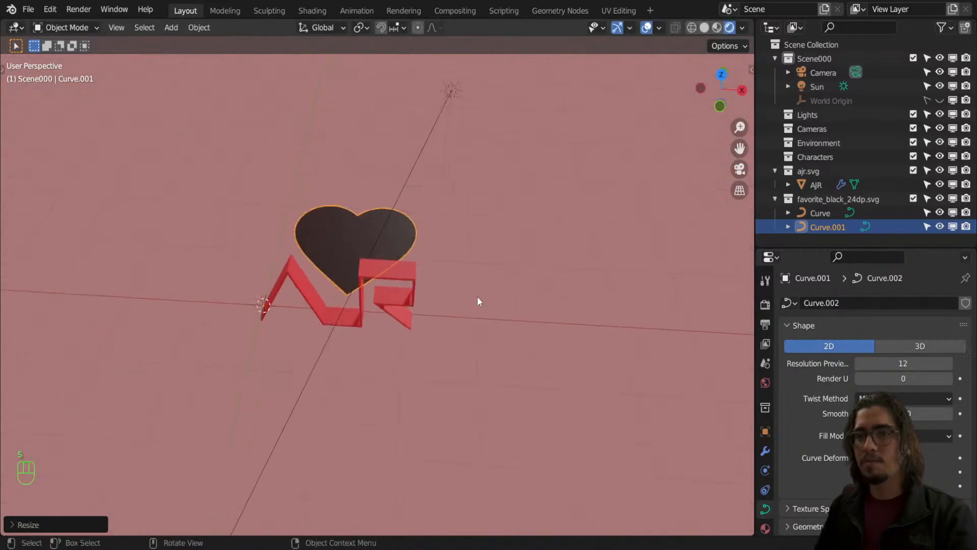
key(g)
key(x)
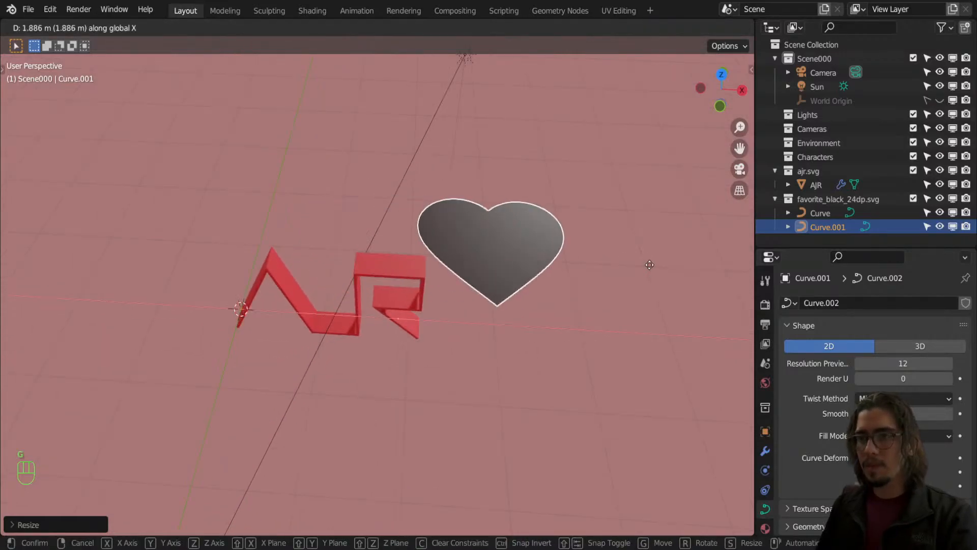
click(678, 270)
Rotate the heart 90° about X to stand it upright, and lower it beside the logo in the front view.
text(rx90)
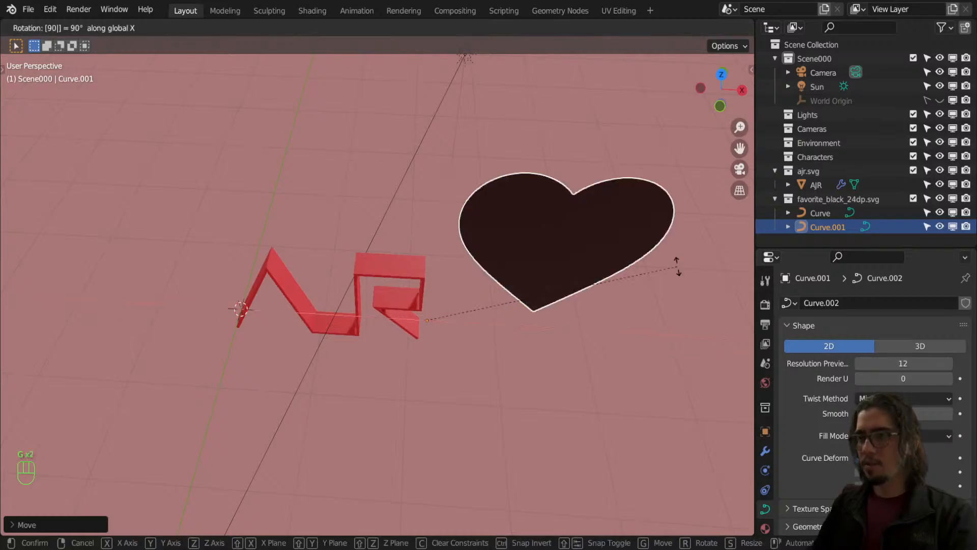
key(Return)
key(KP_1)
key(s)
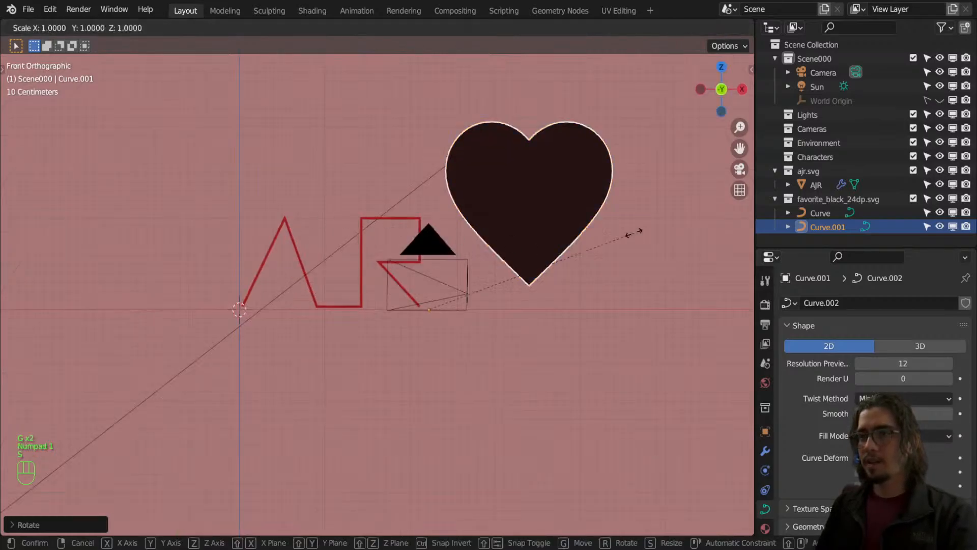
right_click(634, 234)
key(g)
click(629, 269)
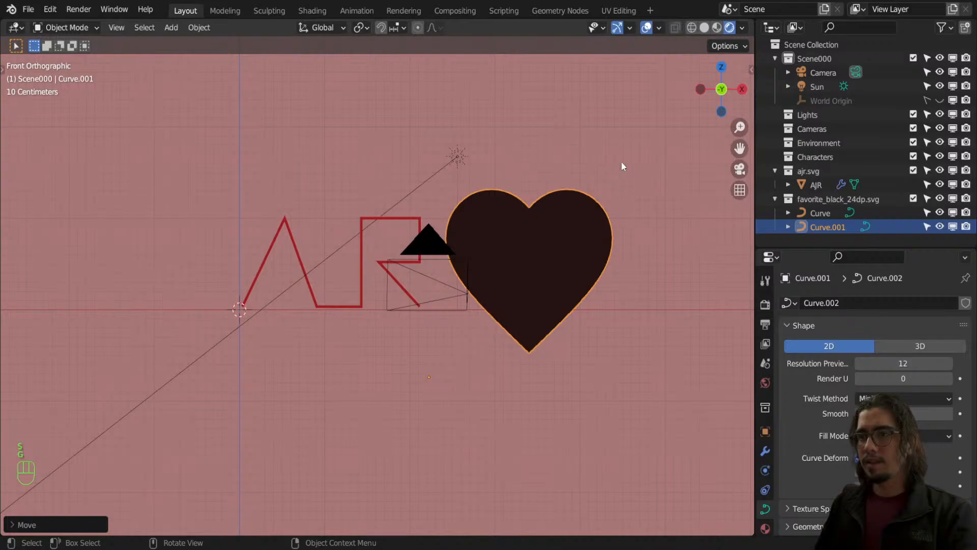
Tilt the heart slightly clockwise in the front view with a freehand rotation.
key(r)
click(671, 255)
scroll(624, 260, up, 3)
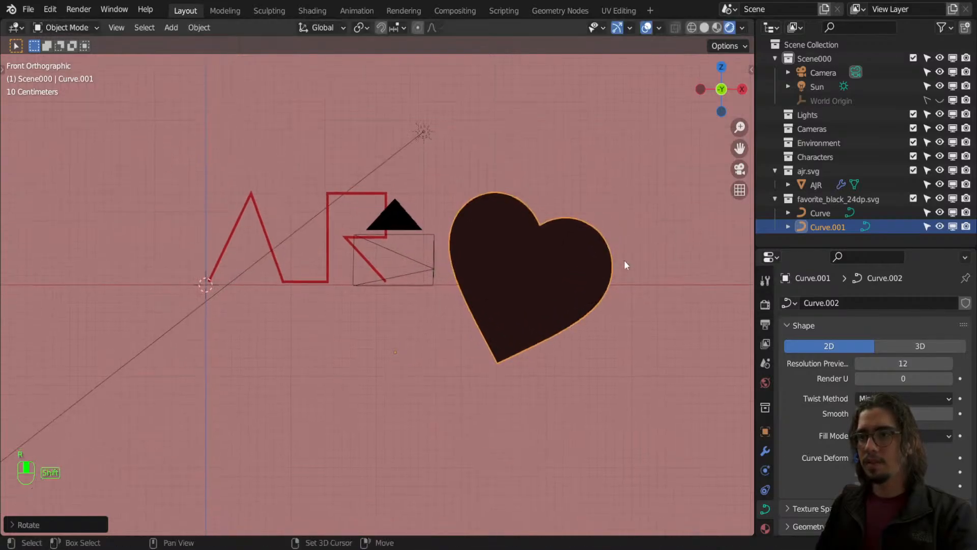
scroll(601, 285, down, 1)
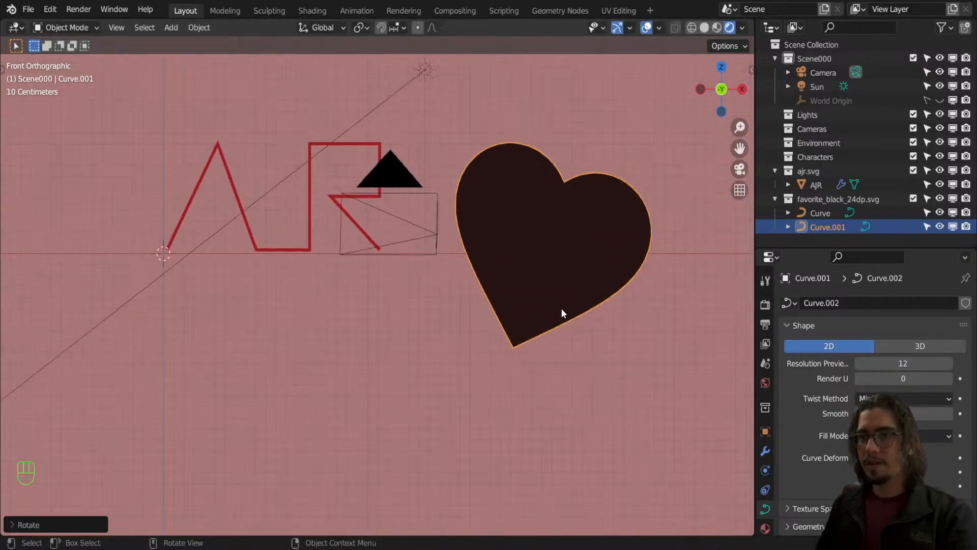
Point out the heart's offset origin with a temporary arrow annotation and preview rotating the heart around it about Z.
mouse_move(282, 431)
mouse_down()
mouse_move(382, 350)
mouse_move(369, 351)
mouse_move(387, 369)
mouse_up()
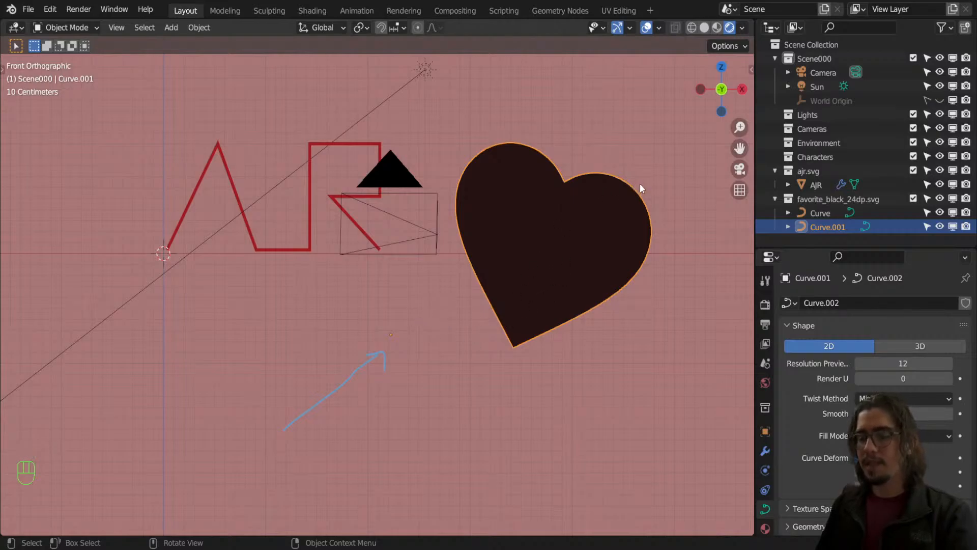
key(r)
right_click(649, 253)
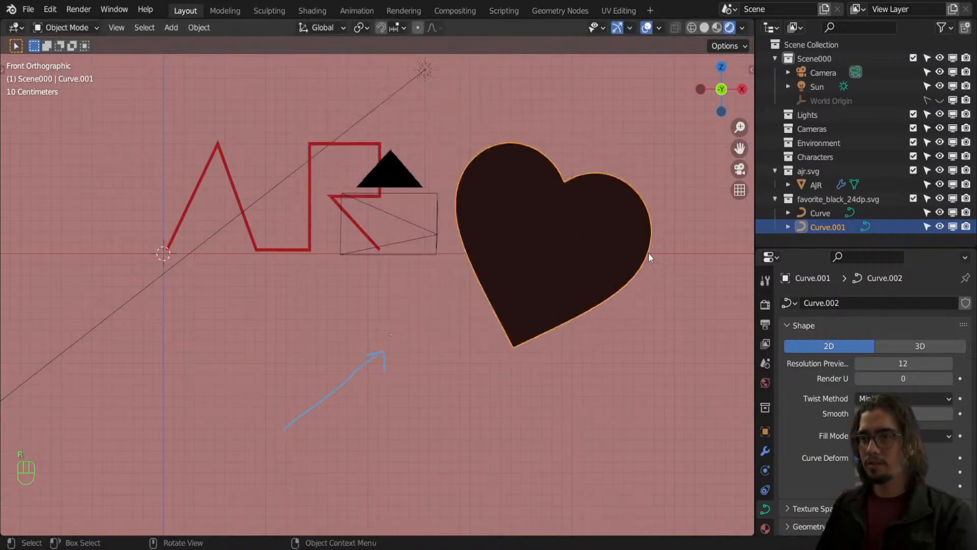
key(g)
right_click(656, 284)
key(r)
key(z)
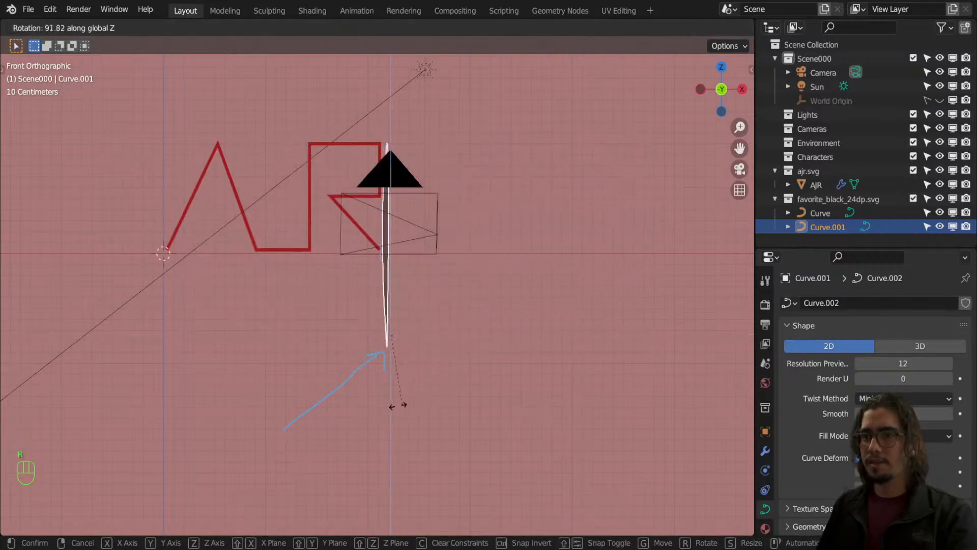
right_click(532, 366)
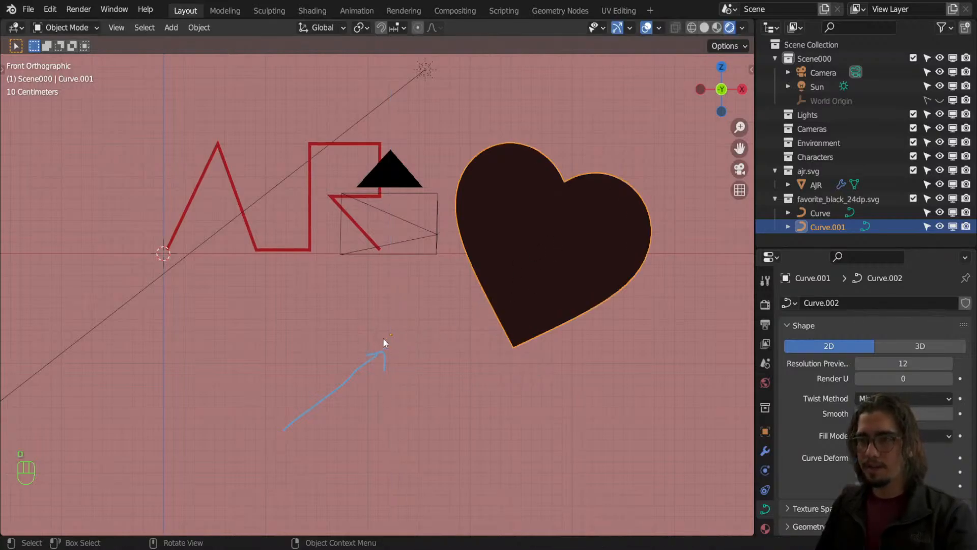
mouse_move(316, 399)
right_down()
mouse_move(343, 390)
mouse_move(258, 431)
right_up()
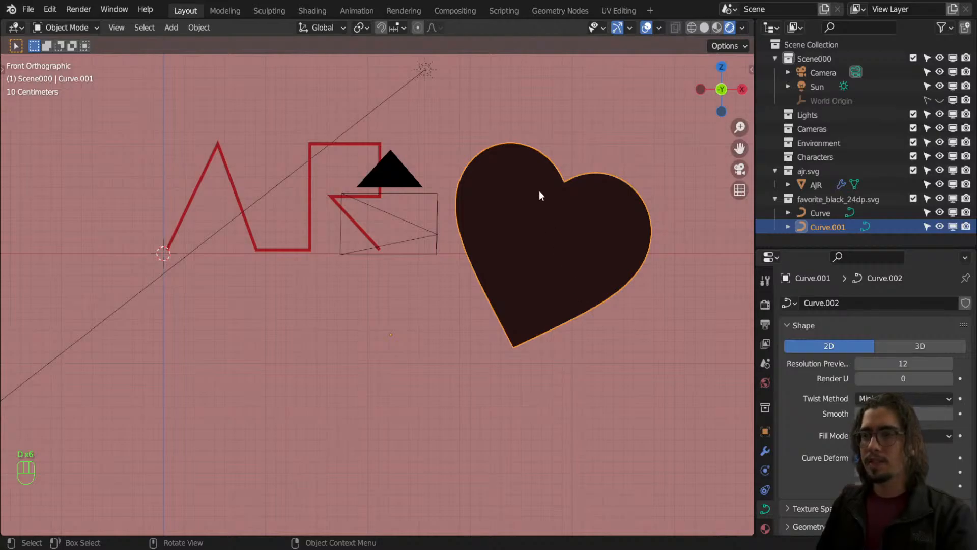
scroll(579, 272, up, 6)
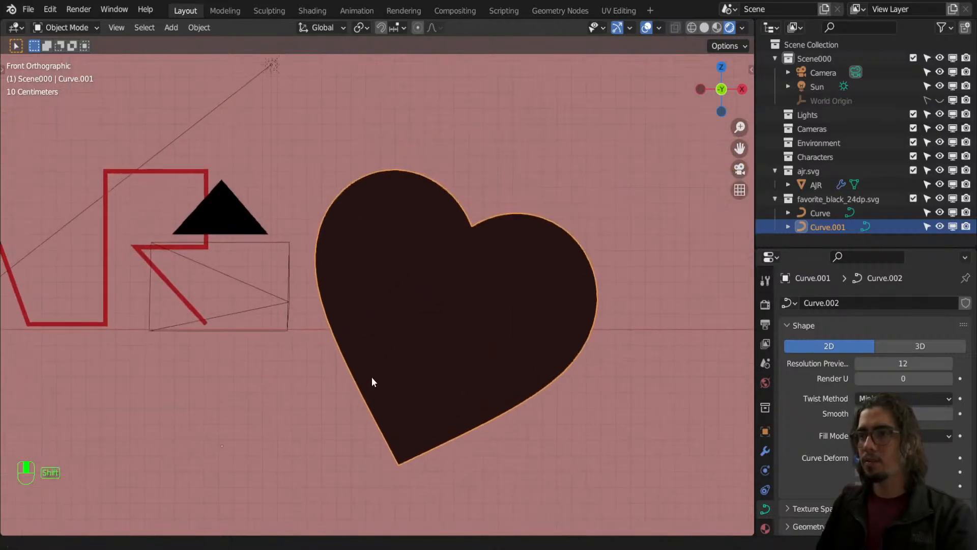
Set the heart's origin to its center of mass (surface).
right_click(386, 265)
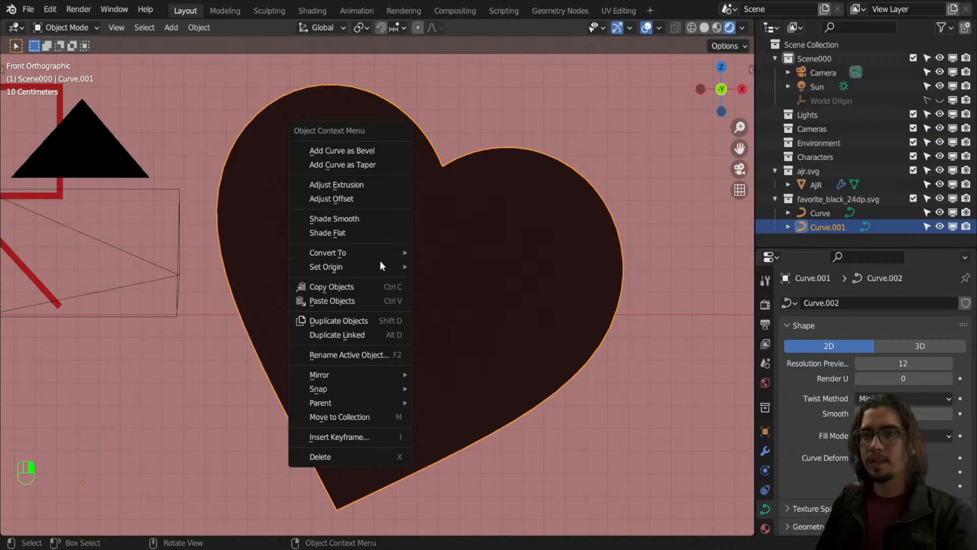
mouse_move(377, 267)
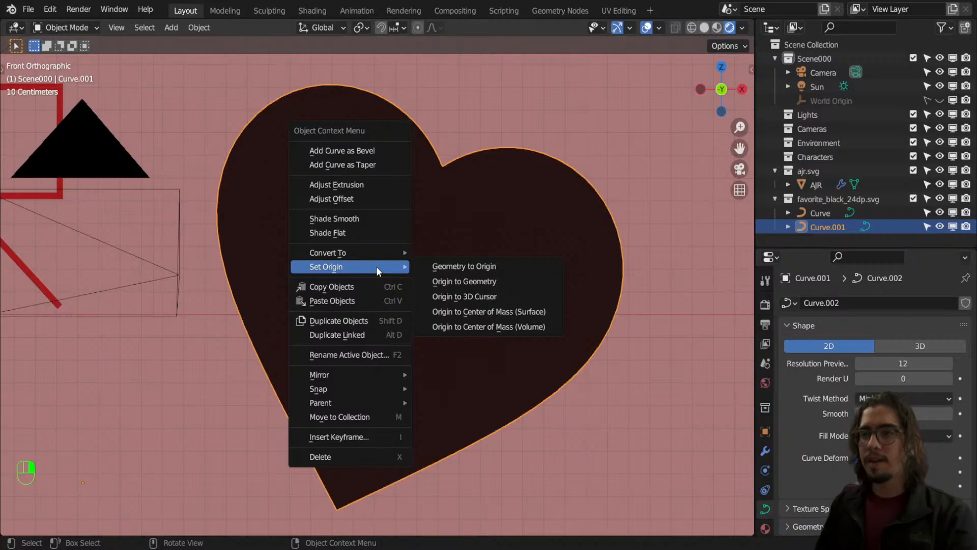
click(487, 312)
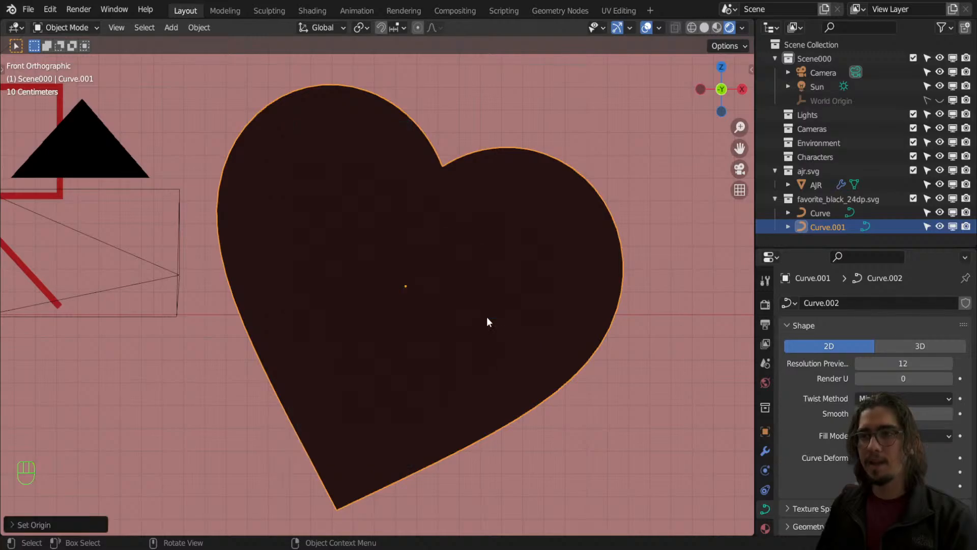
Try rotating the heart around its recentred origin, both in the view plane and with free trackball rotation.
key(r)
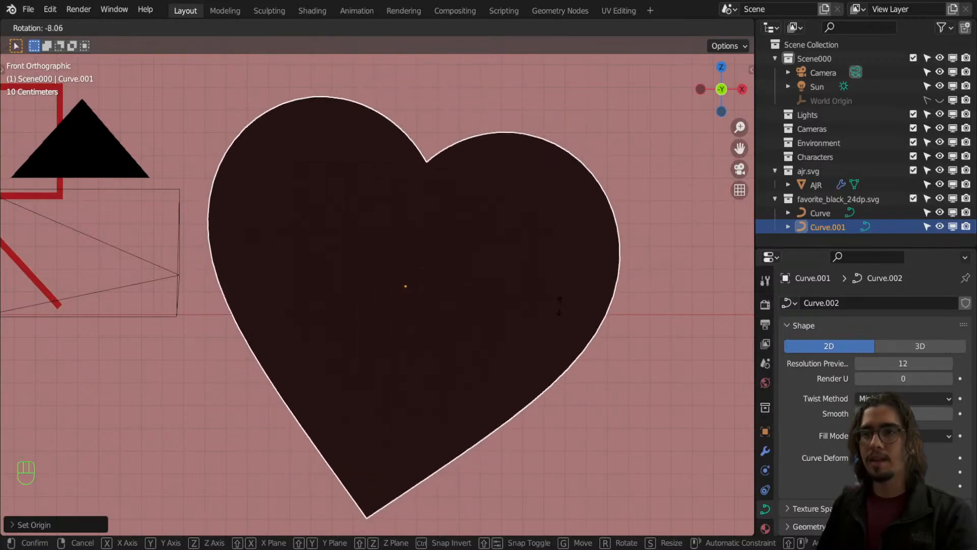
right_click(561, 274)
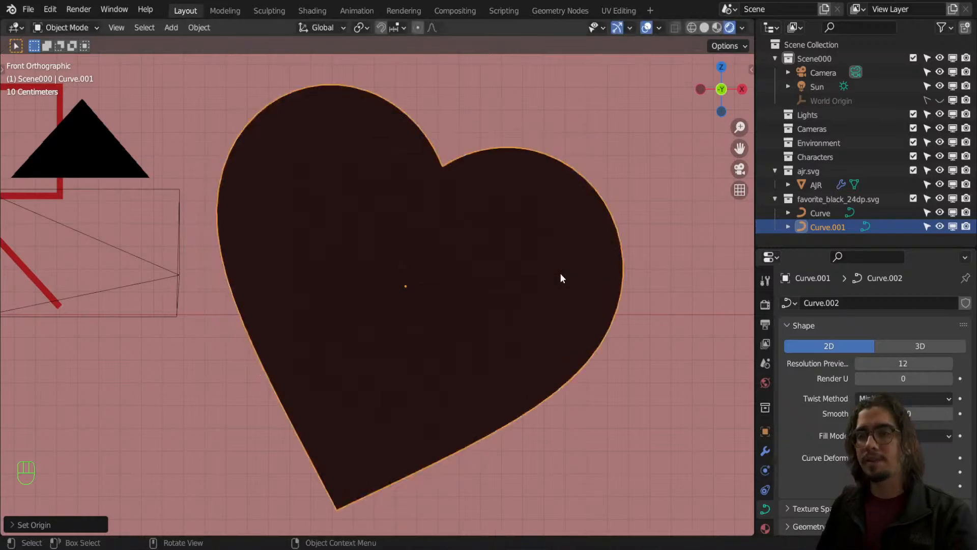
scroll(550, 251, down, 2)
shift+middle_drag(526, 266, 571, 238)
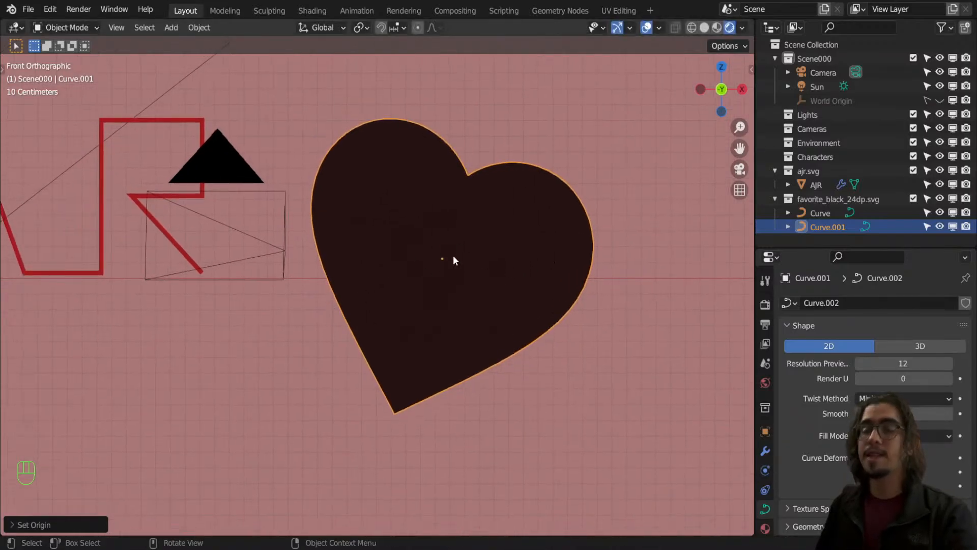
key(r)
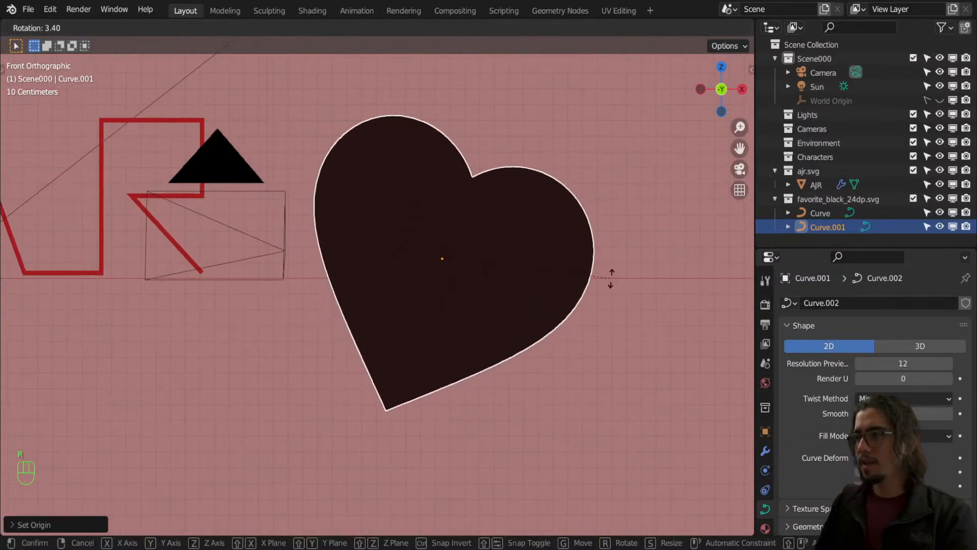
right_click(566, 307)
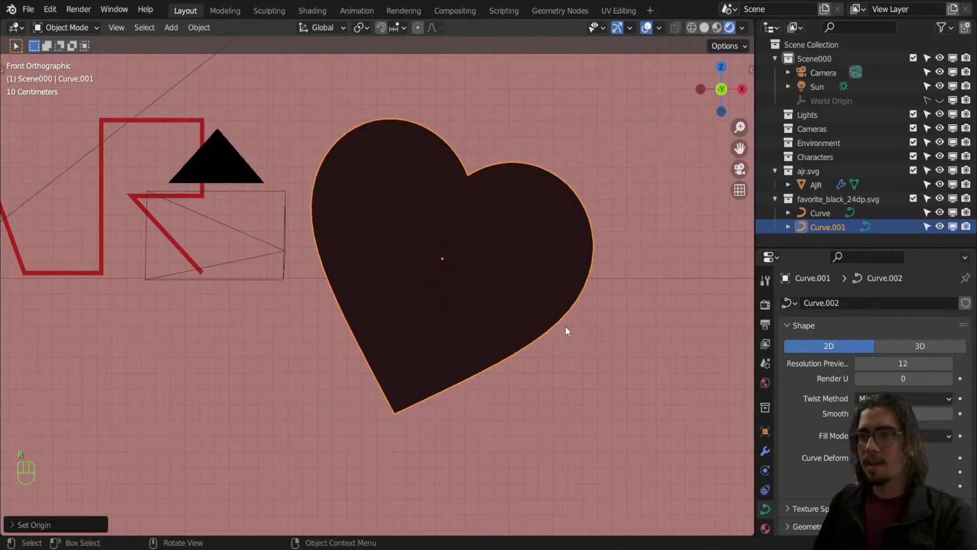
key(r)
key(r)
right_click(521, 297)
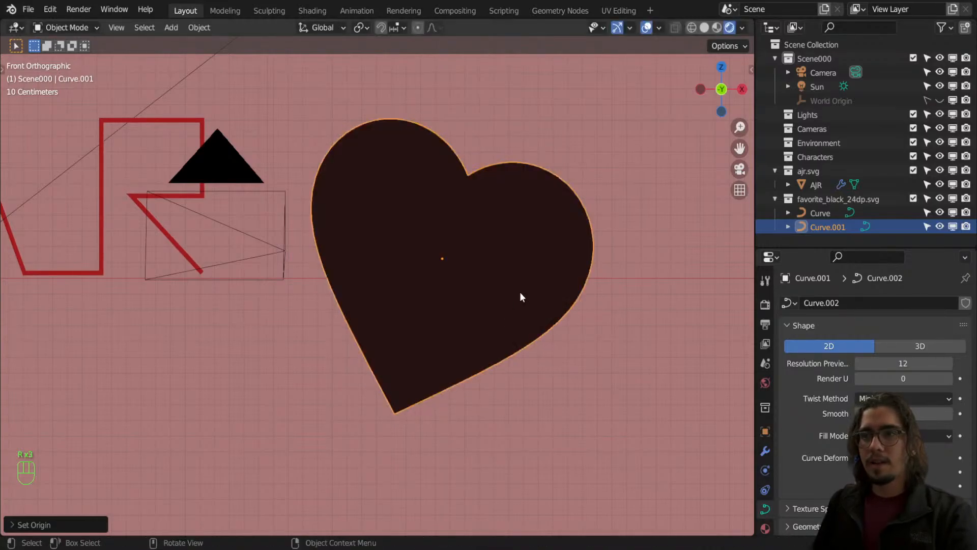
Scale the heart down to a little over half its size in the front view.
scroll(520, 293, down, 2)
shift+middle_drag(329, 273, 392, 312)
scroll(494, 337, up, 2)
key(s)
click(614, 385)
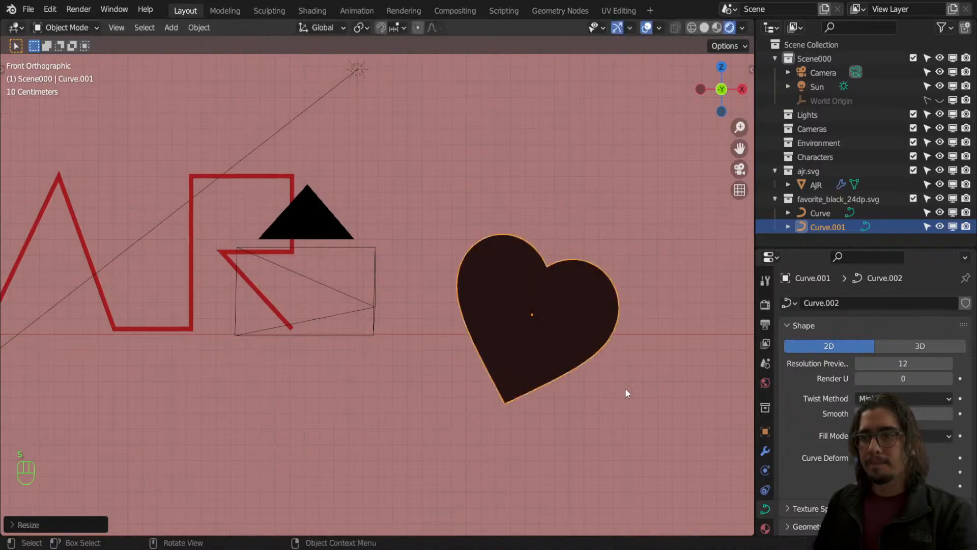
Move the heart next to the final letter of the red logo, with its tip level with the letters' base.
key(g)
click(517, 398)
key(g)
click(530, 321)
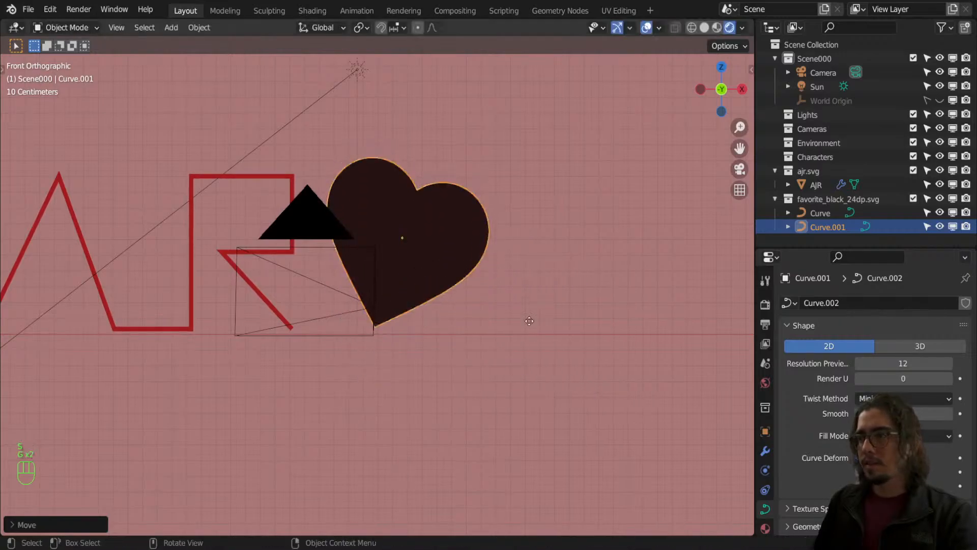
key(g)
click(578, 319)
shift+middle_drag(508, 343, 547, 345)
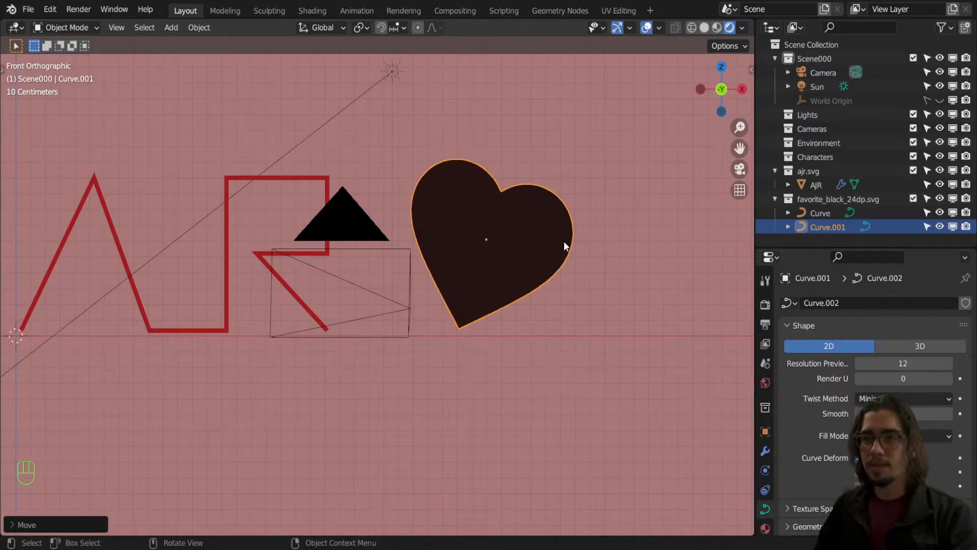
Convert the heart curve to a mesh.
key(Tab)
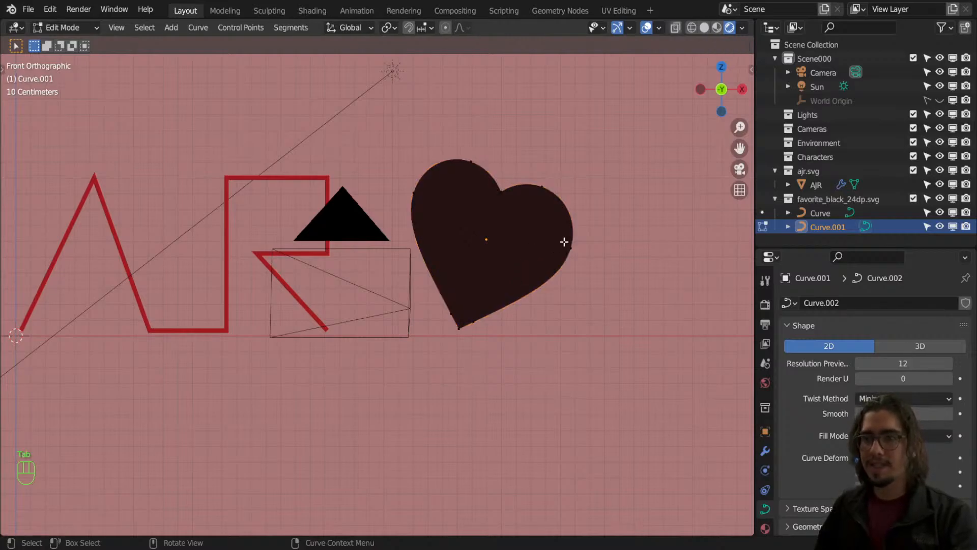
key(Tab)
right_click(514, 212)
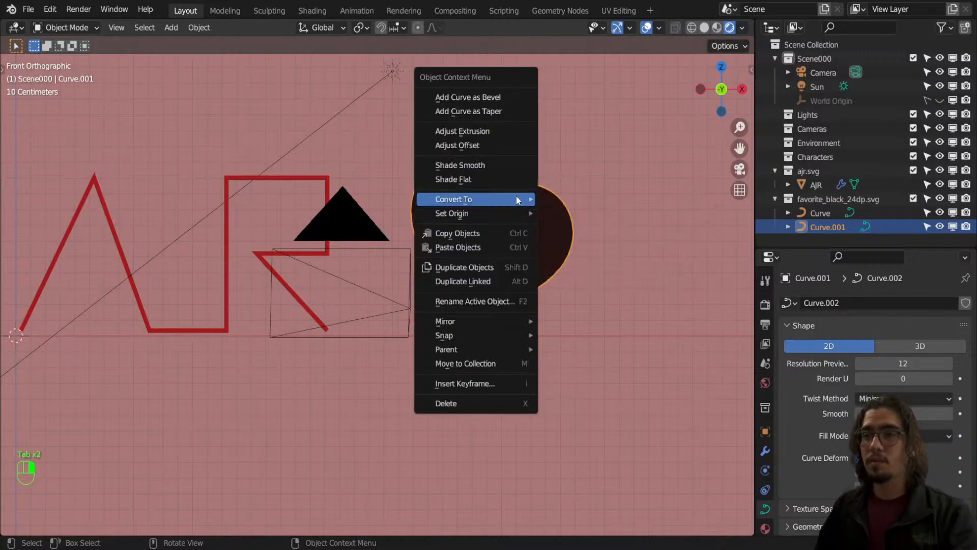
mouse_move(518, 200)
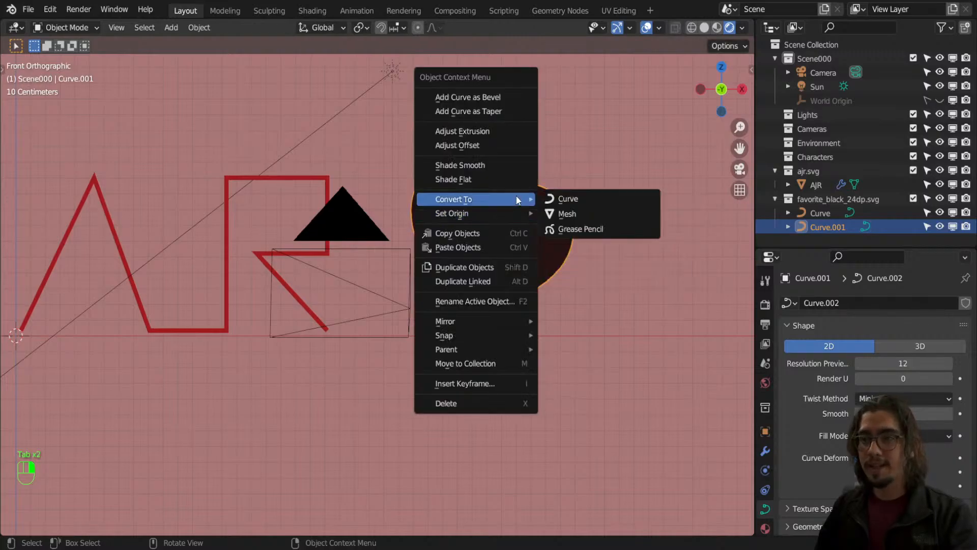
click(594, 216)
Examine the converted mesh's geometry in Edit Mode by selecting individual faces of the heart and trying to move them.
key(Tab)
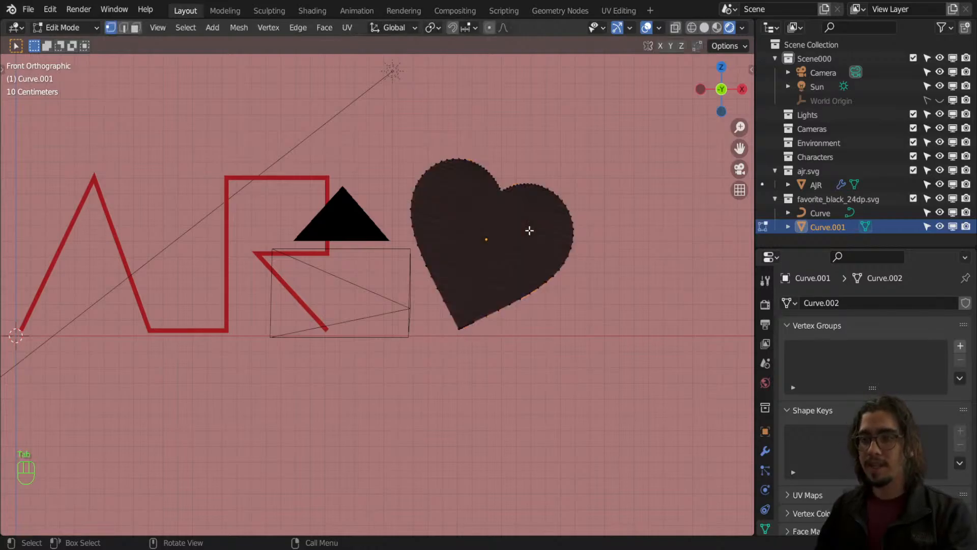
scroll(530, 230, up, 4)
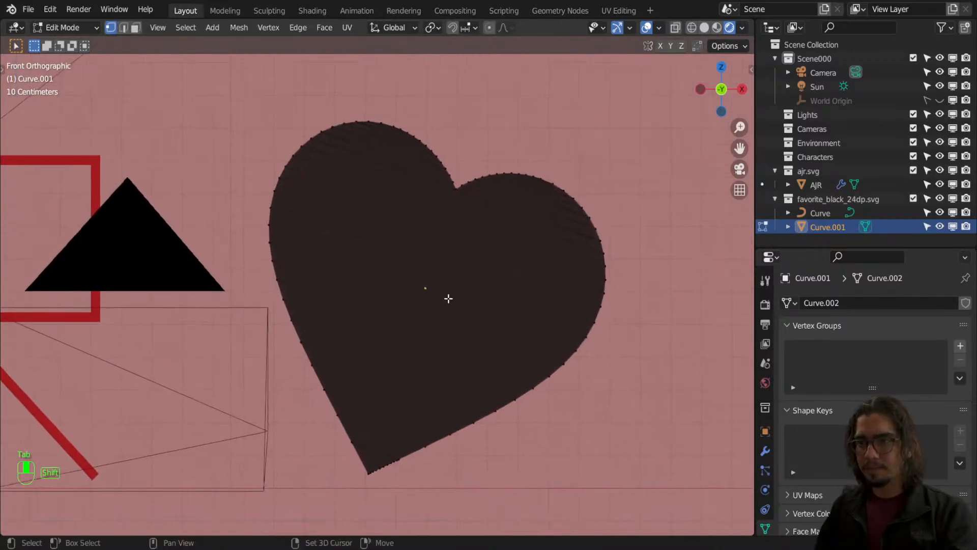
middle_drag(486, 286, 478, 269)
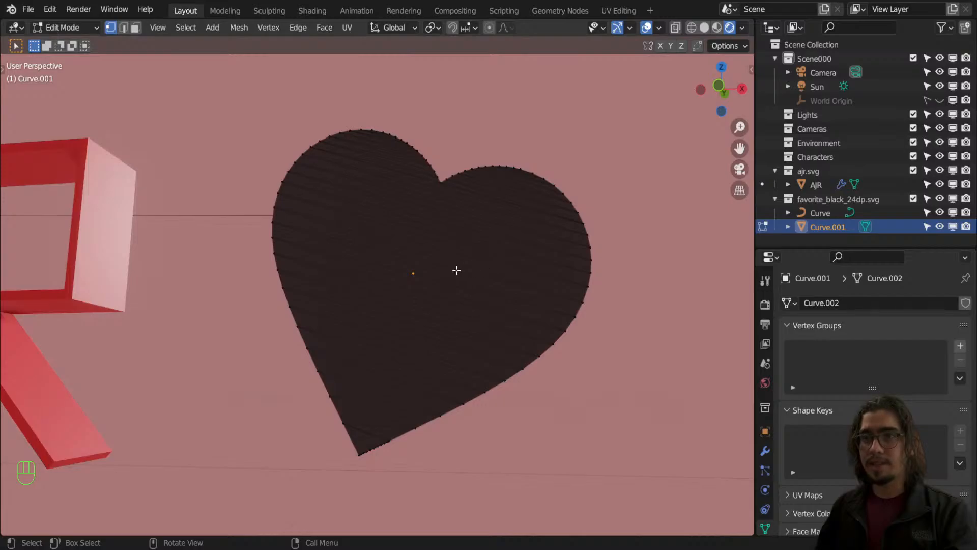
key(3)
click(417, 279)
key(g)
right_click(403, 299)
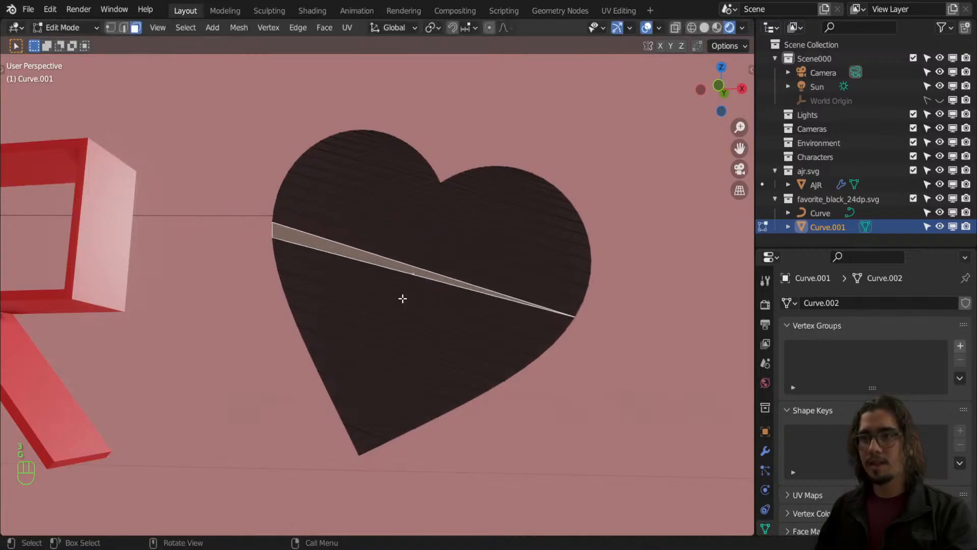
click(500, 229)
key(g)
right_click(545, 227)
key(g)
middle_drag(483, 239, 441, 252)
right_click(379, 240)
Switch to edge selection and try moving single edges that run across the heart.
key(2)
click(451, 223)
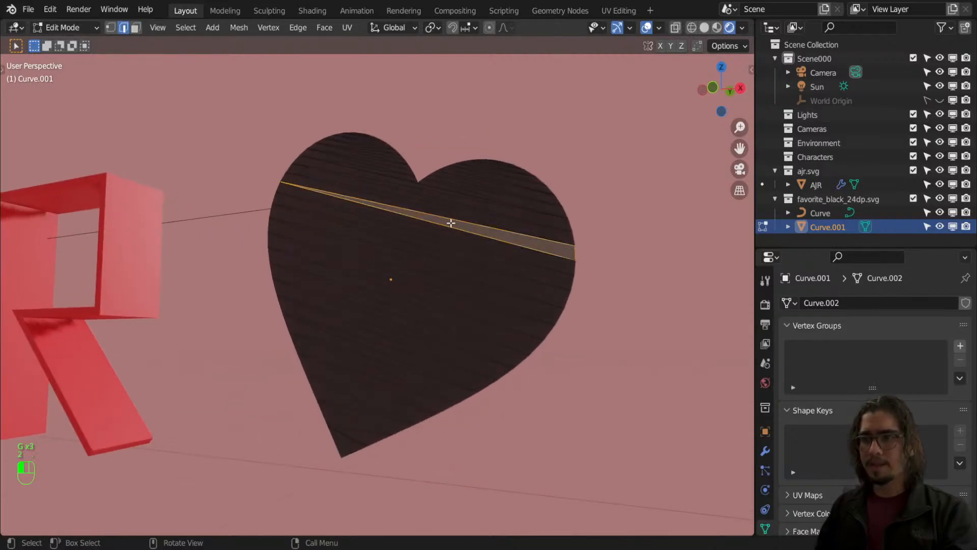
key(g)
right_click(382, 233)
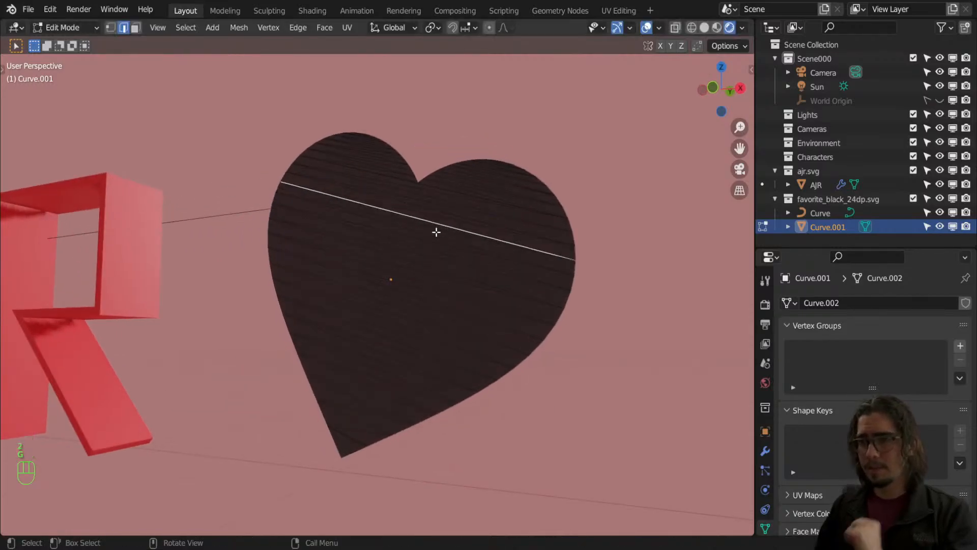
click(405, 284)
key(g)
right_click(365, 288)
key(q)
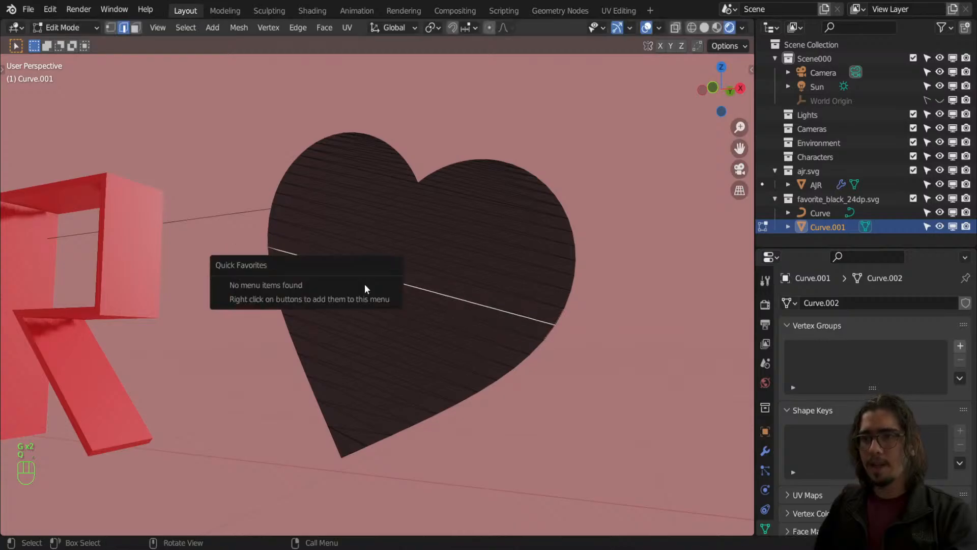
Switch to vertex selection and try moving outline vertices on both upper lobes of the heart.
key(1)
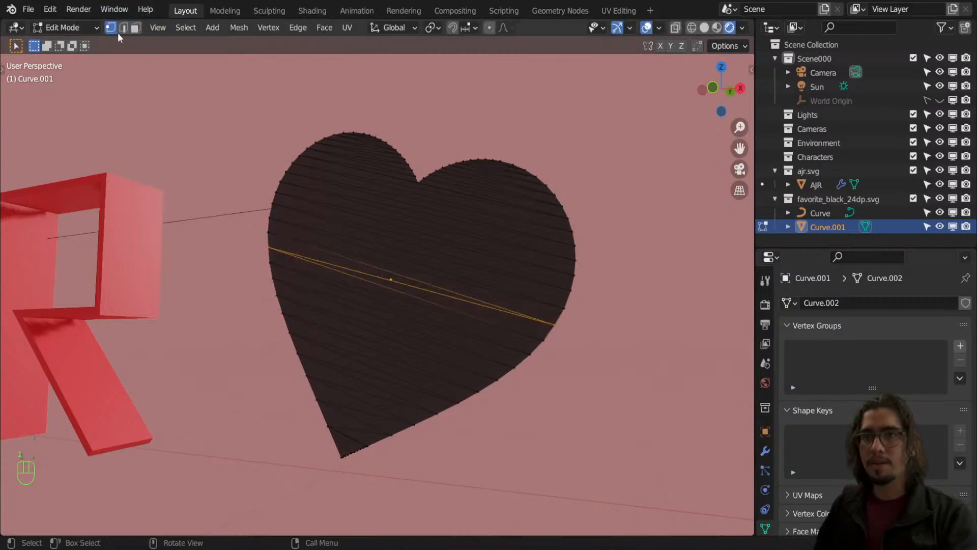
click(338, 122)
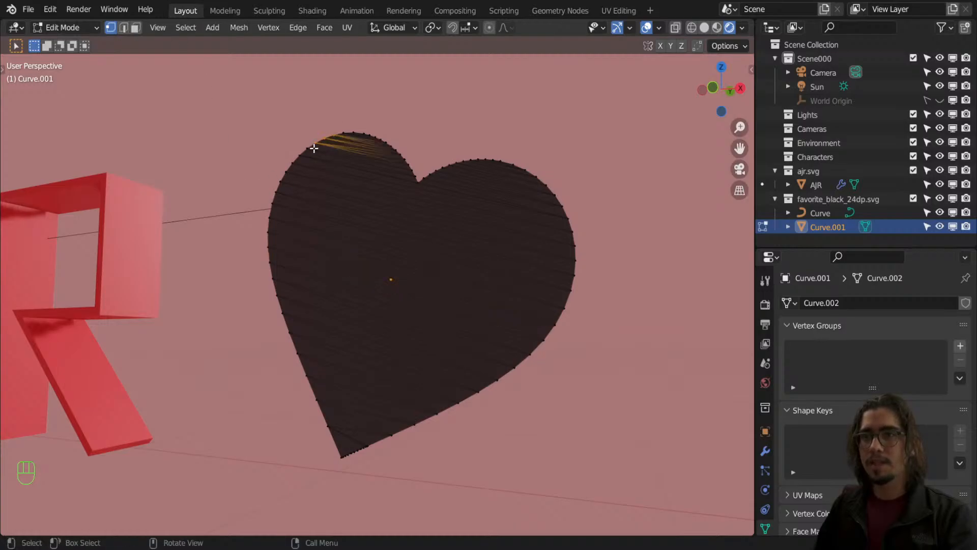
key(g)
right_click(396, 255)
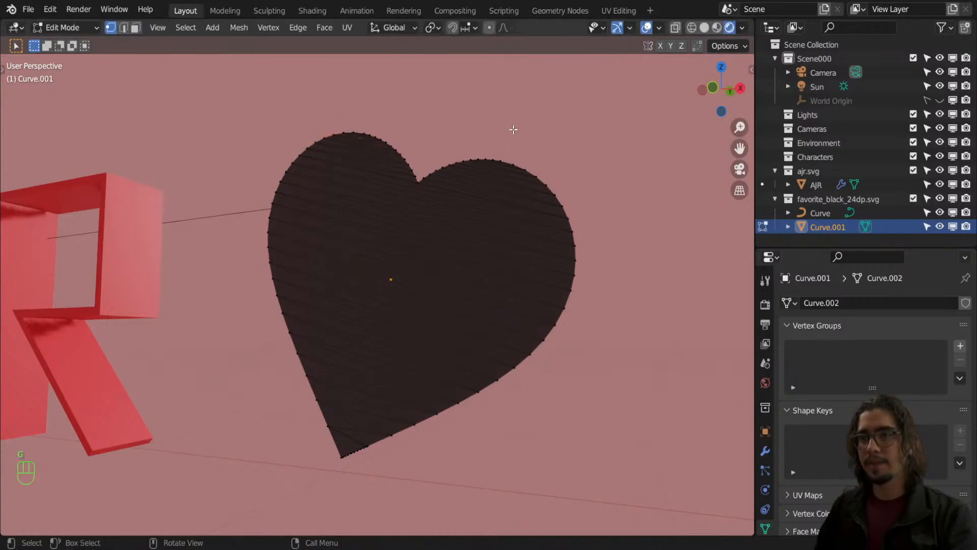
click(481, 162)
key(g)
key(Tab)
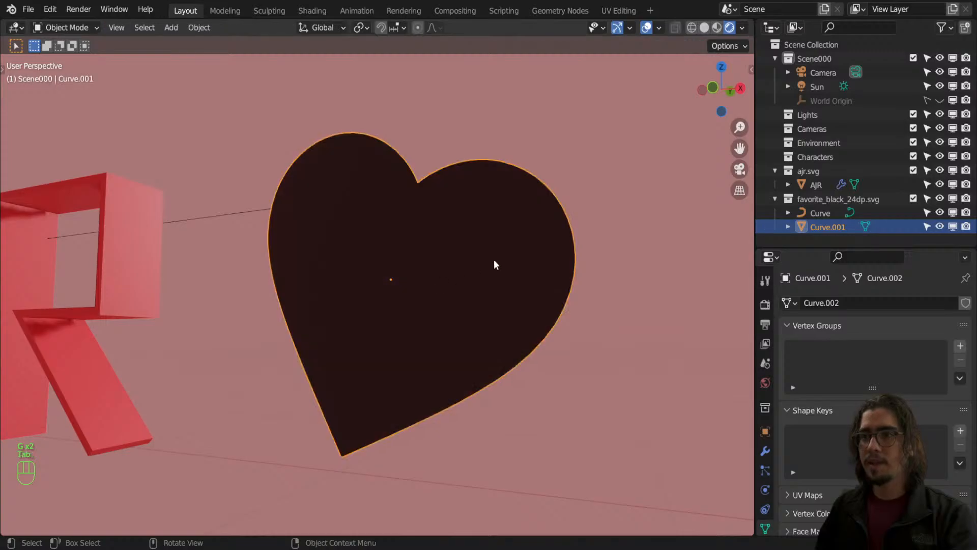
Select the heart's entire mesh in Edit Mode and extrude it about 0.1 m along its normal for thickness.
key(Tab)
middle_drag(496, 264, 456, 277)
key(a)
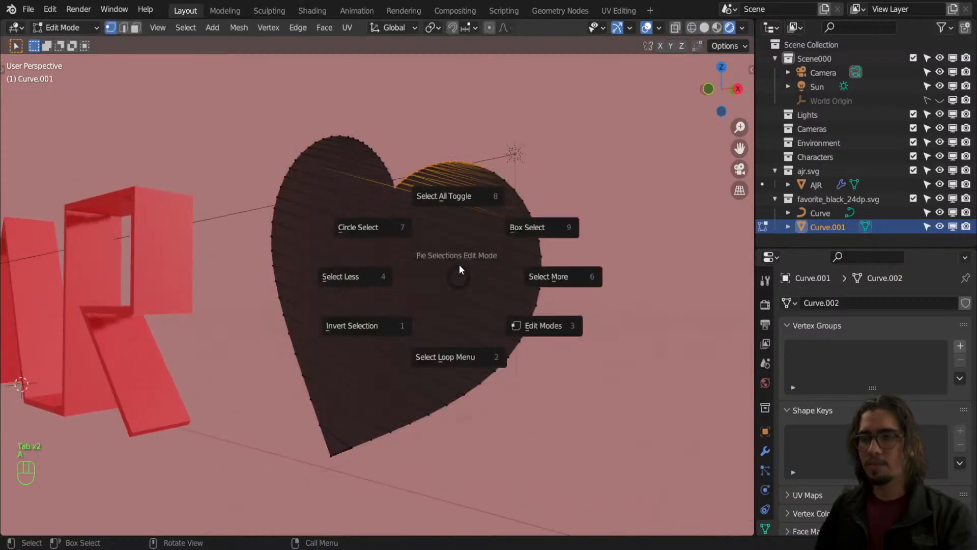
key(a)
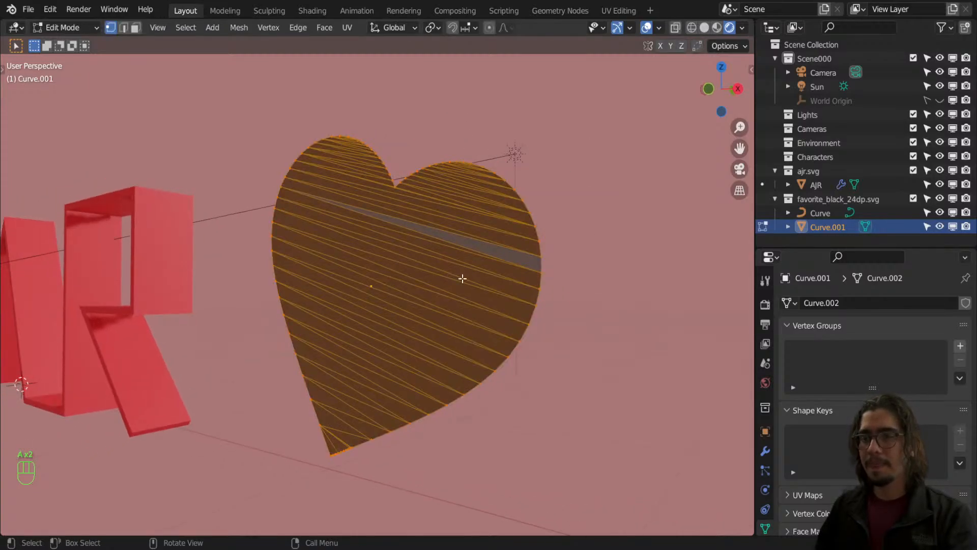
middle_drag(463, 279, 410, 279)
key(e)
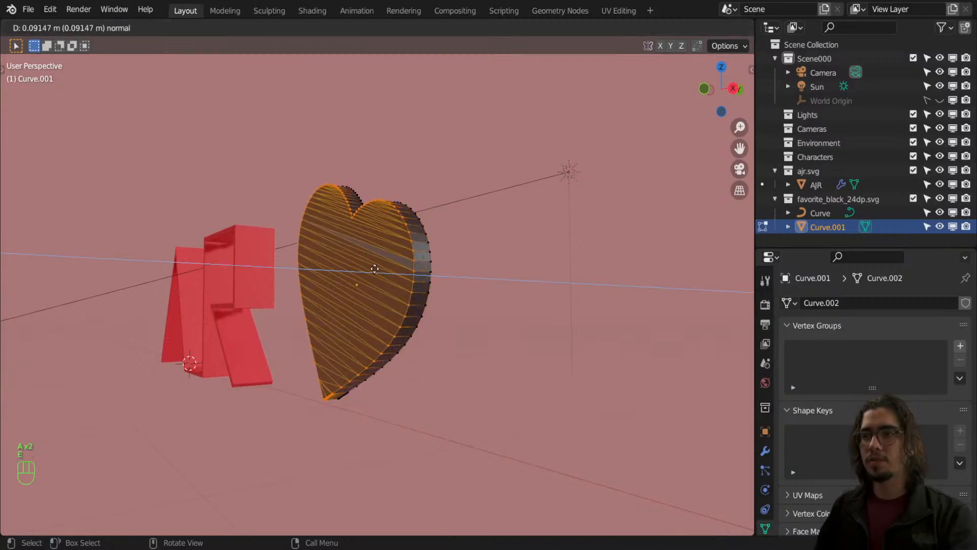
click(373, 266)
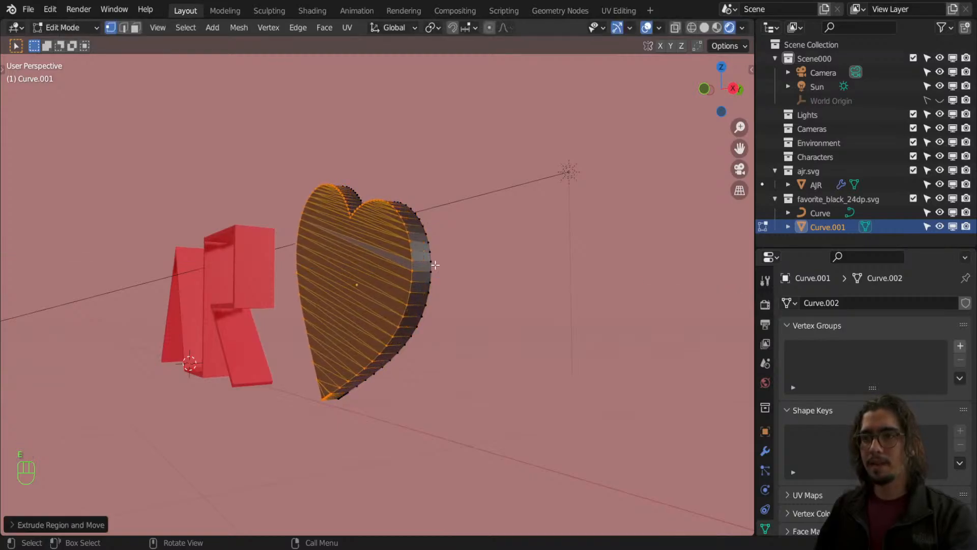
Add a centred loop cut around the heart's side wall, scale it slightly outward, and inspect the rim in Object Mode.
key(ctrl+r)
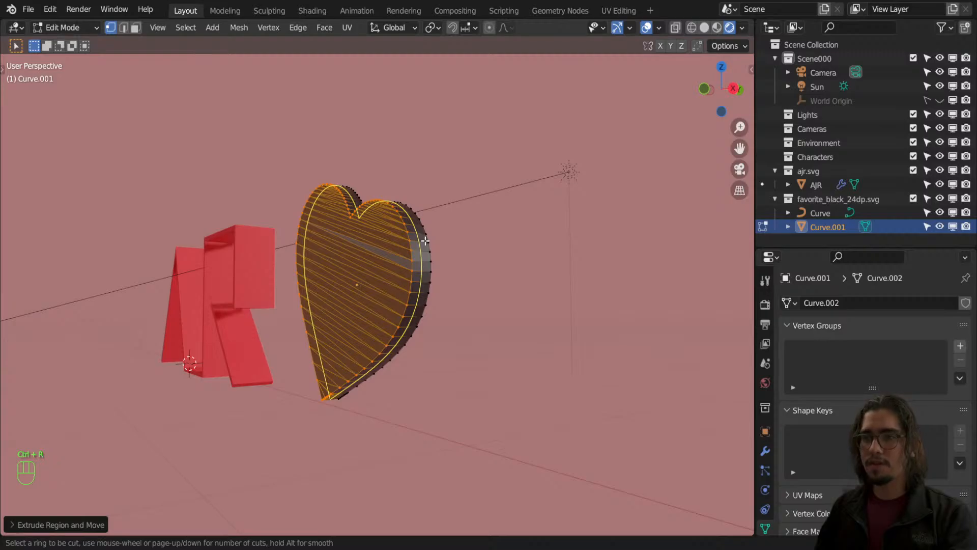
click(425, 241)
click(432, 248)
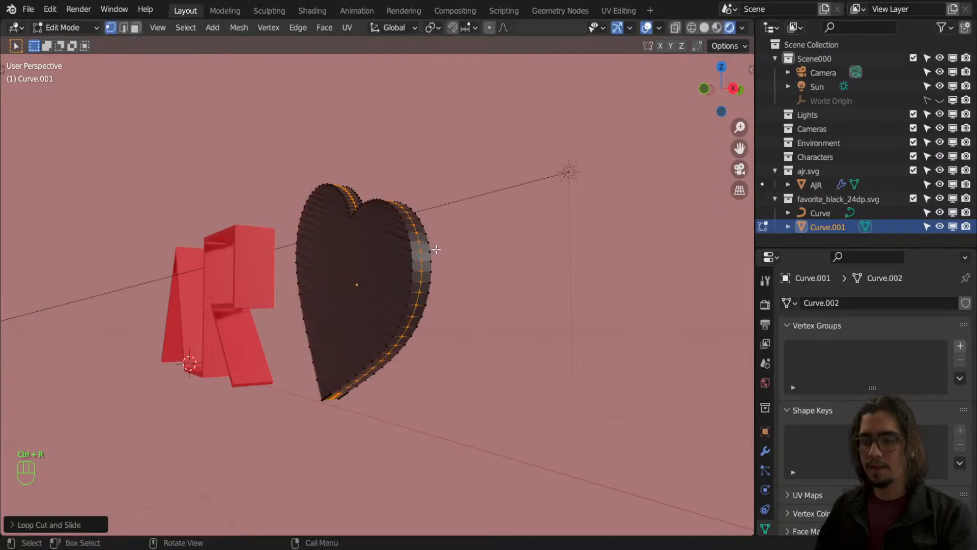
key(s)
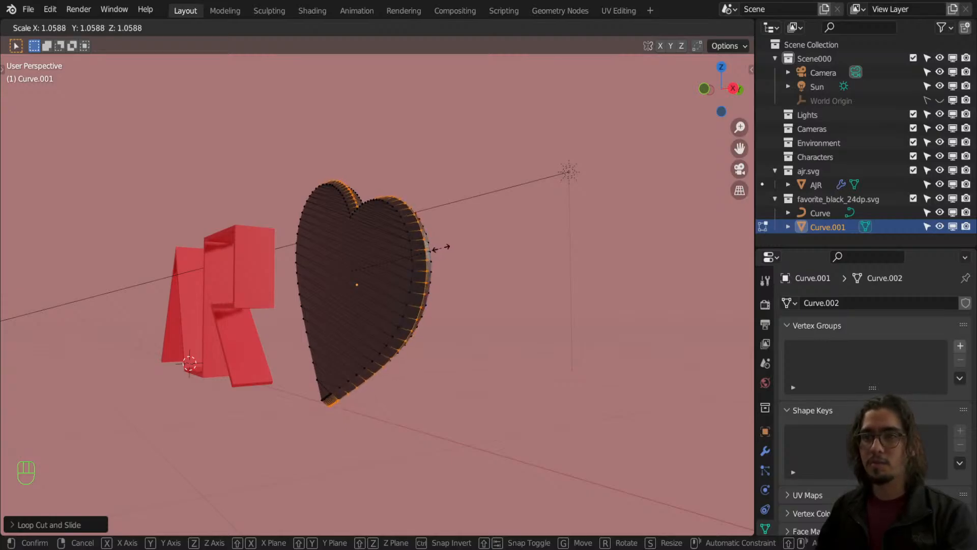
click(427, 252)
key(Tab)
middle_drag(426, 251, 454, 264)
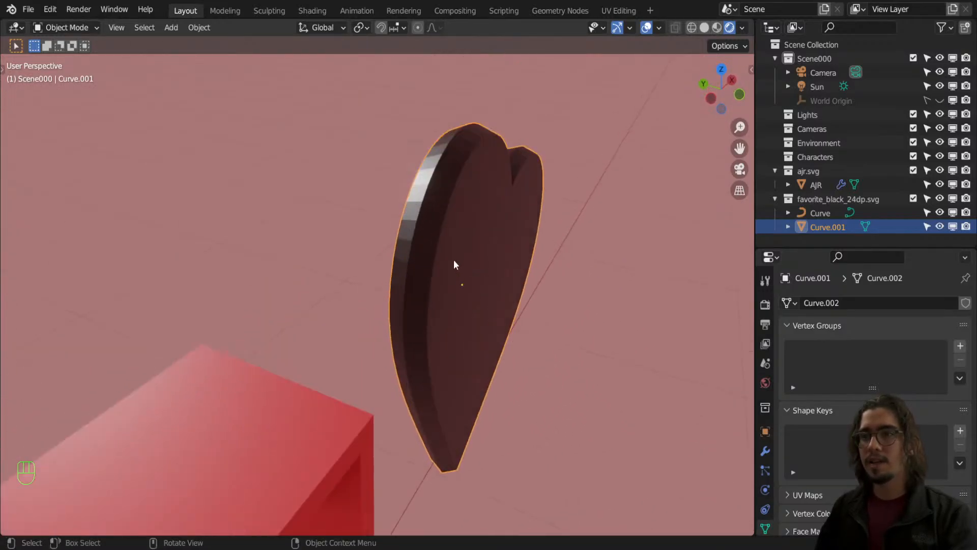
scroll(454, 261, up, 4)
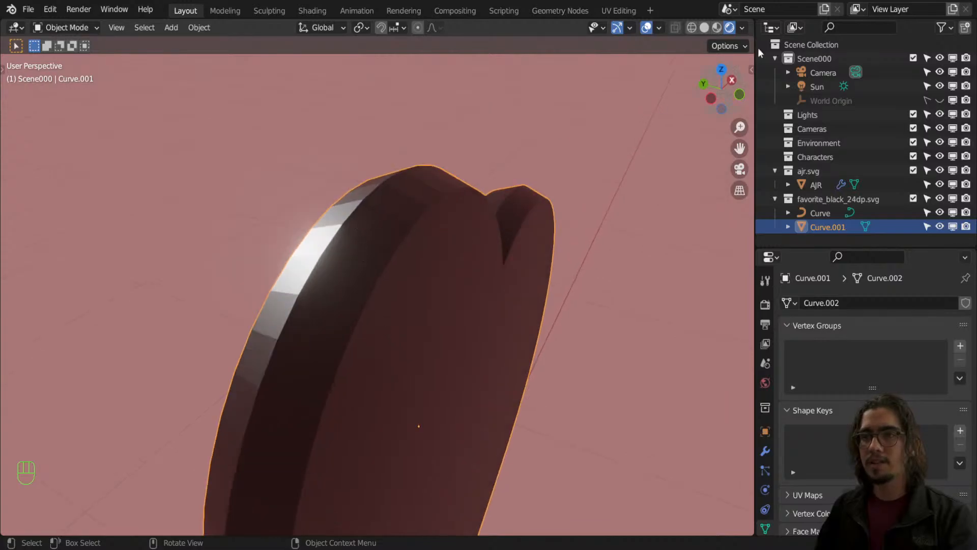
Switch the viewport to Material Preview and apply smooth shading to the heart.
click(717, 27)
mouse_move(504, 262)
middle_down()
mouse_move(350, 282)
mouse_move(305, 267)
mouse_move(407, 292)
mouse_move(448, 332)
mouse_move(574, 329)
mouse_move(616, 317)
mouse_move(601, 310)
middle_up()
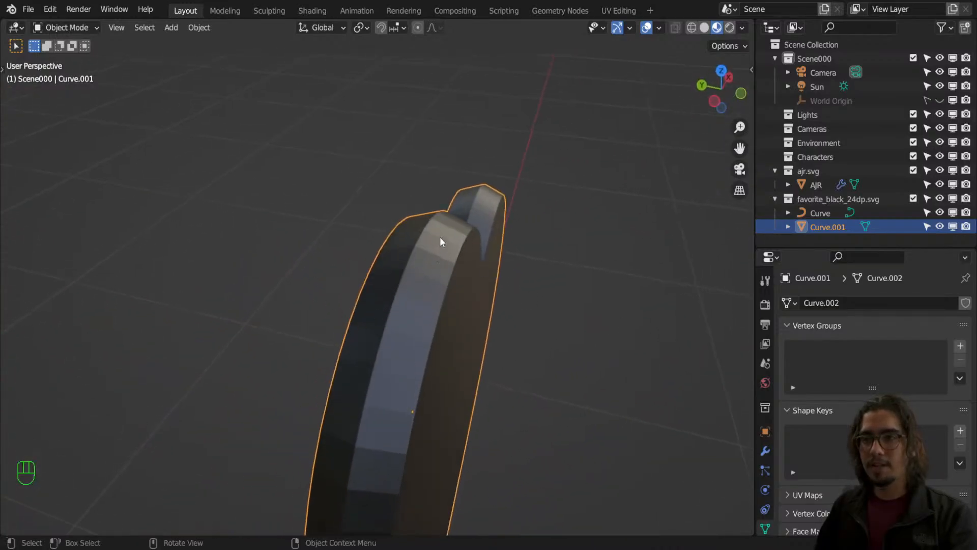
right_click(443, 242)
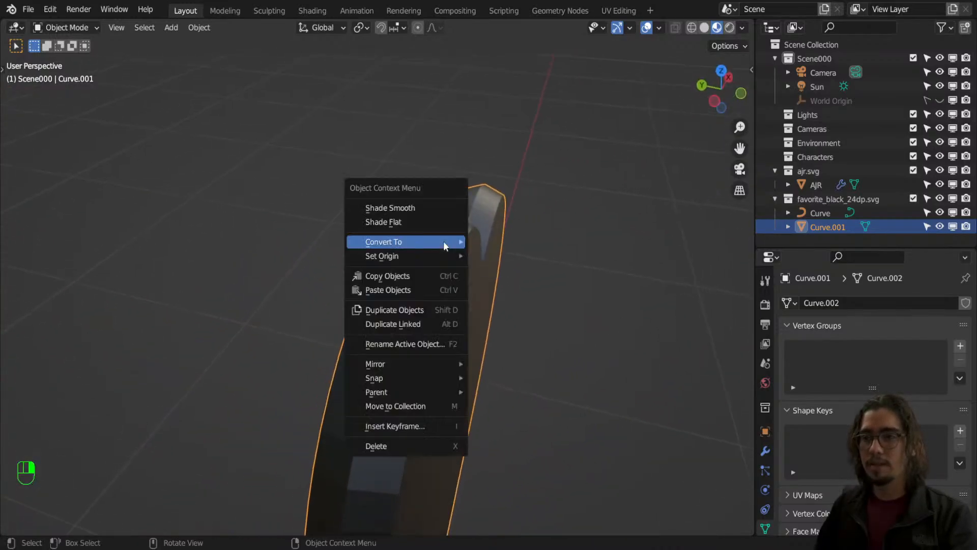
click(440, 214)
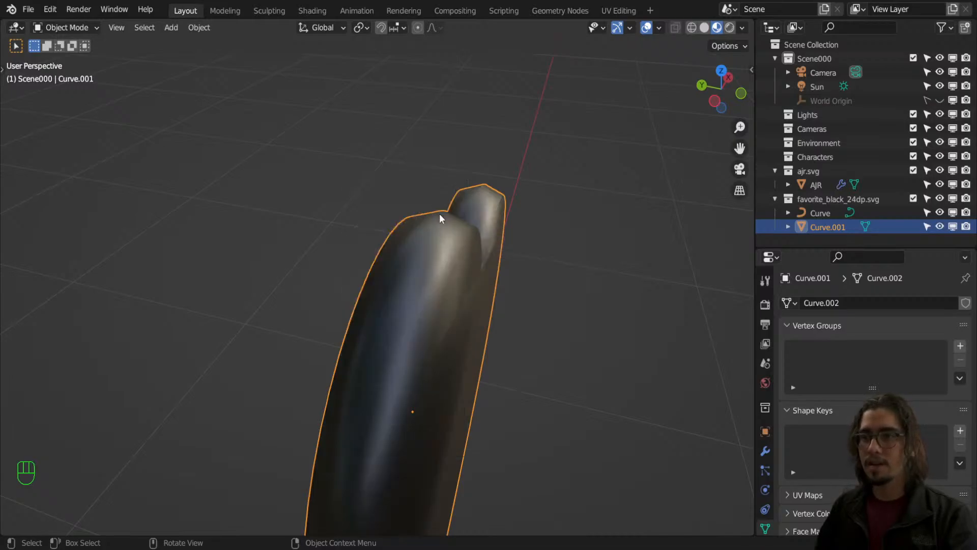
Examine the smooth shading across the heart's front and back faces together with its mesh edges in Edit Mode.
mouse_move(515, 328)
middle_down()
mouse_move(429, 267)
mouse_move(503, 319)
mouse_move(422, 301)
mouse_move(424, 326)
middle_up()
scroll(424, 326, up, 2)
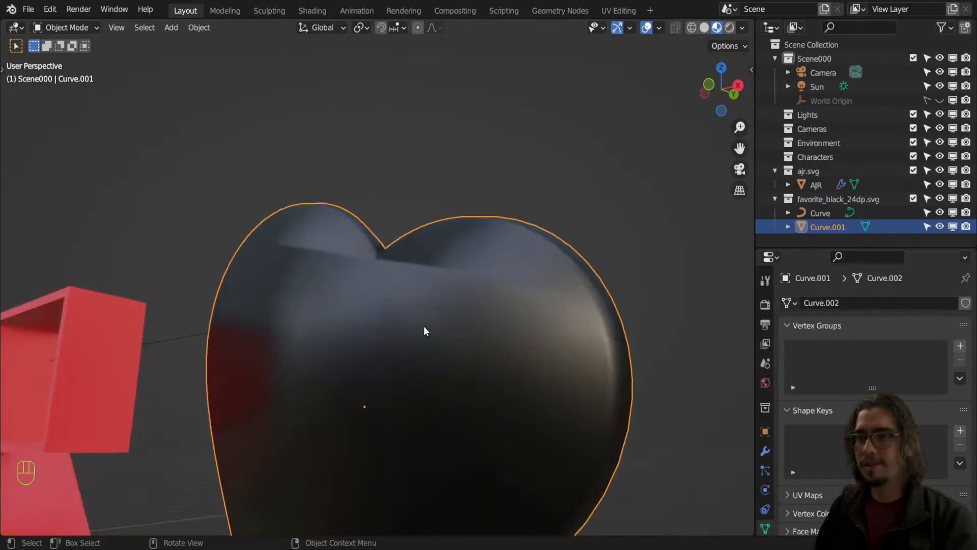
key(Tab)
scroll(307, 243, up, 1)
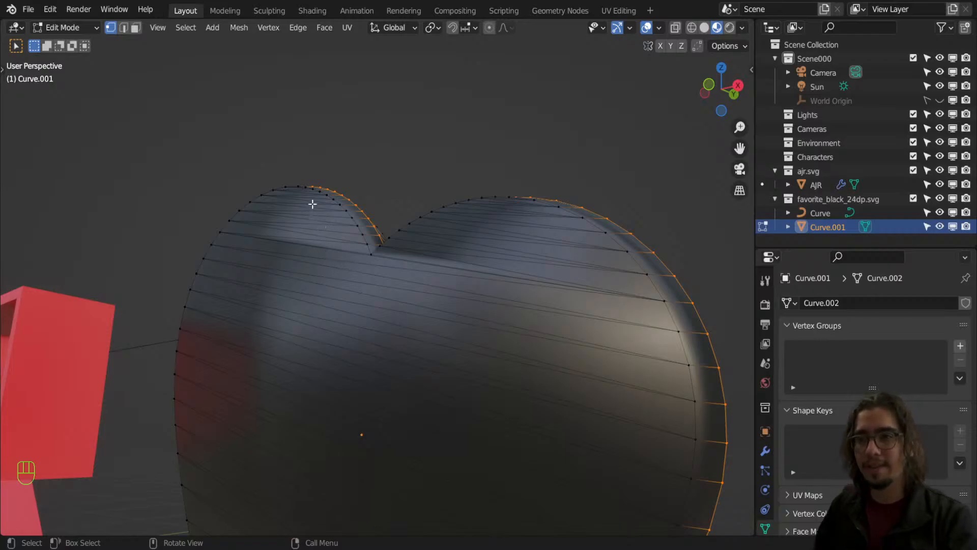
middle_drag(290, 216, 367, 321)
middle_drag(452, 356, 532, 365)
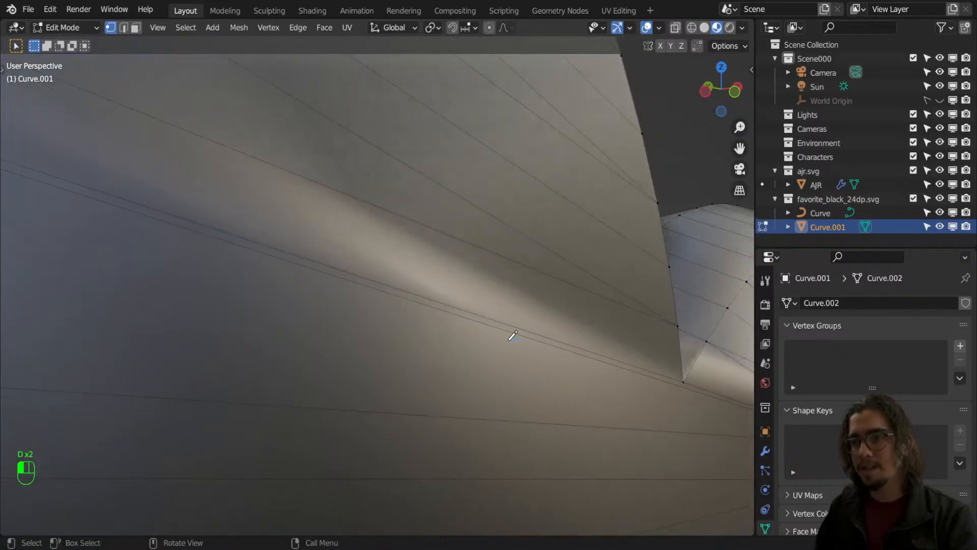
scroll(537, 356, down, 8)
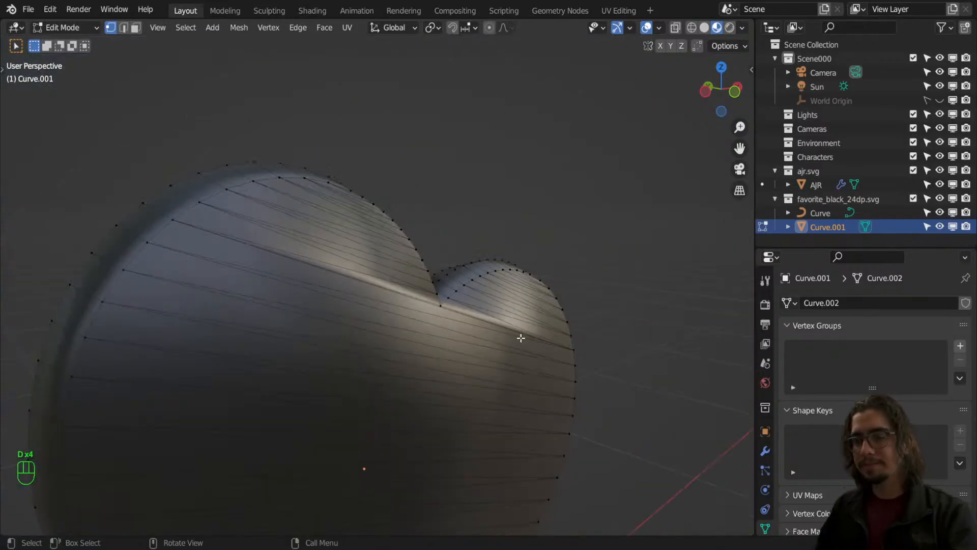
middle_drag(506, 337, 401, 278)
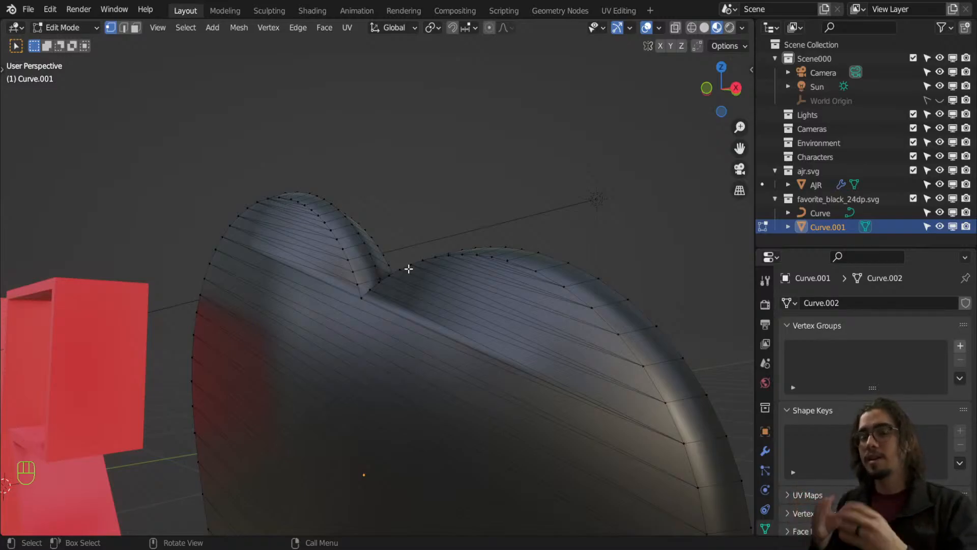
Return the heart to flat shading in Object Mode and check its mesh briefly in Edit Mode.
key(Tab)
middle_drag(375, 279, 483, 346)
right_click(413, 270)
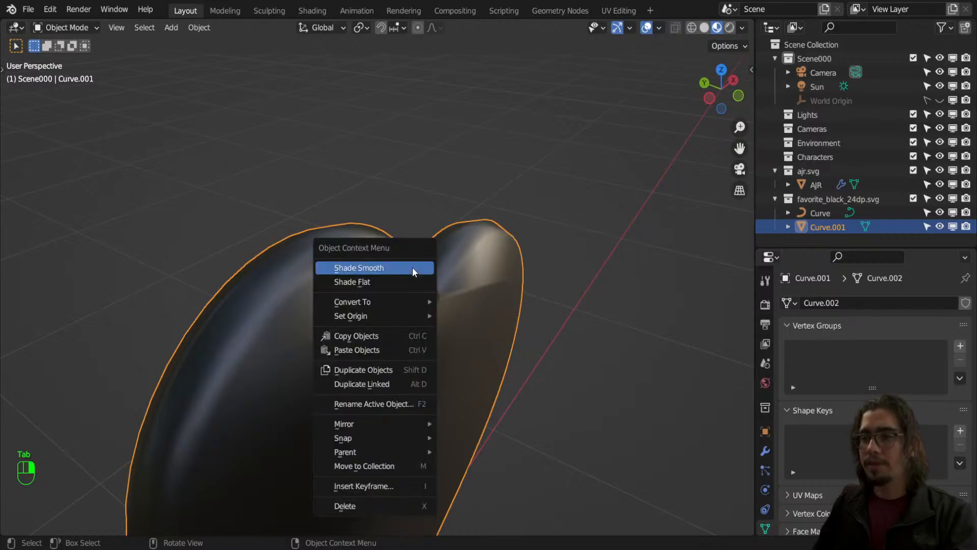
click(408, 278)
middle_drag(488, 314, 518, 315)
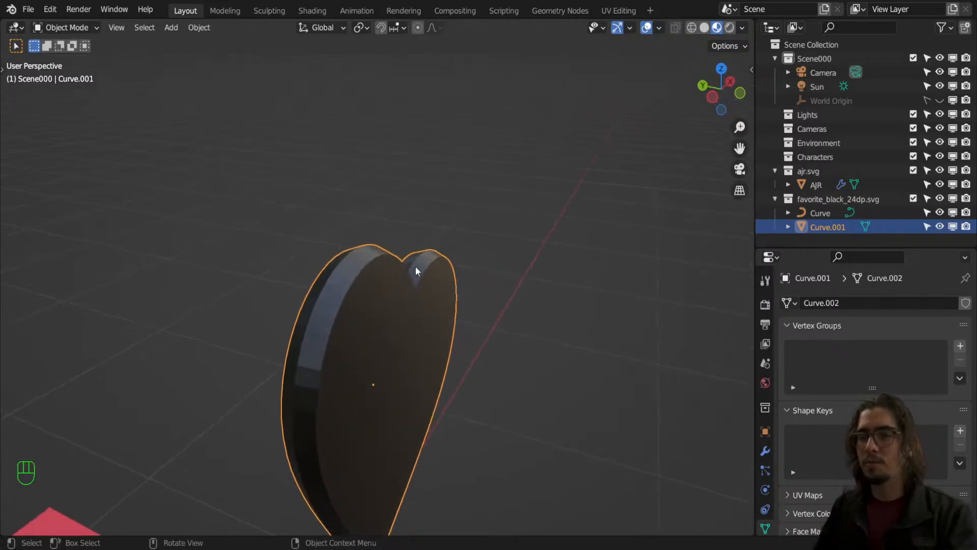
key(Tab)
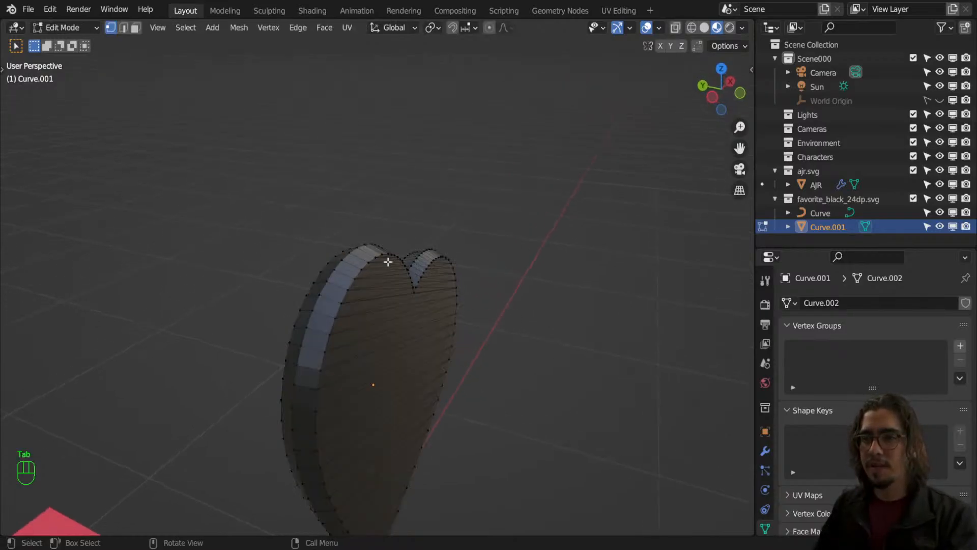
middle_drag(388, 262, 405, 319)
key(Tab)
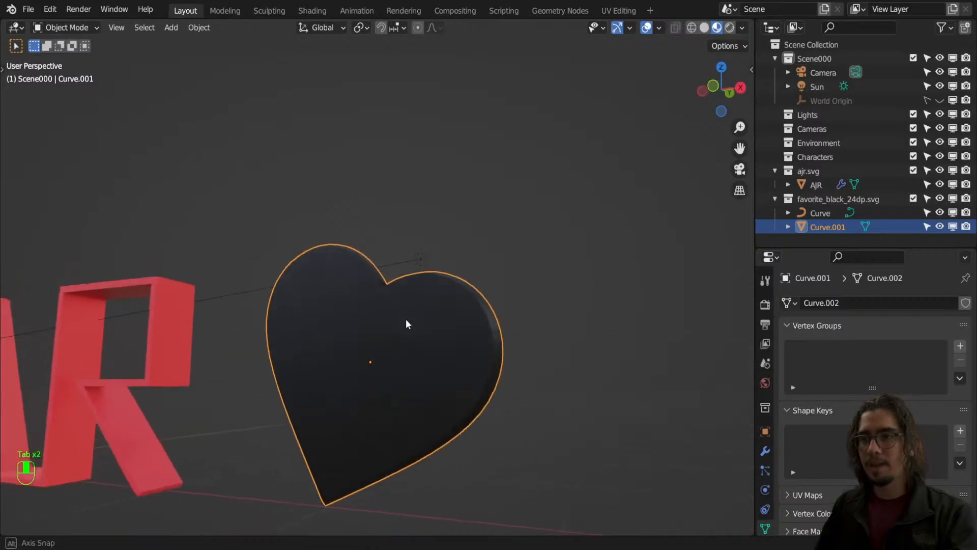
Look through the camera, move the heart into the frame over the logo, and scale it down to about 0.6.
scroll(405, 318, down, 3)
key(KP_0)
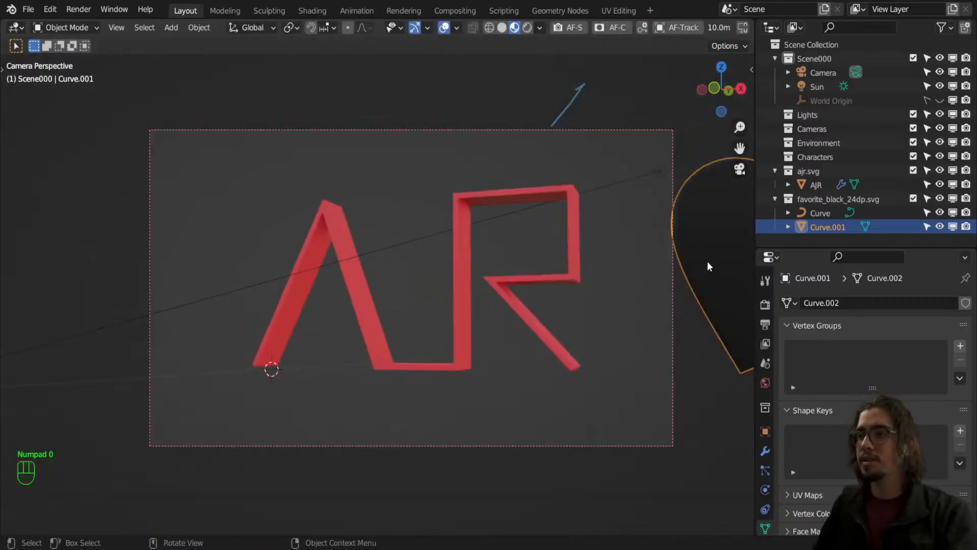
key(g)
click(356, 280)
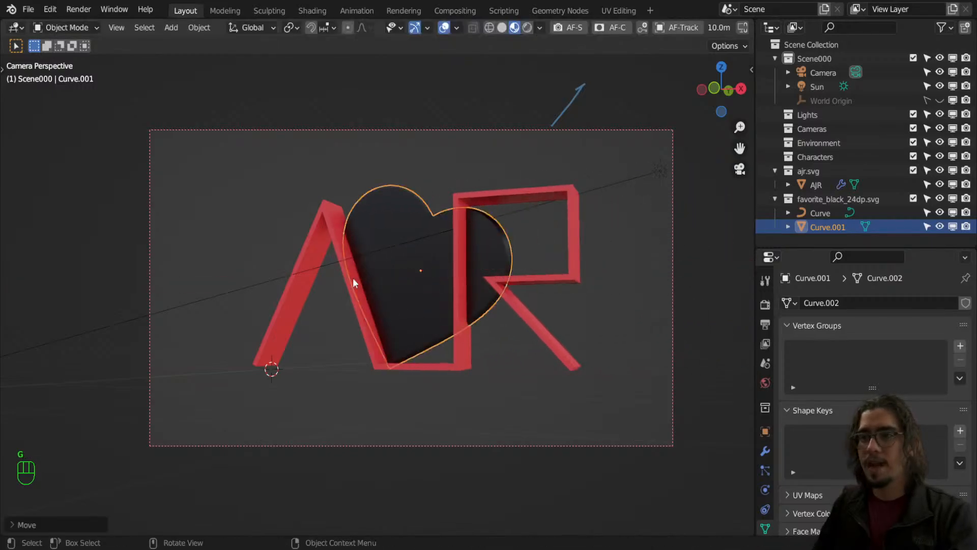
key(g)
click(349, 353)
key(s)
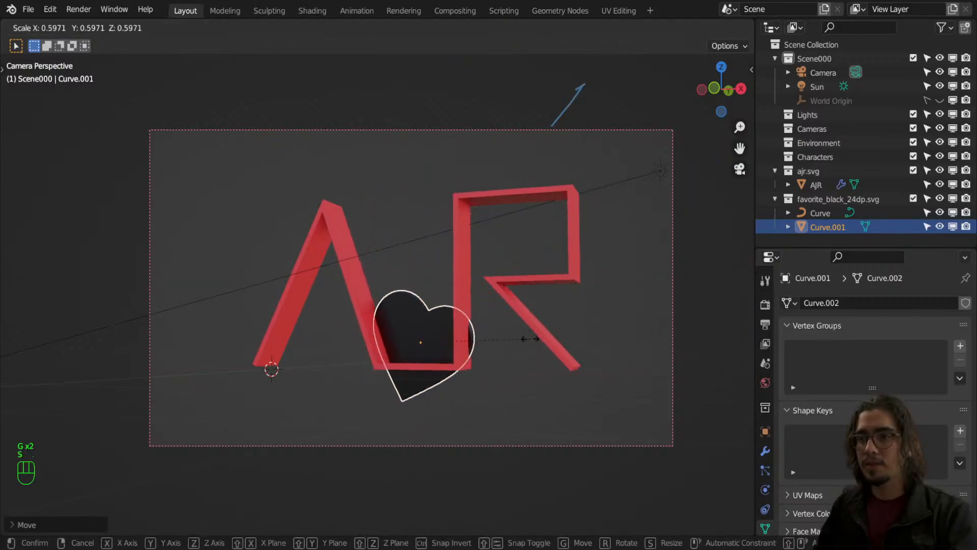
click(527, 339)
Move the heart along the global Y axis towards the camera and tilt it with a free trackball rotation.
key(g)
key(y)
click(395, 367)
key(r)
key(r)
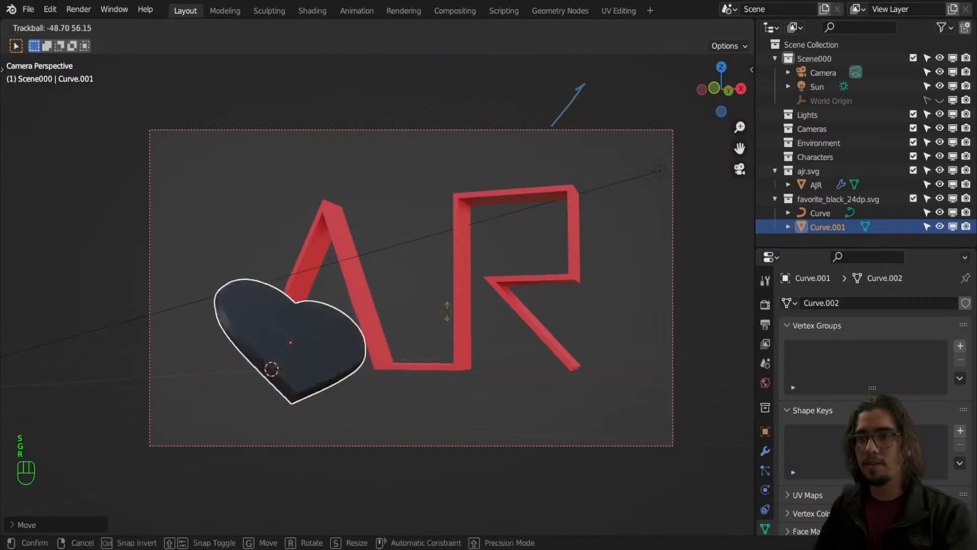
click(451, 361)
Shift the heart along the global X axis and trackball-rotate it so its front face tilts in the camera view.
key(g)
key(x)
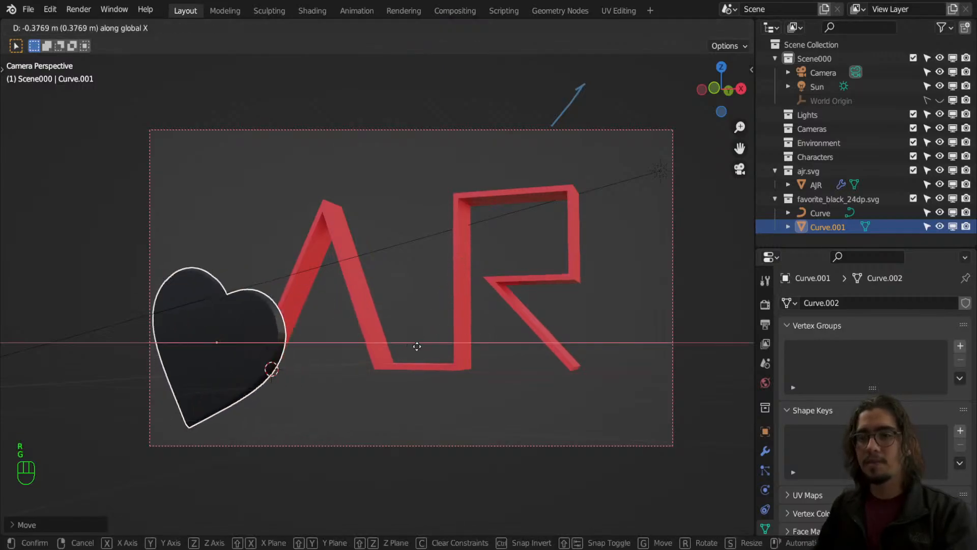
click(446, 348)
key(r)
key(r)
click(469, 336)
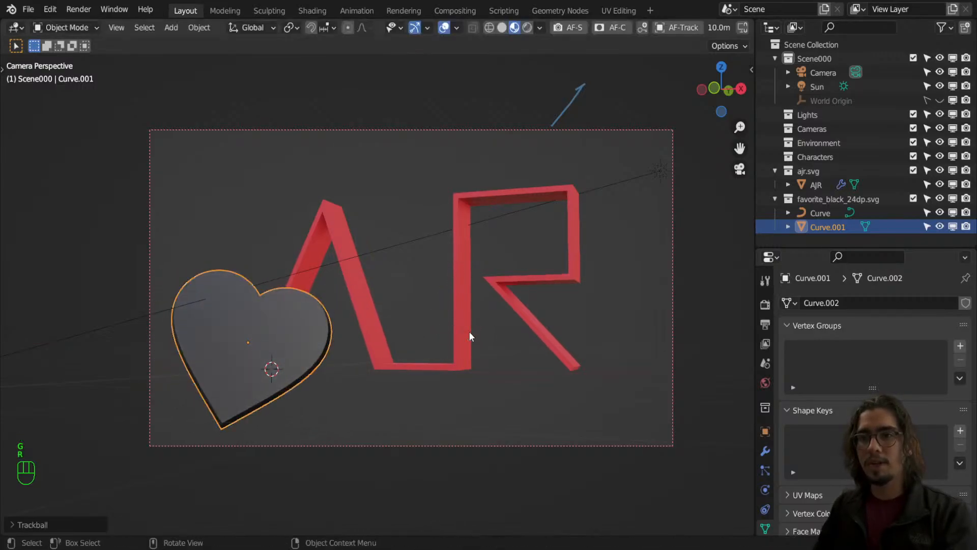
Scale the heart down further and place it beside the upper part of the letter A within the camera frame.
key(s)
click(342, 349)
key(g)
key(g)
click(331, 262)
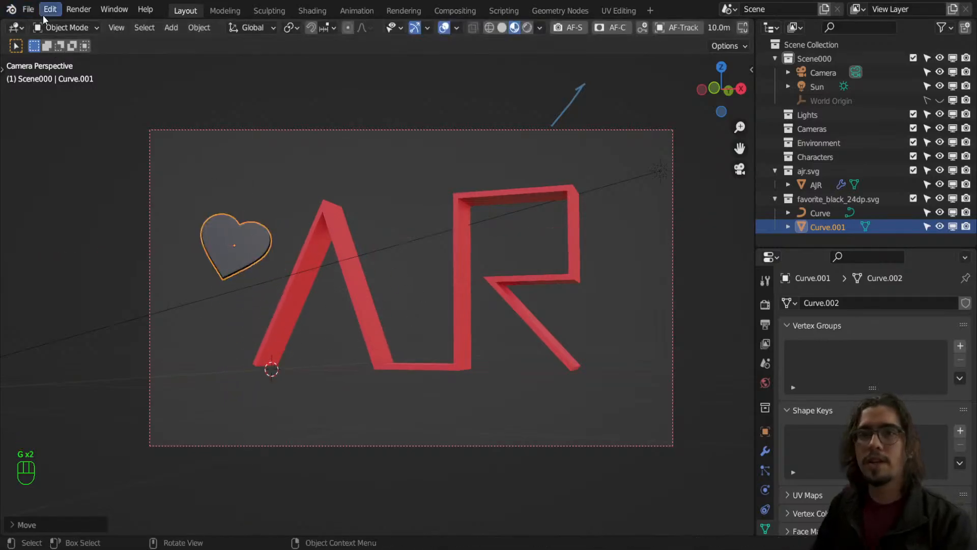
Open the program's Preferences.
click(30, 10)
mouse_move(49, 10)
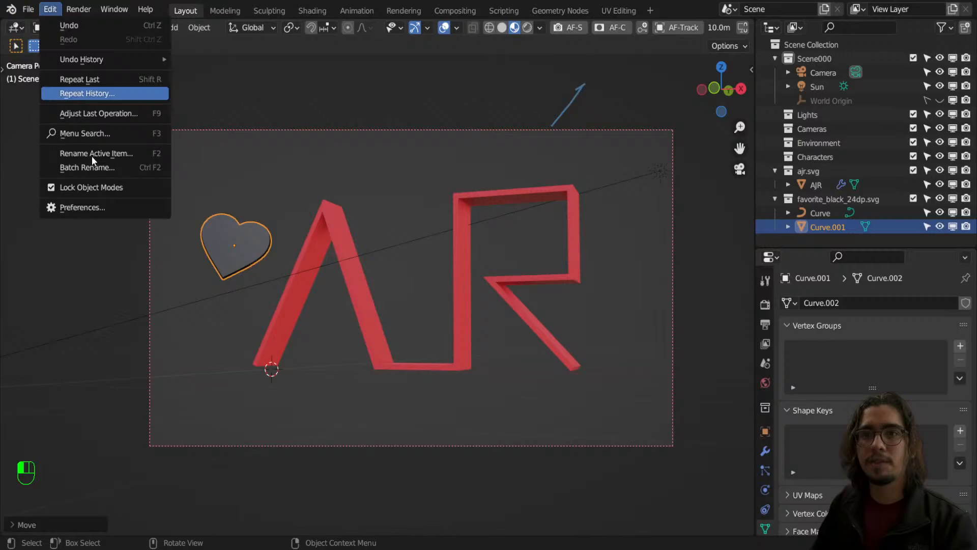
click(110, 209)
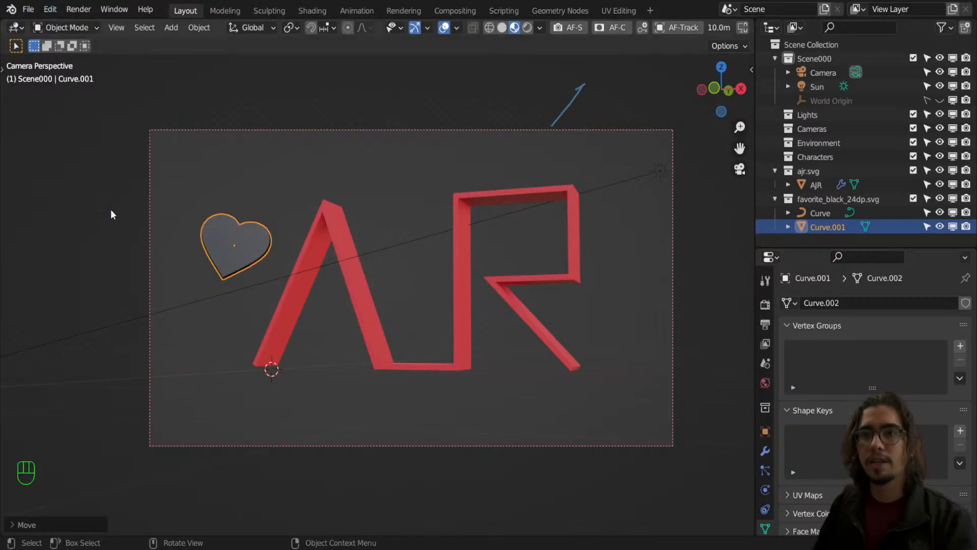
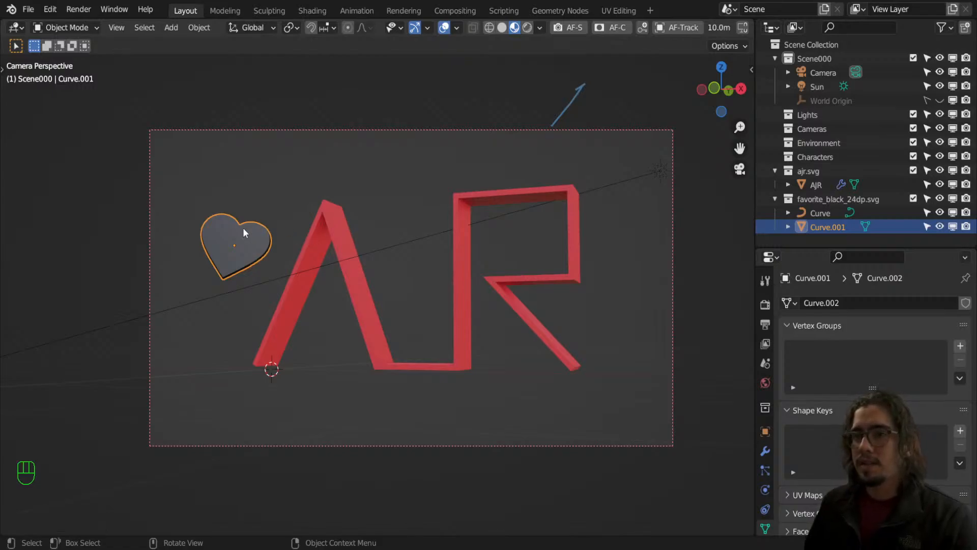
key(x)
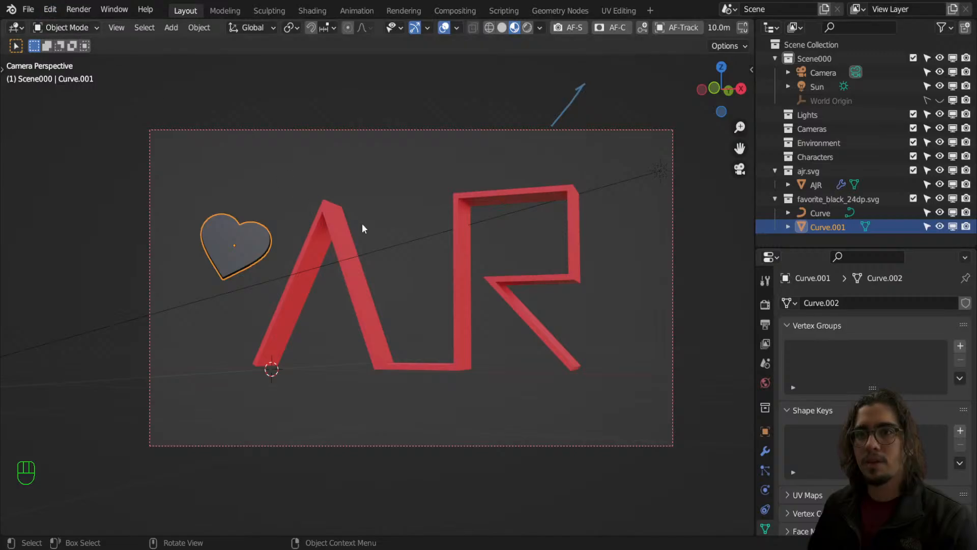
click(398, 246)
click(439, 273)
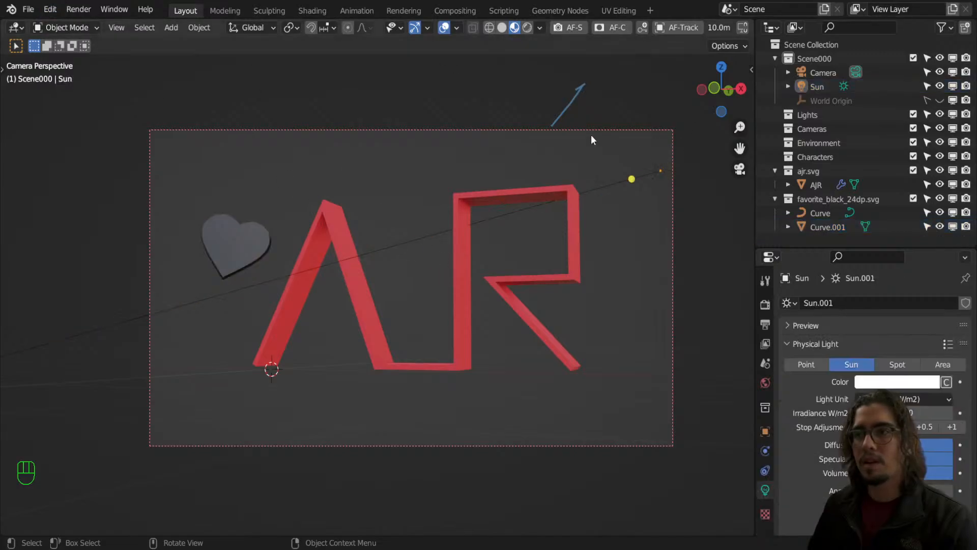
mouse_move(591, 135)
right_down()
mouse_move(589, 104)
mouse_move(548, 124)
right_up()
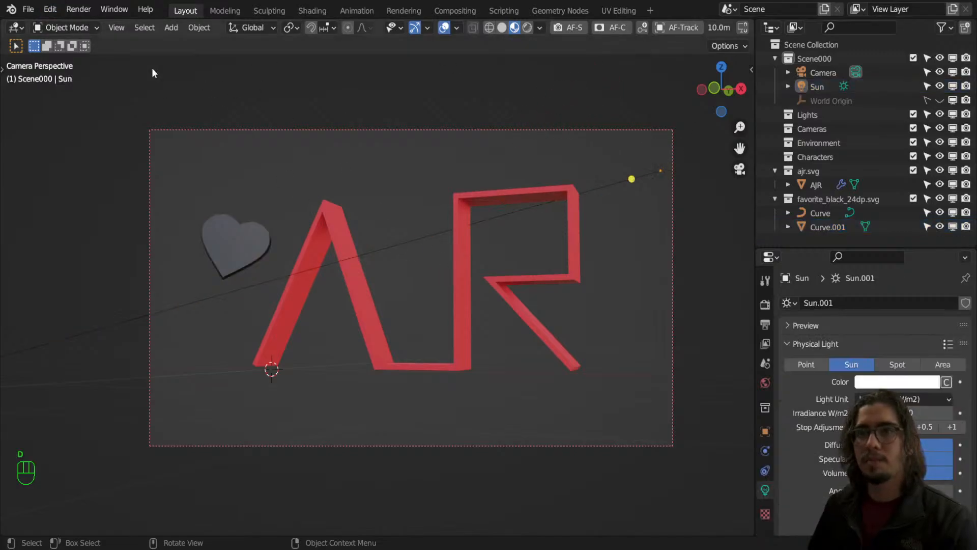
Import the SVG file thumb_up_black_24dp.svg into the scene.
click(29, 9)
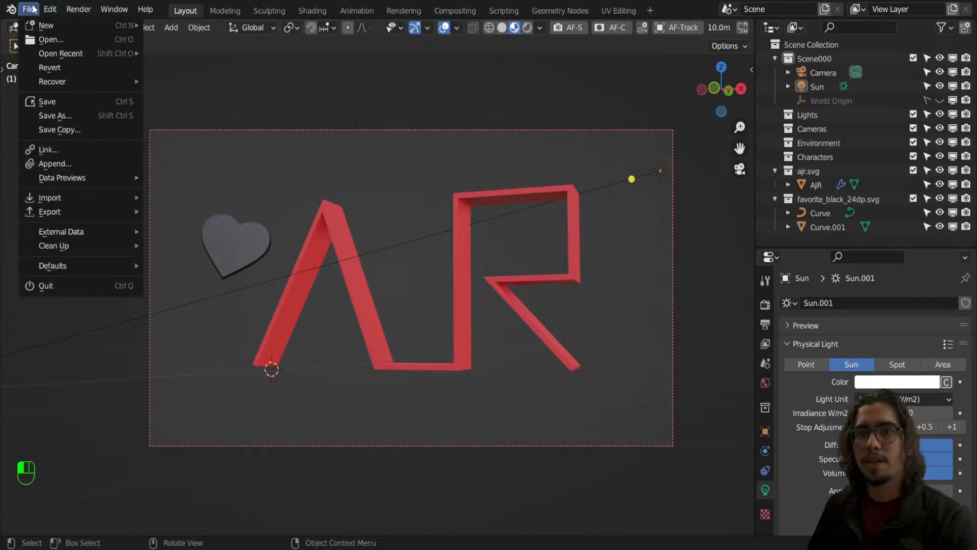
mouse_move(102, 198)
click(245, 265)
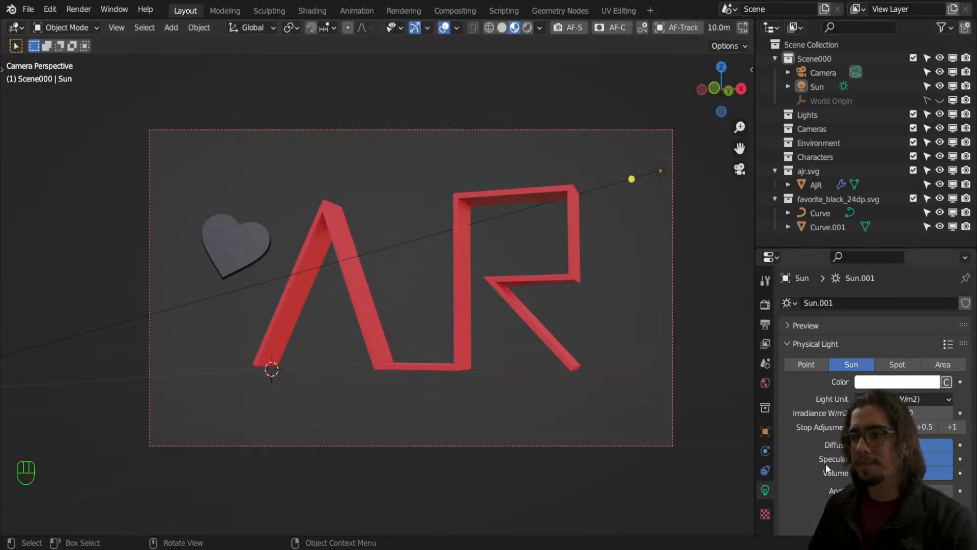
Search for the imported thumbs-up curves around the world origin in top orthographic view.
middle_drag(464, 346, 466, 385)
scroll(459, 374, down, 3)
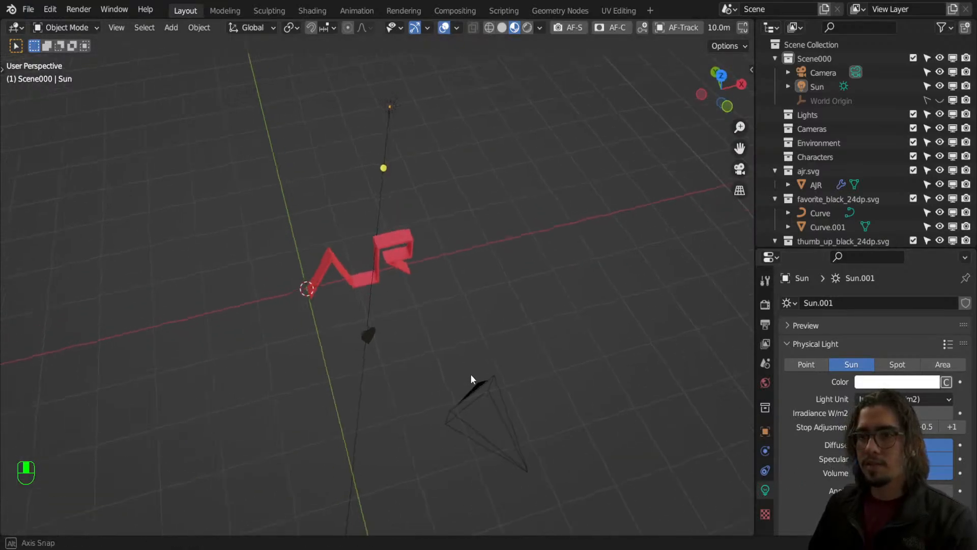
key(KP_7)
scroll(355, 269, up, 3)
shift+middle_drag(345, 303, 457, 411)
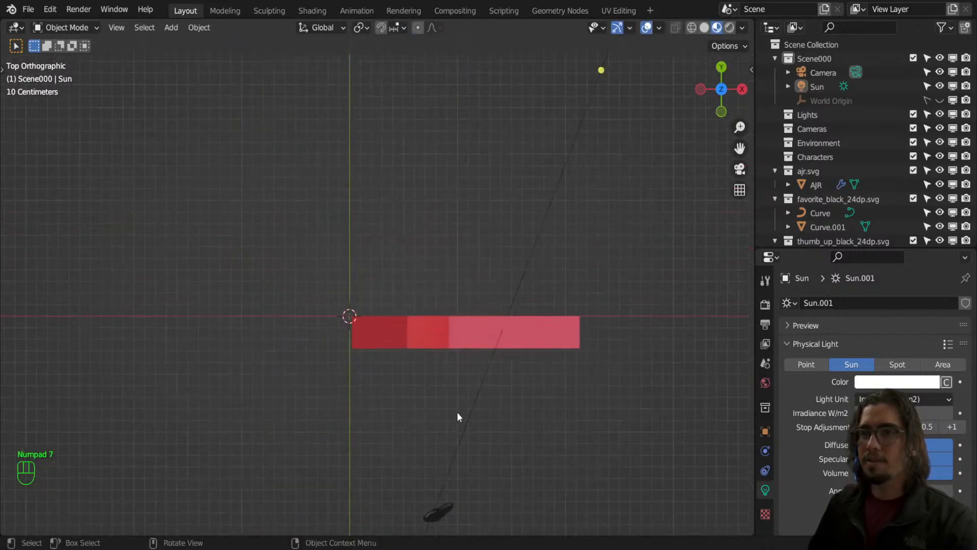
scroll(395, 389, up, 7)
shift+middle_drag(389, 413, 464, 329)
scroll(354, 321, up, 4)
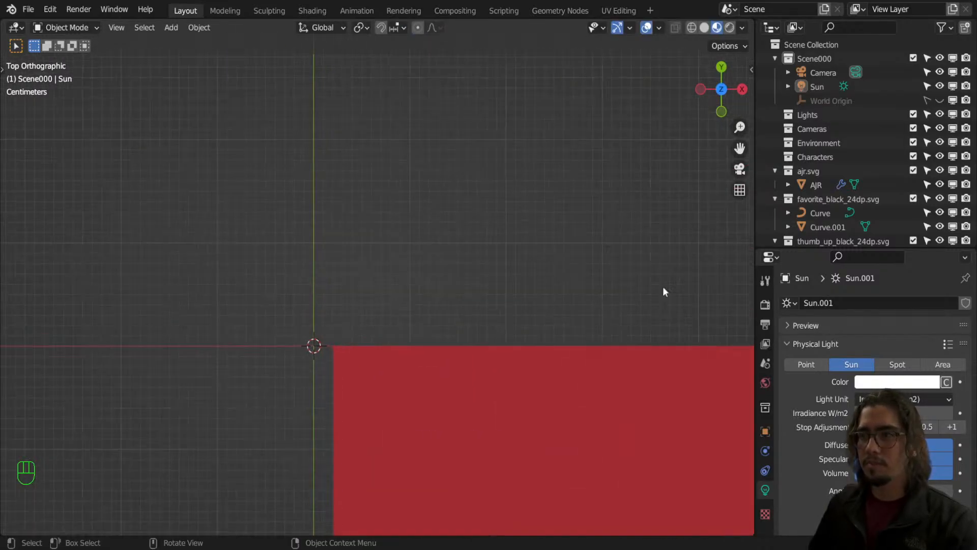
scroll(866, 210, down, 2)
scroll(630, 376, down, 3)
scroll(629, 387, down, 2)
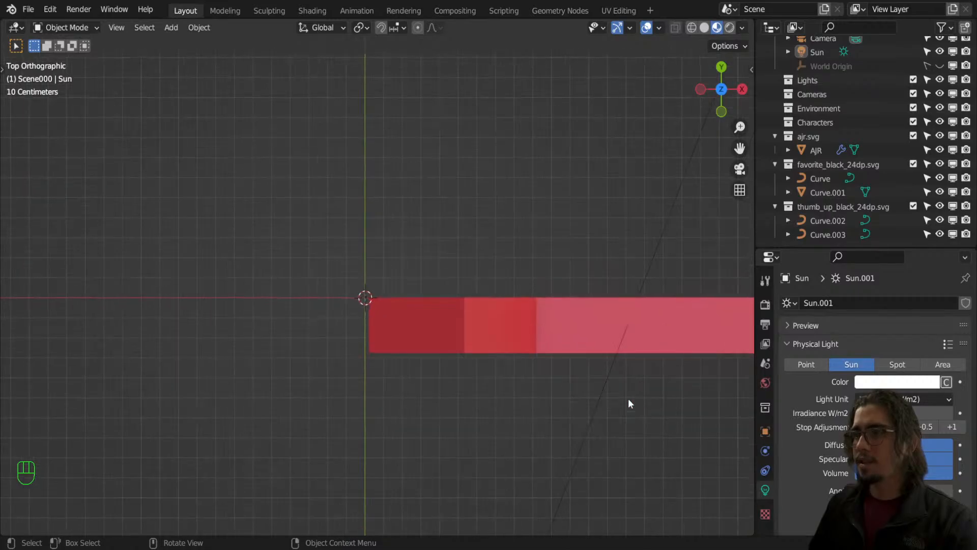
Select the heart mesh beside the logo and rename the object to heart.
middle_drag(628, 402, 585, 338)
click(426, 350)
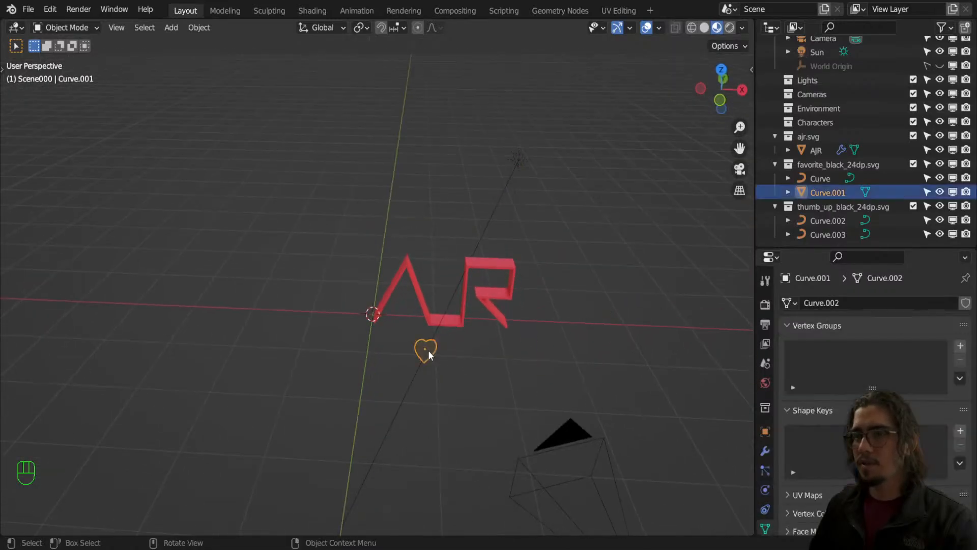
scroll(506, 375, up, 2)
double_click(837, 194)
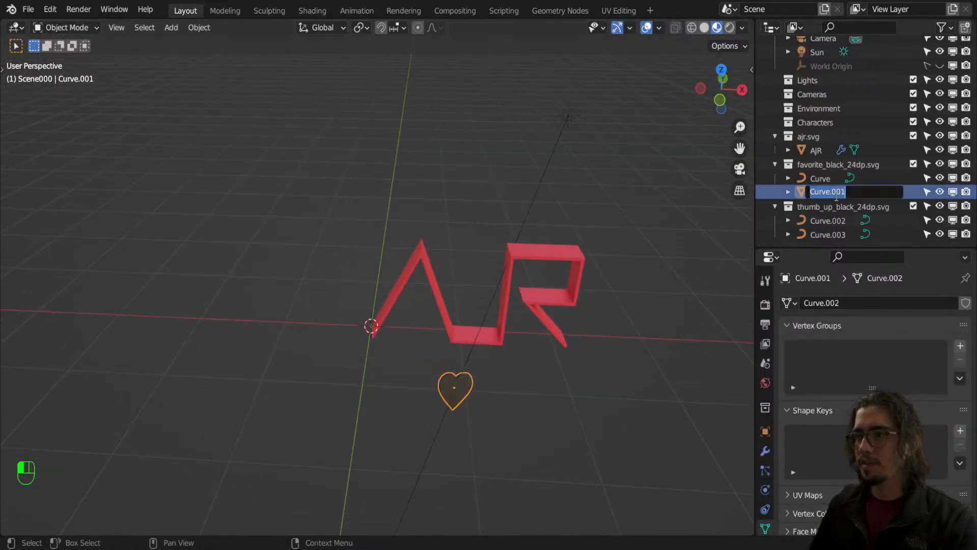
text(heart)
key(Return)
Frame the leftover Curve of the favorite_black_24dp.svg collection and the Curve.002 object at the world origin to see what they are.
click(829, 182)
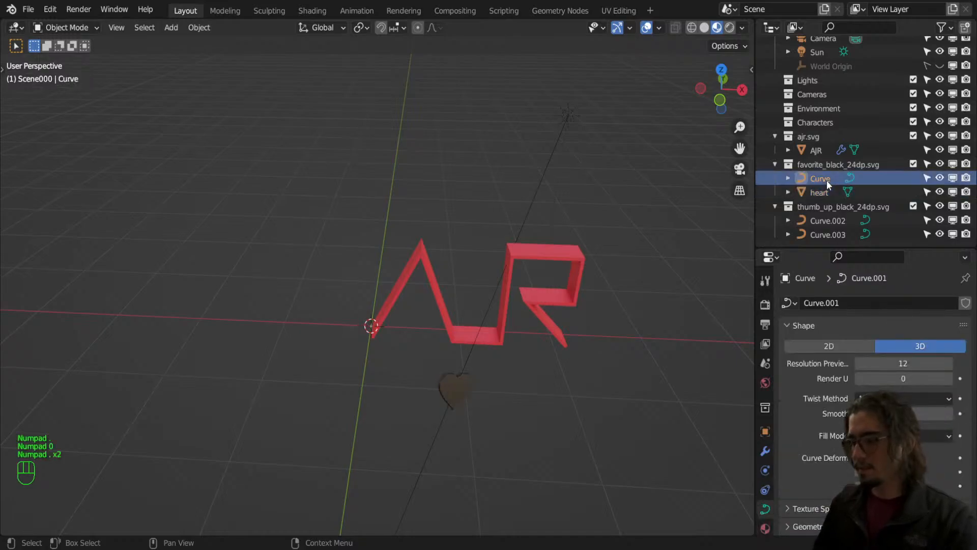
click(834, 168)
click(824, 179)
key(KP_Decimal)
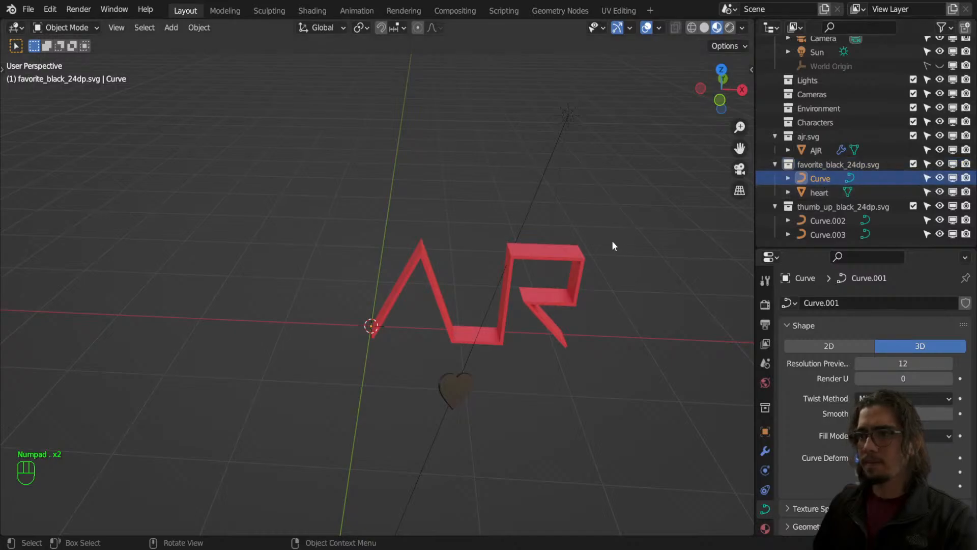
middle_drag(436, 362, 457, 341)
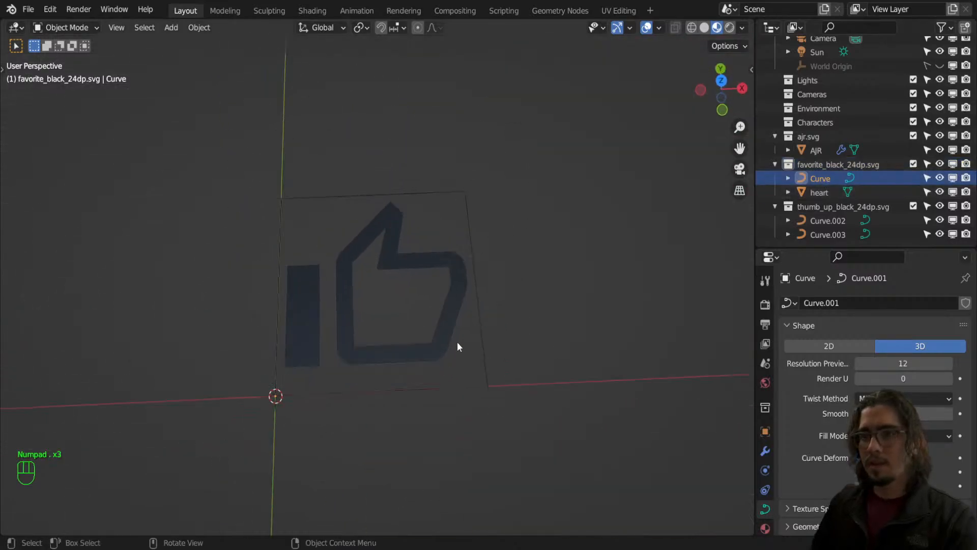
scroll(457, 341, down, 3)
click(827, 221)
scroll(402, 294, down, 2)
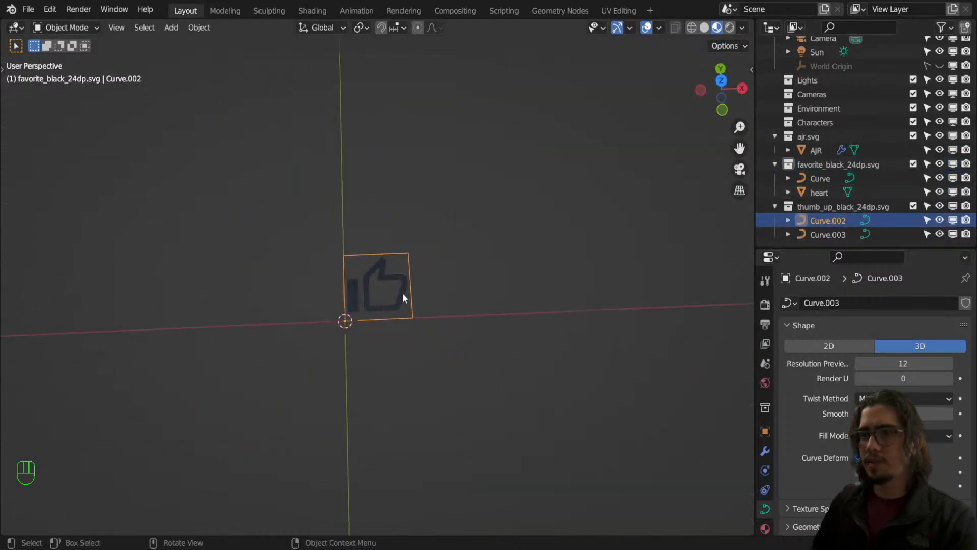
Check which parts of the thumbs-up icon Curve.002 and Curve.003 represent by trial-moving each one and cancelling the move.
key(g)
right_click(344, 185)
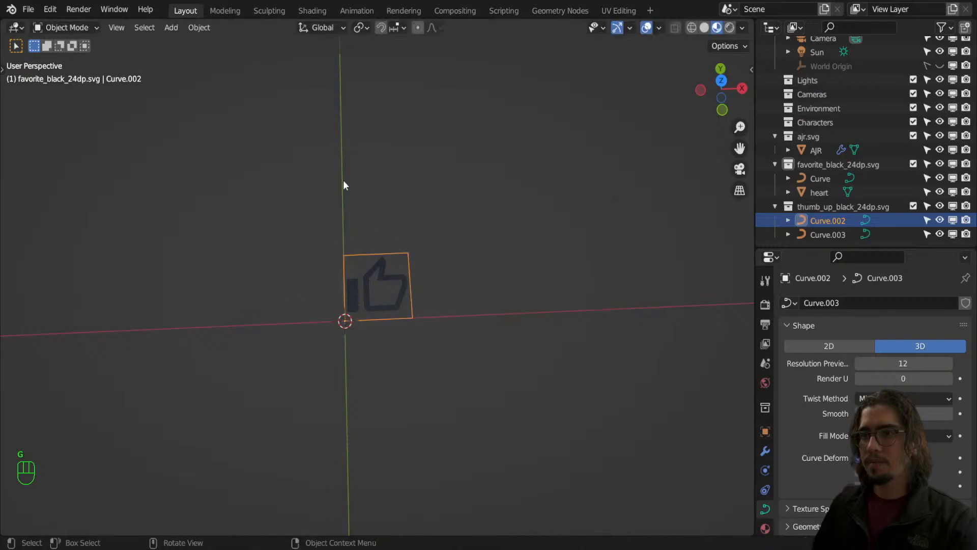
click(844, 234)
key(g)
right_click(576, 232)
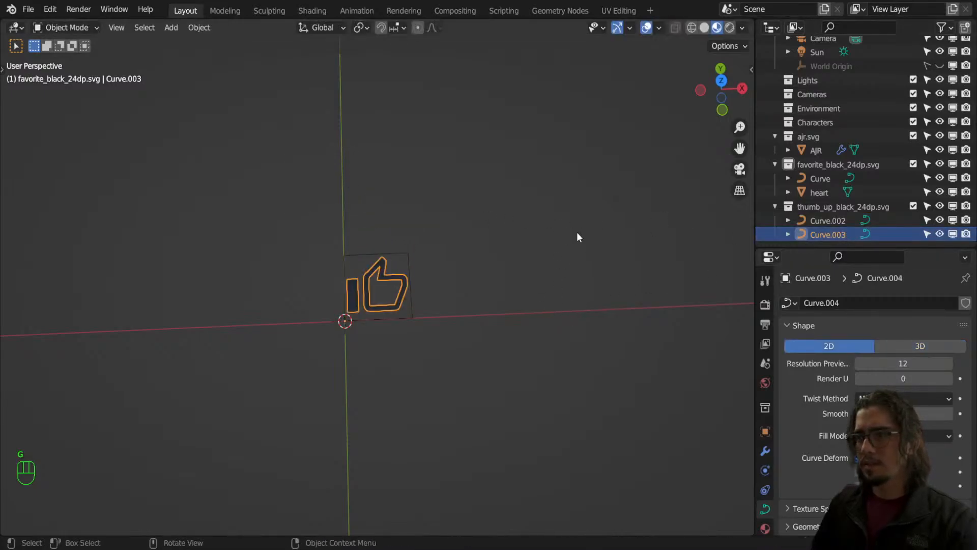
scroll(475, 304, up, 6)
key(g)
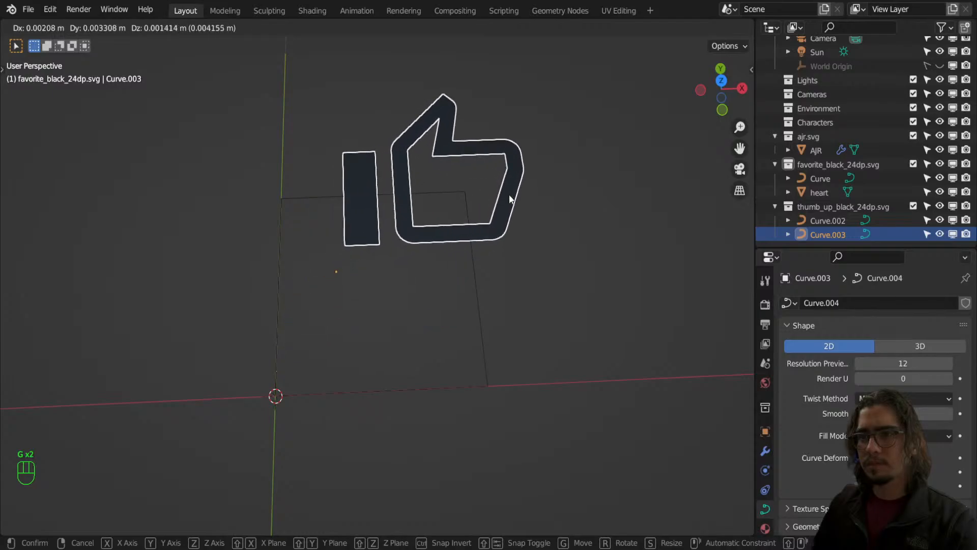
right_click(509, 213)
click(828, 221)
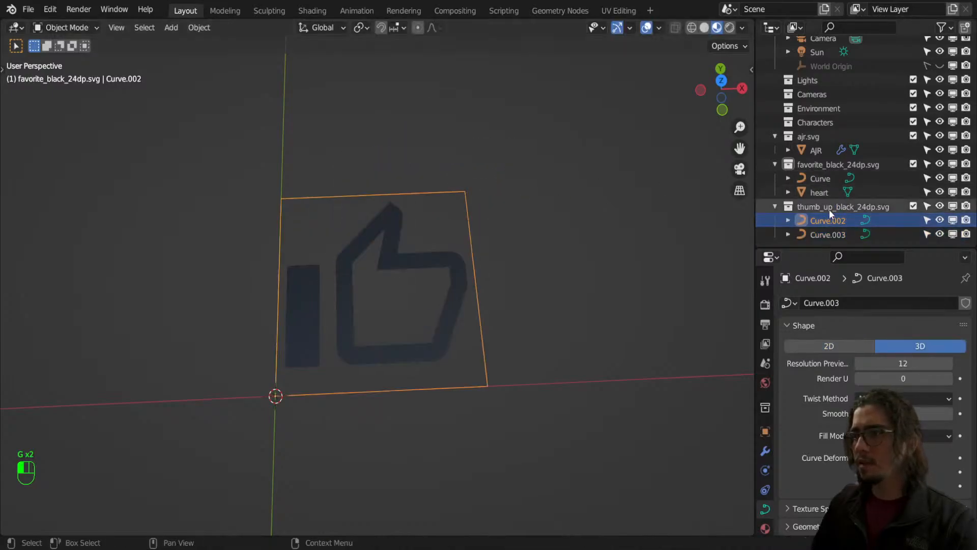
right_click(829, 209)
click(710, 318)
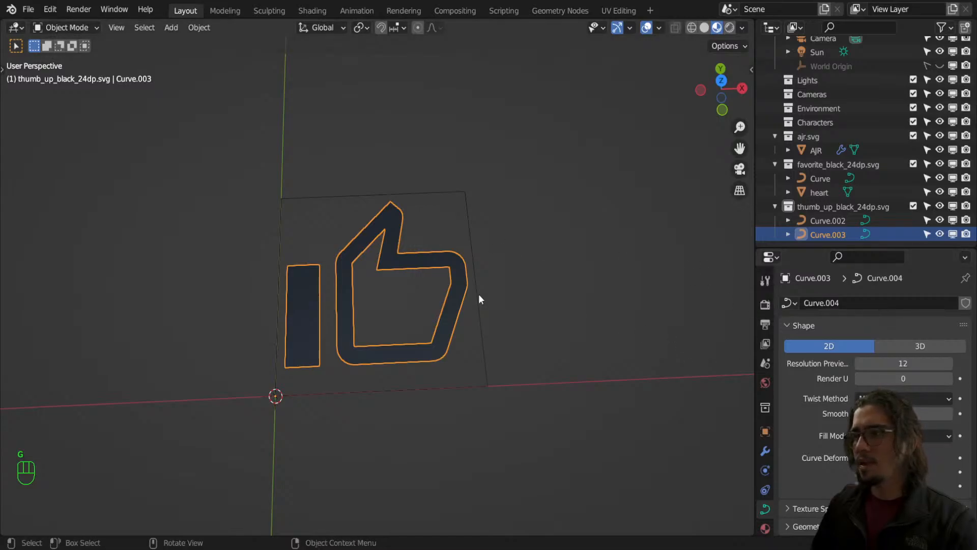
key(KP_7)
scroll(503, 254, up, 4)
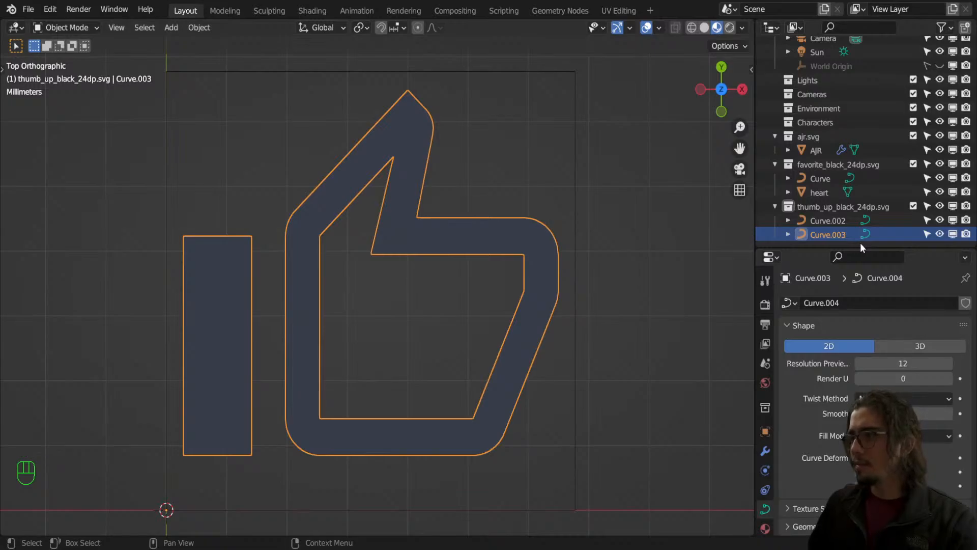
scroll(584, 308, down, 3)
middle_drag(594, 307, 477, 298)
scroll(476, 297, down, 5)
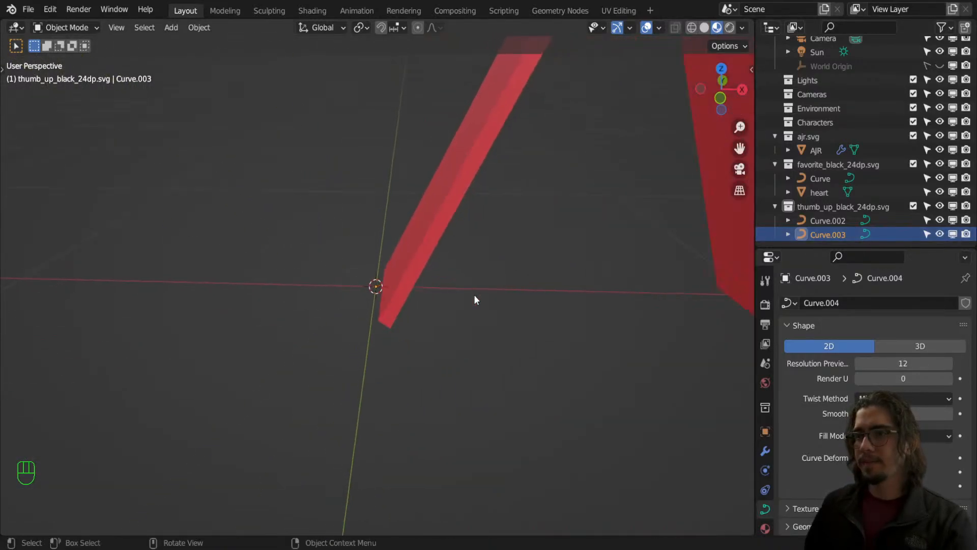
Add an Edge Split modifier to the heart mesh and set its edge angle to 30°.
click(444, 299)
key(KP_Decimal)
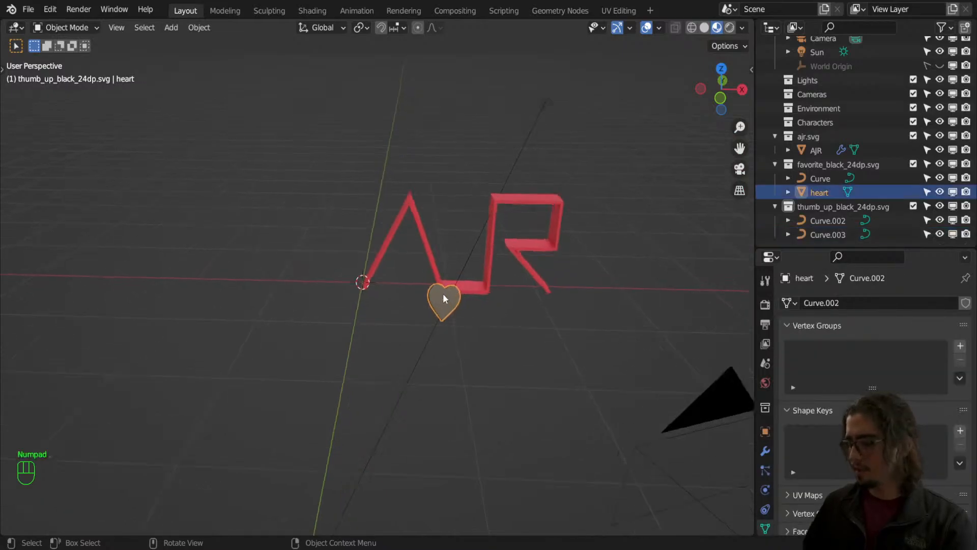
middle_drag(486, 302, 515, 290)
click(766, 451)
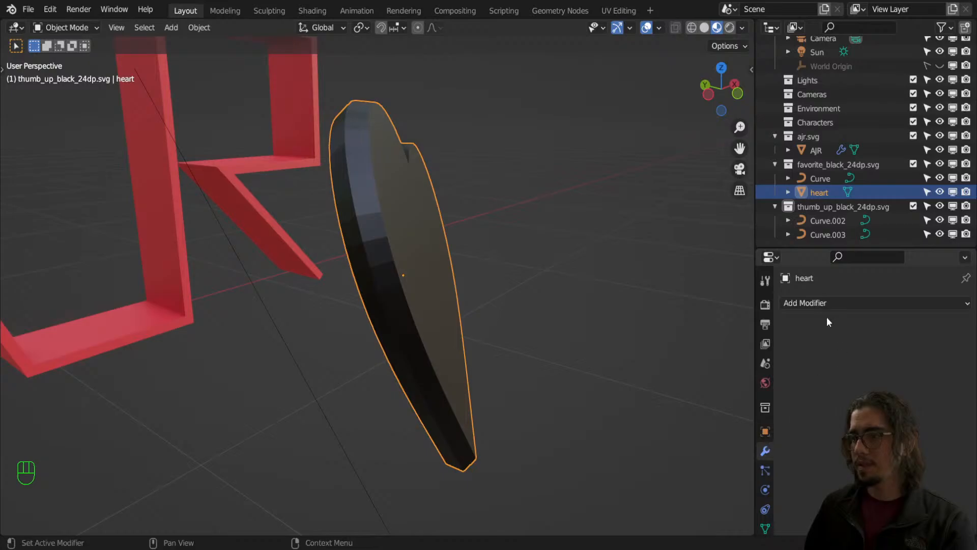
click(823, 303)
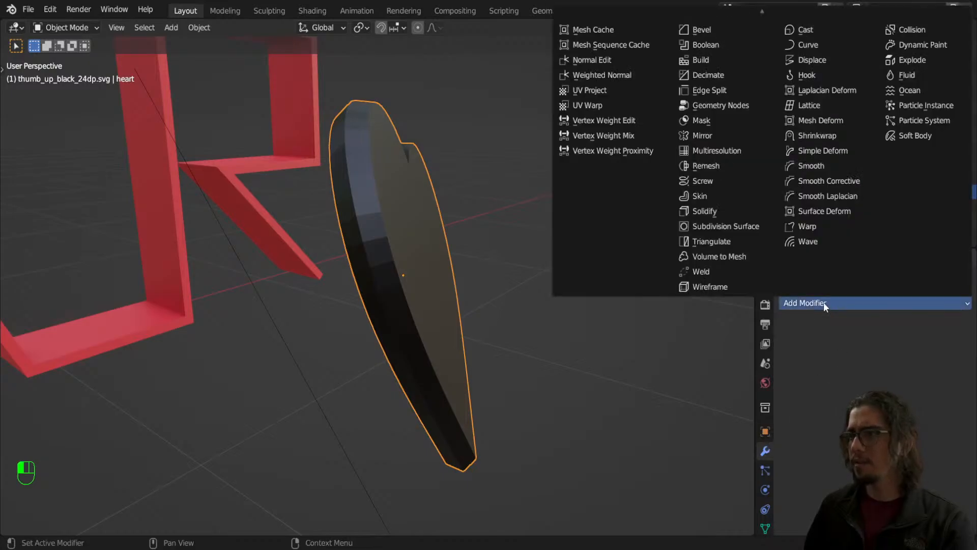
click(723, 90)
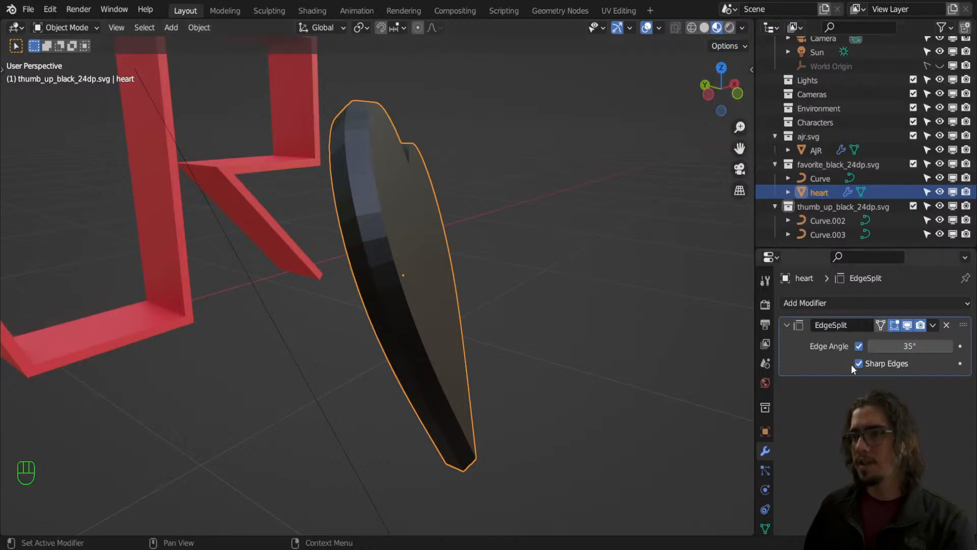
drag(891, 346, 895, 345)
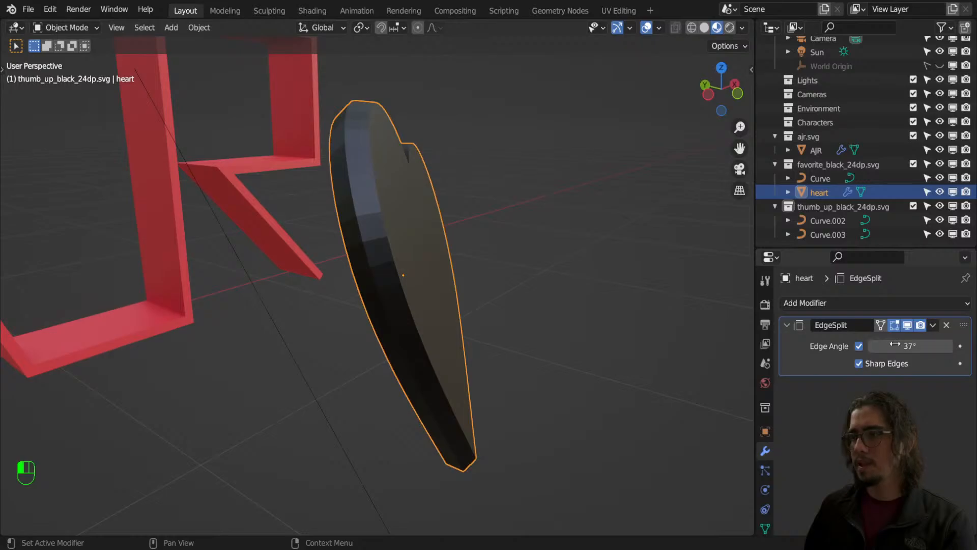
click(909, 345)
text(30)
key(Return)
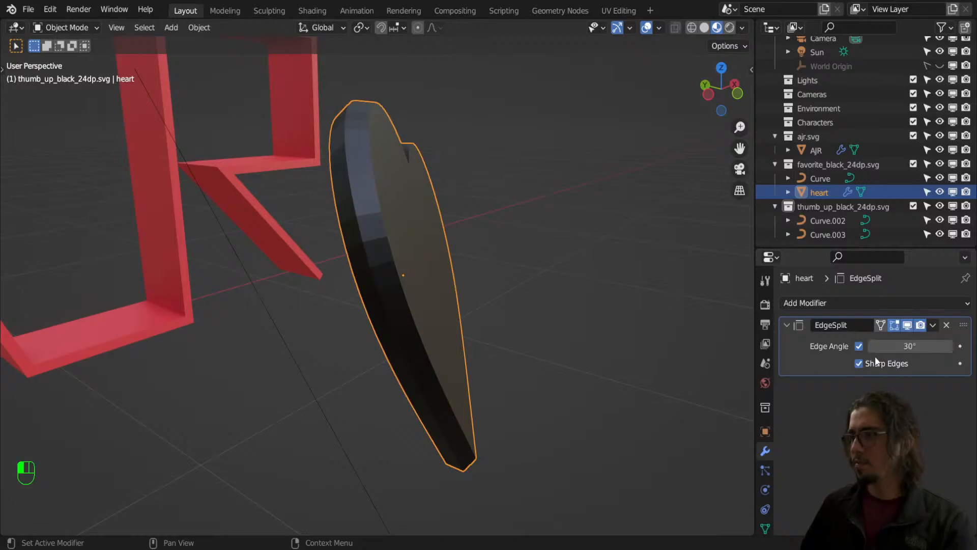
Try applying the heart's Edge Split modifier, undo the application, and remove the modifier.
click(933, 325)
click(921, 339)
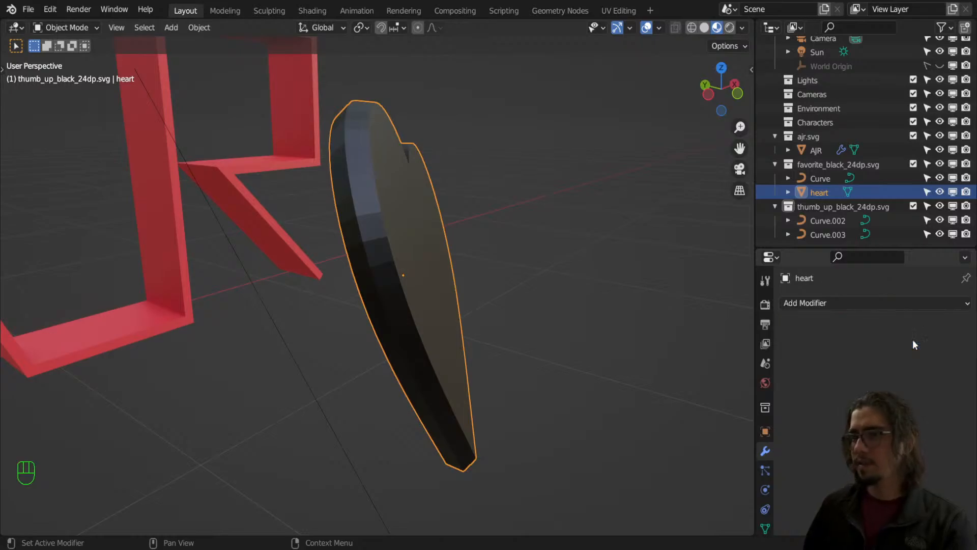
key(ctrl+z)
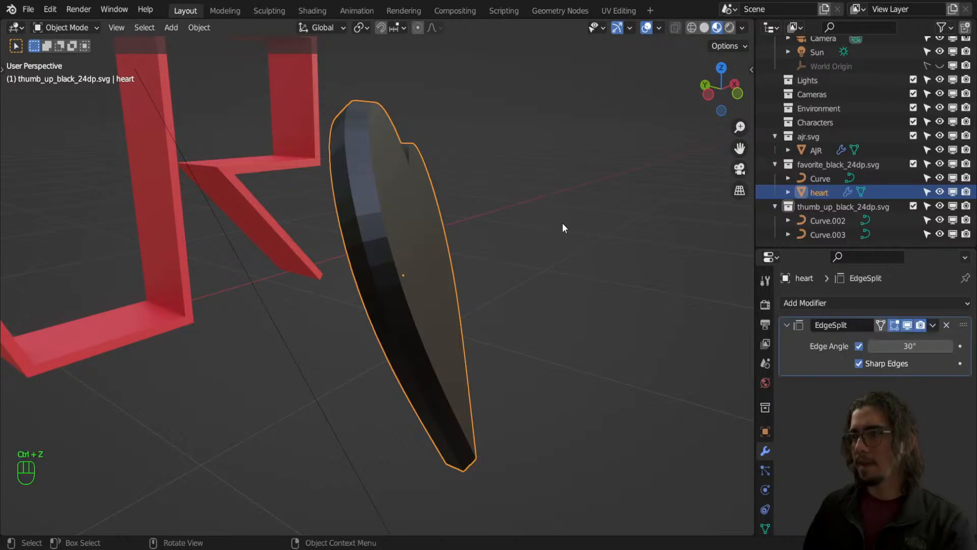
click(948, 325)
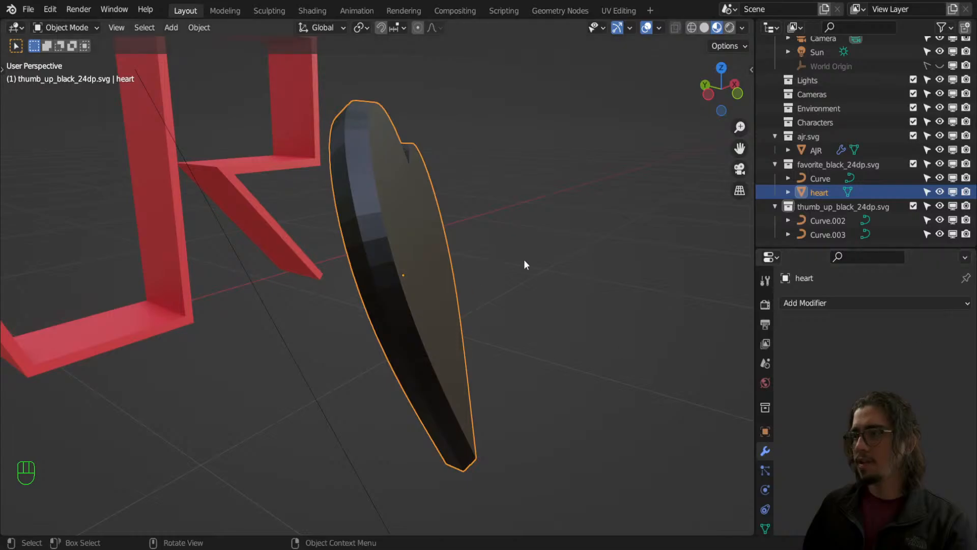
Locate the tiny imported thumbs-up curves at the world origin in top orthographic view and check which objects lie there.
middle_drag(523, 258, 450, 276)
scroll(387, 265, down, 3)
scroll(386, 265, up, 1)
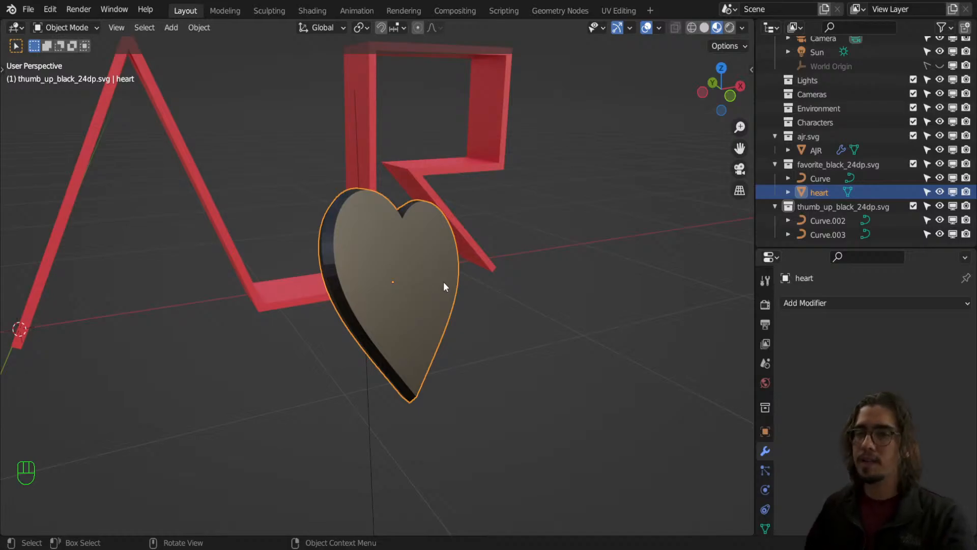
key(KP_0)
middle_drag(444, 282, 417, 356)
scroll(356, 355, up, 6)
middle_drag(337, 356, 350, 414)
key(KP_7)
shift+middle_drag(392, 304, 421, 495)
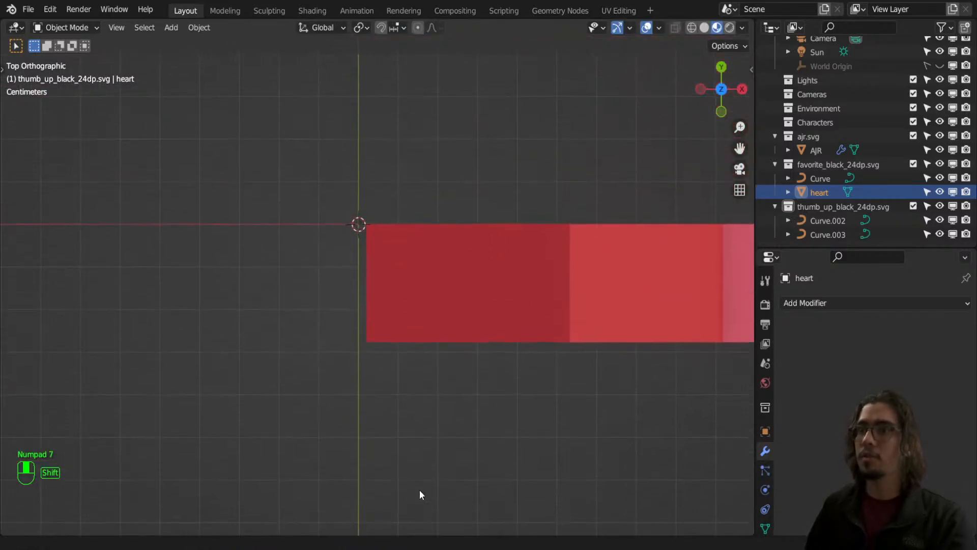
scroll(341, 280, up, 5)
scroll(343, 283, up, 4)
shift+middle_drag(356, 291, 397, 527)
scroll(328, 297, up, 6)
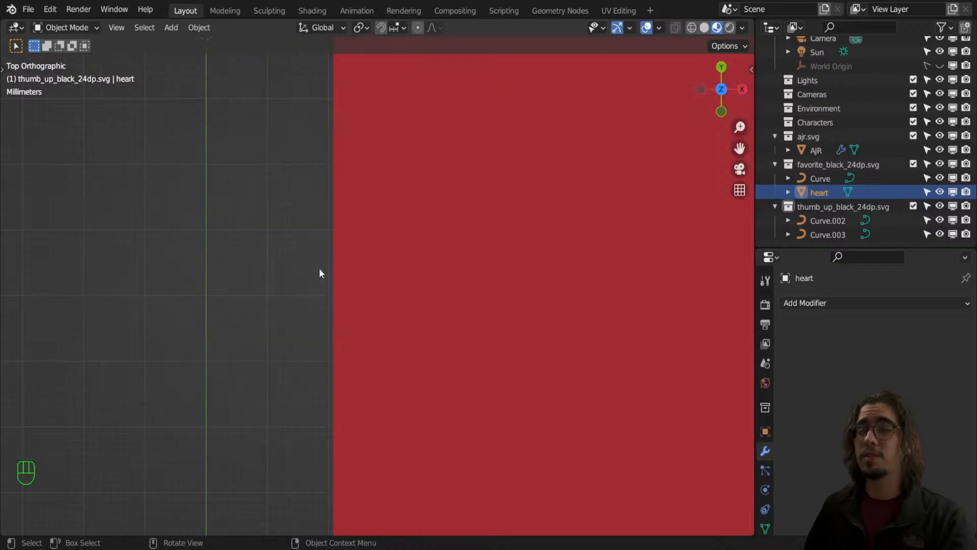
shift+middle_drag(301, 172, 413, 440)
scroll(413, 443, up, 6)
drag(332, 212, 301, 310)
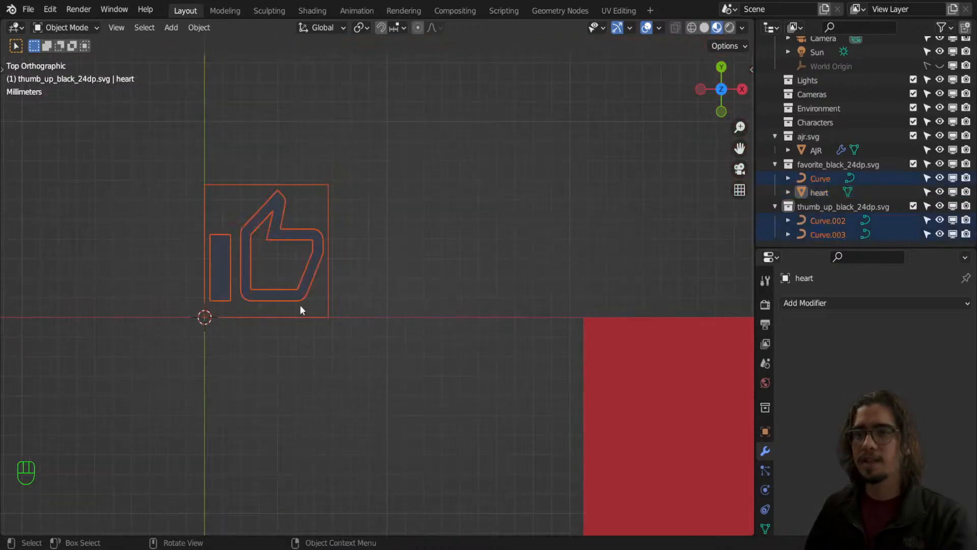
click(826, 224)
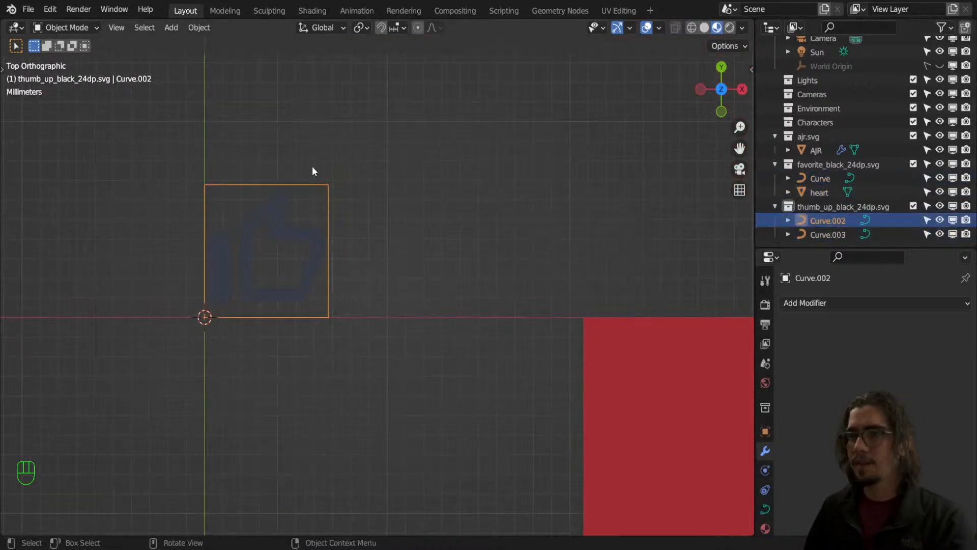
Move the leftover square Curve from the heart import away from the thumbs-up icon and delete it.
click(326, 187)
key(g)
click(490, 153)
key(x)
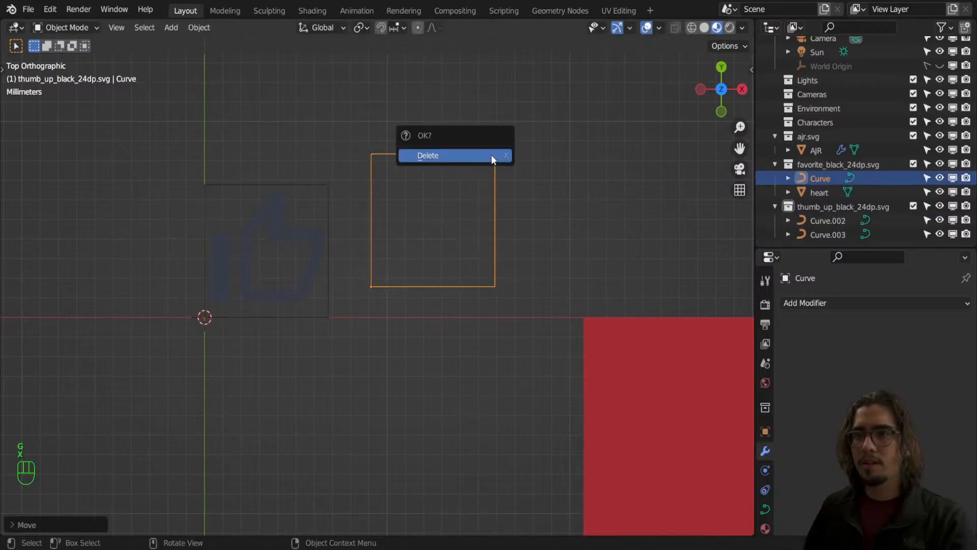
click(491, 155)
Move the square frame Curve.002 away from the thumbs-up icon and delete it.
click(288, 214)
click(295, 185)
key(g)
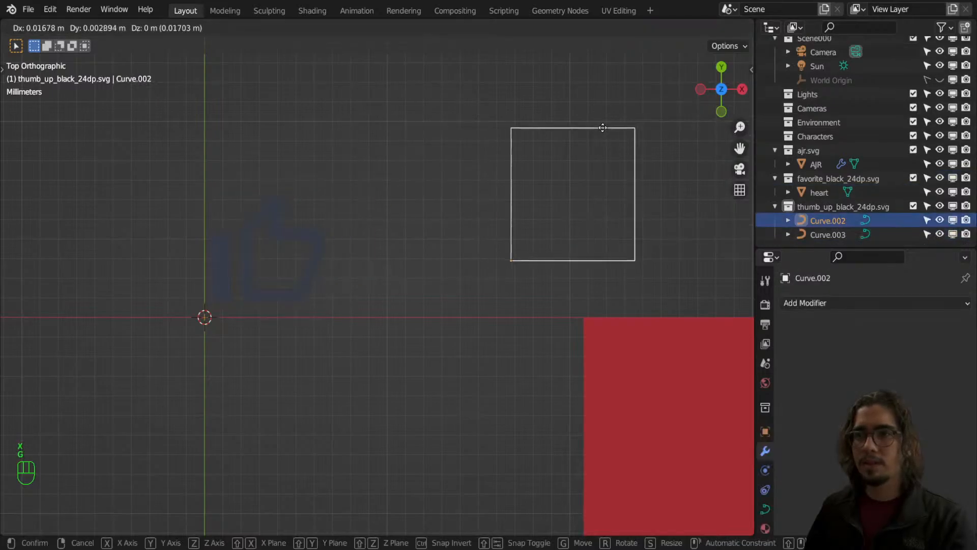
click(604, 128)
key(x)
click(602, 127)
Select the thumbs-up outline curve and rename it to thumbs_up.
click(242, 289)
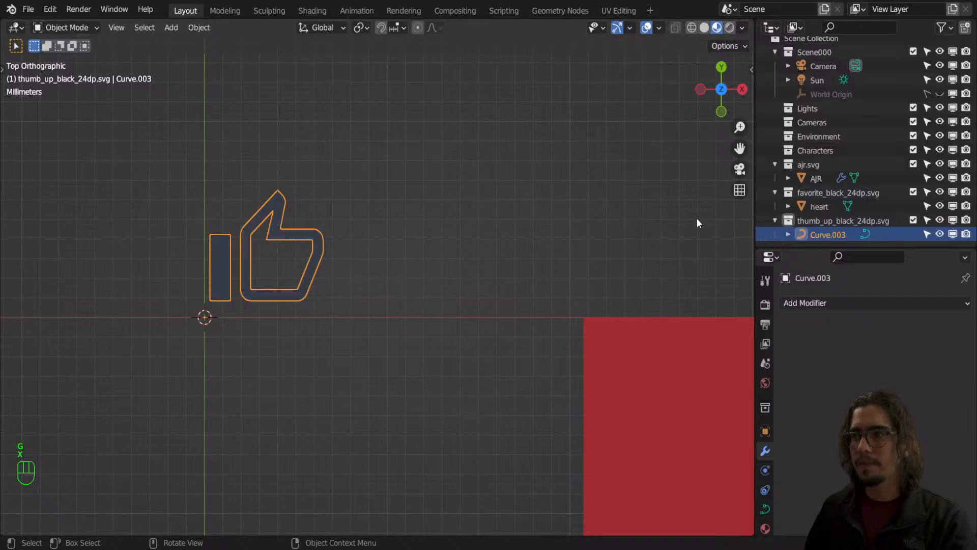
double_click(826, 233)
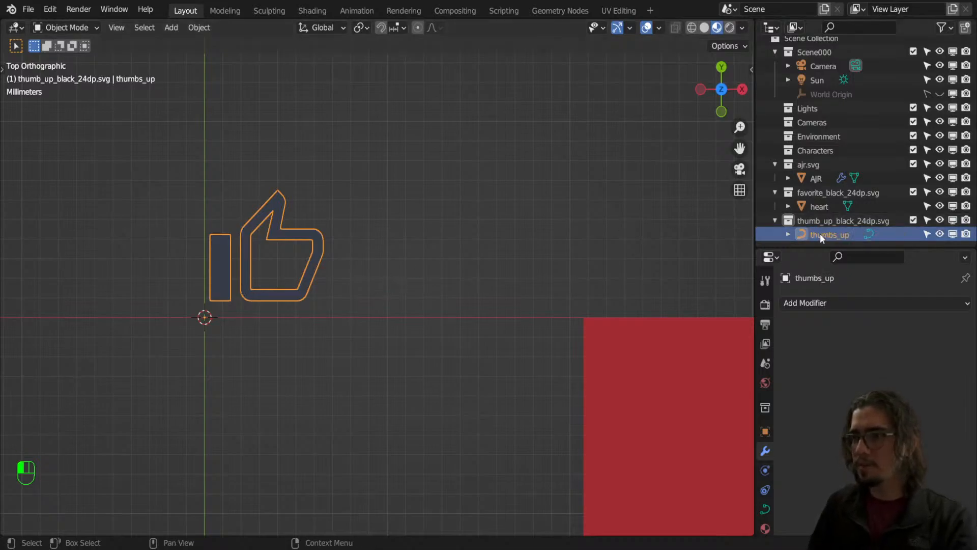
key(Return)
Scale the thumbs_up curve up several times from the world origin in top view.
scroll(327, 251, down, 3)
key(s)
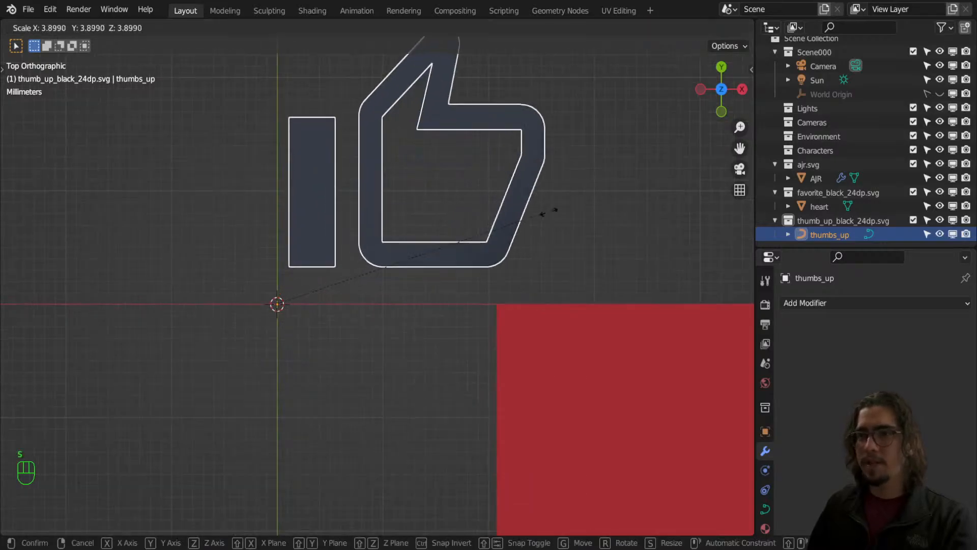
click(586, 206)
scroll(502, 238, down, 4)
shift+middle_drag(486, 243, 420, 218)
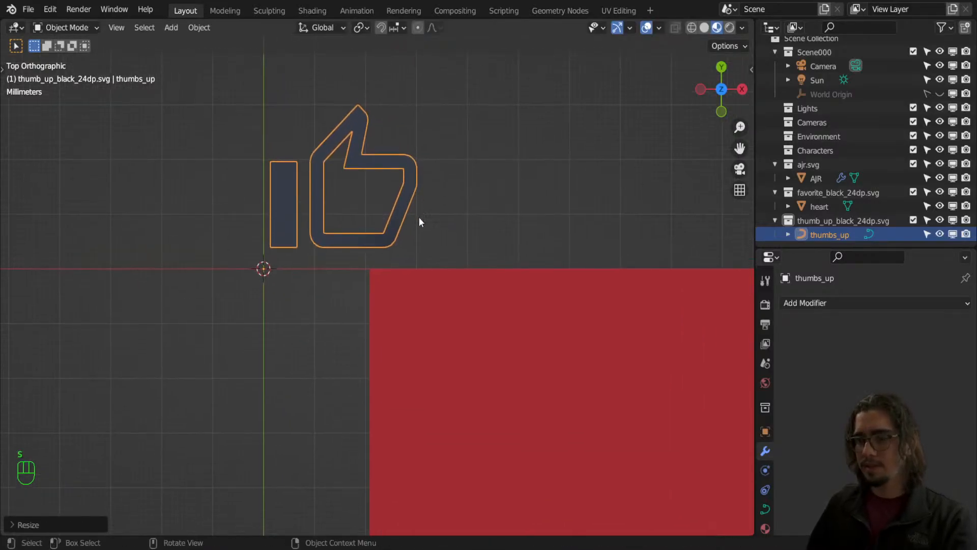
Rotate the thumbs_up curve 90 degrees around the X axis so it stands upright.
key(r)
key(x)
key(9)
key(0)
key(Return)
Enlarge the thumbs_up curve further in front view until it reaches over half the height of the red logo.
key(KP_1)
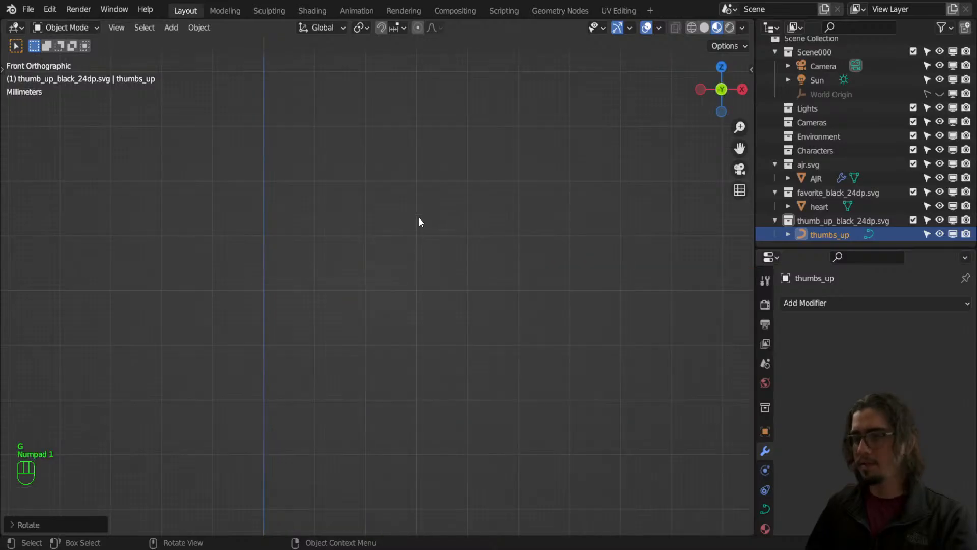
scroll(419, 222, down, 5)
shift+middle_drag(467, 386, 448, 291)
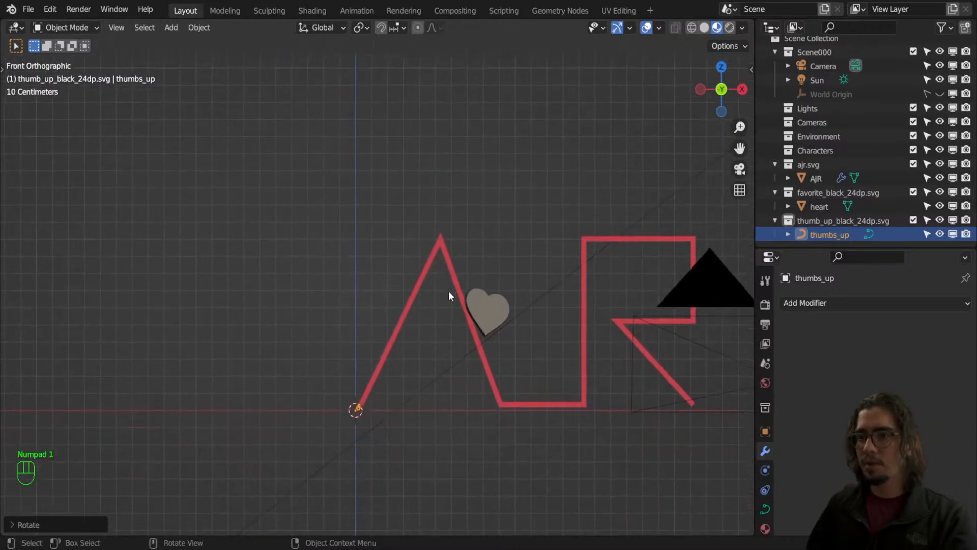
key(s)
click(120, 263)
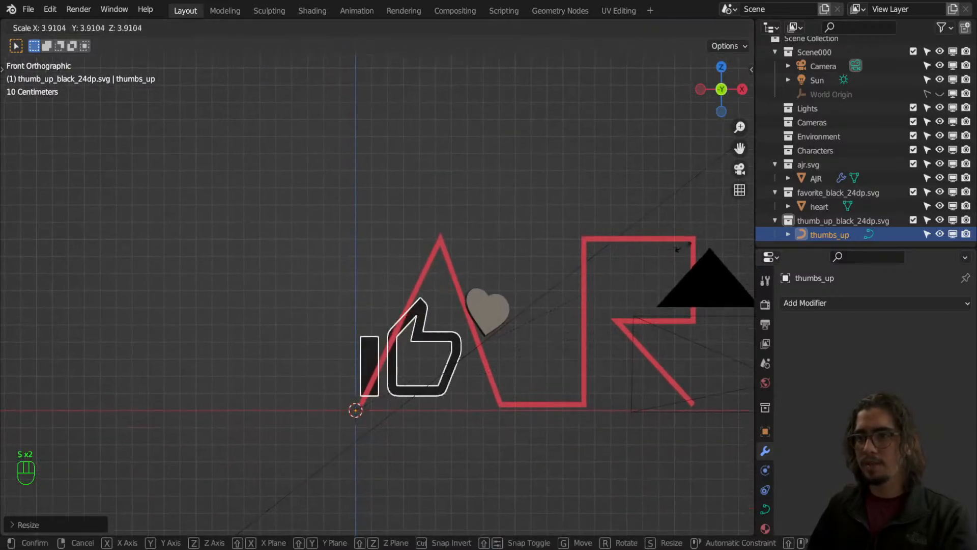
key(s)
click(642, 269)
middle_drag(410, 316, 381, 355)
right_click(381, 355)
key(Escape)
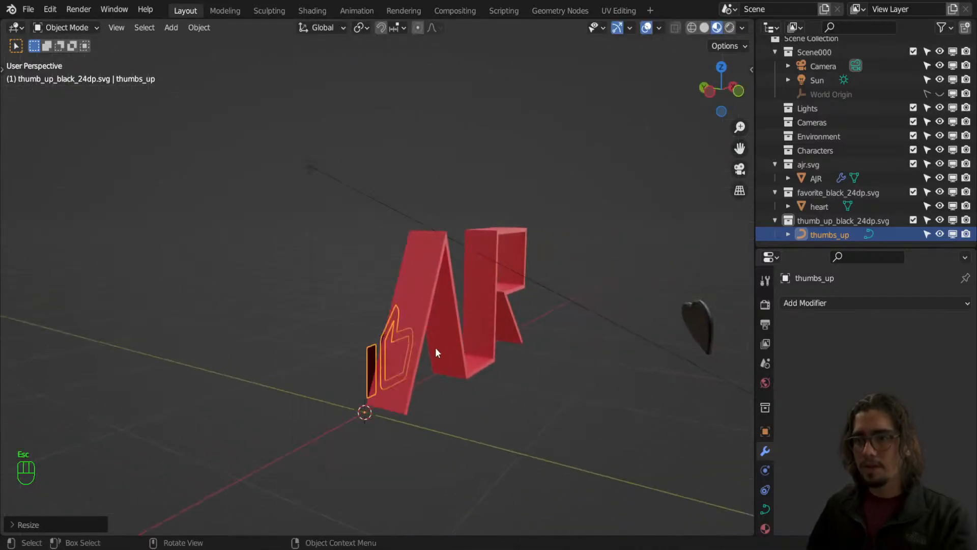
Move the thumbs_up curve away from the logo so it stands in front of the letter A.
key(g)
click(591, 372)
middle_drag(592, 368, 466, 313)
scroll(533, 364, up, 2)
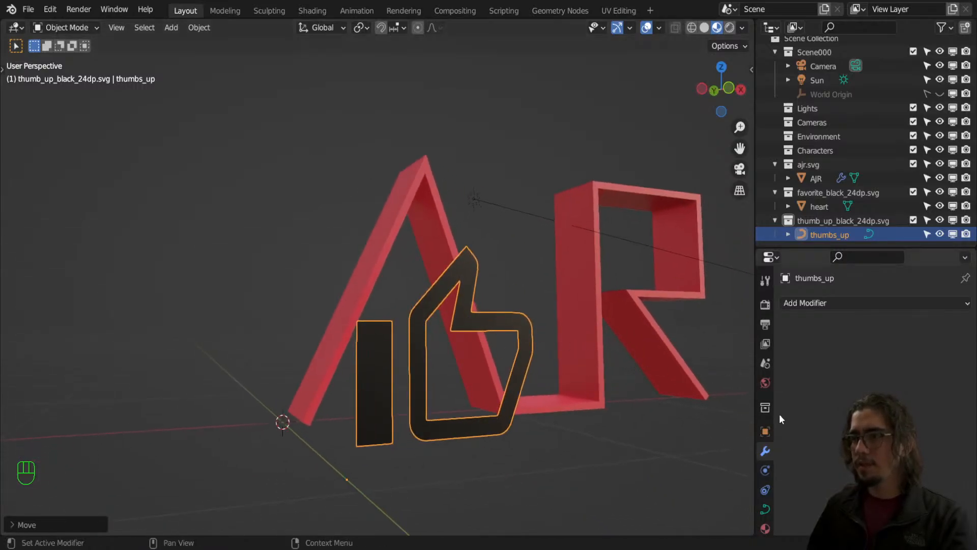
Set the thumbs_up curve's geometry Extrude to 0.001 m to give the icon thickness.
scroll(765, 458, down, 2)
click(765, 474)
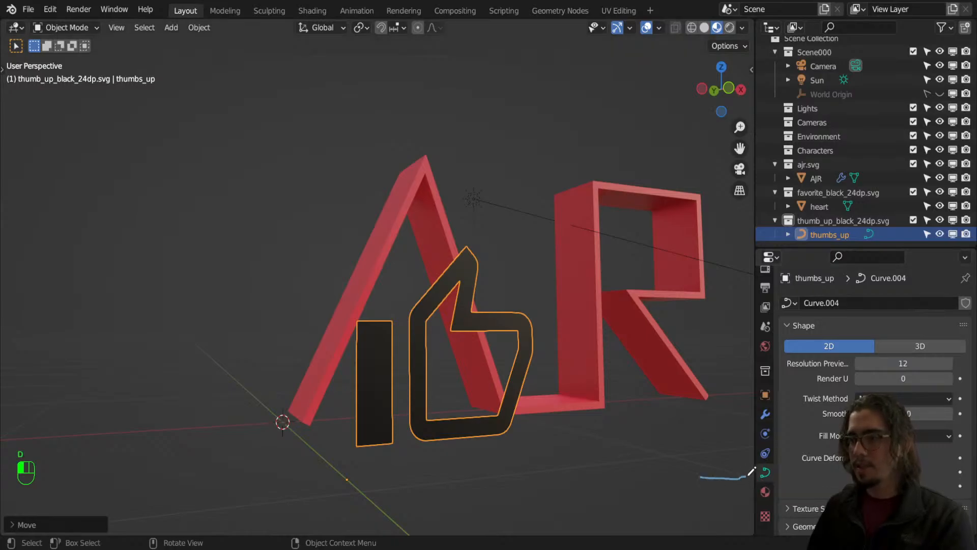
right_drag(744, 473, 738, 474)
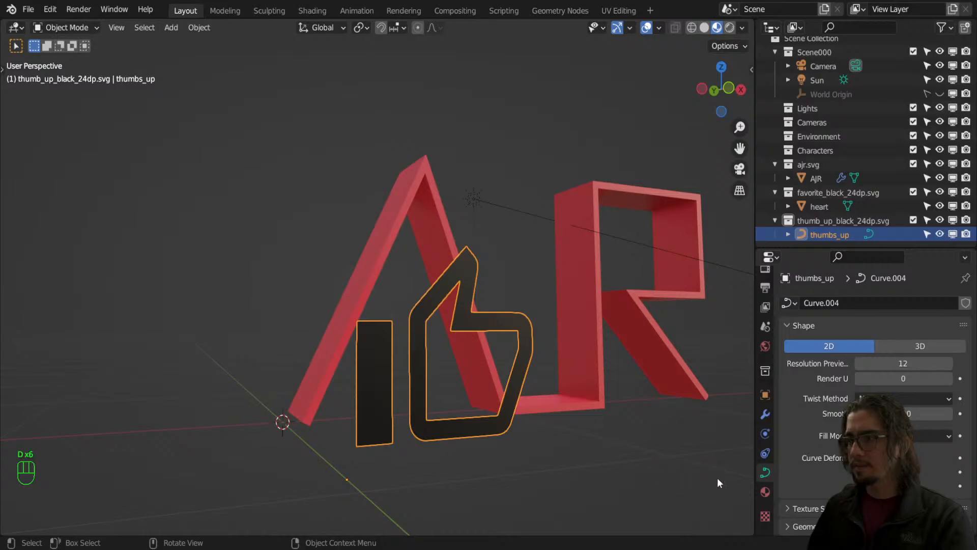
middle_drag(716, 477, 562, 383)
scroll(825, 355, down, 5)
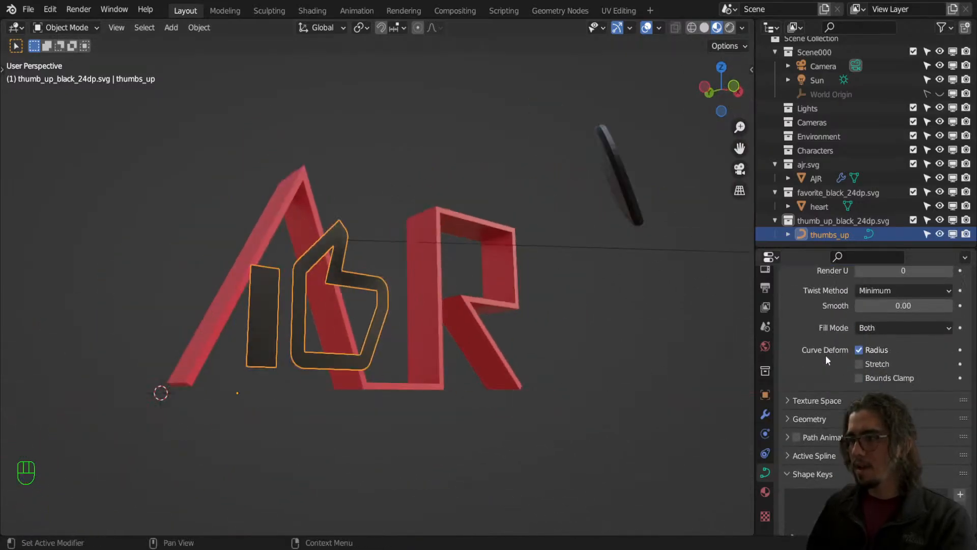
click(810, 419)
scroll(809, 432, down, 4)
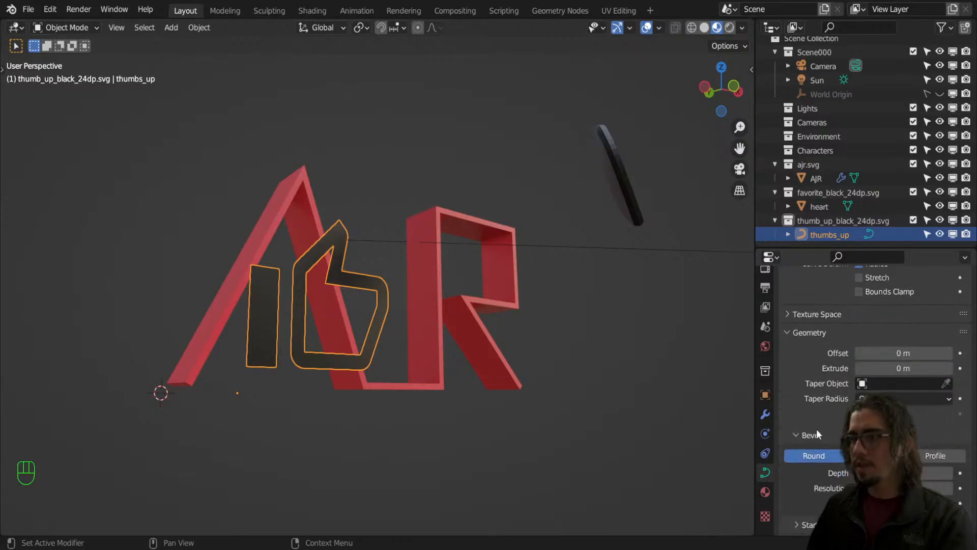
mouse_move(899, 369)
mouse_down()
mouse_move(942, 369)
mouse_move(903, 369)
mouse_up()
click(910, 368)
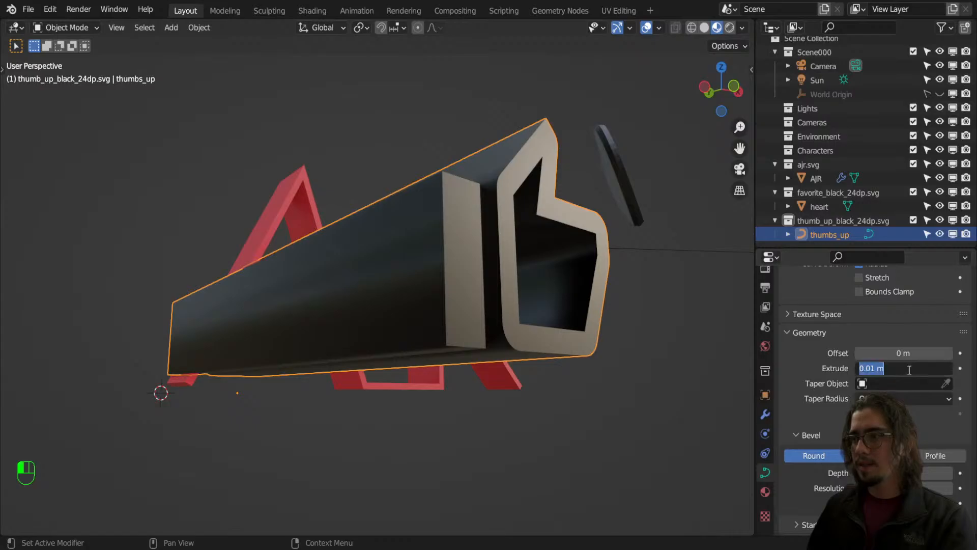
text(0.00)
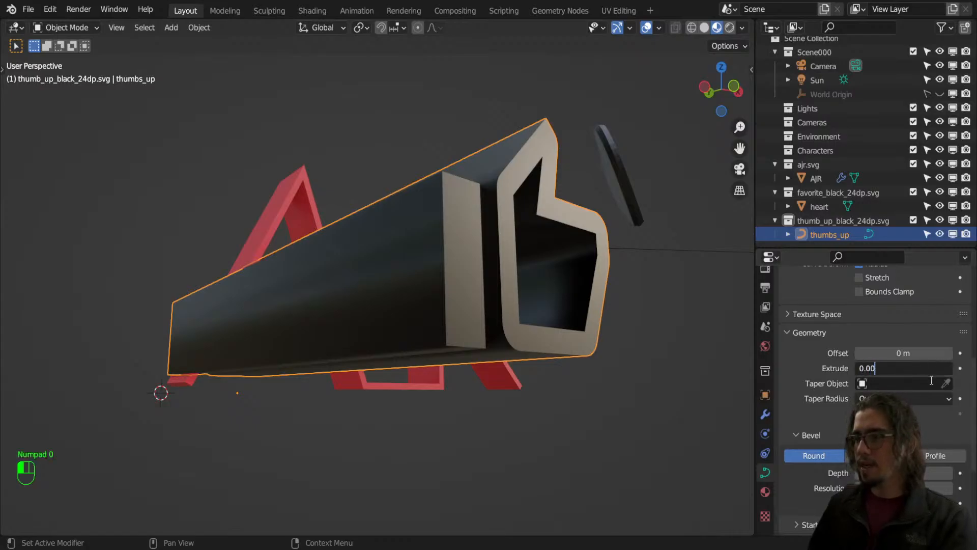
text(1)
key(Return)
Examine the extruded thumbs_up curve from several sides and compare its depth with the logo.
middle_drag(661, 309, 457, 318)
key(KP_Decimal)
key(Tab)
key(Tab)
scroll(484, 303, down, 2)
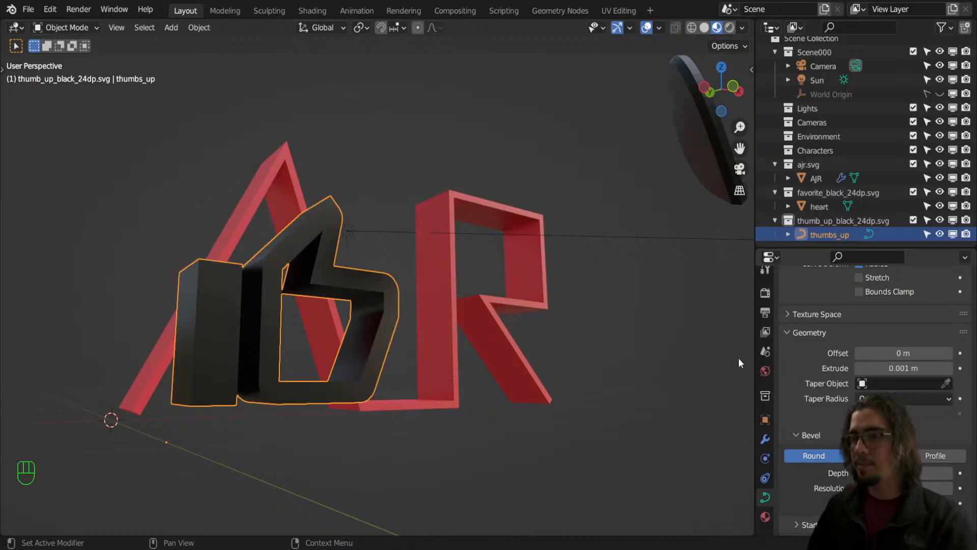
middle_drag(459, 375, 532, 389)
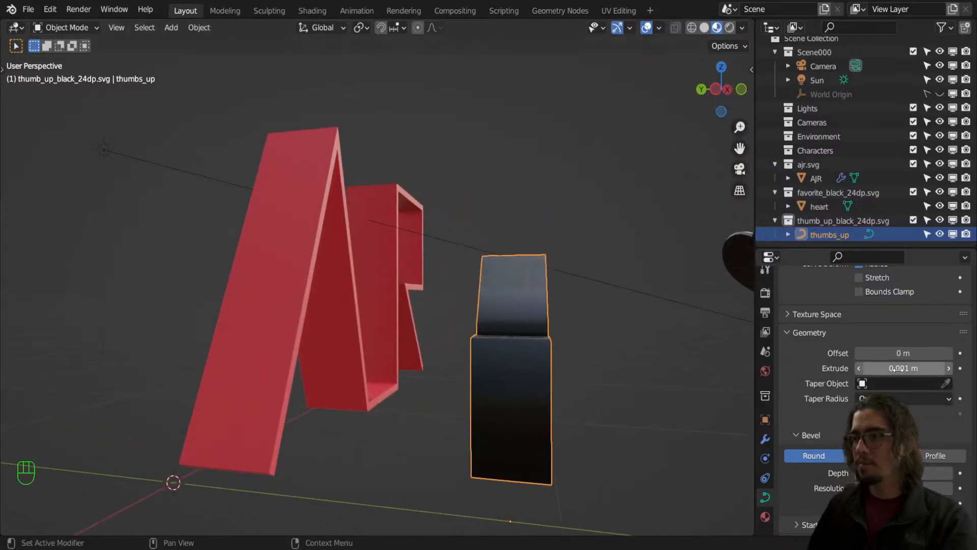
drag(898, 368, 899, 368)
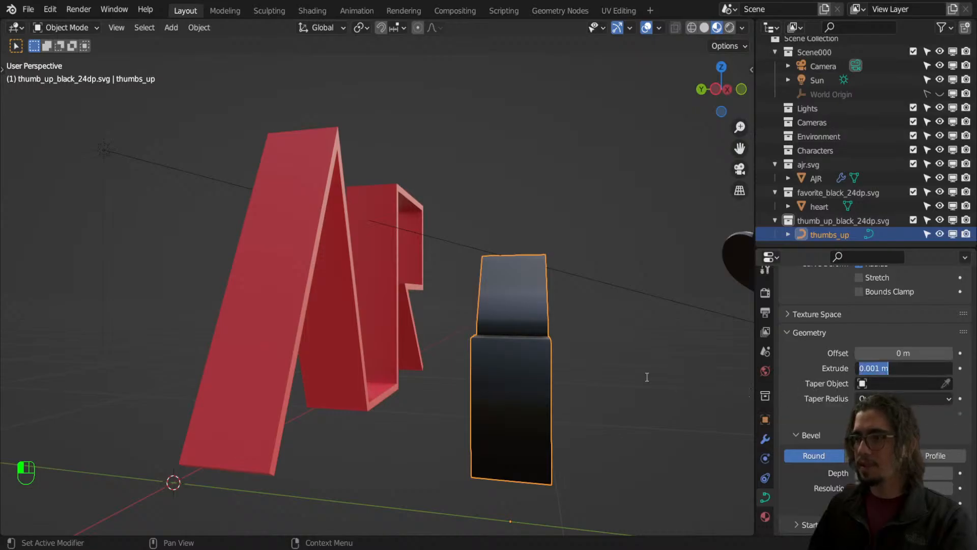
click(647, 378)
middle_drag(621, 409, 562, 397)
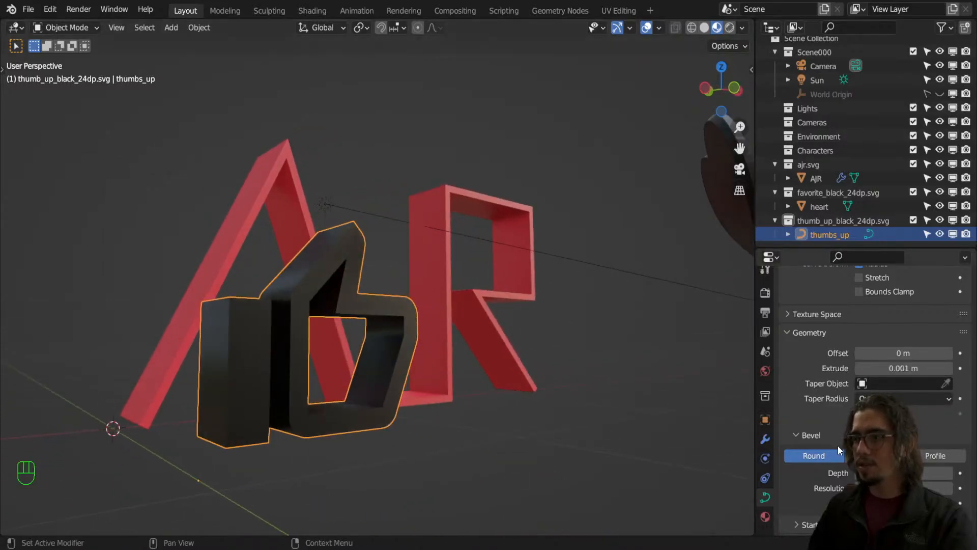
Try adding bevel depth to the extruded thumbs_up curve.
click(947, 473)
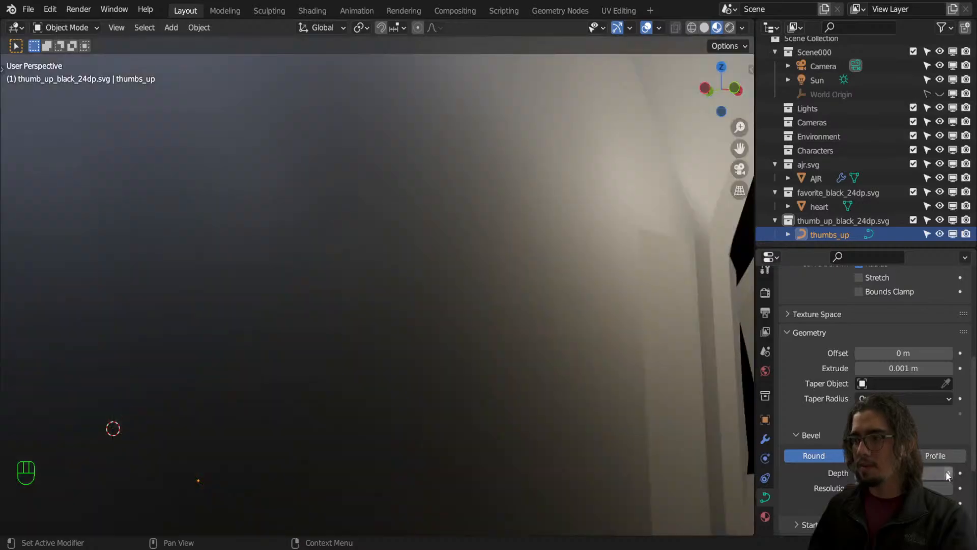
drag(904, 473, 865, 473)
scroll(426, 356, down, 4)
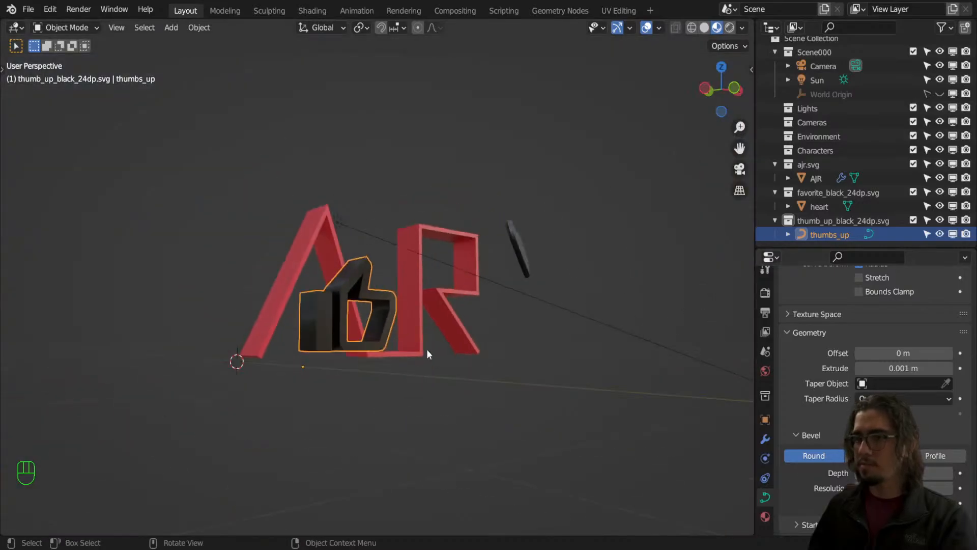
Select the heart and add an Edge Split modifier to it.
middle_drag(426, 350, 534, 364)
click(399, 350)
scroll(811, 344, up, 3)
scroll(812, 343, up, 3)
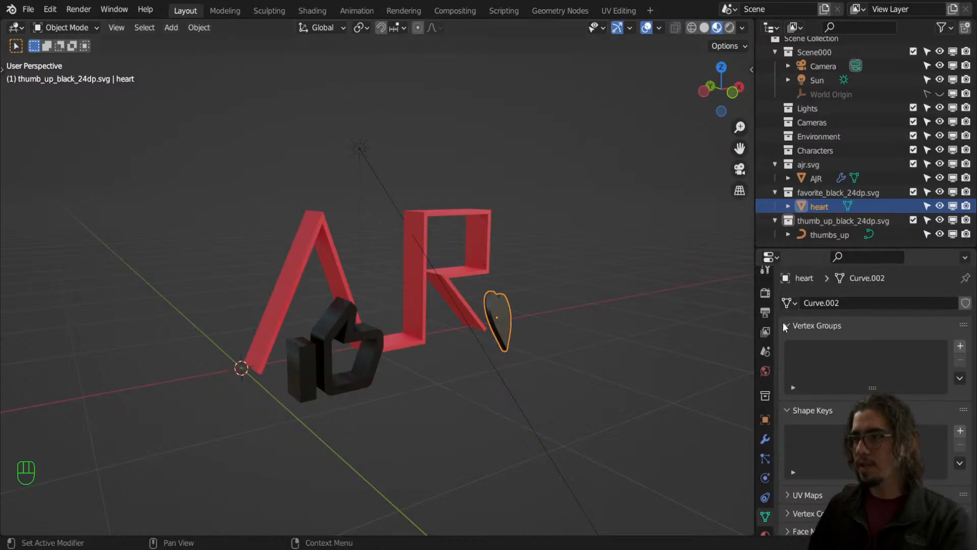
drag(783, 323, 809, 455)
click(765, 440)
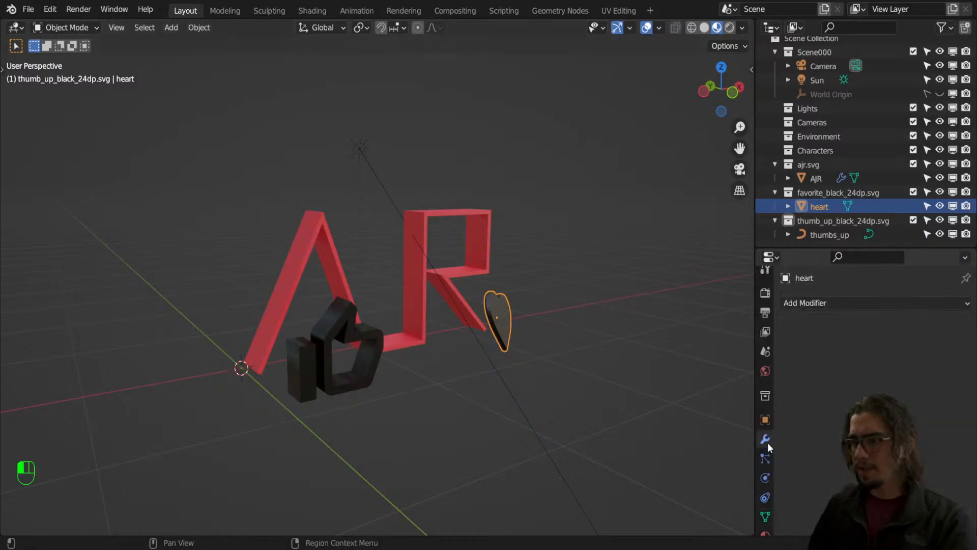
click(812, 302)
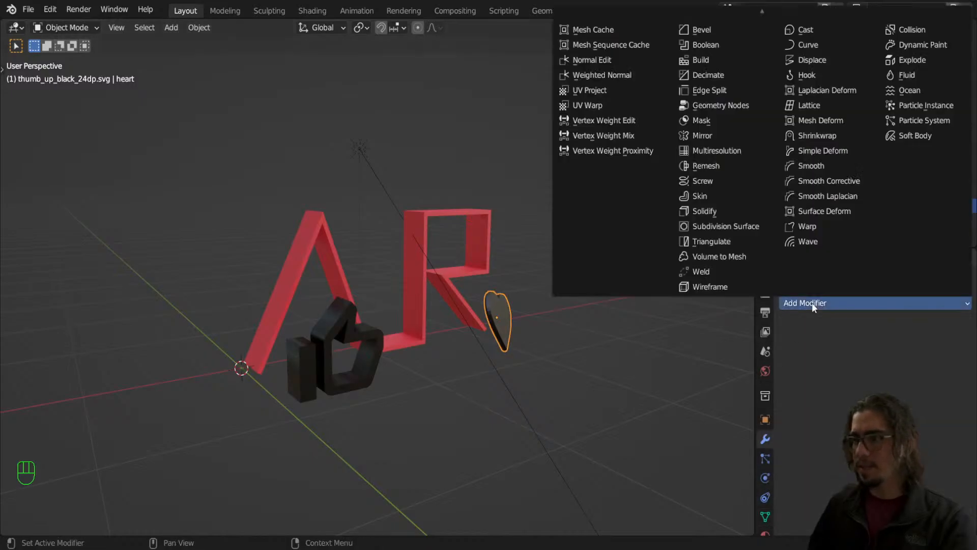
click(728, 90)
Apply Shade Smooth to the heart and check its rounded sides up close.
right_click(505, 297)
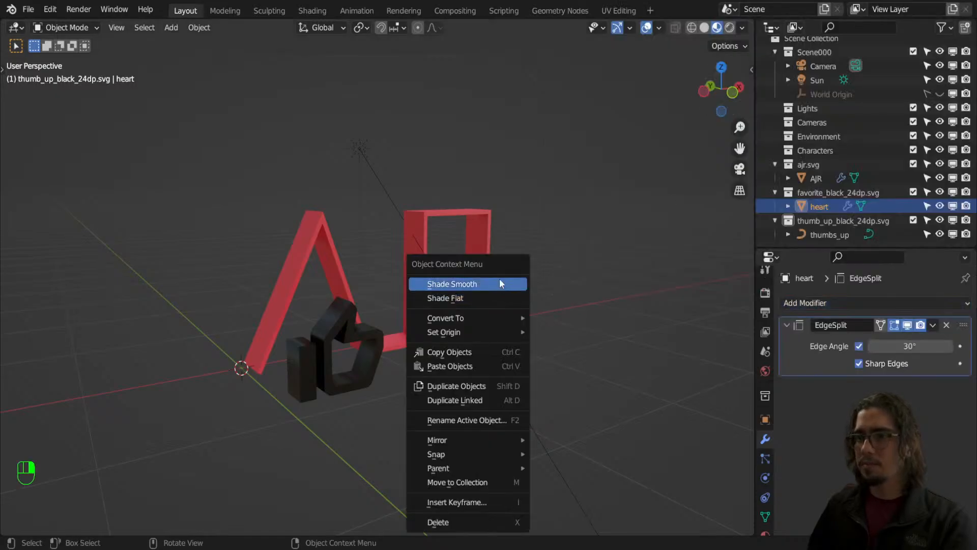
click(500, 280)
scroll(555, 330, up, 3)
middle_drag(556, 331, 462, 297)
scroll(582, 328, up, 5)
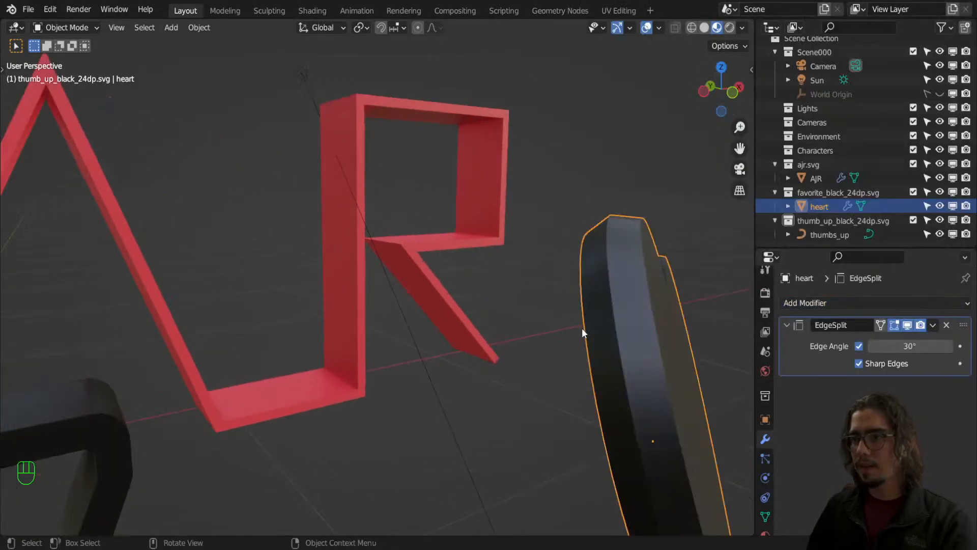
middle_drag(556, 324, 506, 331)
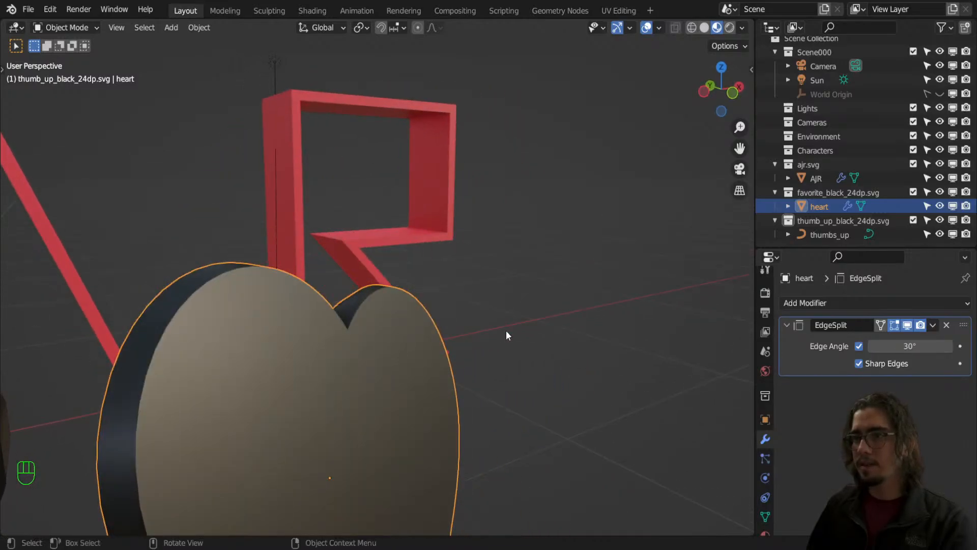
scroll(506, 331, down, 5)
scroll(473, 330, down, 3)
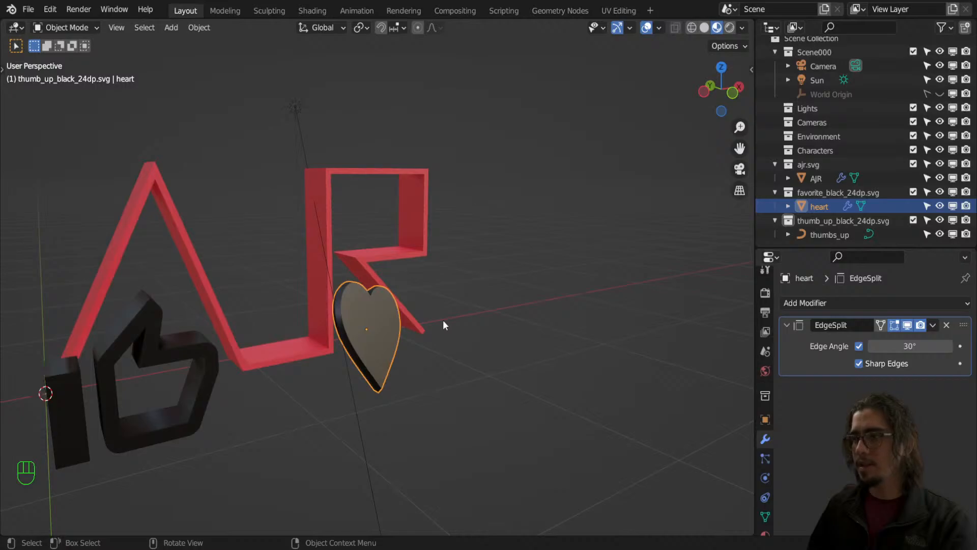
Scale the heart up uniformly until it is larger than the thumbs_up icon.
key(s)
click(516, 310)
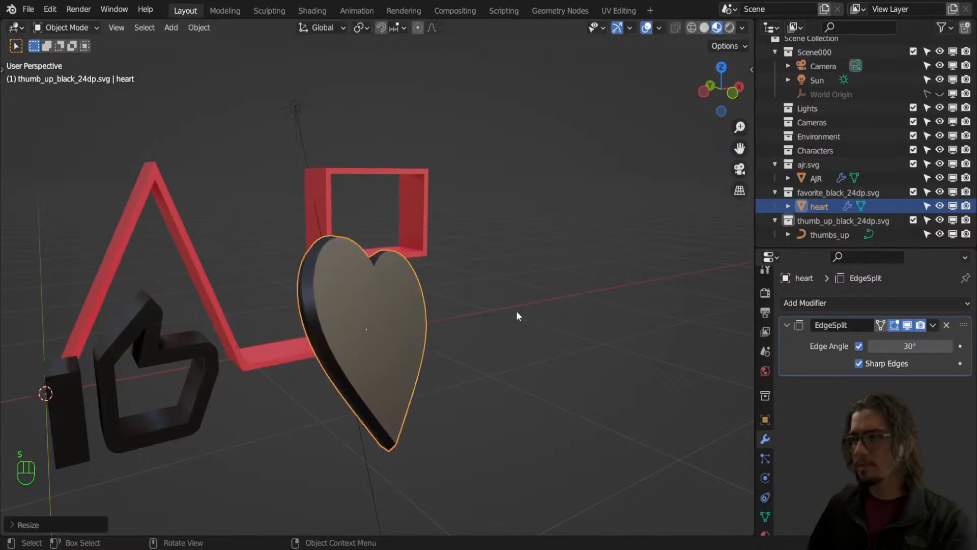
scroll(456, 323, down, 2)
middle_drag(455, 322, 420, 320)
click(248, 312)
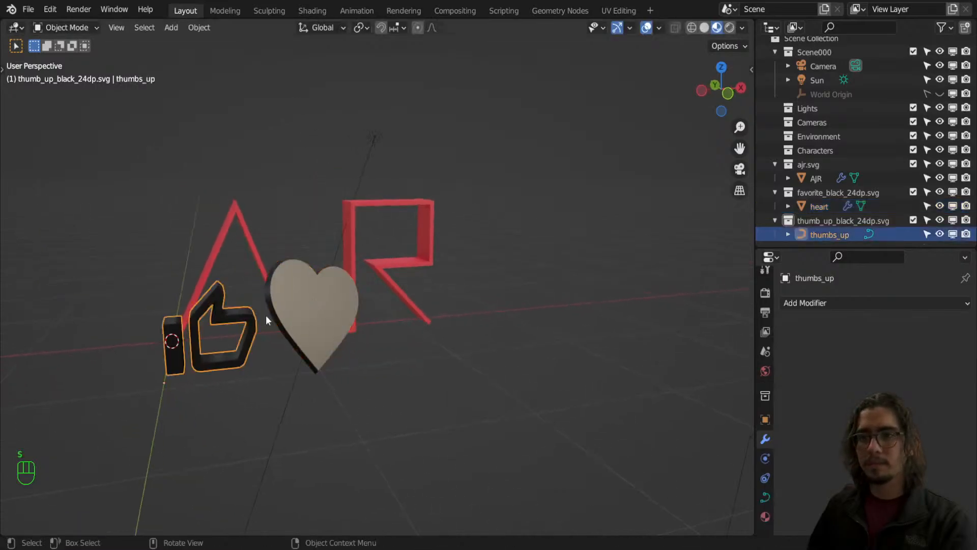
middle_drag(265, 320, 485, 297)
click(509, 295)
key(s)
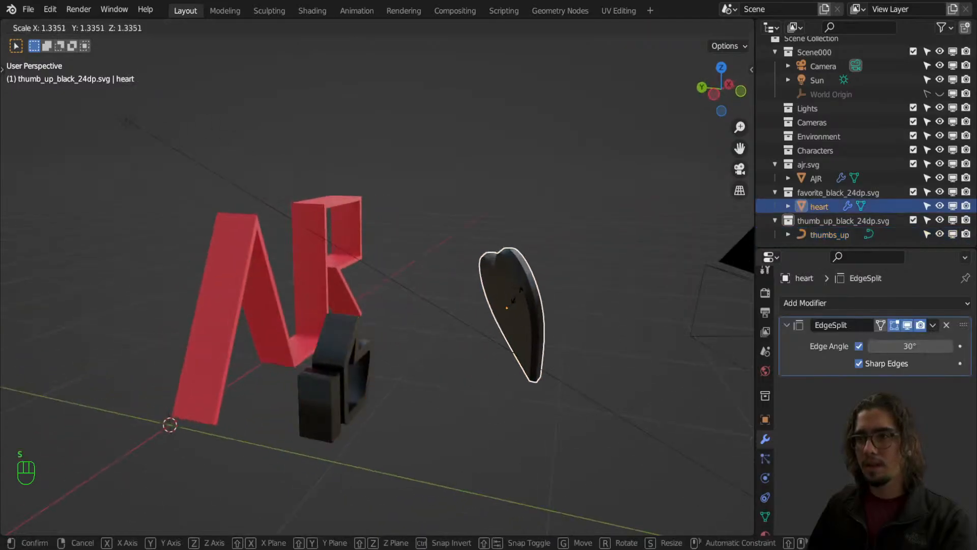
click(557, 310)
middle_drag(556, 310, 472, 306)
Select the thumbs_up curve and adjust its overall scale slightly.
click(212, 310)
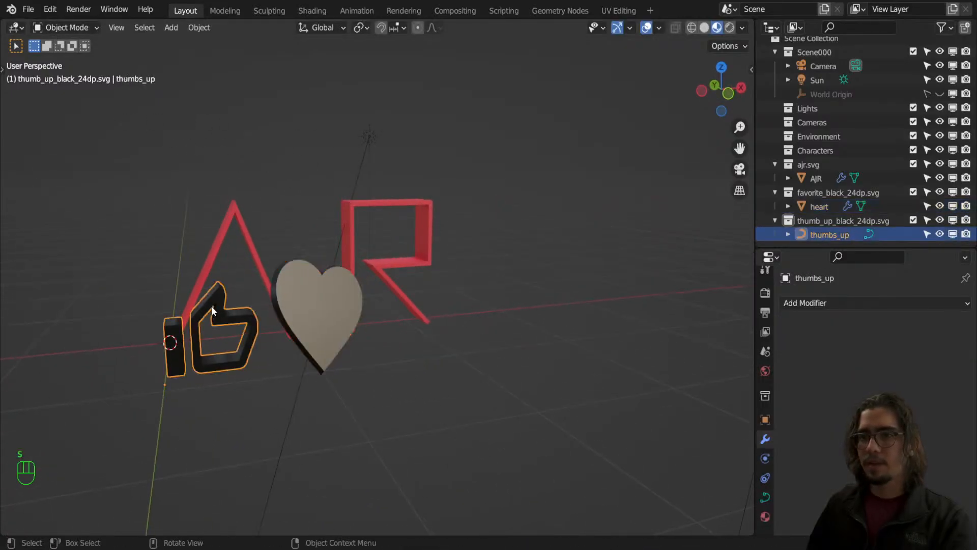
middle_drag(211, 310, 319, 322)
key(s)
click(325, 321)
Try scaling the heart along the X axis.
click(440, 301)
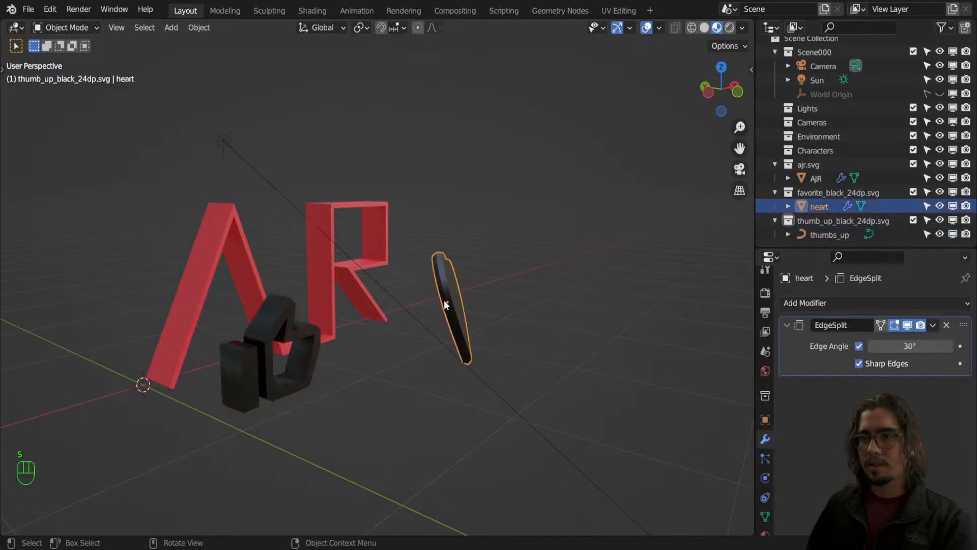
key(s)
key(x)
right_click(463, 301)
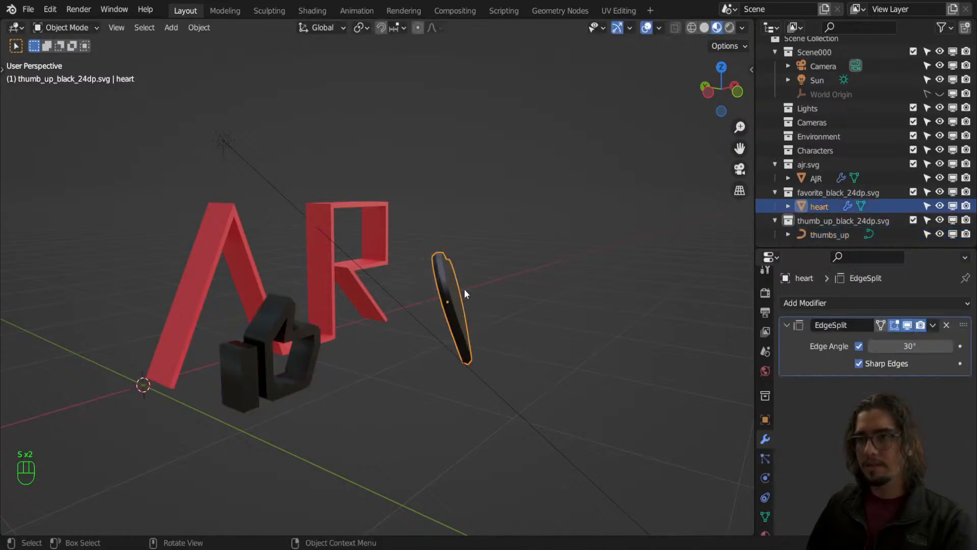
Reselect the heart and set the transform pivot point to Median Point.
middle_drag(450, 289, 502, 233)
key(n)
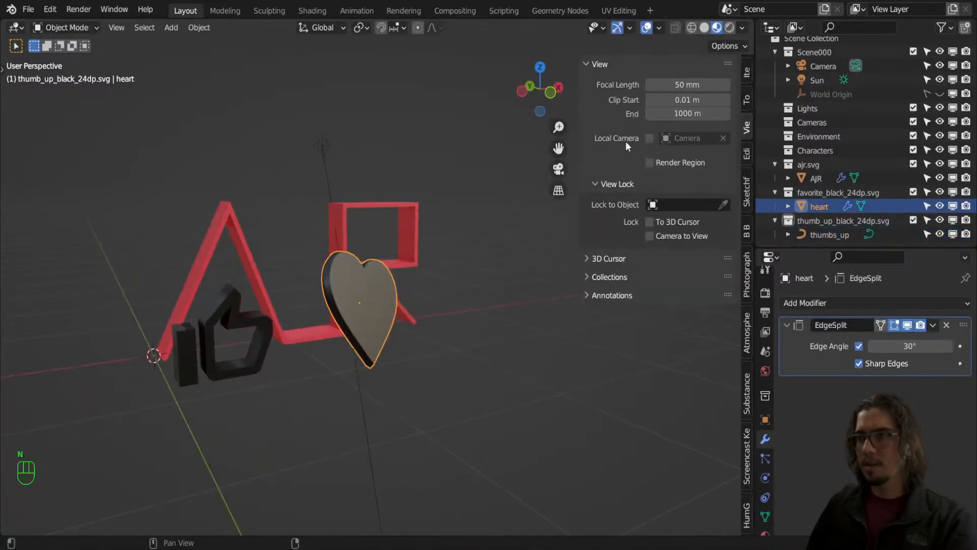
click(355, 270)
click(371, 260)
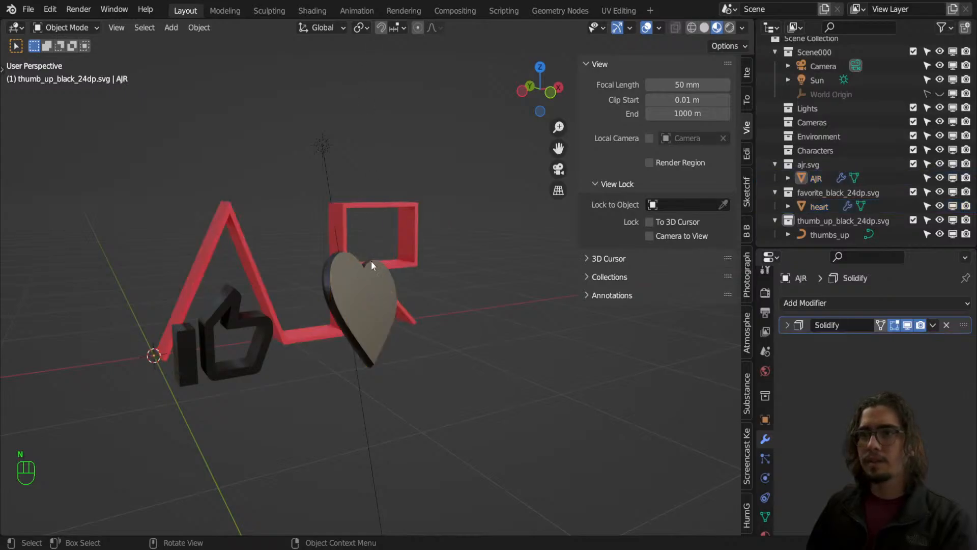
click(367, 31)
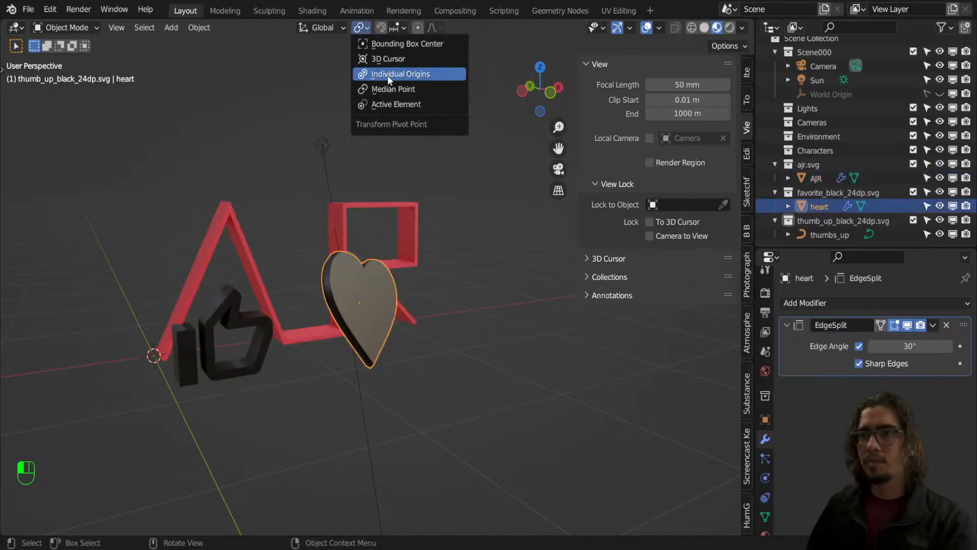
click(389, 89)
Thicken the heart by scaling it along the global Y axis.
key(s)
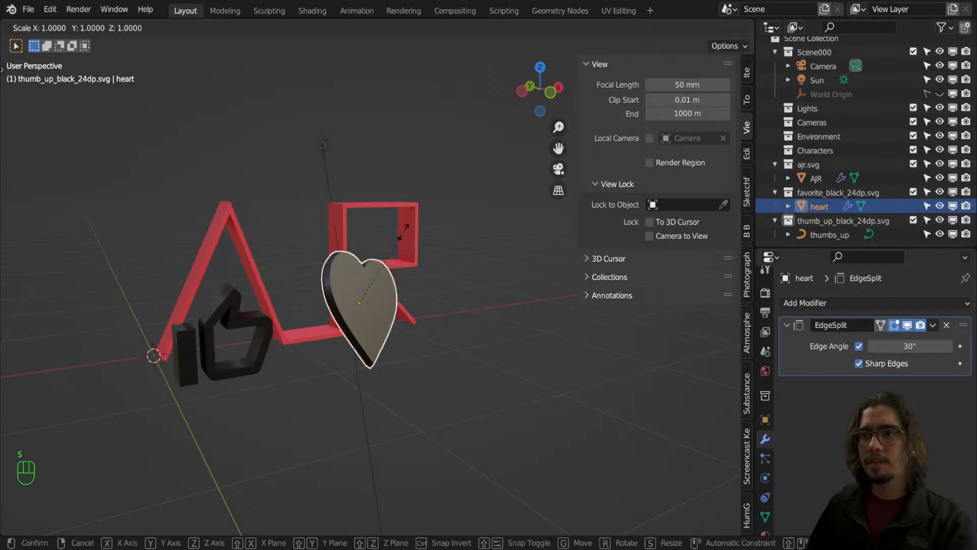
right_click(490, 252)
key(s)
key(y)
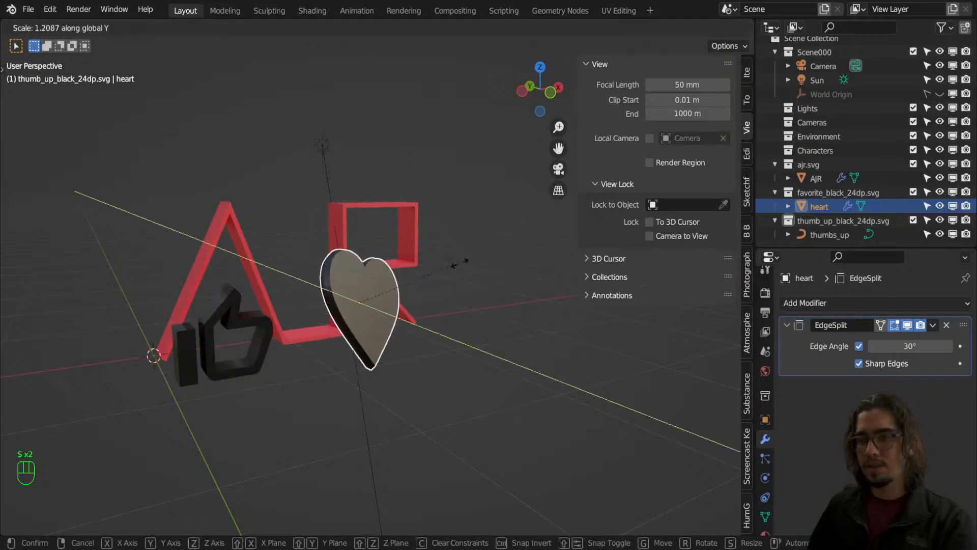
click(542, 304)
middle_drag(542, 304, 314, 280)
In camera view, with the pivot point set to Individual Origins, move the heart along X onto the letter R.
key(KP_0)
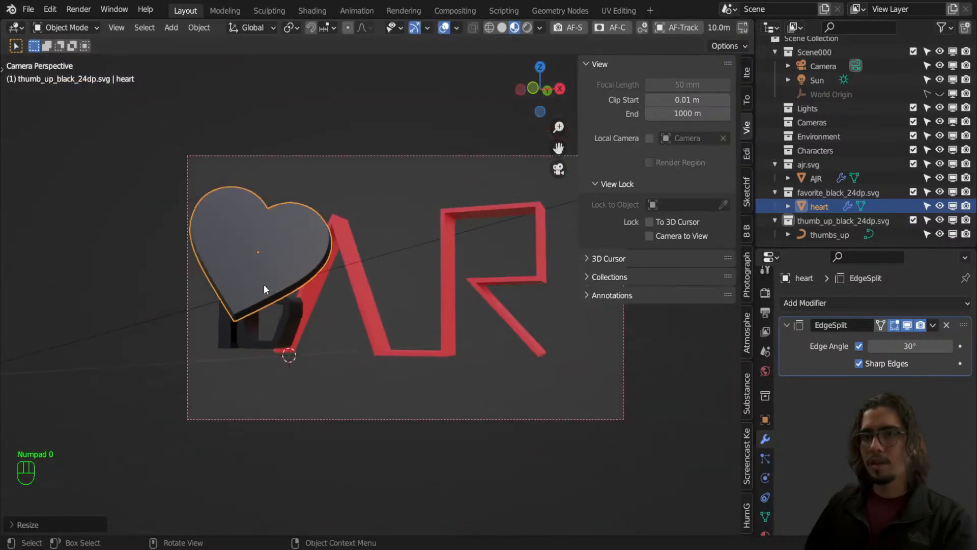
click(290, 26)
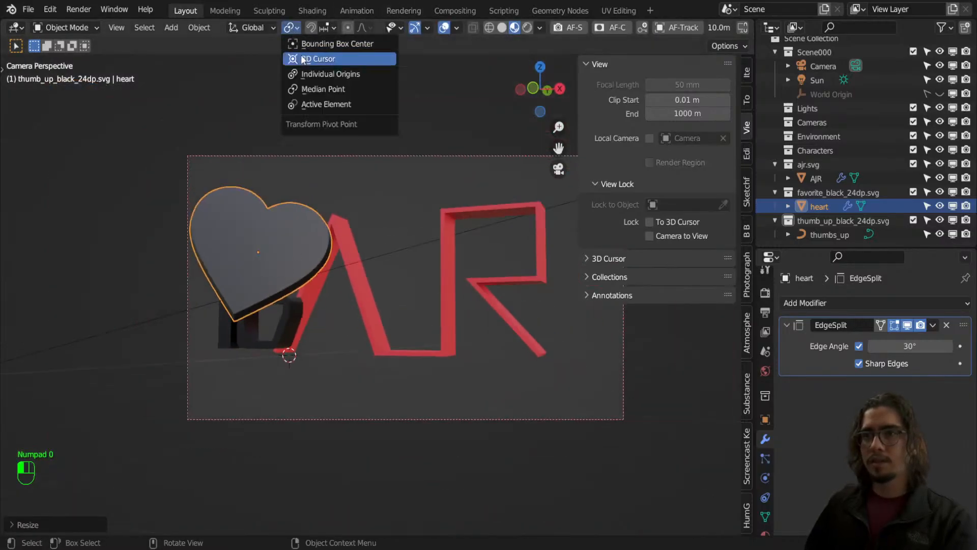
click(331, 74)
key(g)
key(x)
click(554, 239)
Scale the heart down uniformly until it is a small icon beside the letter R.
key(s)
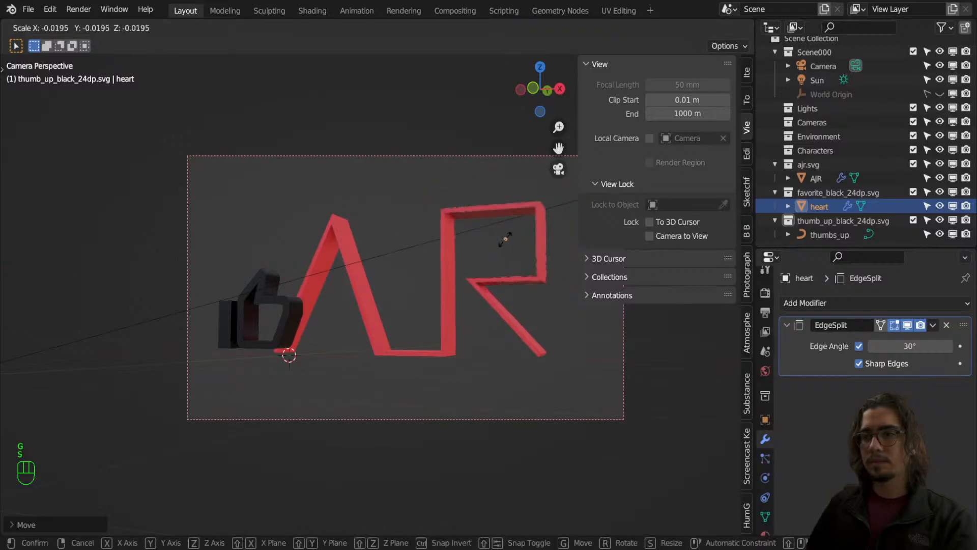
right_click(529, 246)
key(s)
click(512, 246)
Lower the heart along the global Z axis and move it along X just past the leg of the letter R.
key(g)
key(z)
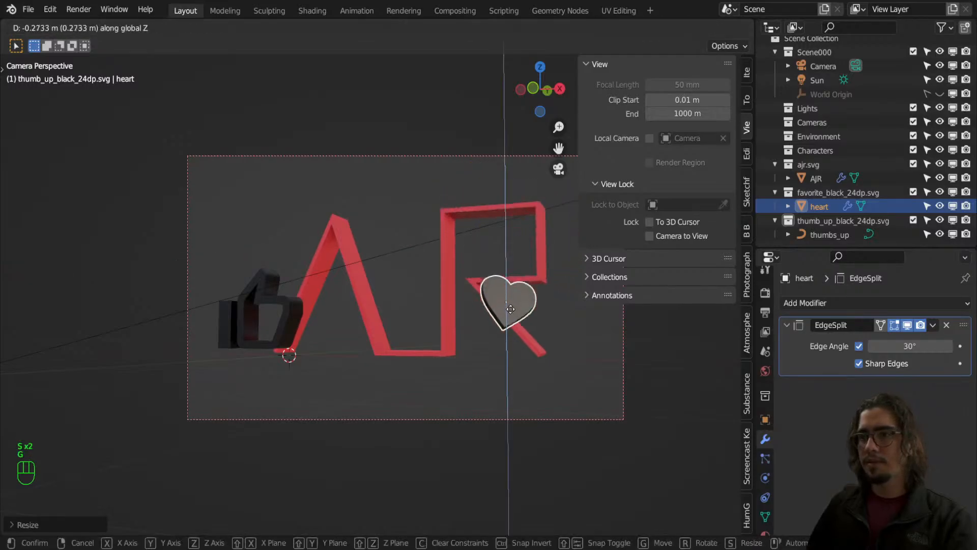
click(511, 319)
key(g)
key(x)
click(585, 320)
Tilt the thumbs-up icon with a freehand trackball rotation and scale it down slightly.
click(290, 317)
key(r)
key(r)
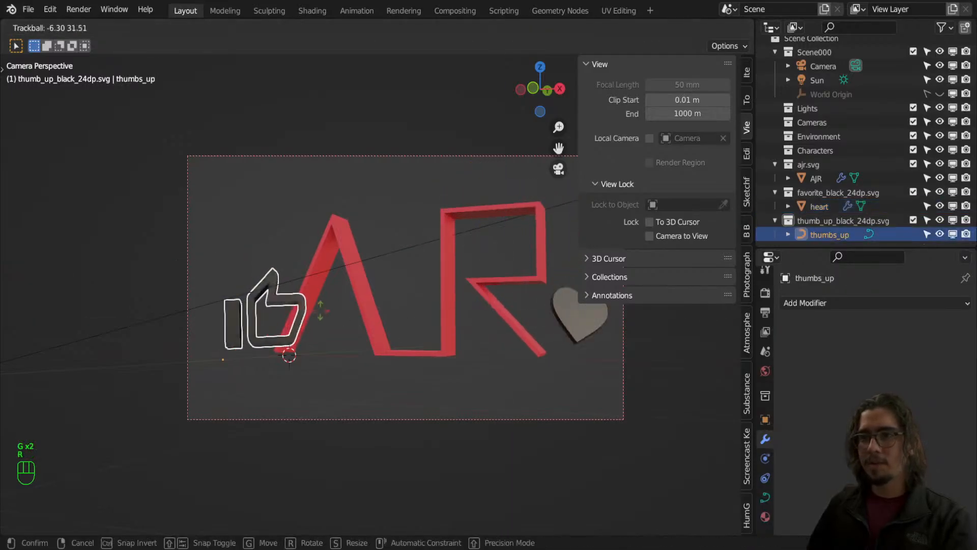
click(324, 308)
key(s)
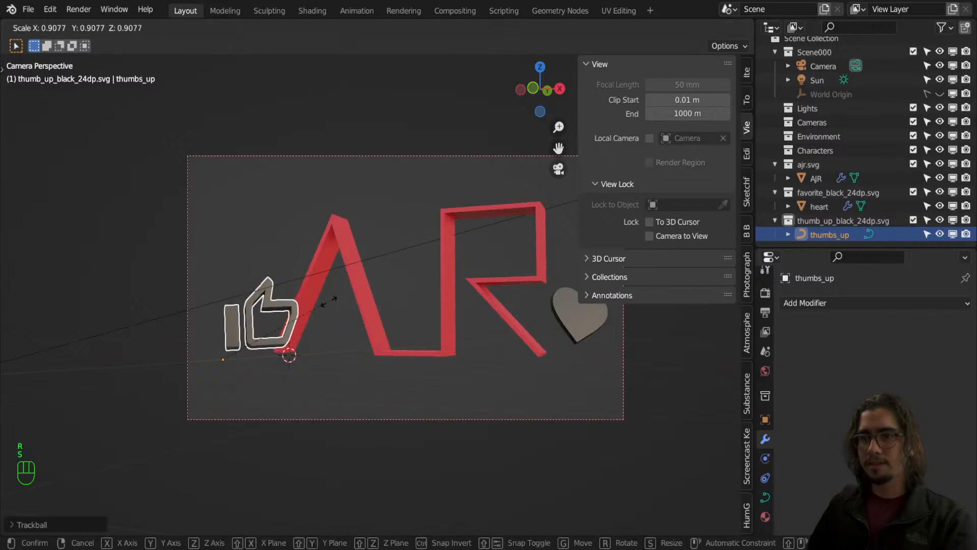
click(318, 306)
Raise the thumbs-up icon beside the letter A and lower the heart slightly along Z.
key(g)
click(309, 269)
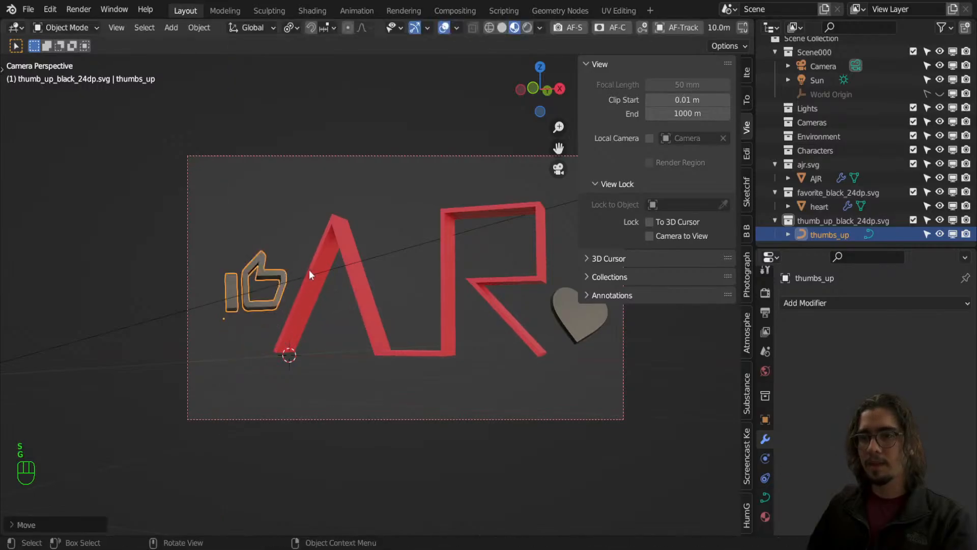
click(564, 317)
key(g)
key(z)
click(564, 324)
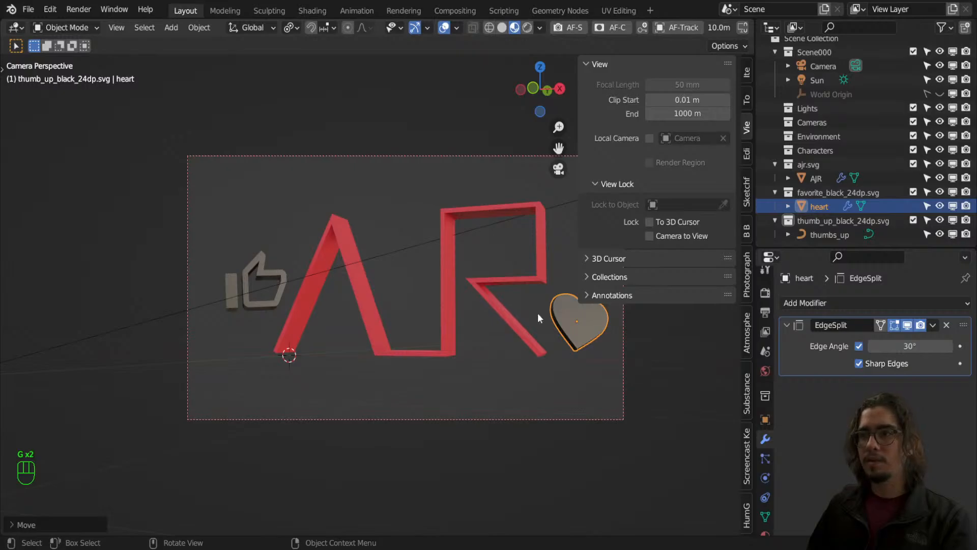
Hide the viewport sidebar and open the heart's material properties.
key(n)
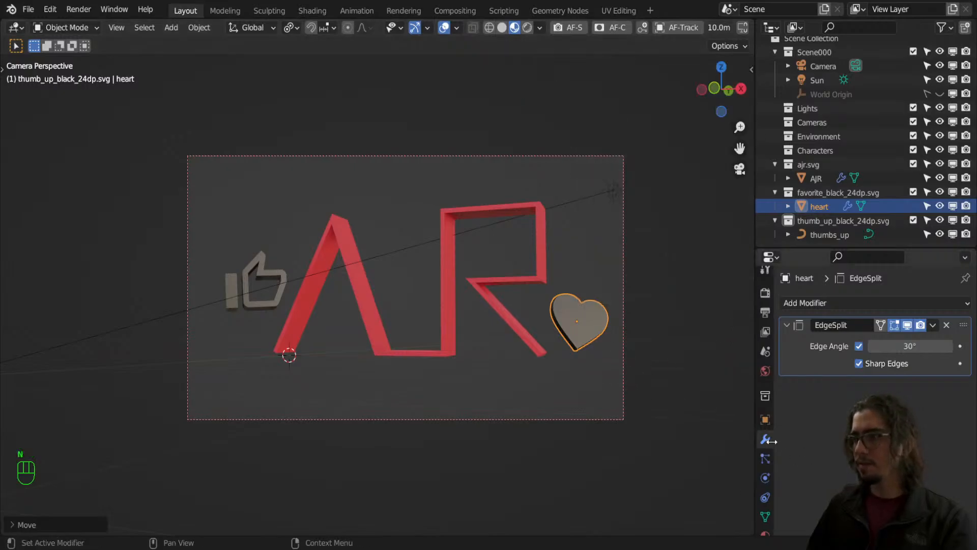
scroll(766, 433, down, 3)
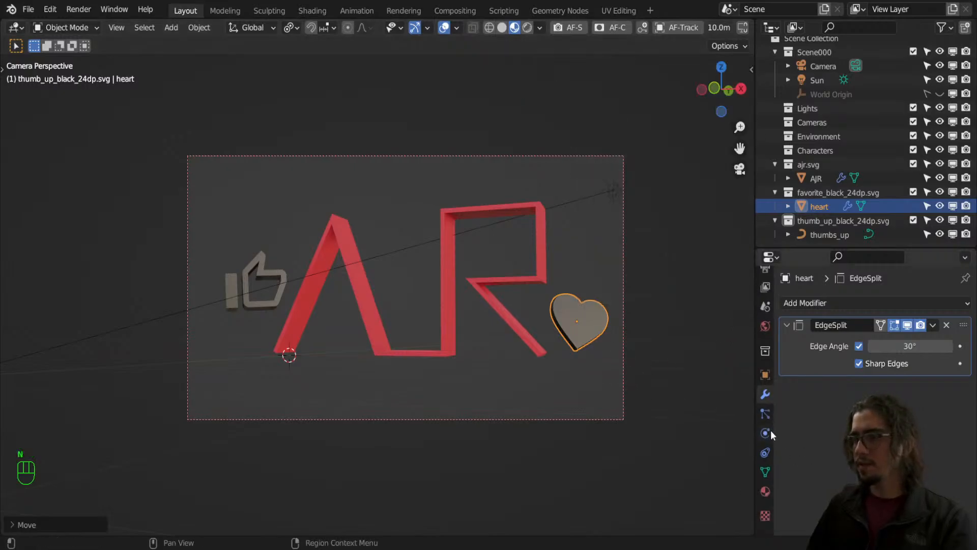
click(765, 492)
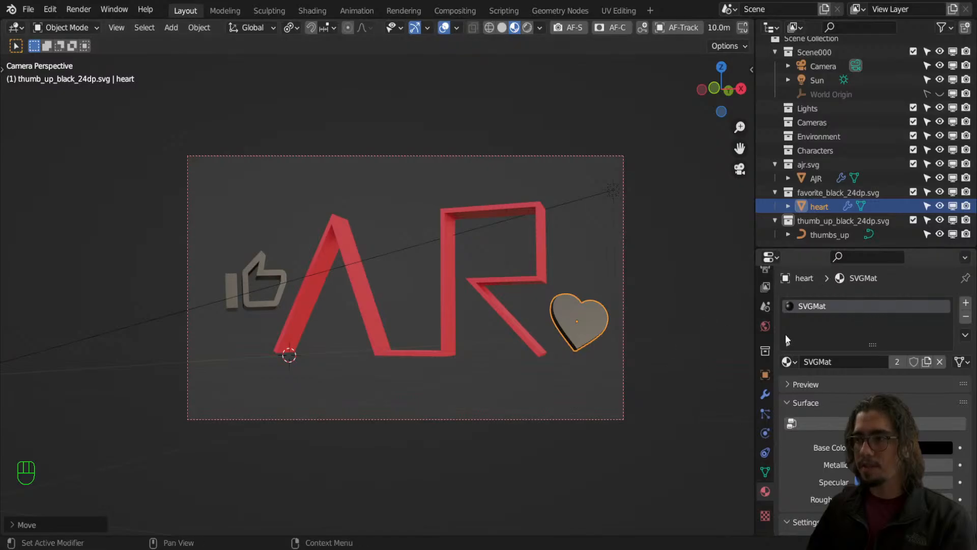
drag(545, 390, 741, 385)
drag(722, 394, 741, 385)
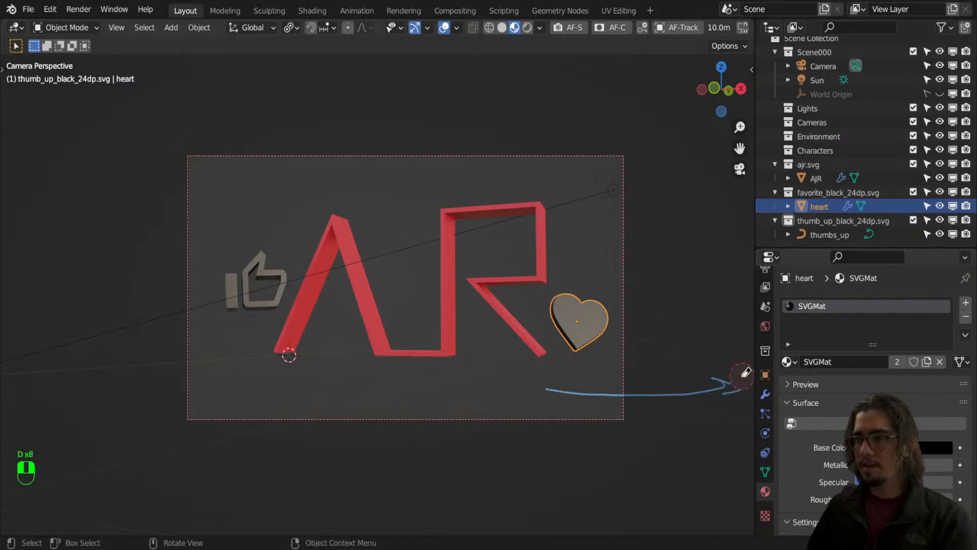
right_drag(746, 373, 447, 383)
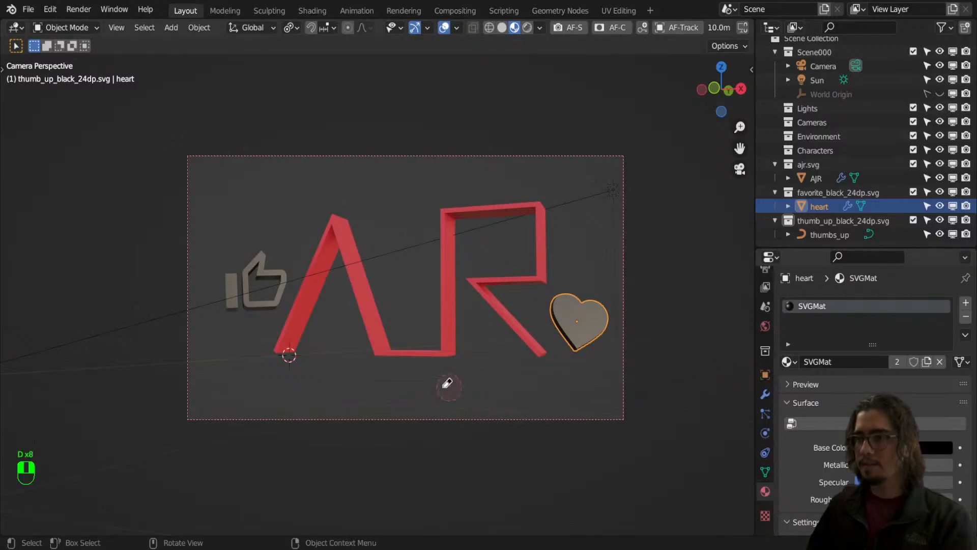
click(307, 13)
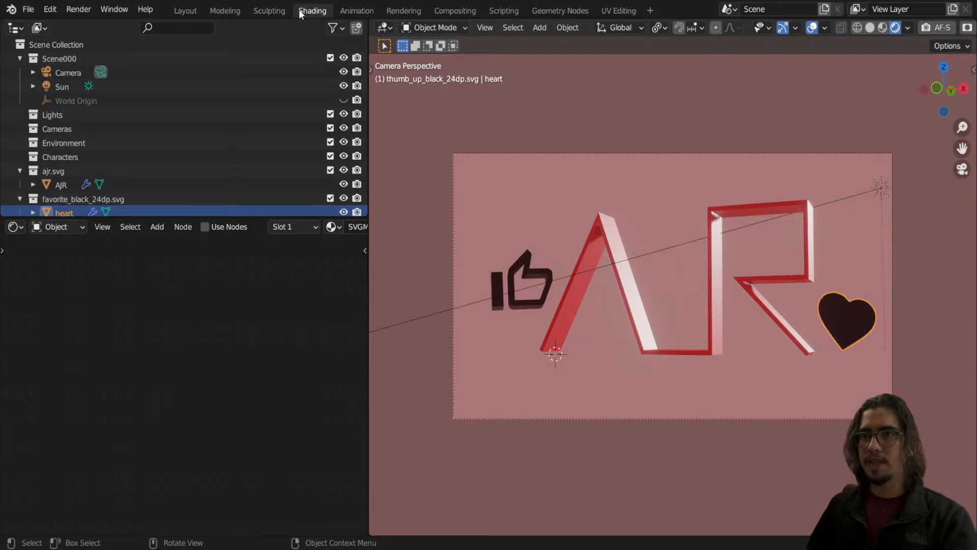
click(185, 10)
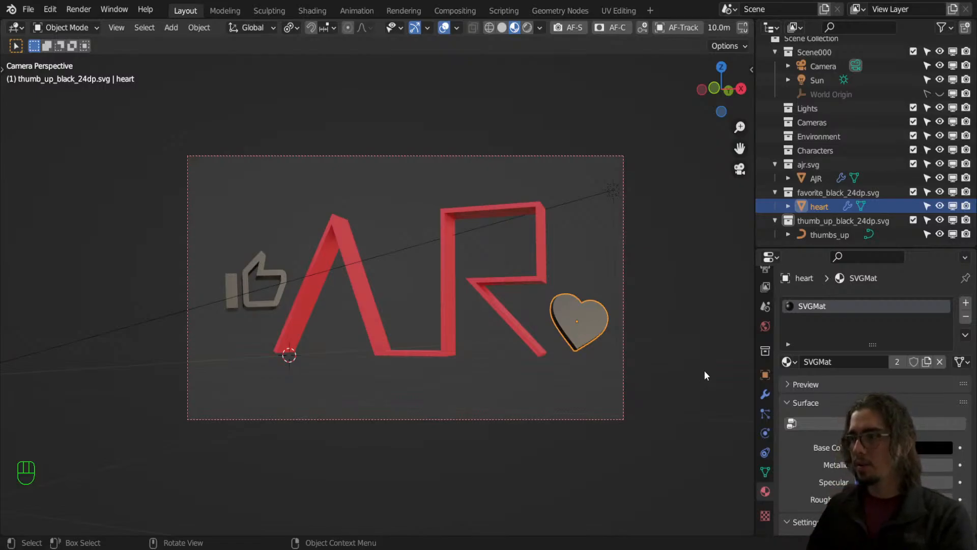
Assign the existing Logo material to the heart and to the thumbs-up icon.
click(793, 362)
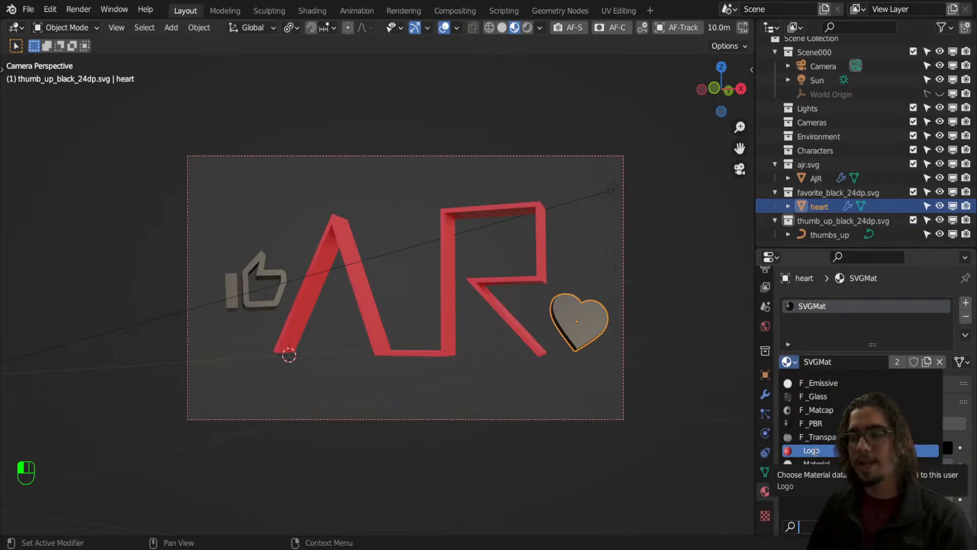
click(815, 451)
click(536, 374)
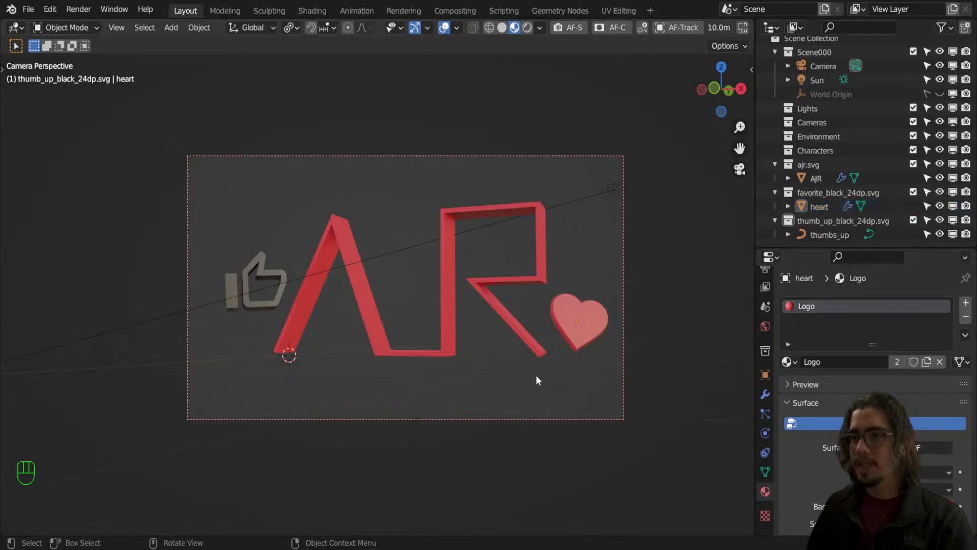
click(276, 276)
click(785, 362)
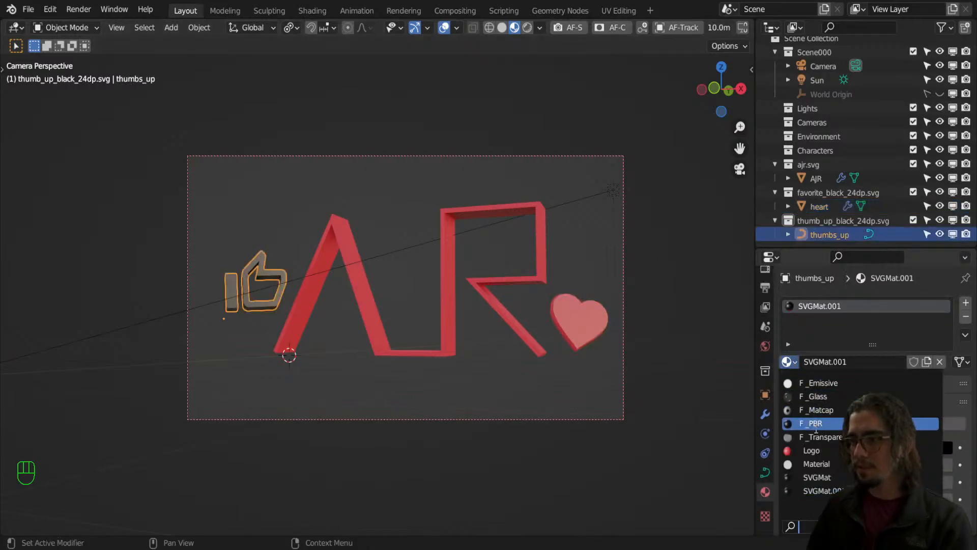
click(810, 447)
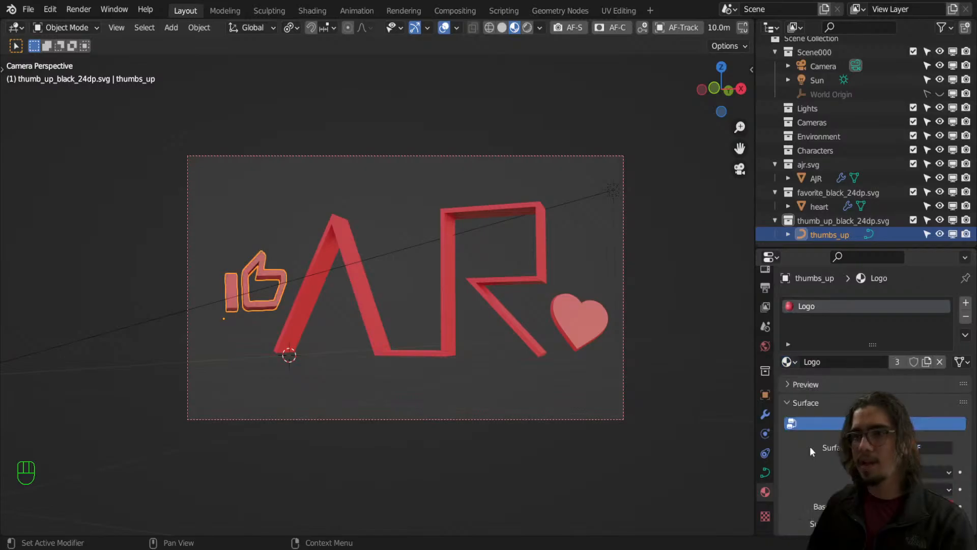
Set the thumbs-up icon's origin to its Center of Mass (Surface).
right_click(277, 302)
mouse_move(264, 343)
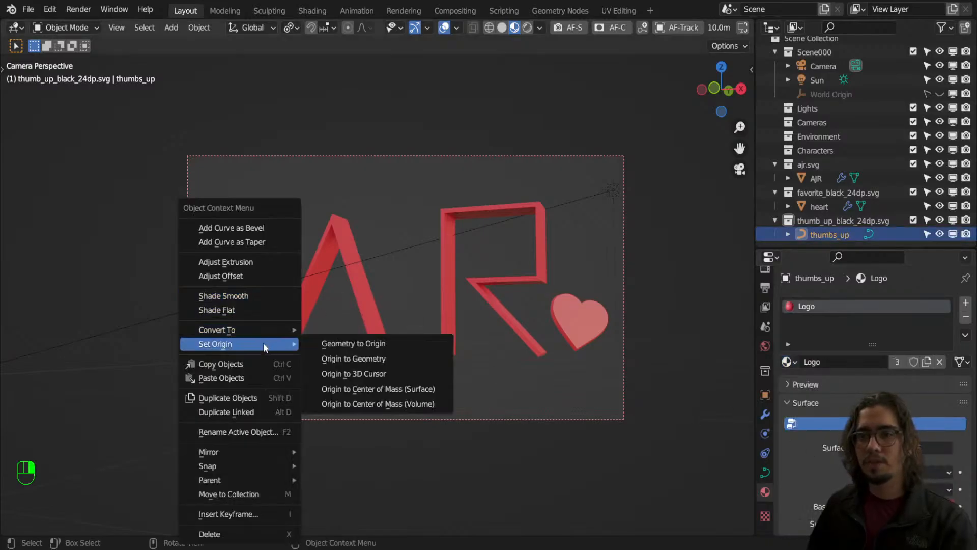
click(383, 389)
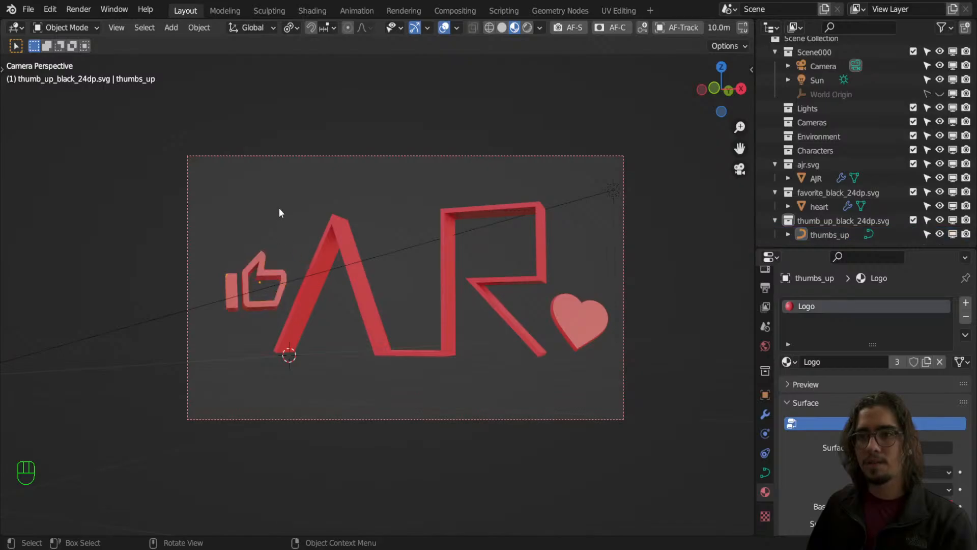
Set the AJR logo's origin to its Center of Mass (Surface).
scroll(340, 260, up, 3)
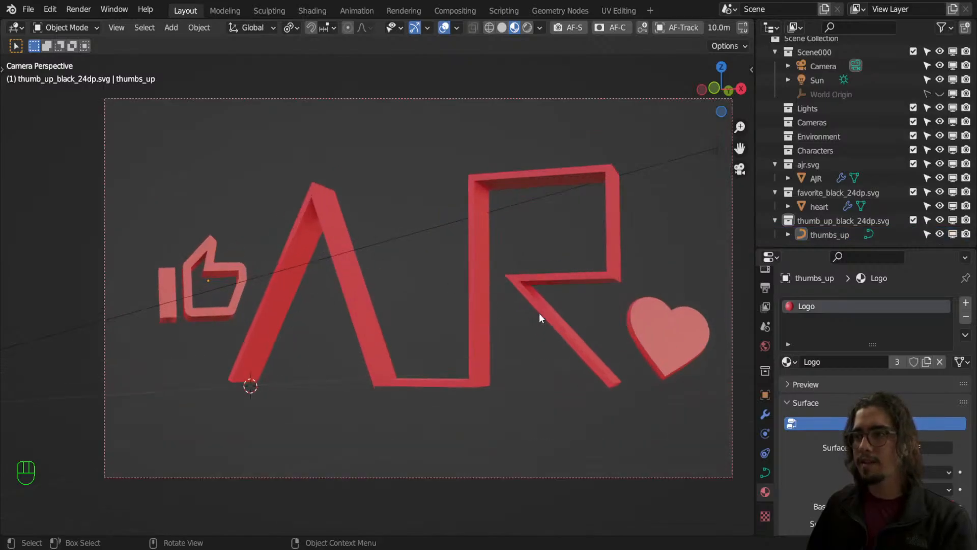
click(679, 340)
click(613, 261)
right_click(613, 262)
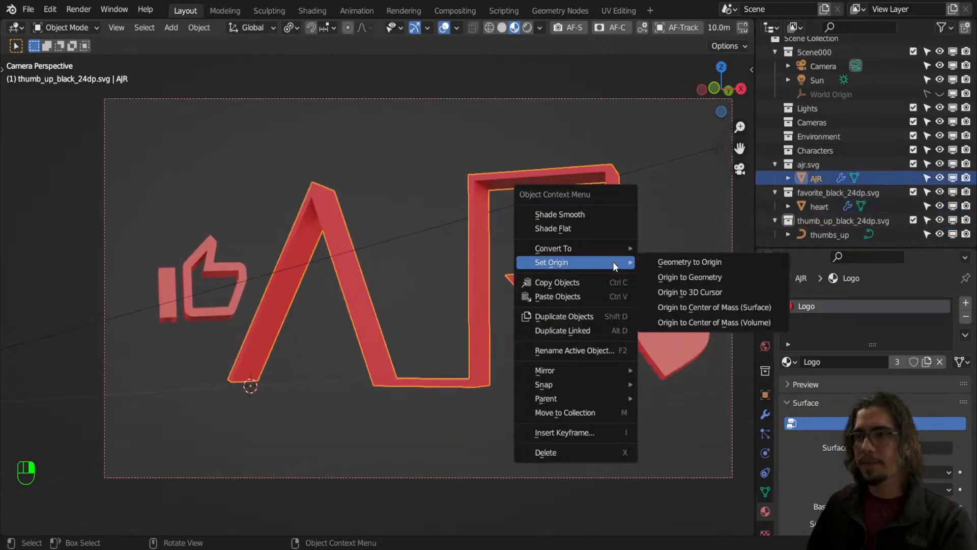
mouse_move(613, 262)
click(686, 307)
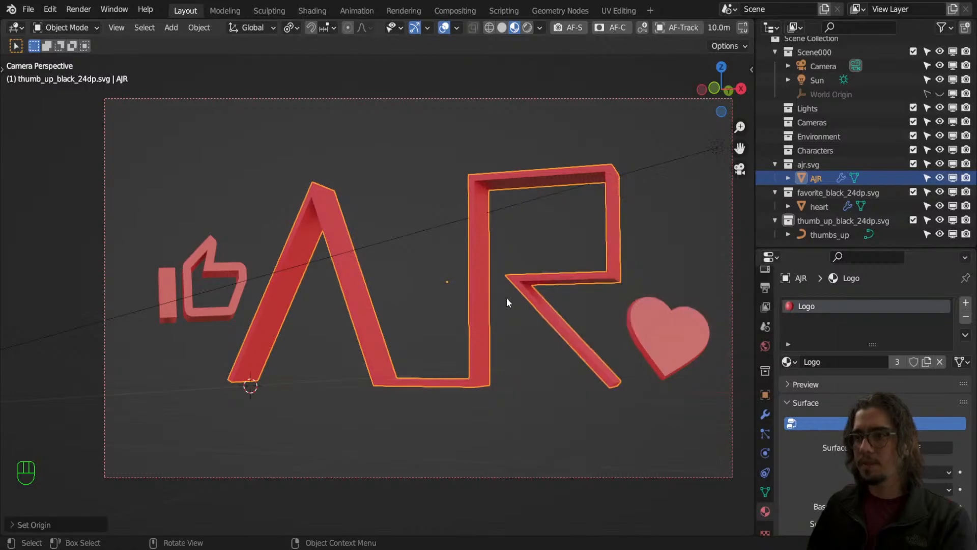
scroll(560, 264, down, 2)
scroll(516, 267, up, 1)
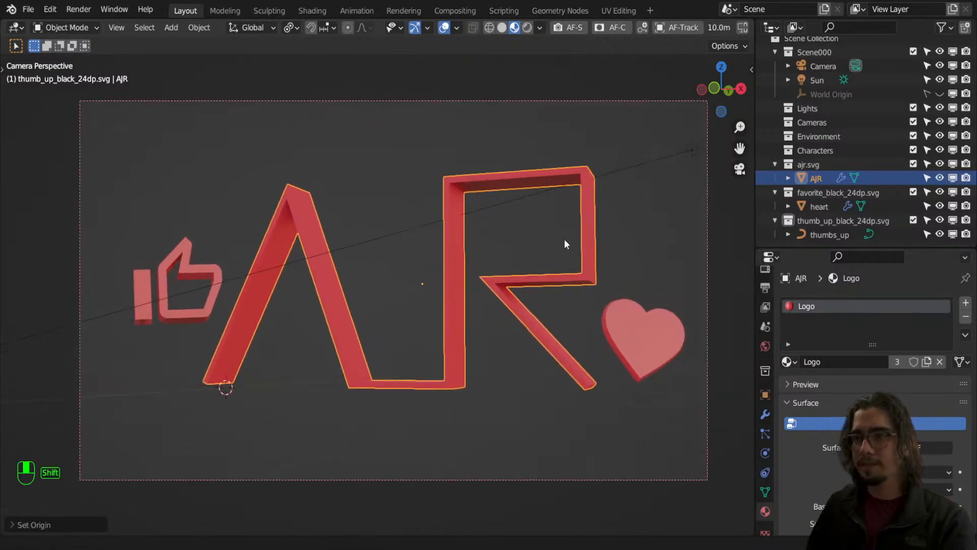
Switch the viewport to rendered shading and delete the Sun light.
click(527, 27)
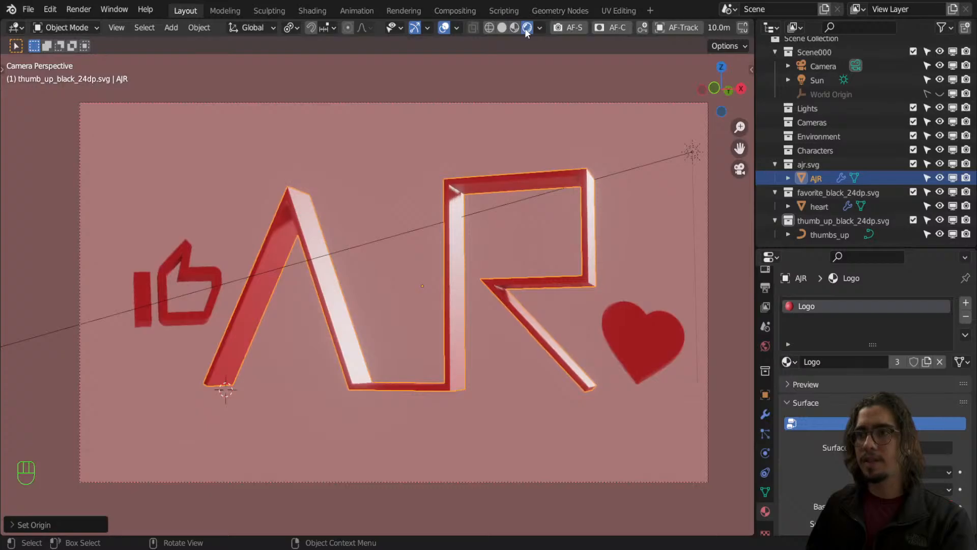
click(406, 138)
click(677, 151)
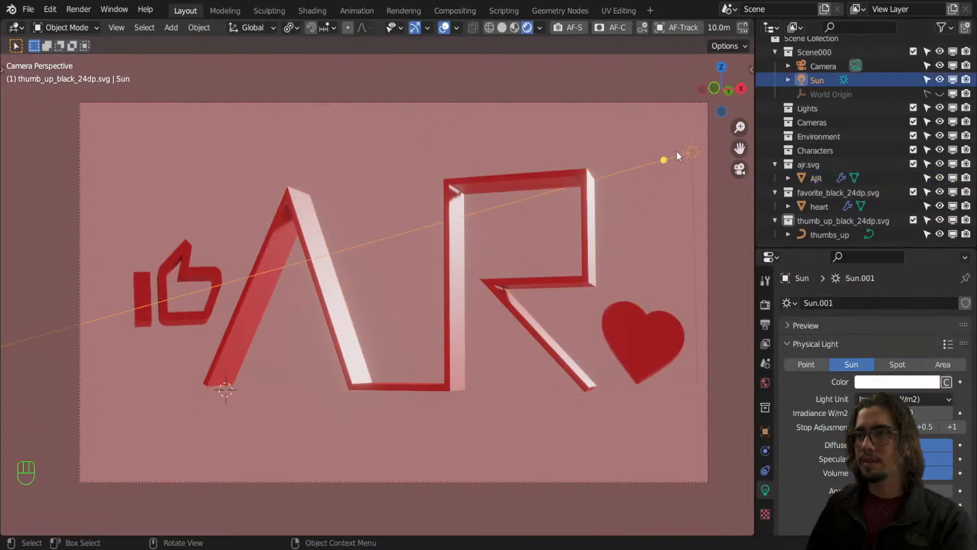
key(x)
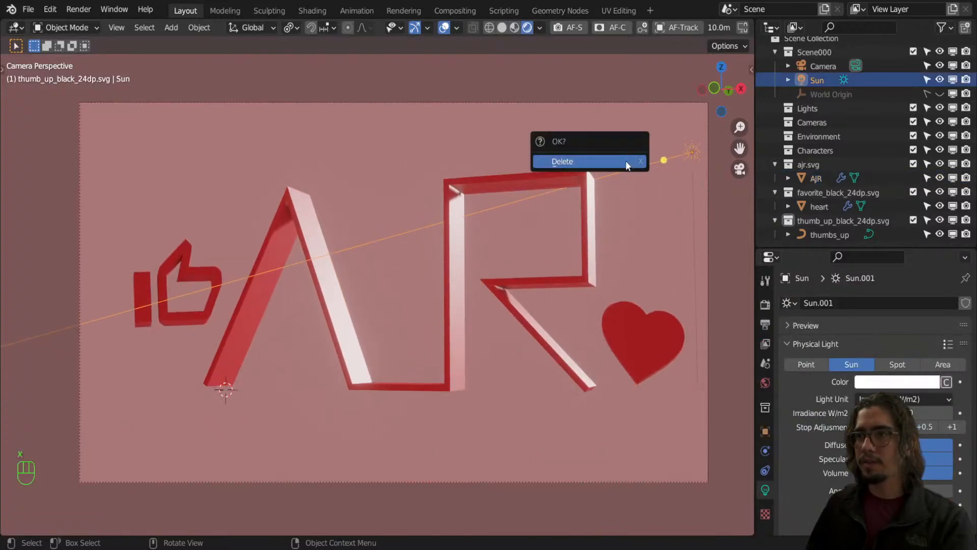
click(626, 164)
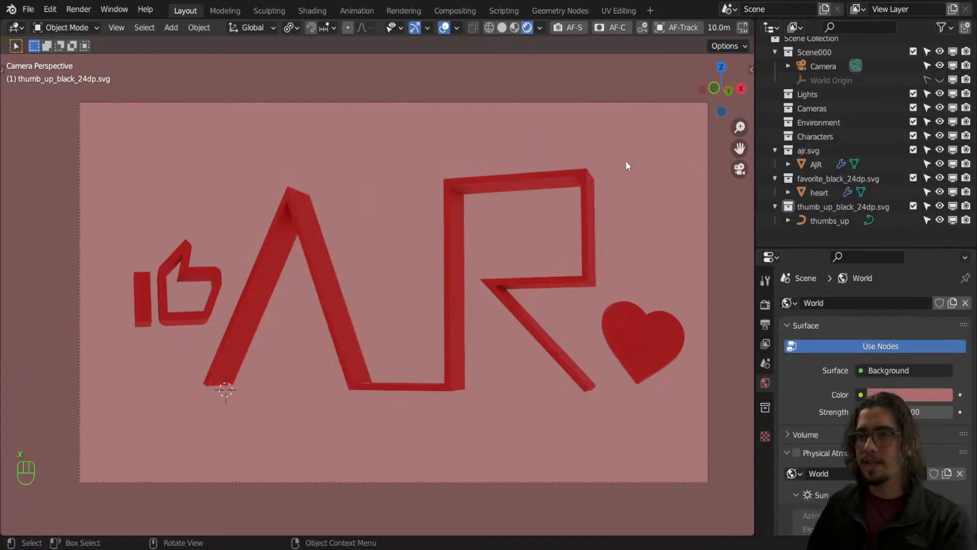
In the Shading workspace, widen the node editor and show the World shader nodes.
click(313, 11)
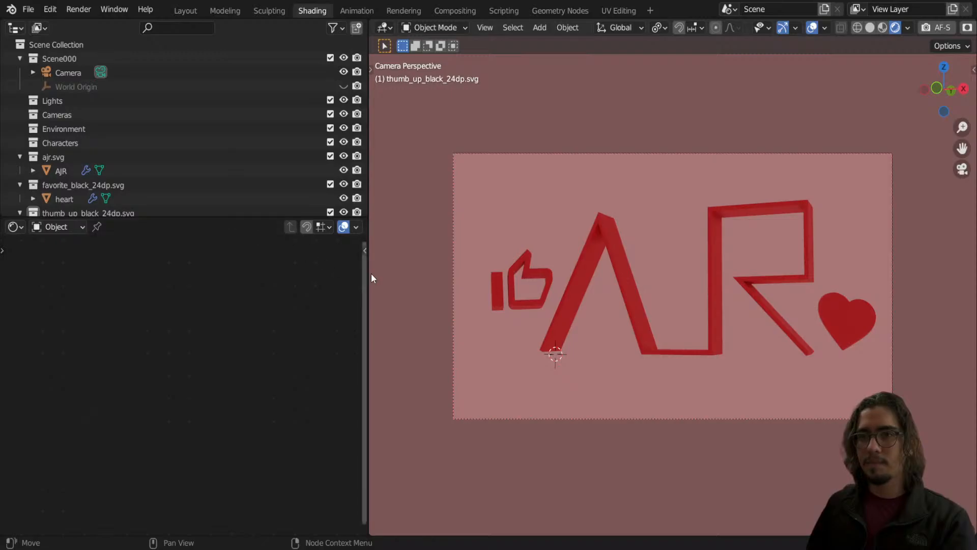
drag(368, 273, 457, 275)
click(57, 227)
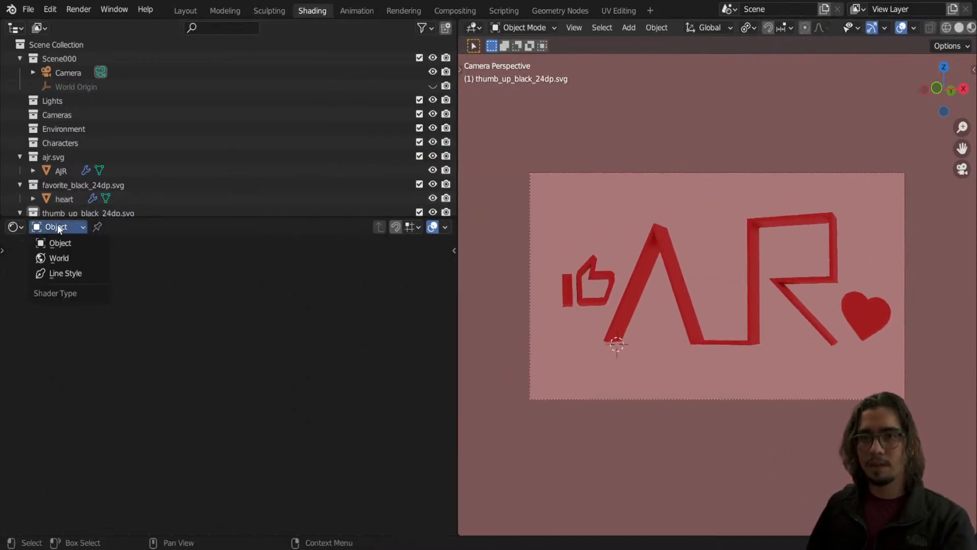
click(74, 255)
middle_drag(207, 298, 278, 299)
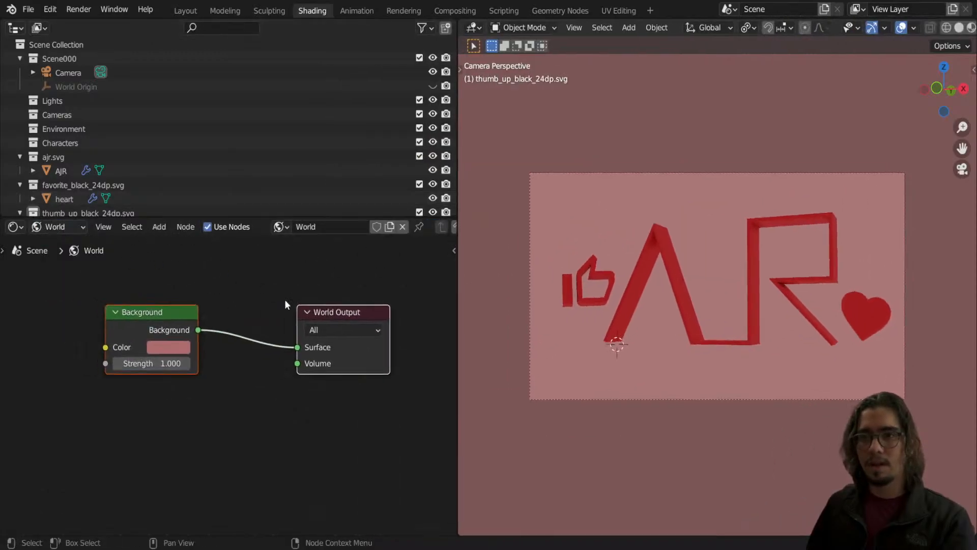
Try world Background strengths of 5 and 2.
click(166, 350)
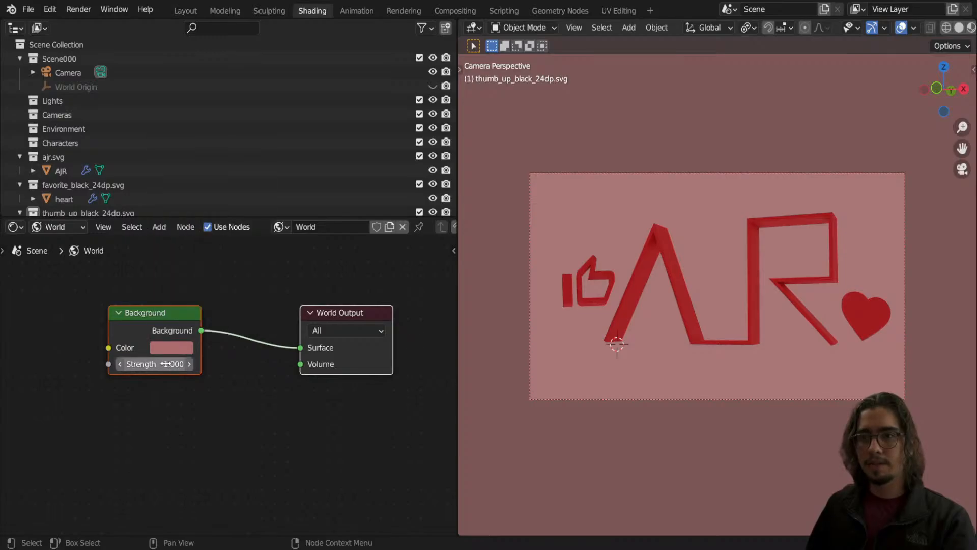
click(166, 363)
text(5)
key(Return)
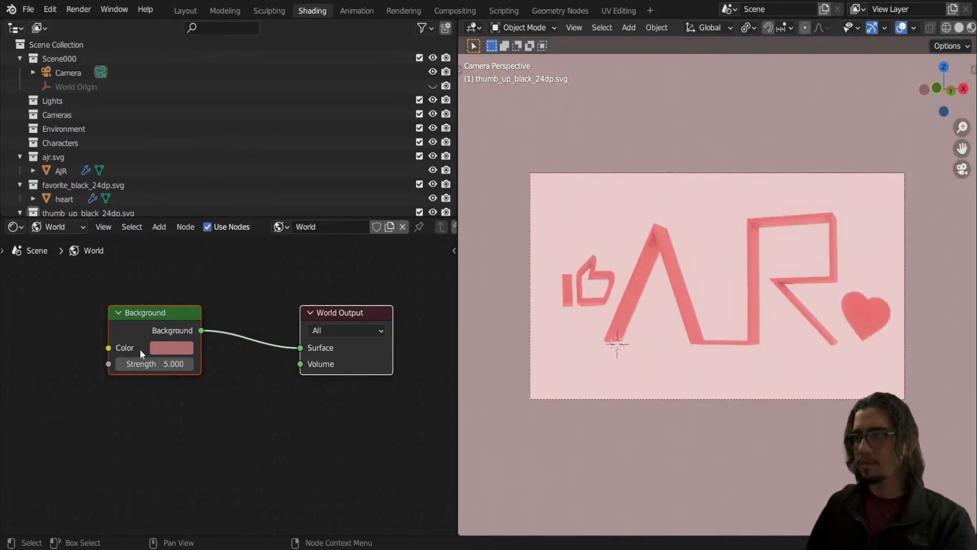
click(154, 362)
text(2)
key(Return)
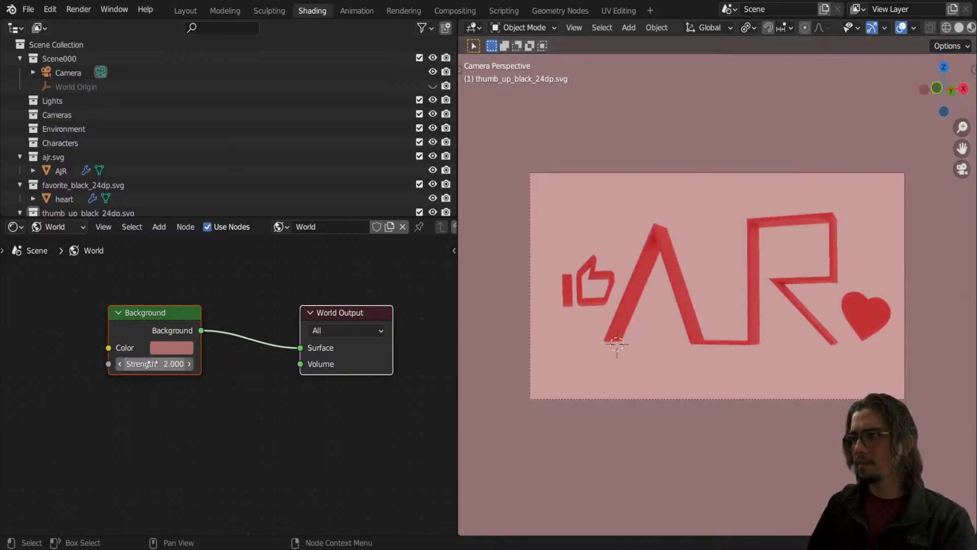
Set the world Background node's strength to 3 and deselect the nodes.
click(150, 363)
text(3)
key(Return)
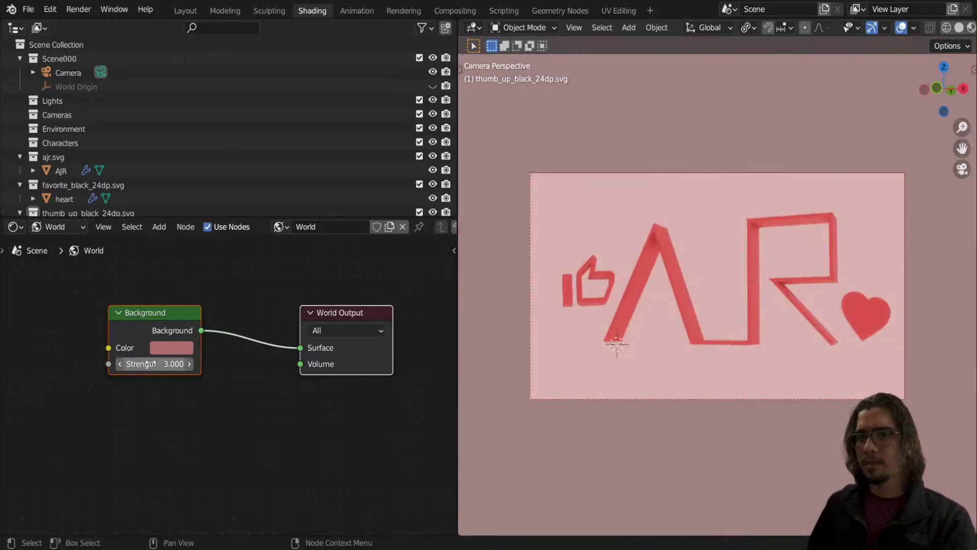
click(259, 407)
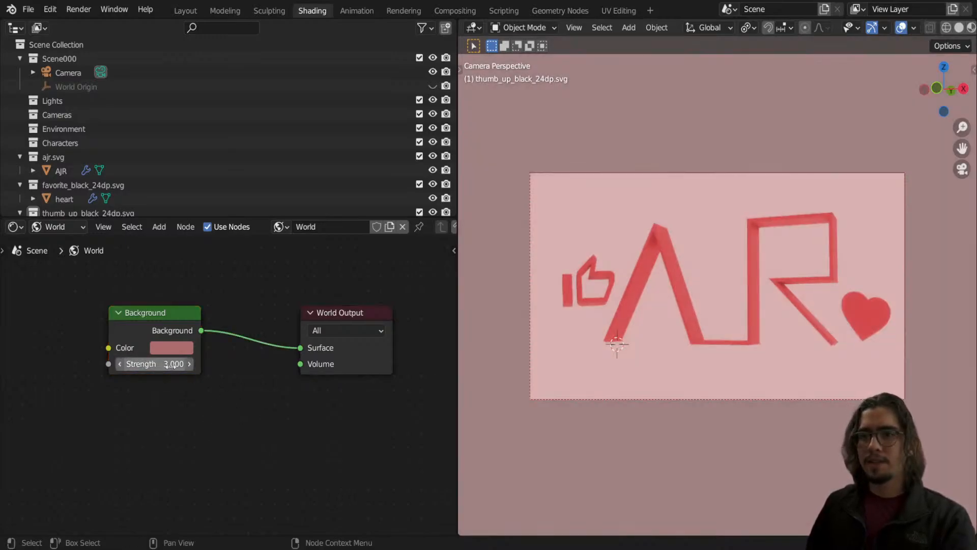
click(155, 365)
click(222, 377)
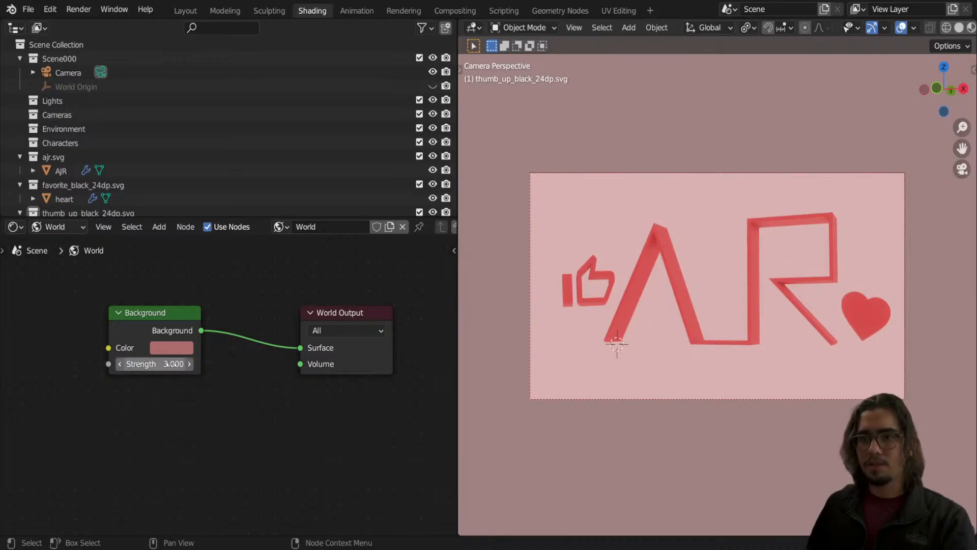
click(172, 365)
click(210, 395)
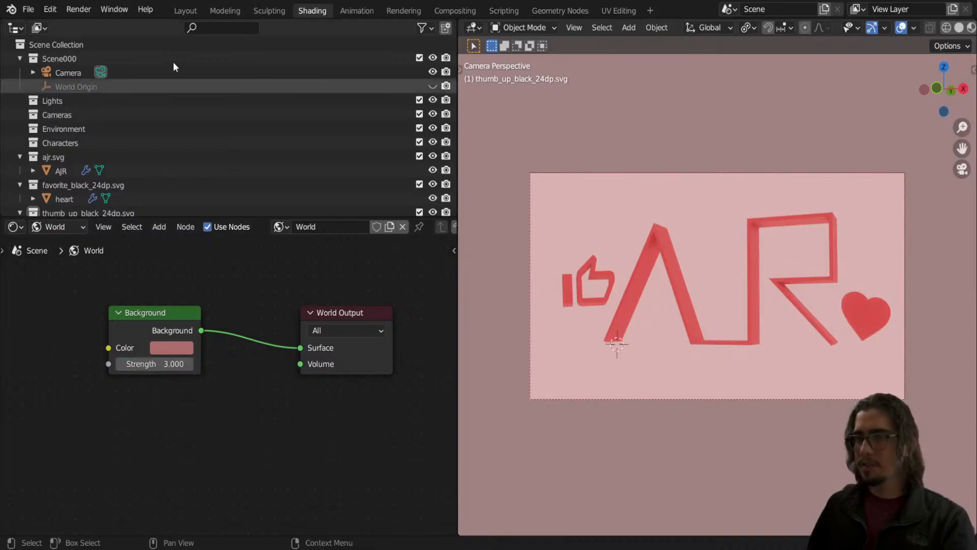
Return to the Layout workspace and widen the outliner and properties area beside the camera view.
click(186, 10)
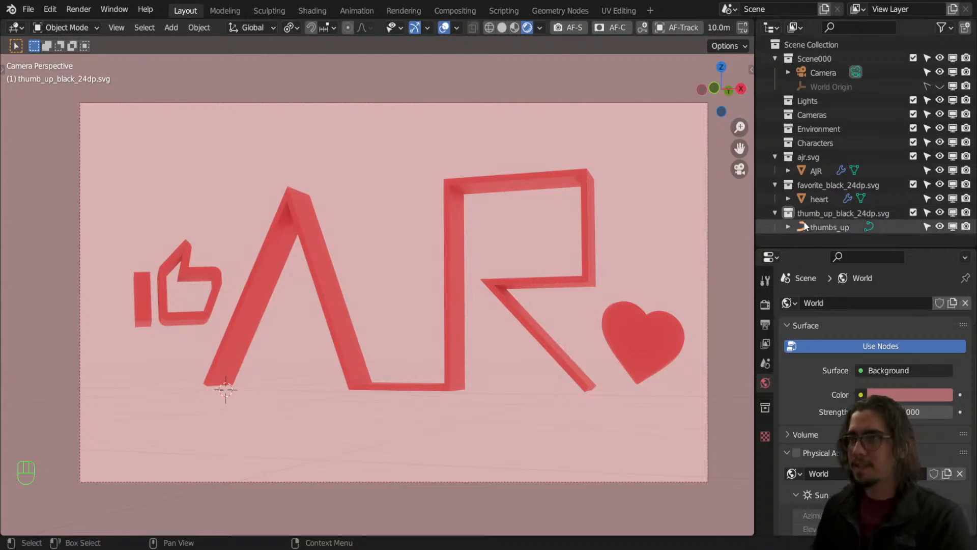
drag(754, 237, 706, 231)
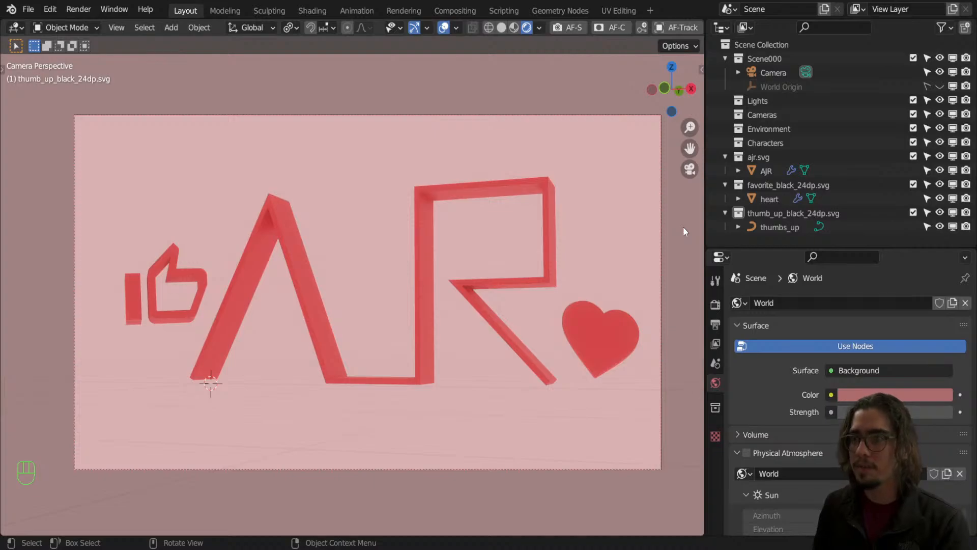
scroll(683, 227, down, 2)
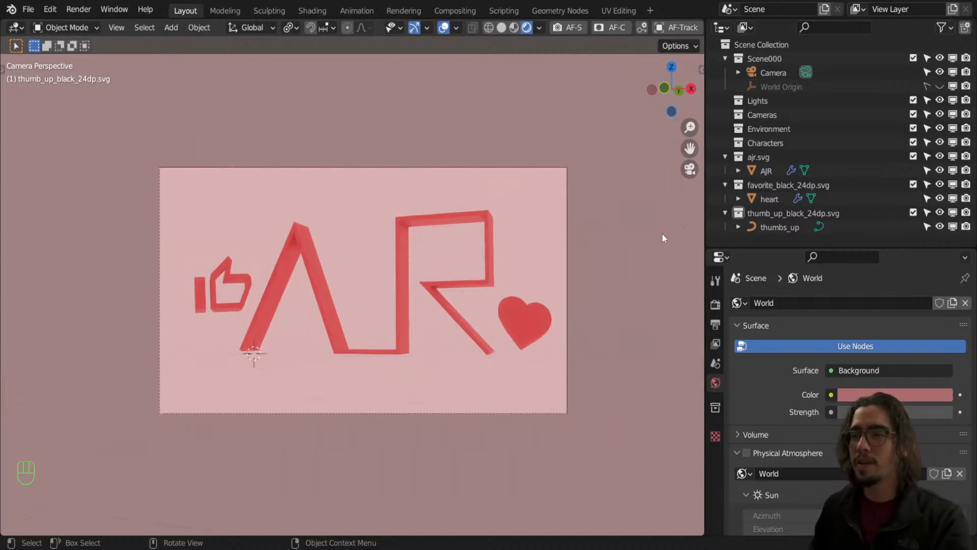
scroll(636, 251, up, 1)
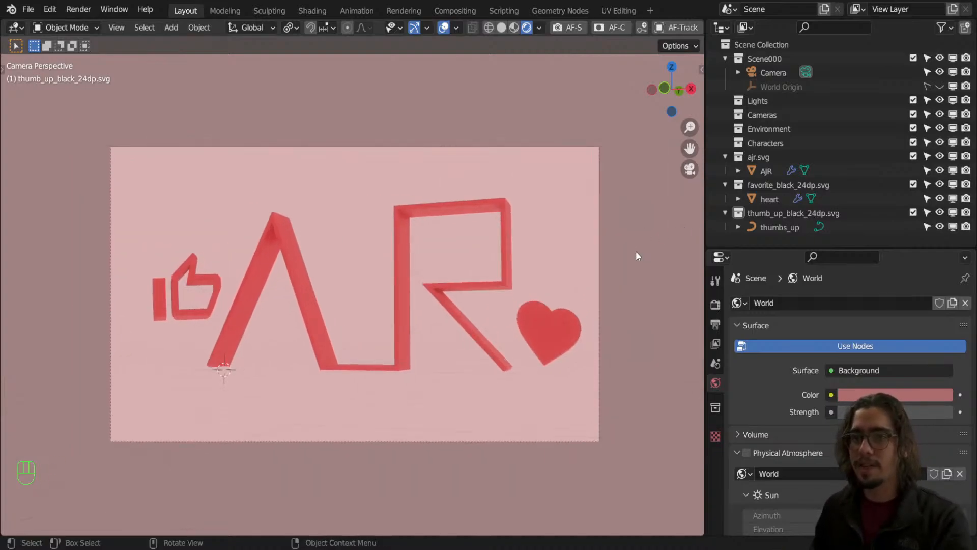
key(KP_0)
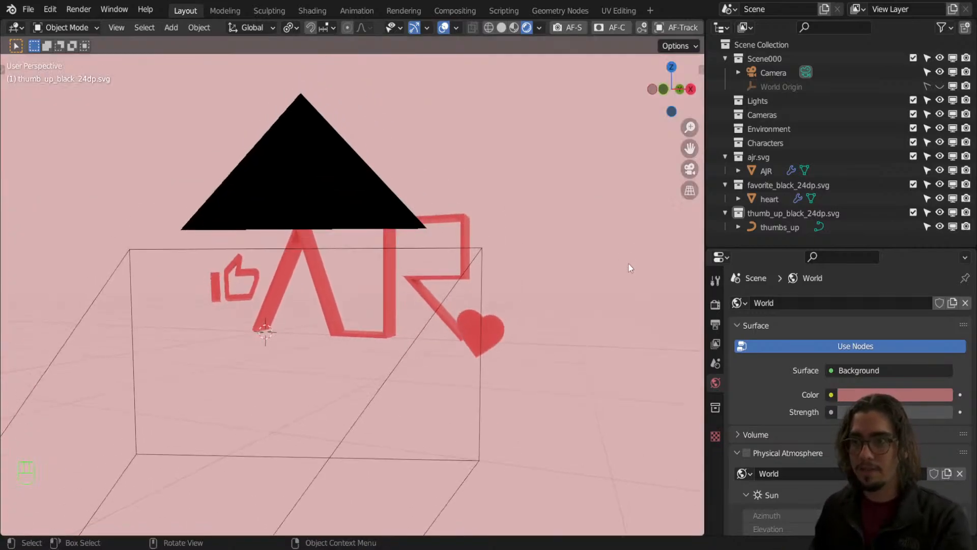
key(KP_0)
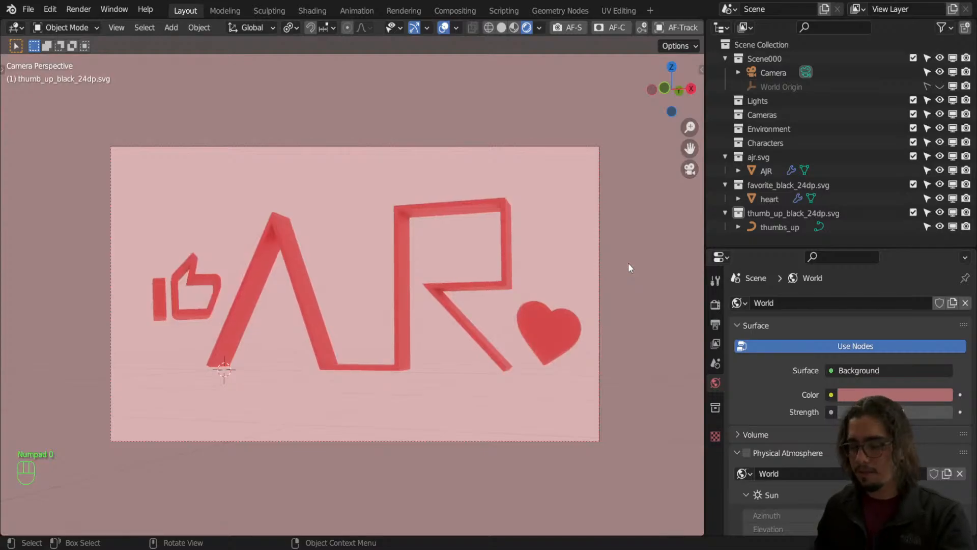
Render the current frame, examine the Render Result in the UV Editing workspace, and return to the Layout workspace.
key(F12)
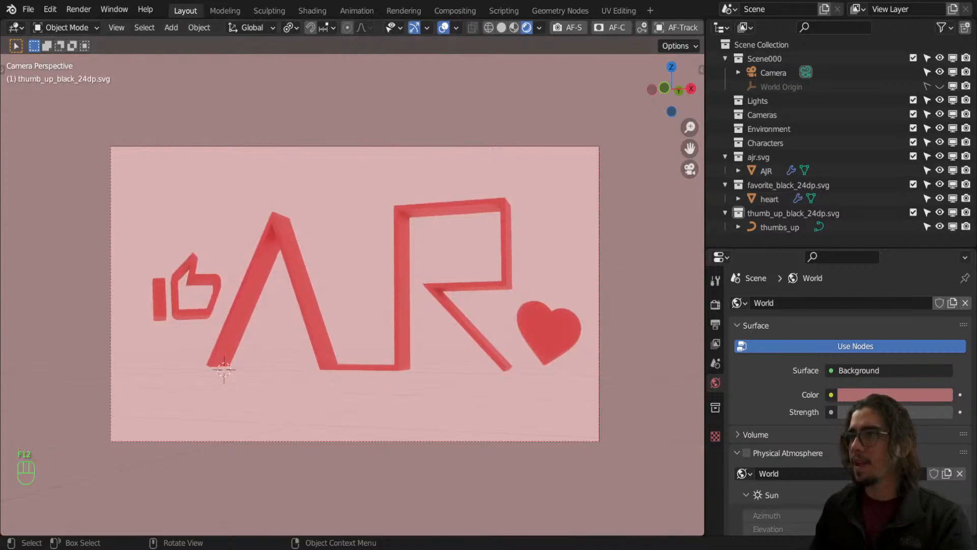
click(631, 11)
scroll(338, 262, up, 3)
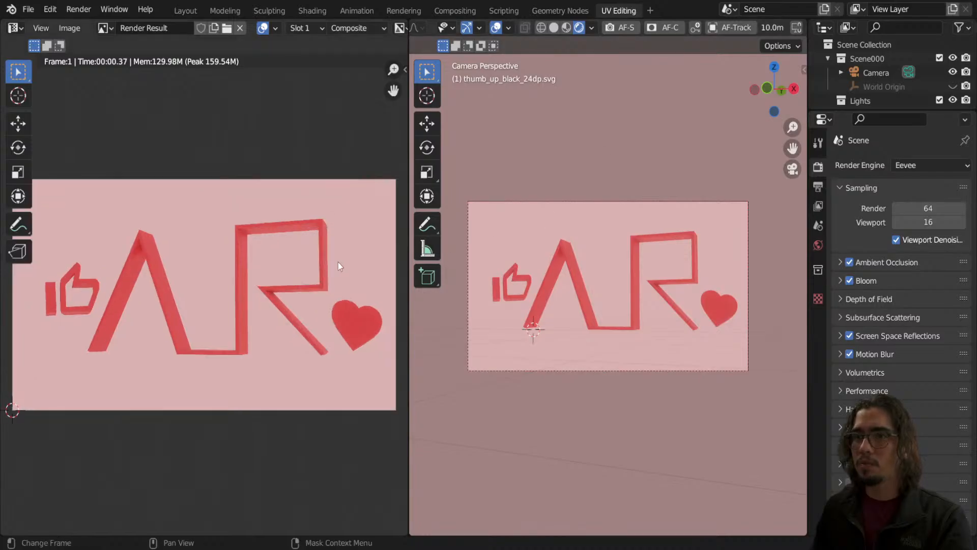
scroll(348, 268, down, 1)
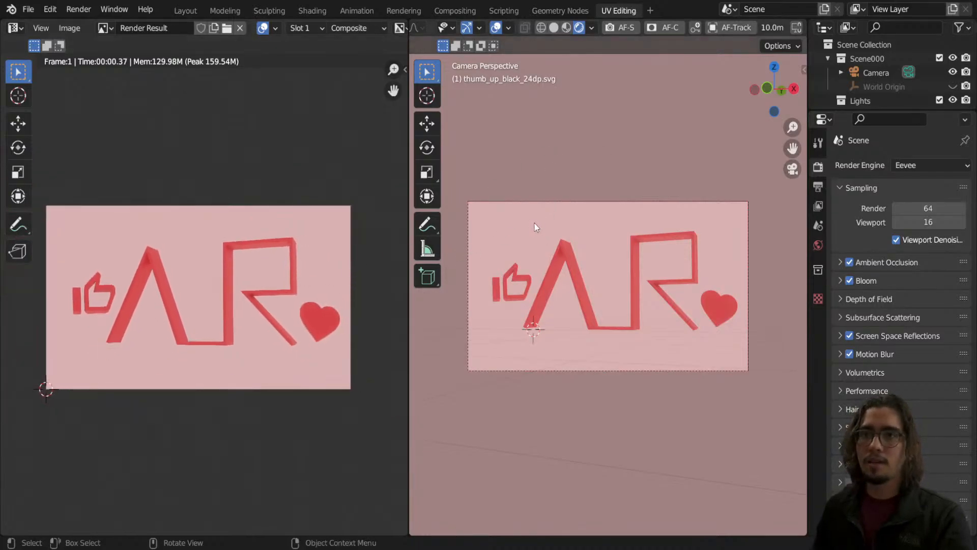
click(186, 11)
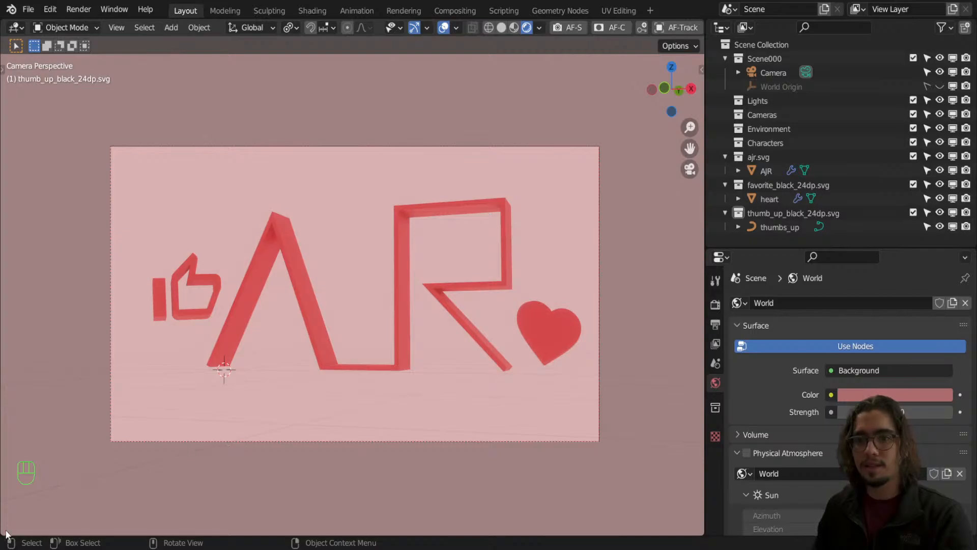
drag(4, 532, 16, 491)
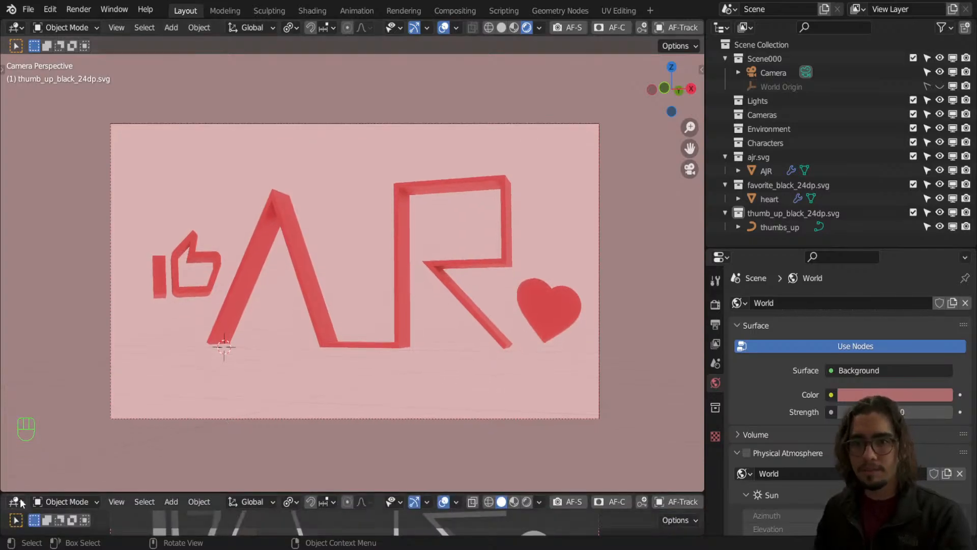
click(20, 503)
click(12, 500)
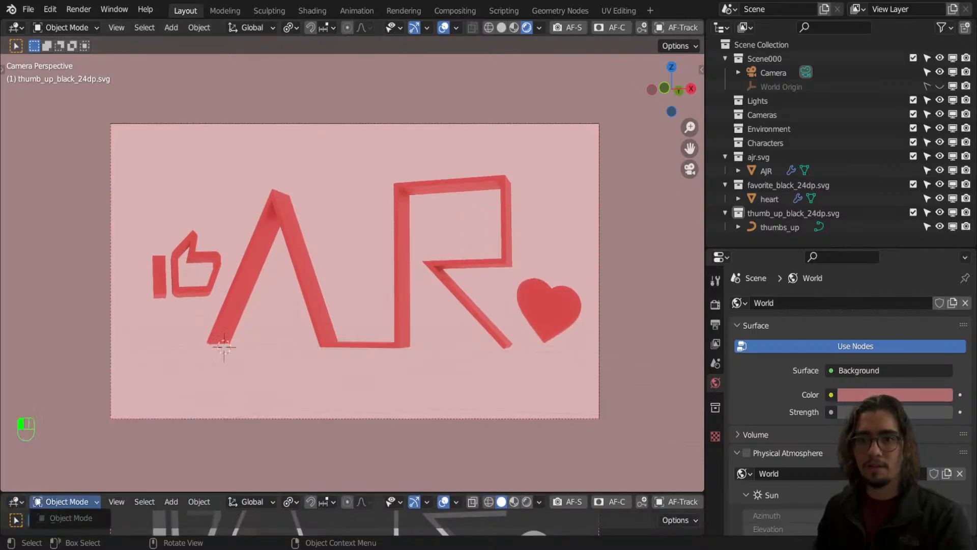
click(20, 502)
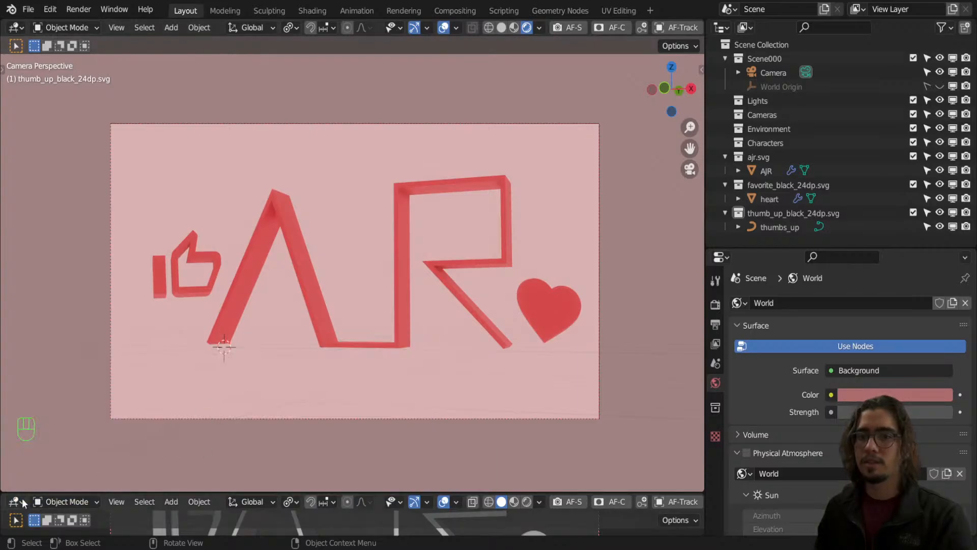
click(23, 503)
click(20, 502)
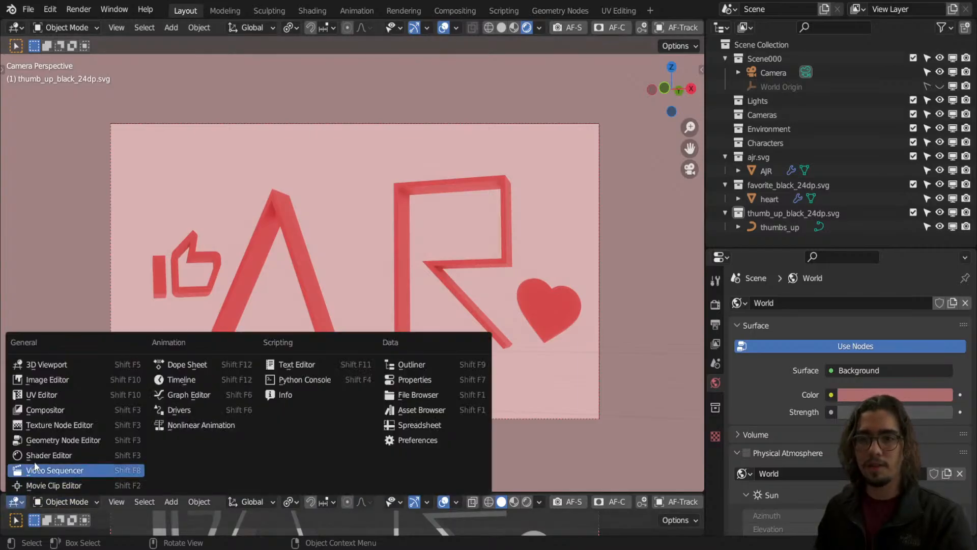
click(20, 503)
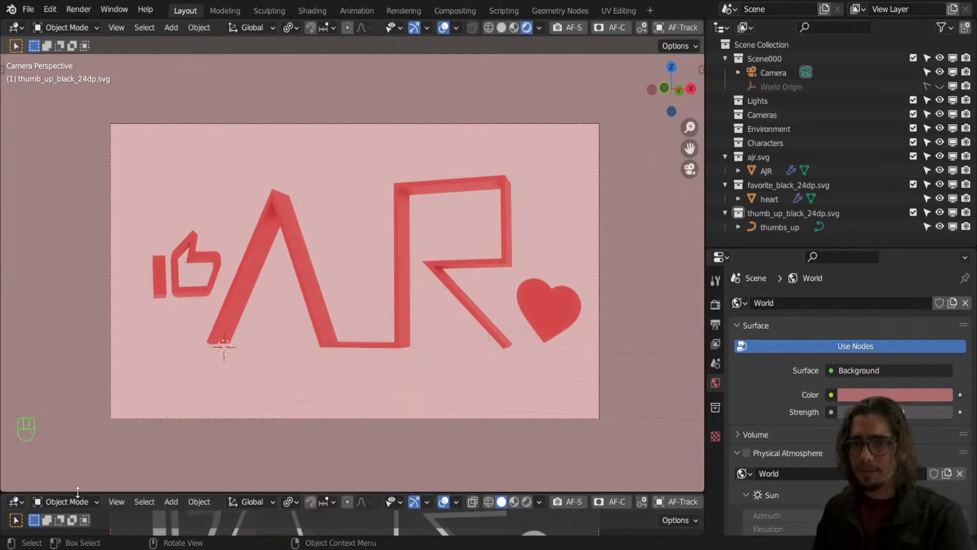
drag(78, 492, 11, 531)
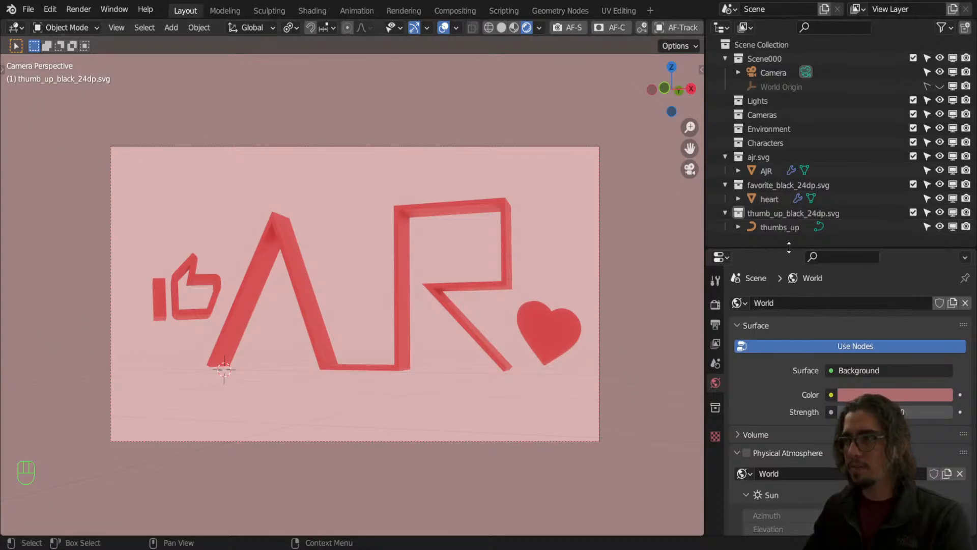
Try a side-by-side split of the 3D viewport with the Outliner and the Timeline in the new area, and close it.
mouse_move(780, 249)
mouse_down()
mouse_move(780, 337)
mouse_move(780, 243)
mouse_move(779, 253)
mouse_up()
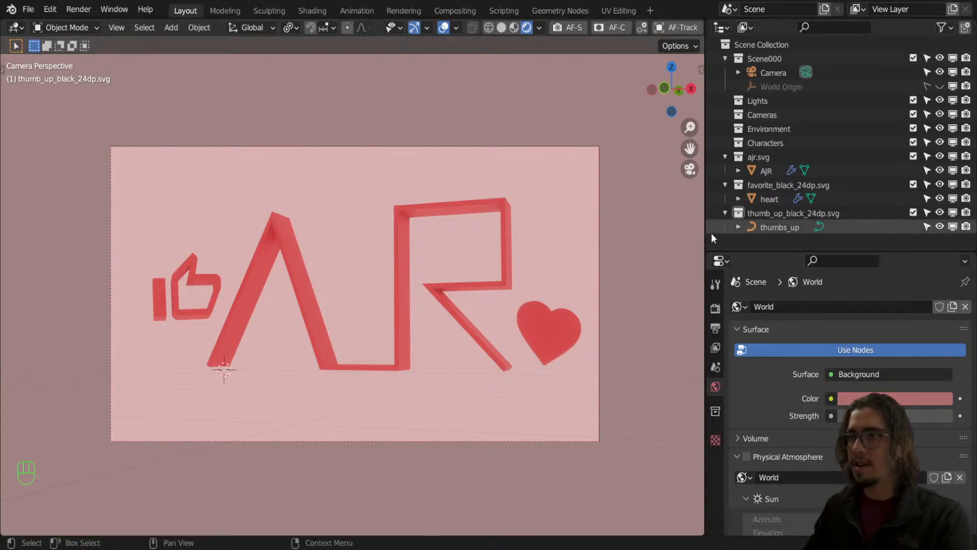
mouse_move(705, 235)
mouse_down()
mouse_move(651, 235)
mouse_move(719, 235)
mouse_up()
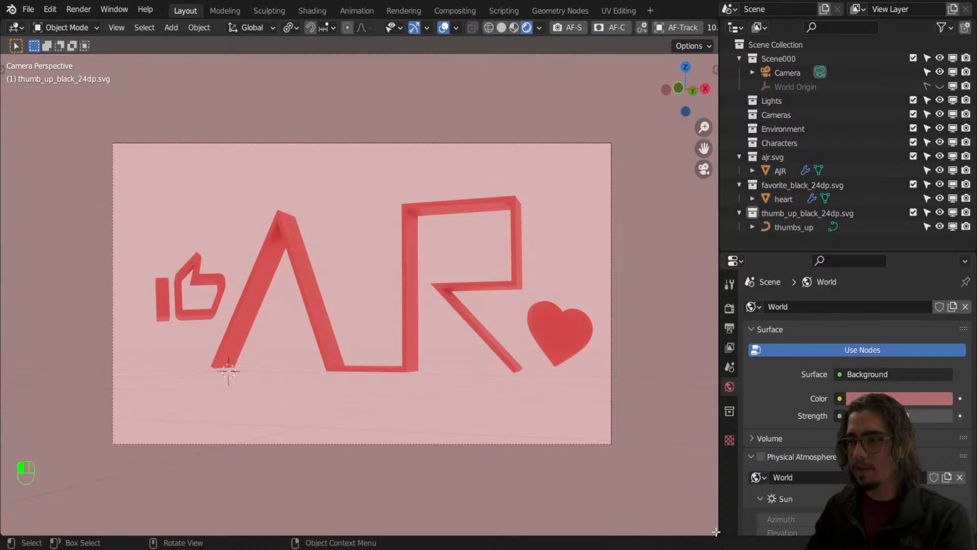
drag(715, 532, 411, 489)
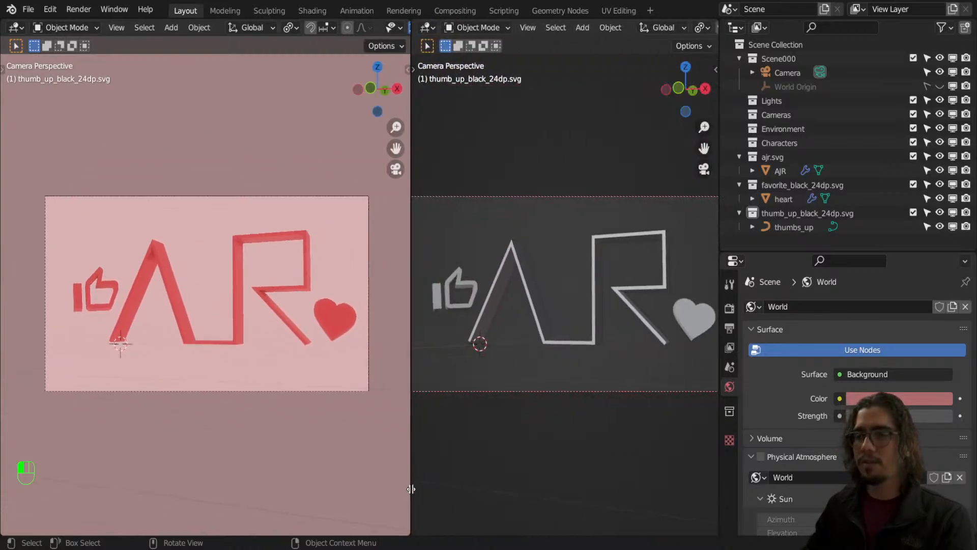
scroll(528, 437, down, 2)
click(428, 28)
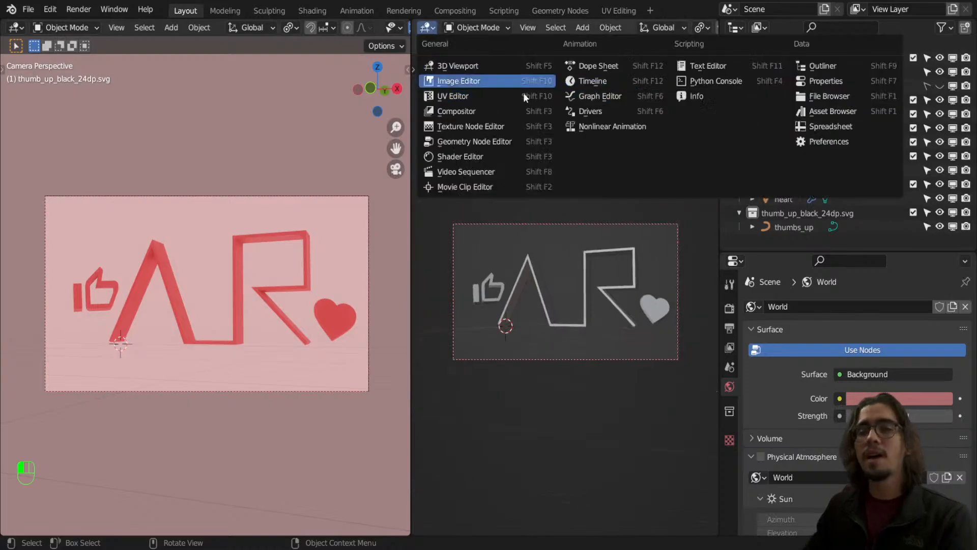
click(827, 68)
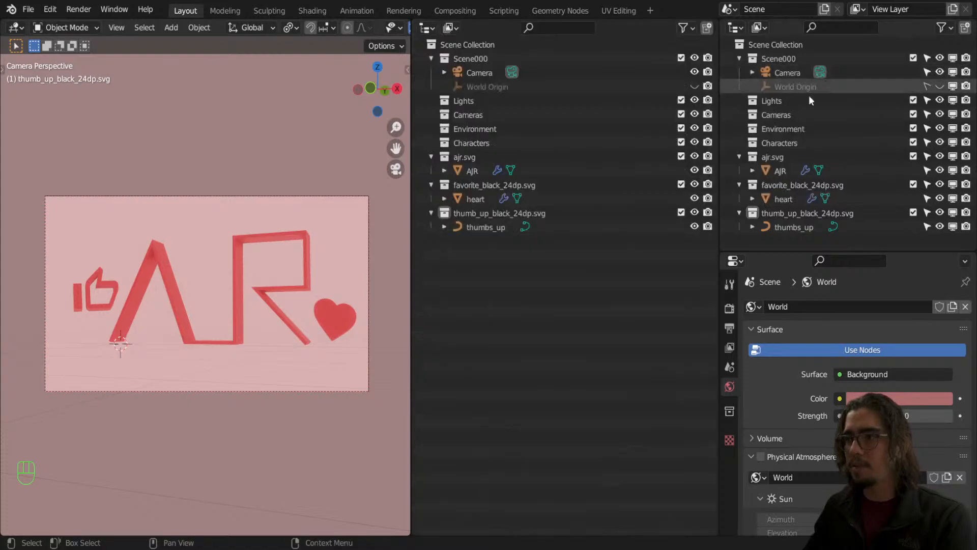
click(428, 28)
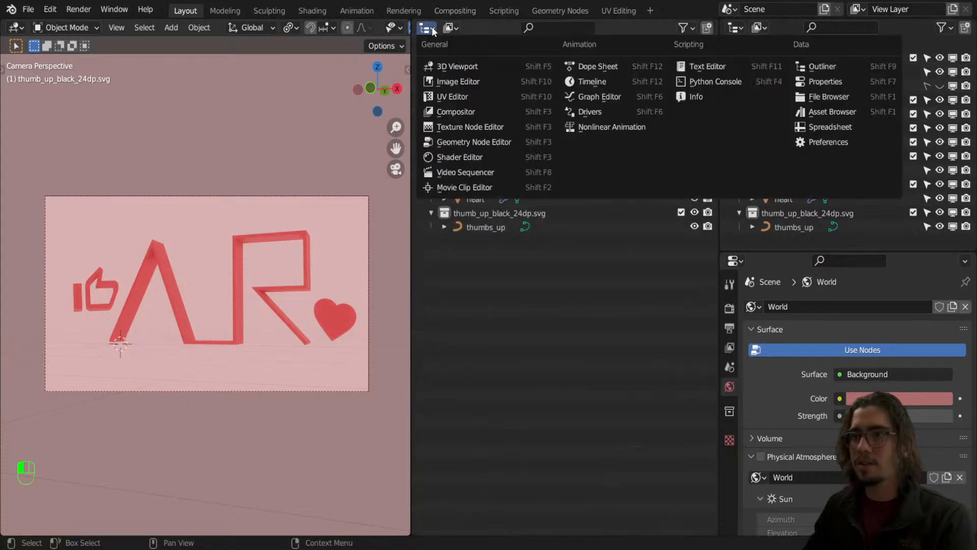
click(601, 84)
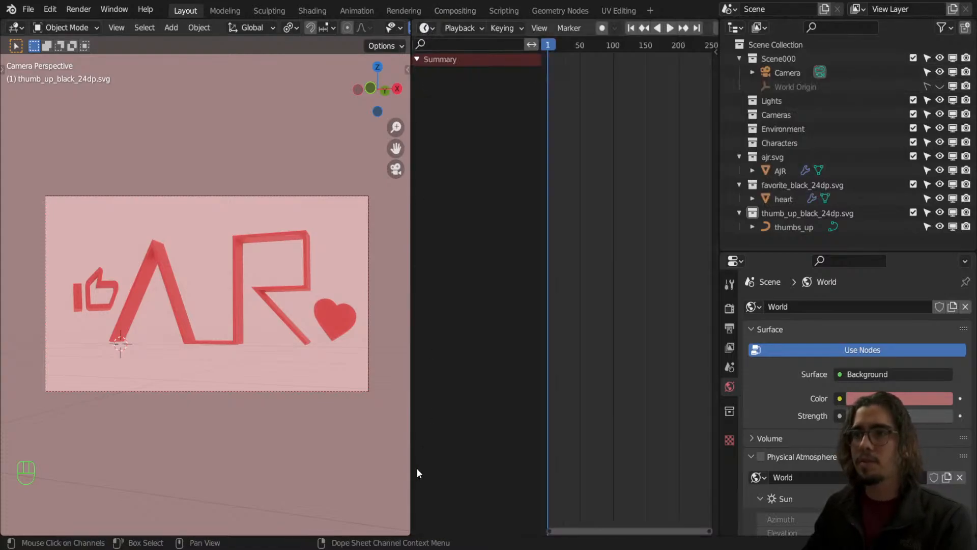
drag(409, 532, 525, 526)
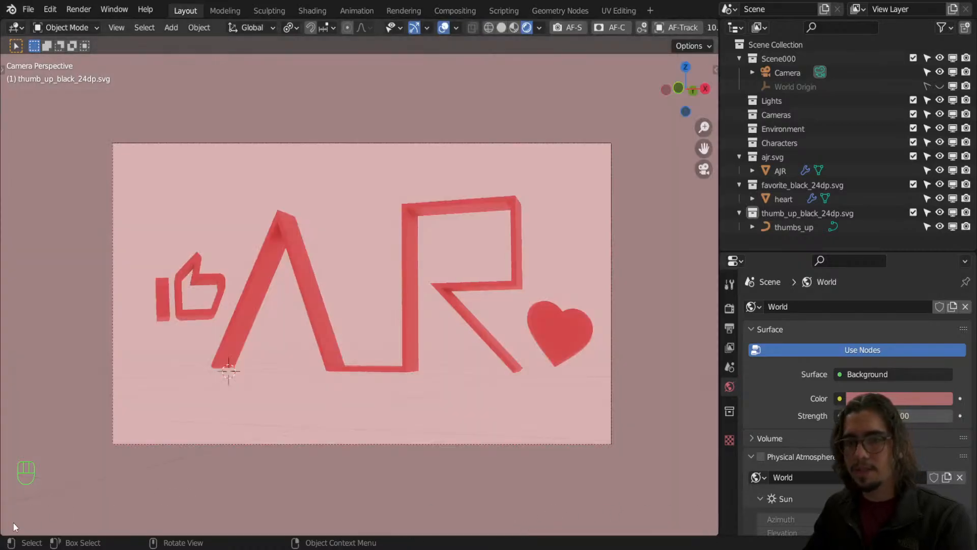
Split off a strip below the 3D viewport, make it a Timeline, and enlarge it to show the frame numbers.
drag(5, 535, 4, 501)
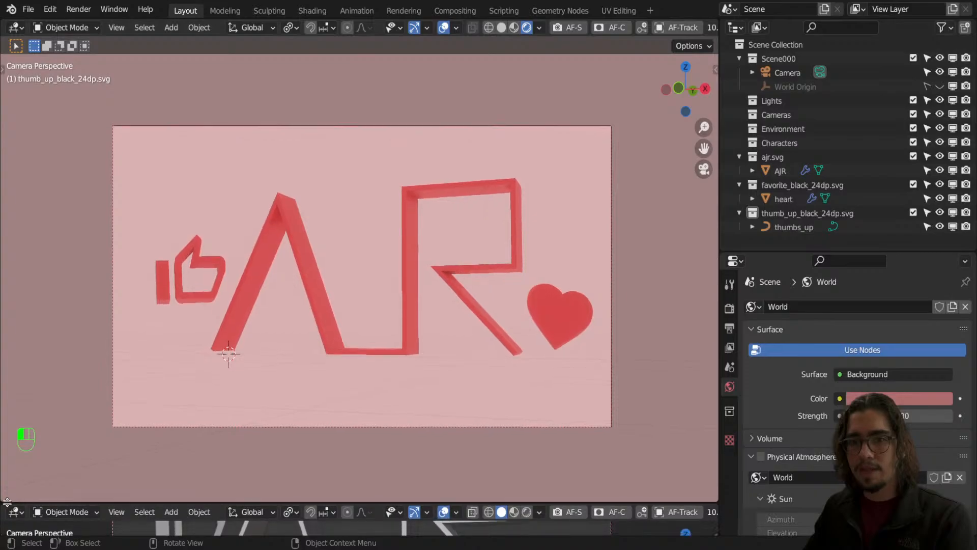
click(15, 511)
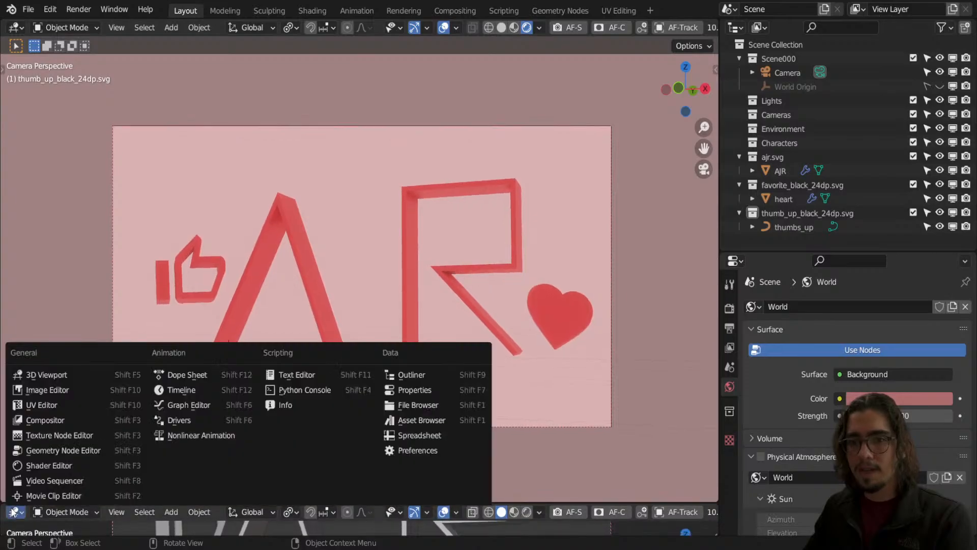
click(181, 390)
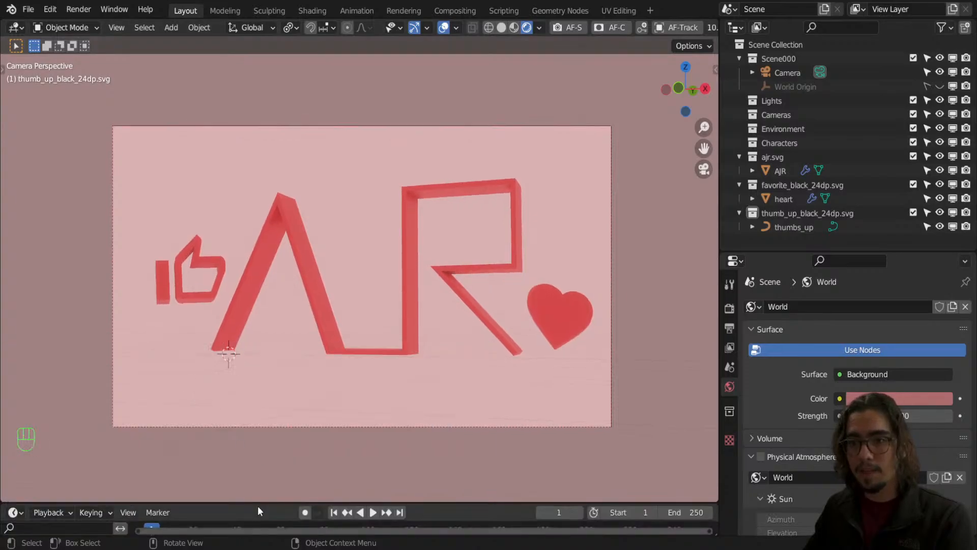
drag(259, 504, 265, 465)
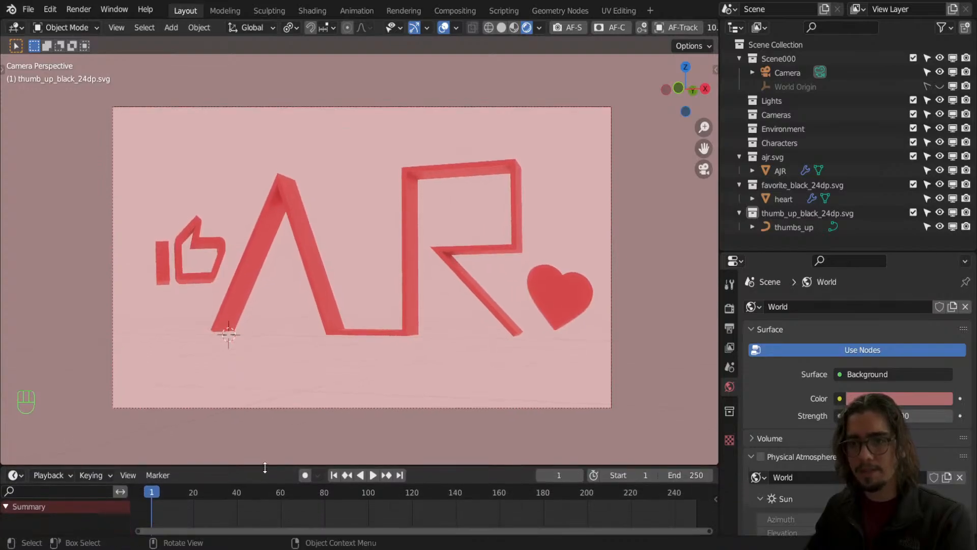
click(687, 478)
click(642, 478)
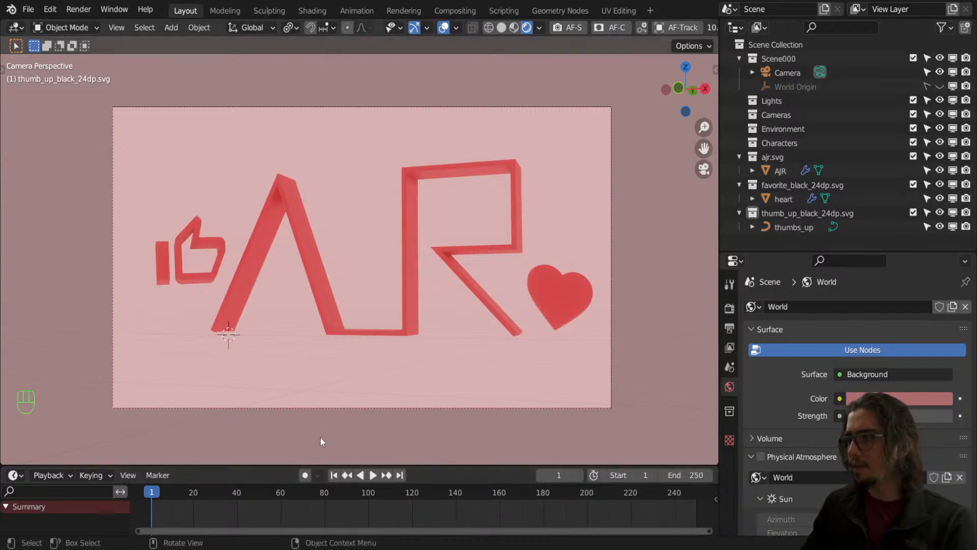
mouse_move(154, 491)
mouse_down()
mouse_move(211, 496)
mouse_move(165, 506)
mouse_move(658, 481)
mouse_move(312, 522)
mouse_move(143, 518)
mouse_move(152, 509)
mouse_up()
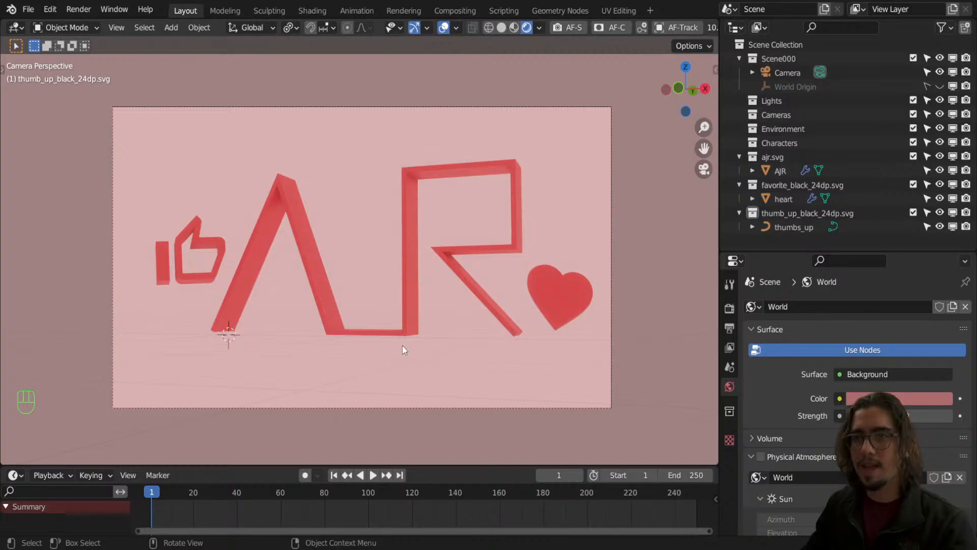
Insert Location, Rotation & Scale keyframes at frame 1 for the thumbs-up, the AJR logo and the heart.
click(220, 245)
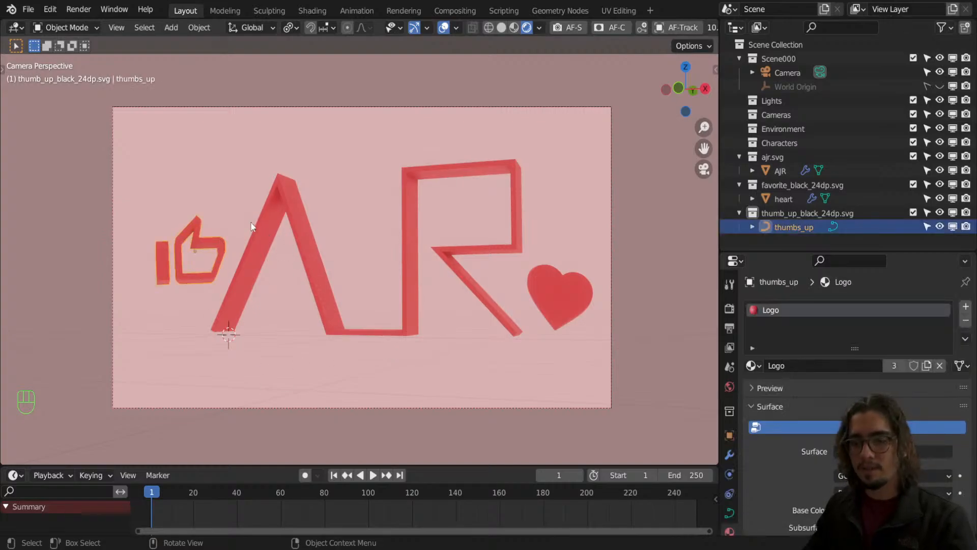
key(i)
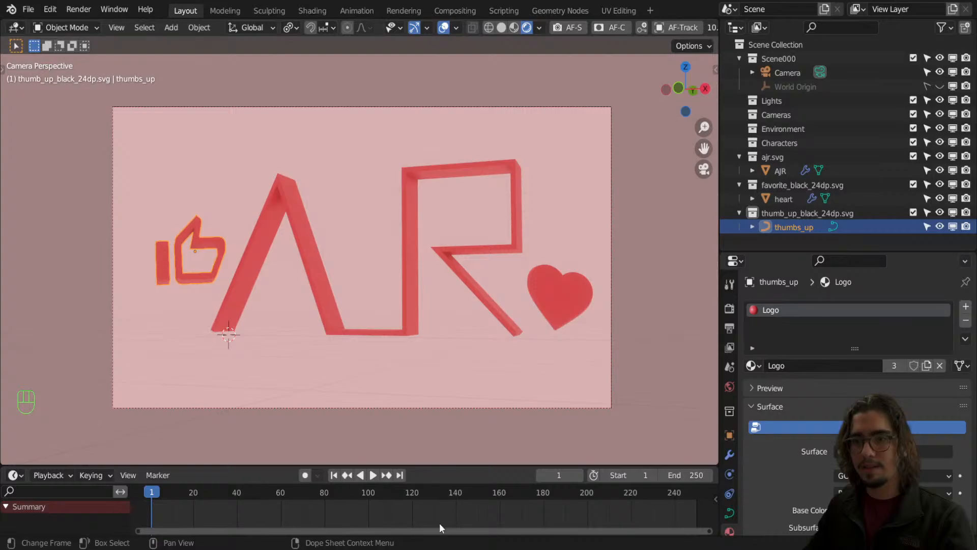
key(i)
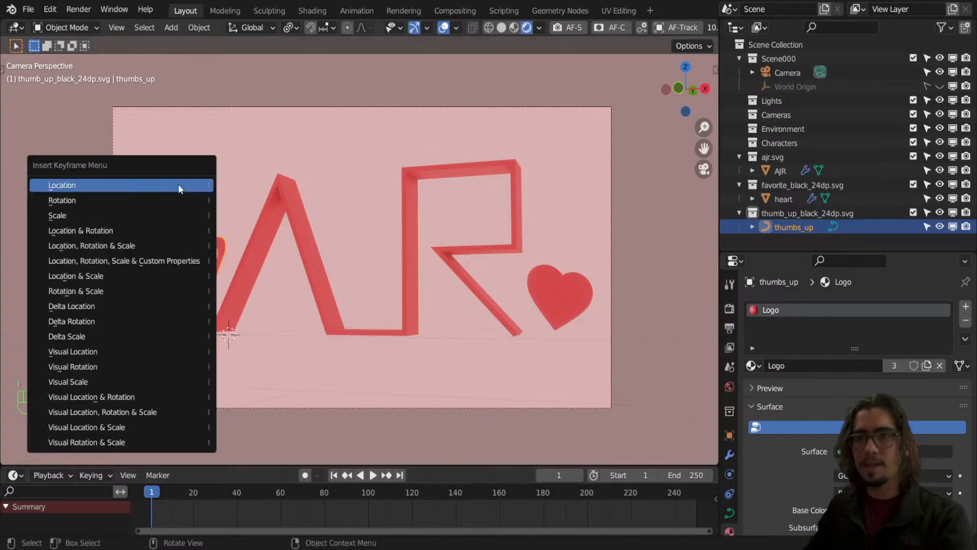
click(175, 240)
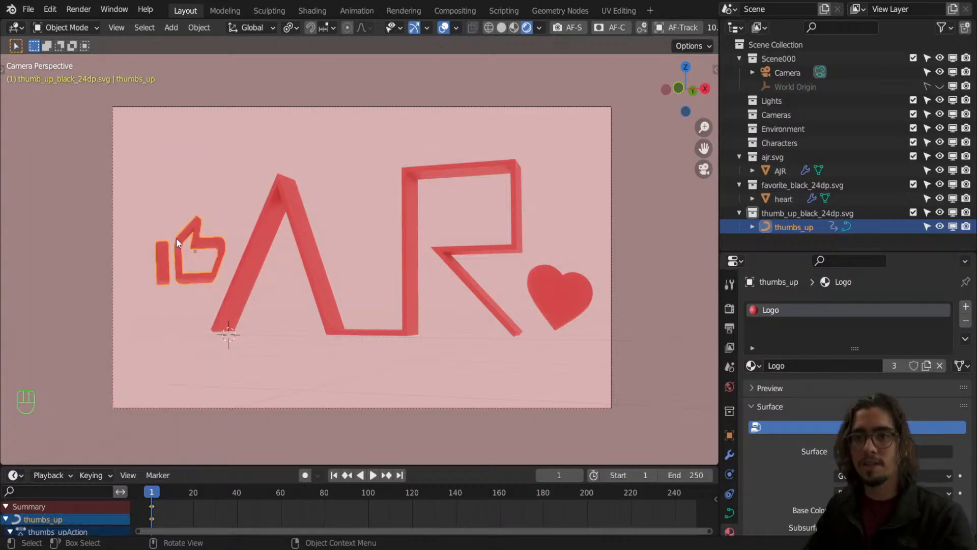
click(270, 209)
key(i)
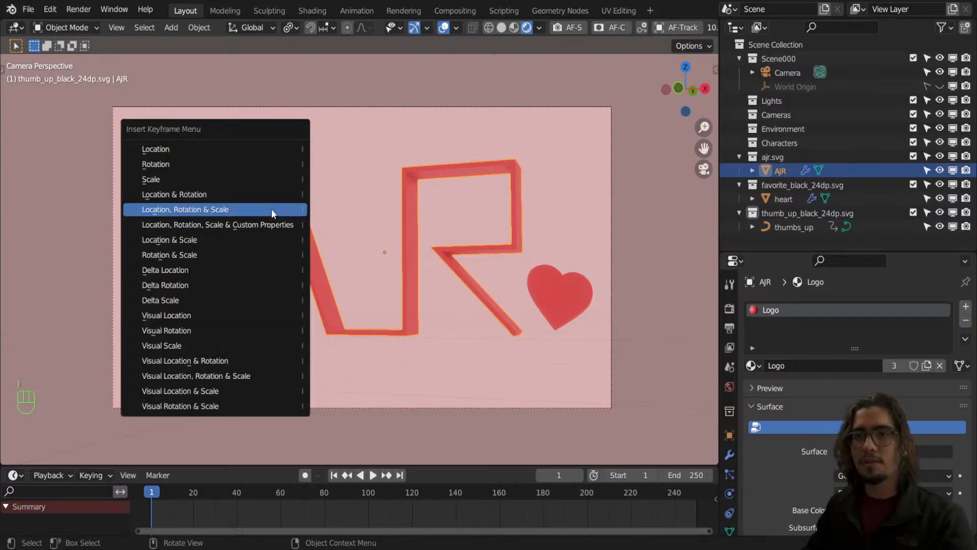
click(272, 210)
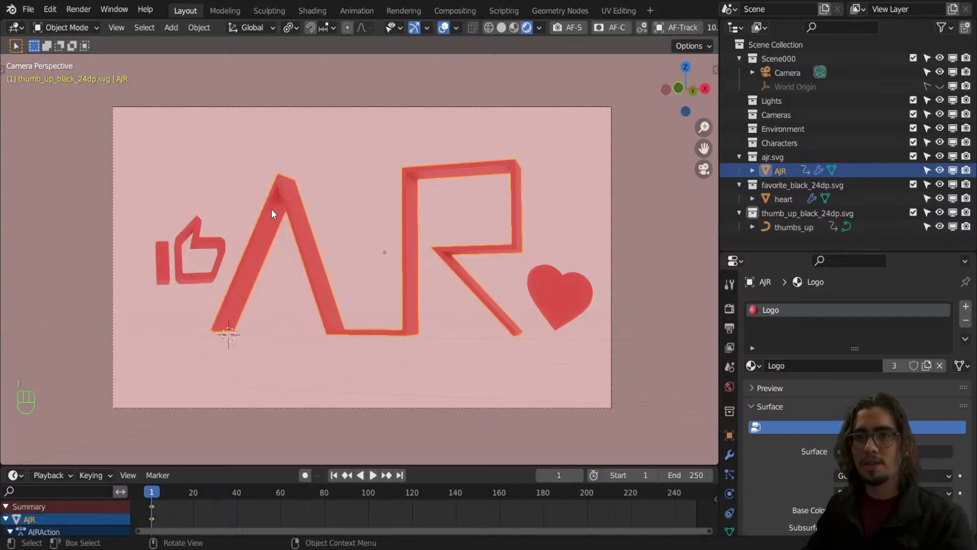
click(561, 282)
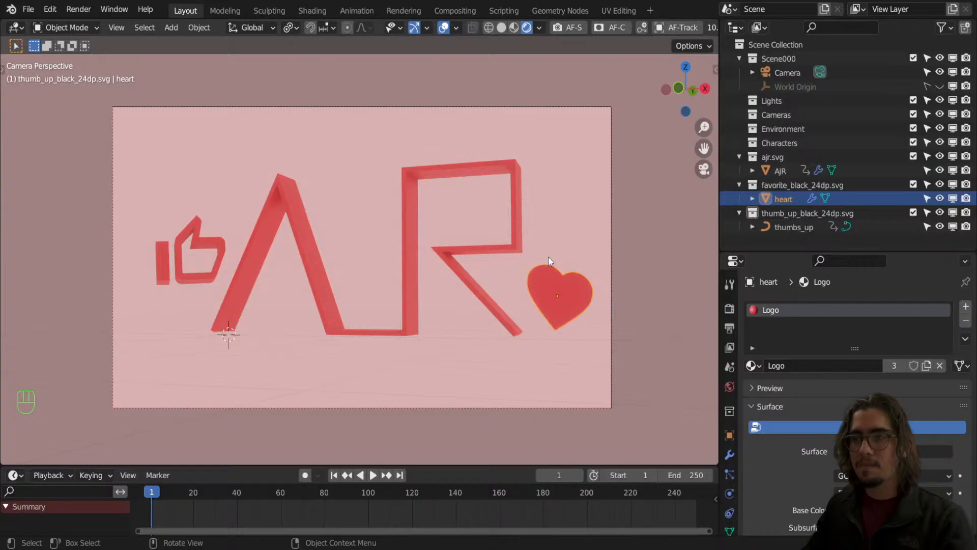
key(i)
click(512, 170)
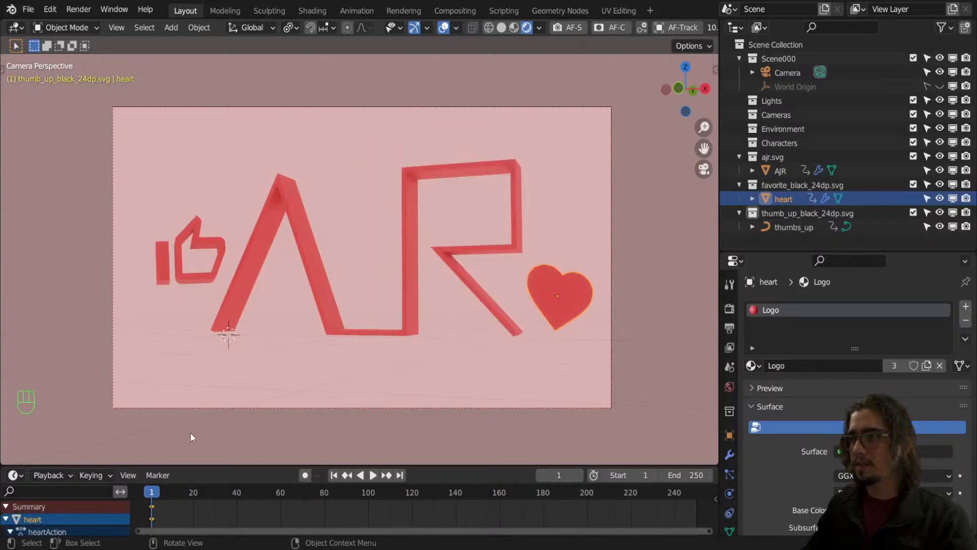
At frame 180, move the thumbs-up above the logo's first leg and the heart below the R.
drag(160, 492, 544, 500)
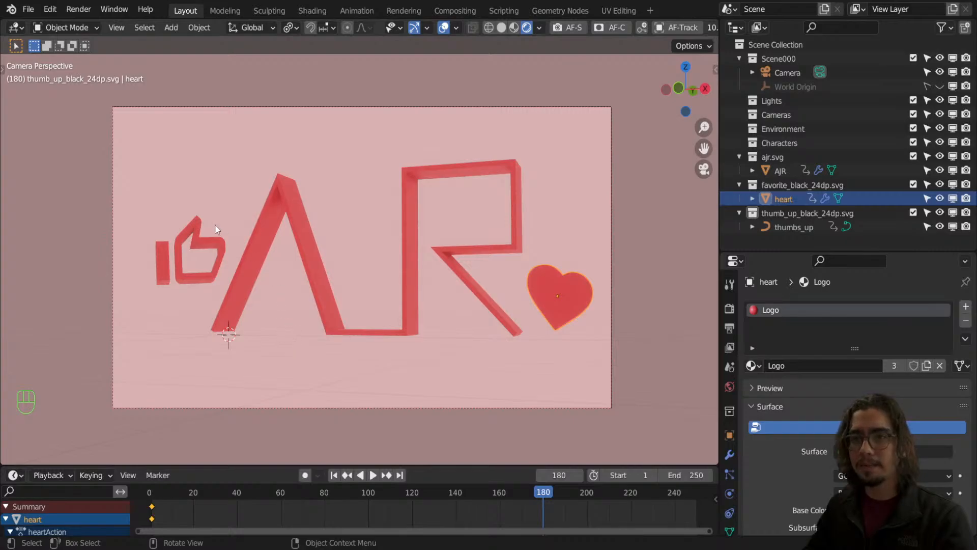
click(218, 243)
key(g)
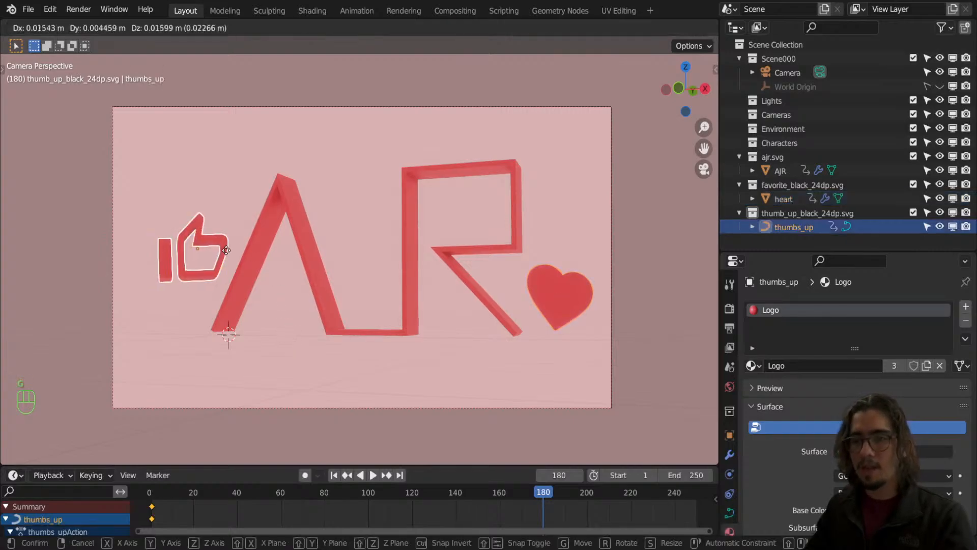
click(272, 193)
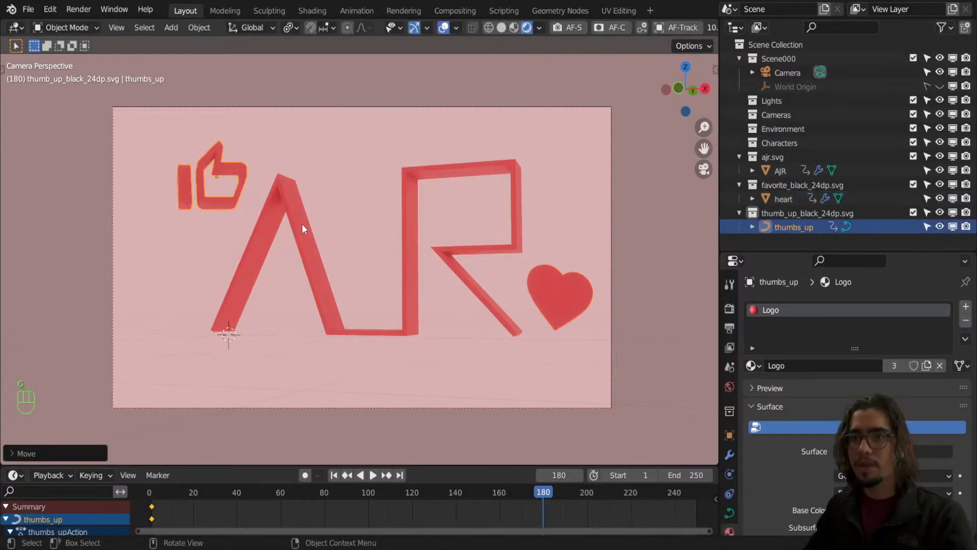
click(580, 303)
key(g)
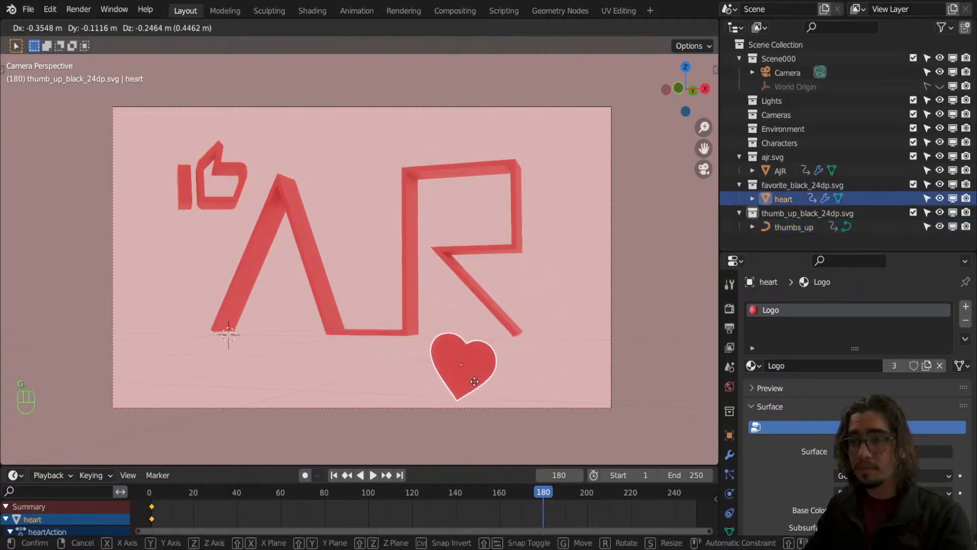
click(476, 385)
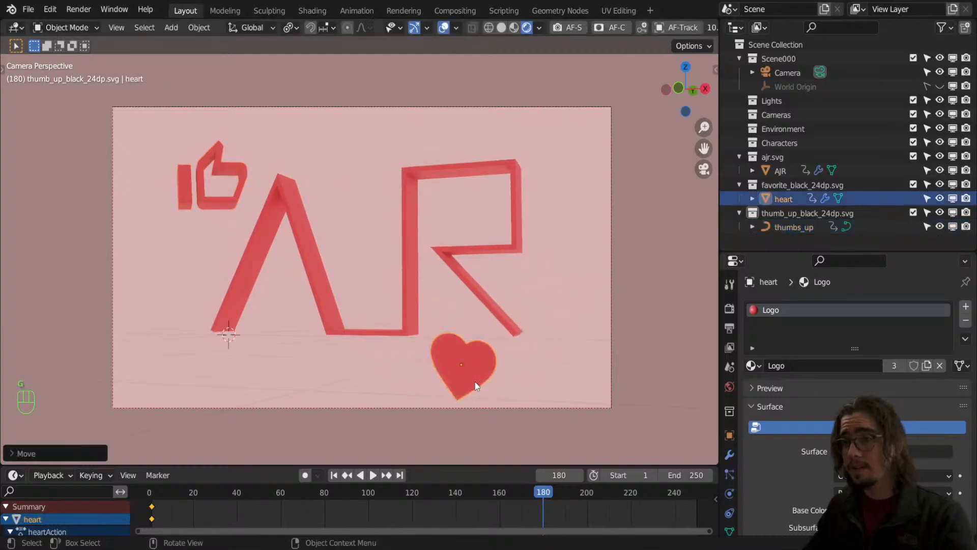
Switch the viewport to Material Preview and insert Location, Rotation & Scale keyframes for the heart and thumbs-up at frame 180.
shift+click(242, 169)
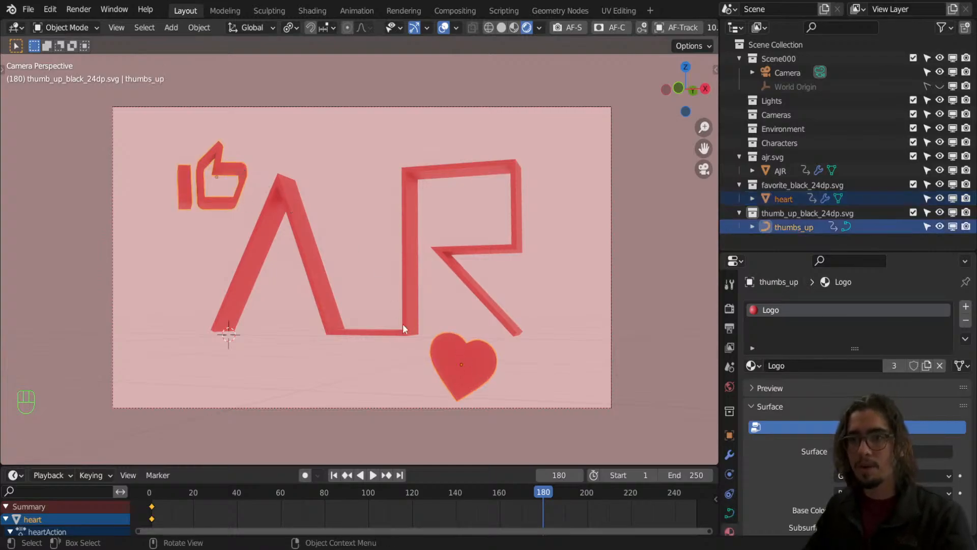
click(449, 372)
click(514, 28)
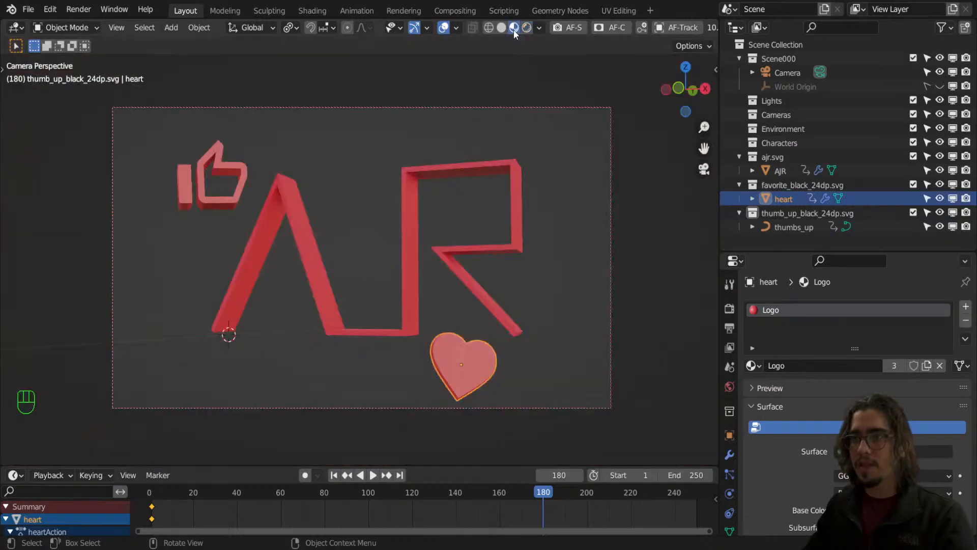
click(509, 365)
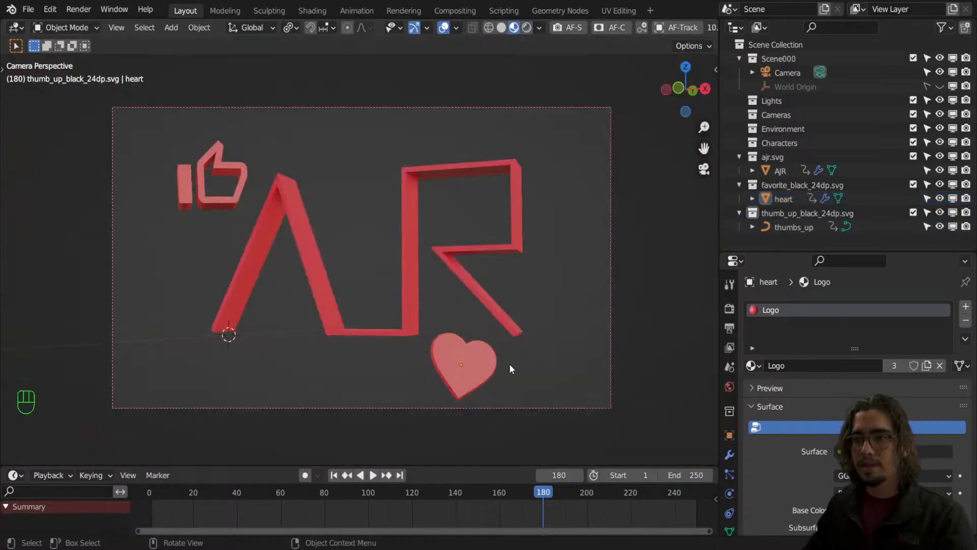
click(473, 356)
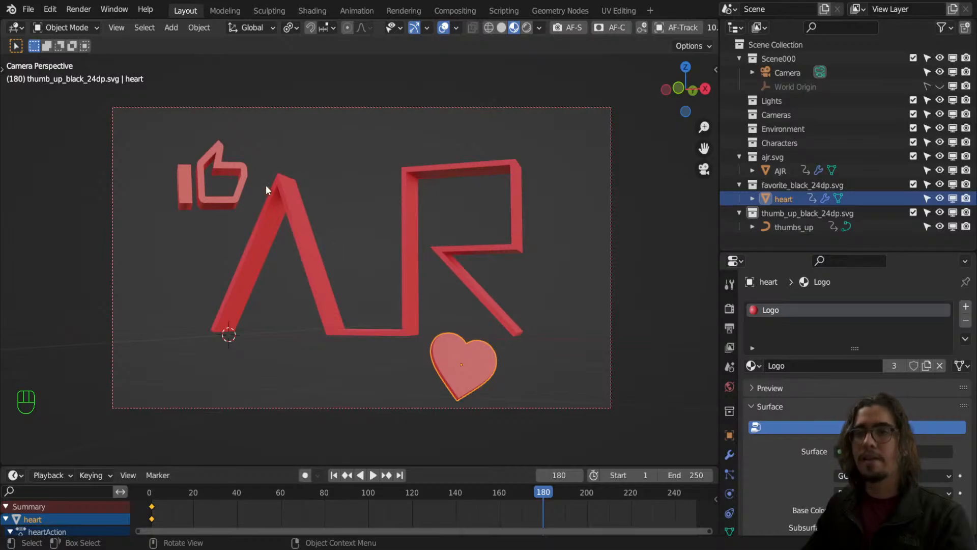
shift+click(244, 168)
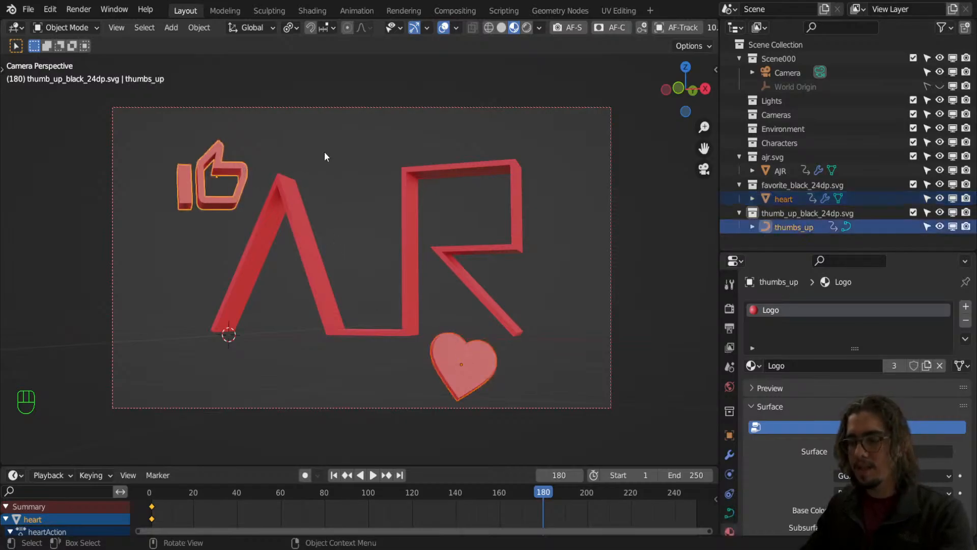
key(i)
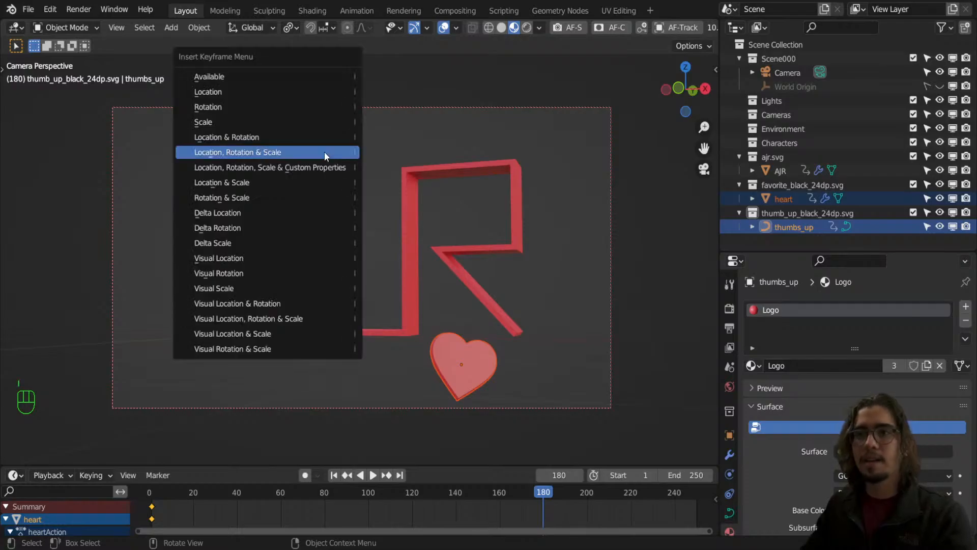
click(325, 153)
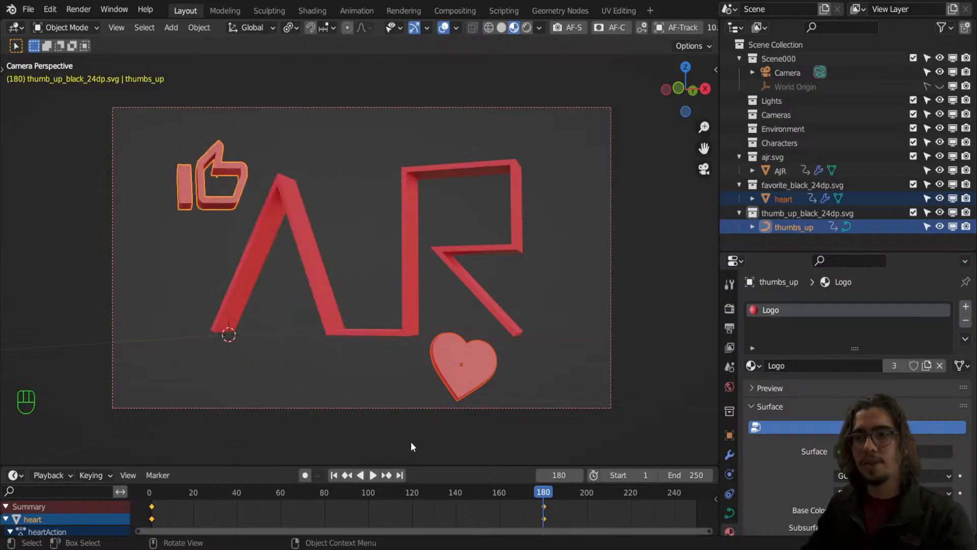
Play the icon animation from the first frame and return to frame 1.
click(334, 474)
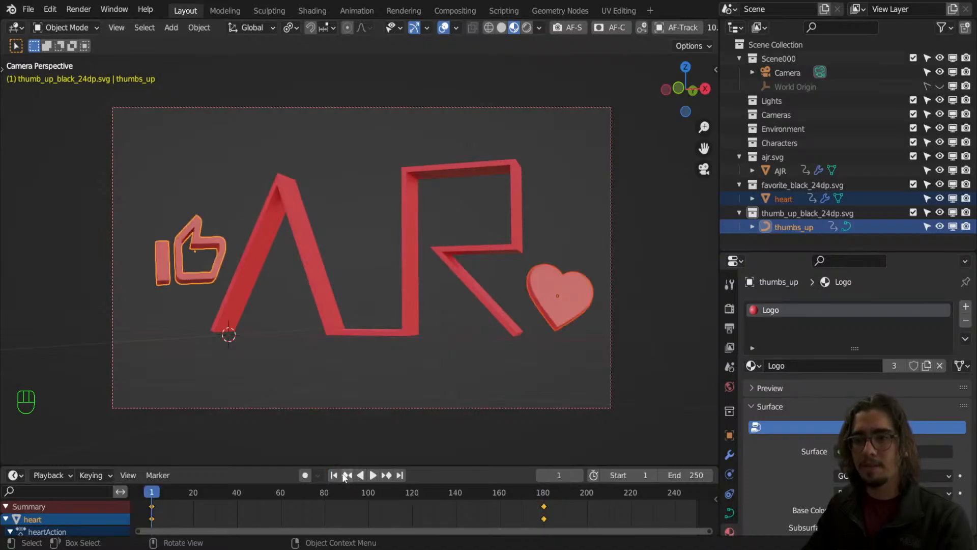
click(372, 478)
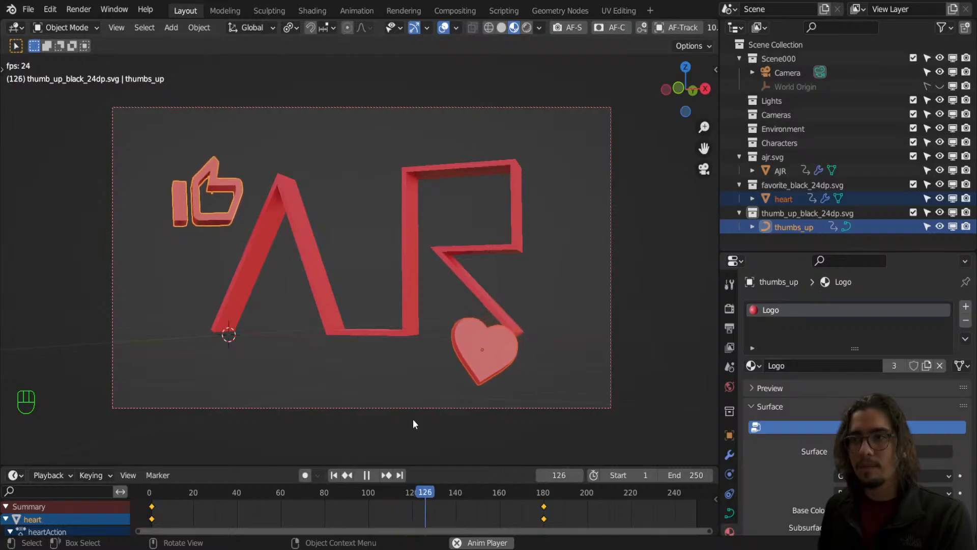
click(366, 477)
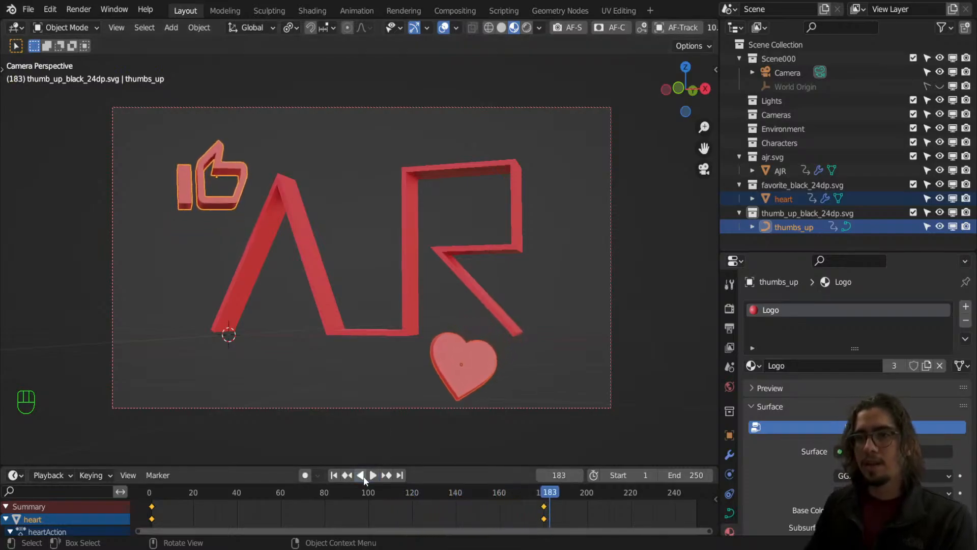
click(335, 475)
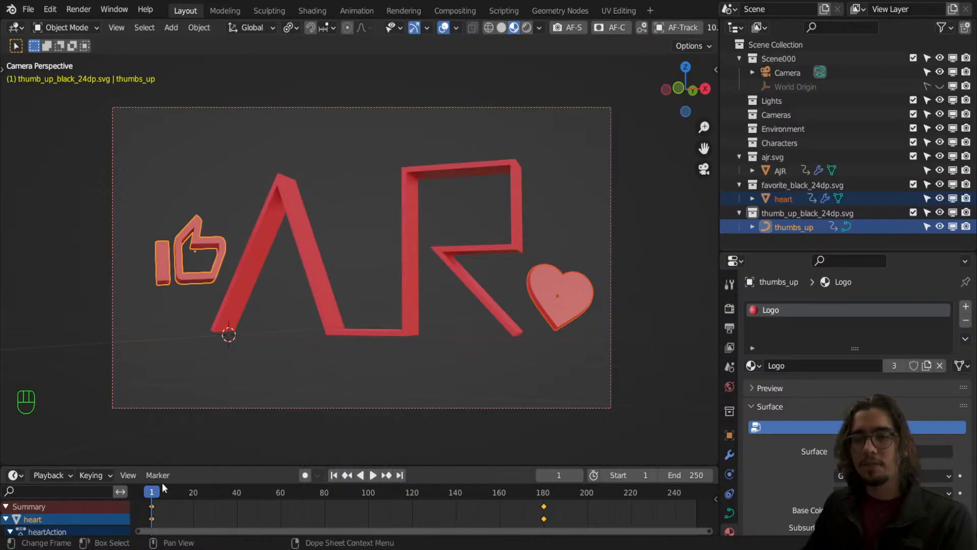
mouse_move(162, 488)
mouse_down()
mouse_move(606, 490)
mouse_move(151, 496)
mouse_up()
key(space)
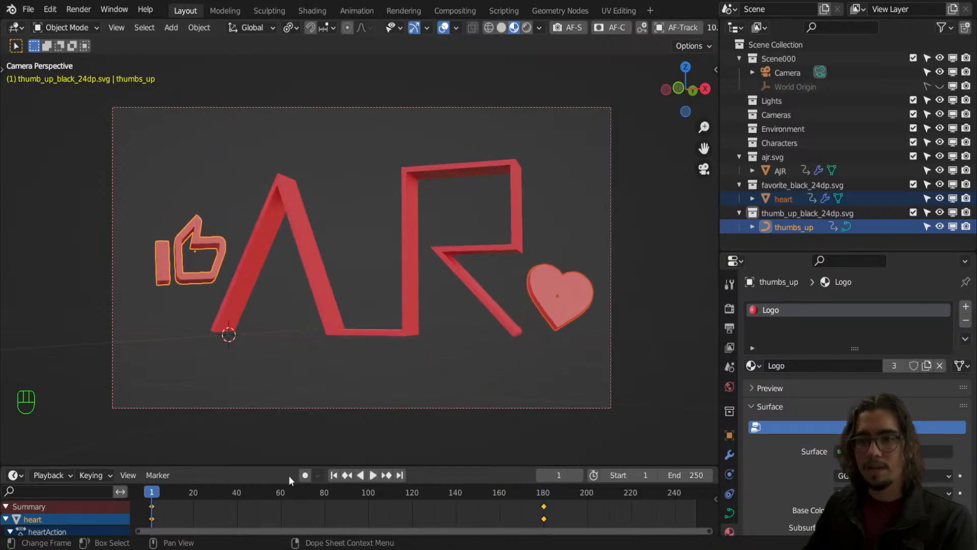
Lock the camera to the view and insert a keyframe for the camera at frame 1.
click(788, 71)
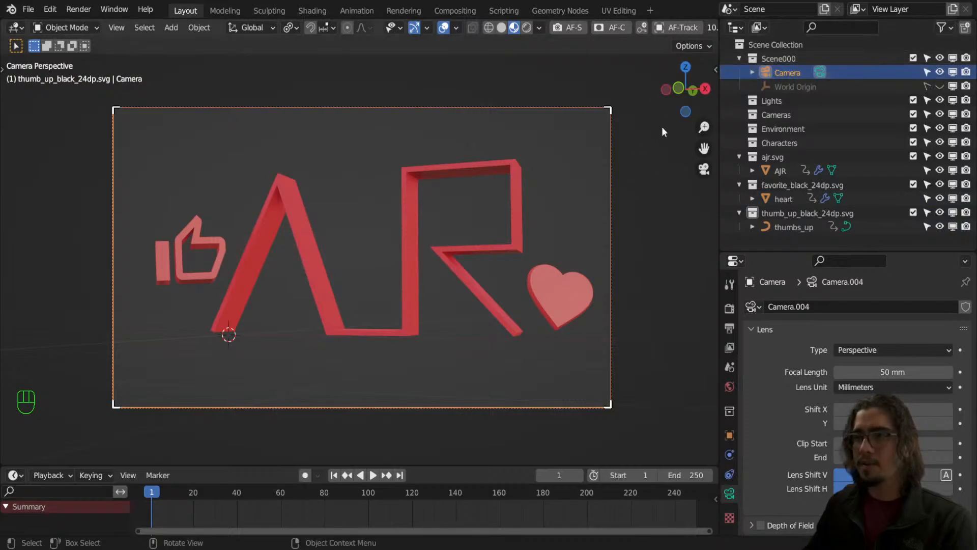
scroll(683, 30, down, 2)
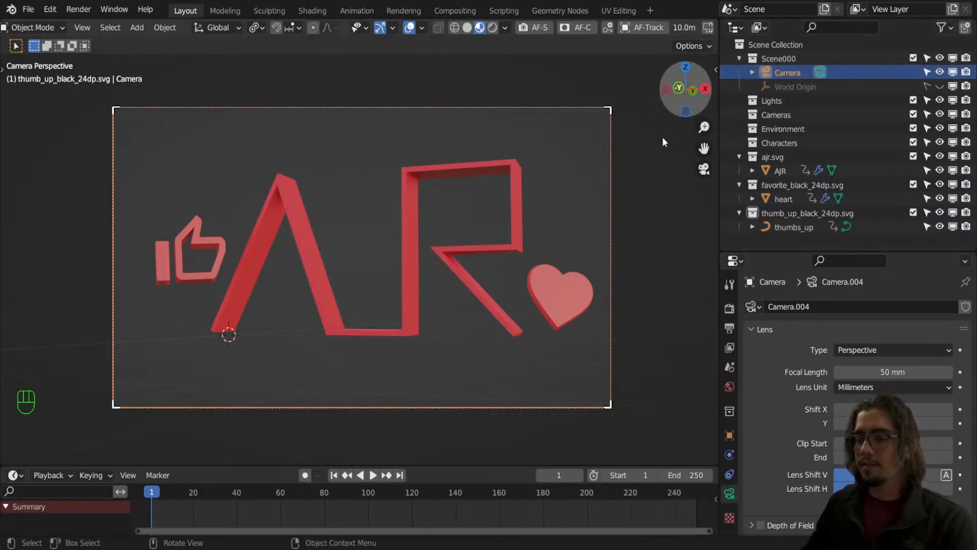
key(n)
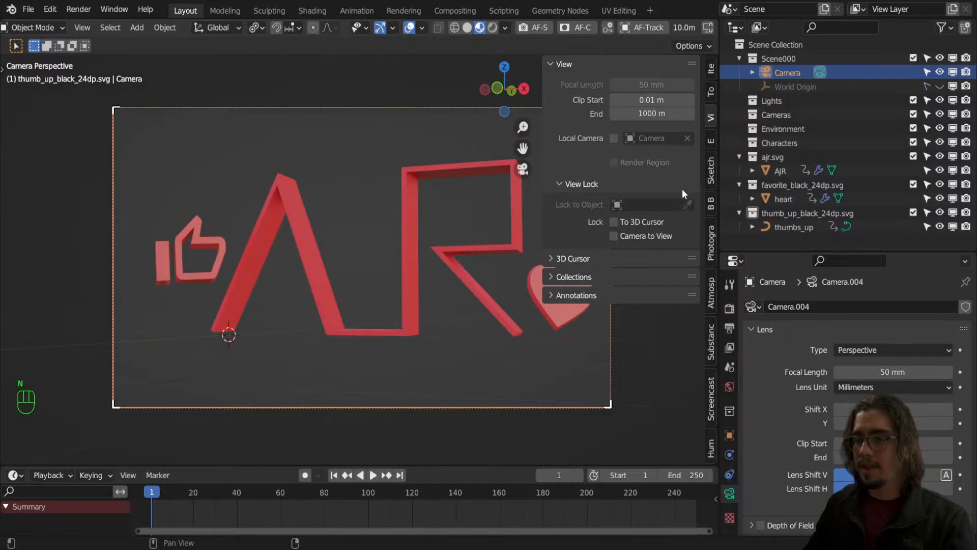
key(n)
key(n)
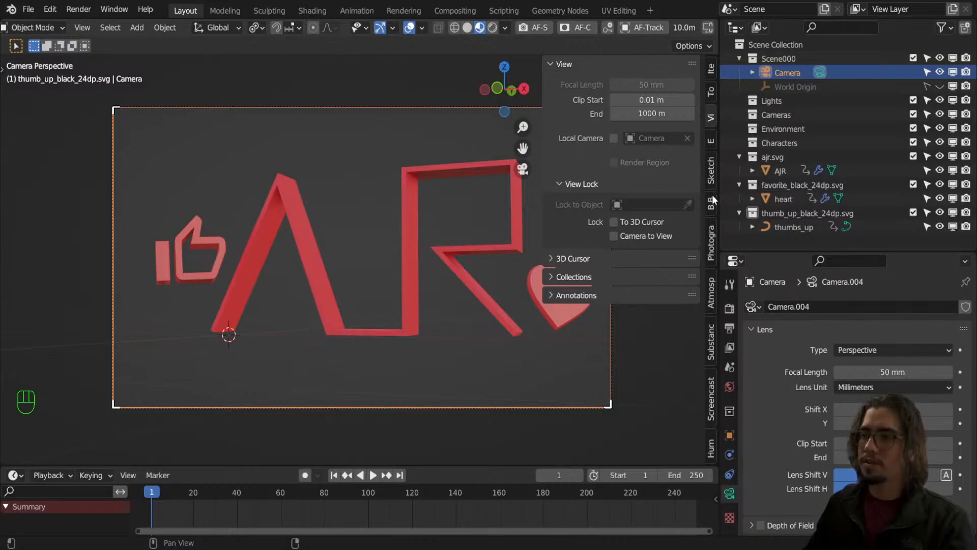
scroll(711, 197, up, 2)
scroll(712, 166, down, 2)
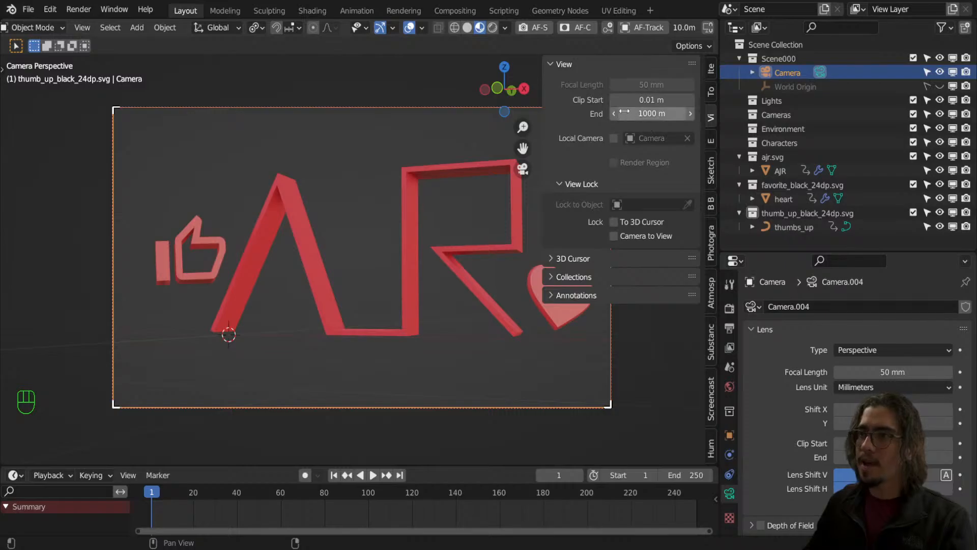
click(632, 239)
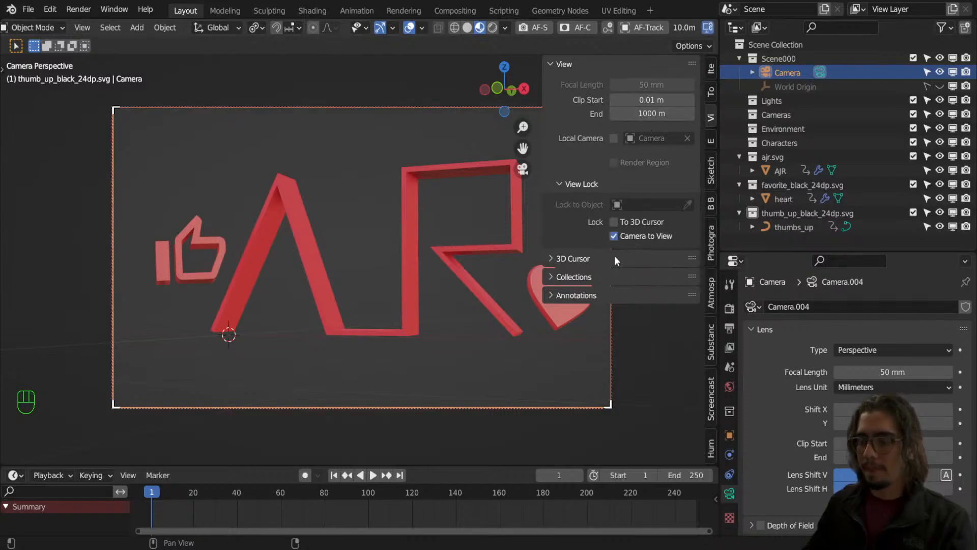
key(n)
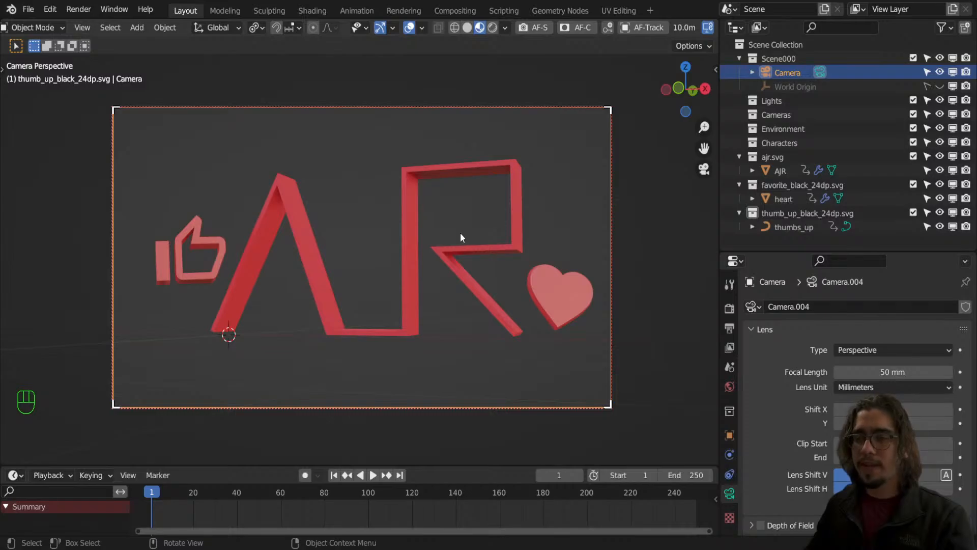
key(i)
click(399, 235)
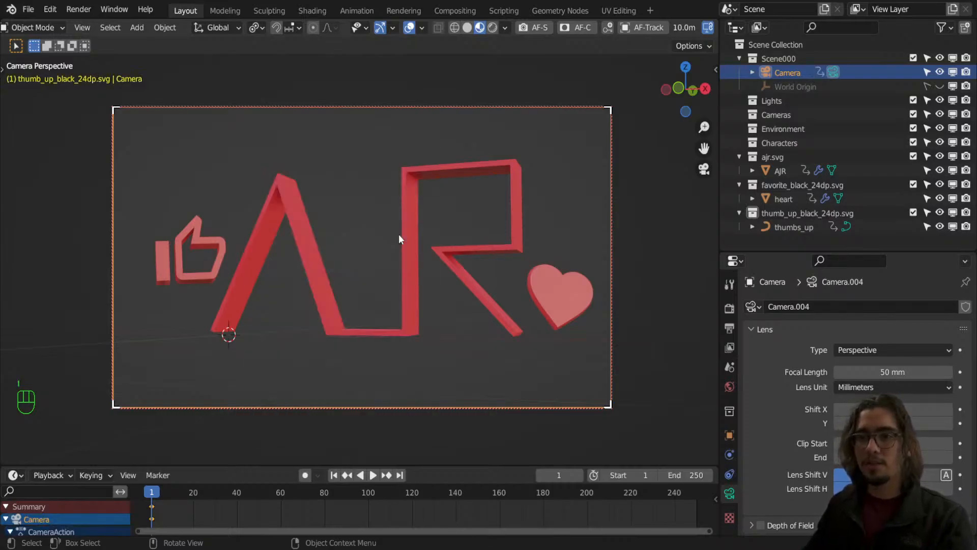
Try orbiting the locked camera at frame 161 without a keyframe, play the animation, and scrub back to frame 161.
drag(205, 486, 502, 486)
middle_drag(474, 315, 494, 308)
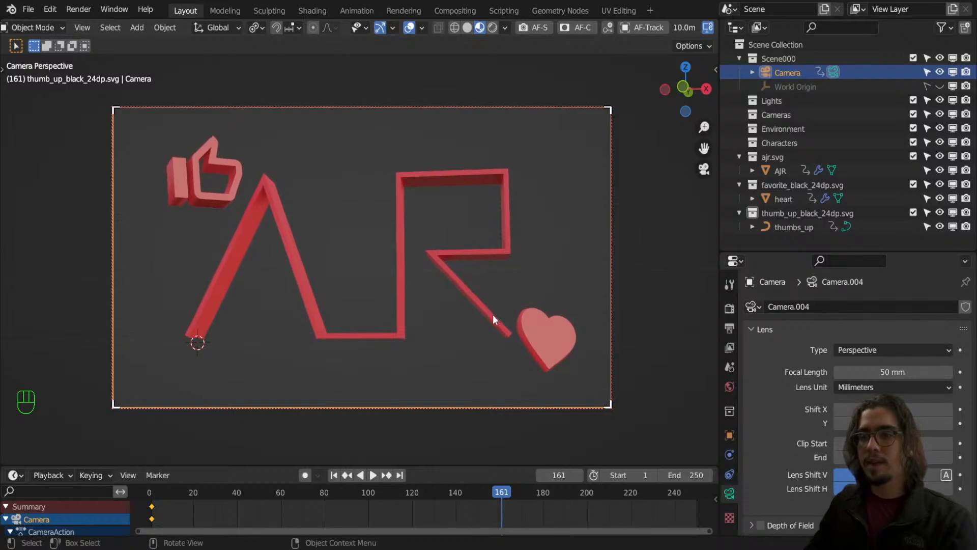
key(space)
drag(398, 494, 501, 523)
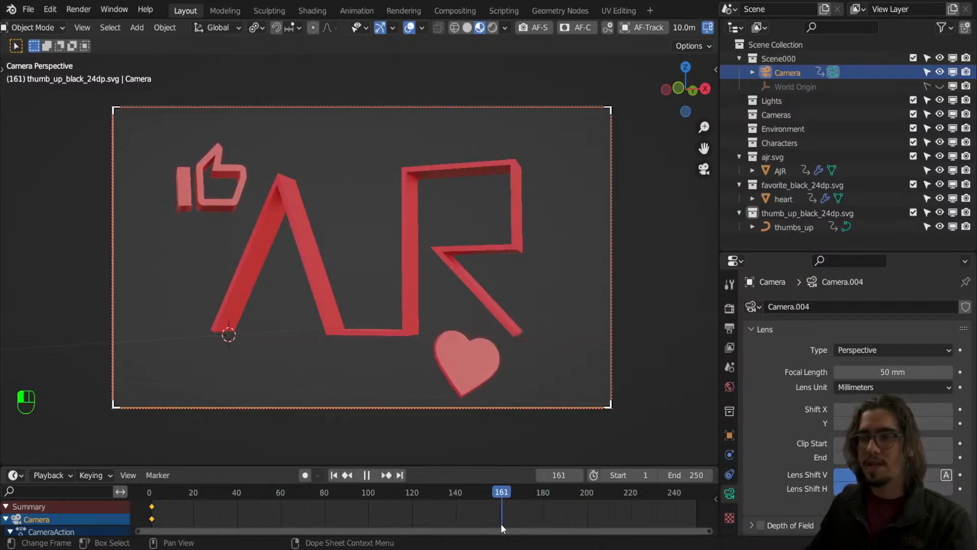
Orbit the locked camera to a new angle at frame 161 and insert a Location, Rotation & Scale keyframe.
mouse_move(490, 305)
middle_down()
mouse_move(481, 307)
mouse_move(502, 299)
middle_up()
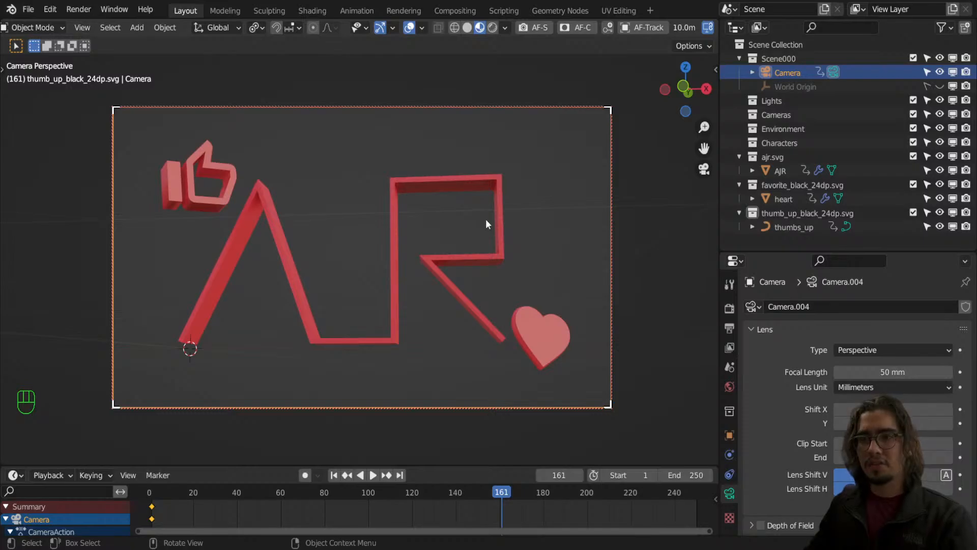
key(i)
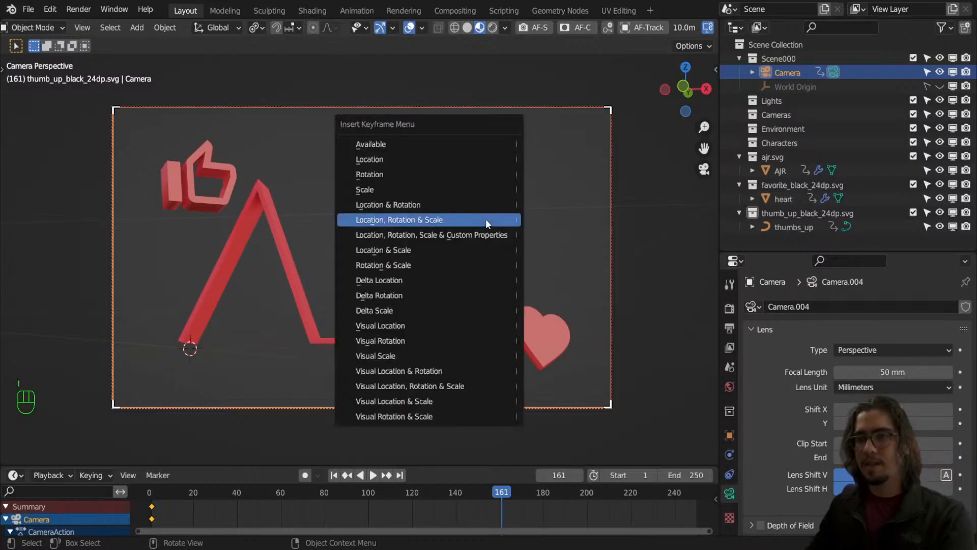
click(486, 221)
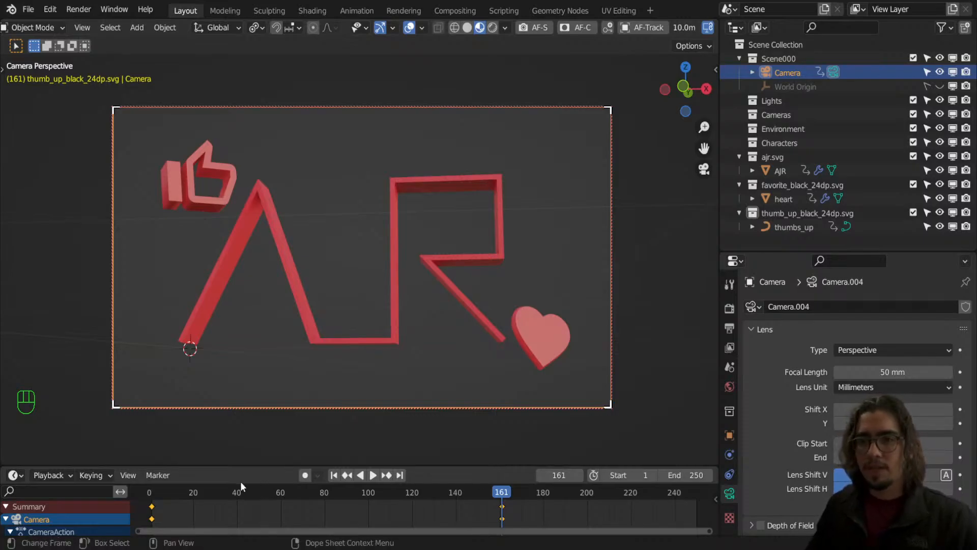
Set the timeline's active keying set to Location, Rotation & Scale.
click(108, 475)
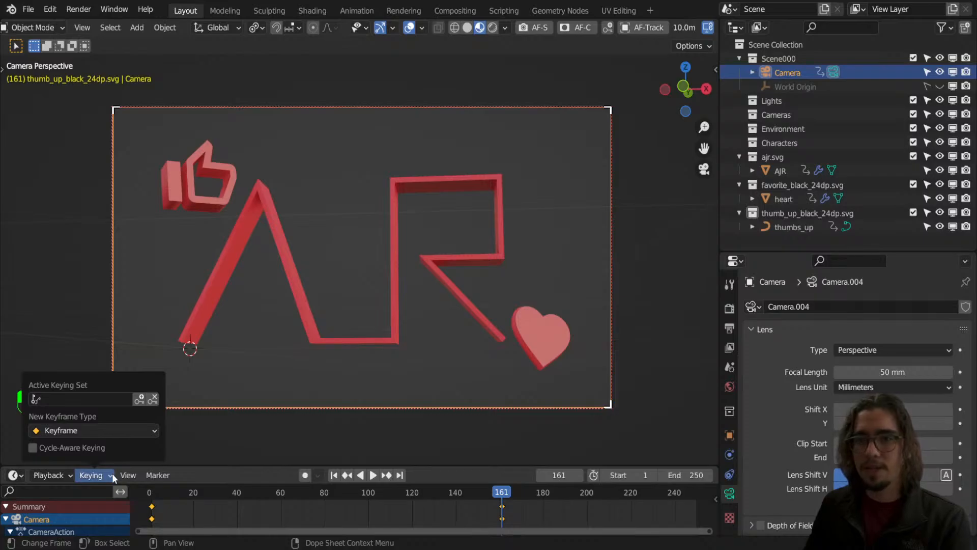
click(105, 398)
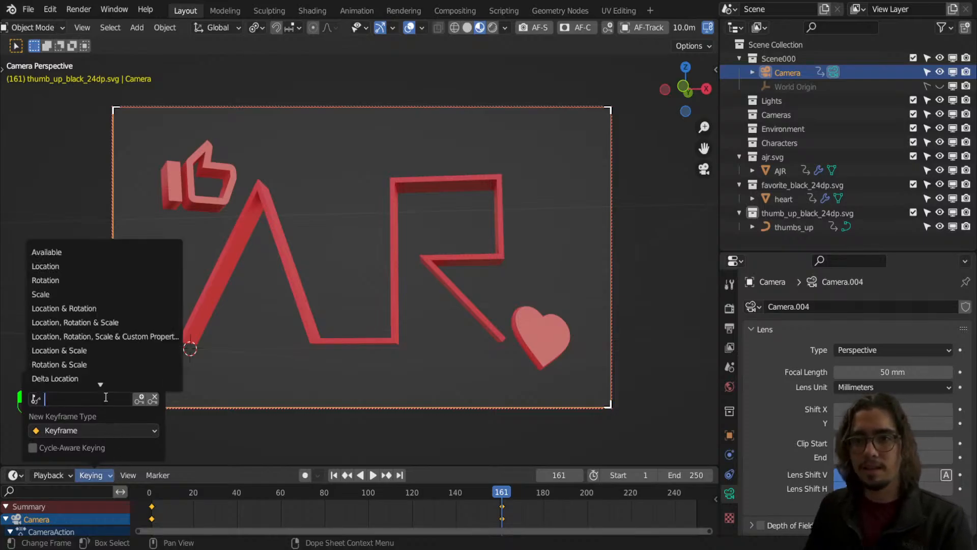
key(Up)
key(Up)
key(Up)
key(Up)
key(Up)
click(118, 320)
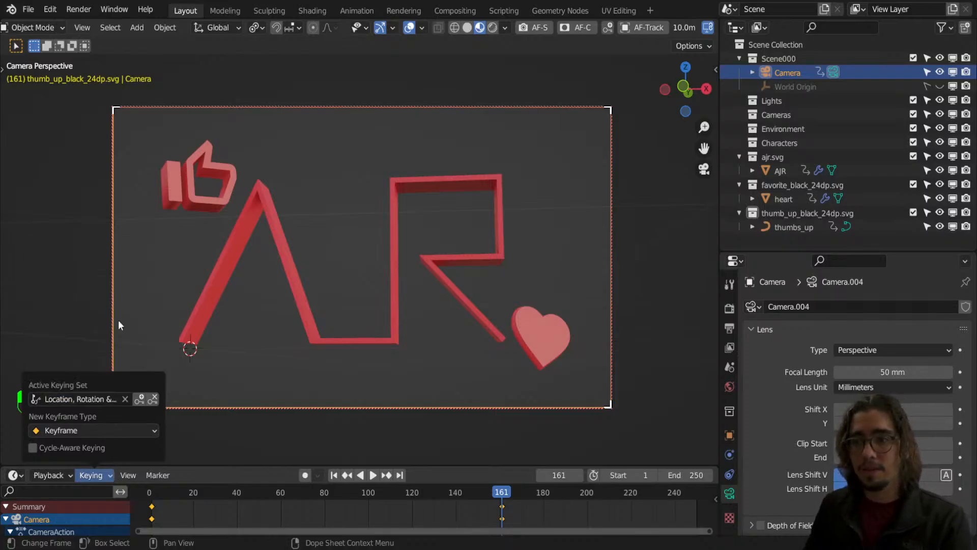
click(104, 475)
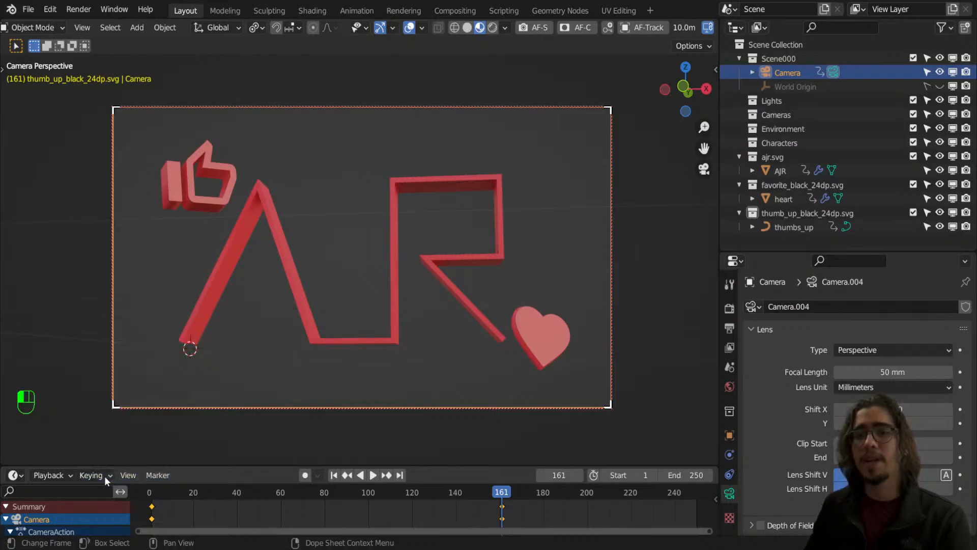
Play the camera animation from the first frame and cancel playback to return to frame 1.
drag(284, 496, 156, 512)
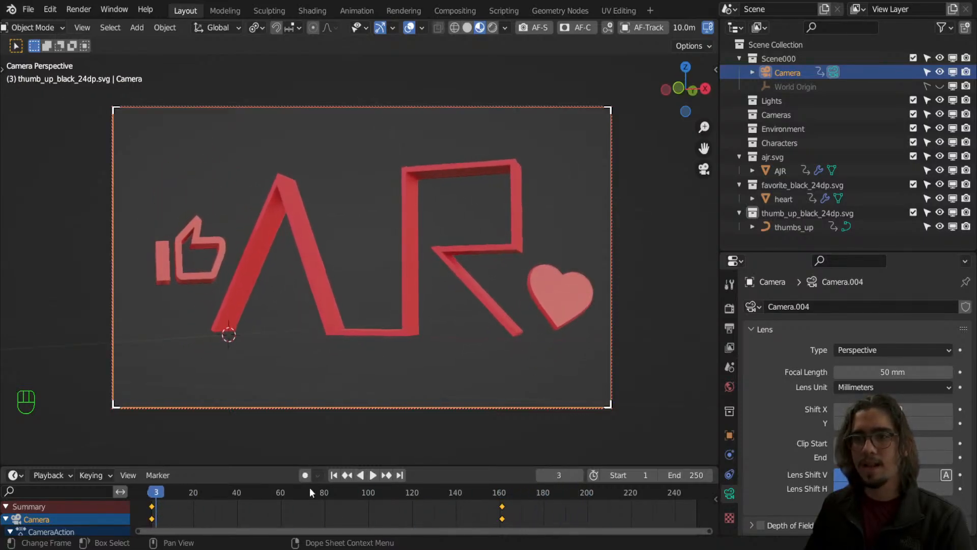
click(334, 475)
click(374, 475)
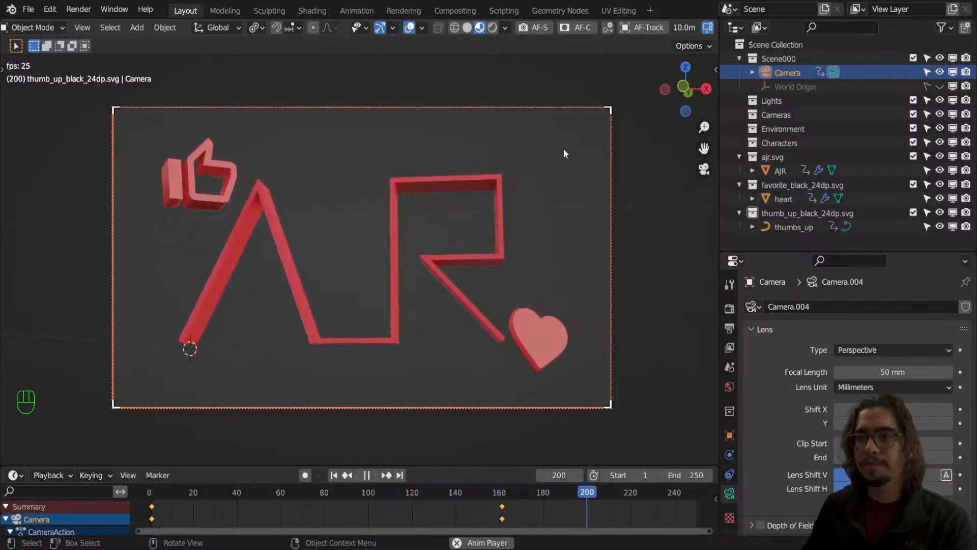
key(Escape)
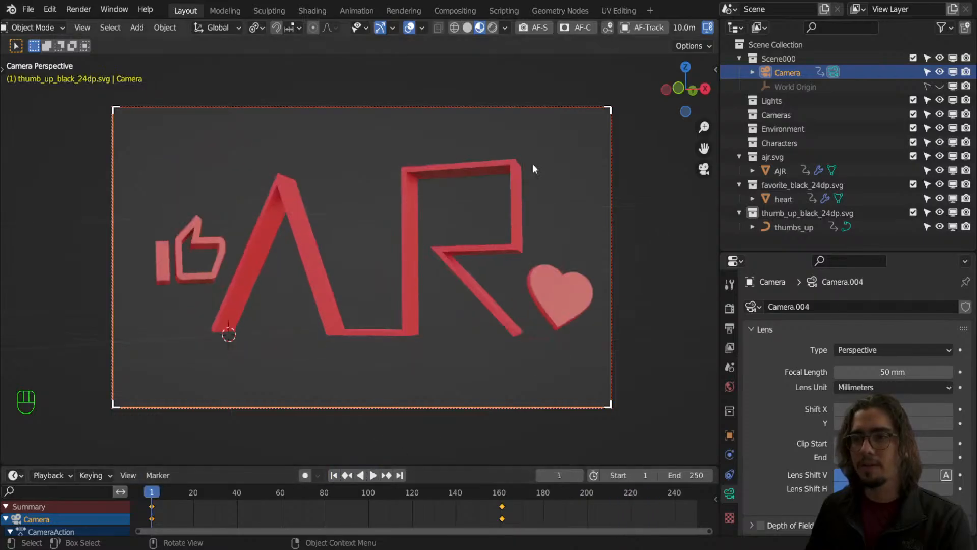
Play the animation in Rendered shading with the viewport overlays hidden, and stop it at frame 212.
click(493, 30)
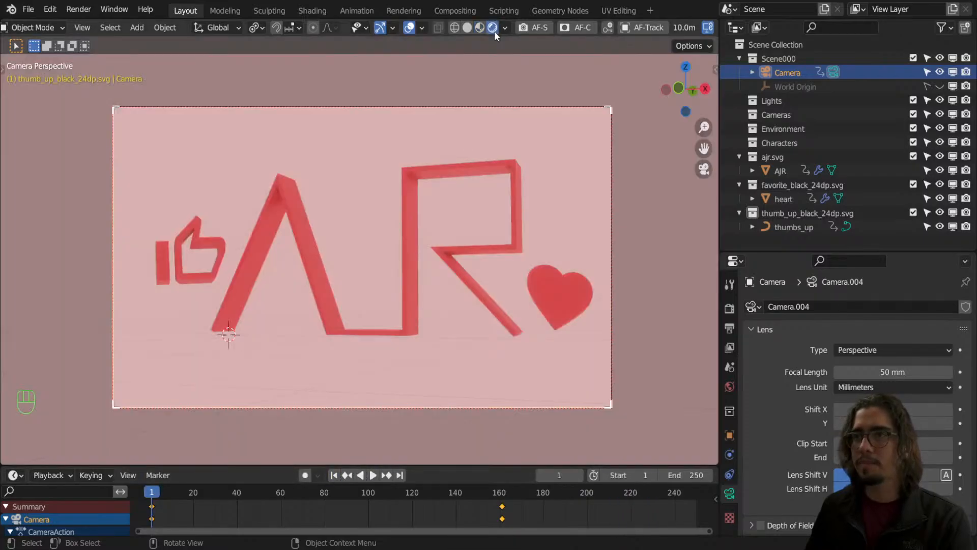
click(370, 475)
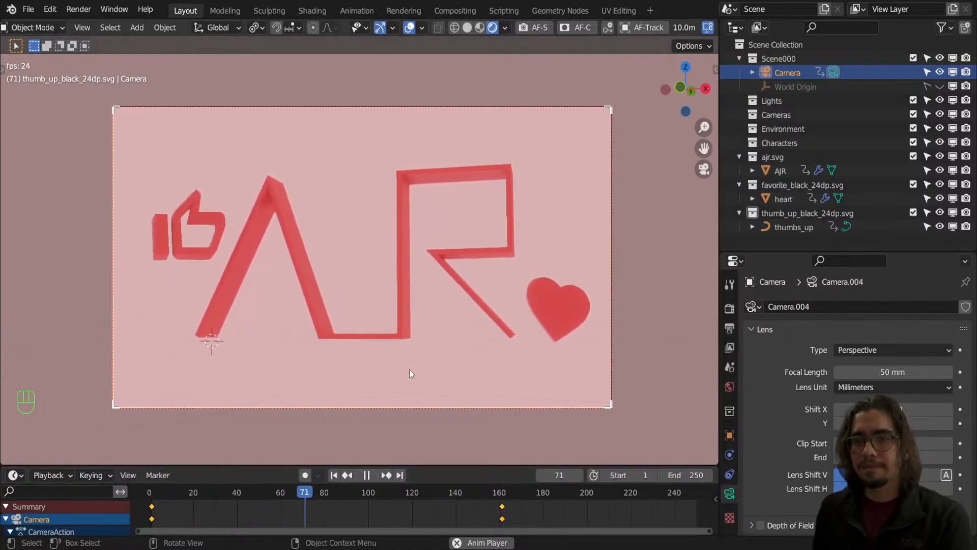
click(410, 28)
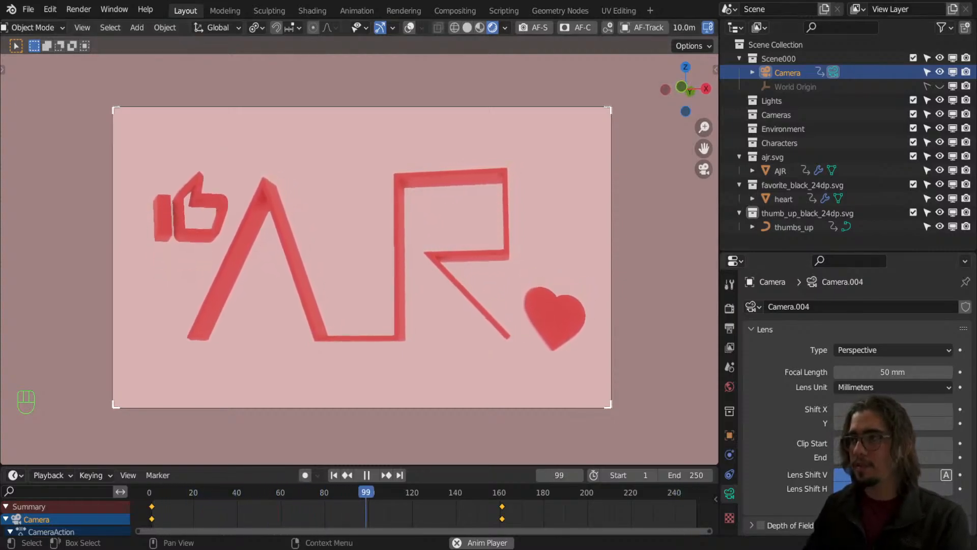
click(373, 478)
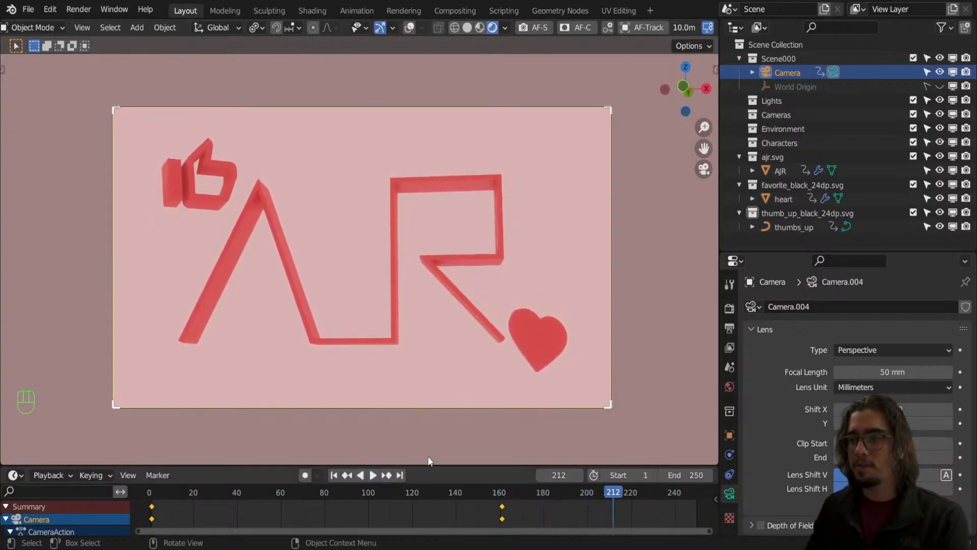
Set the scene's output file format to FFmpeg Video with the MPEG-4 container.
click(730, 309)
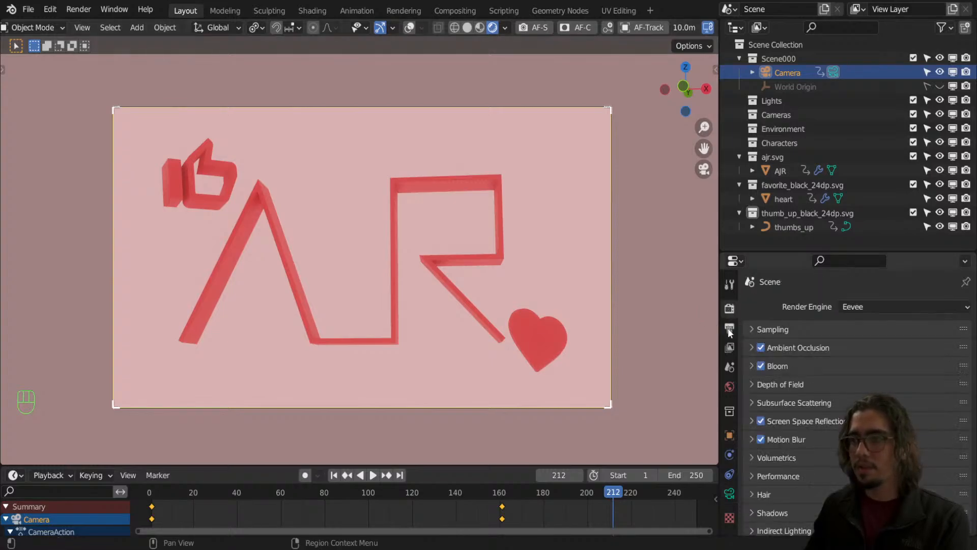
click(729, 331)
click(750, 305)
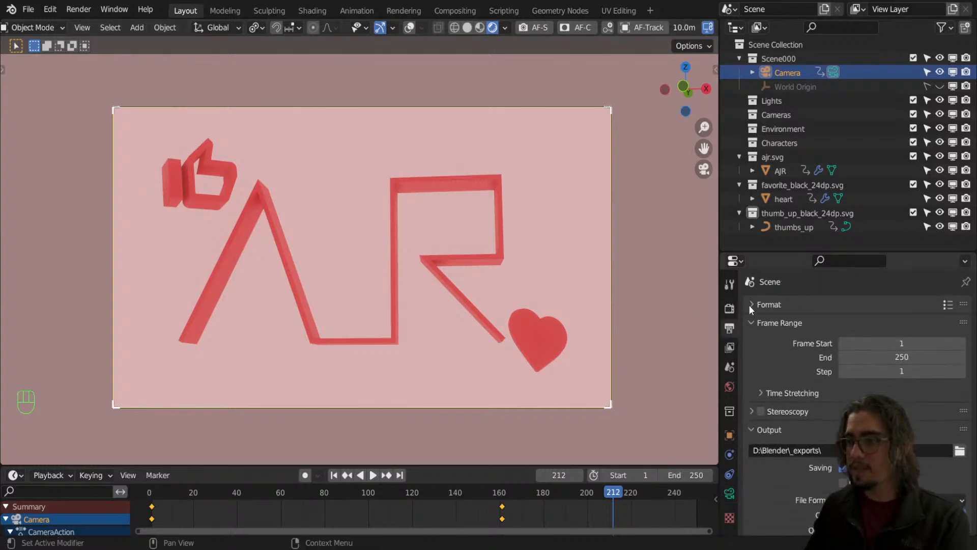
click(752, 322)
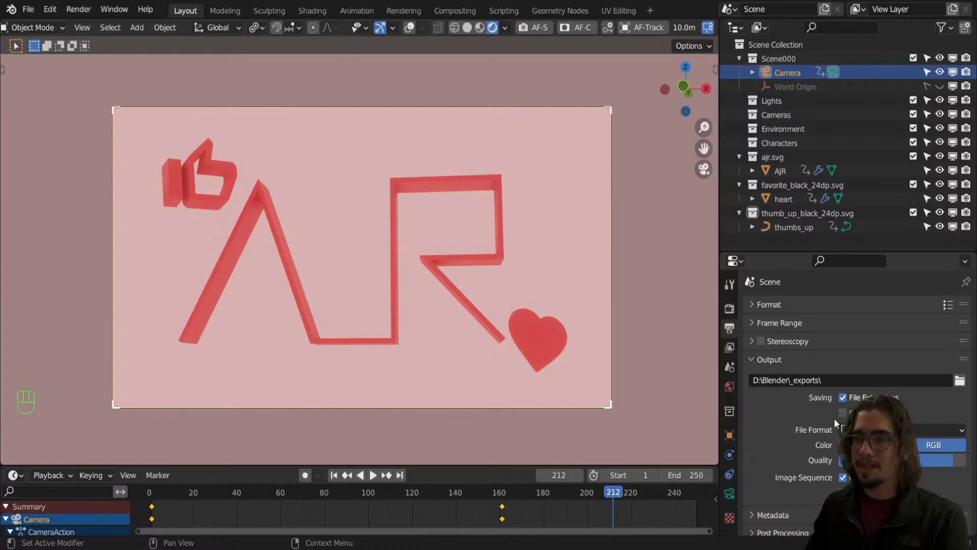
click(855, 430)
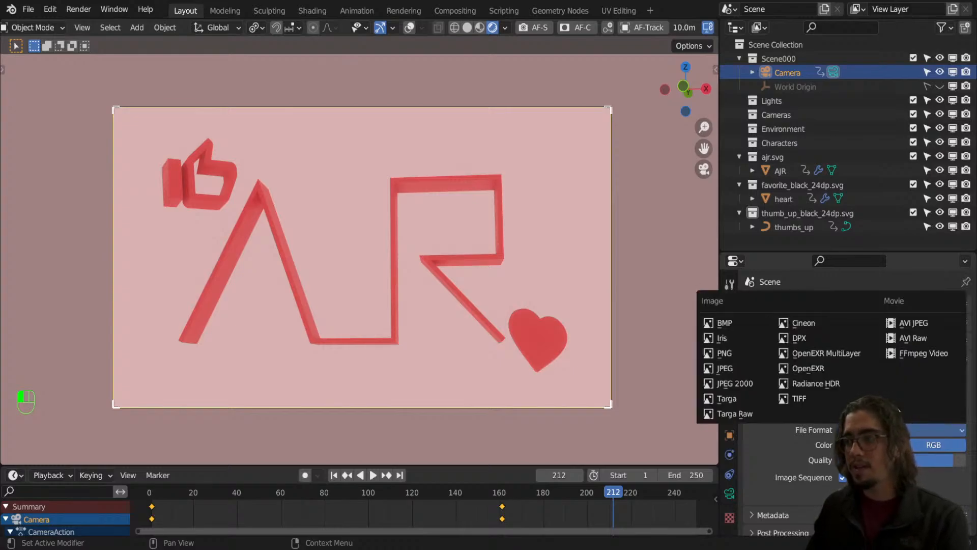
click(919, 355)
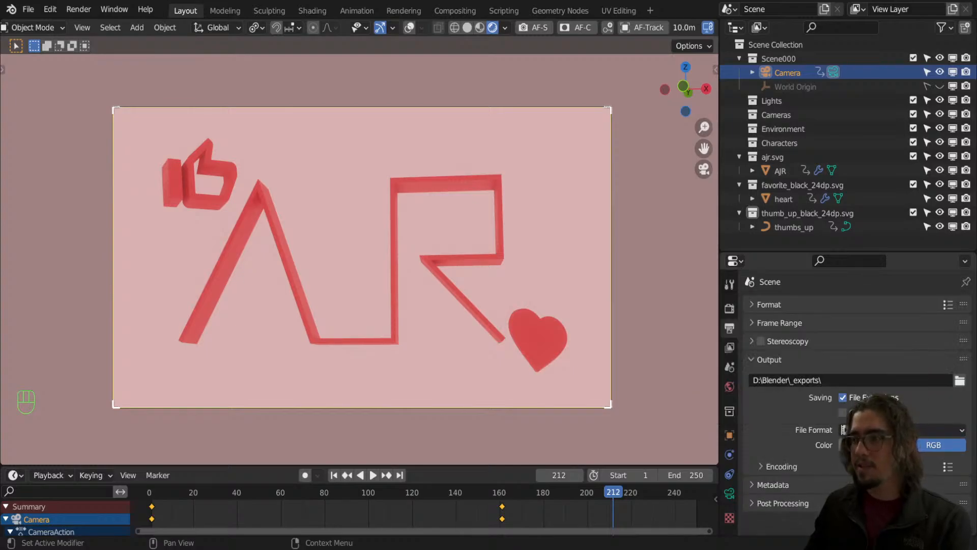
click(786, 466)
scroll(800, 437, down, 3)
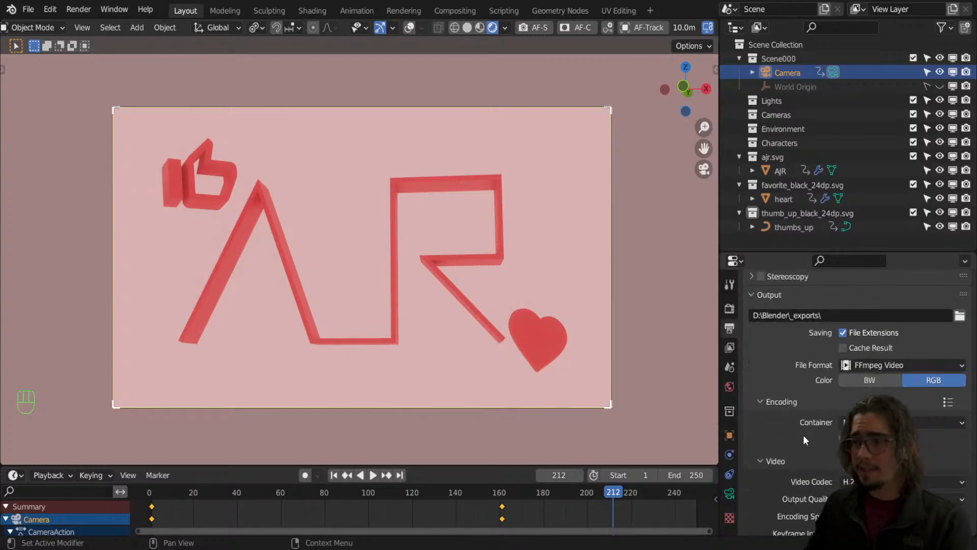
click(865, 422)
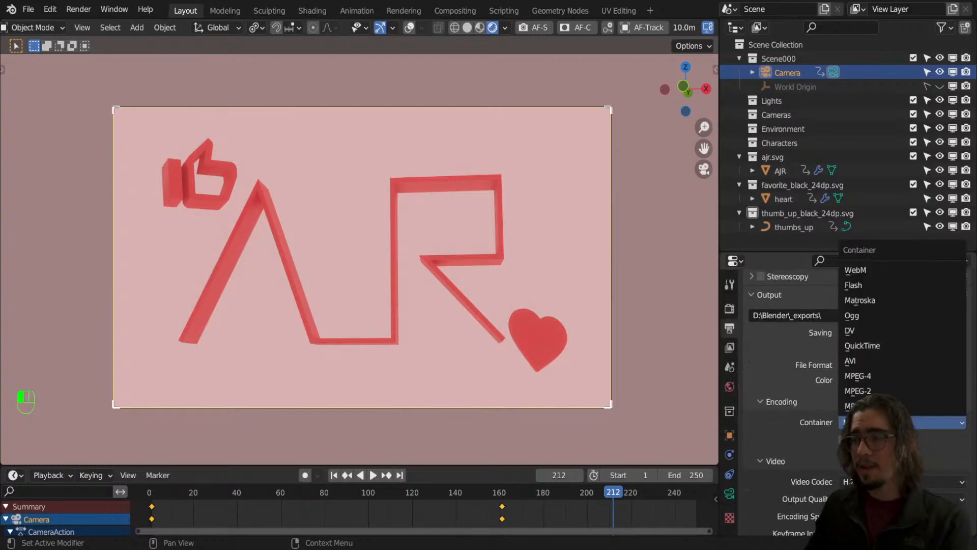
click(893, 376)
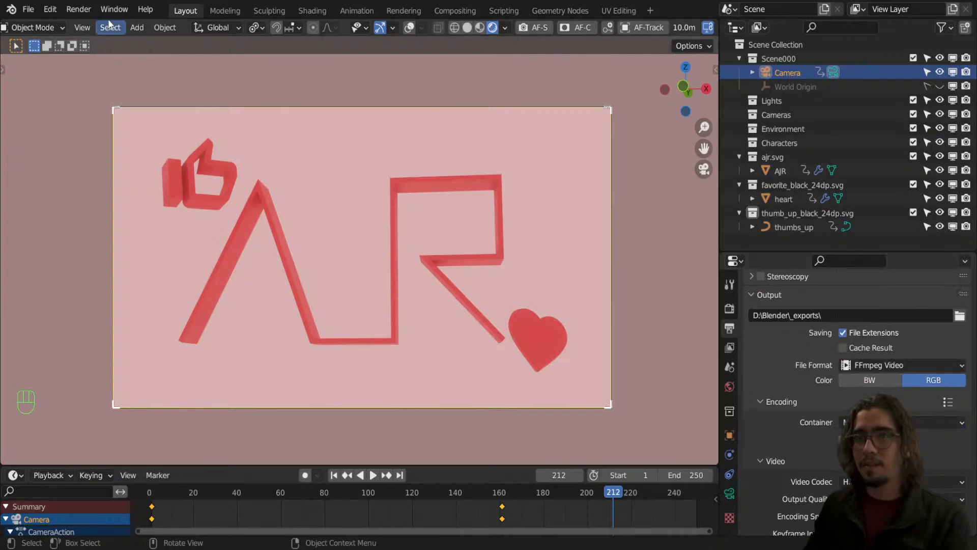
Collapse the encoding settings and try JPEG as the output file format.
click(80, 10)
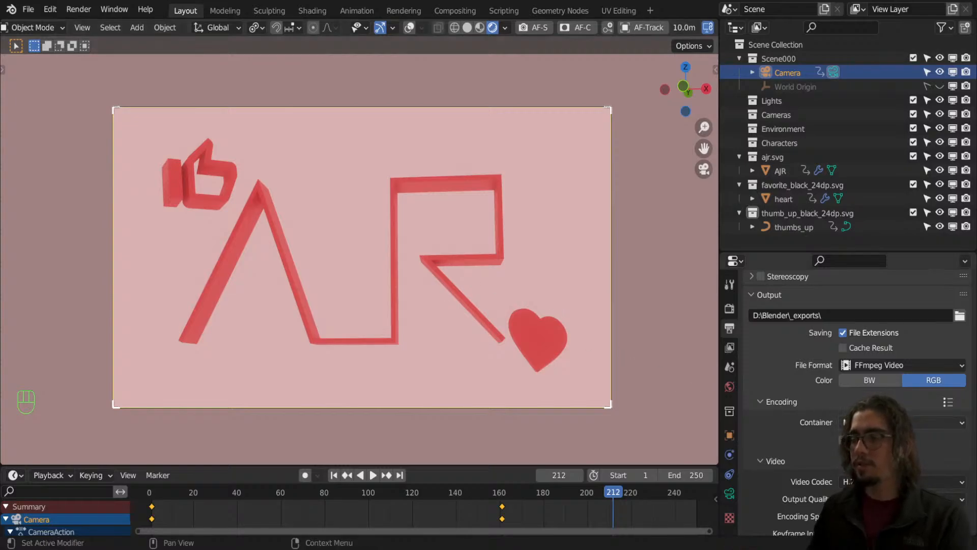
click(896, 422)
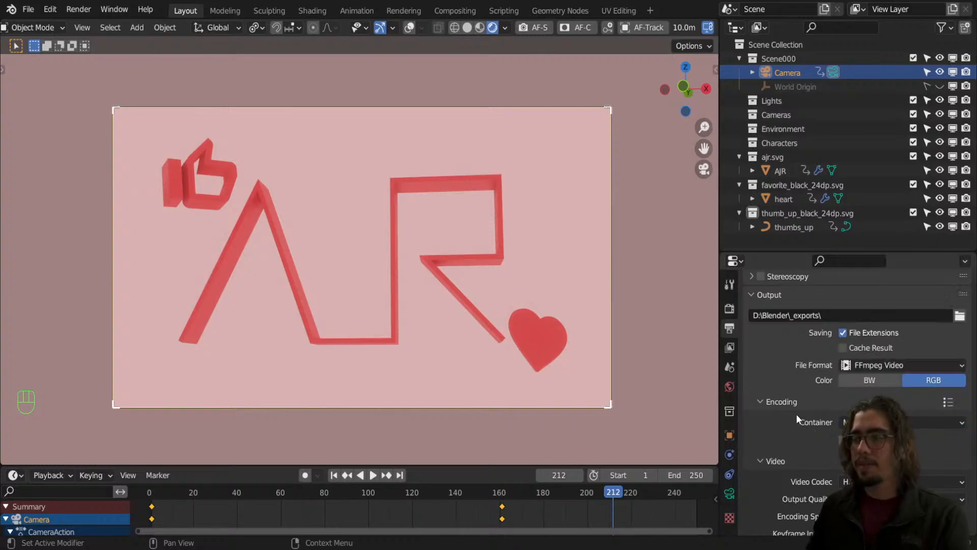
click(784, 402)
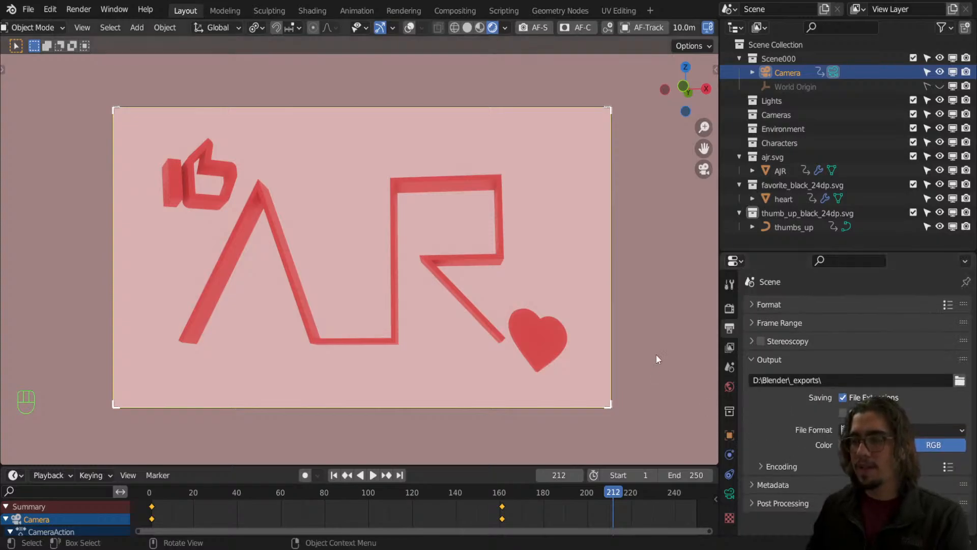
click(896, 430)
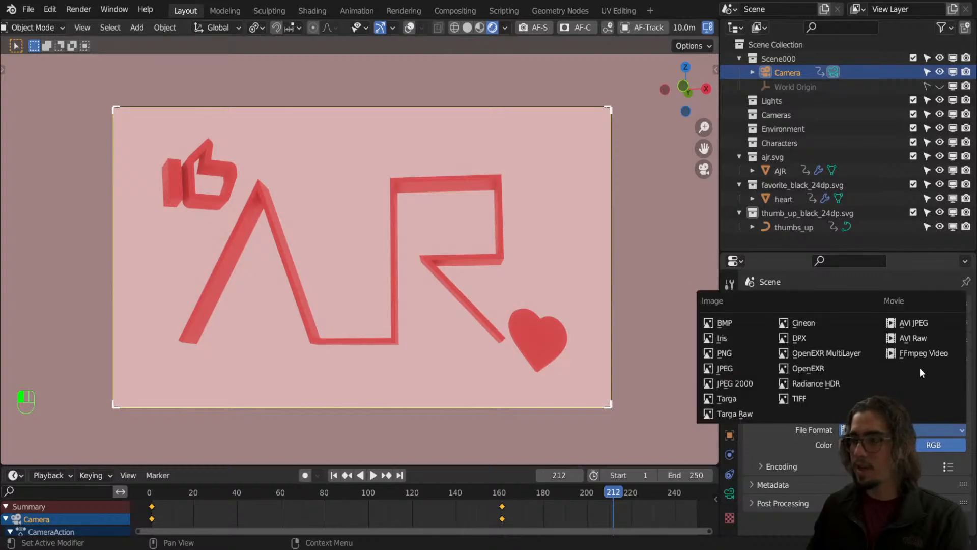
click(747, 377)
click(866, 430)
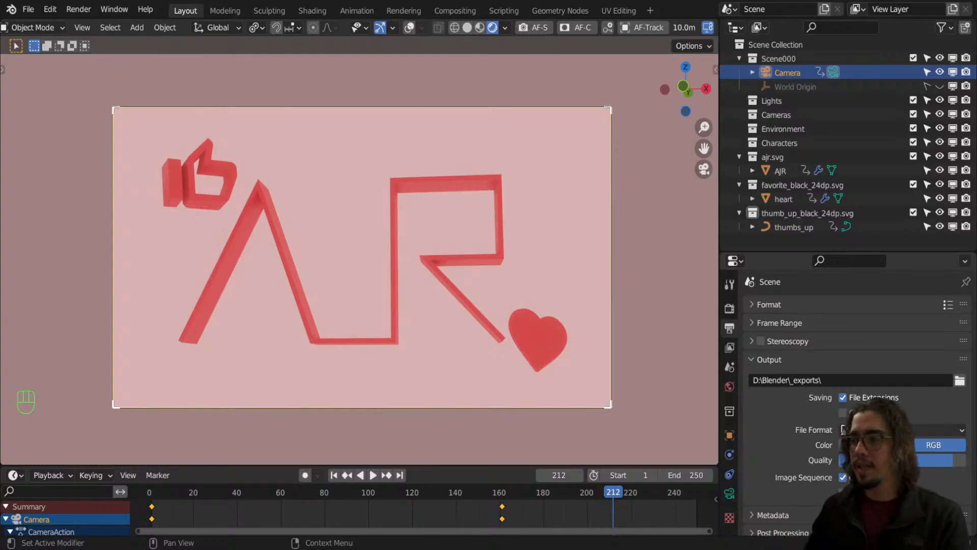
Switch the output file format back to FFmpeg Video and choose MPEG-4 as the encoding container.
click(850, 430)
click(922, 358)
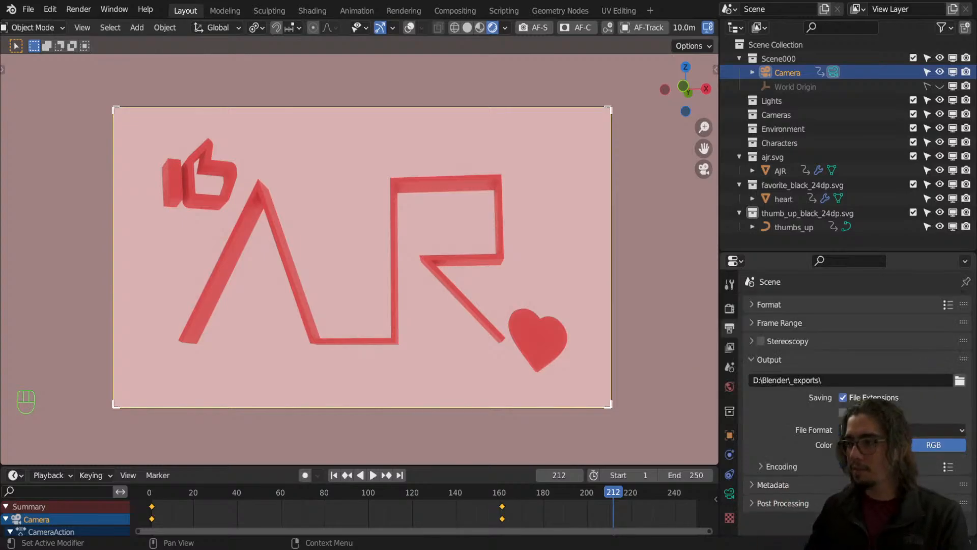
scroll(830, 464, down, 3)
click(896, 444)
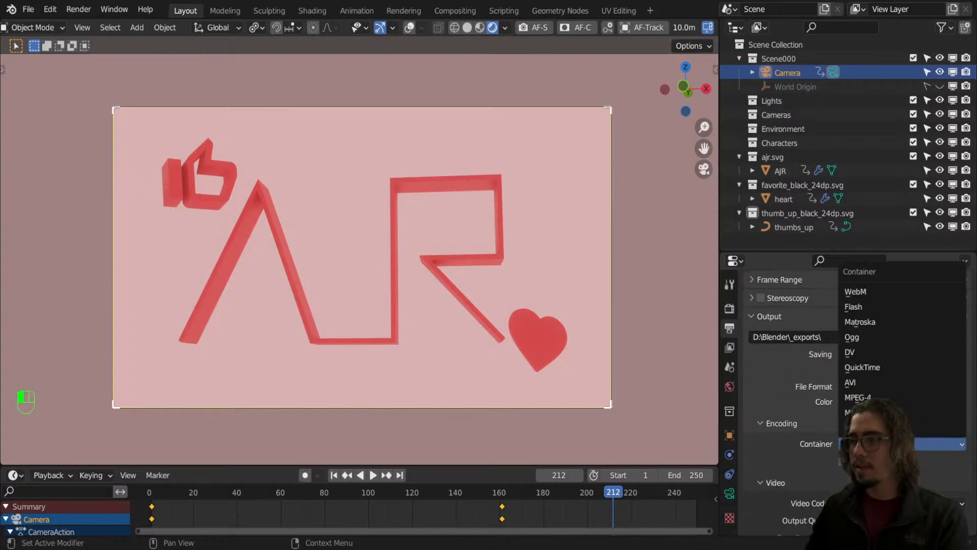
click(884, 396)
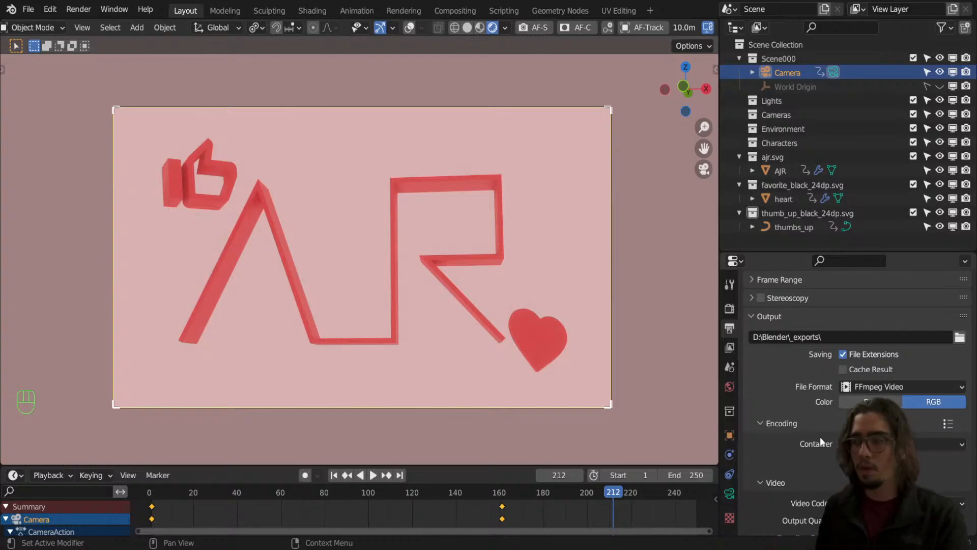
click(888, 387)
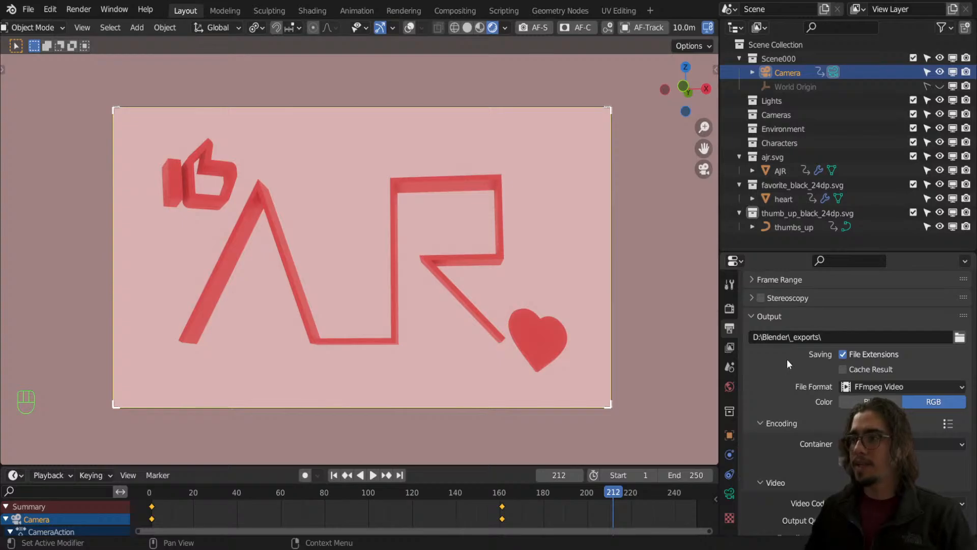
click(870, 388)
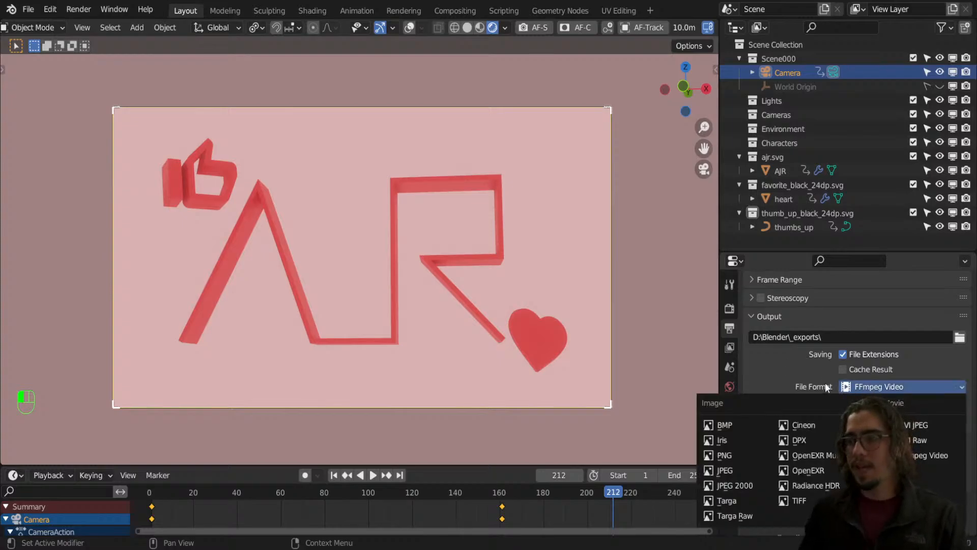
click(863, 388)
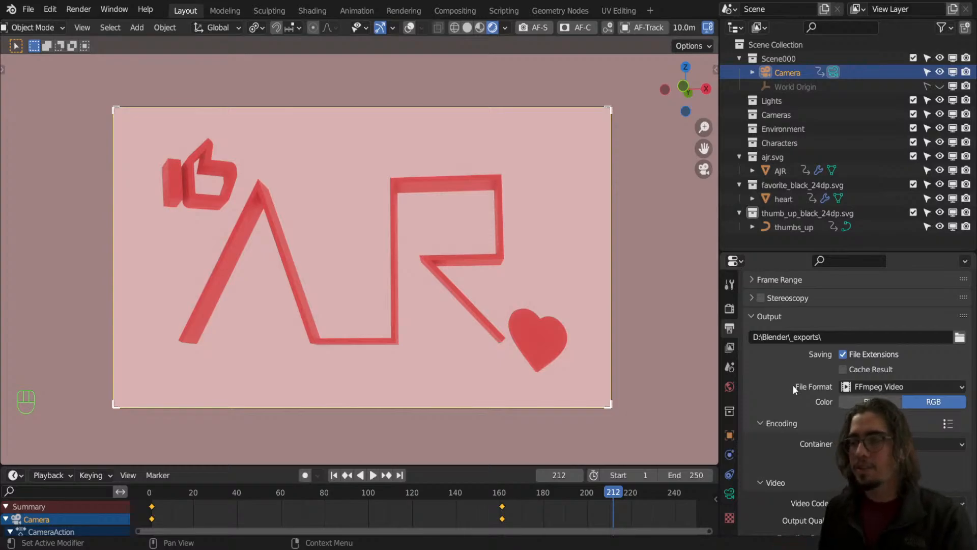
click(852, 387)
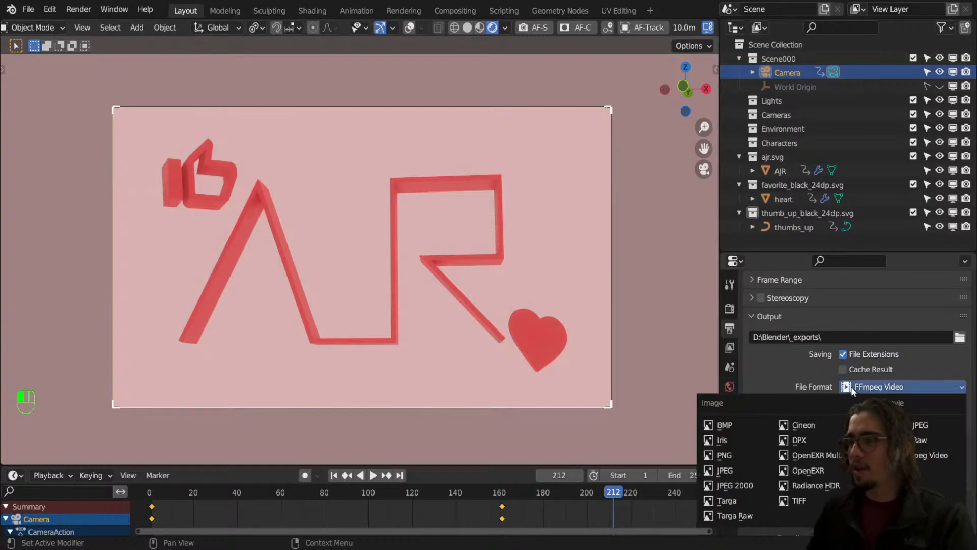
click(824, 382)
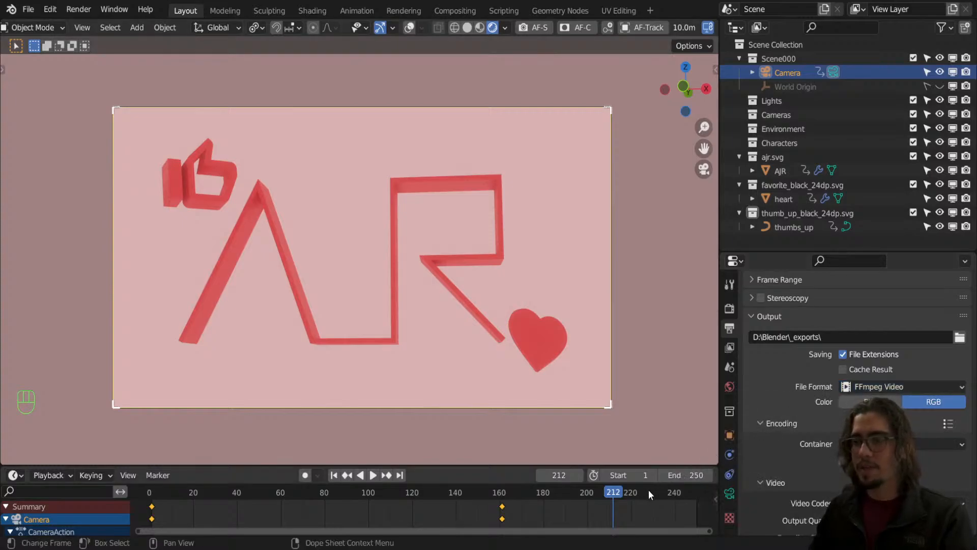
Scrub the timeline to frame 249, and replay the rendered animation from the first frame.
drag(661, 490, 695, 492)
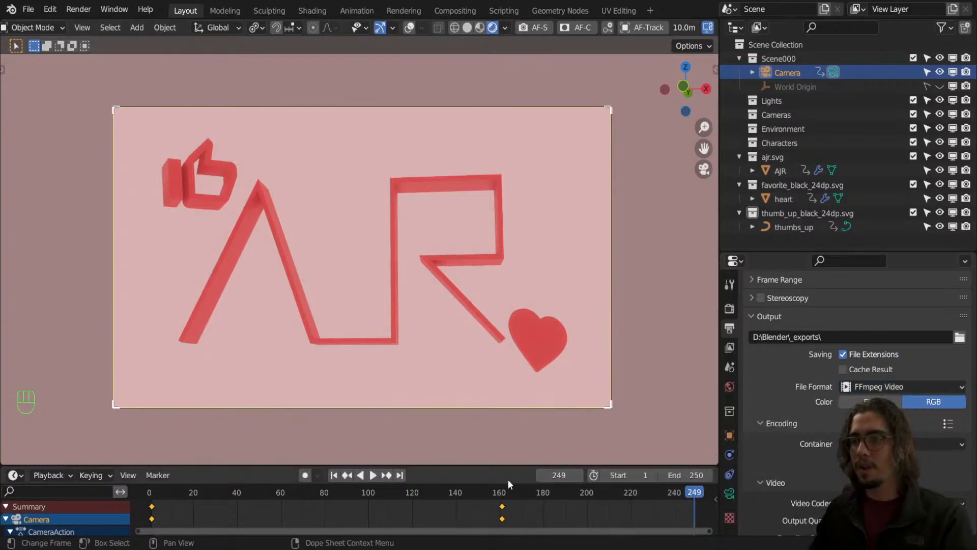
click(334, 474)
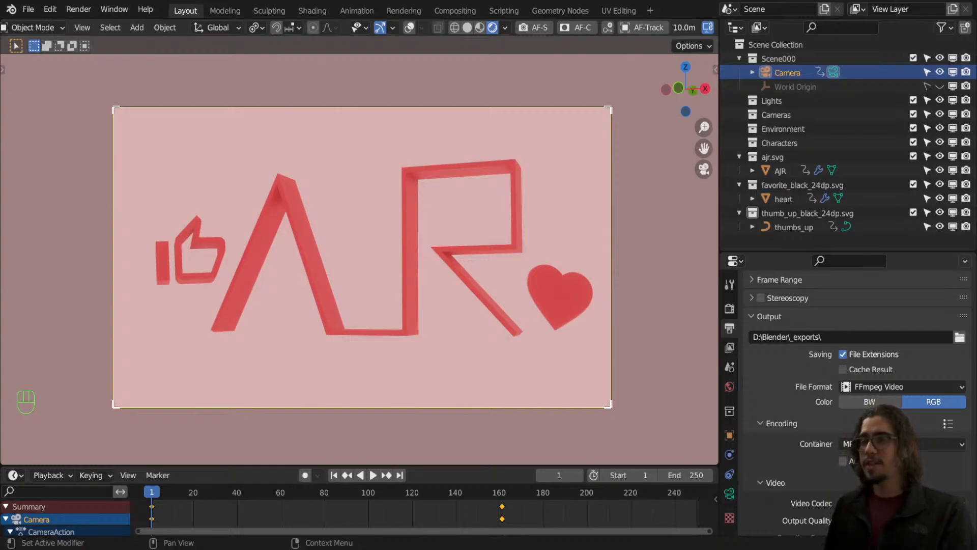
click(373, 475)
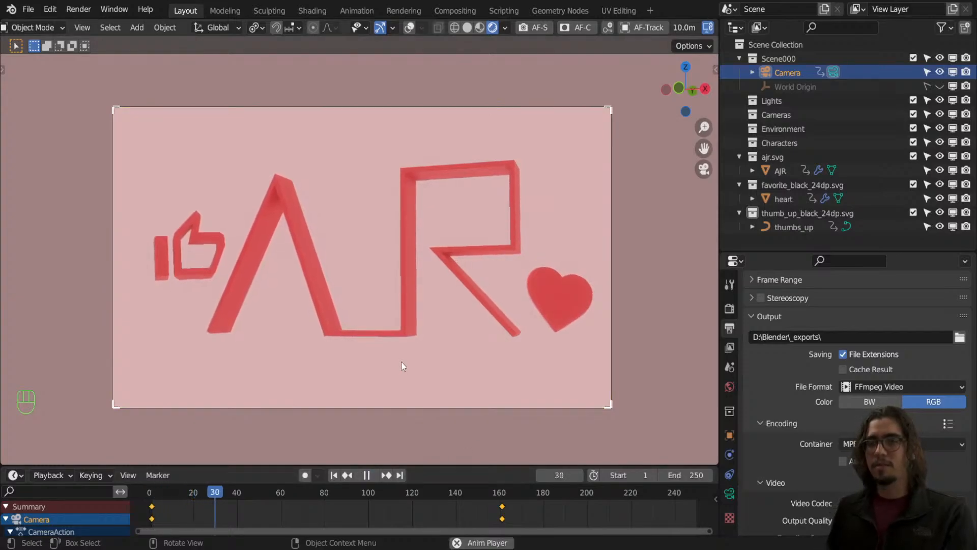